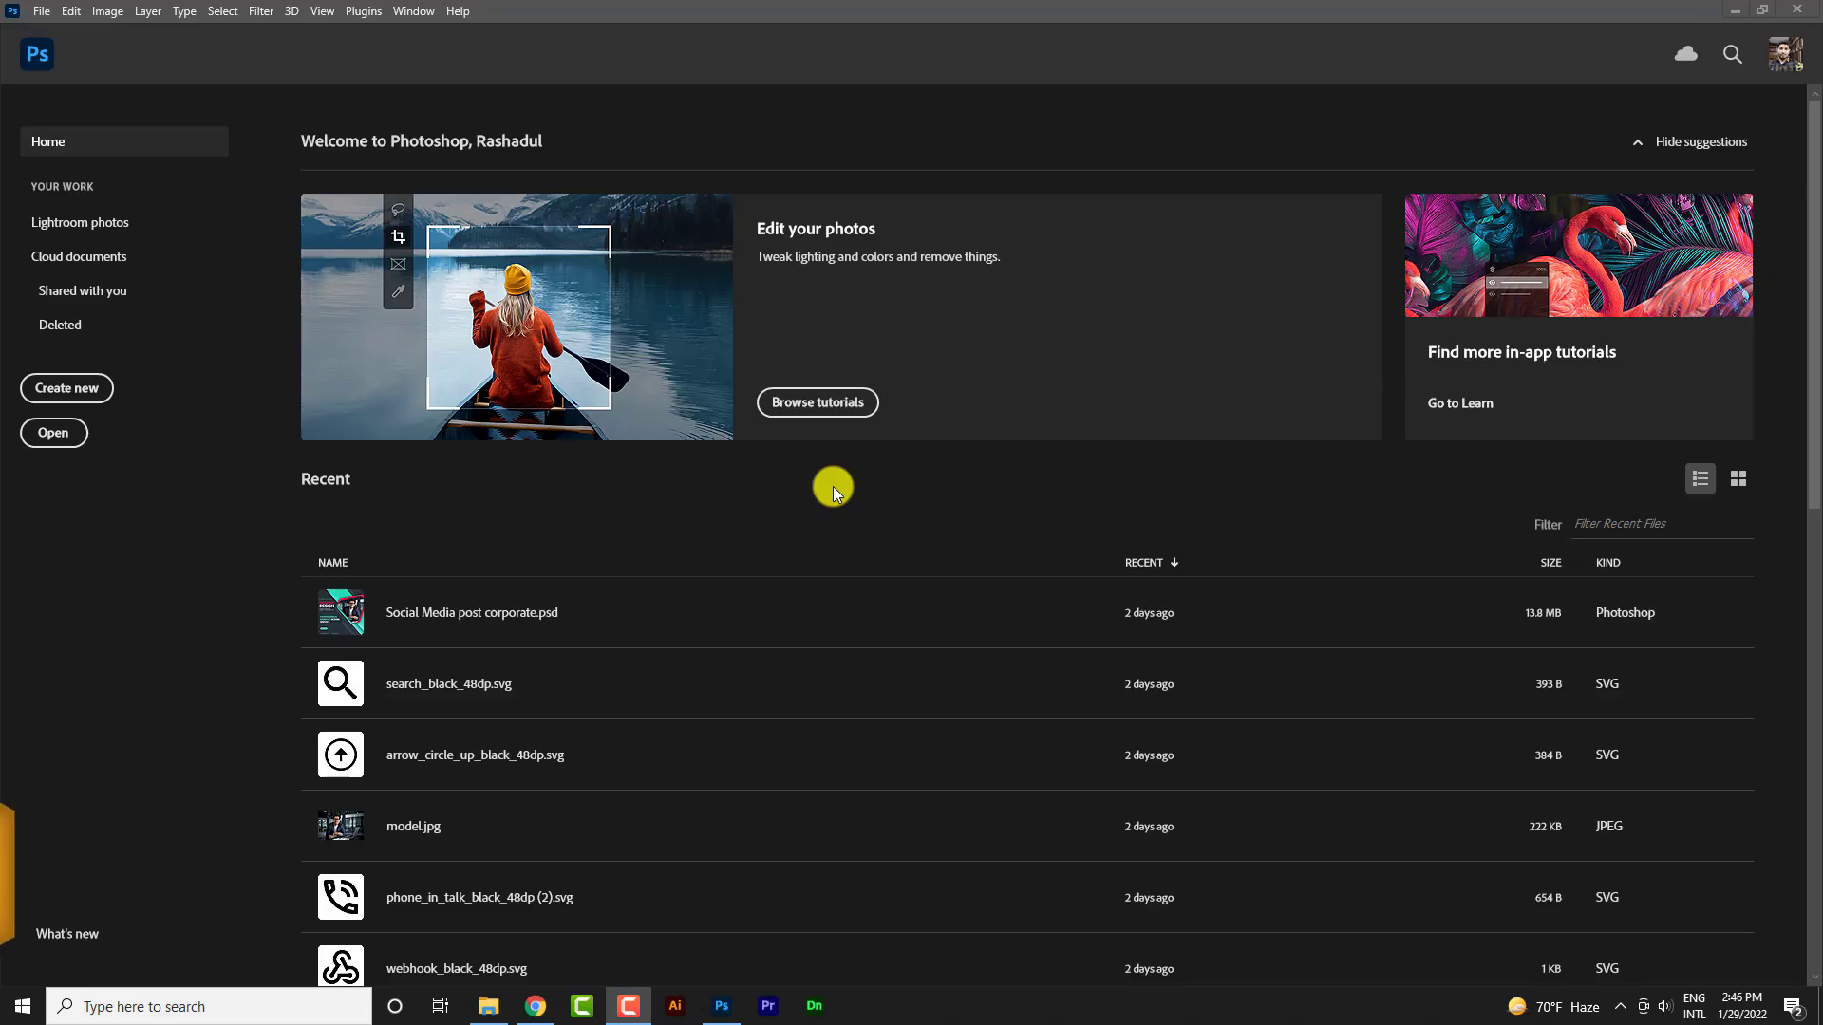
Set up a new 'Business Cards' document at 3.5 × 2 inches, 300 ppi, CMYK Color
left_click(85, 395)
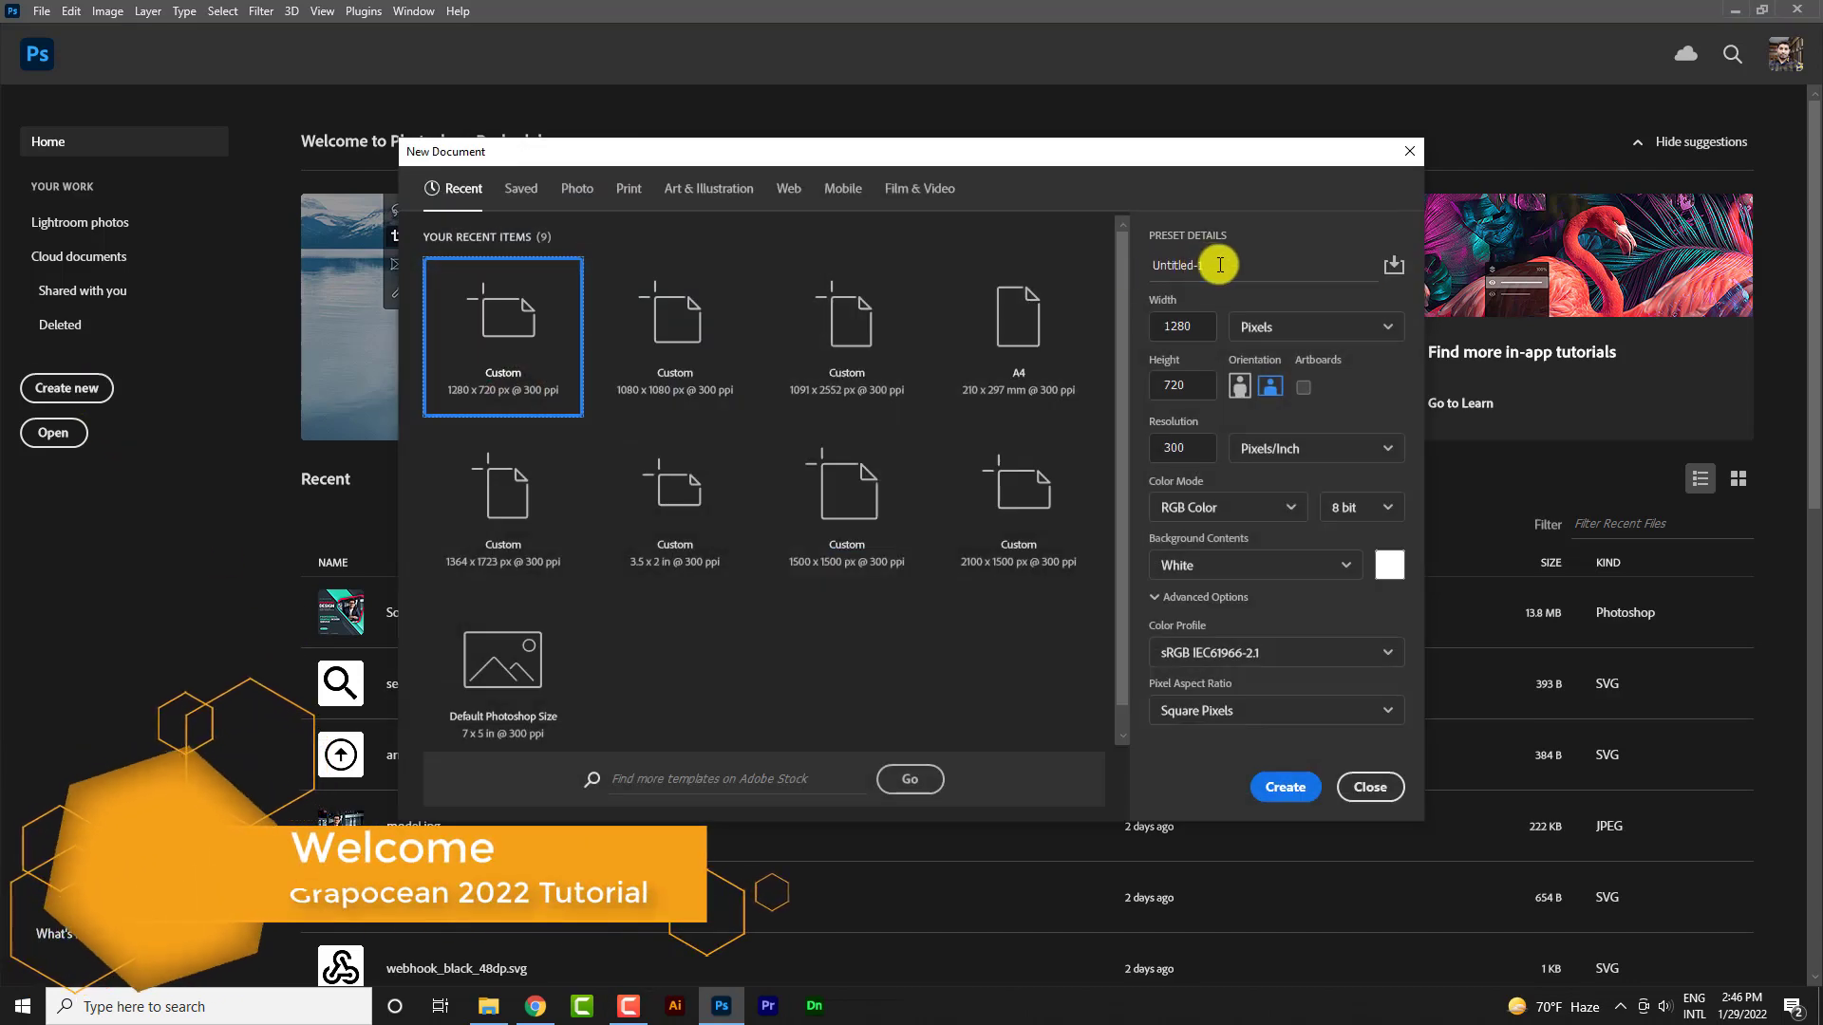
left_click_drag(1220, 264, 961, 284)
key("BackSpace")
type("Business Cards")
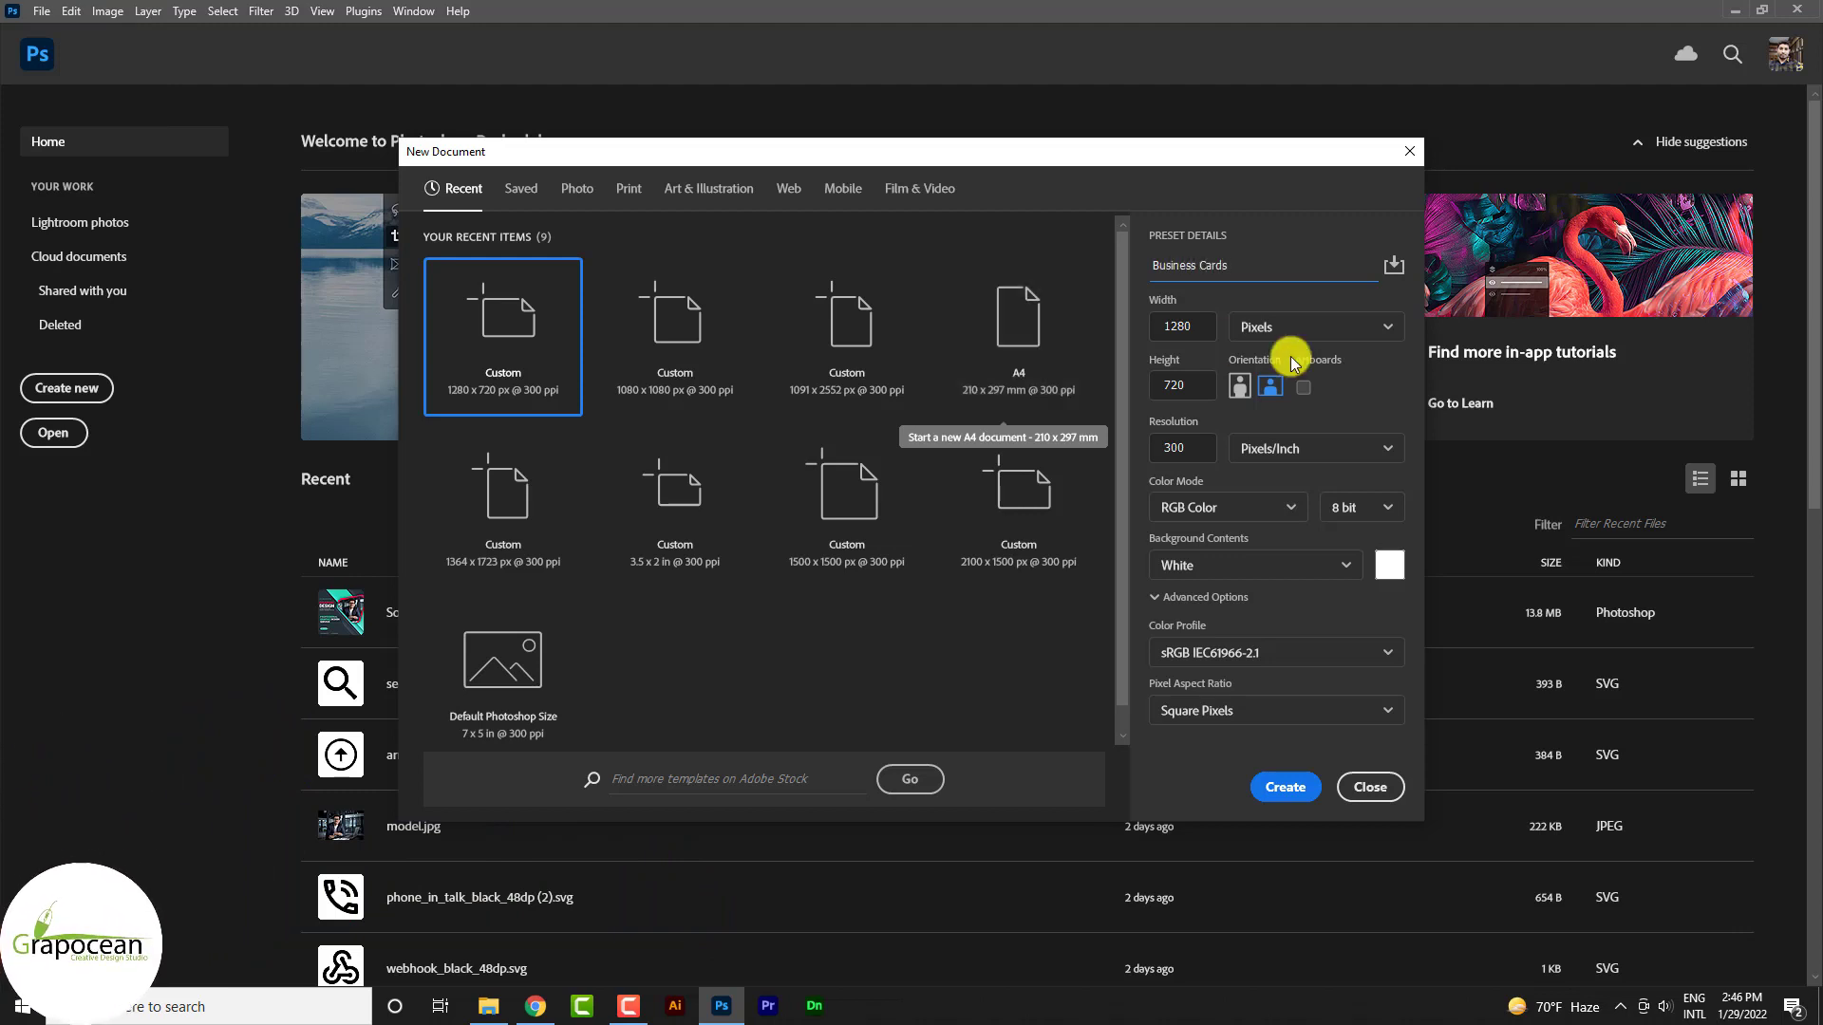
left_click(1350, 327)
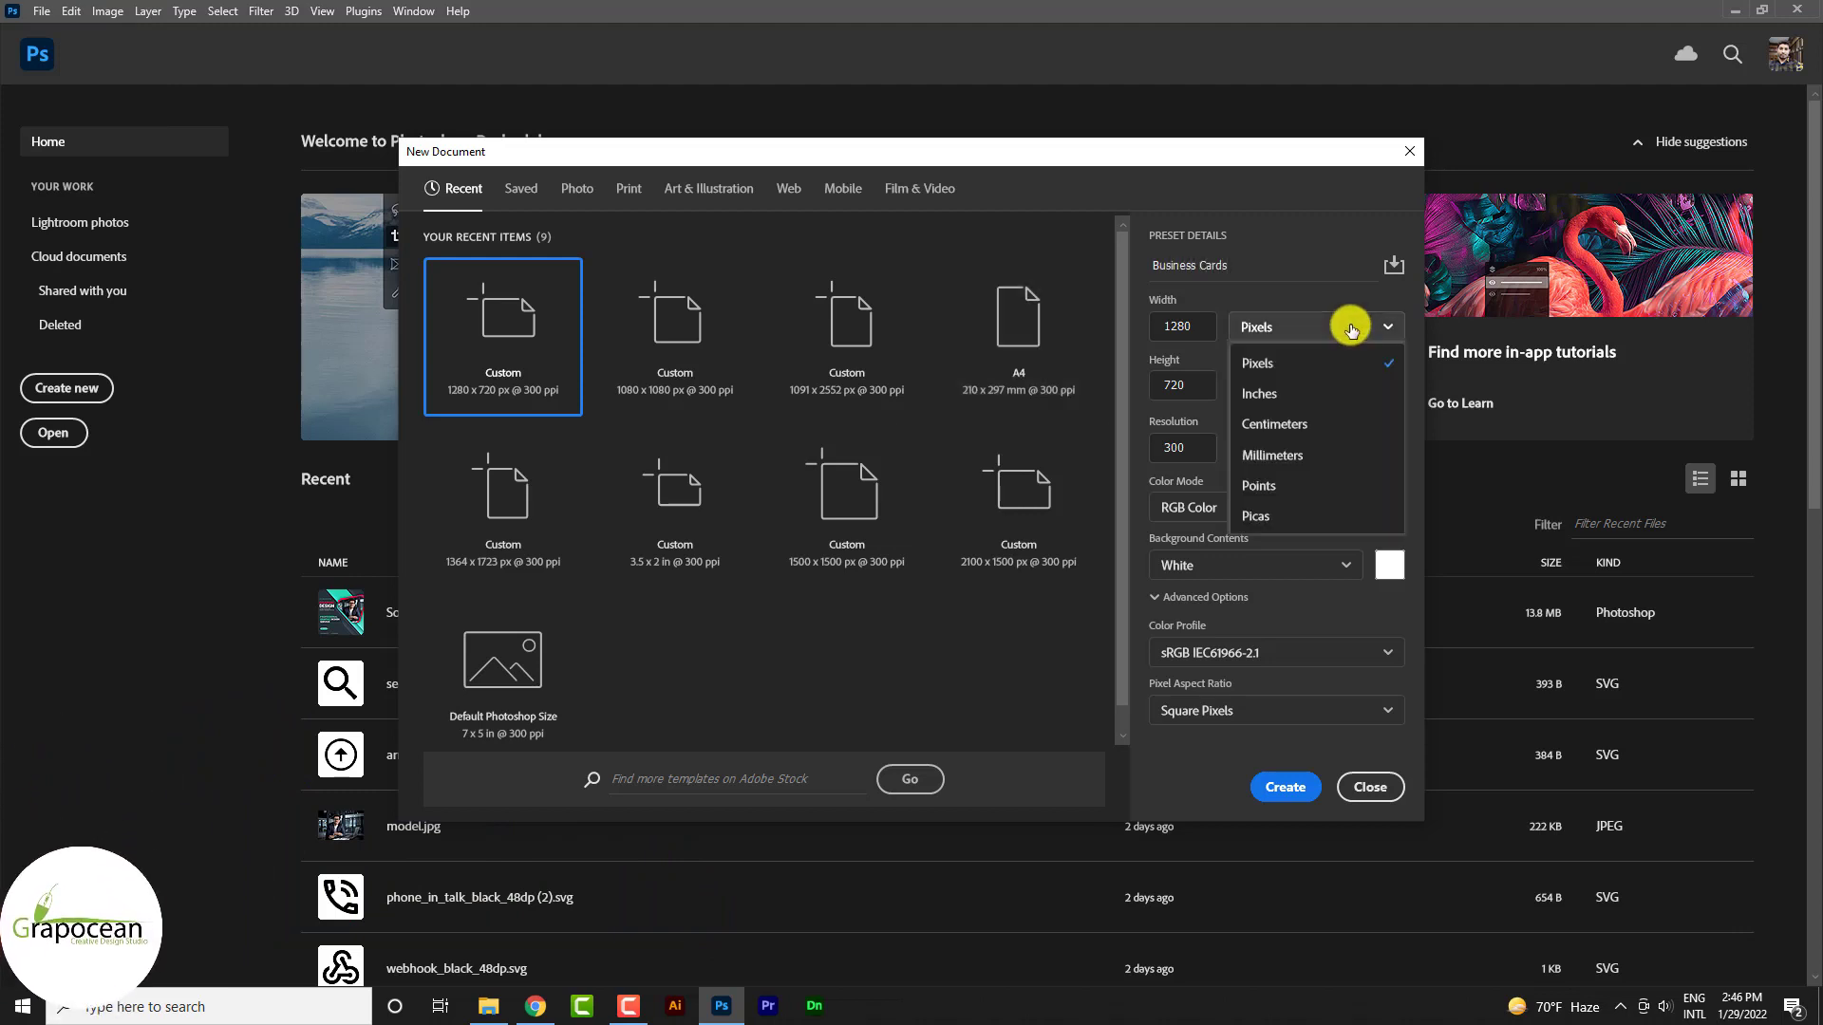
left_click(1307, 396)
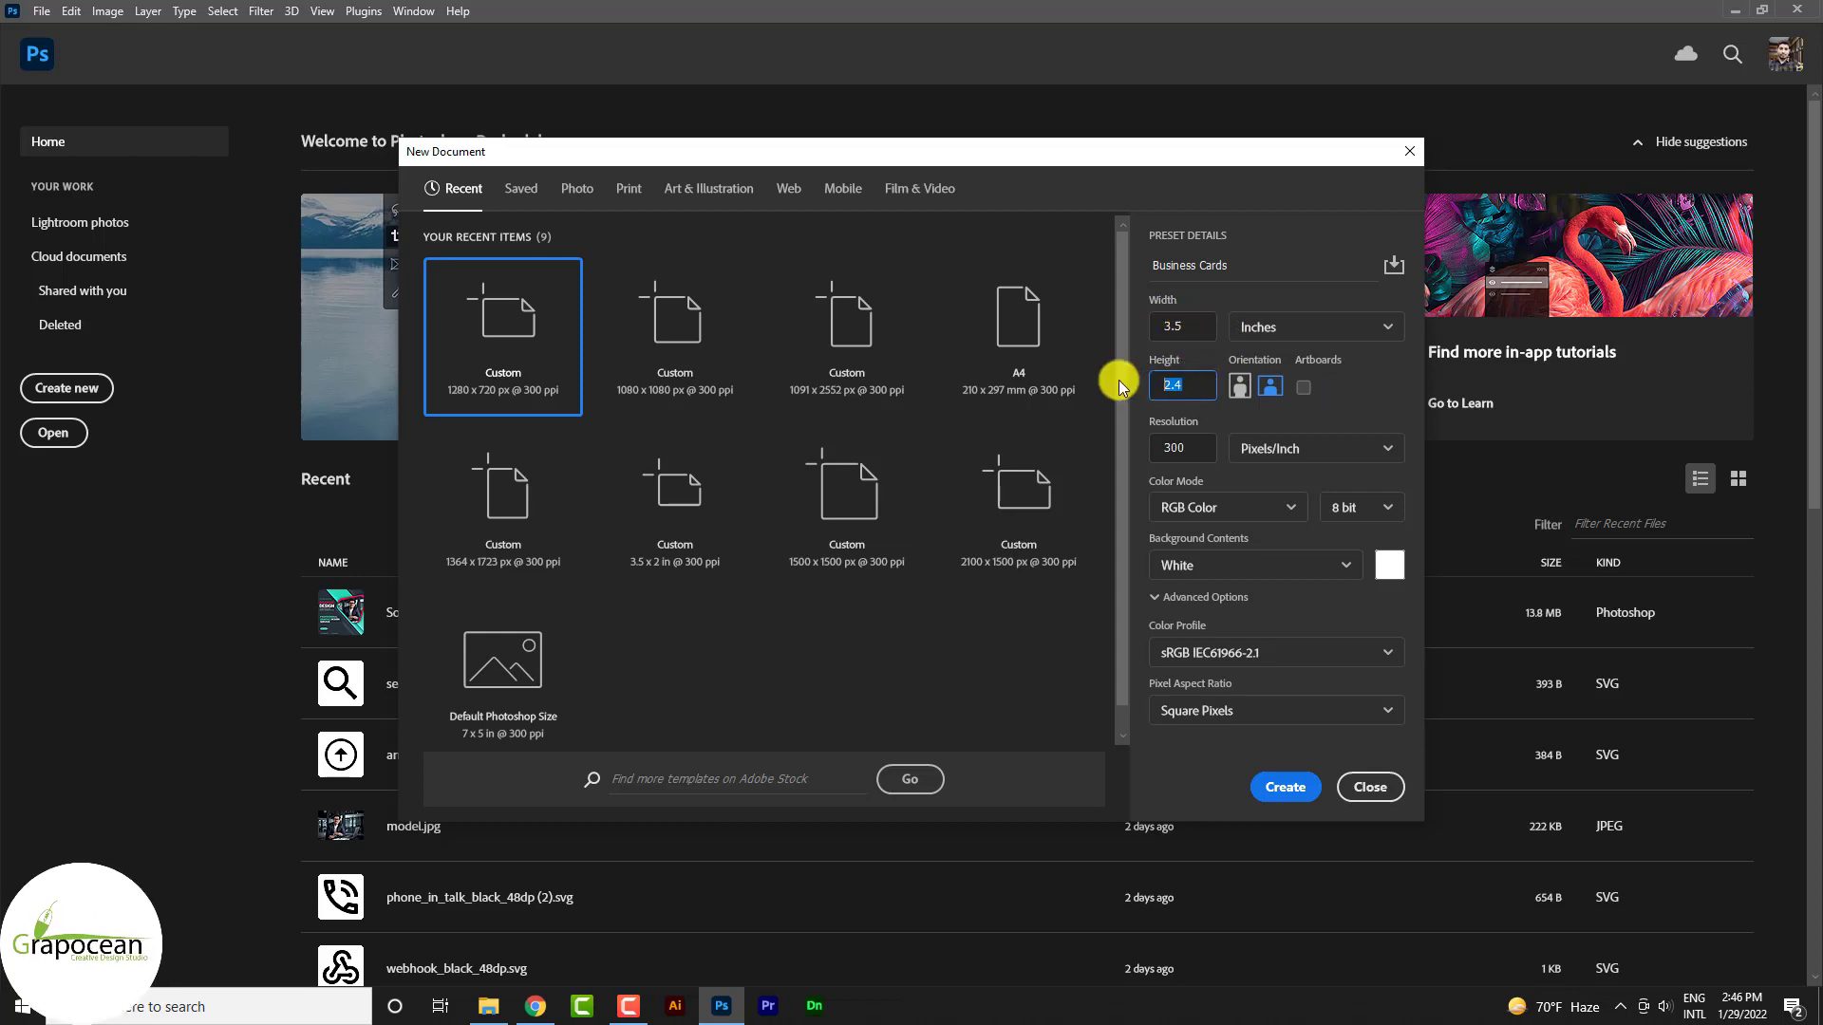
type("2")
left_click(1273, 508)
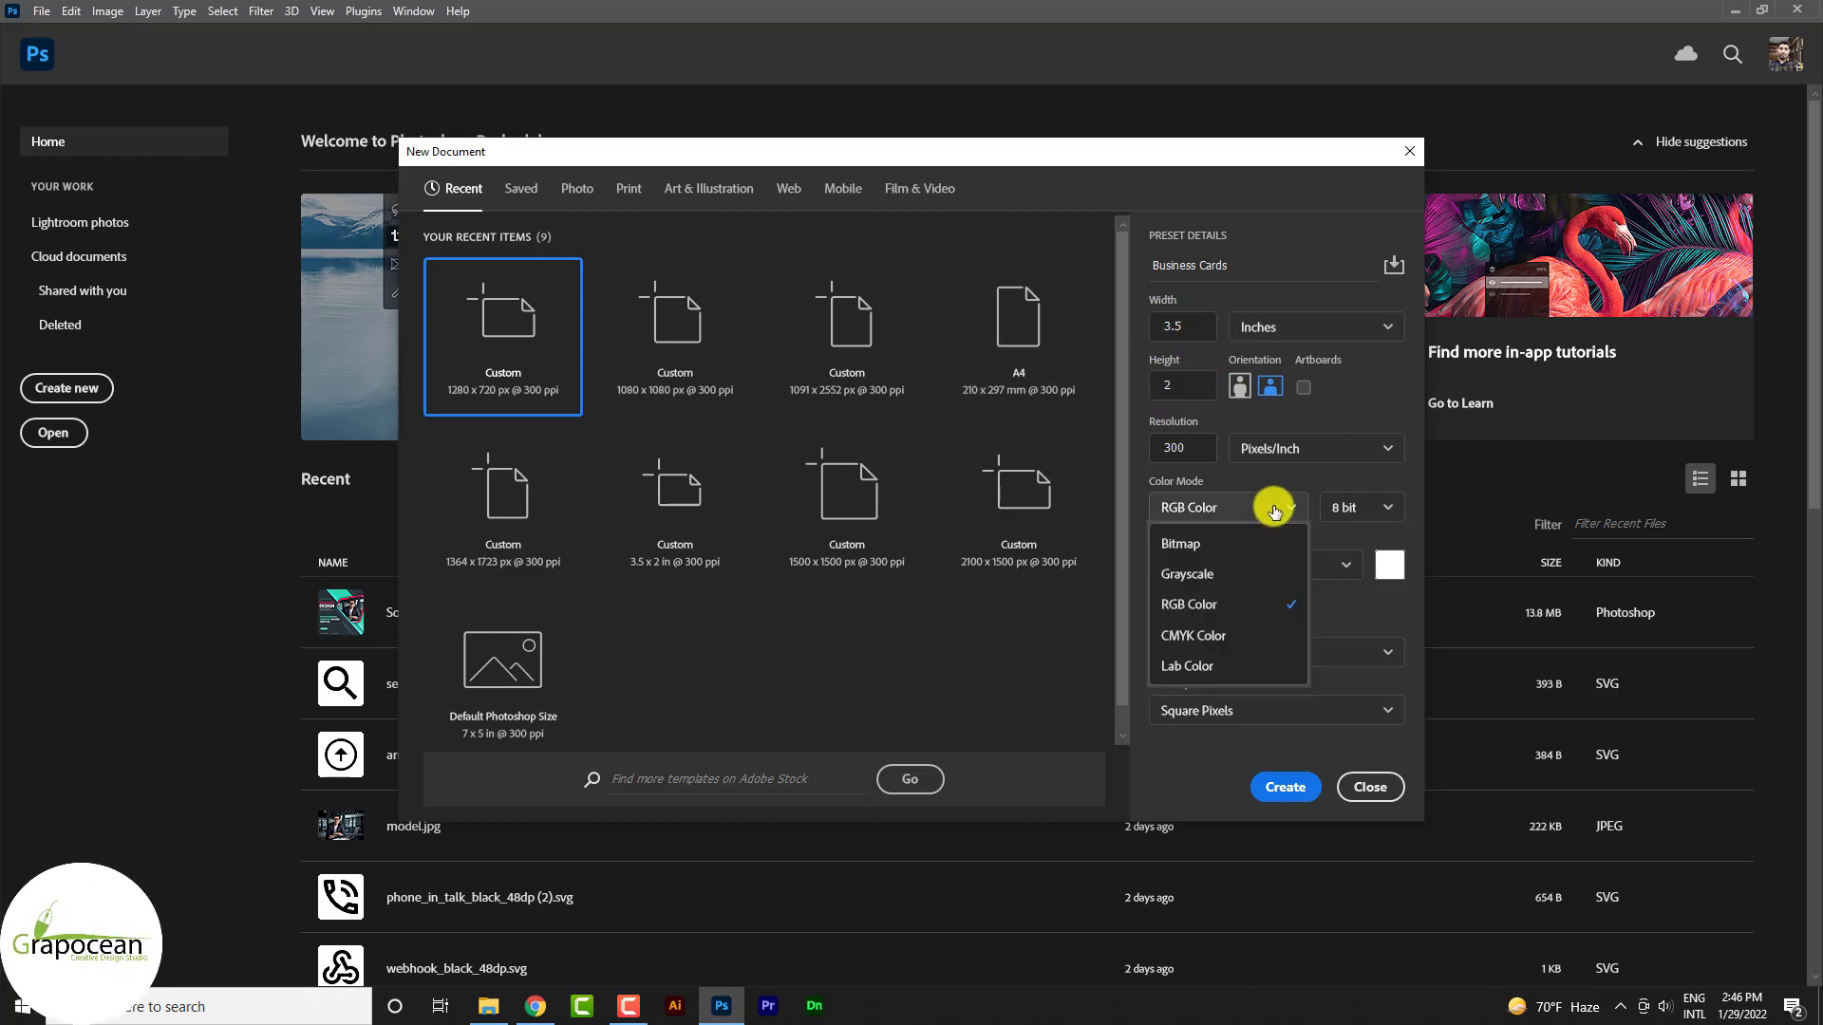
left_click(1246, 640)
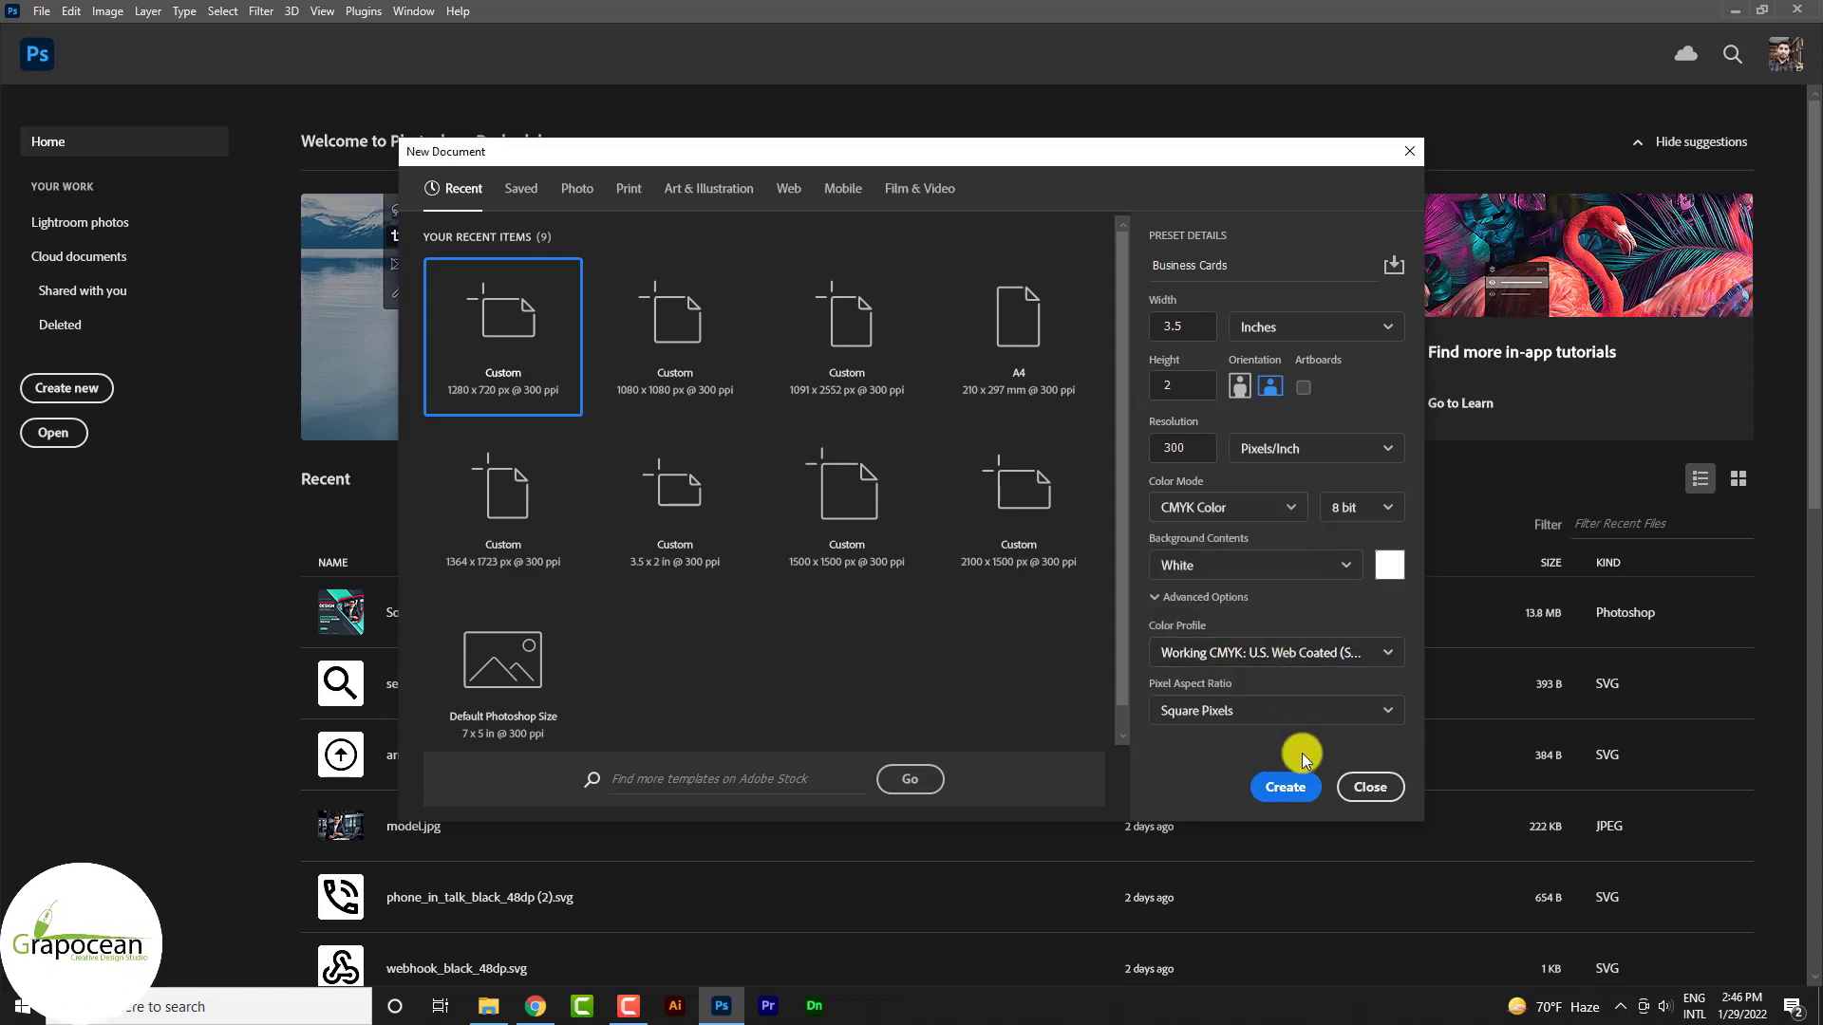
left_click(1287, 788)
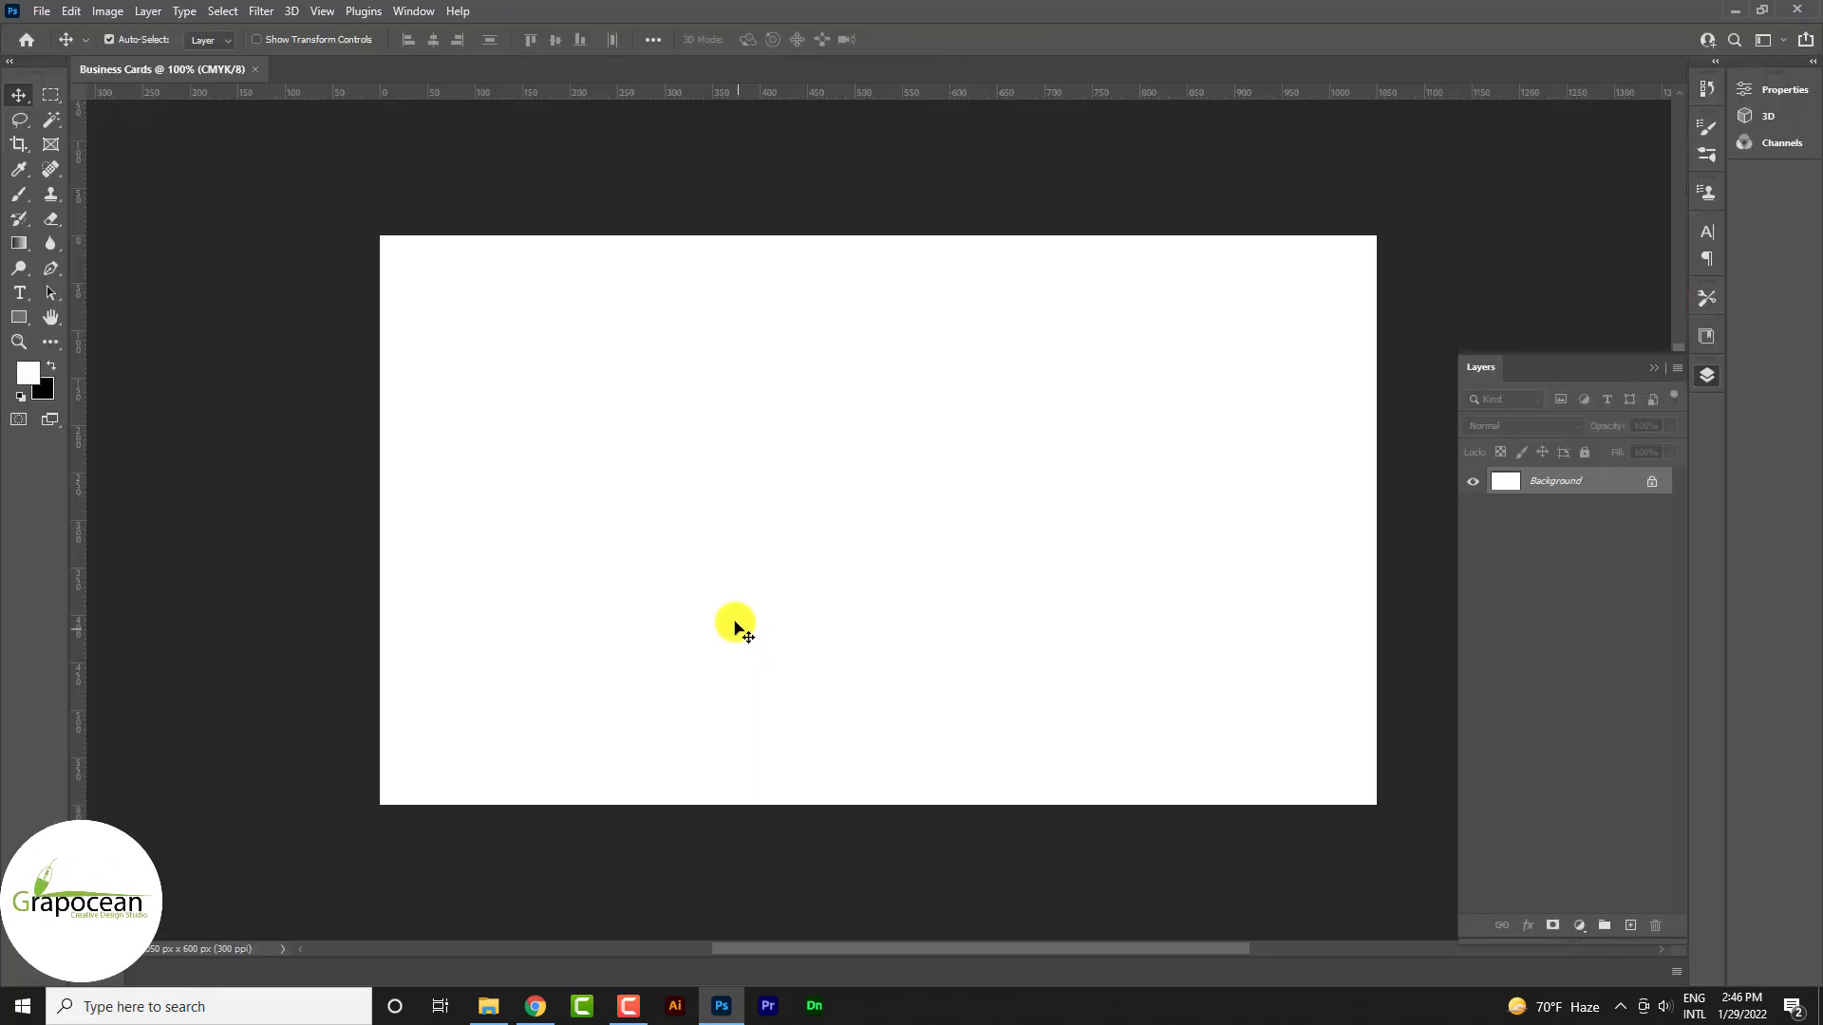
Add a Solid Color fill layer in dark charcoal #1B1B1E over the white background
left_click(1709, 376)
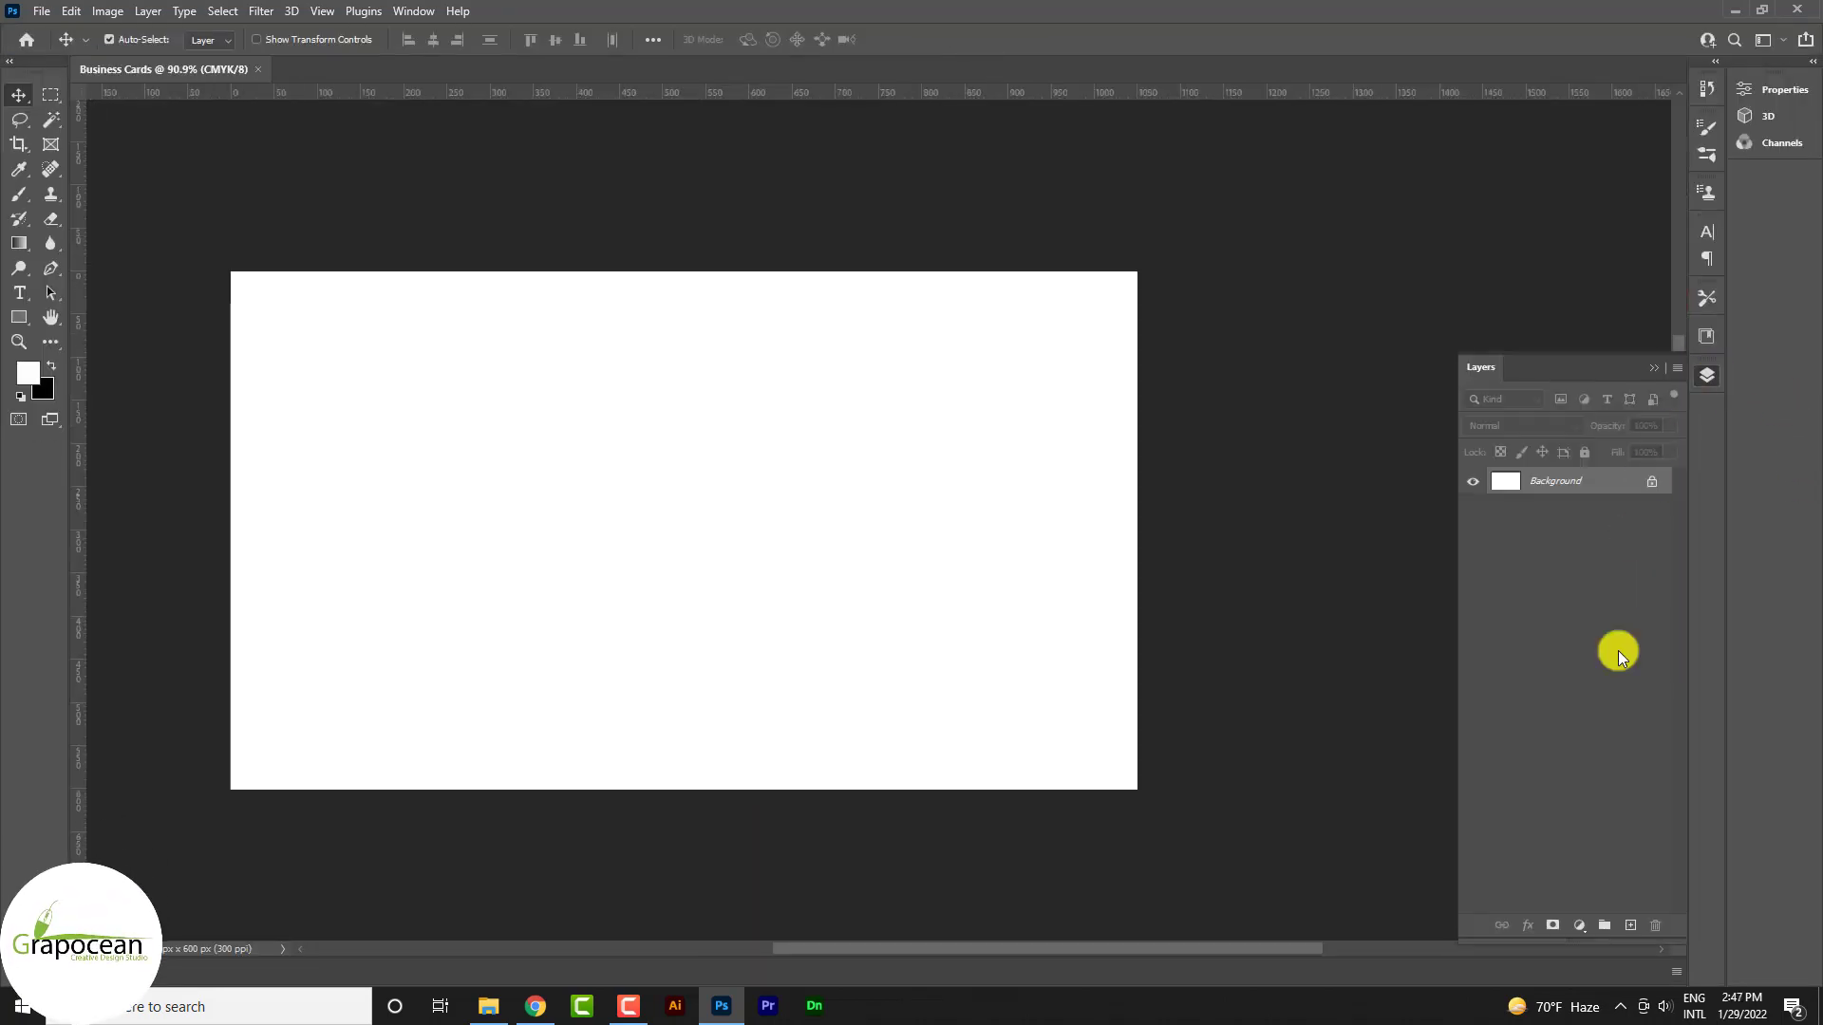
left_click(1580, 926)
left_click(1637, 595)
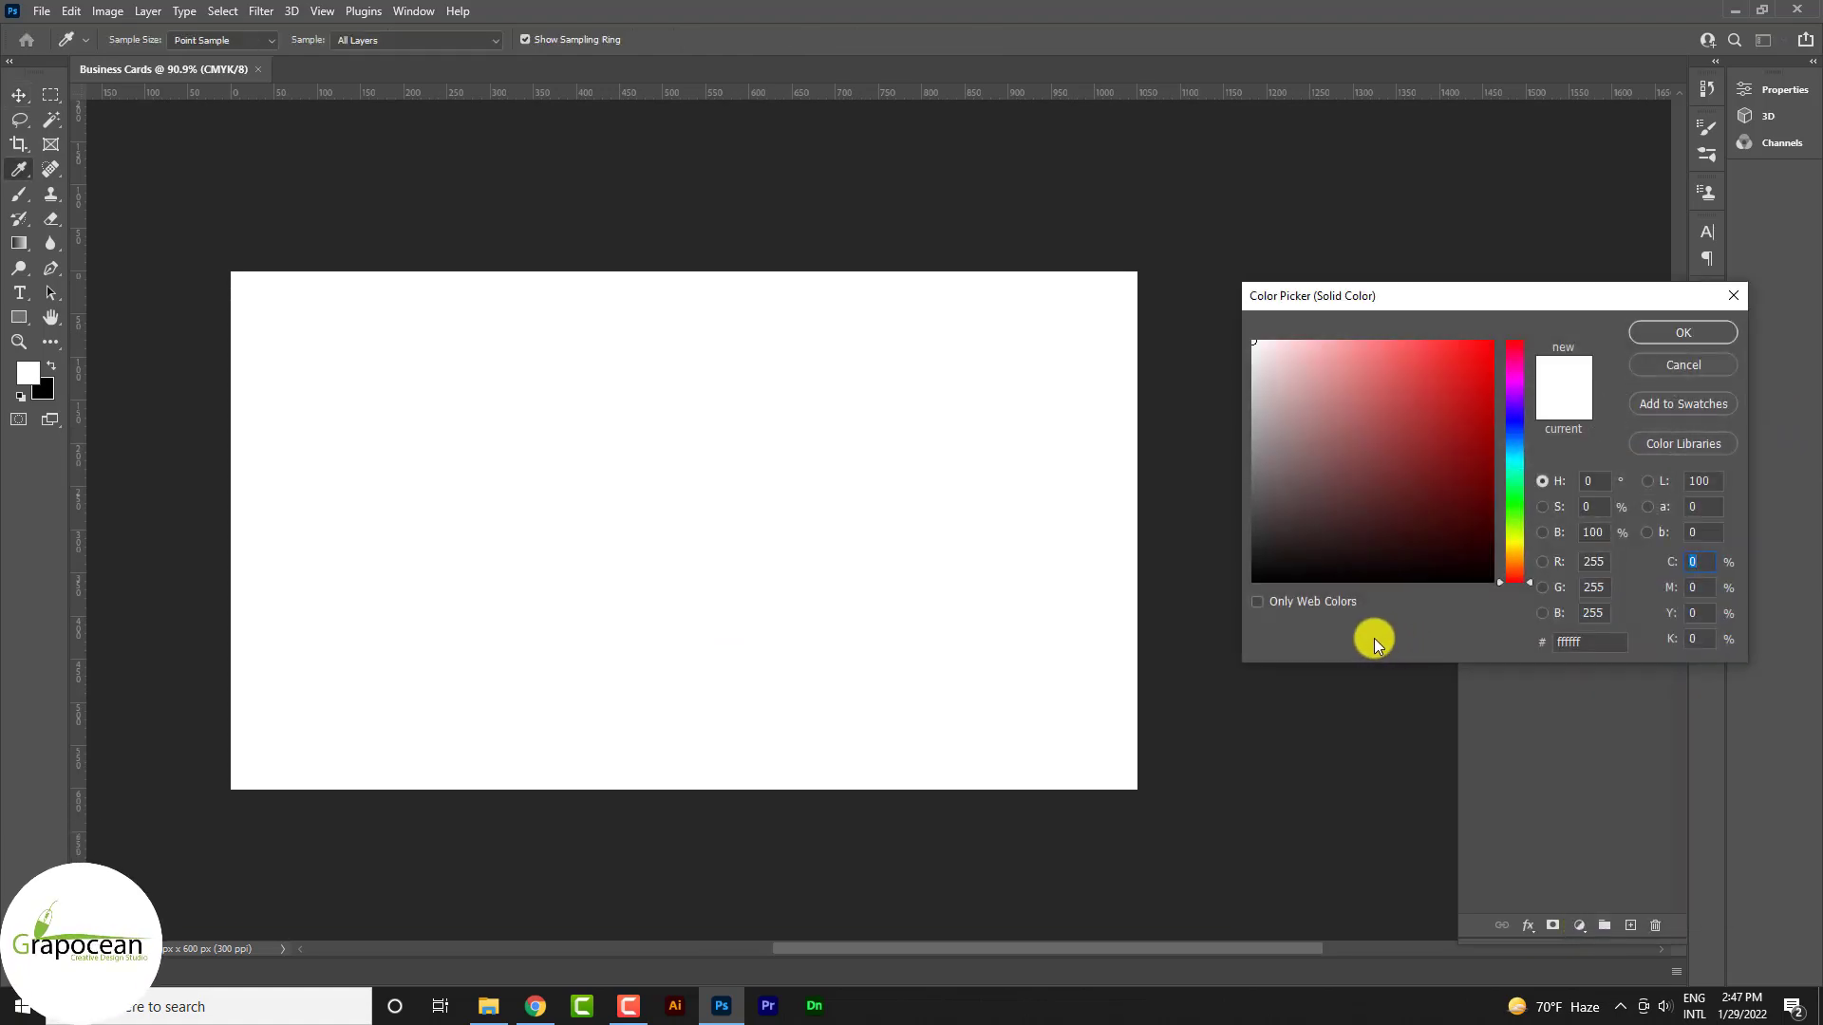
left_click(1587, 644)
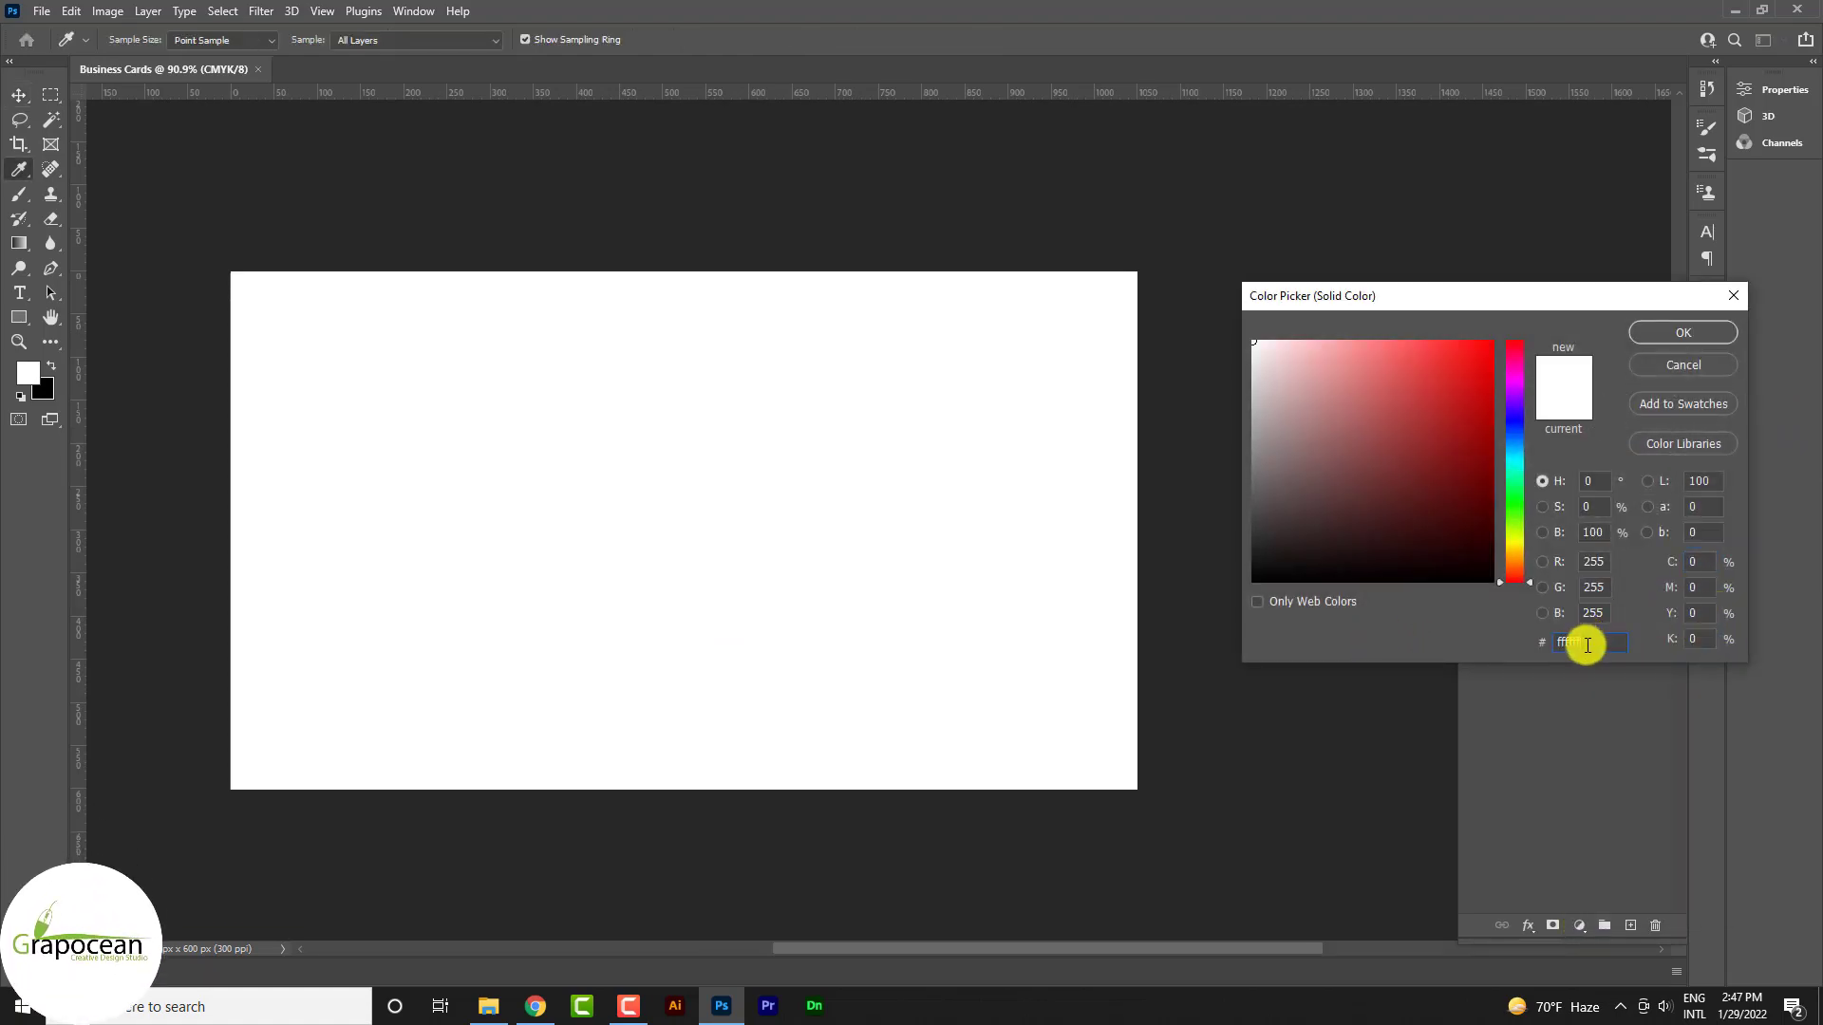
type("1B1B1E")
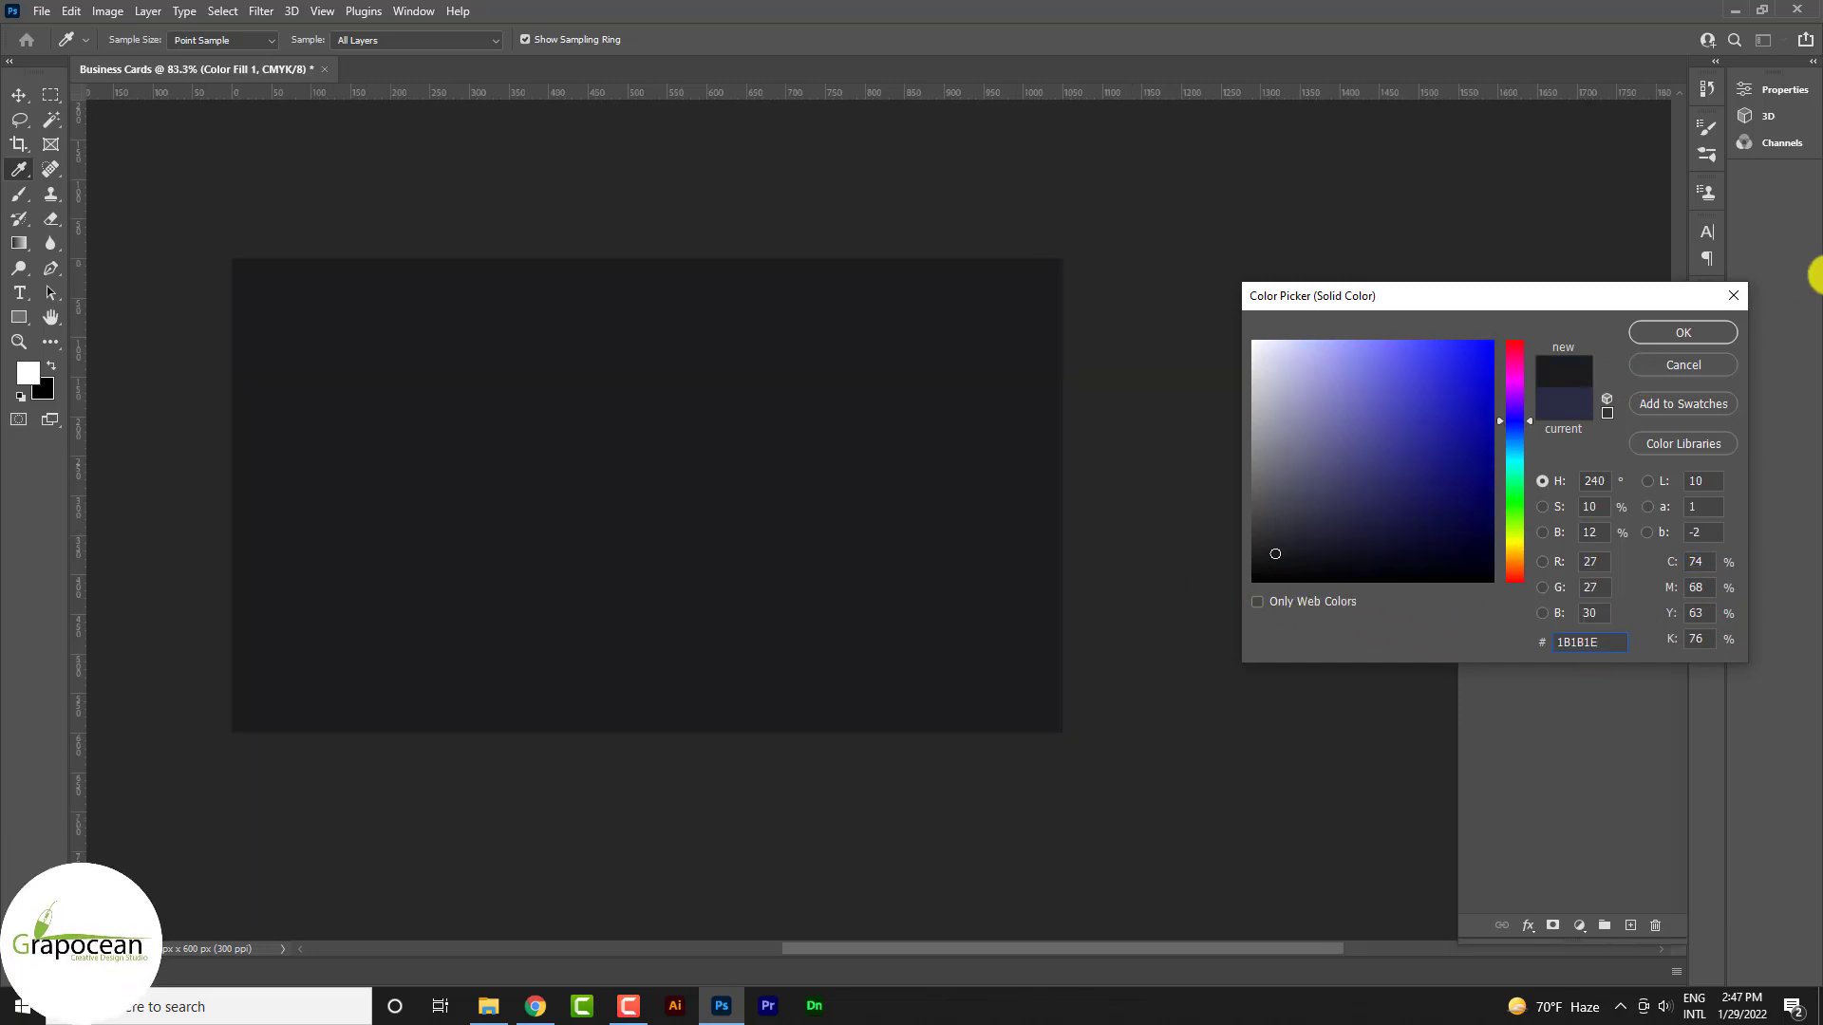
left_click(1683, 332)
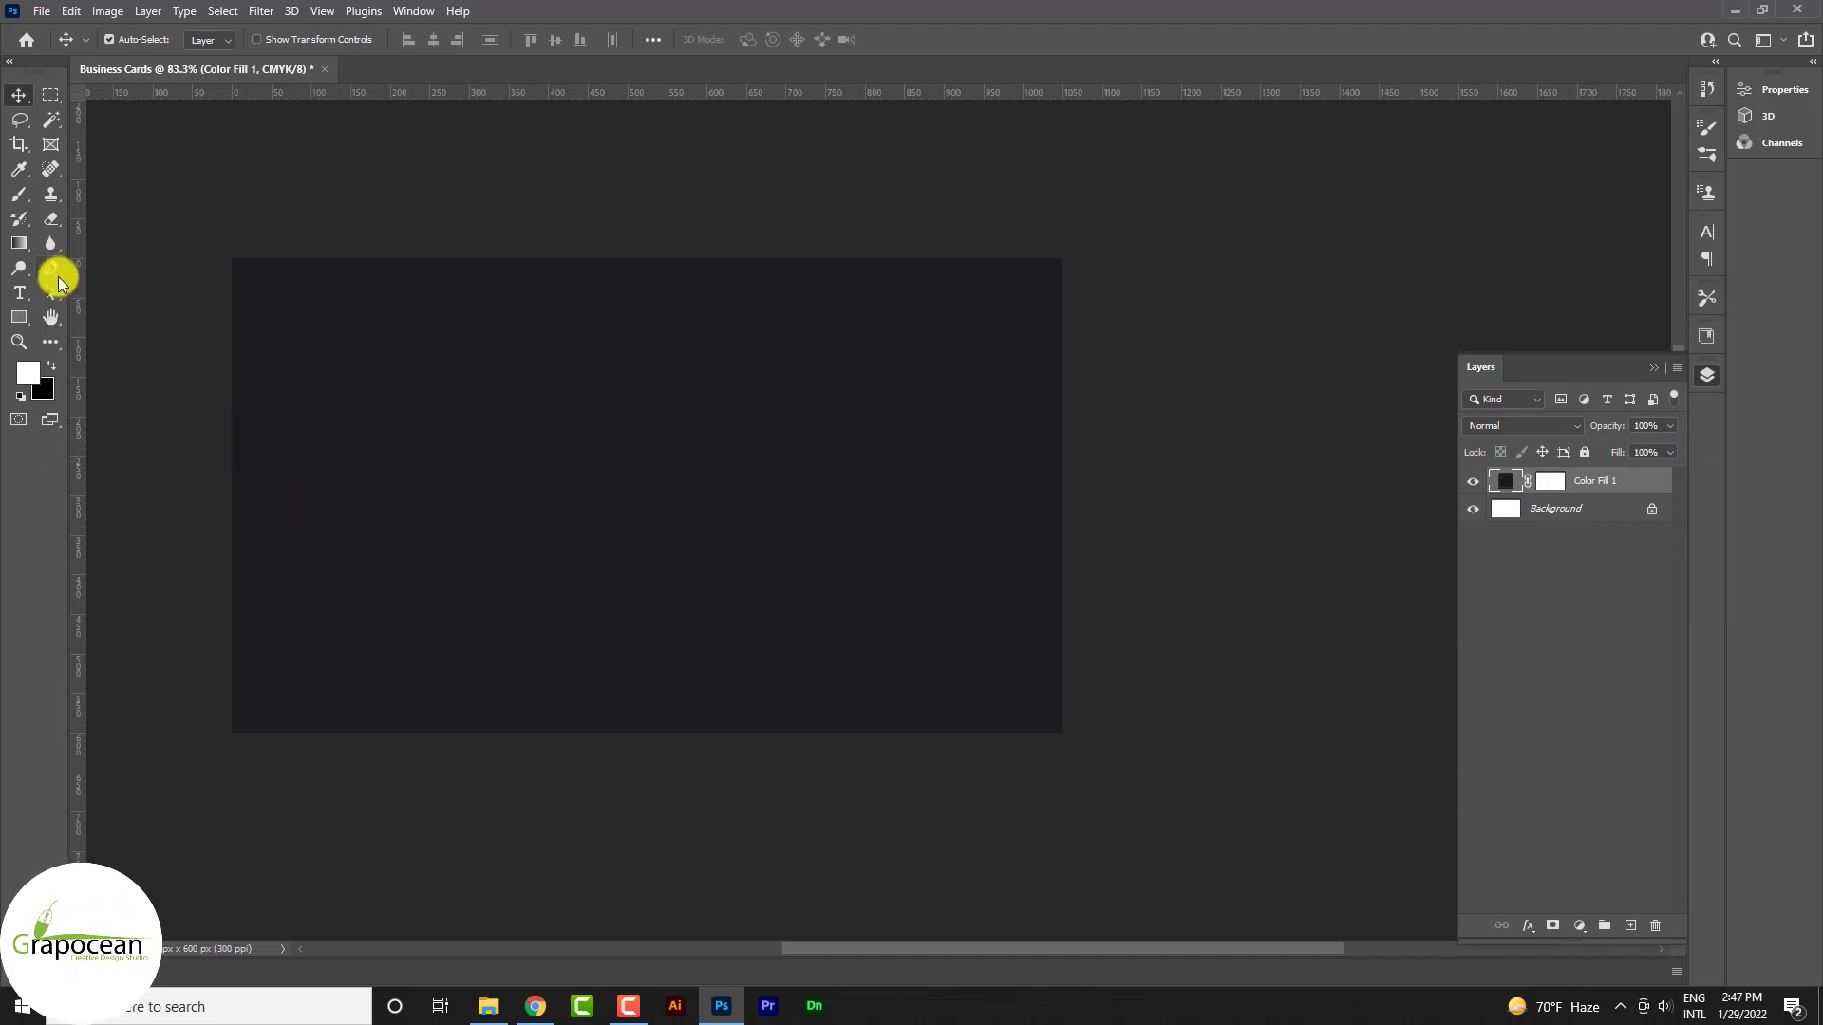
Draw a closed wavy pen shape across the top of the card on a new layer
left_click(53, 271)
left_click(1630, 927)
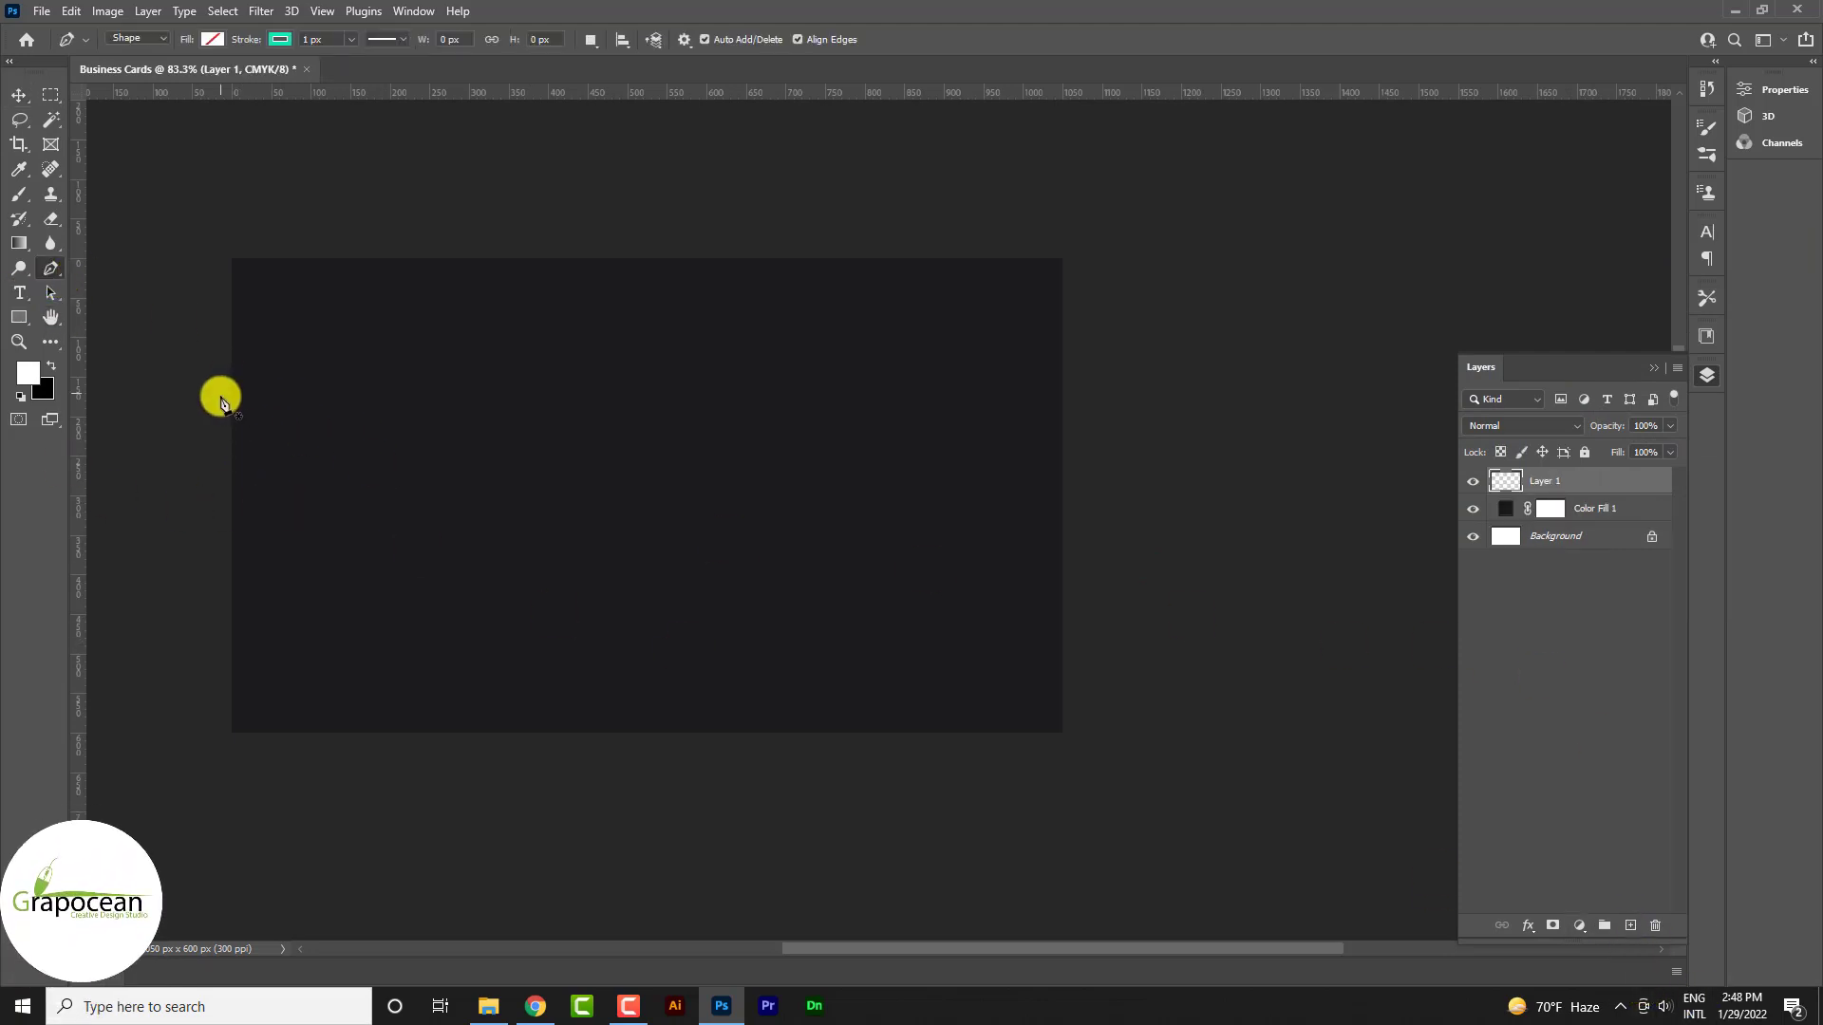
left_click(191, 398)
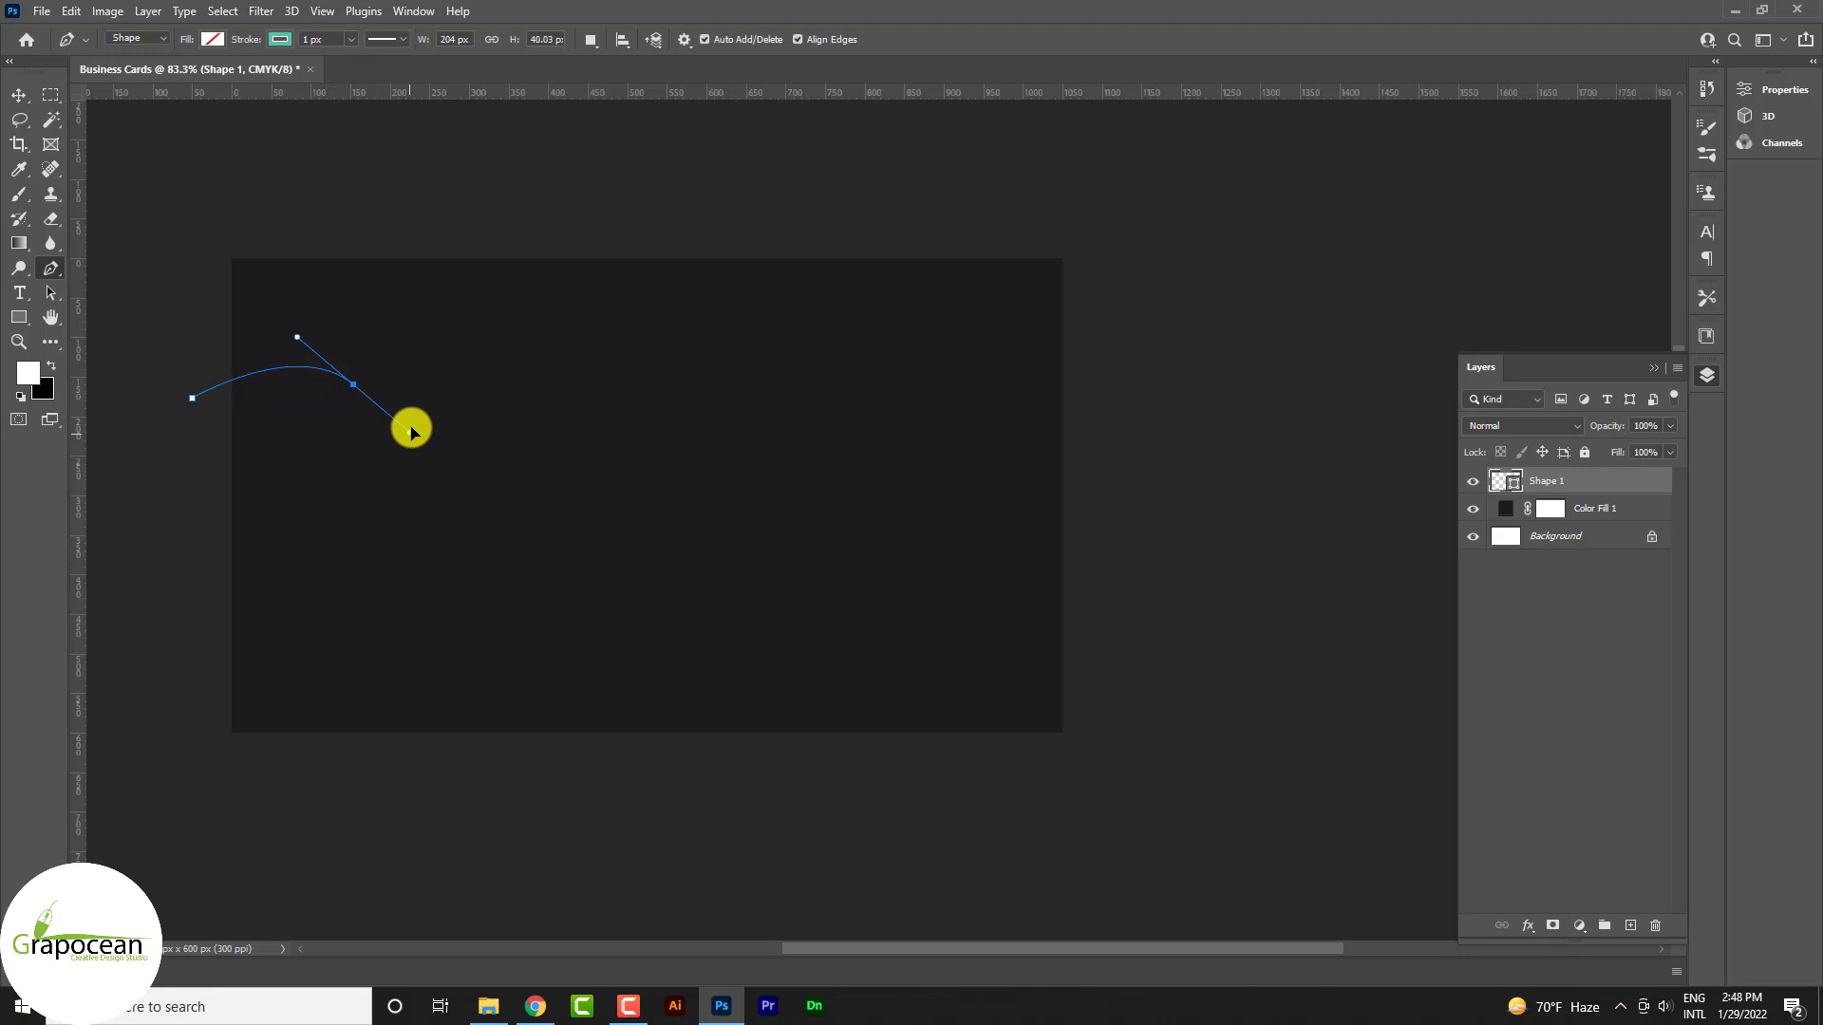
key("ctrl+z")
left_click_drag(464, 394, 609, 523)
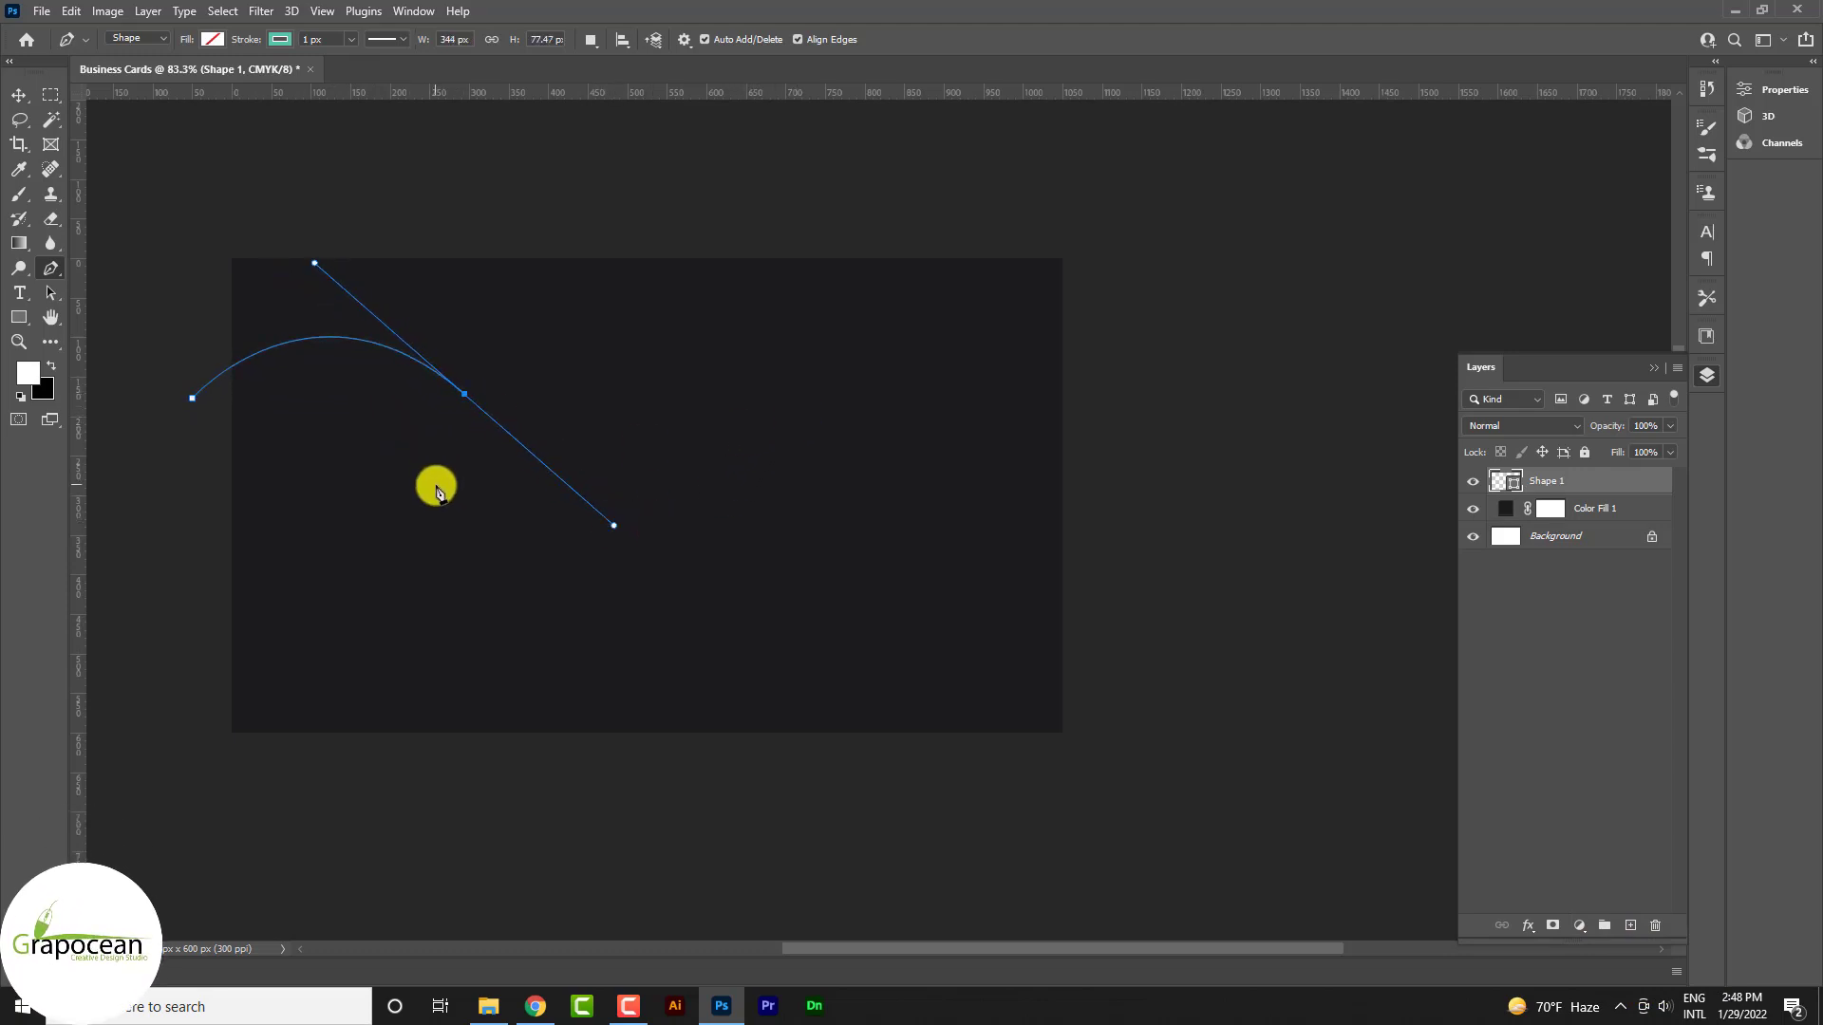
left_click_drag(896, 413, 964, 333)
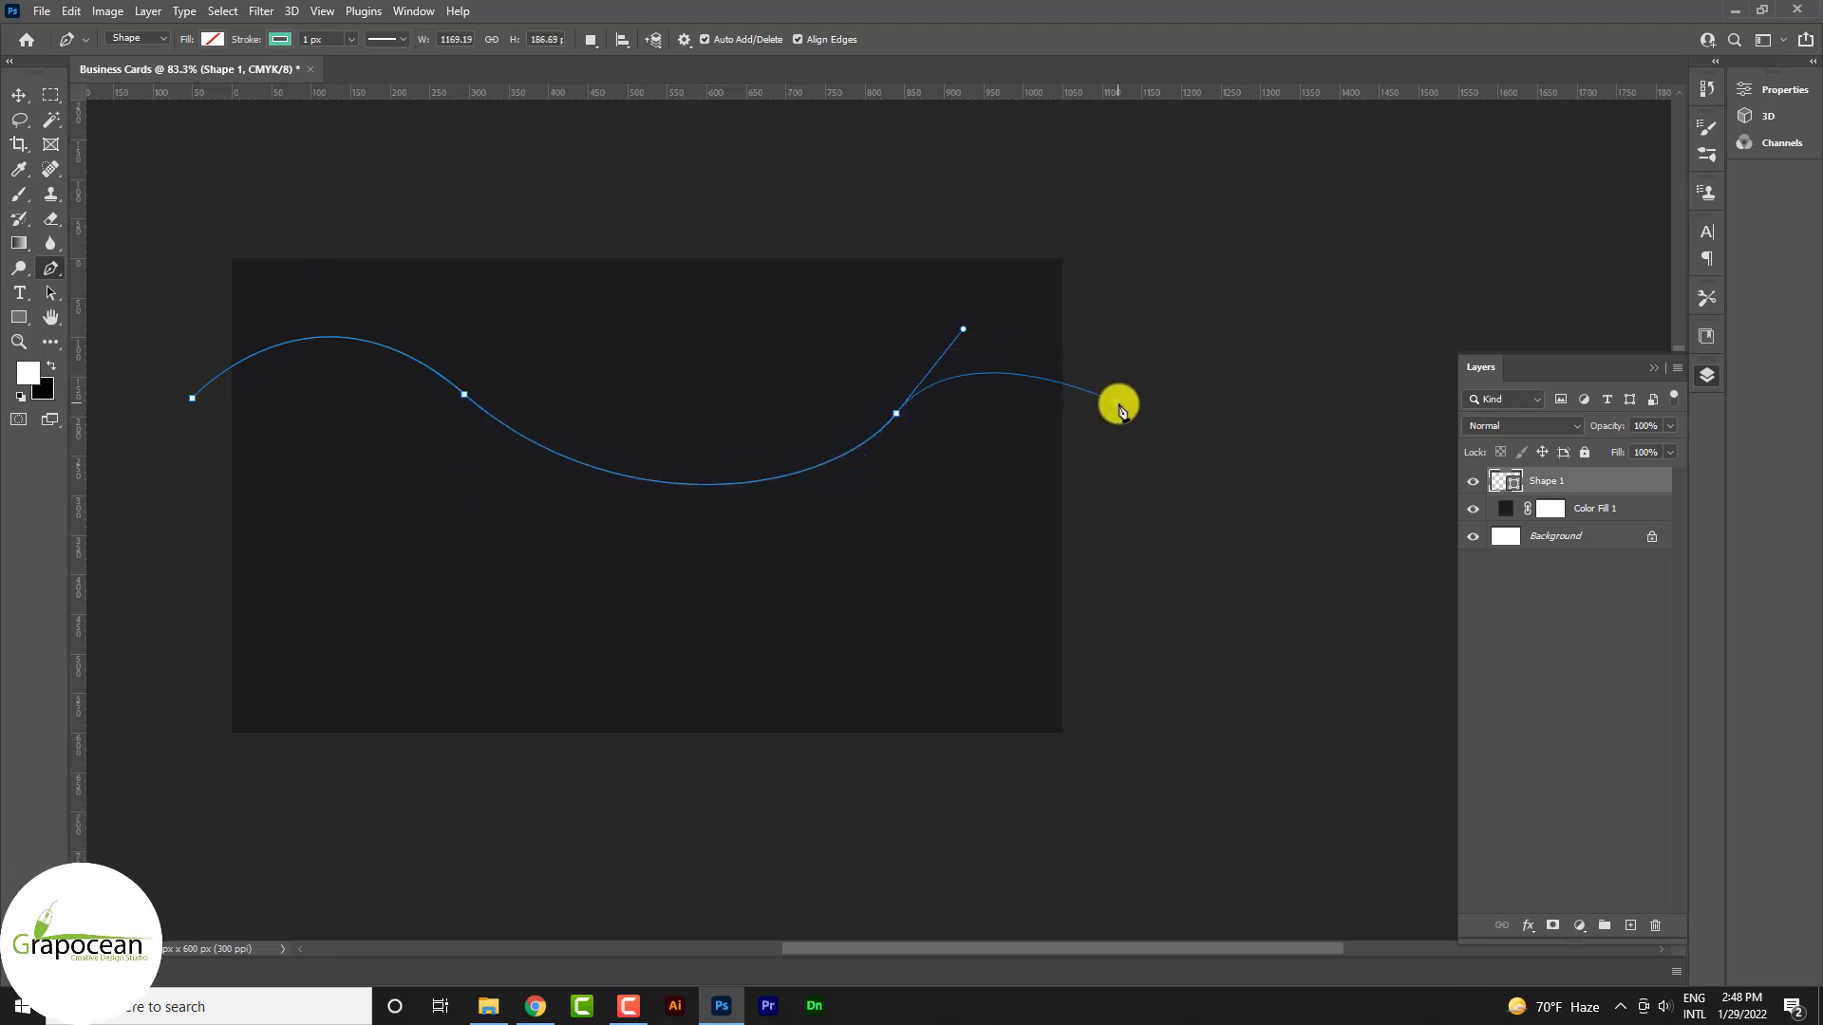
left_click_drag(1118, 400, 1163, 464)
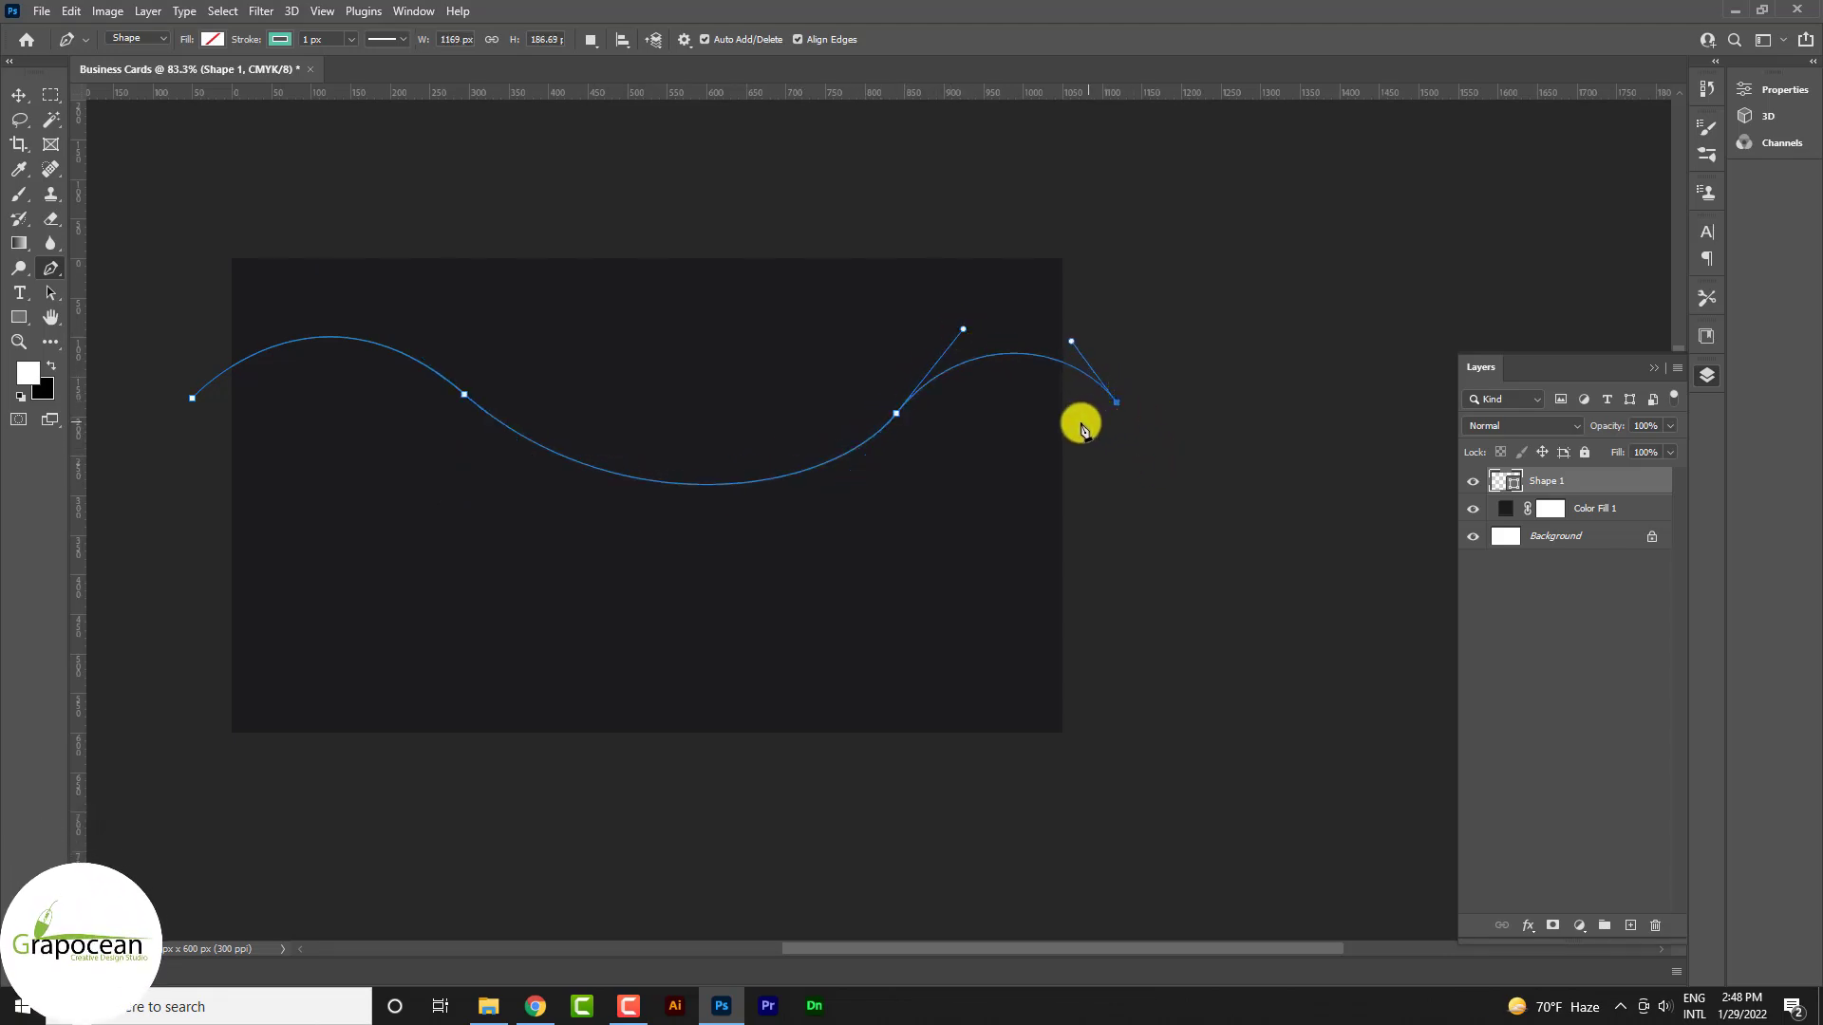
left_click(172, 202)
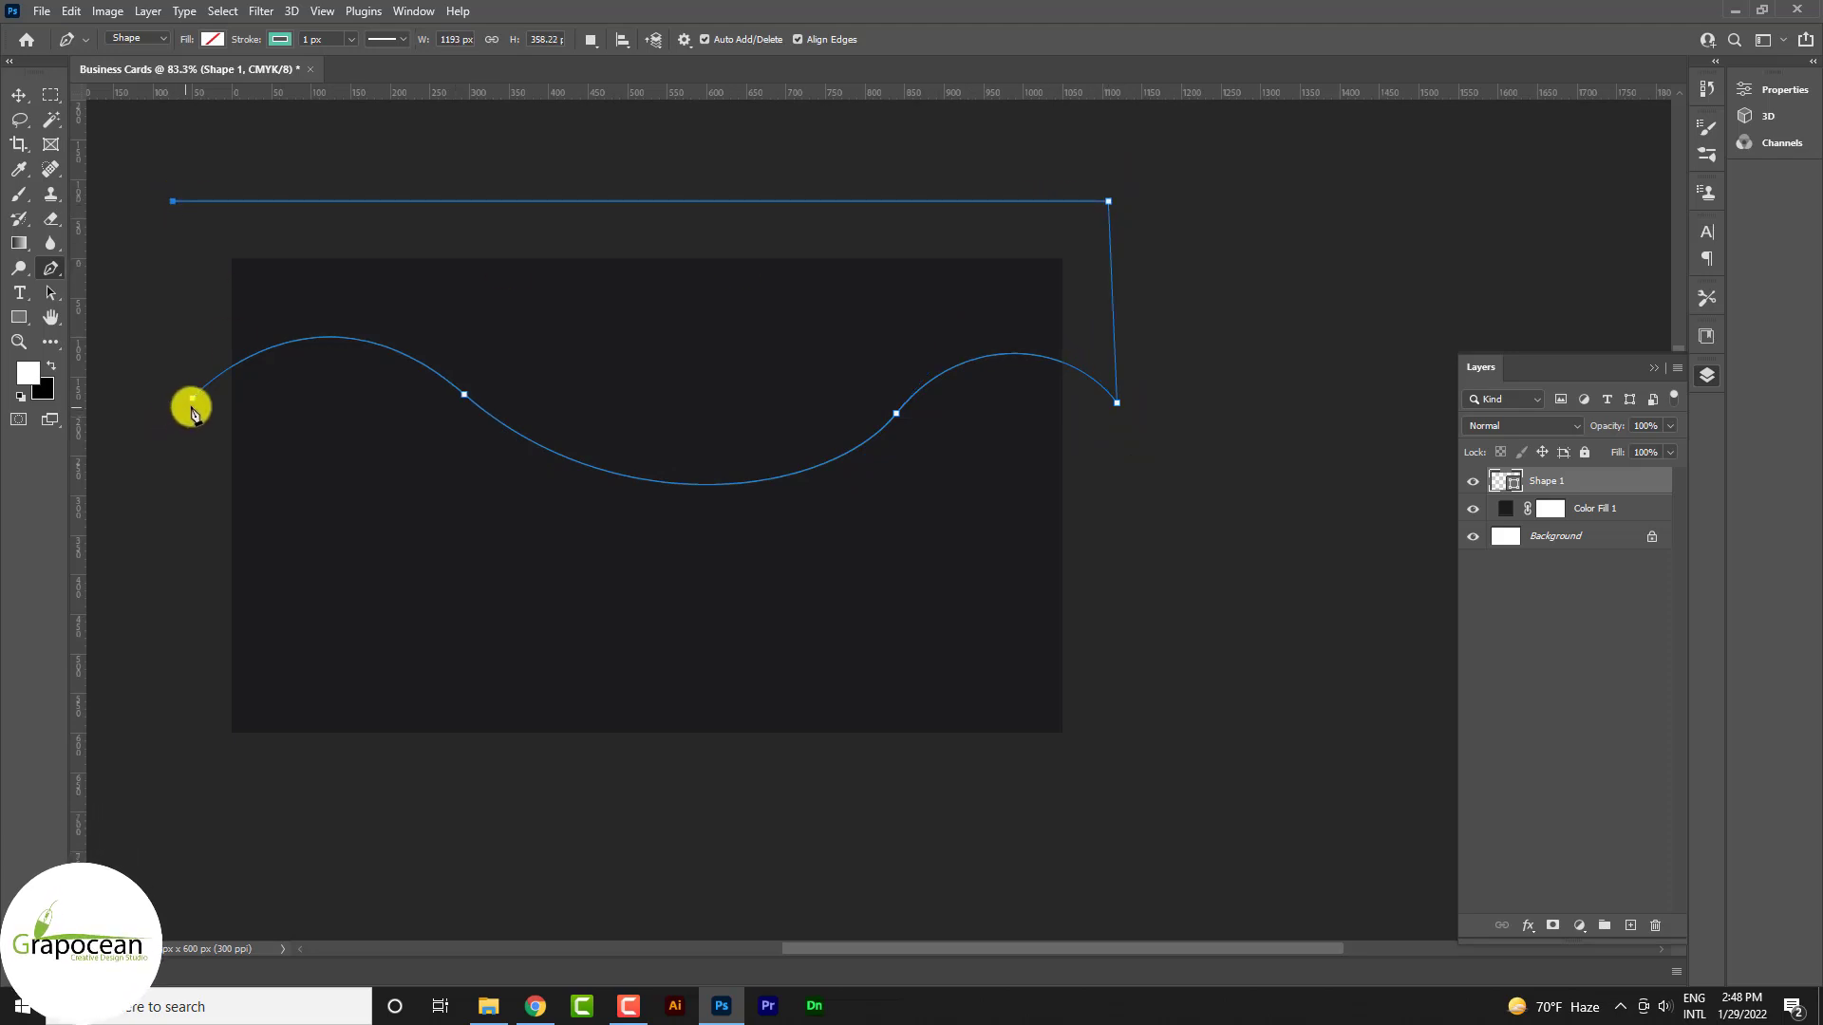
Remove the wave's outline and fill it with pale white FBFFFE
left_click(280, 38)
left_click(169, 75)
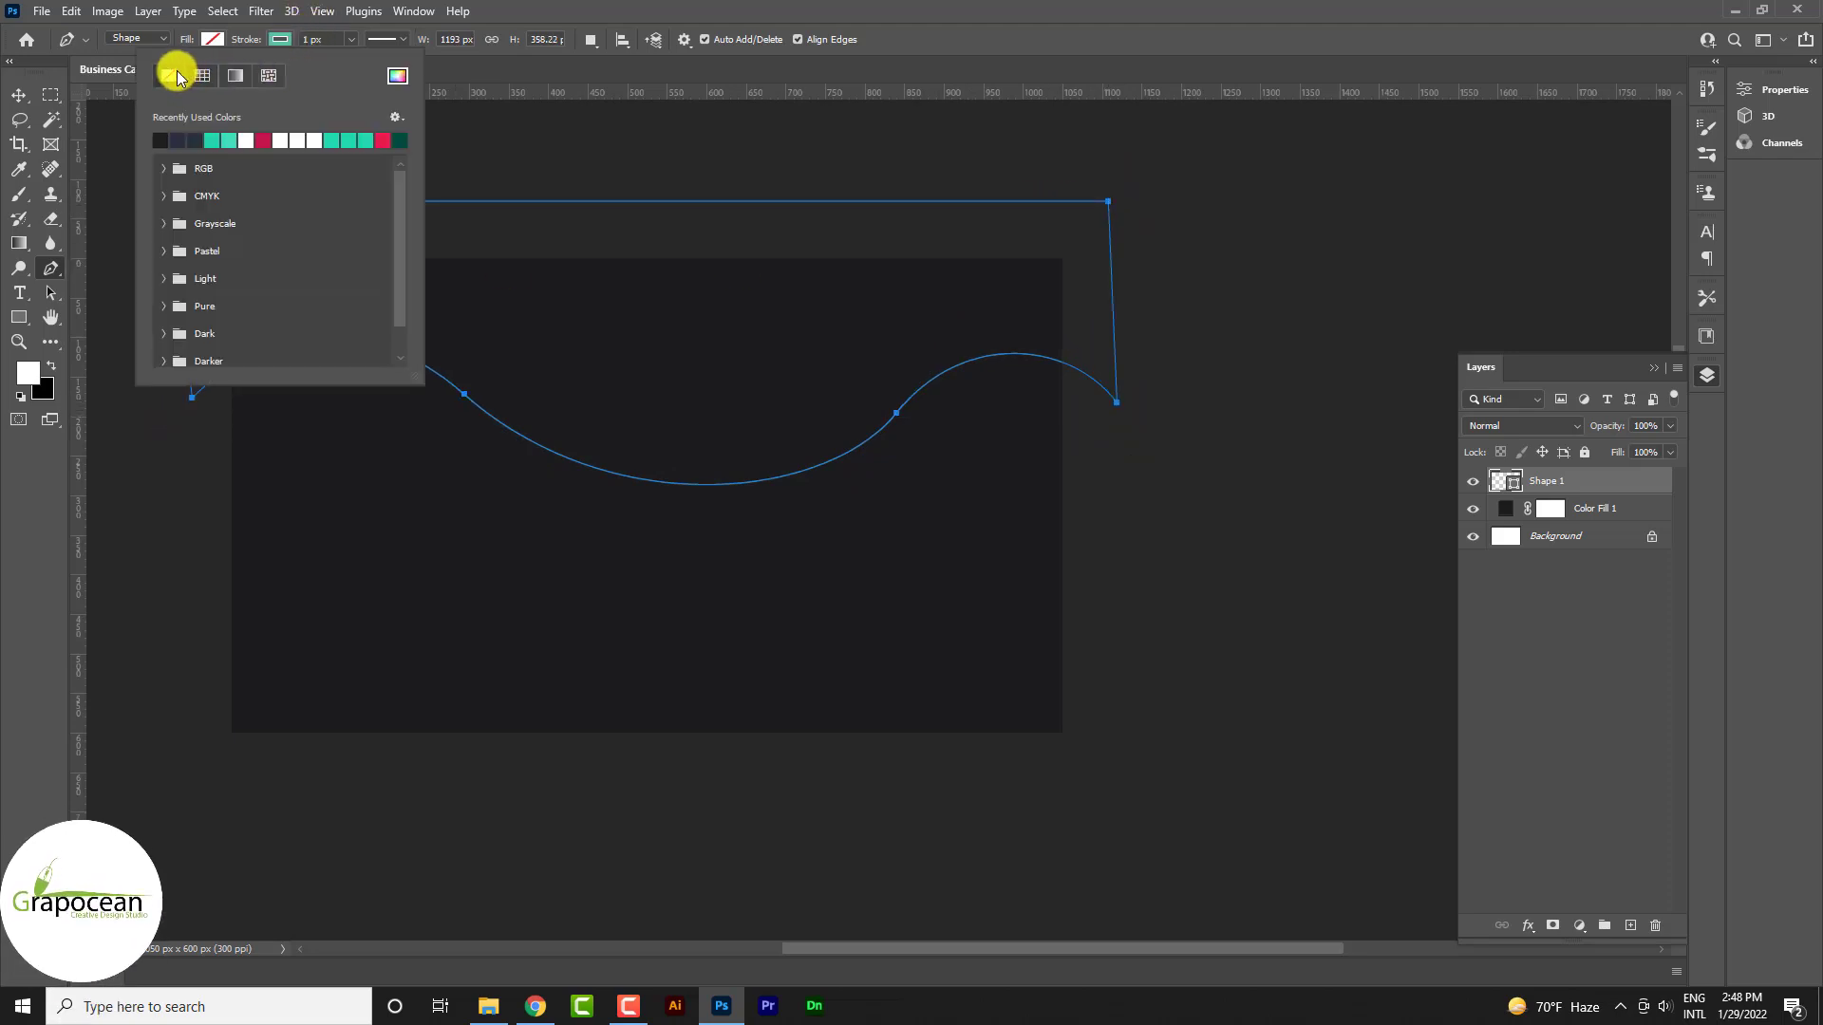
left_click(212, 39)
left_click(334, 76)
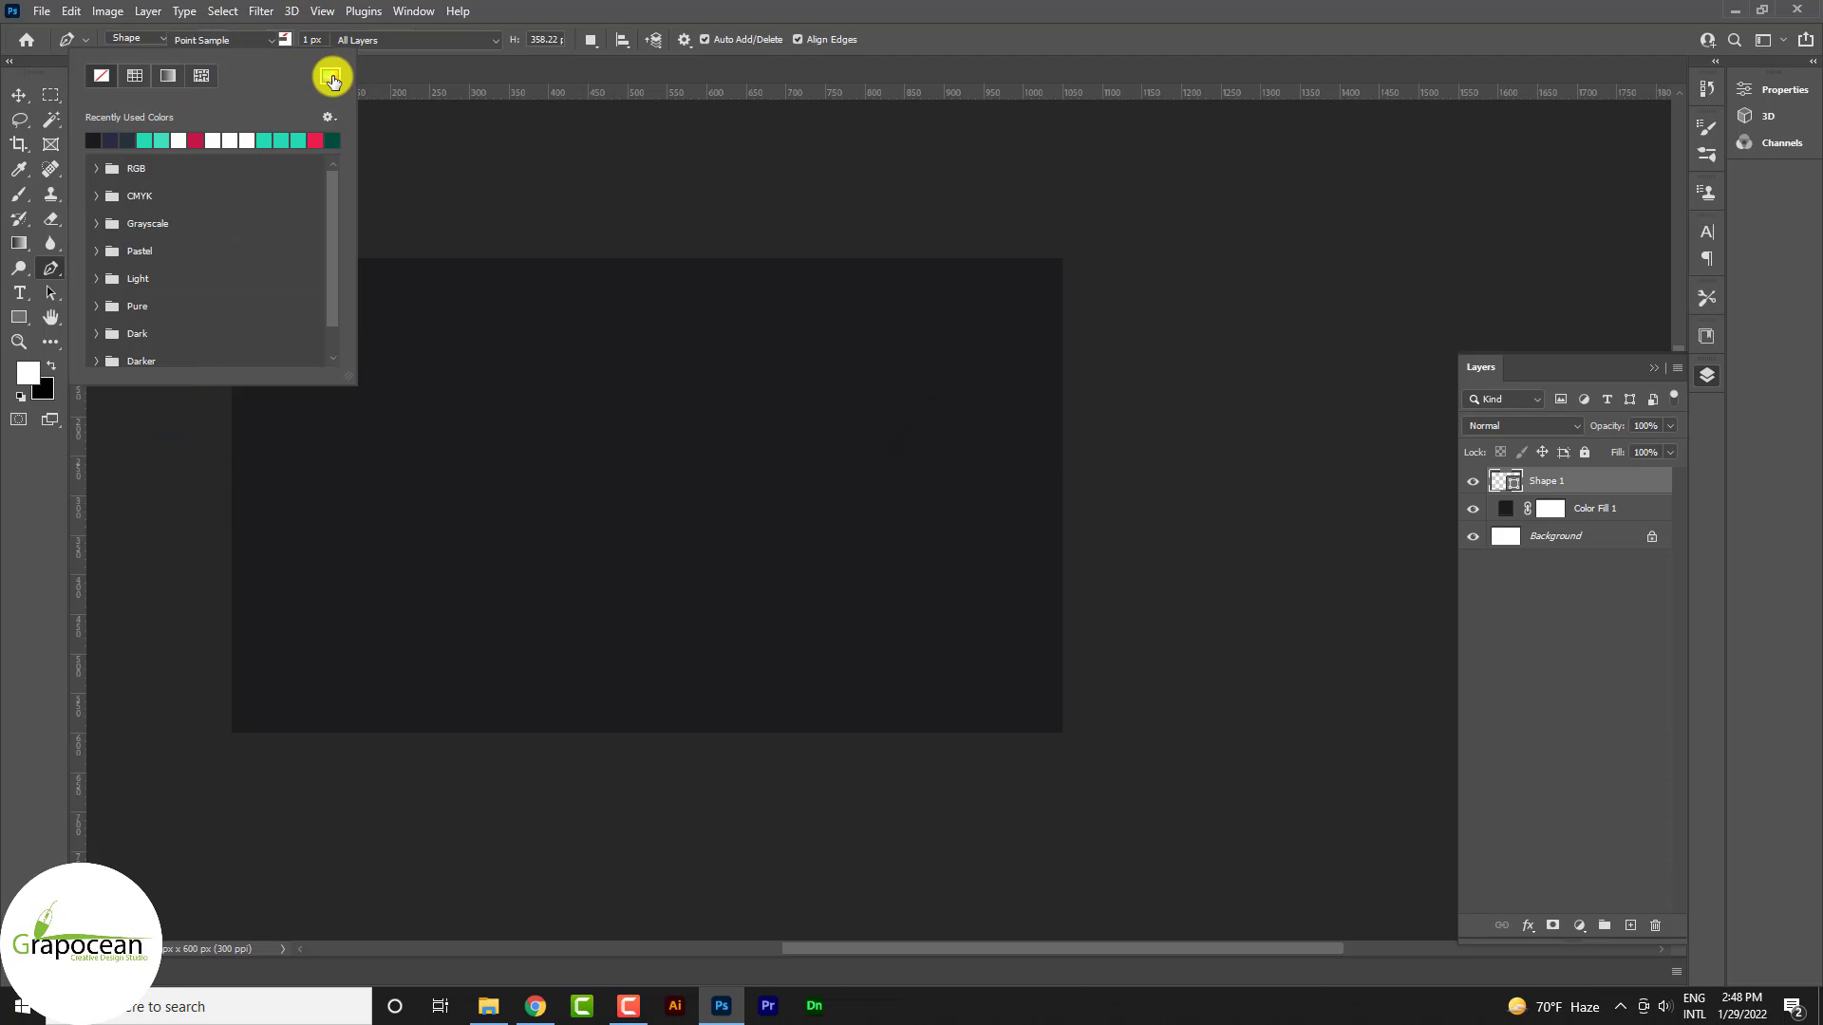
type("FBFFFE")
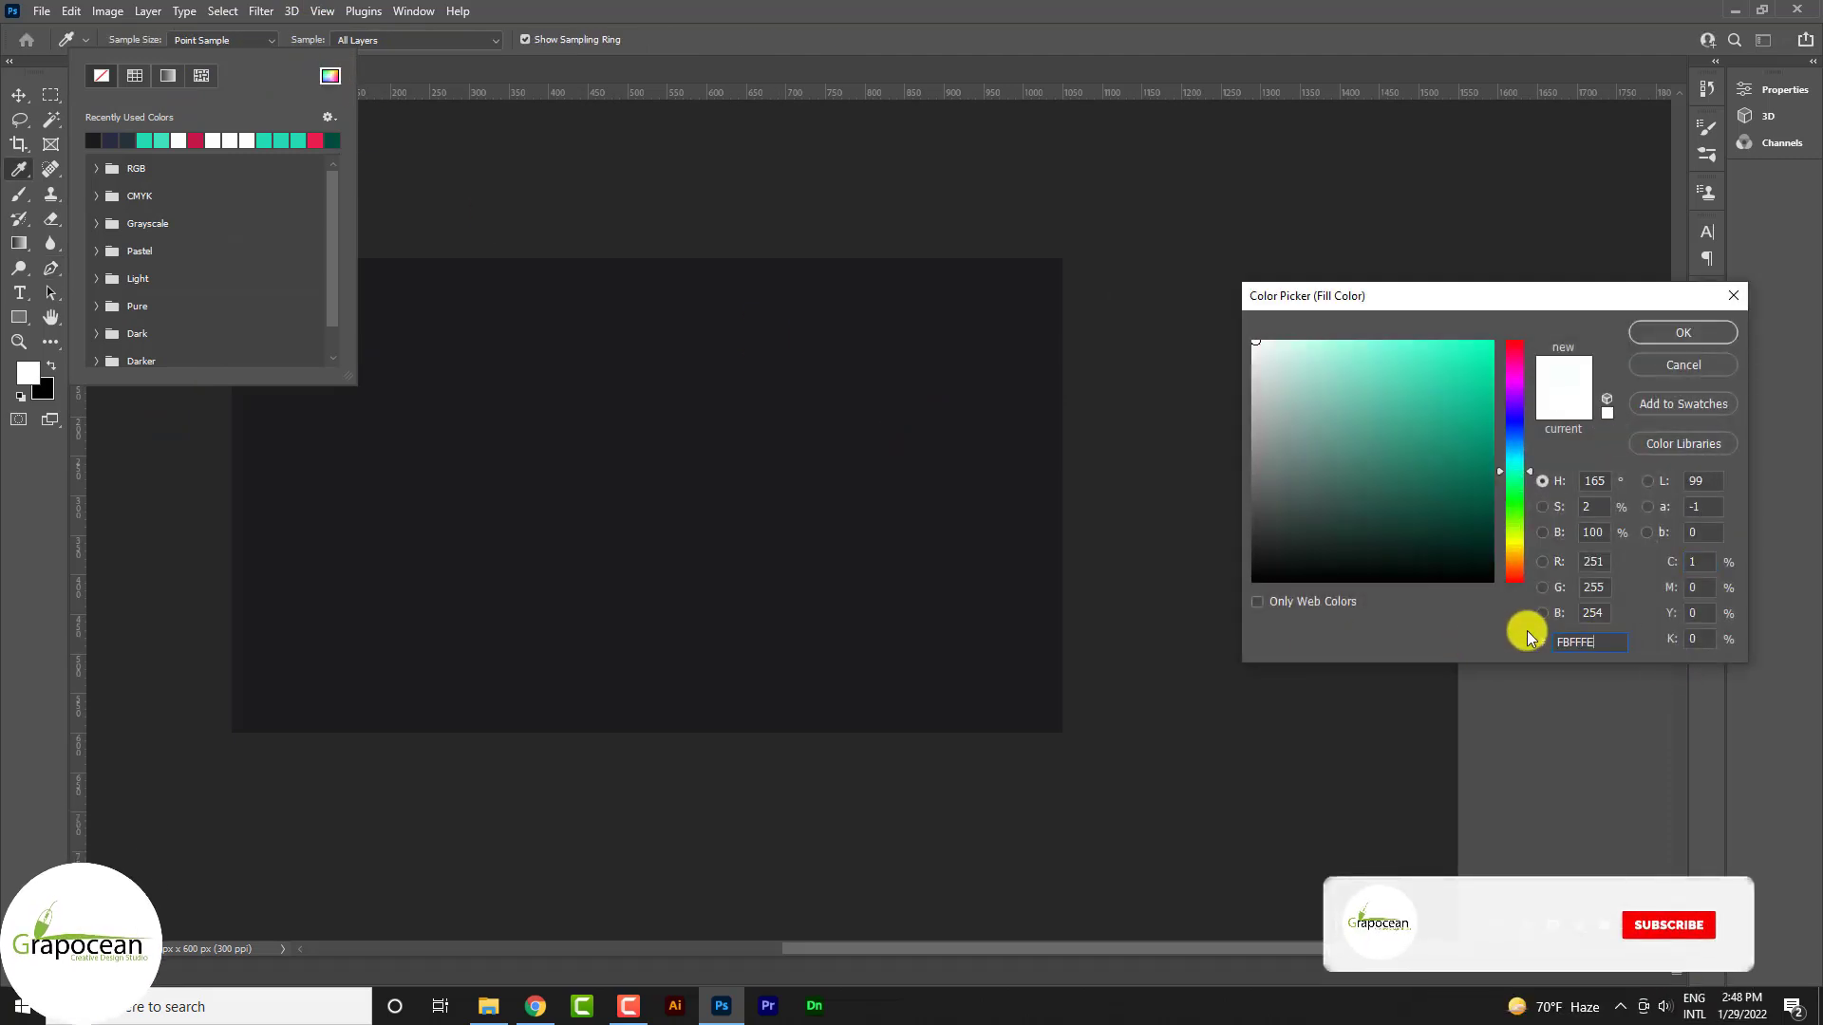
left_click(1682, 333)
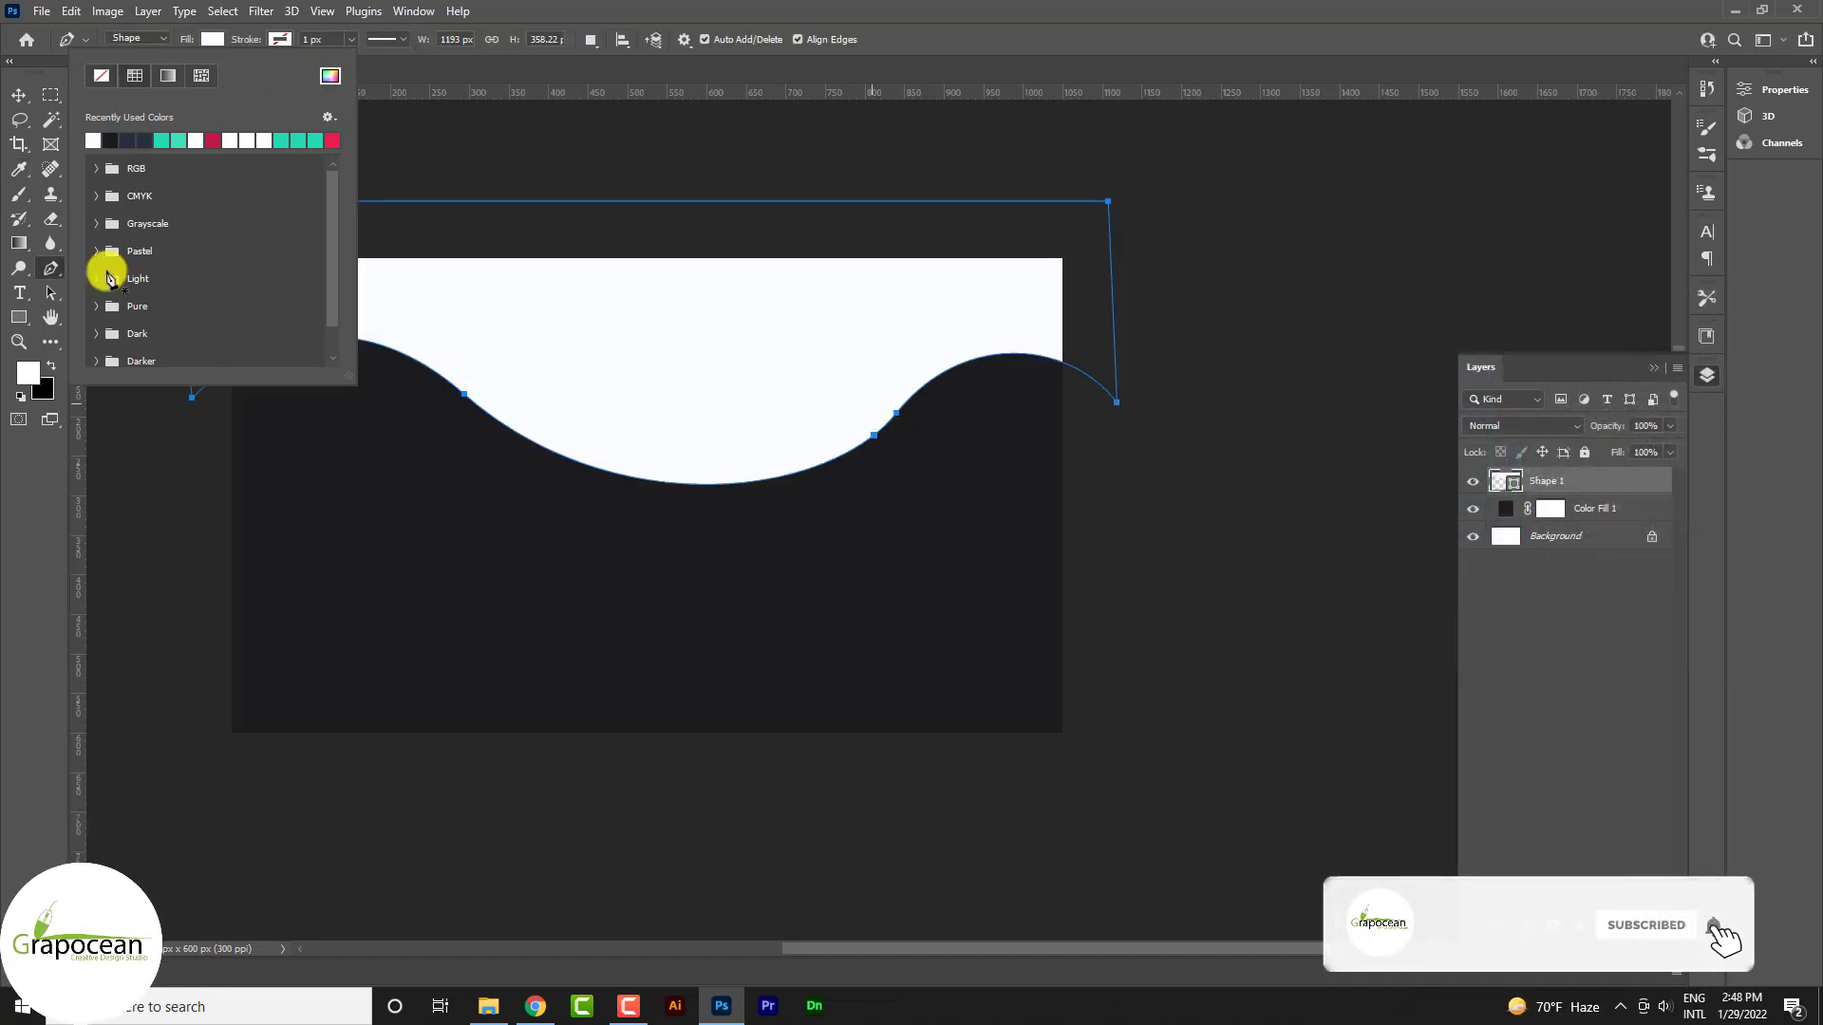
left_click(18, 95)
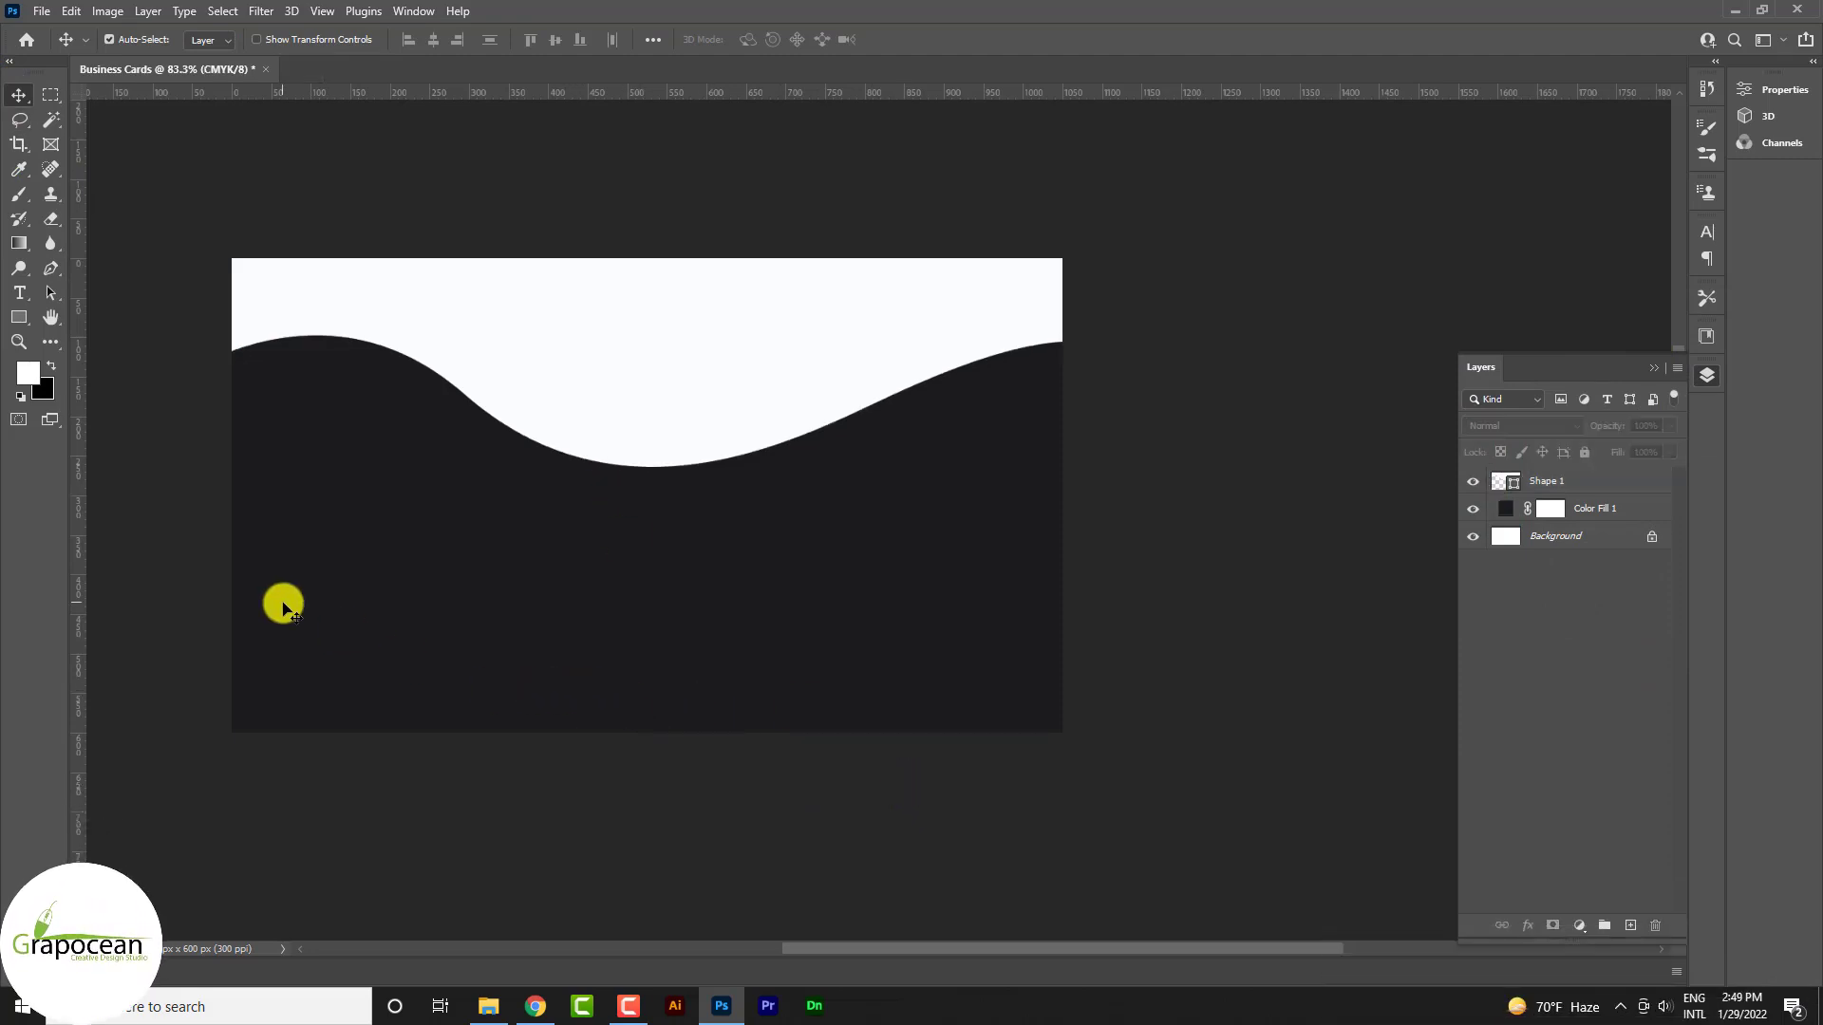
Duplicate the white wave, recolour the copy grey b8b8b8 and place it beneath Shape 1
left_click(51, 270)
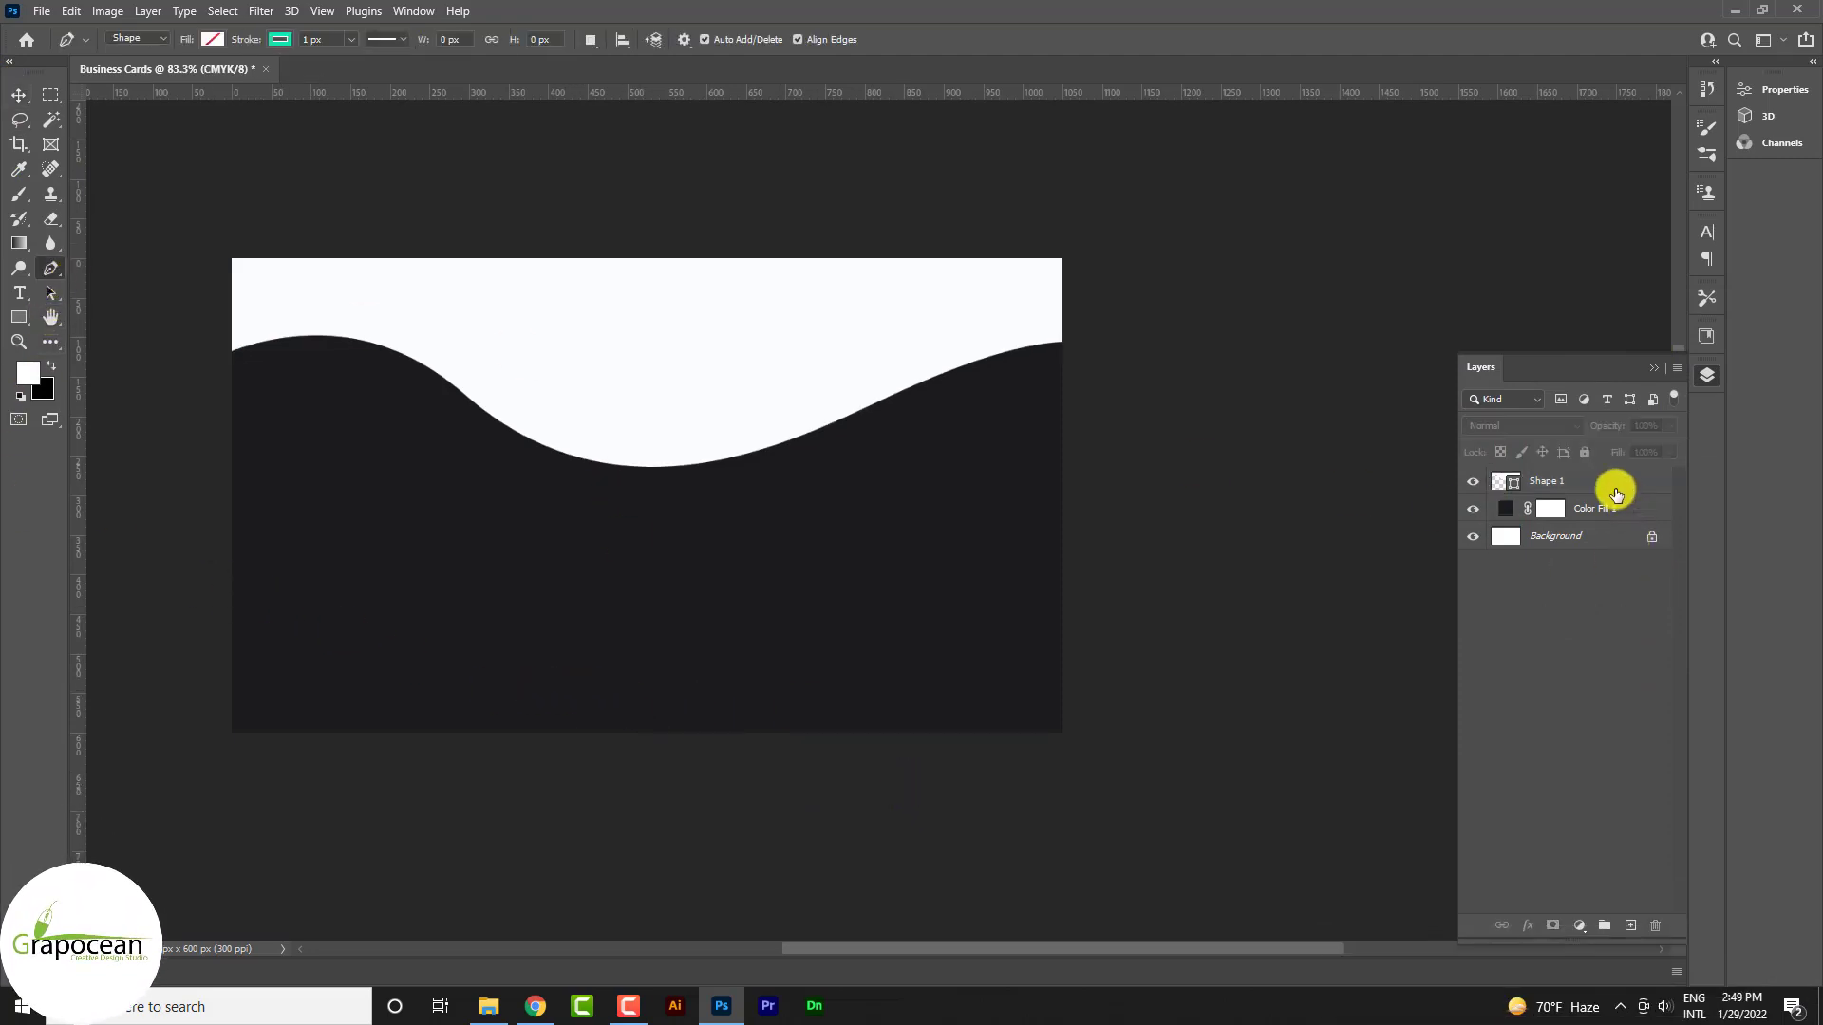
left_click_drag(1611, 484, 1631, 924)
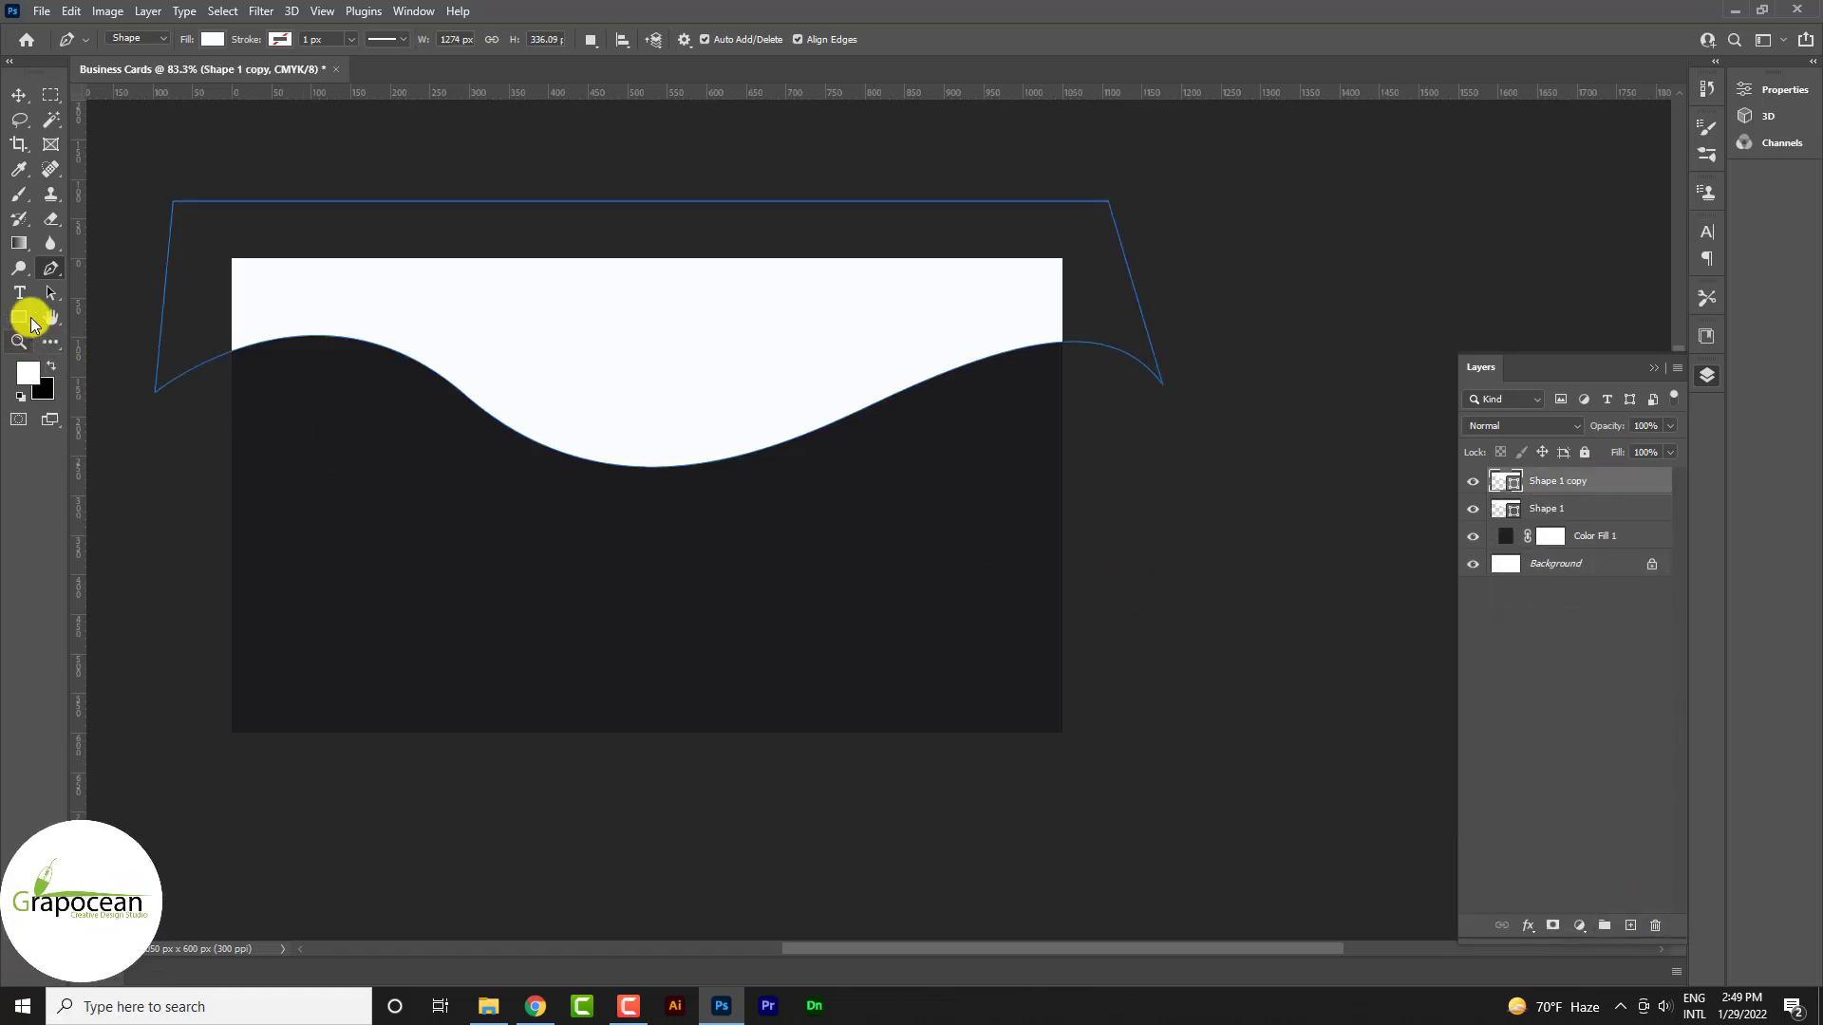
left_click(210, 39)
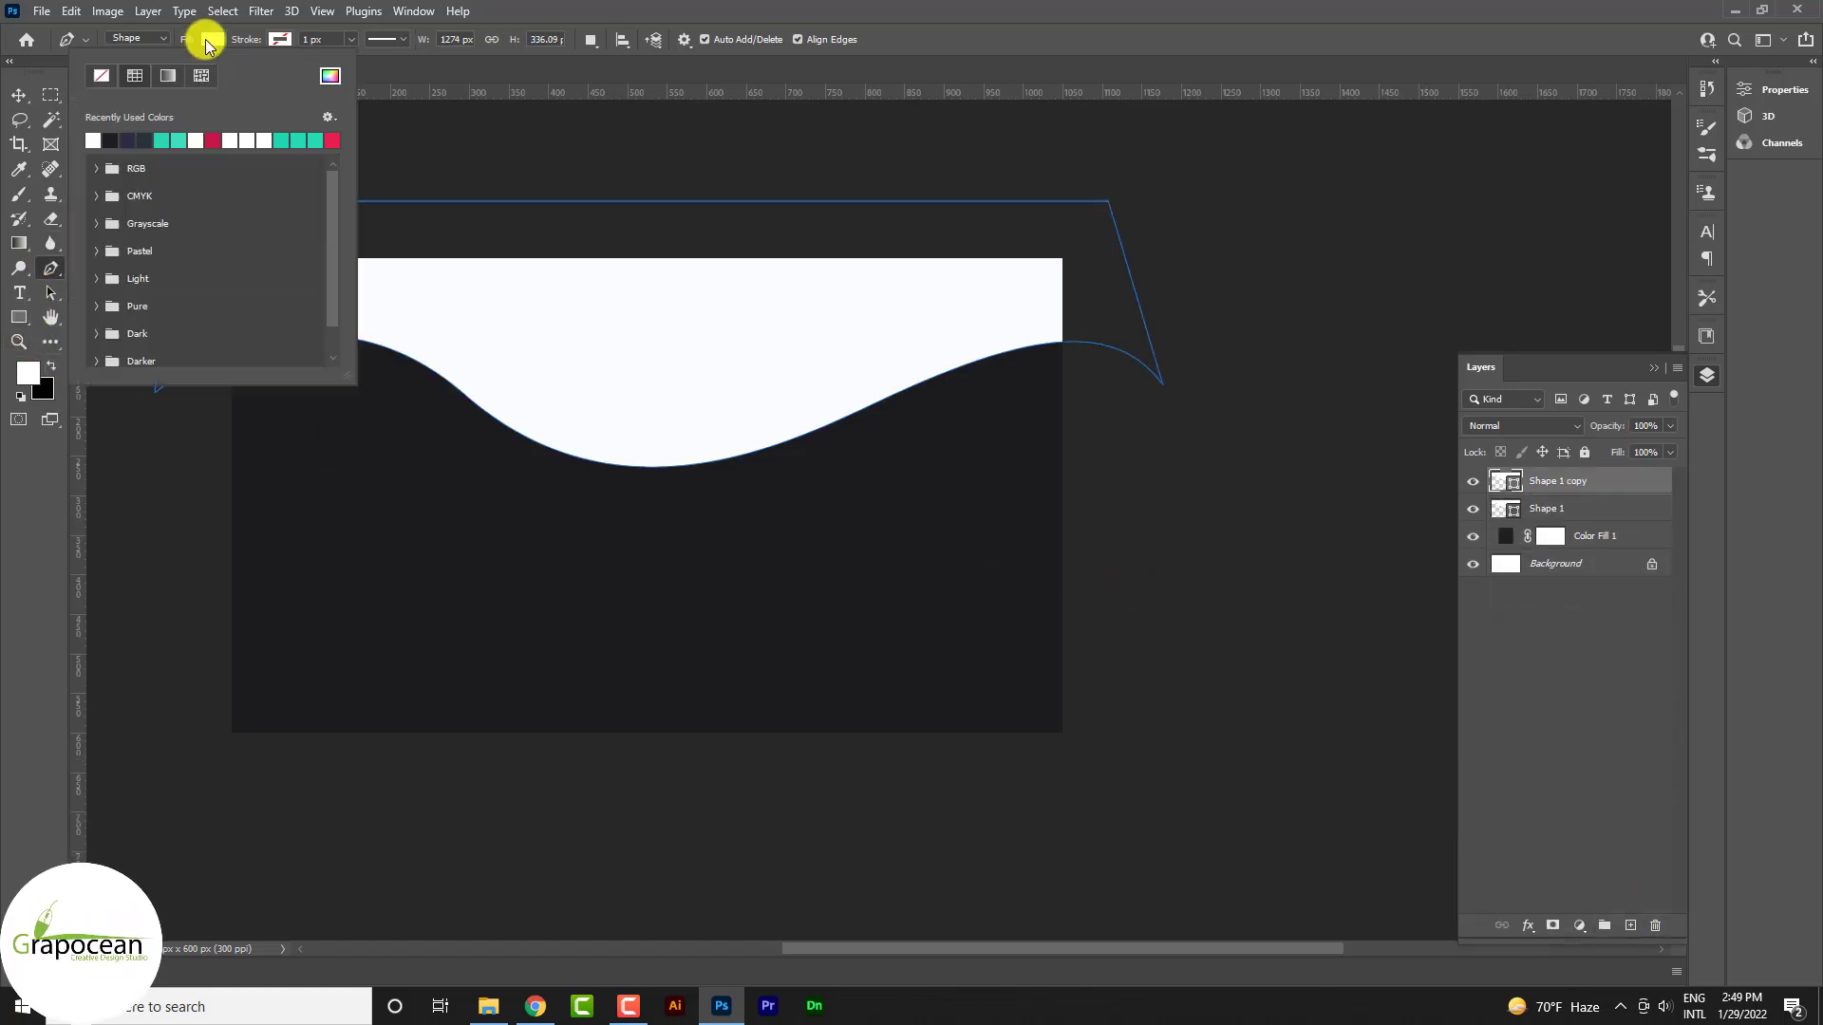
left_click(330, 76)
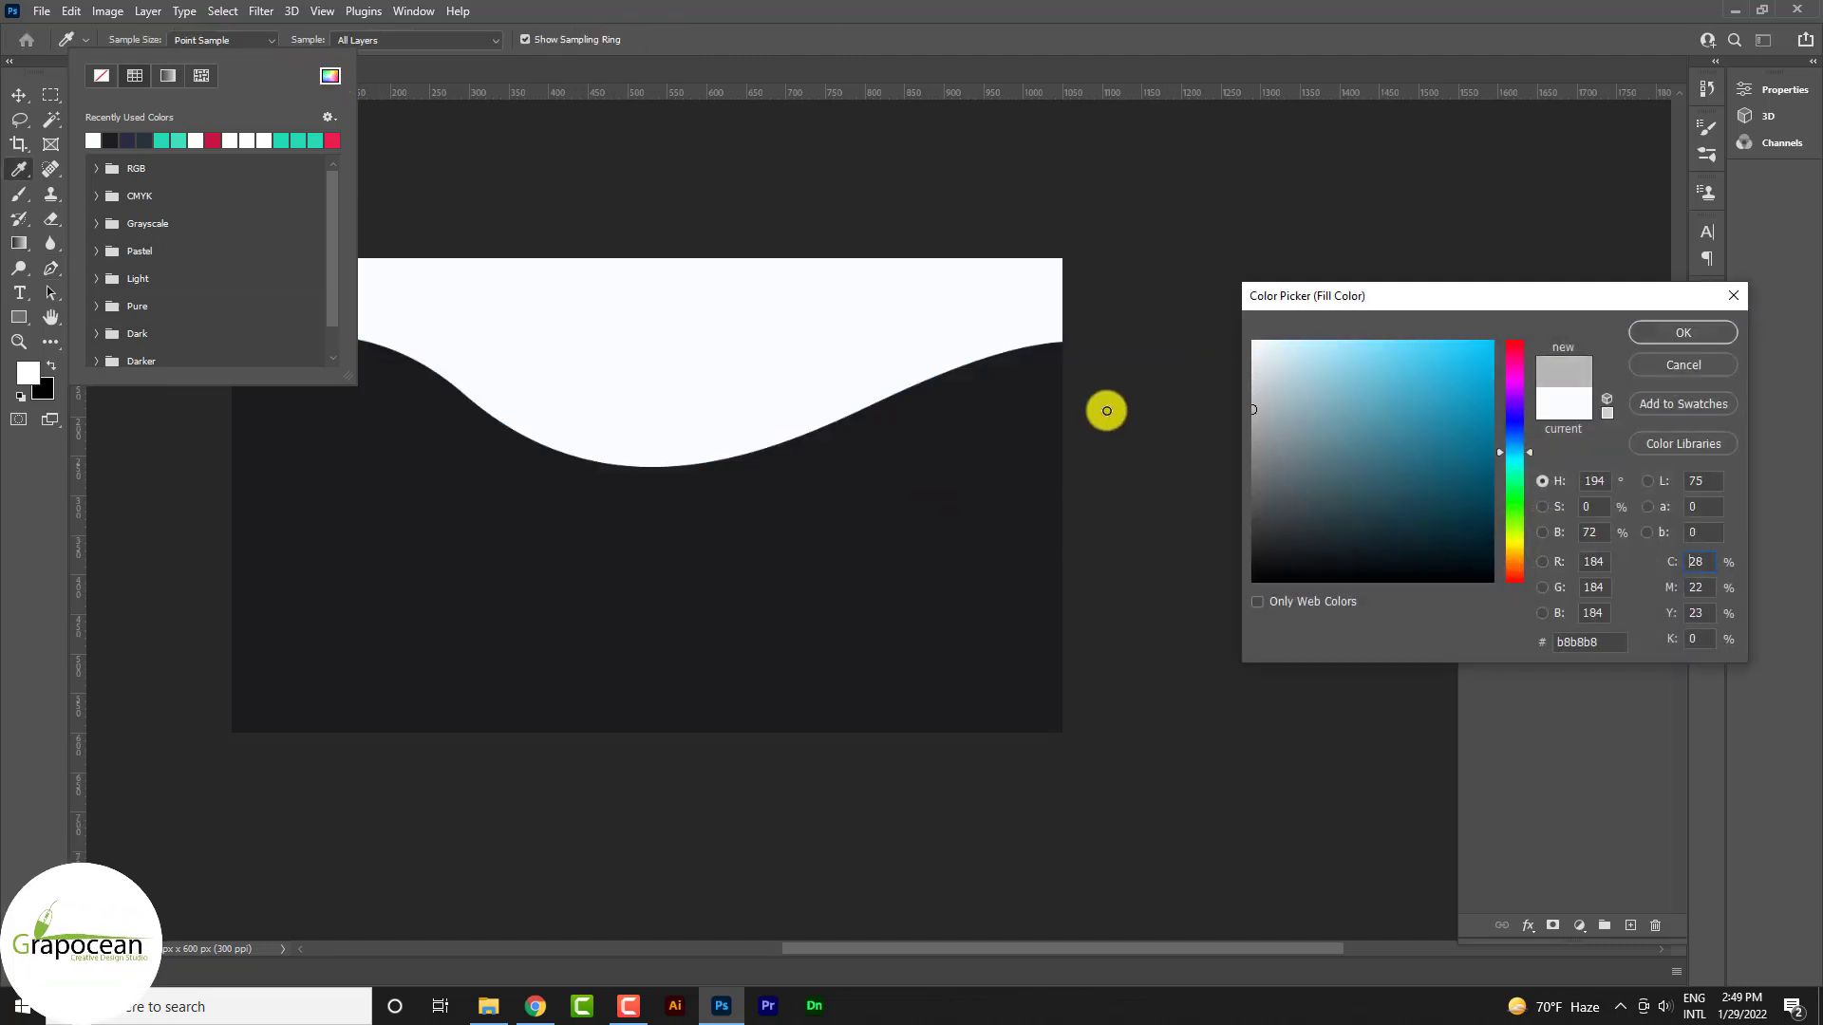
left_click(1702, 338)
left_click_drag(1586, 488, 1562, 524)
Shift the grey wave down and rotate it about 5.5° to reveal a grey band
key("ctrl+t")
left_click_drag(509, 395, 487, 432)
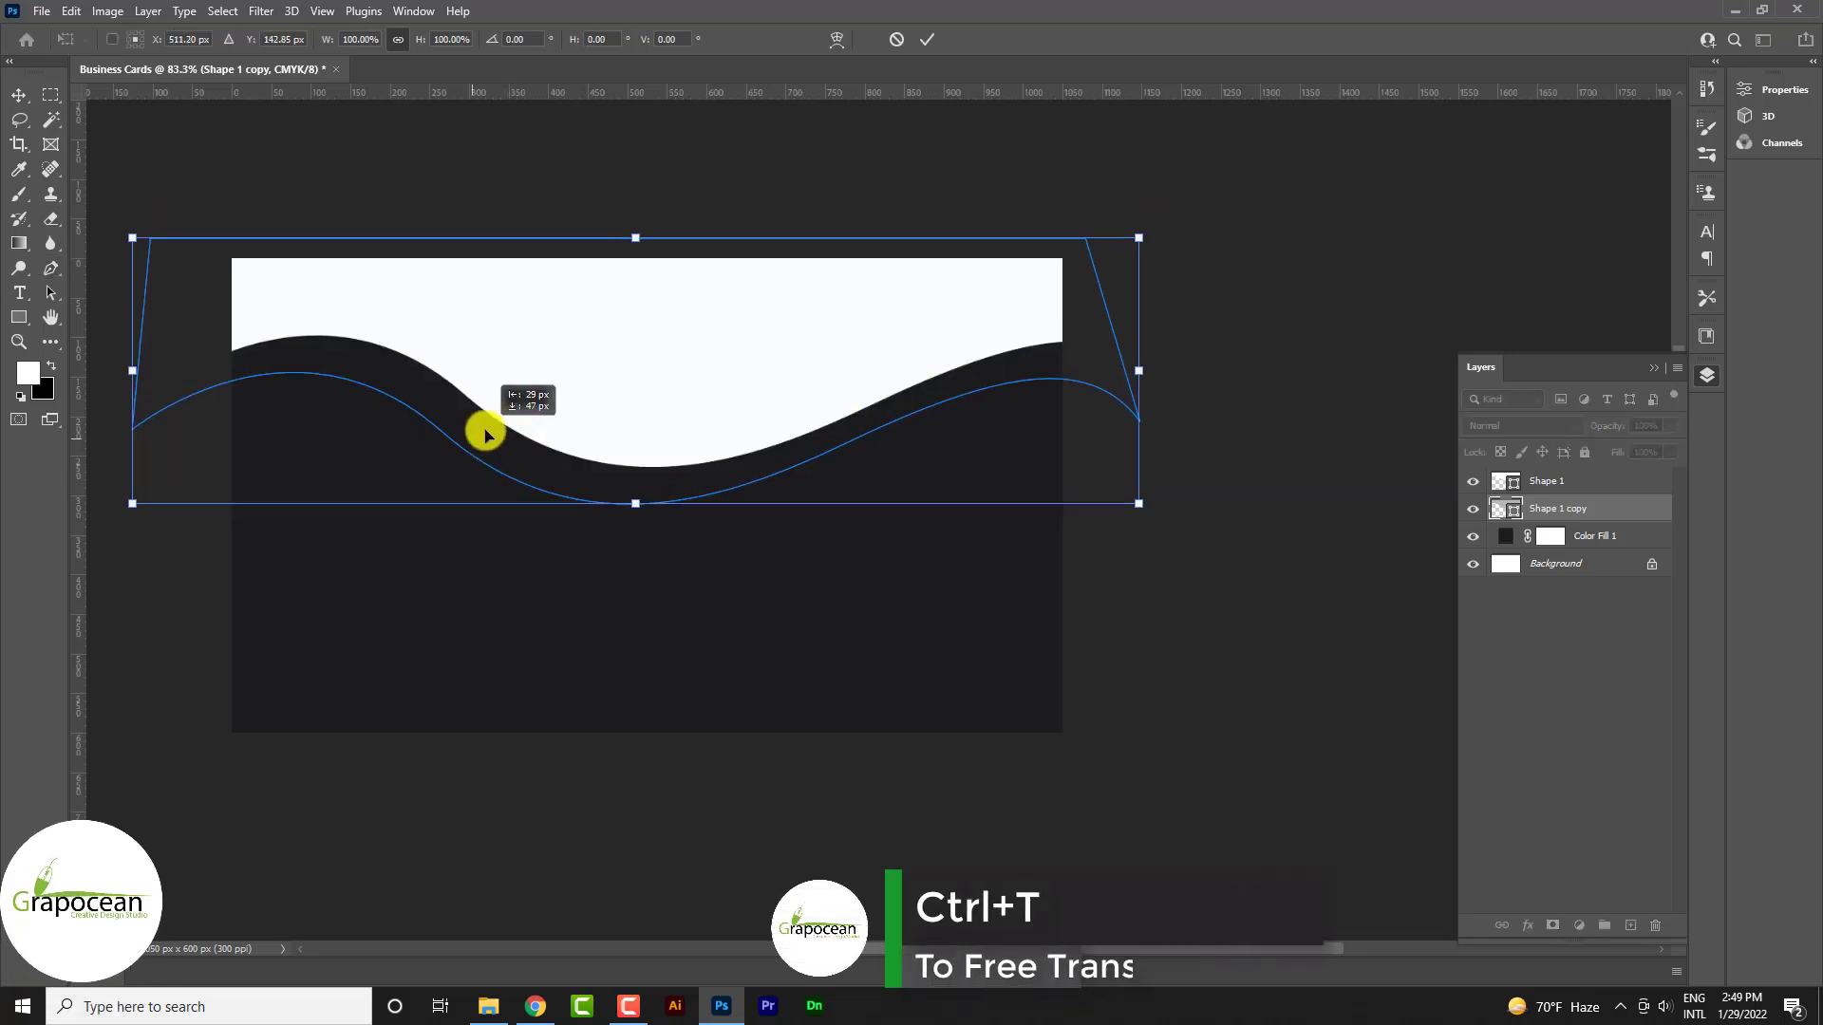
left_click_drag(1191, 572, 1176, 521)
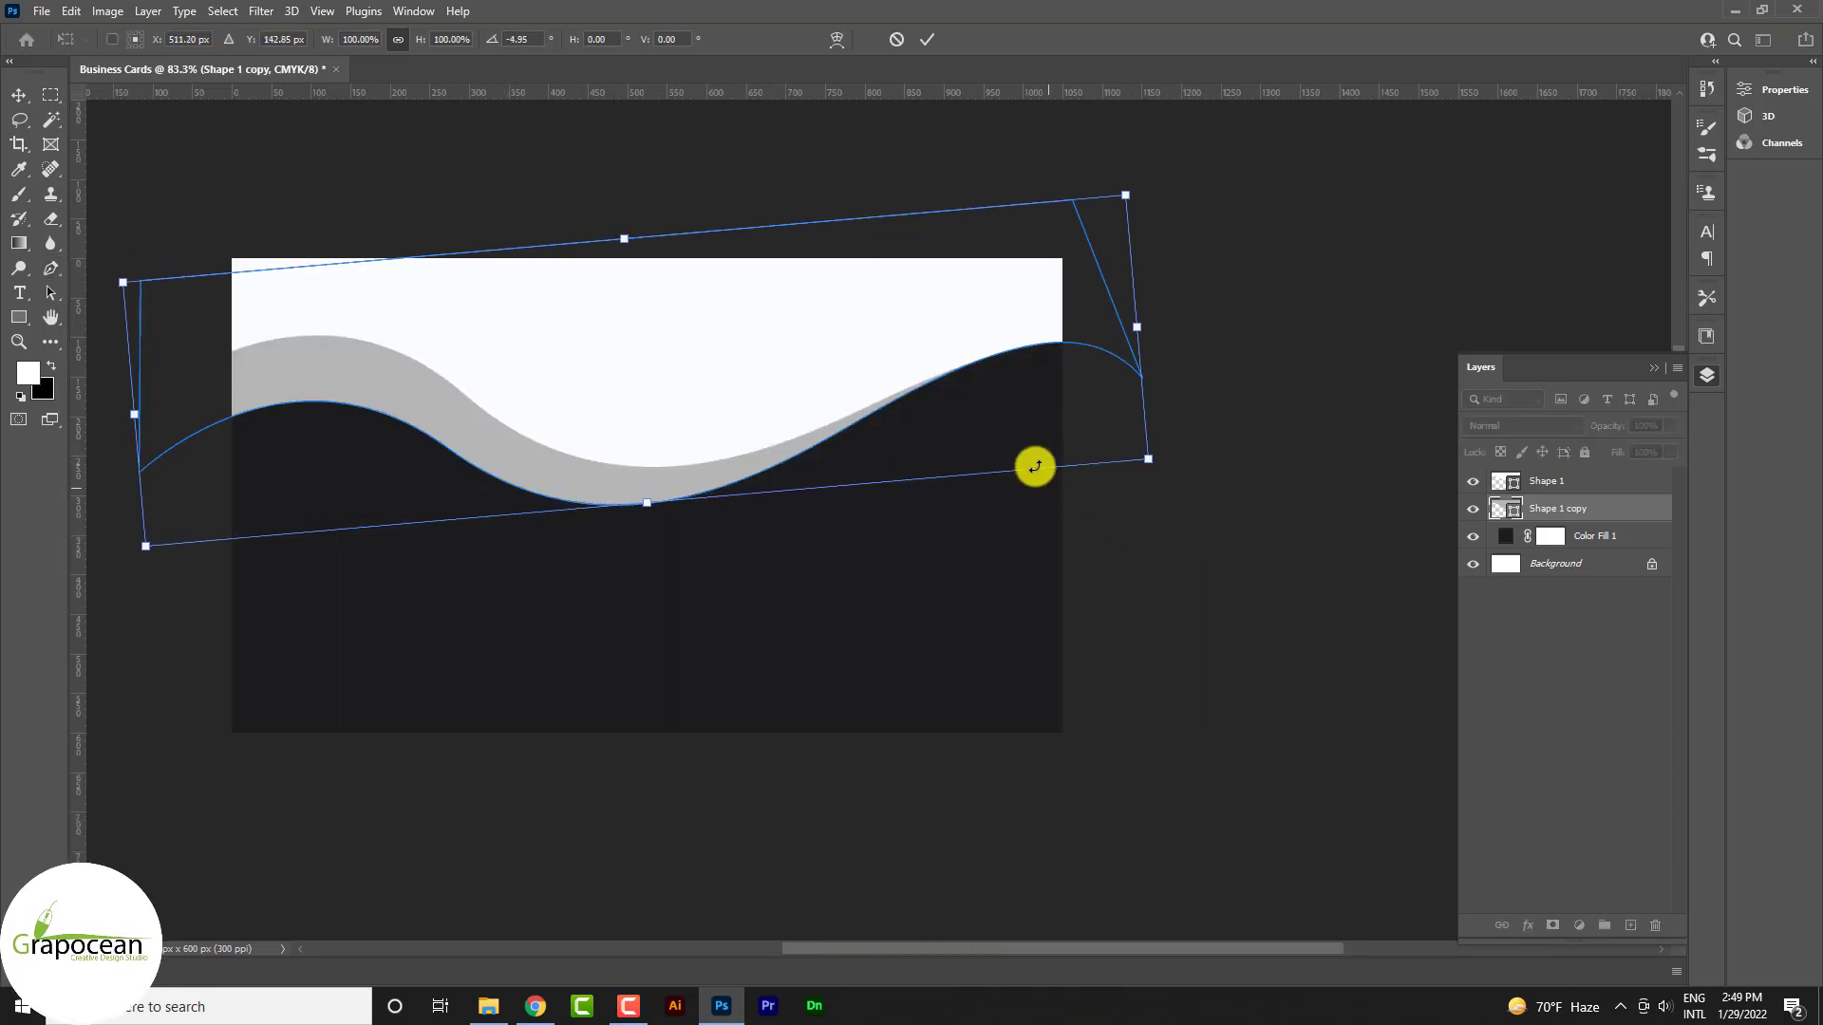
left_click_drag(1034, 464, 1037, 472)
left_click_drag(1170, 533, 1191, 521)
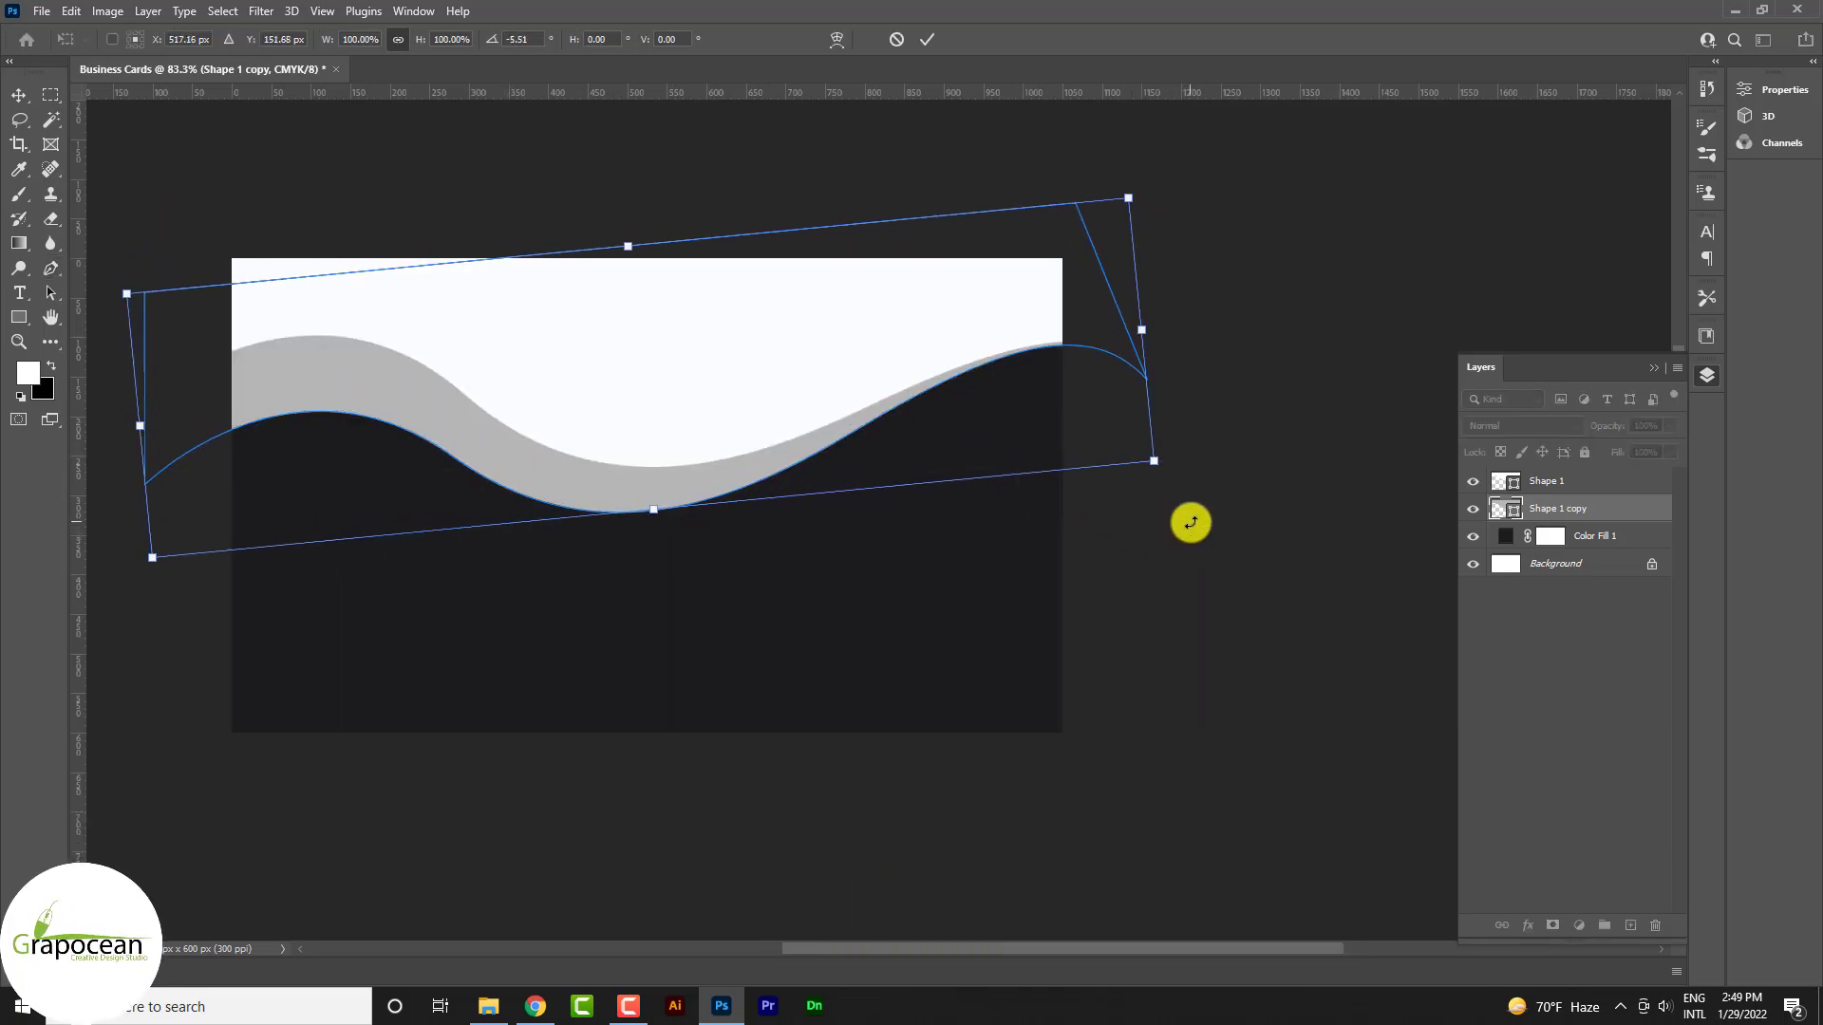
left_click(928, 39)
left_click(1182, 649)
Give Shape 1 a soft drop shadow at about 38% opacity with a widened 54 px size
scroll(1166, 640, "down", 5)
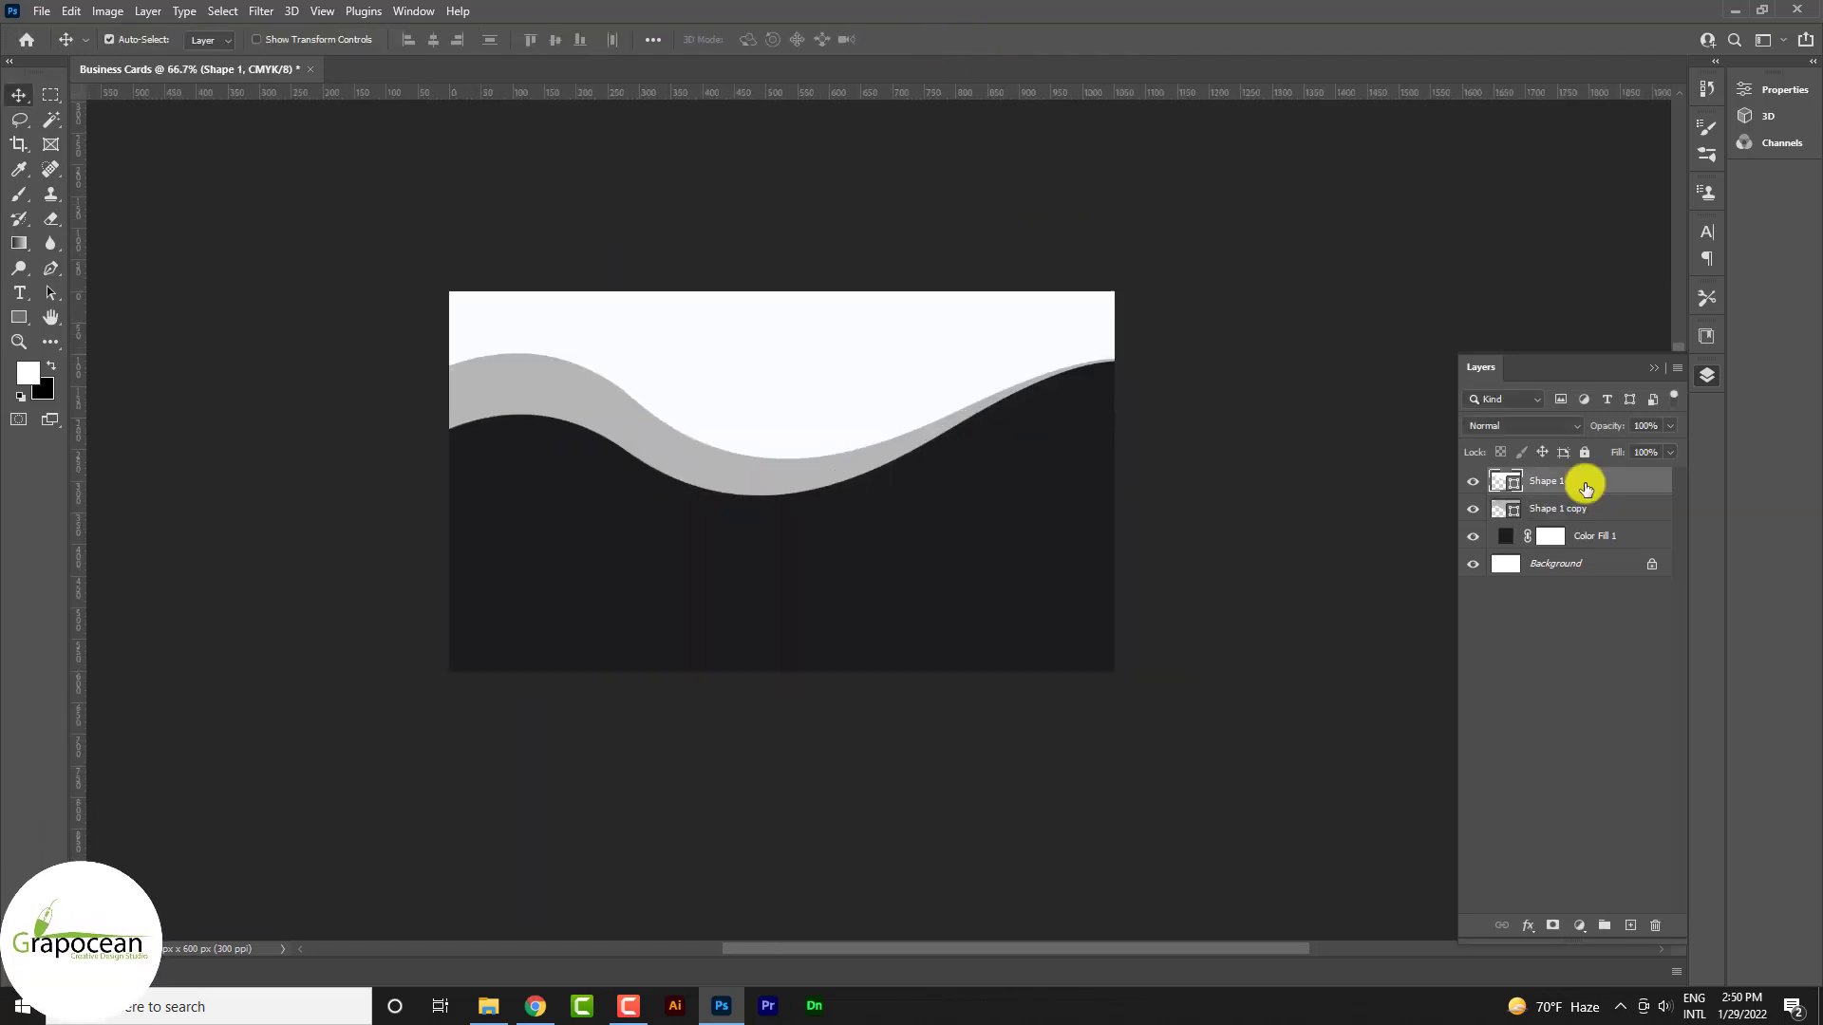
right_click(1582, 483)
left_click(1399, 184)
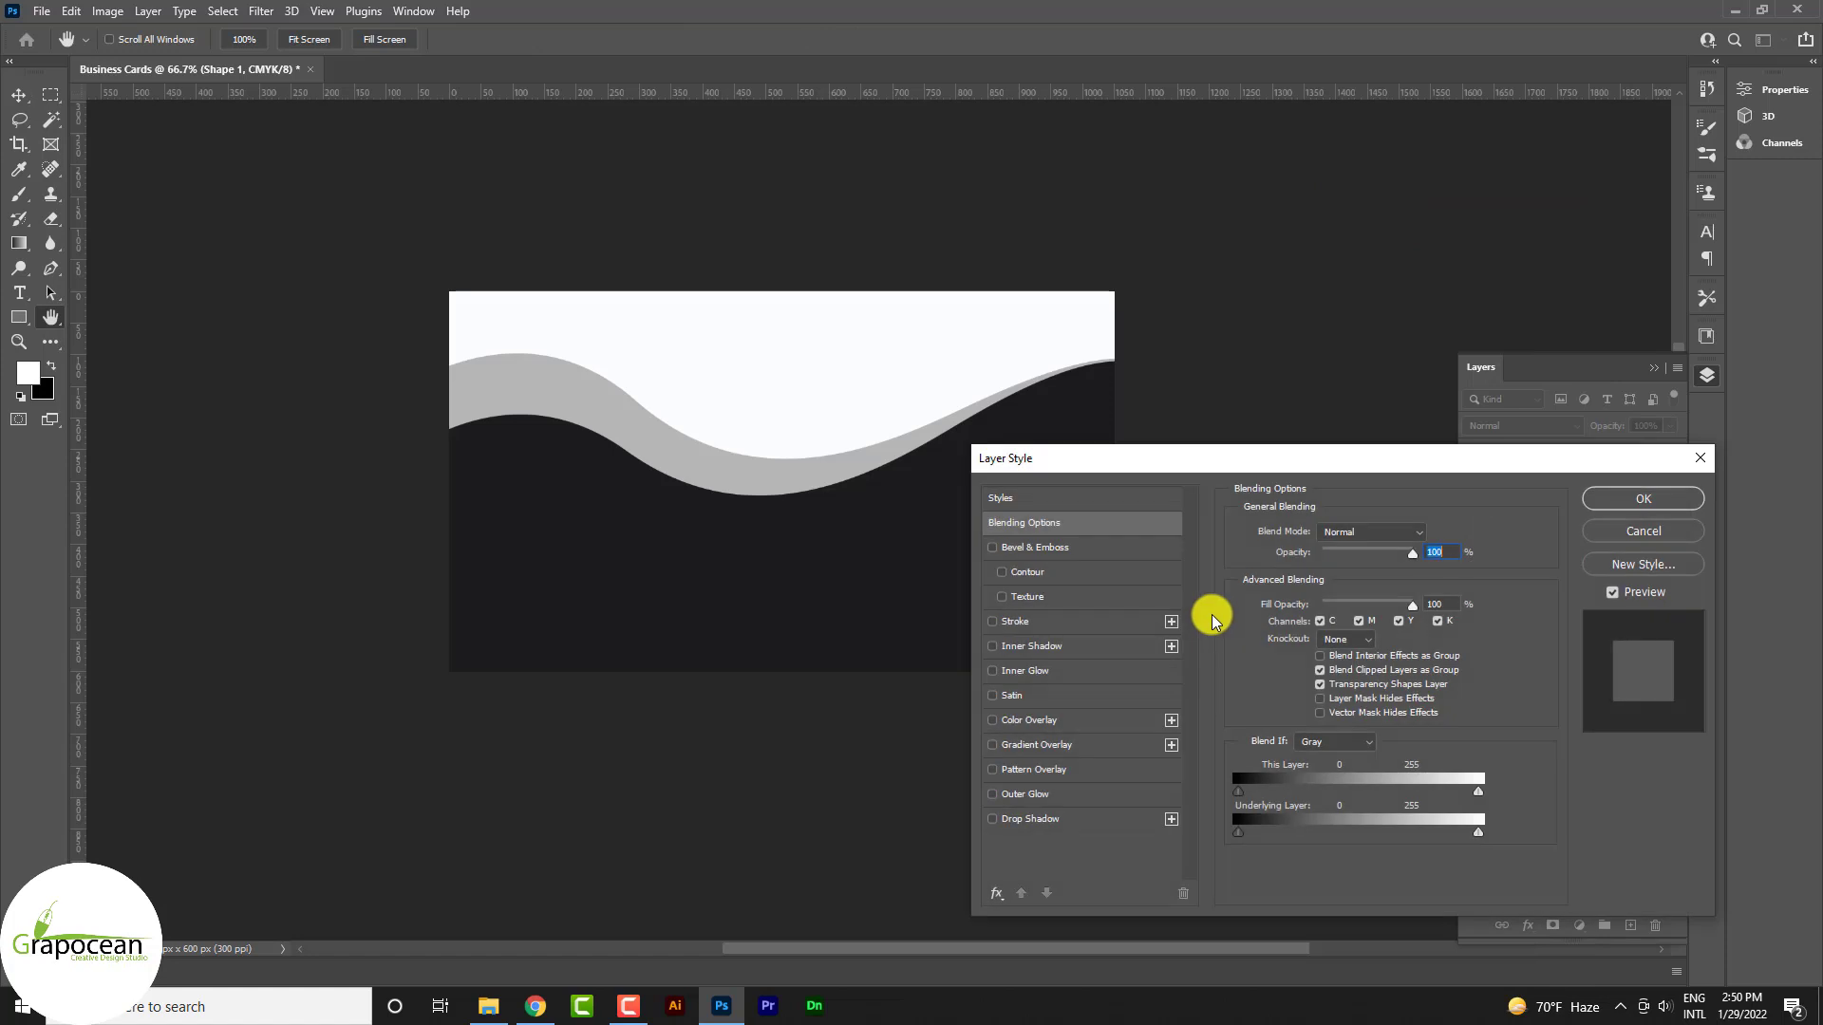
left_click(1044, 746)
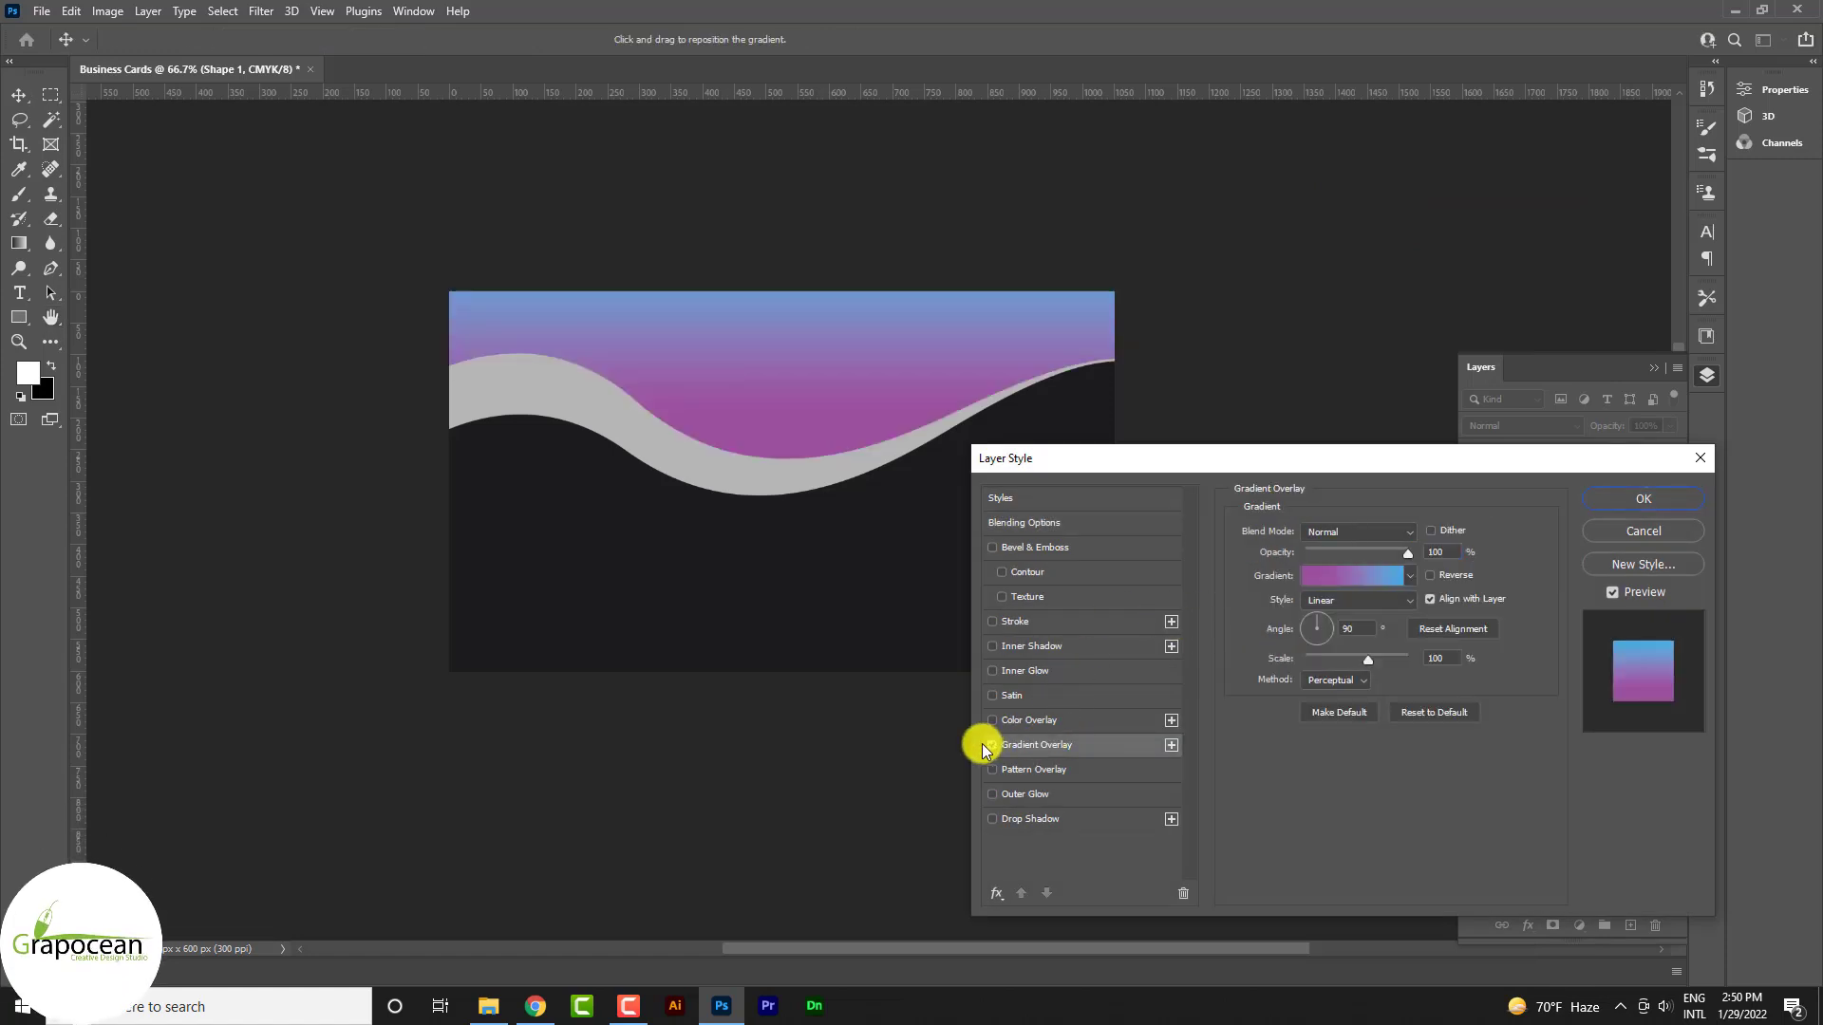
left_click(988, 748)
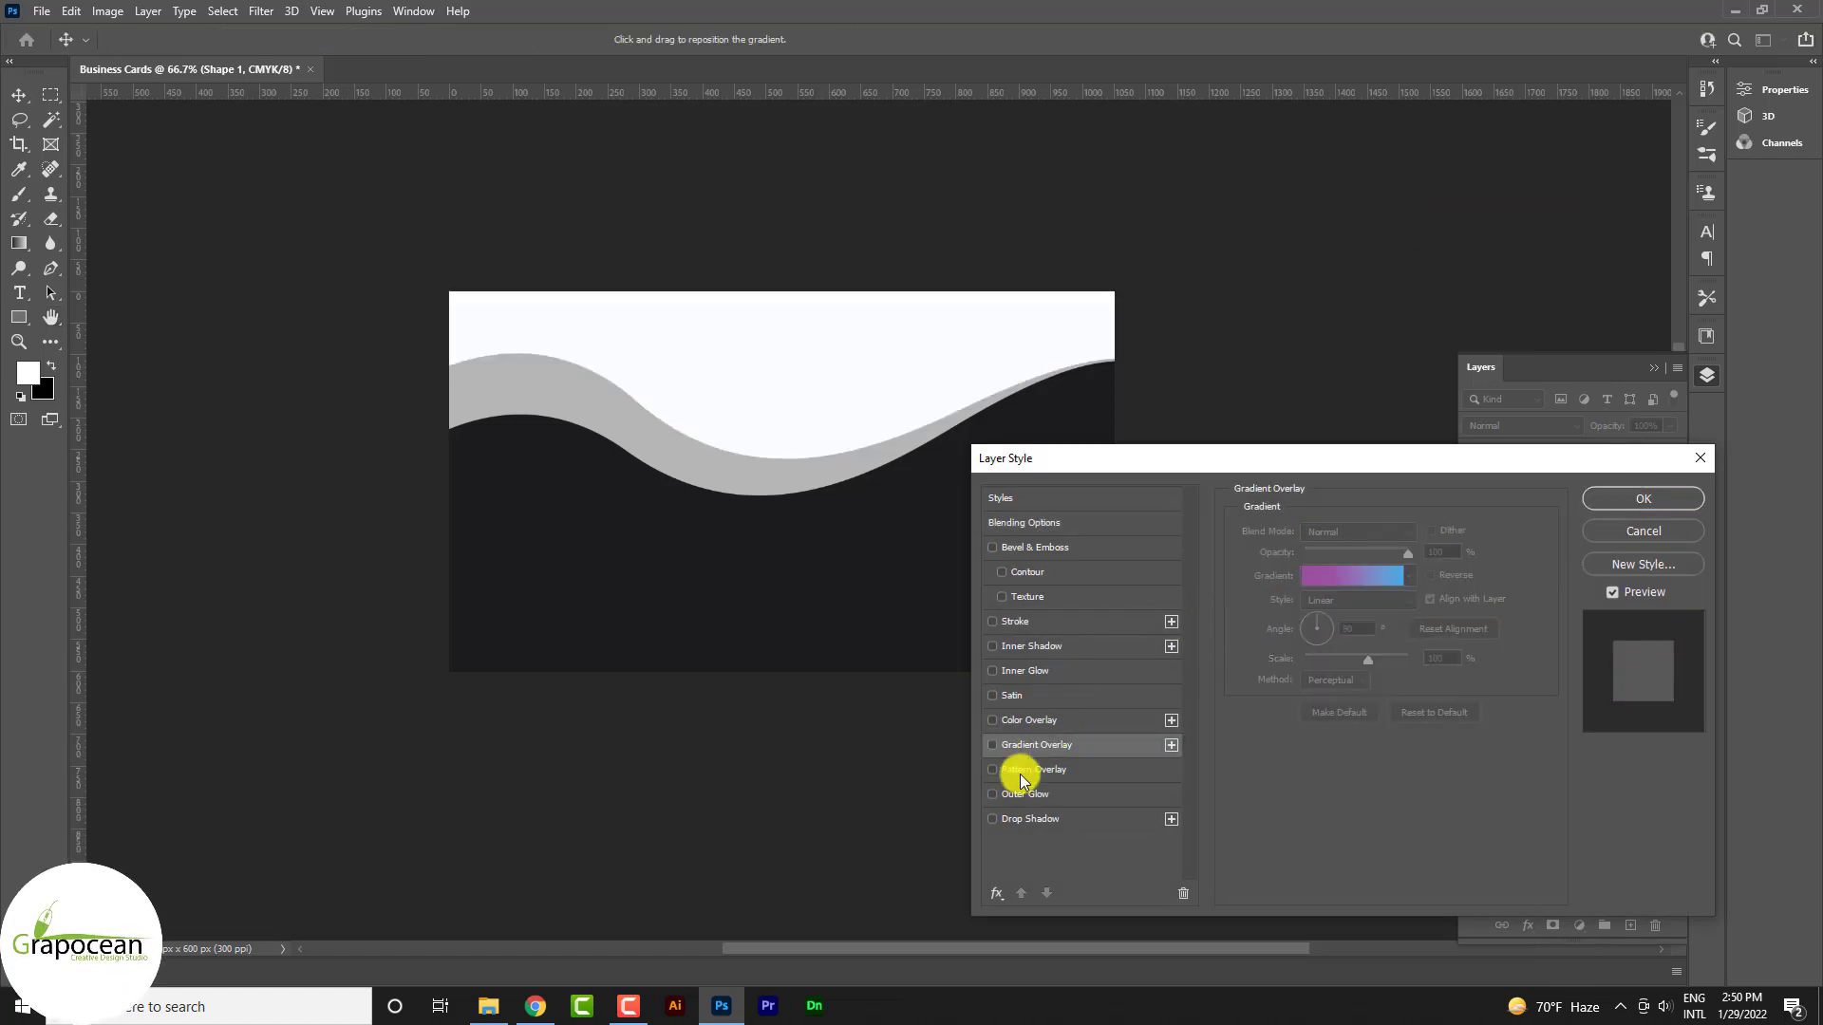
left_click(1044, 822)
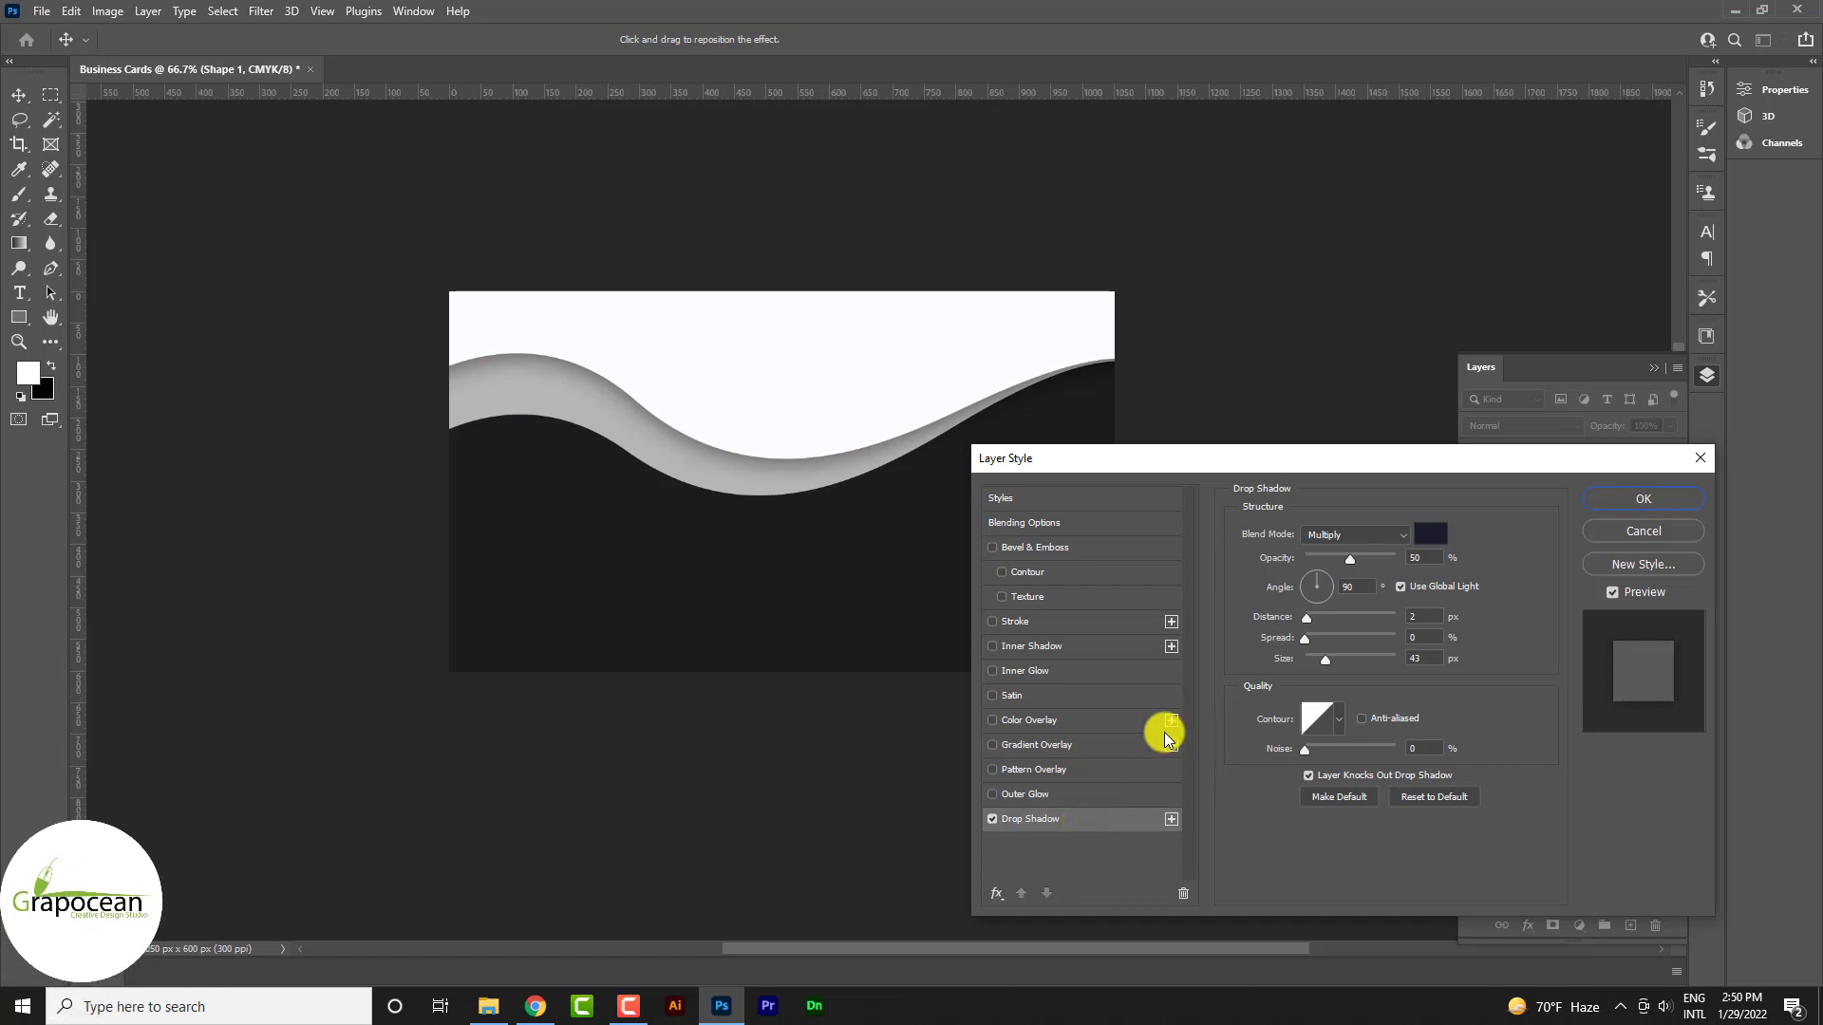
mouse_move(1367, 569)
left_mouse_down()
mouse_move(1424, 570)
mouse_move(1340, 580)
left_mouse_up()
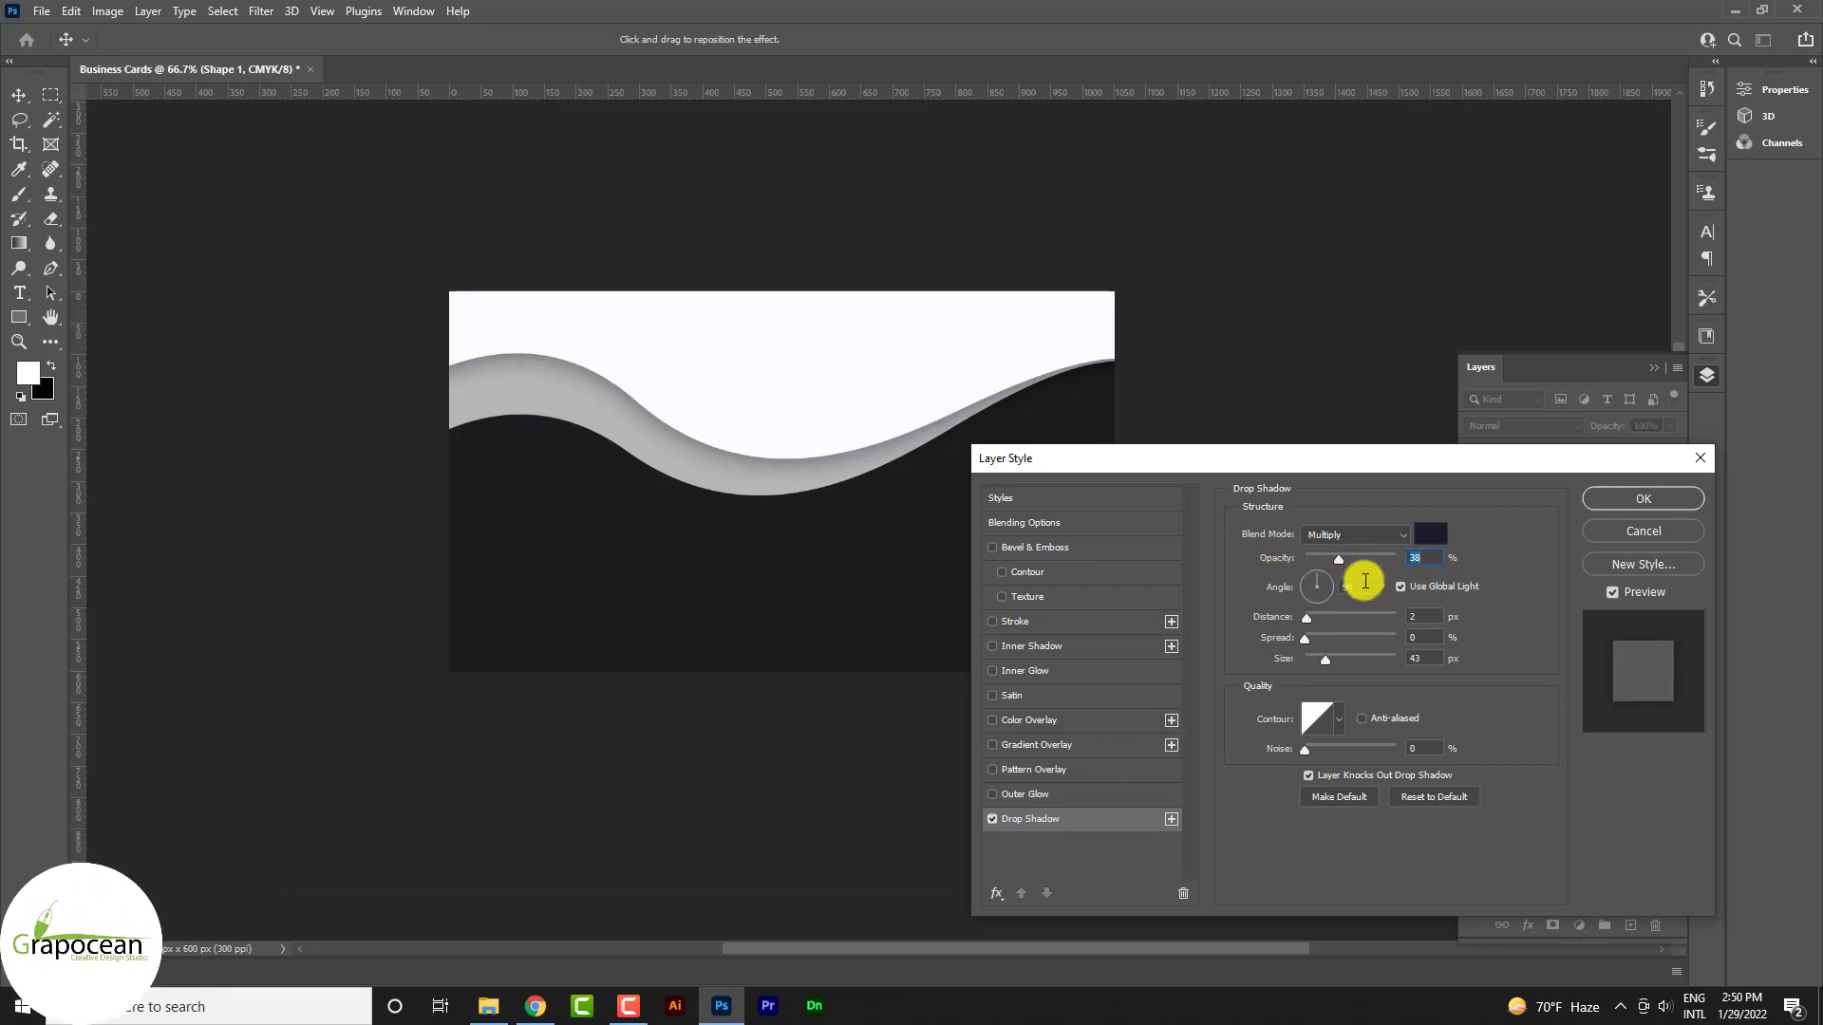
left_click_drag(1327, 662, 1225, 657)
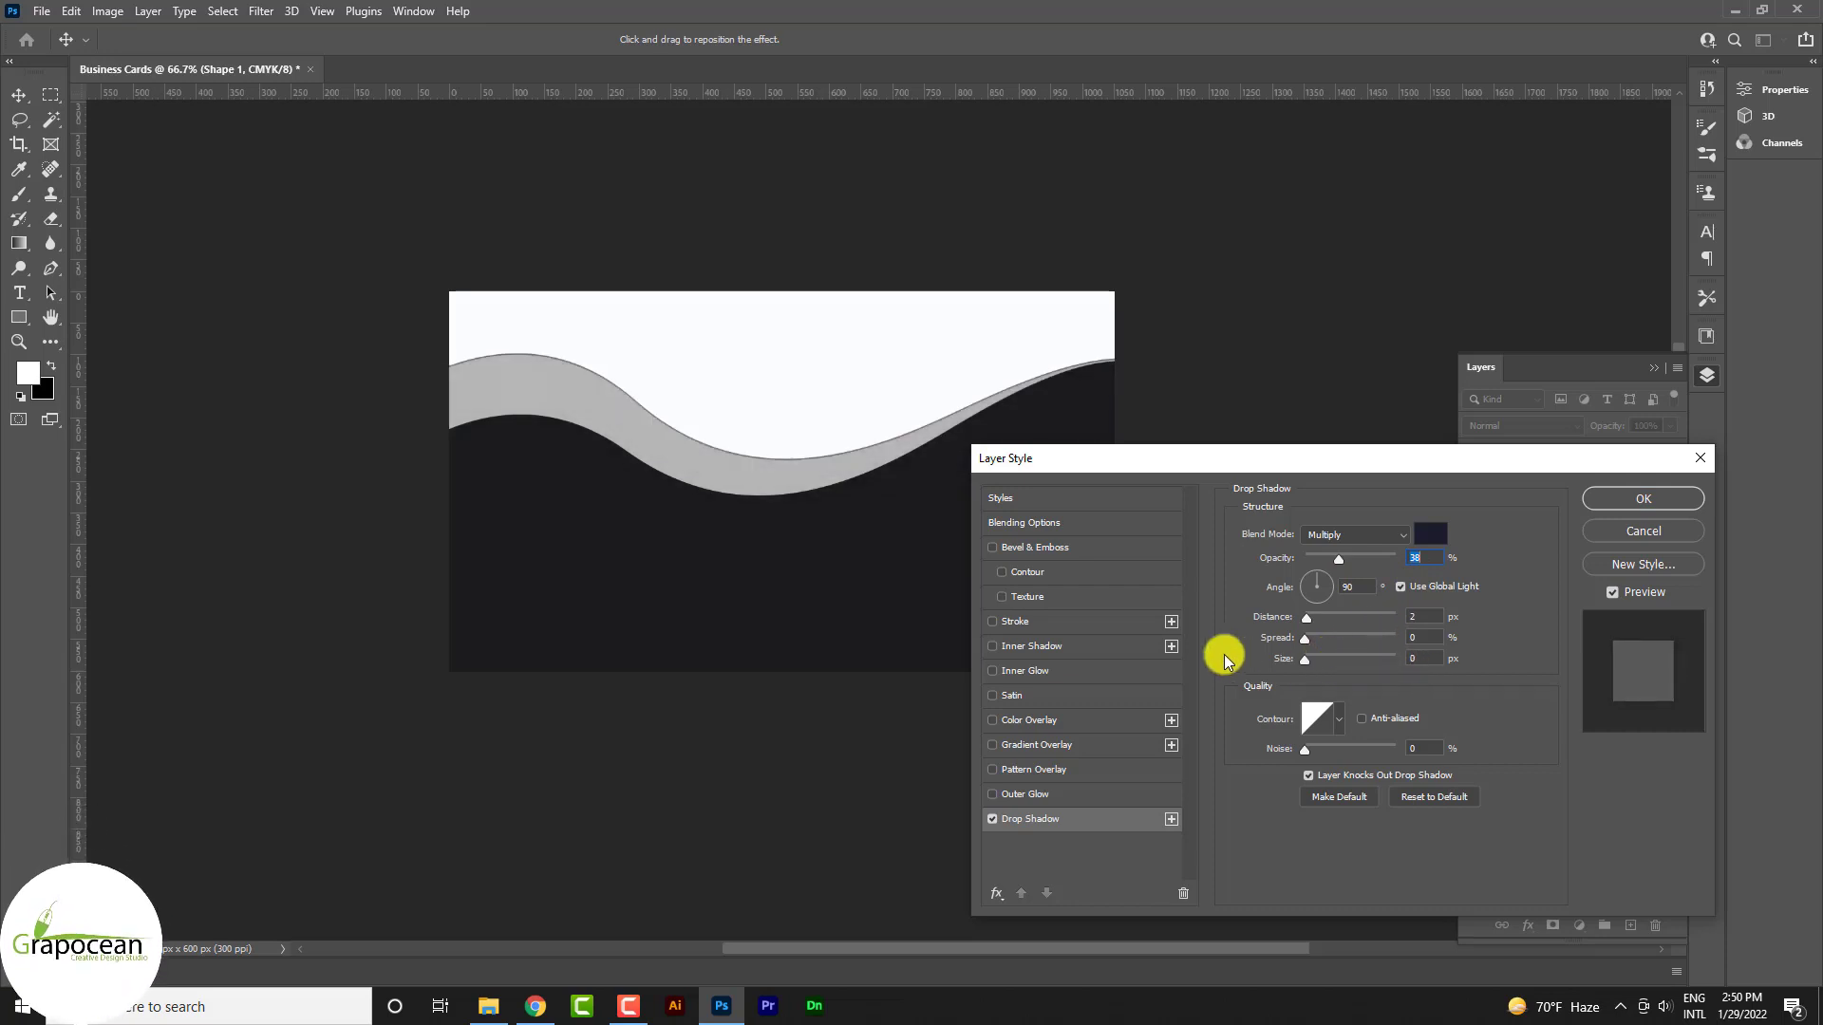
left_click_drag(1327, 679, 1327, 681)
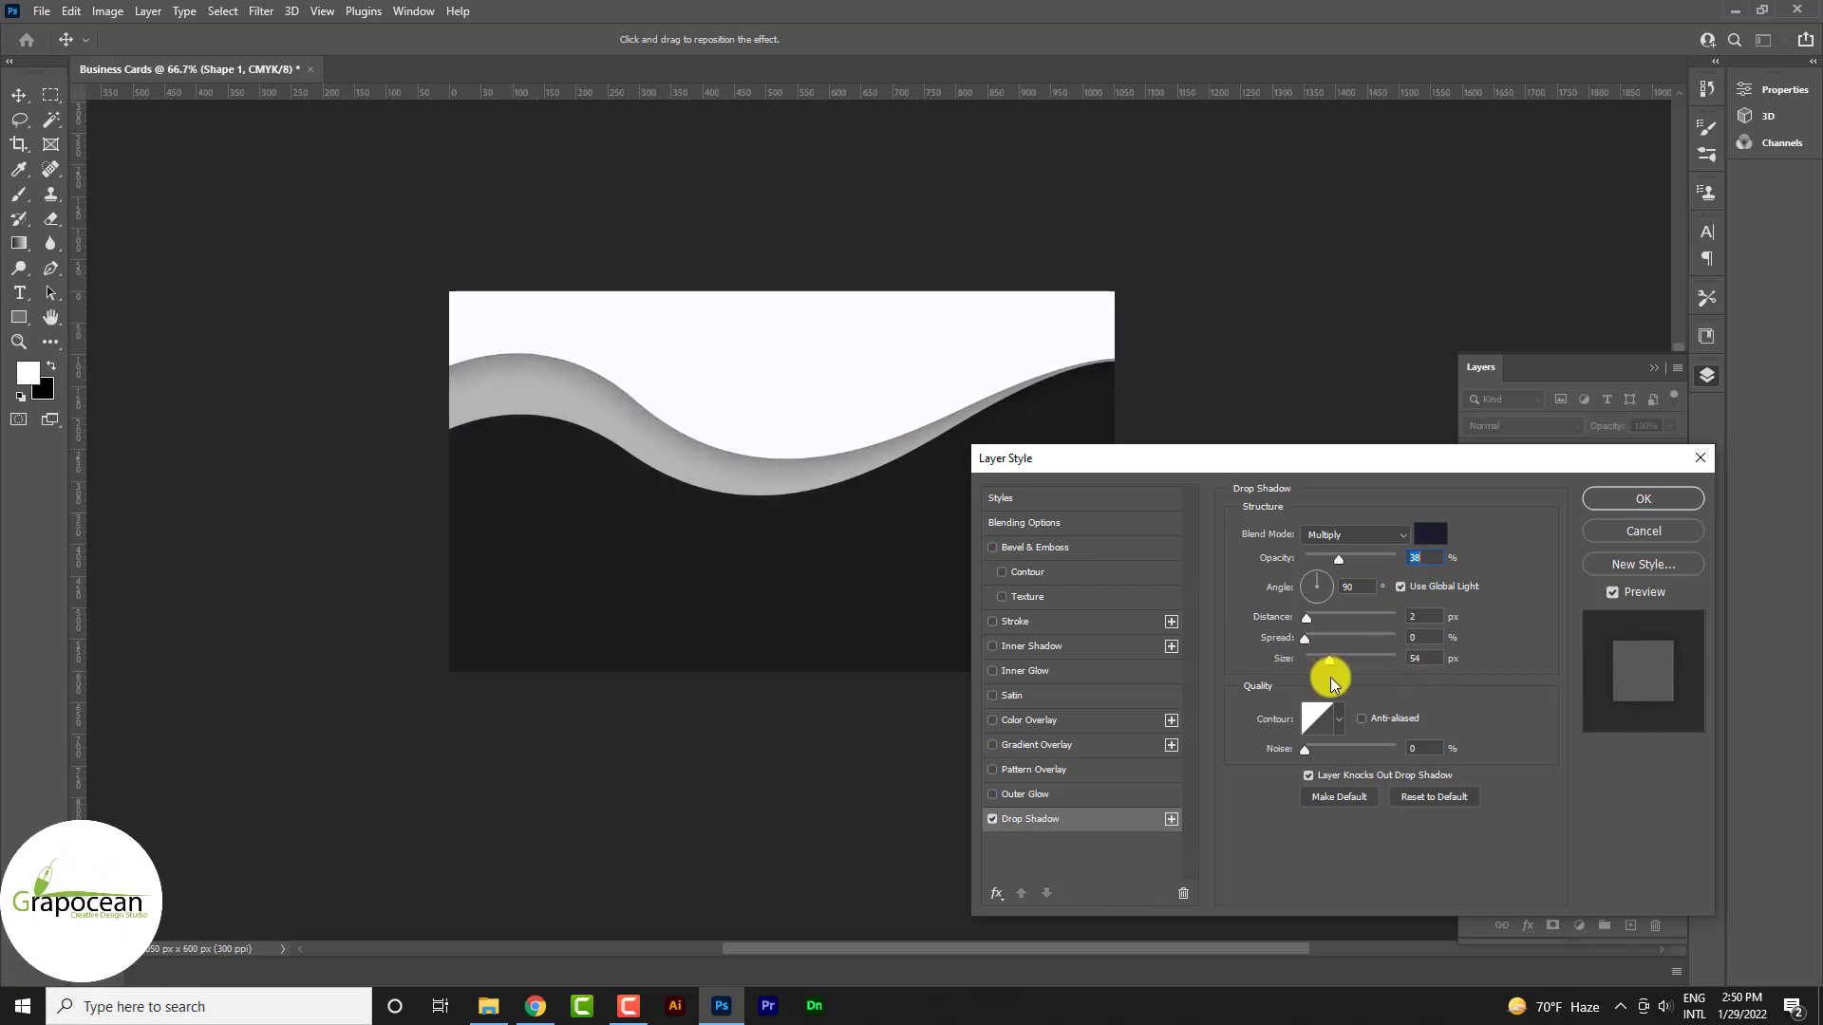
left_click(1657, 498)
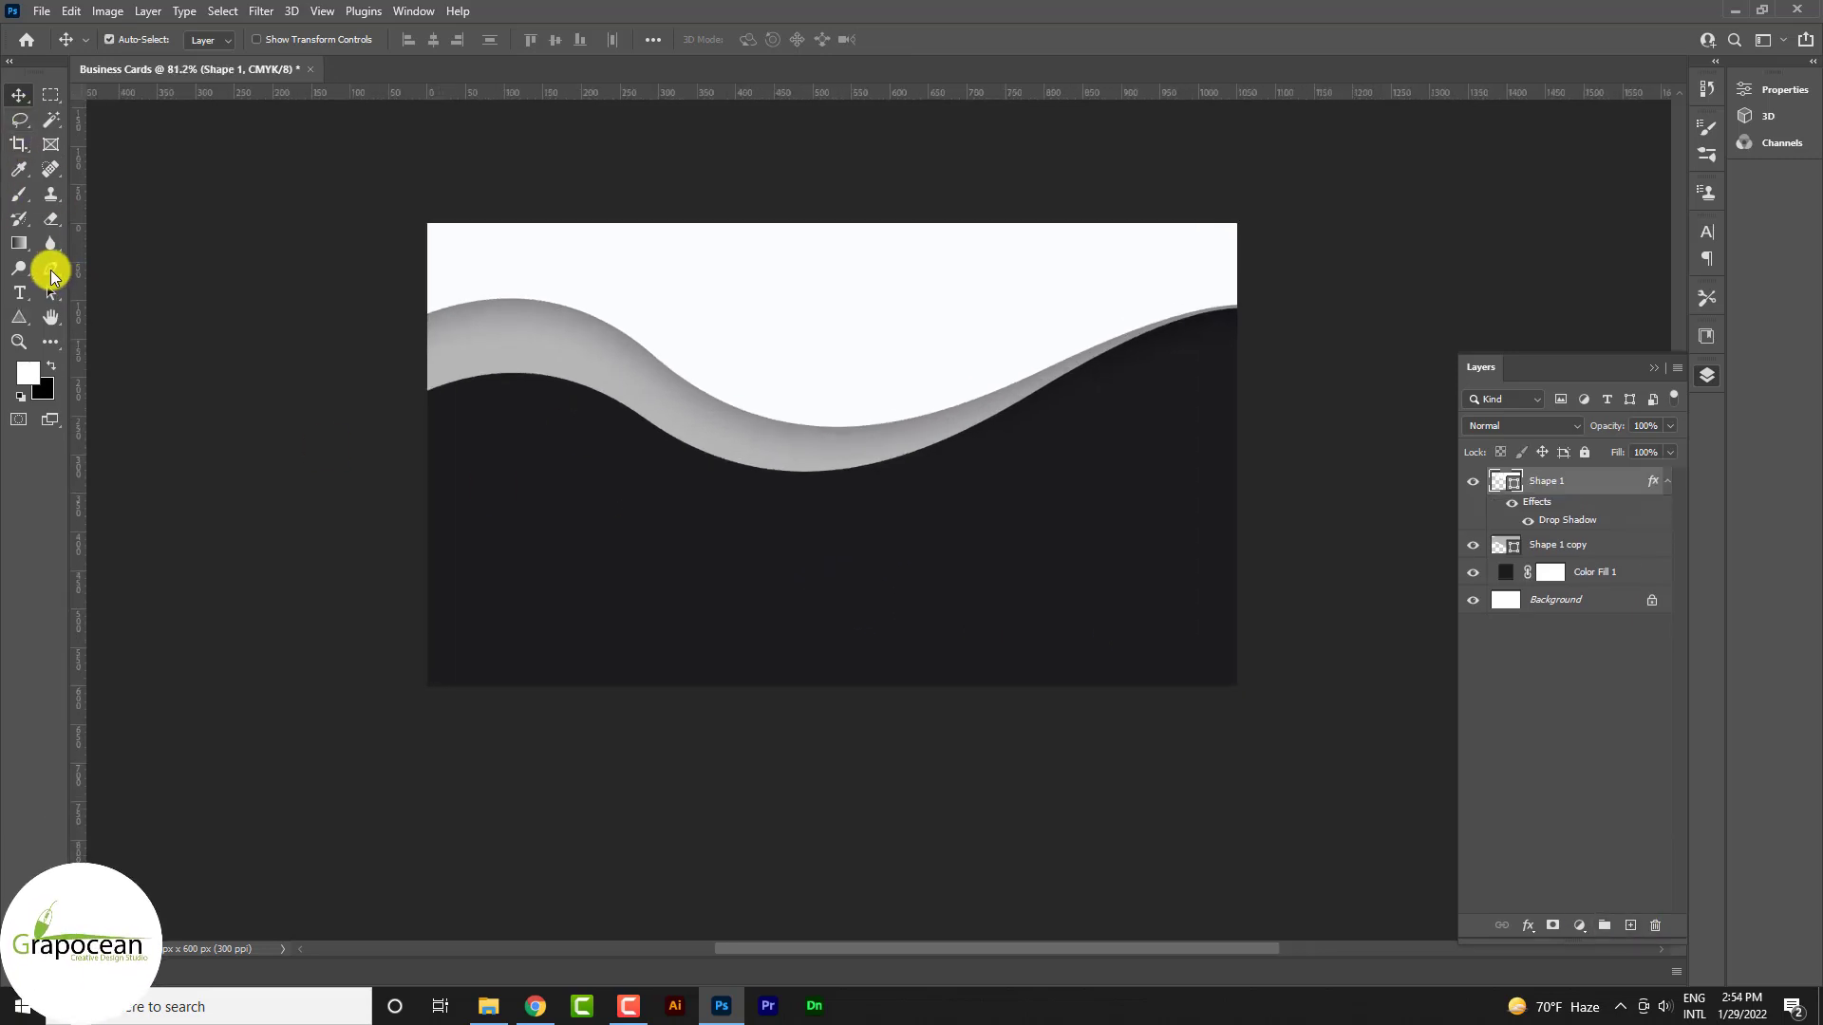
left_click(50, 270)
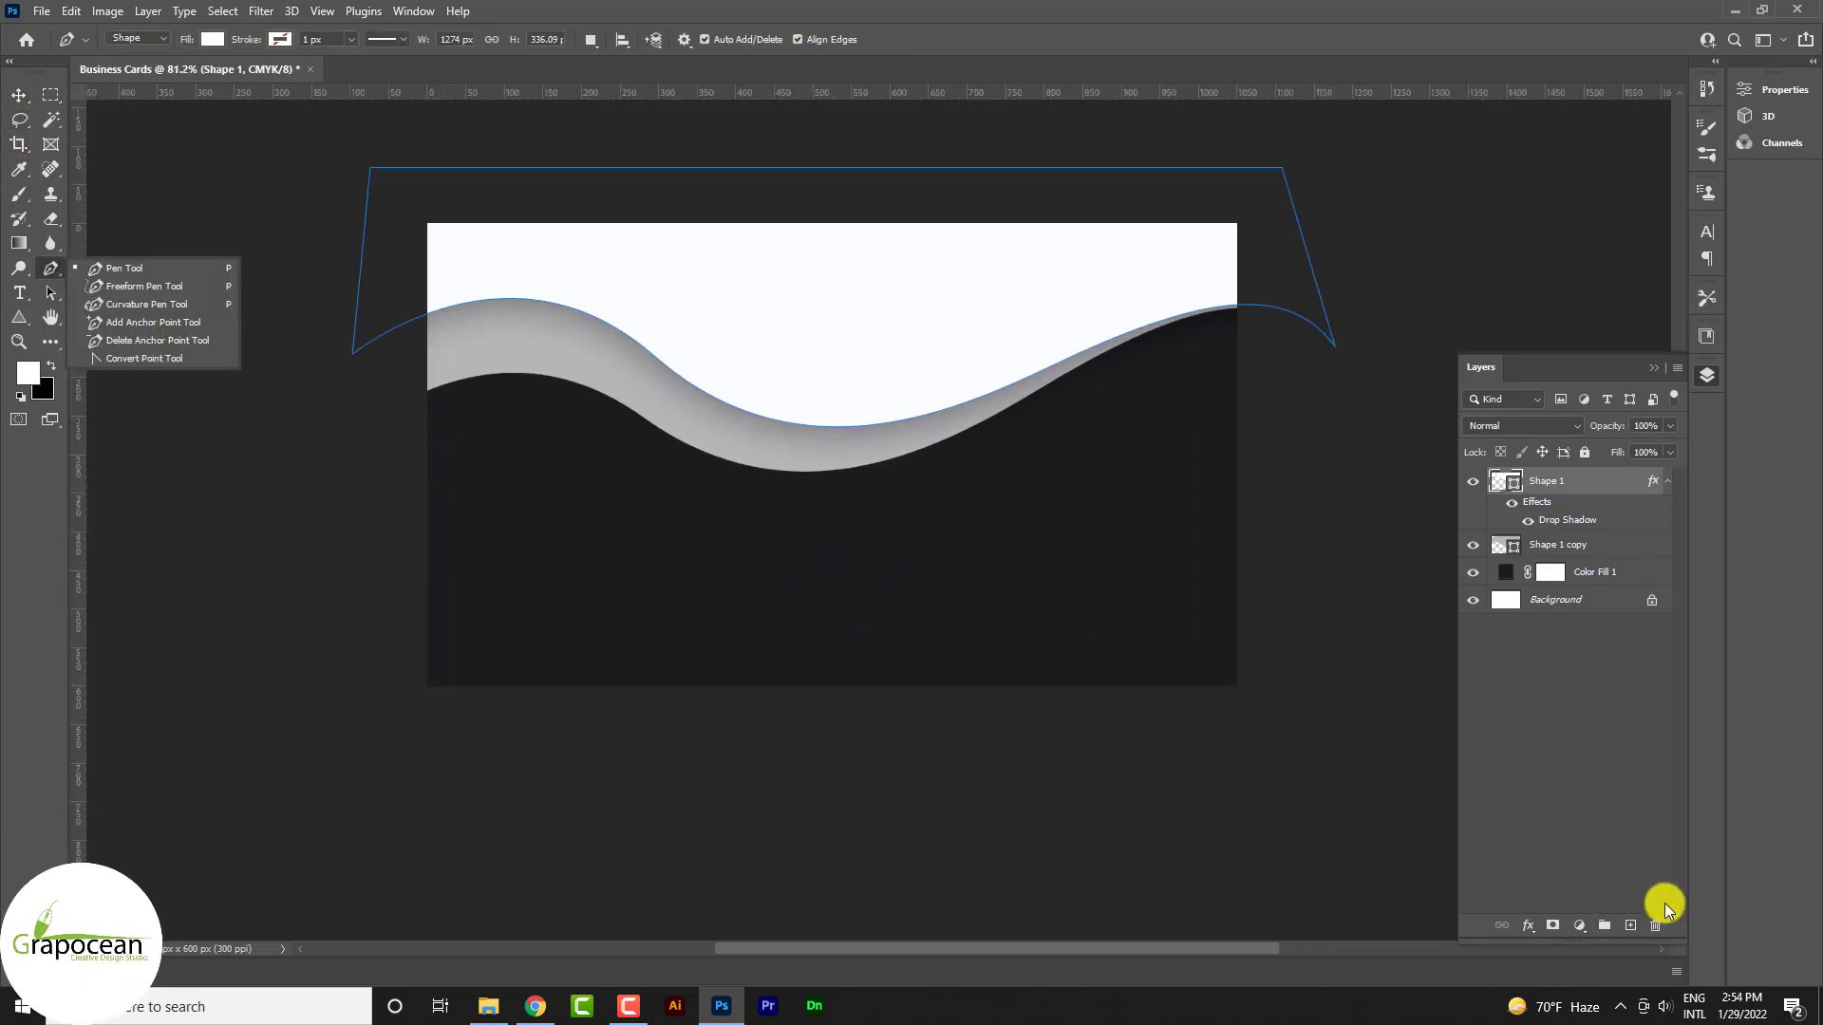
Draw a curved closed swoosh path along the grey band on a new layer above Shape 1
left_click(1632, 926)
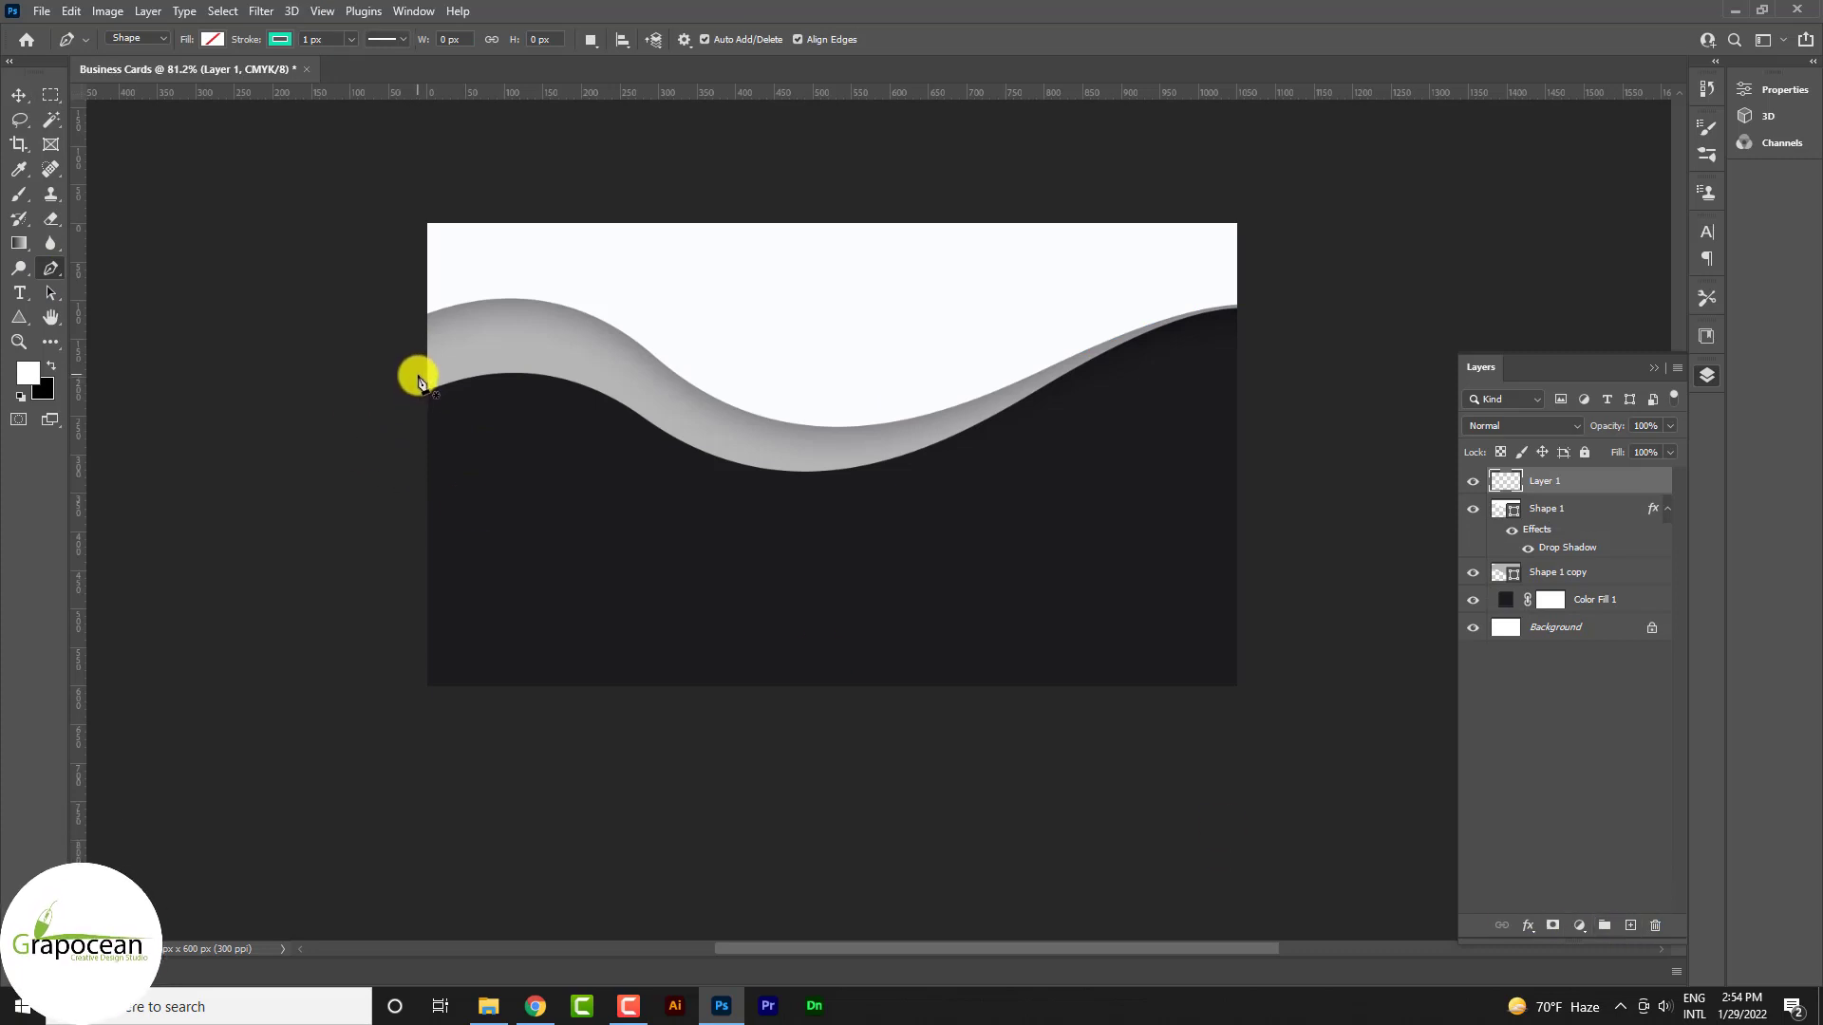
left_click_drag(855, 532, 860, 530)
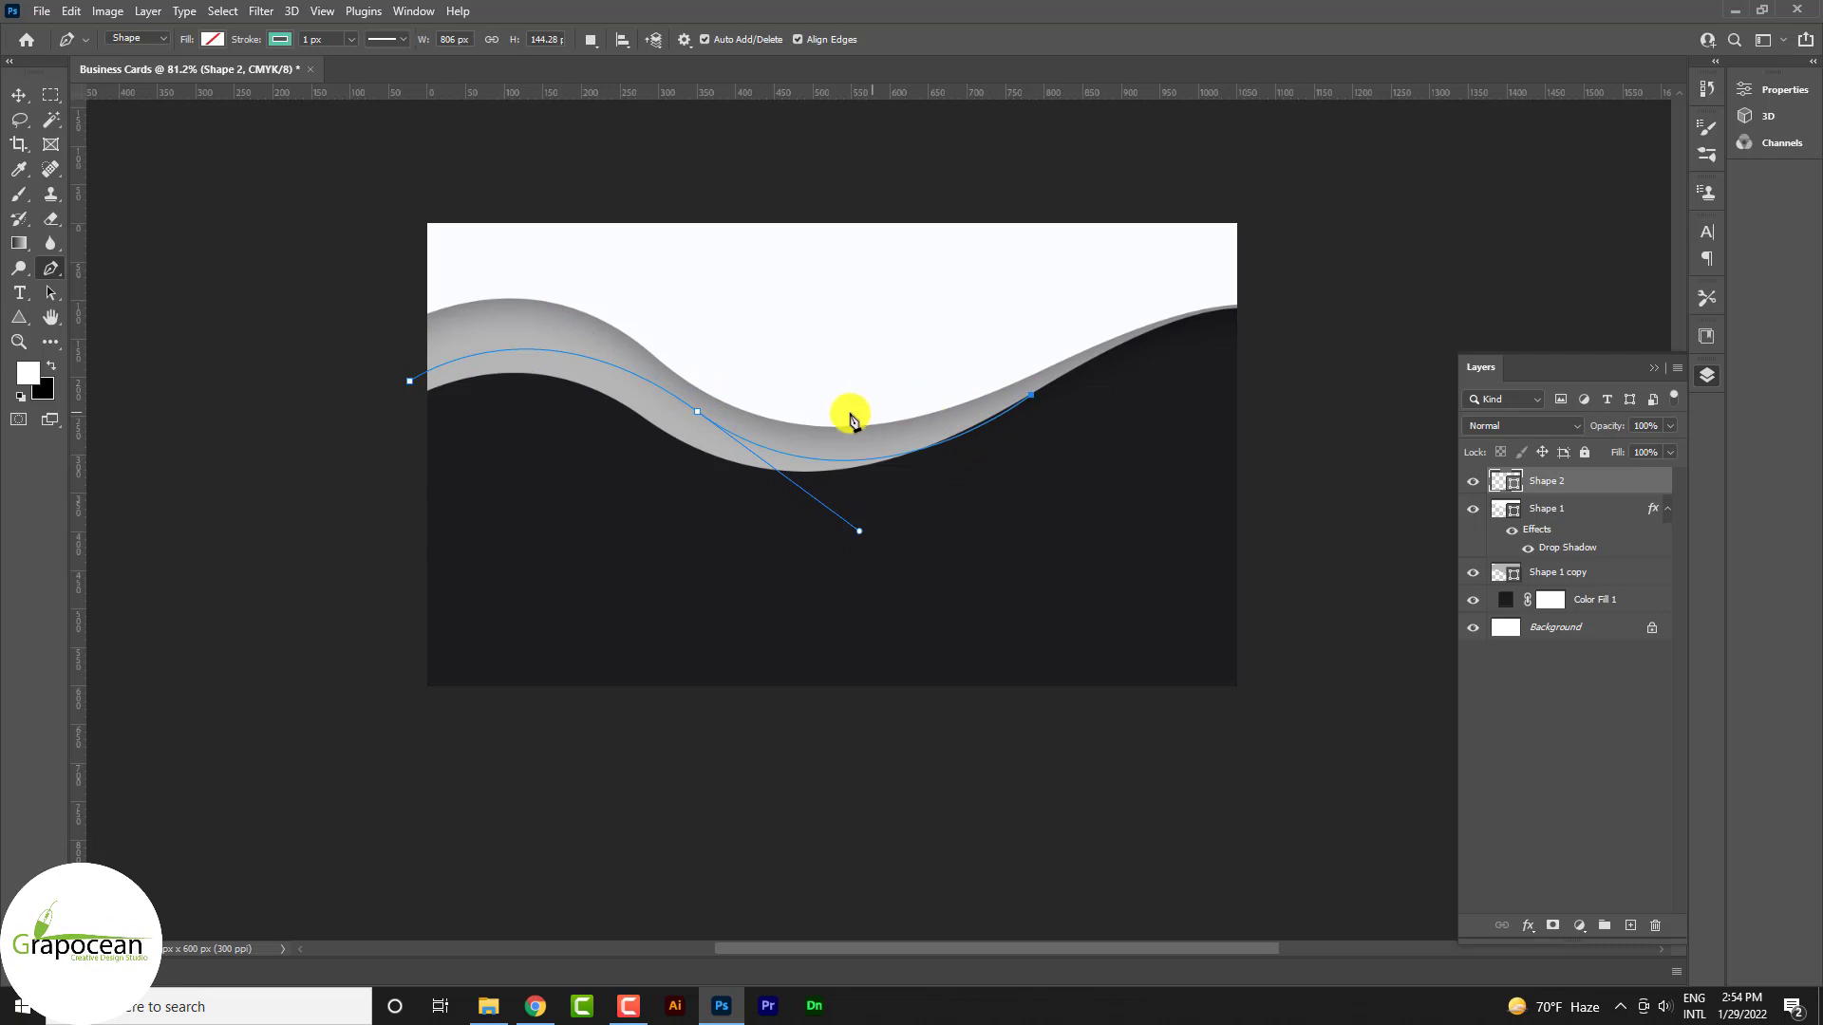
left_click_drag(777, 427, 655, 380)
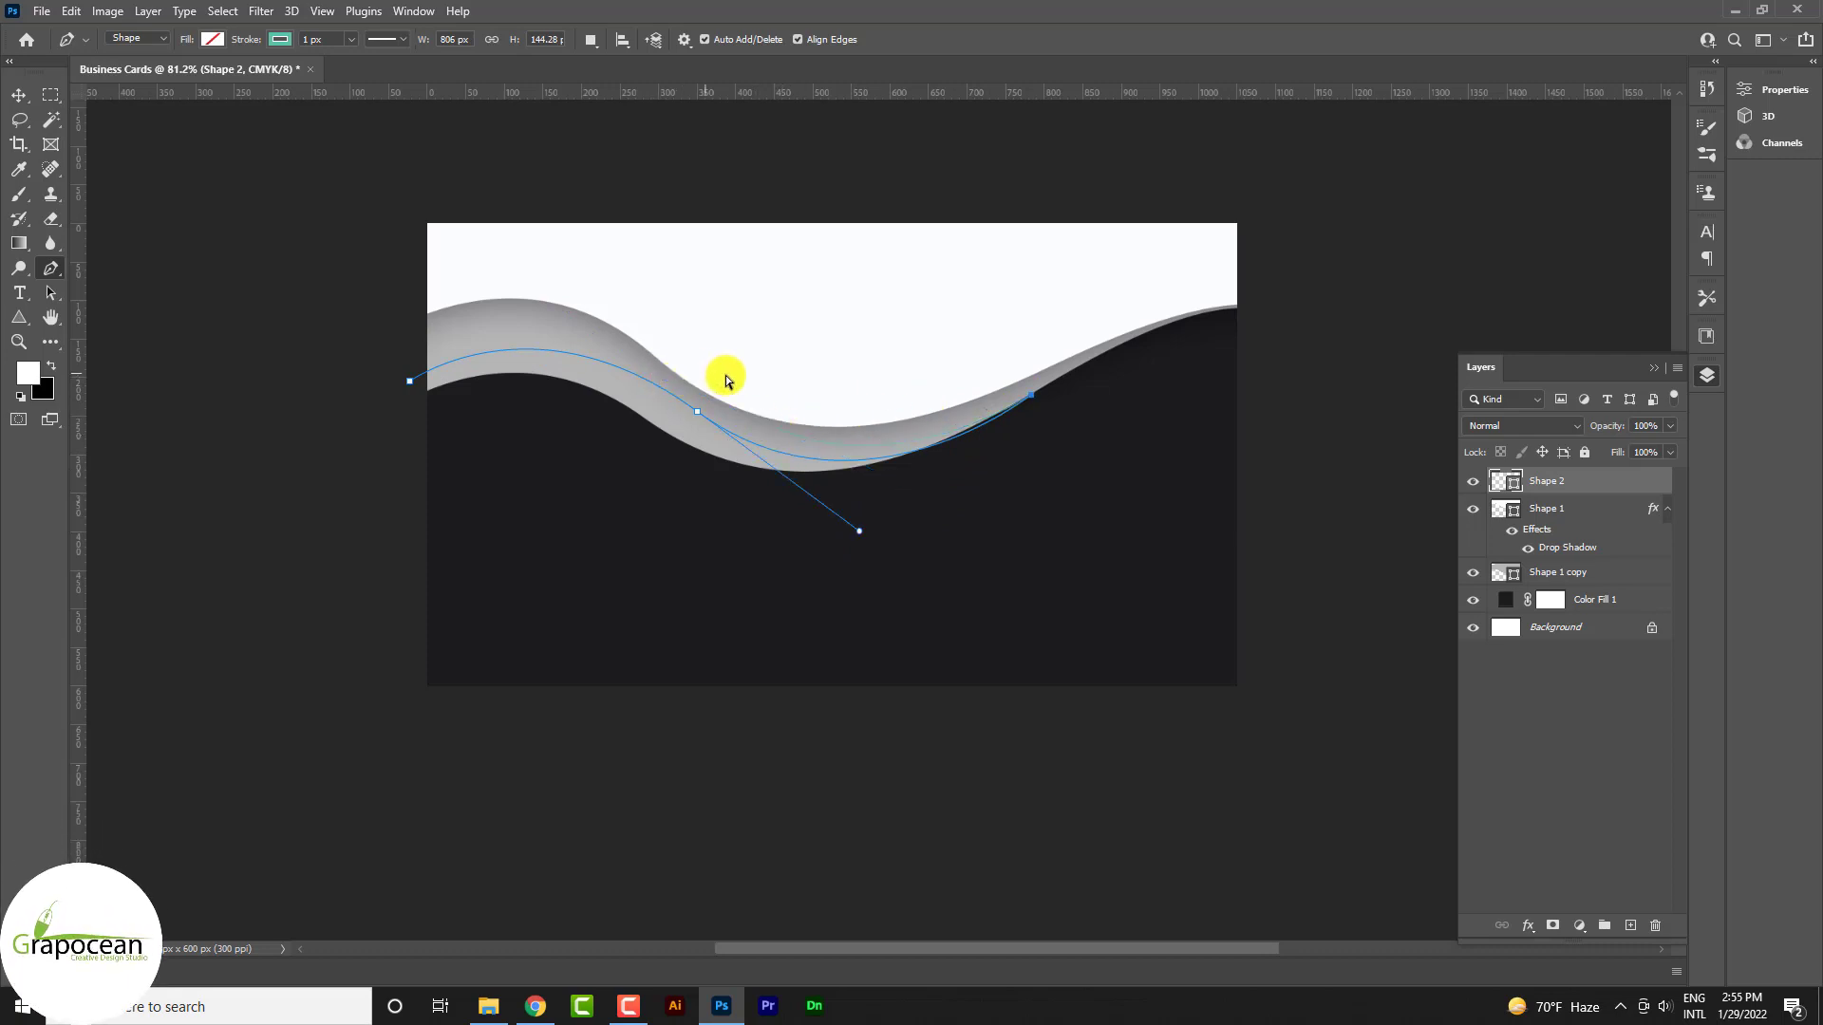
left_click(407, 381)
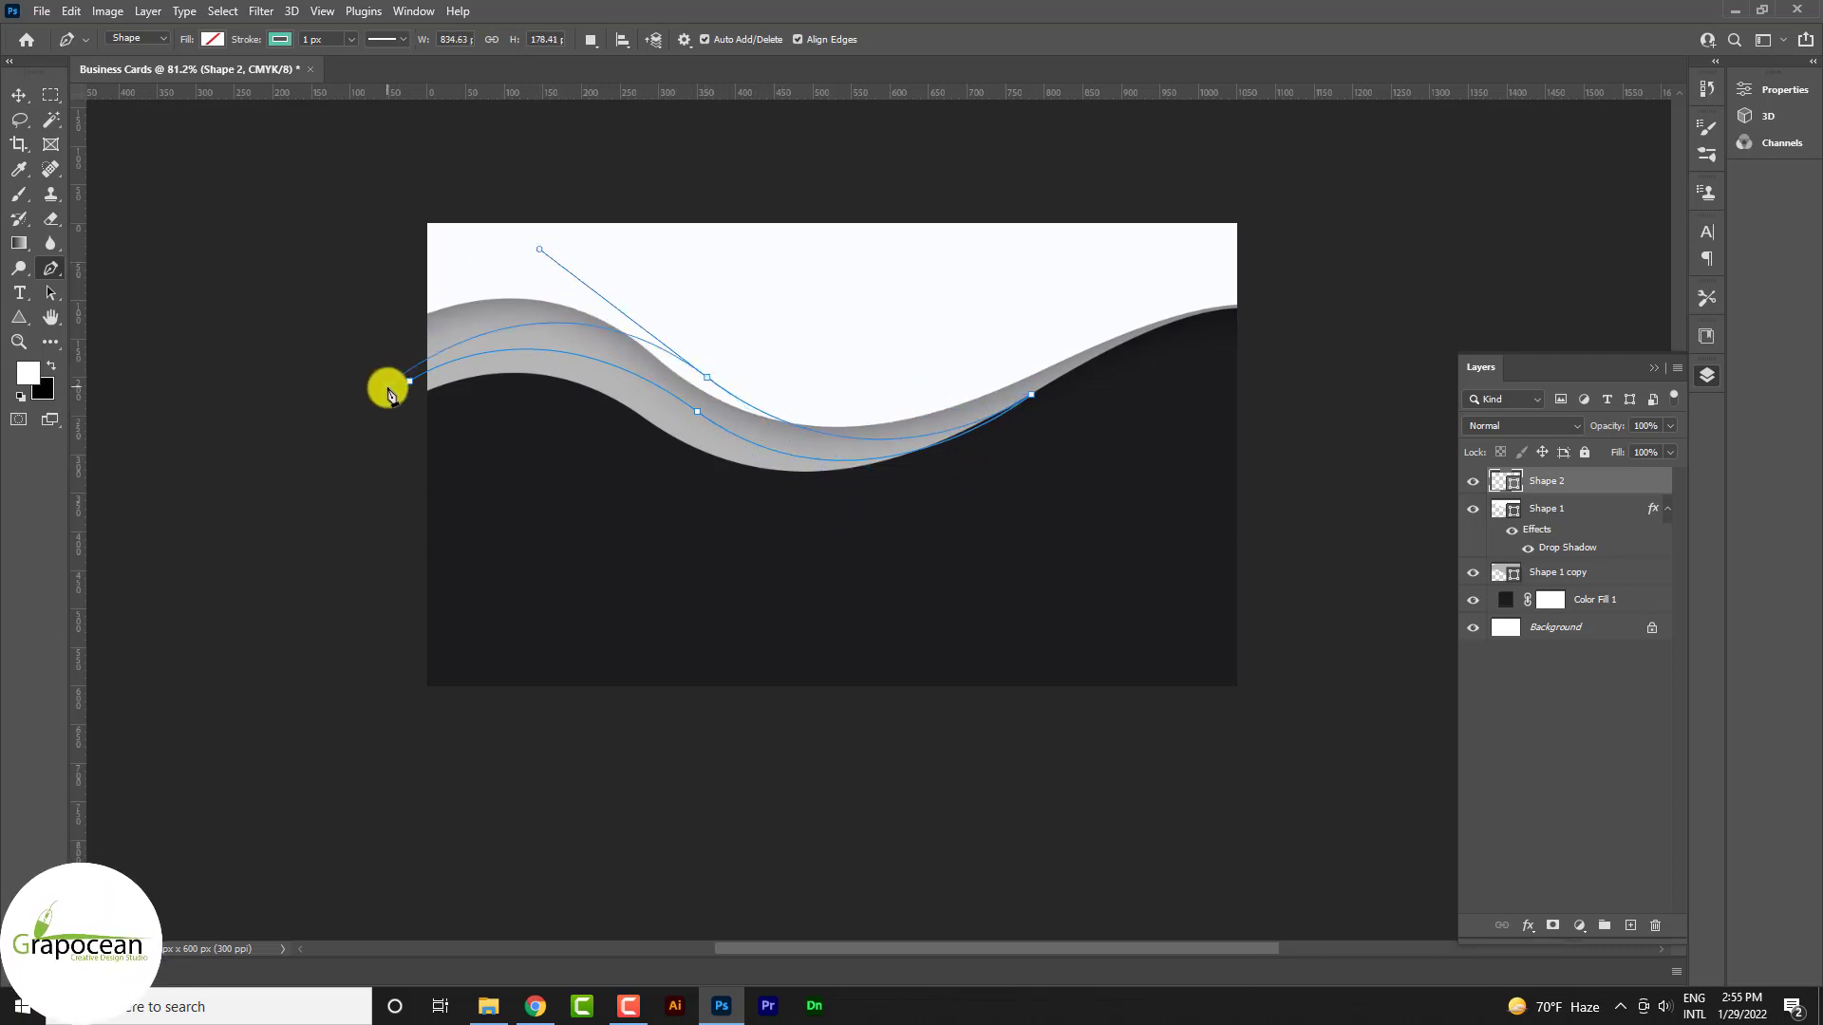
key("ctrl+z")
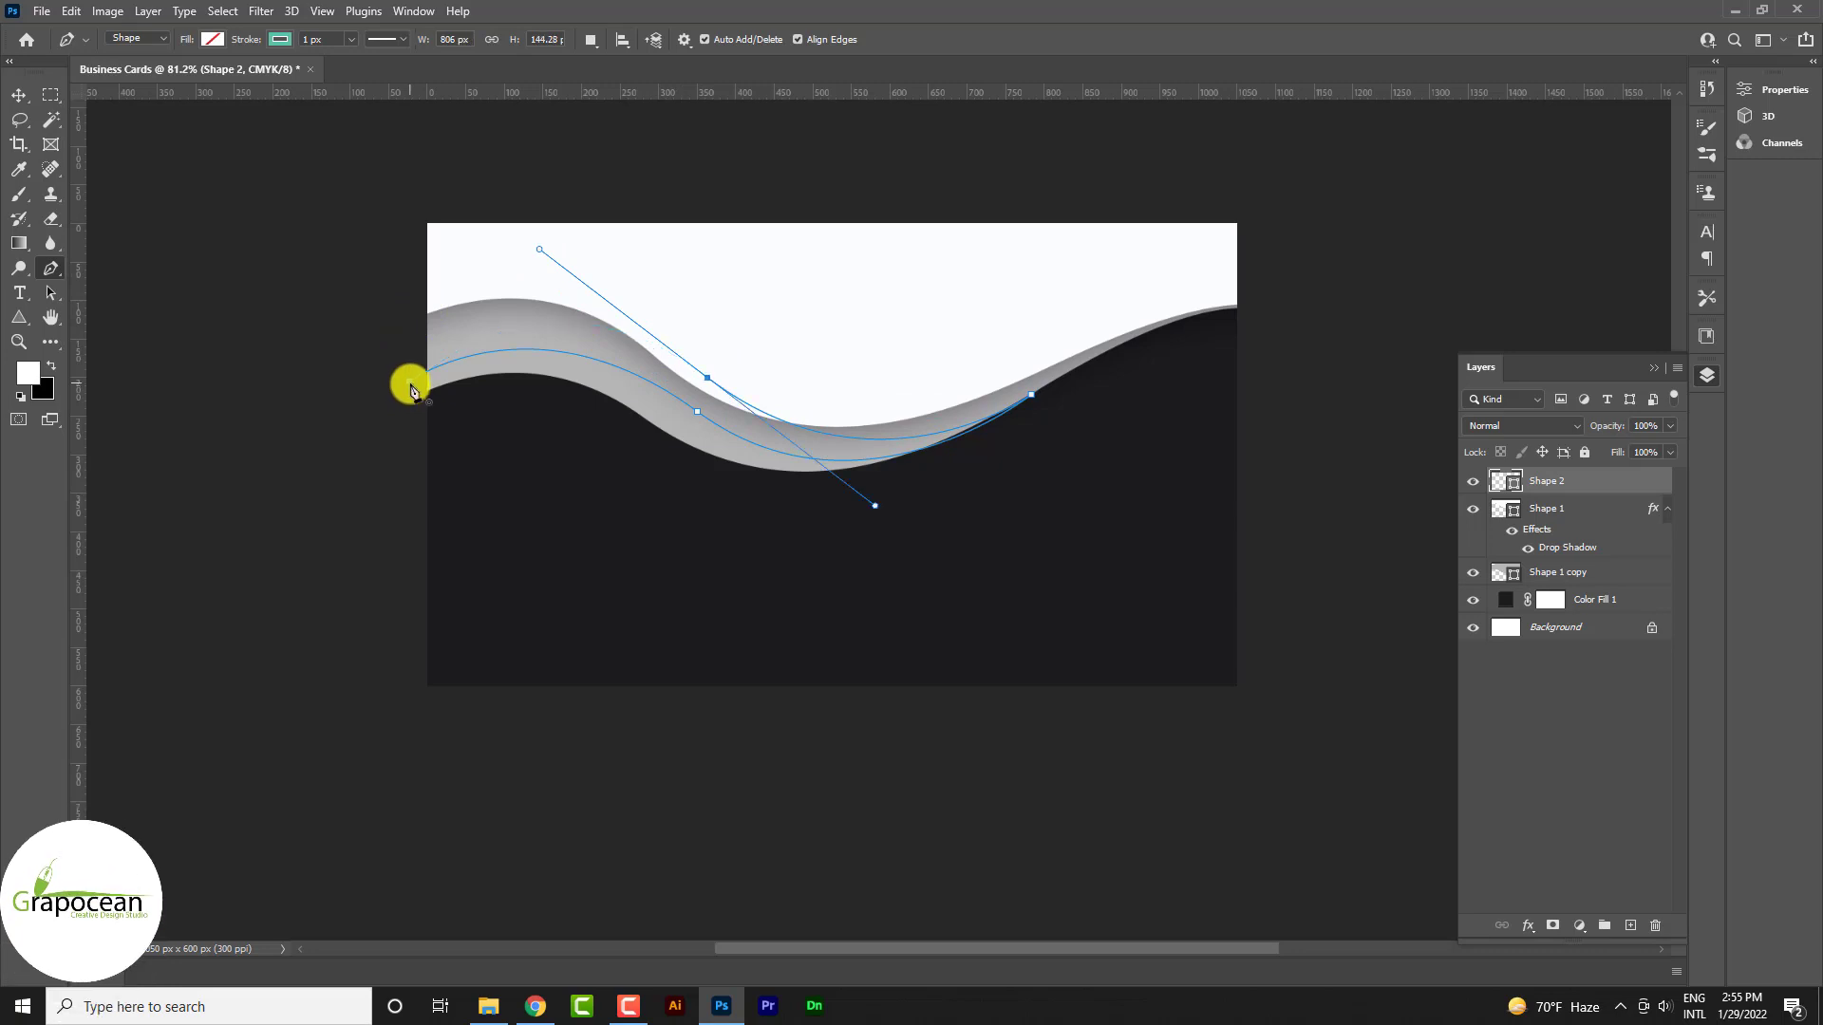
left_click(409, 382)
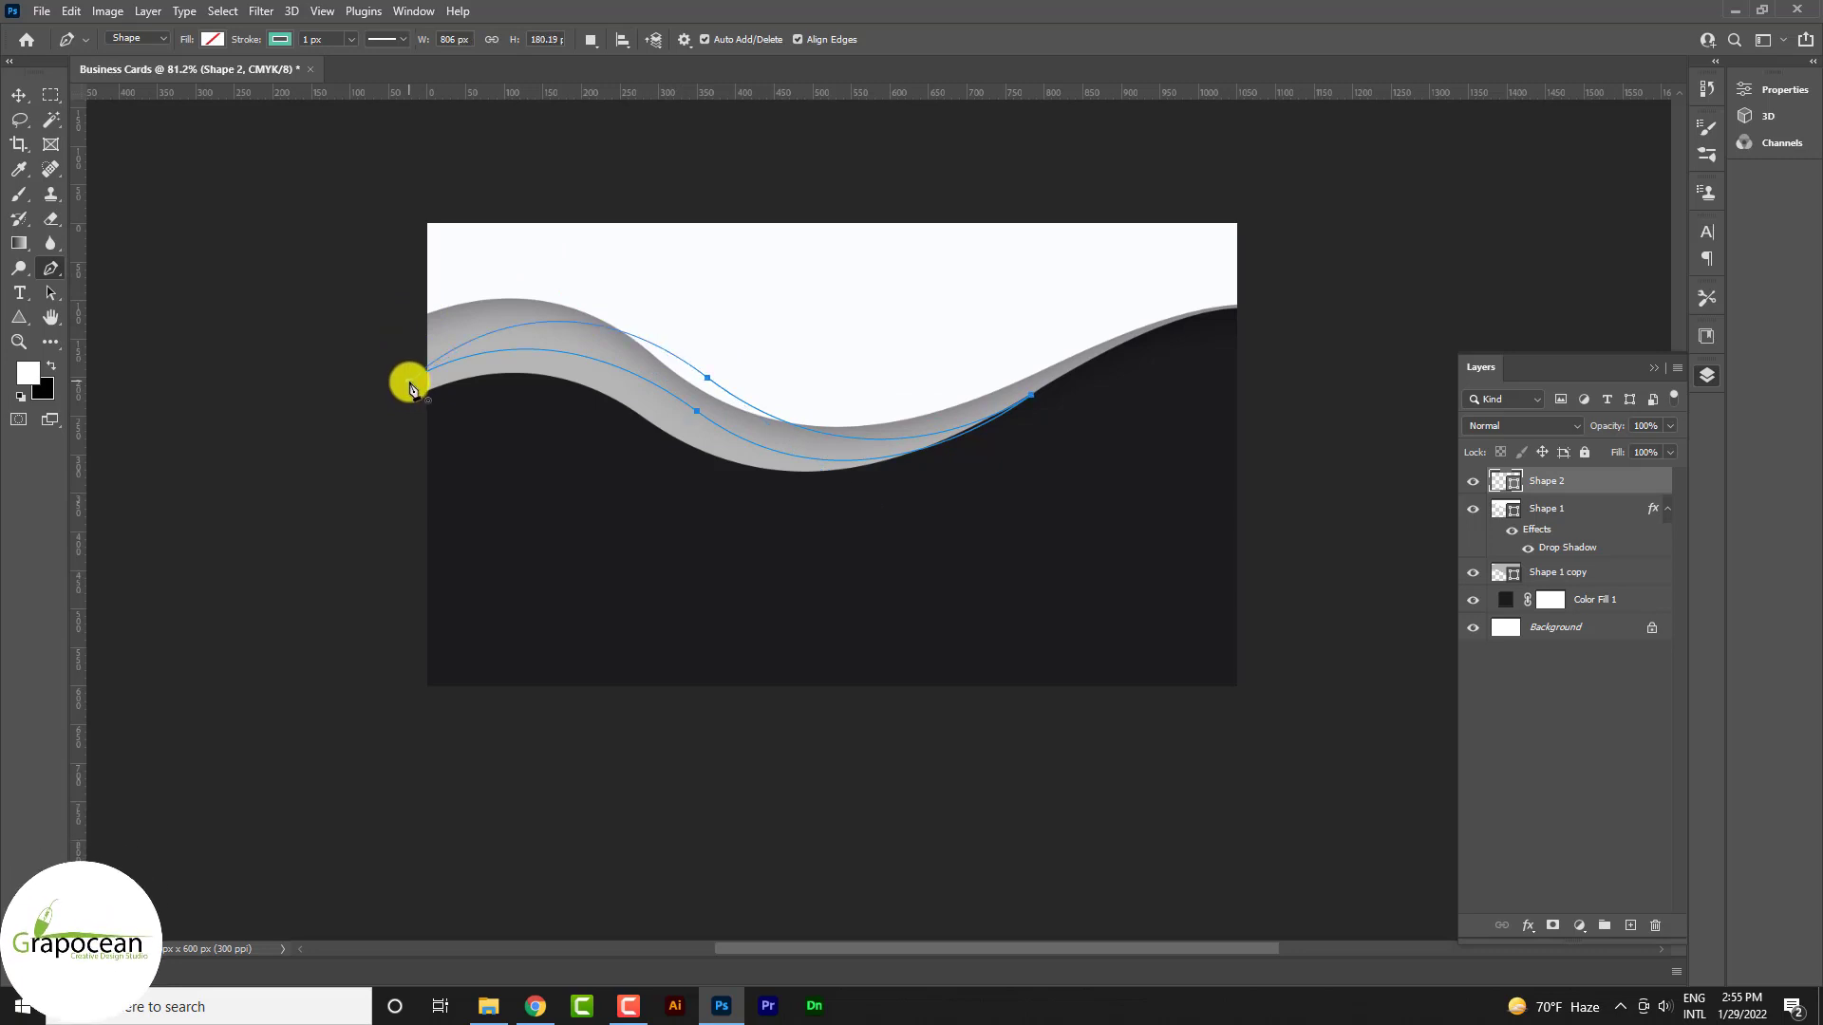
left_click(282, 39)
Remove the swoosh outline and temporarily fill it with a recent red swatch
left_click(162, 75)
left_click(214, 41)
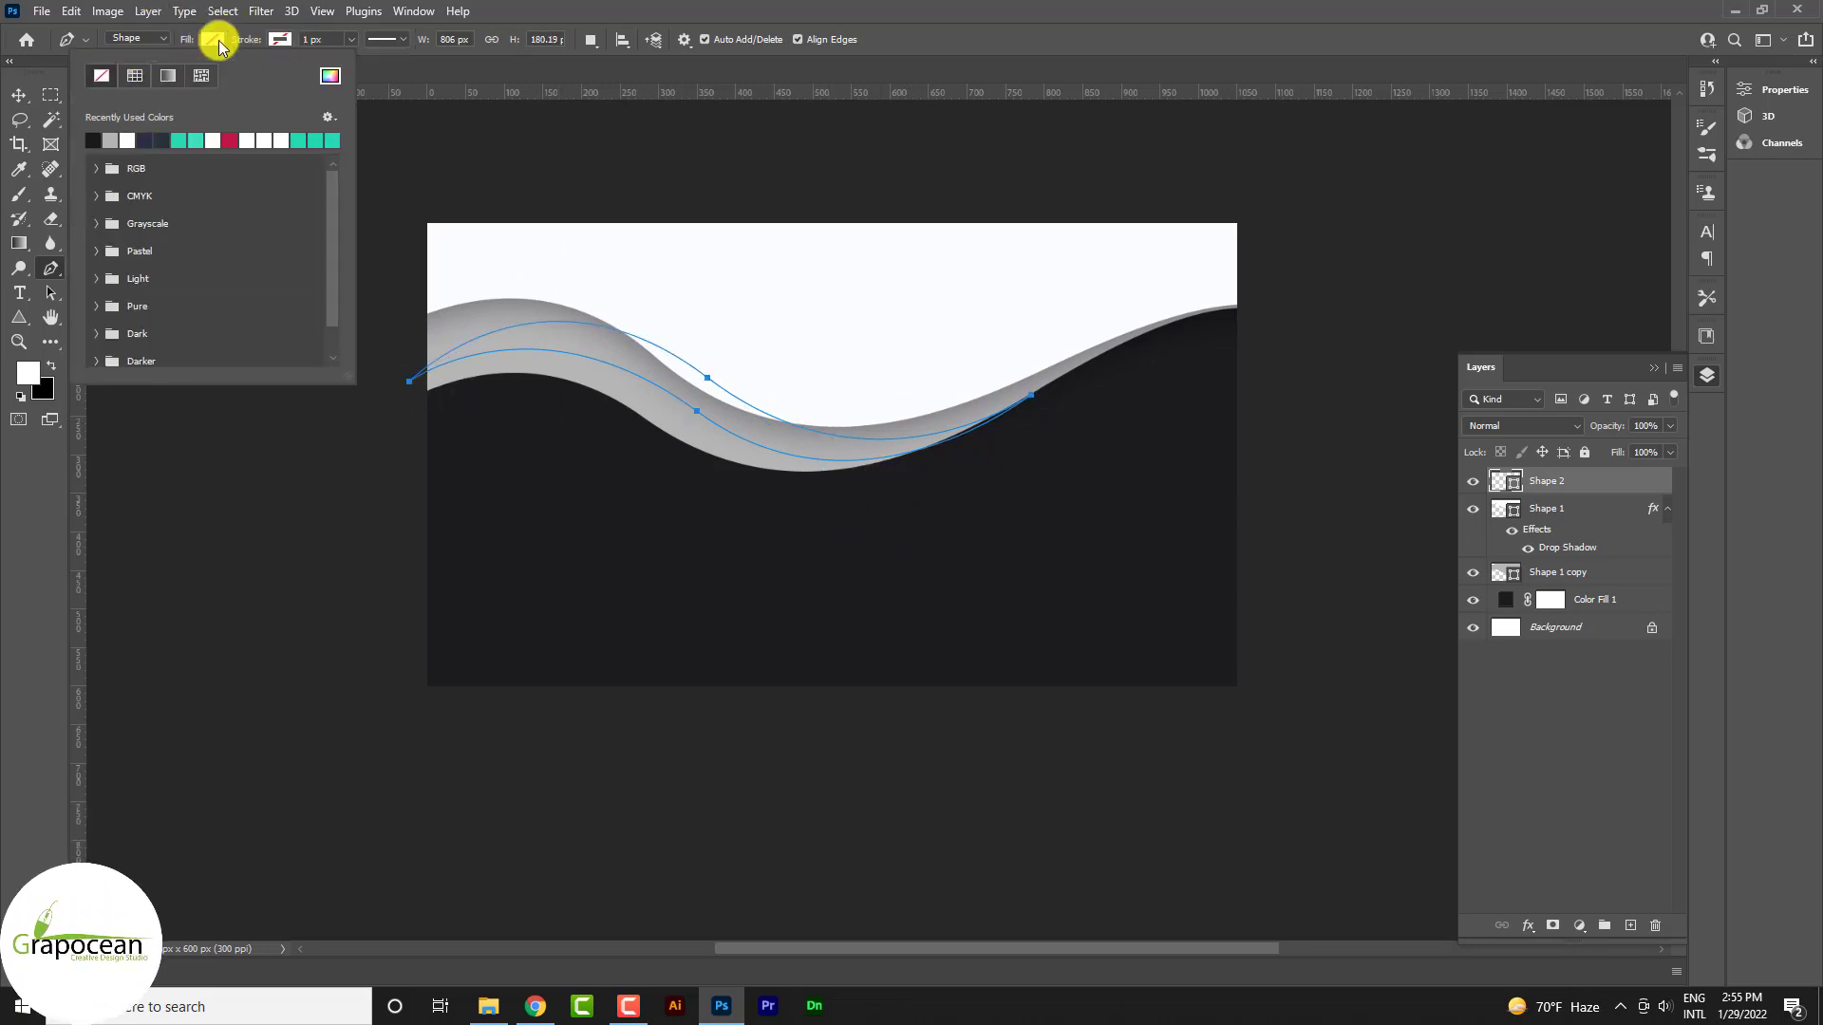
double_click(219, 42)
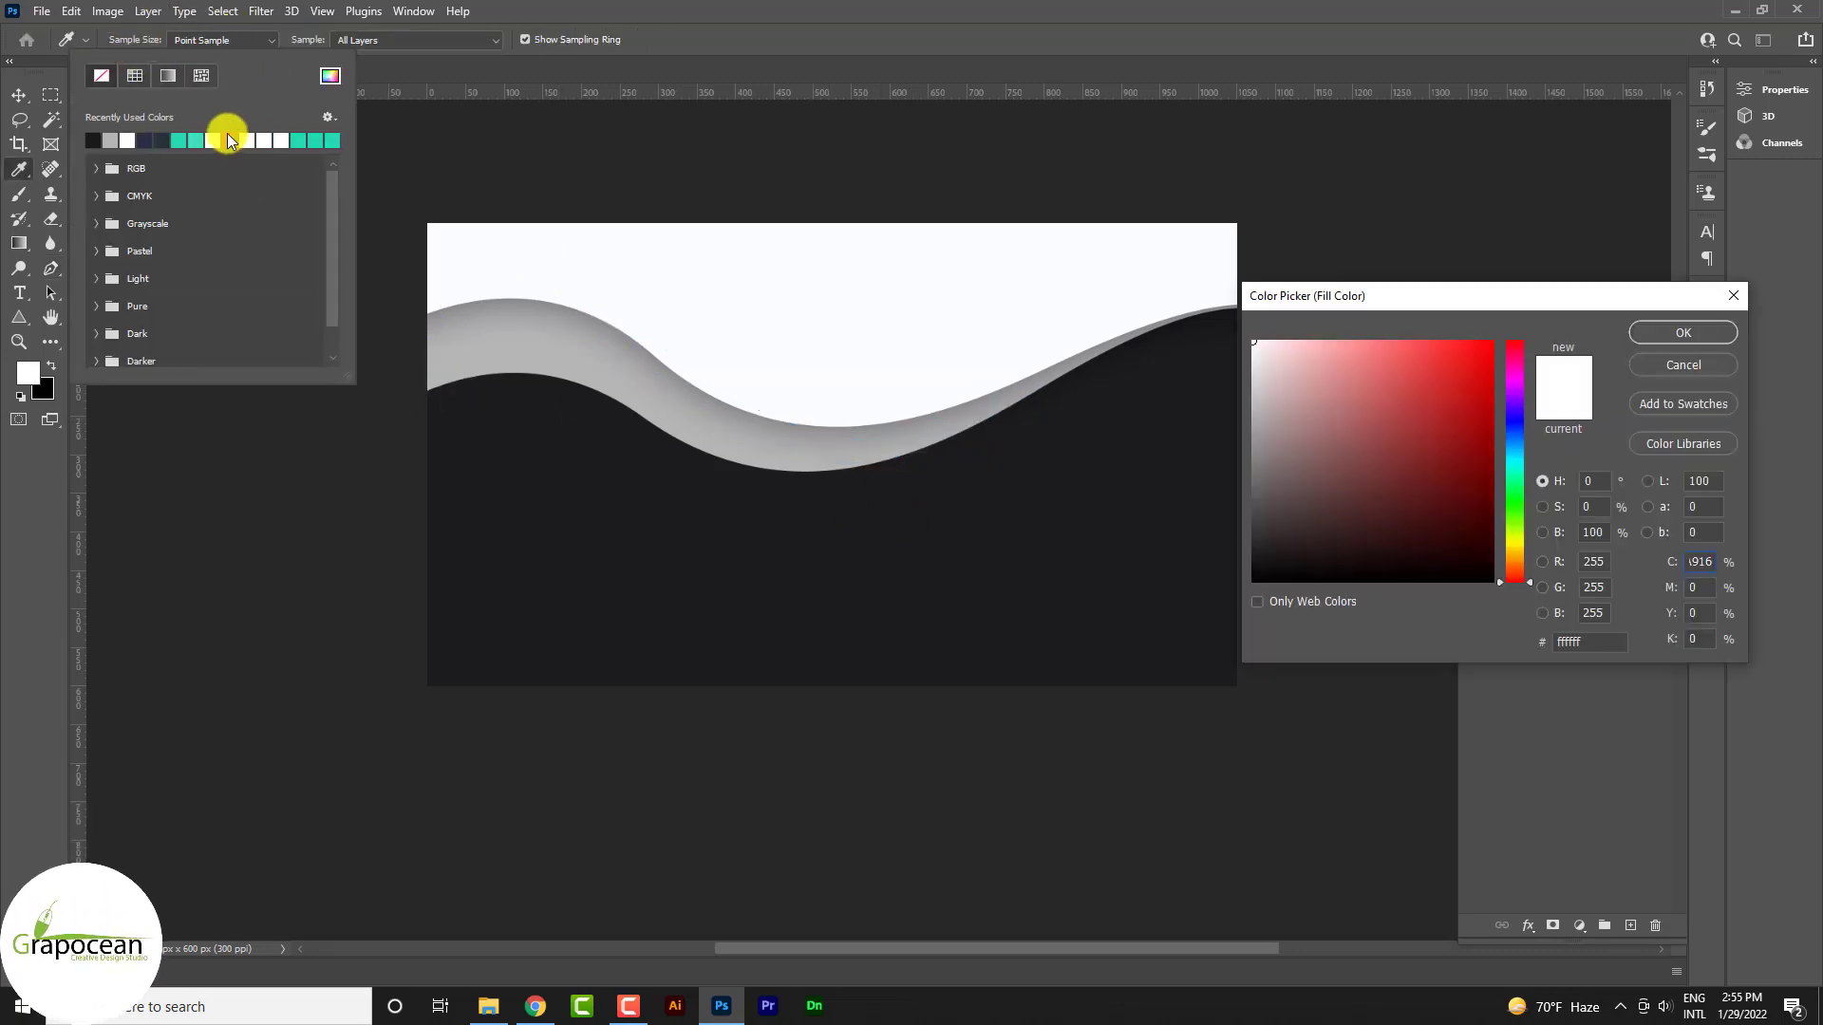
left_click(1677, 361)
left_click(893, 374)
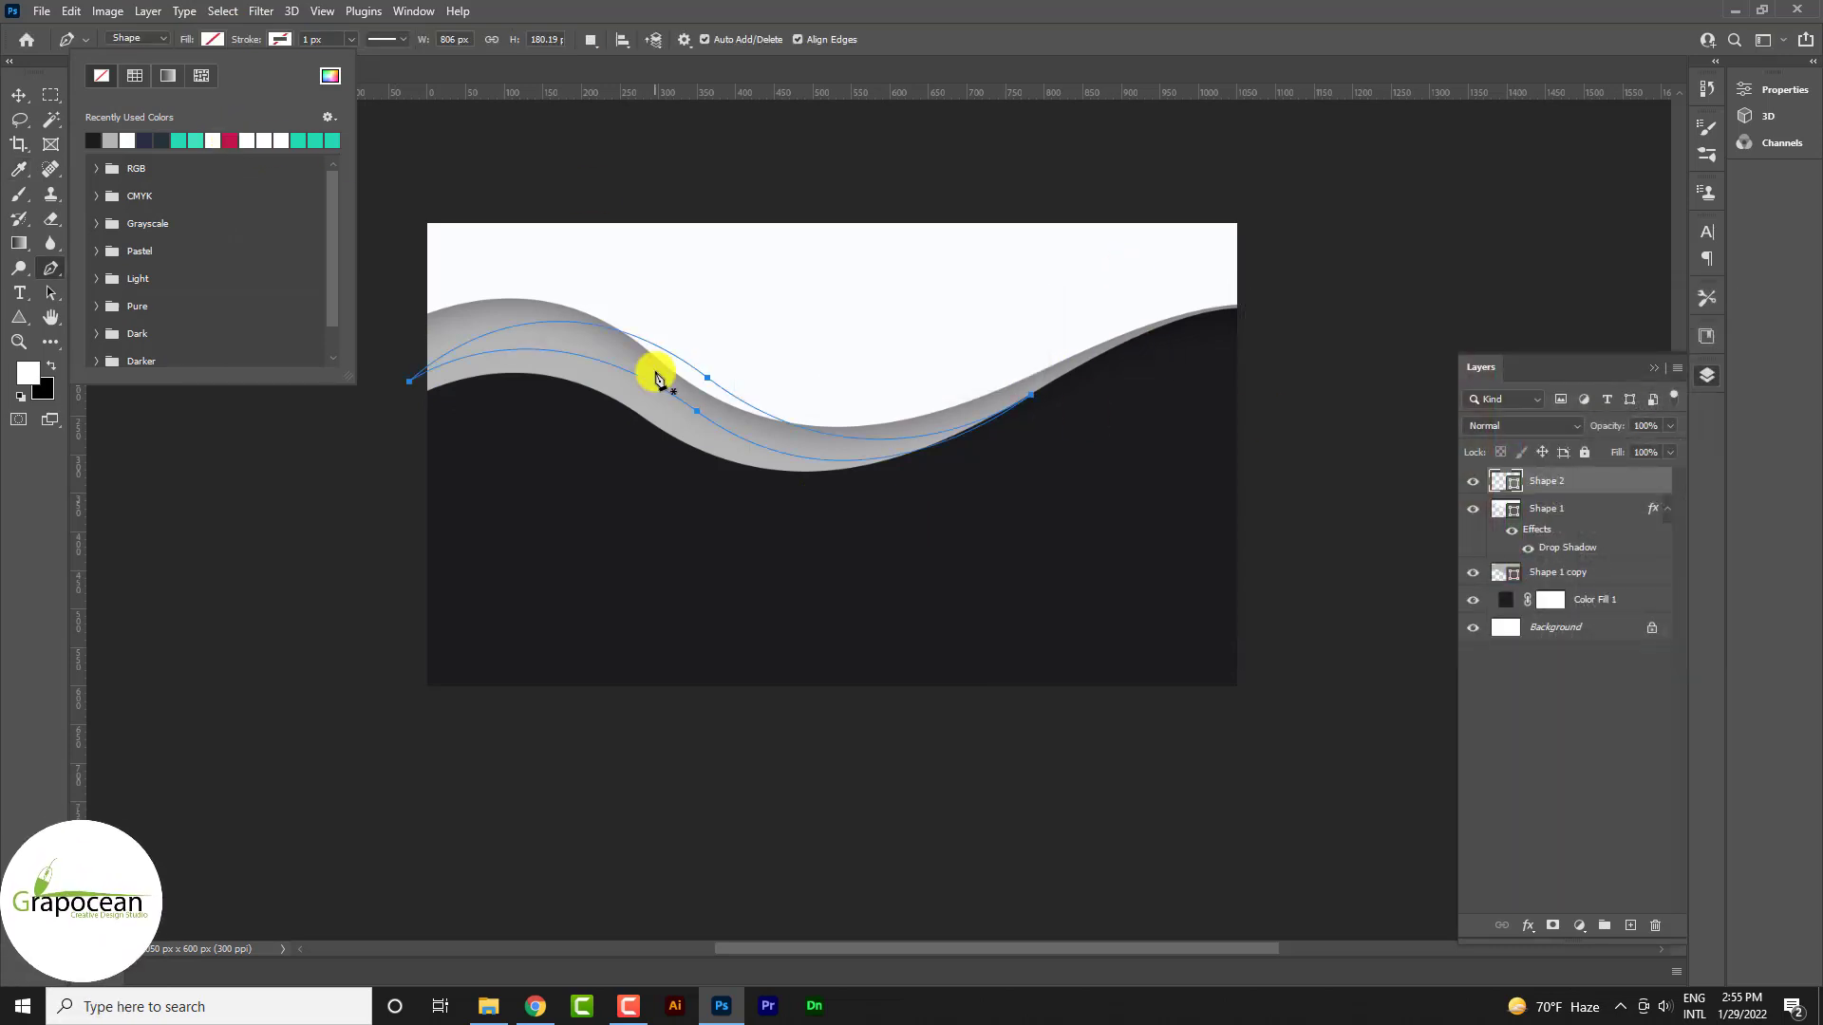
left_click(230, 140)
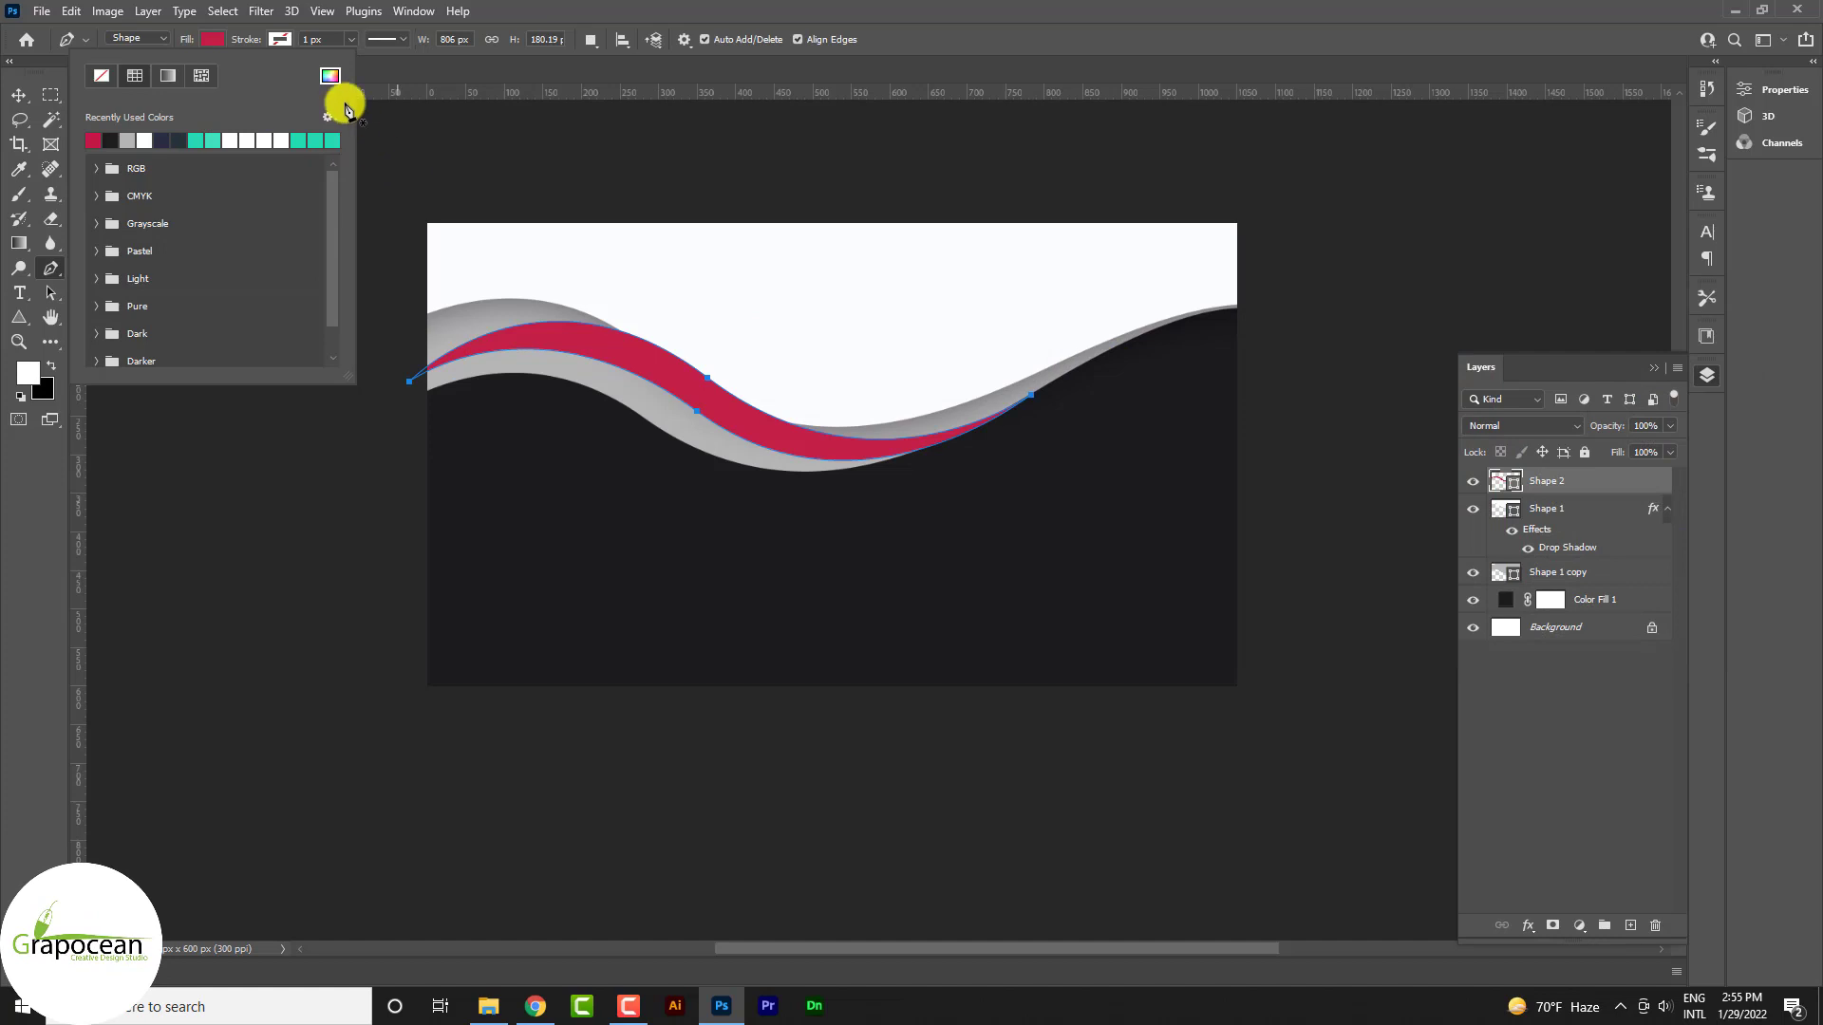
Change the swoosh fill to orange FAA916
left_click(330, 75)
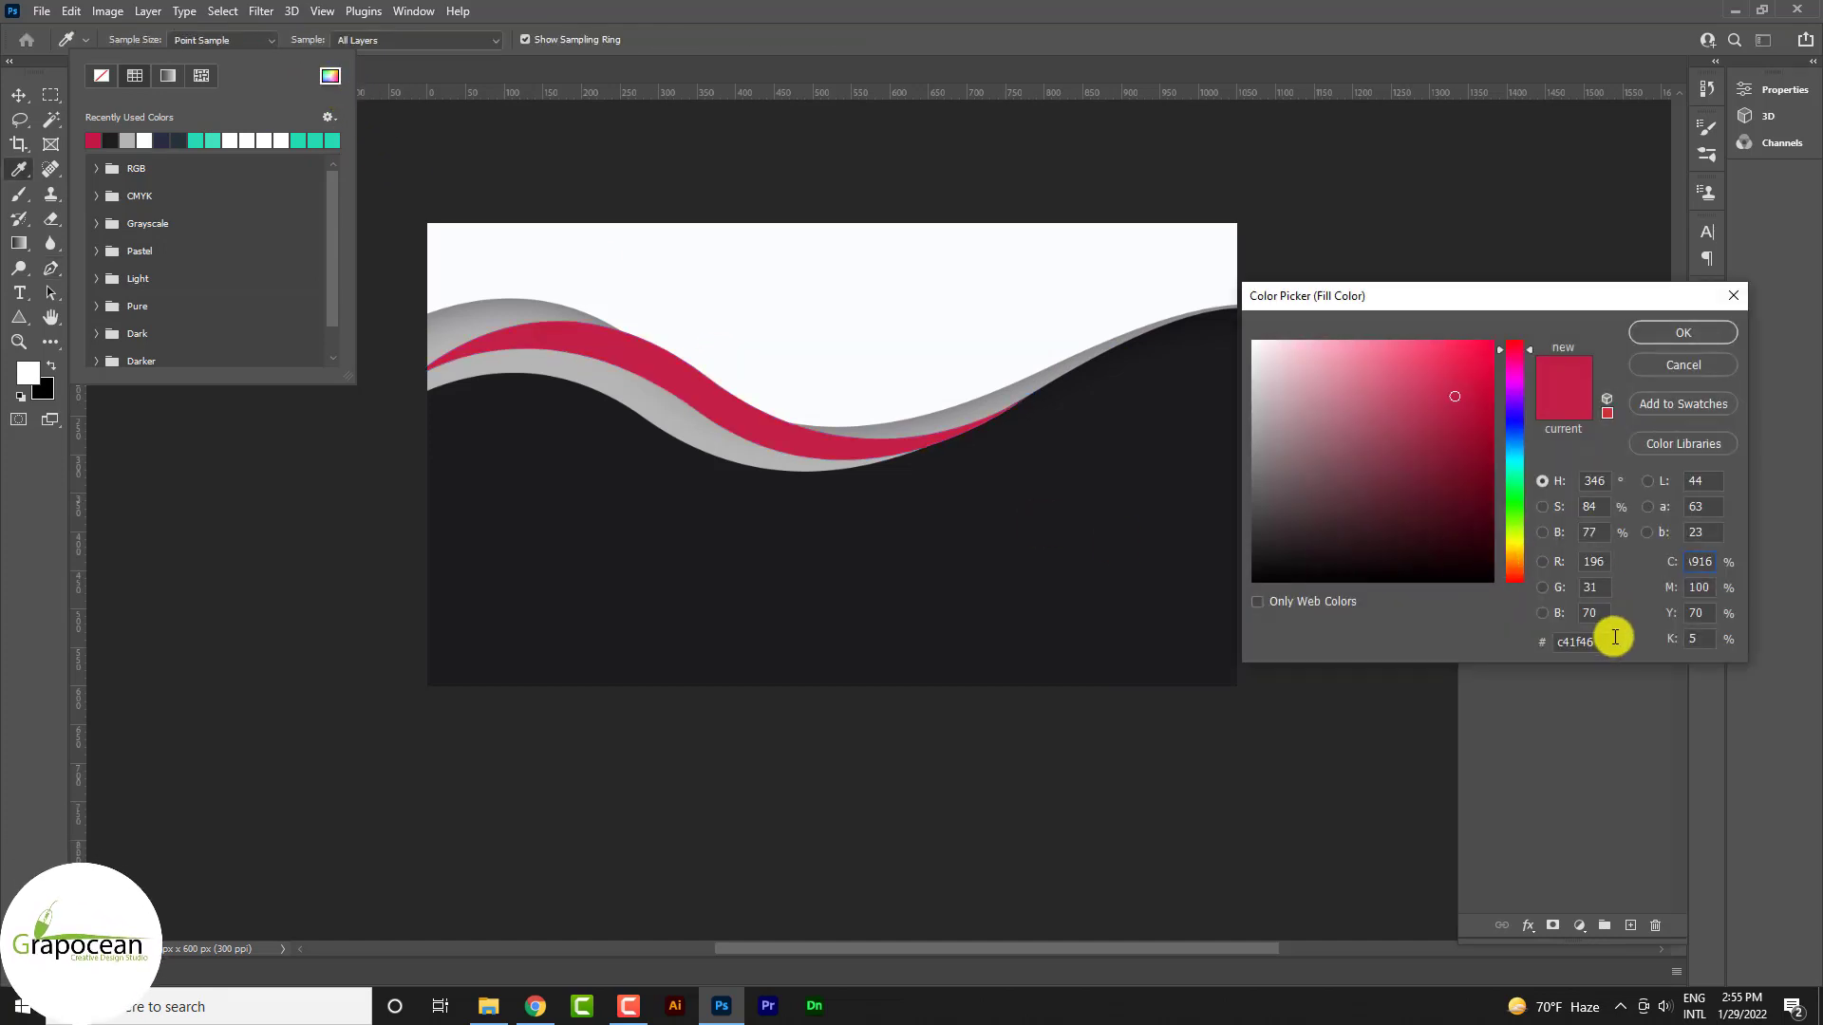
left_click_drag(1614, 640, 1433, 635)
left_click(894, 373)
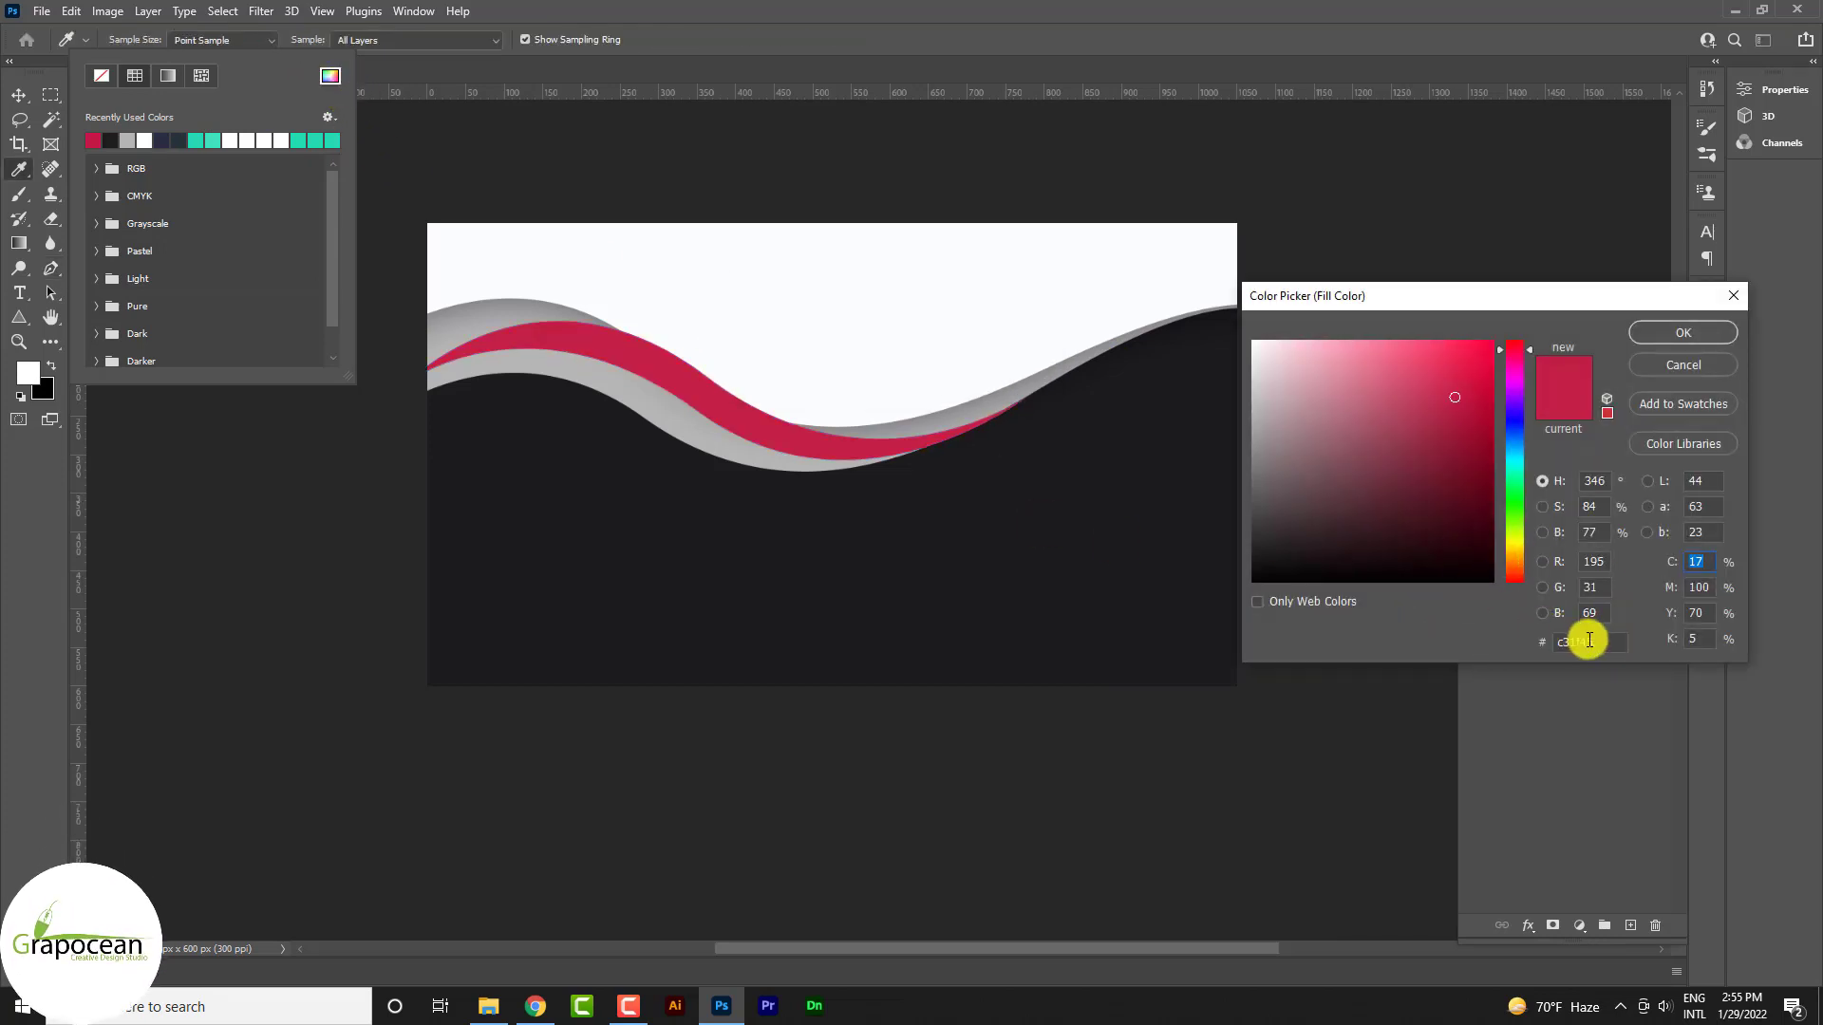
type("FAA916")
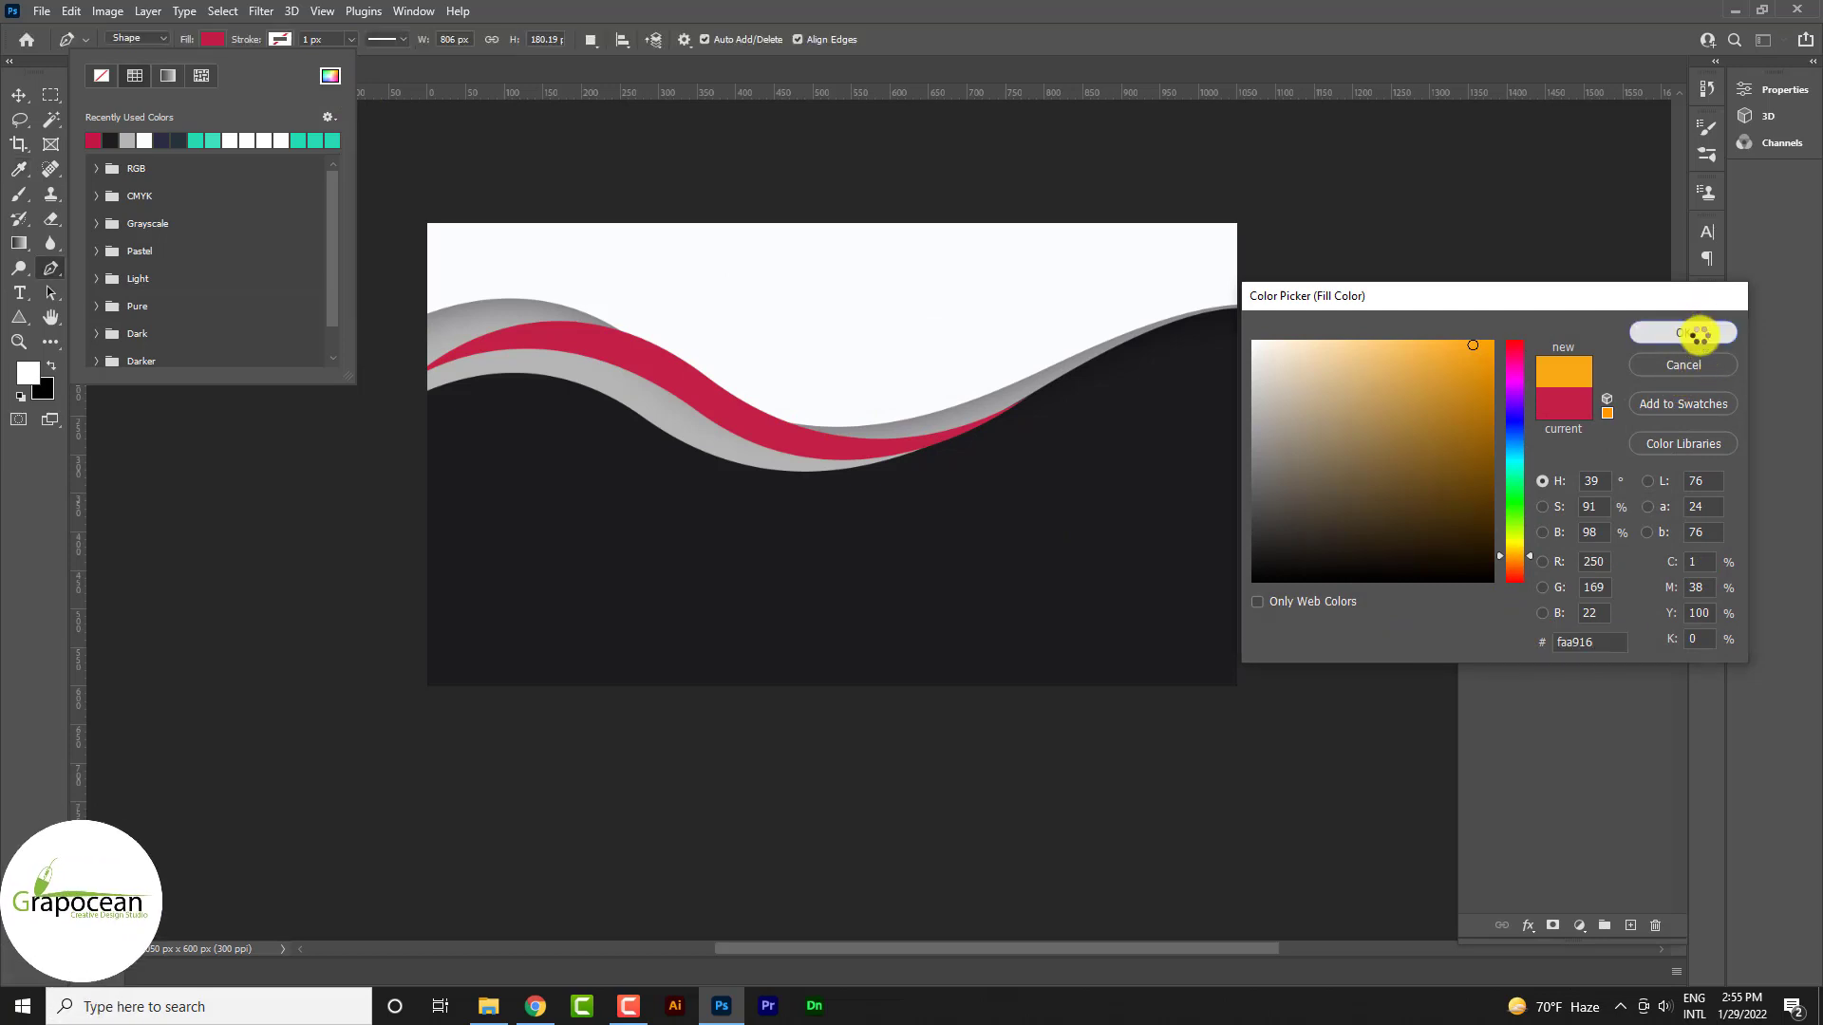
left_click(1691, 334)
left_click(19, 95)
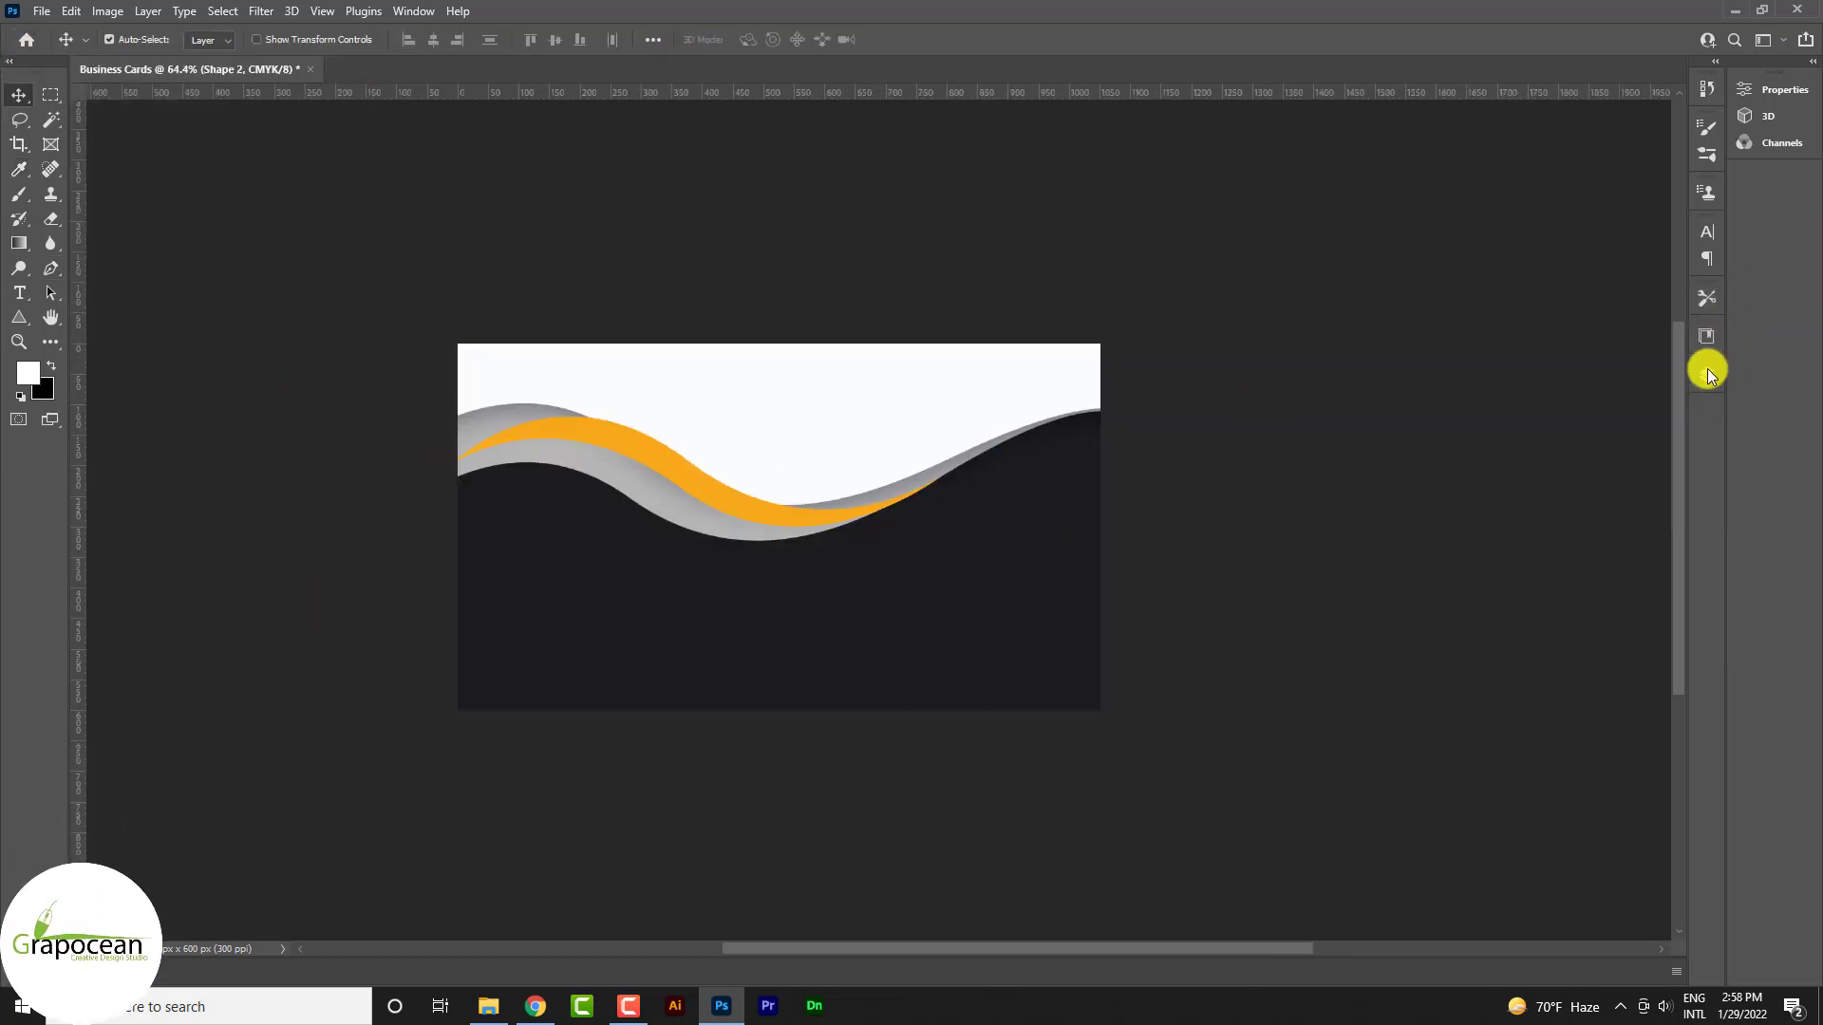
left_click(1707, 374)
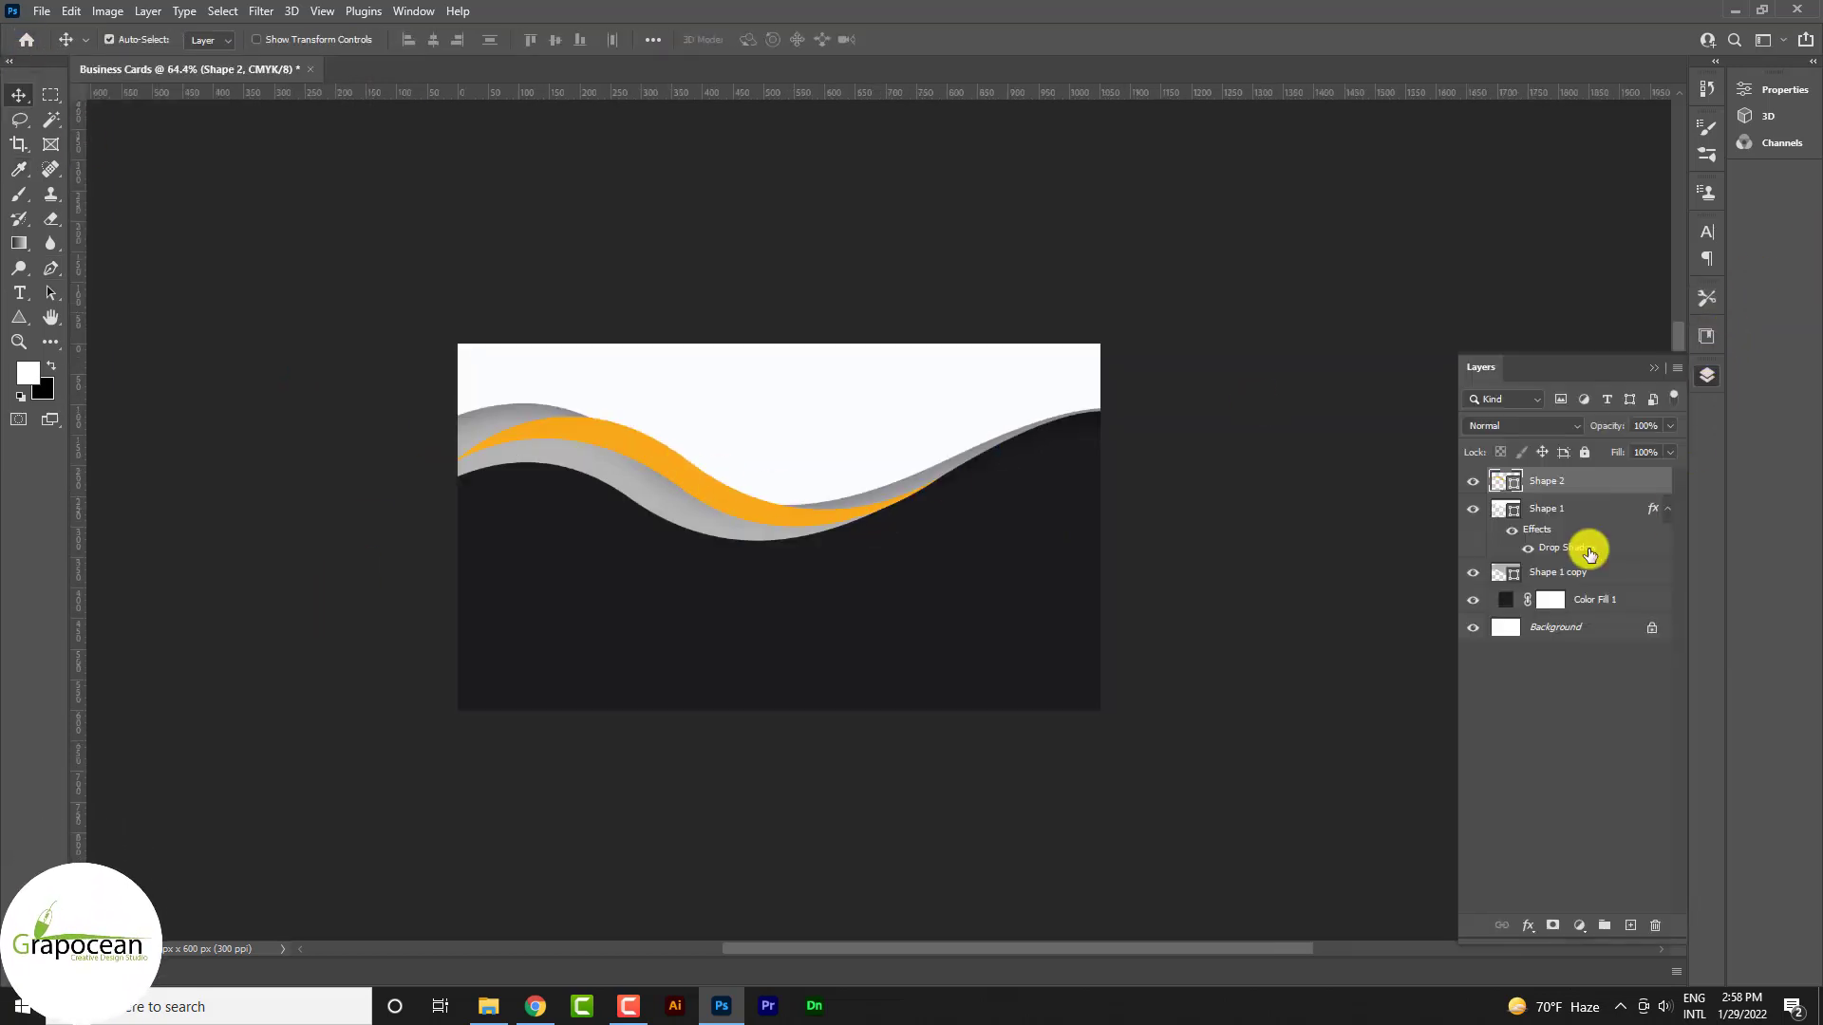
Add an Inner Bevel & Emboss to the orange swoosh and adjust its lighting angle and altitude
right_click(1599, 496)
left_click(1421, 192)
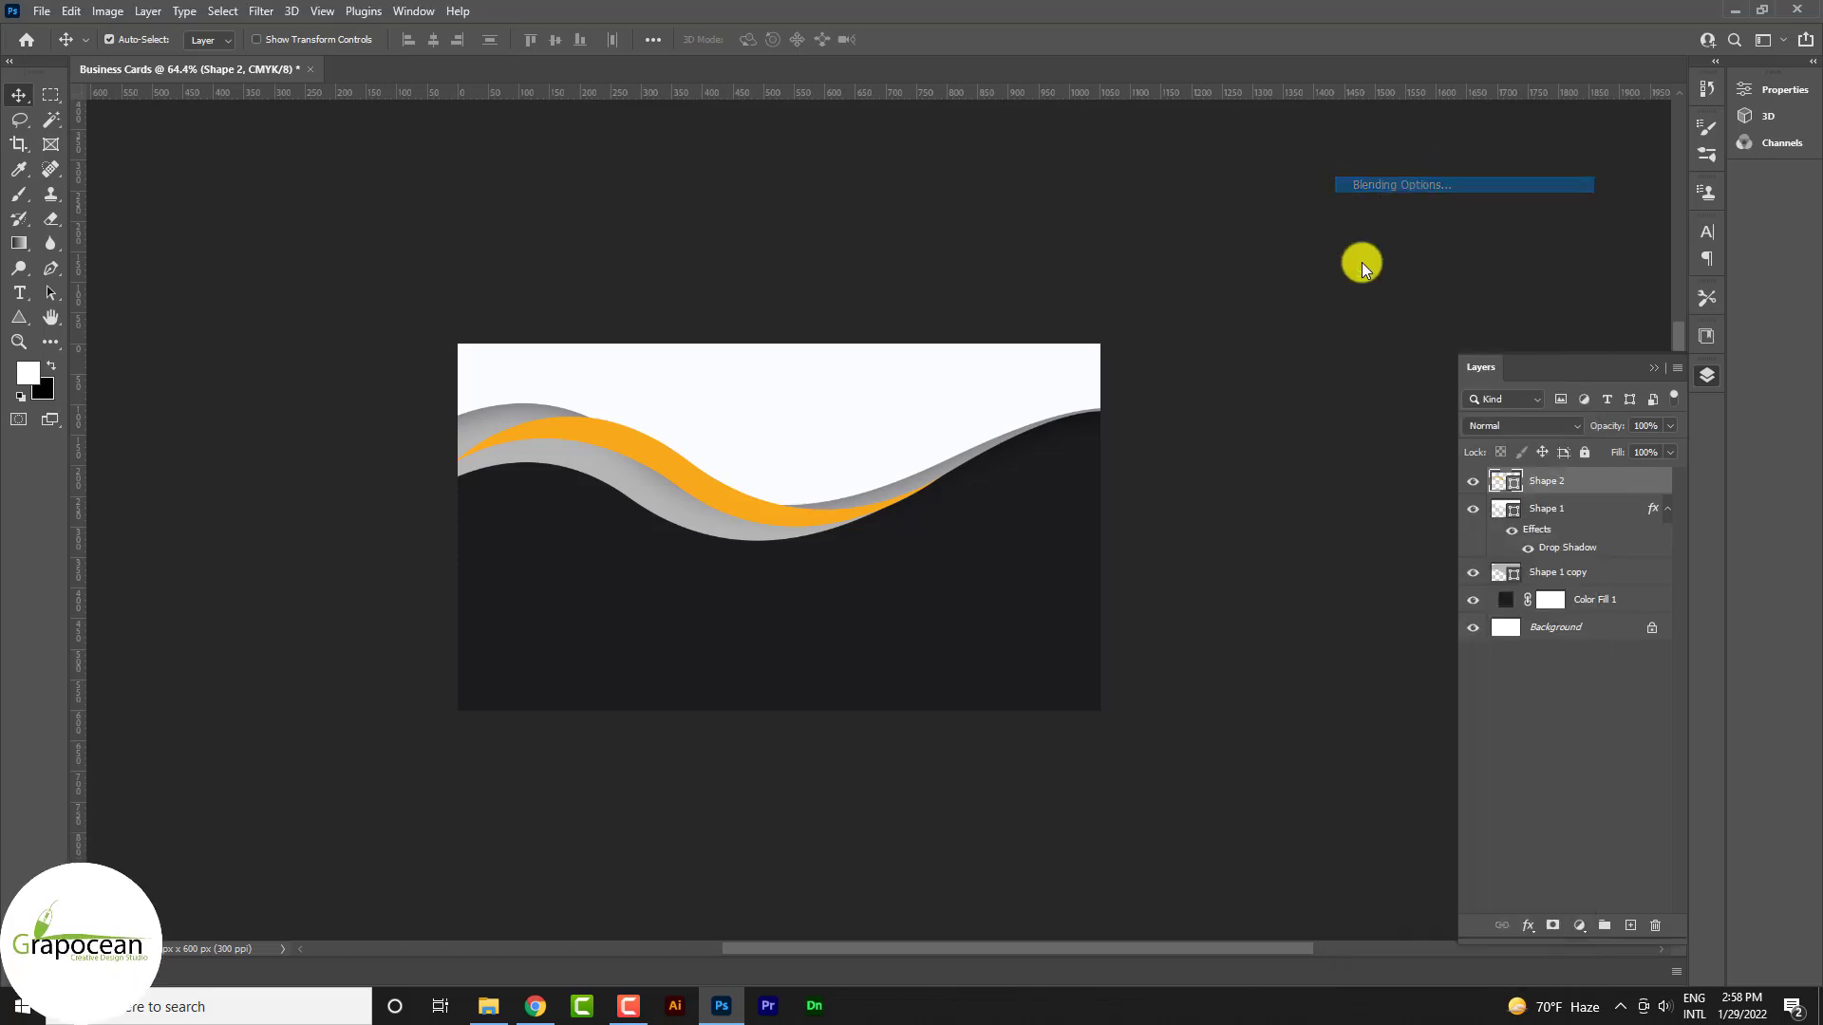
left_click(1057, 545)
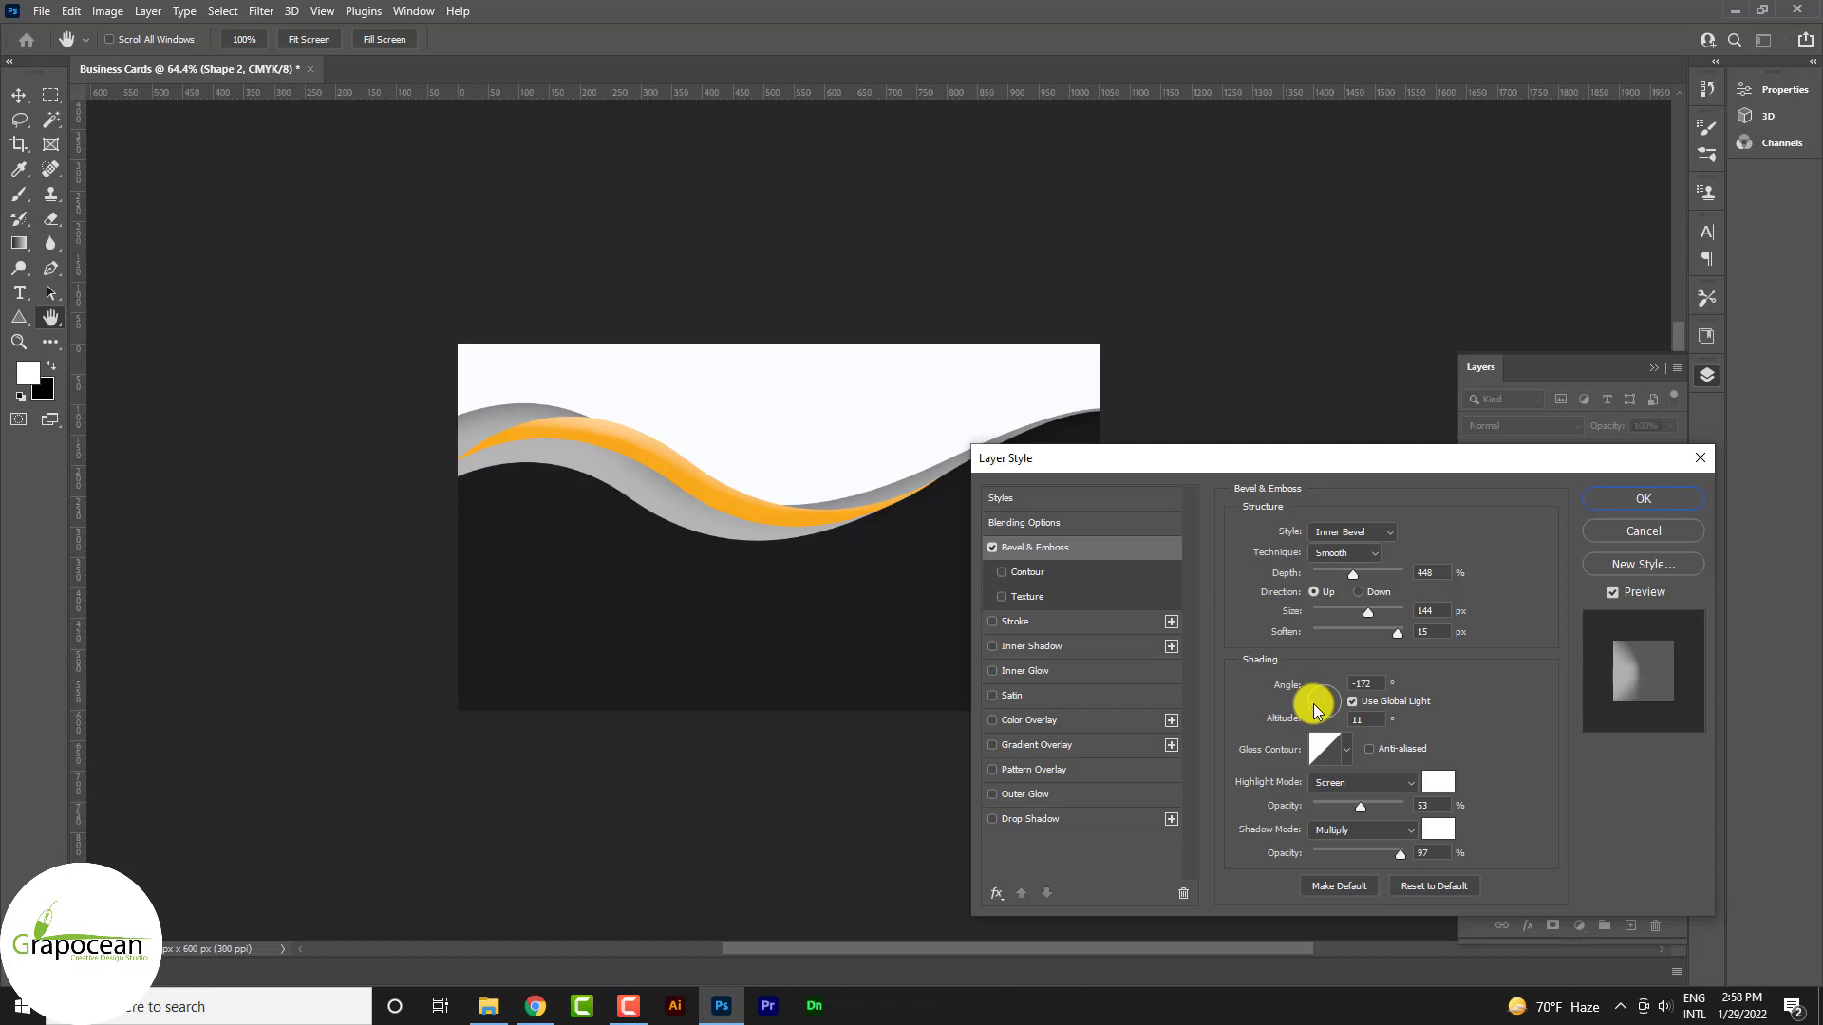
left_click_drag(1314, 710, 1333, 698)
Try the gloss contour presets, settle on the second one, and apply the 448% depth, 144 px bevel
left_click(1346, 750)
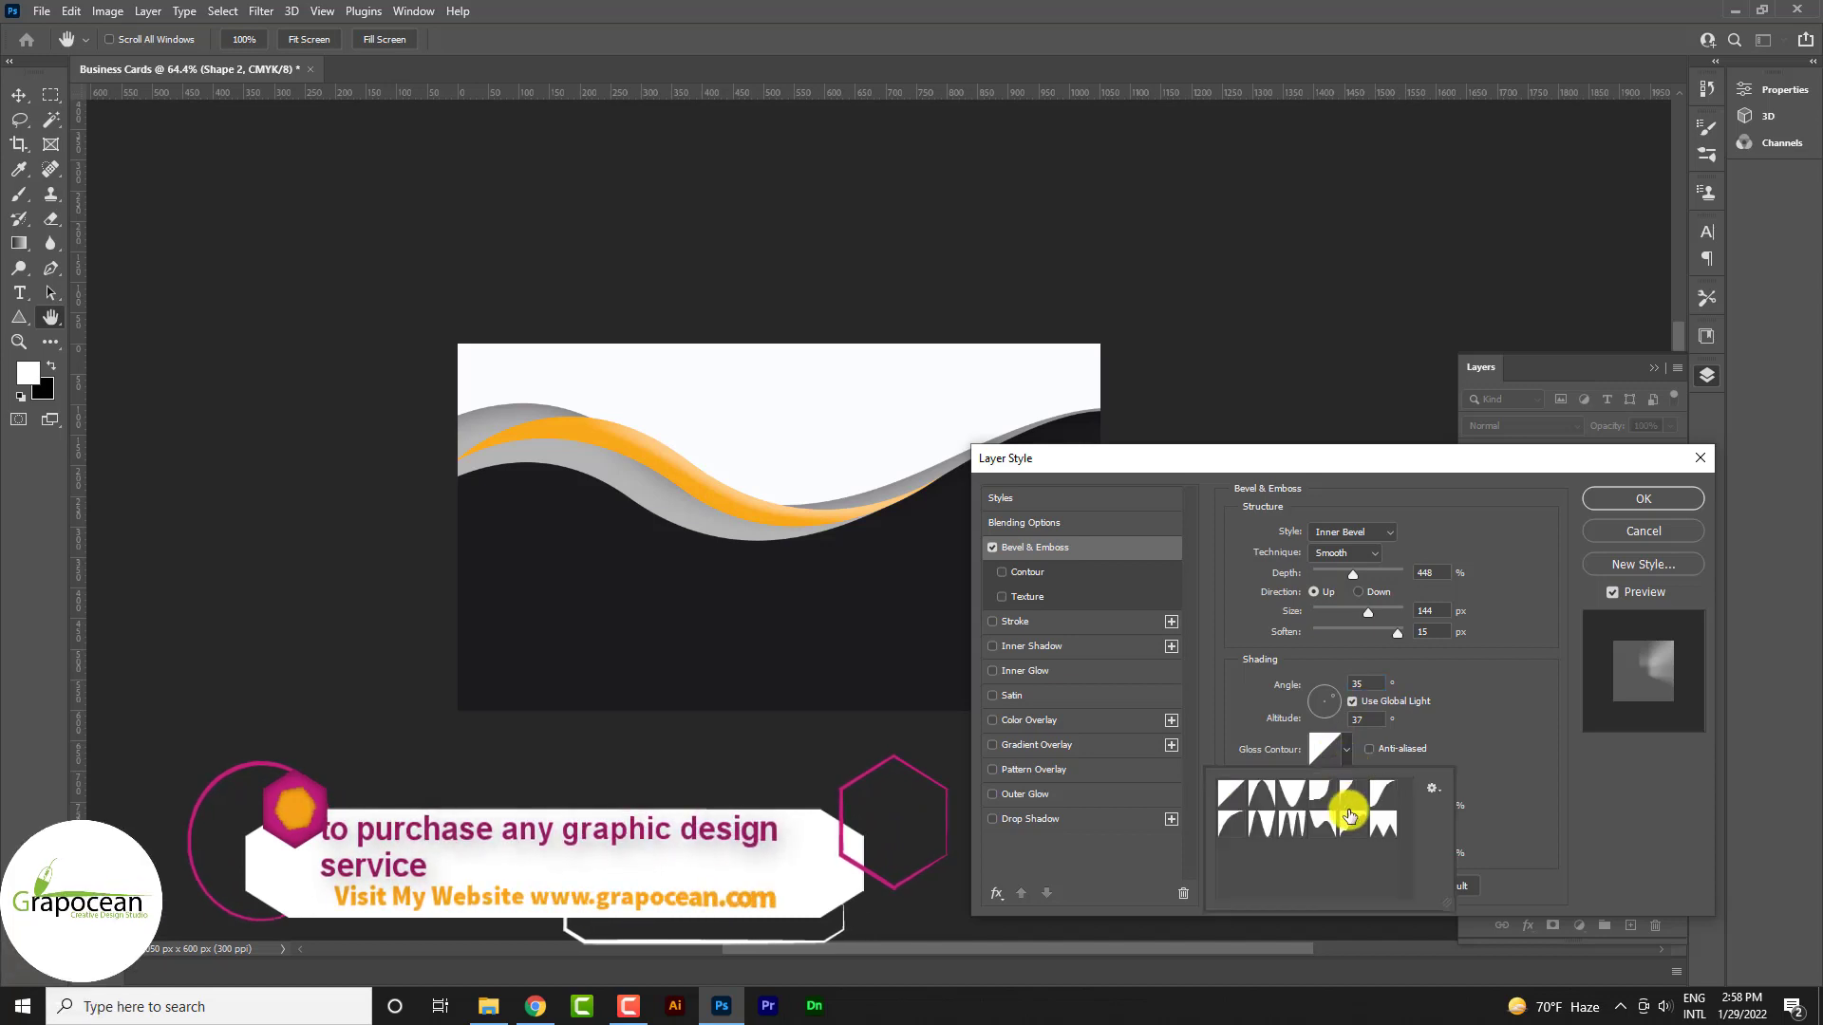
left_click(1350, 822)
left_click(1382, 824)
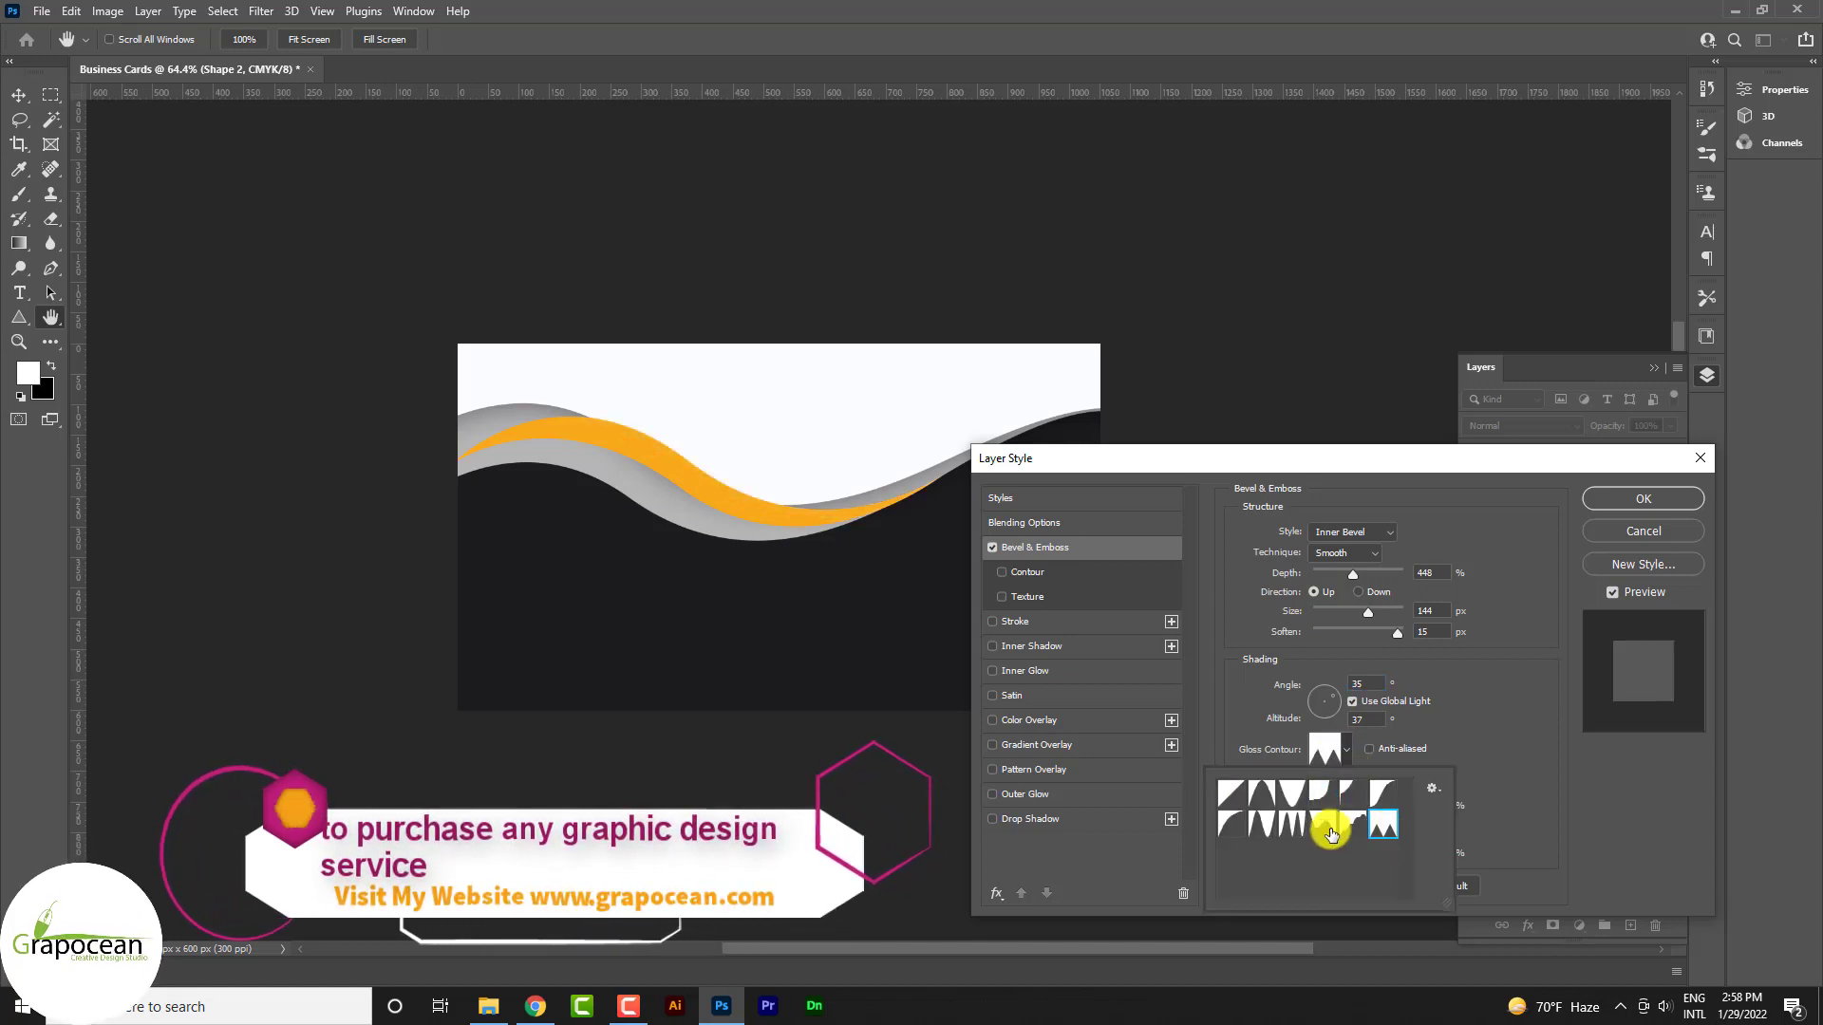
left_click(1282, 826)
left_click(1310, 795)
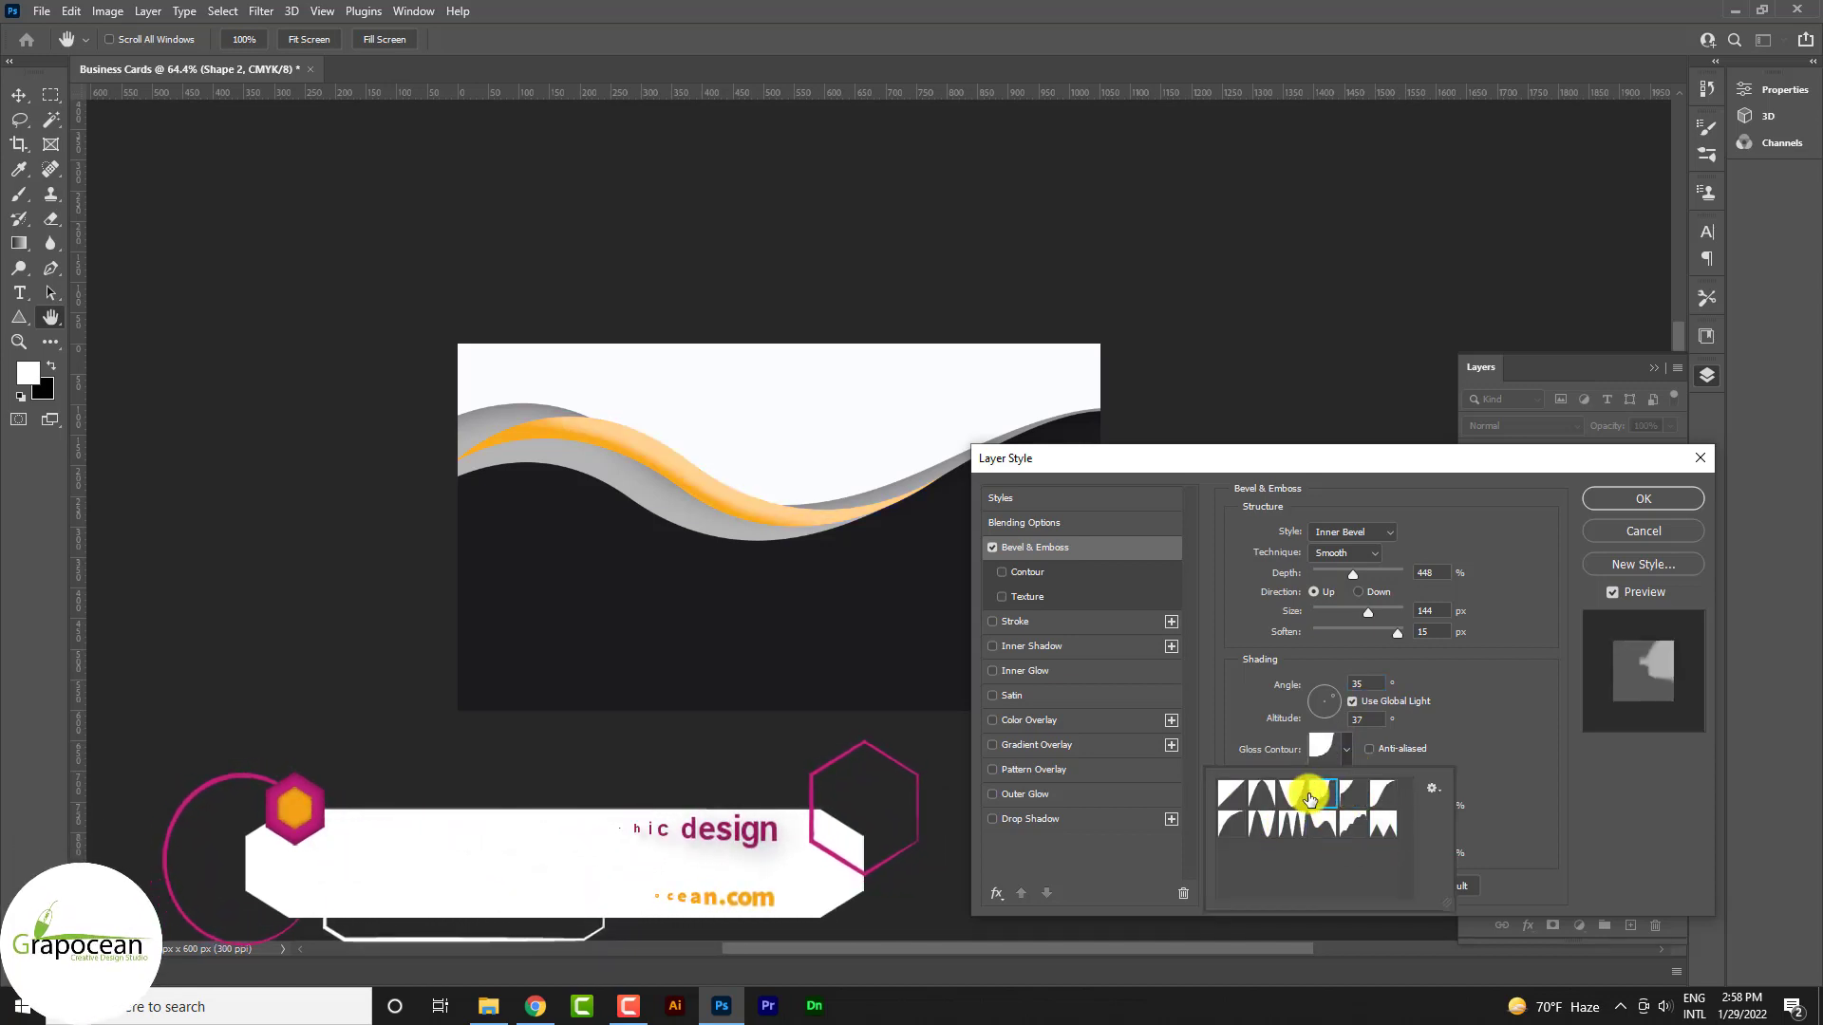
left_click(1348, 797)
left_click(1376, 800)
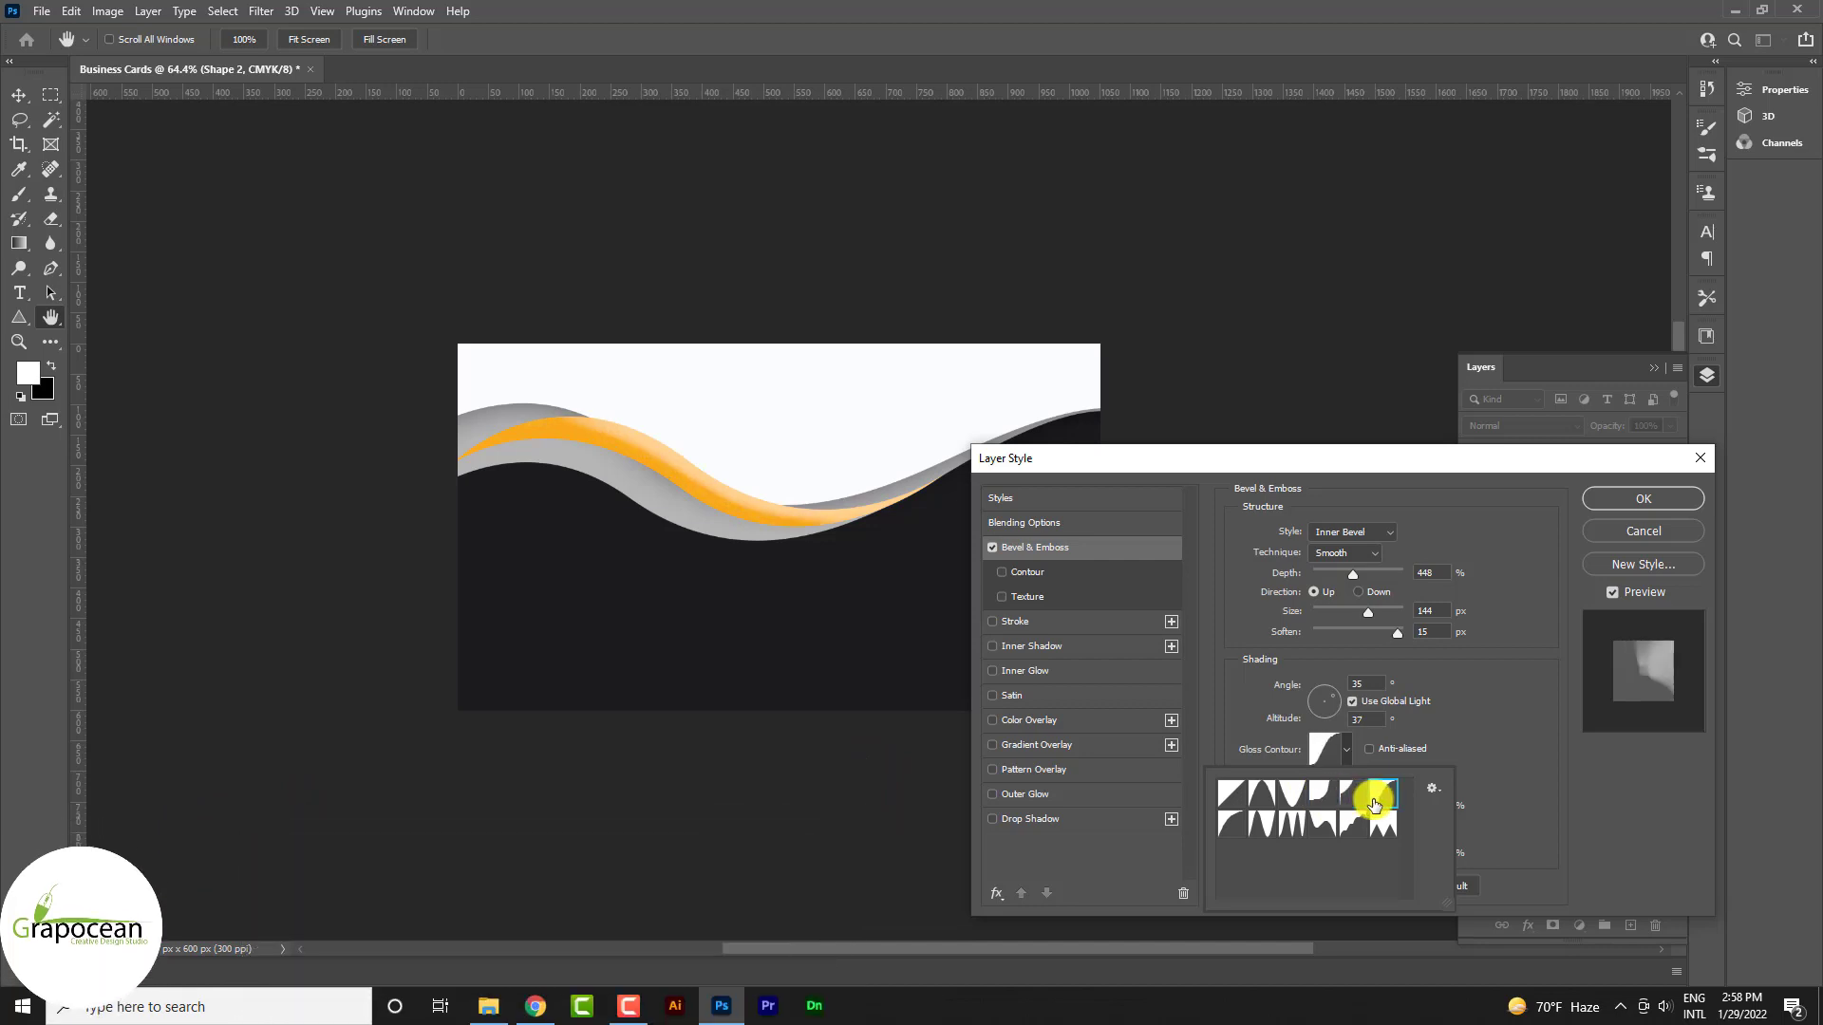
left_click(1320, 799)
left_click(1293, 797)
left_click(1266, 798)
left_click(1237, 797)
left_click(1254, 799)
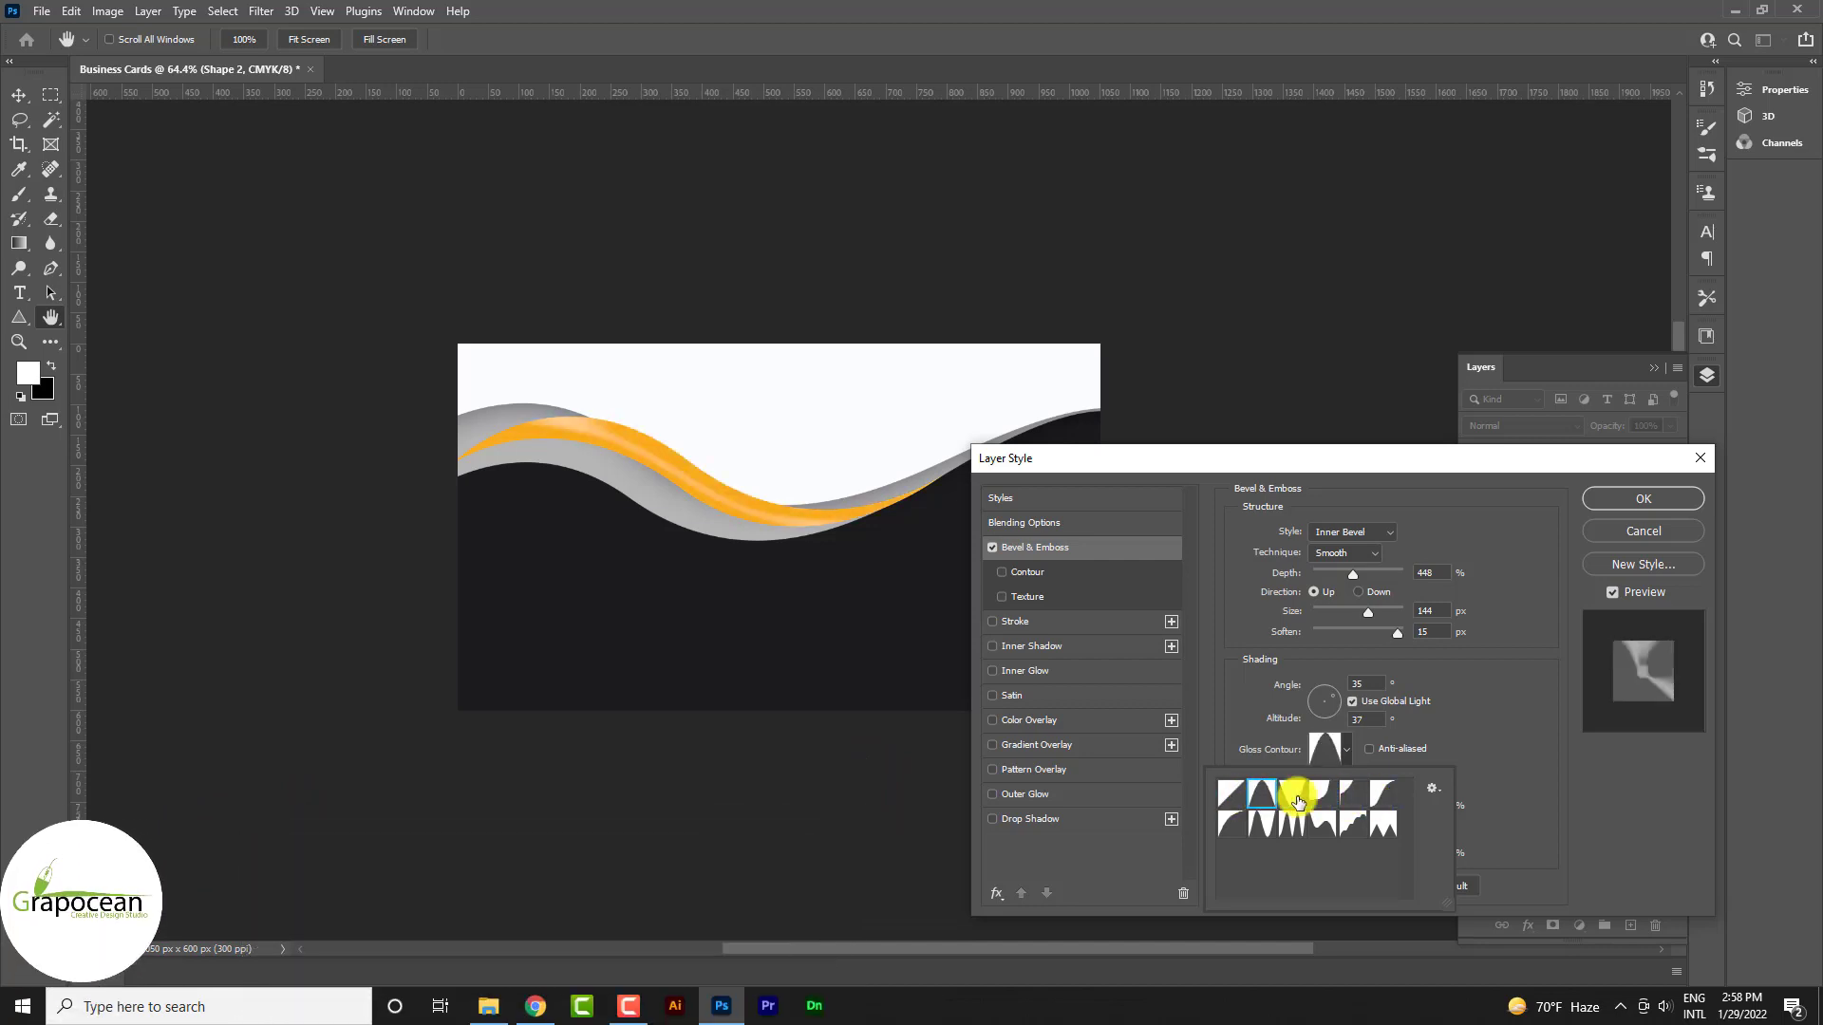
left_click(1639, 499)
left_click(1576, 607)
right_click(1579, 608)
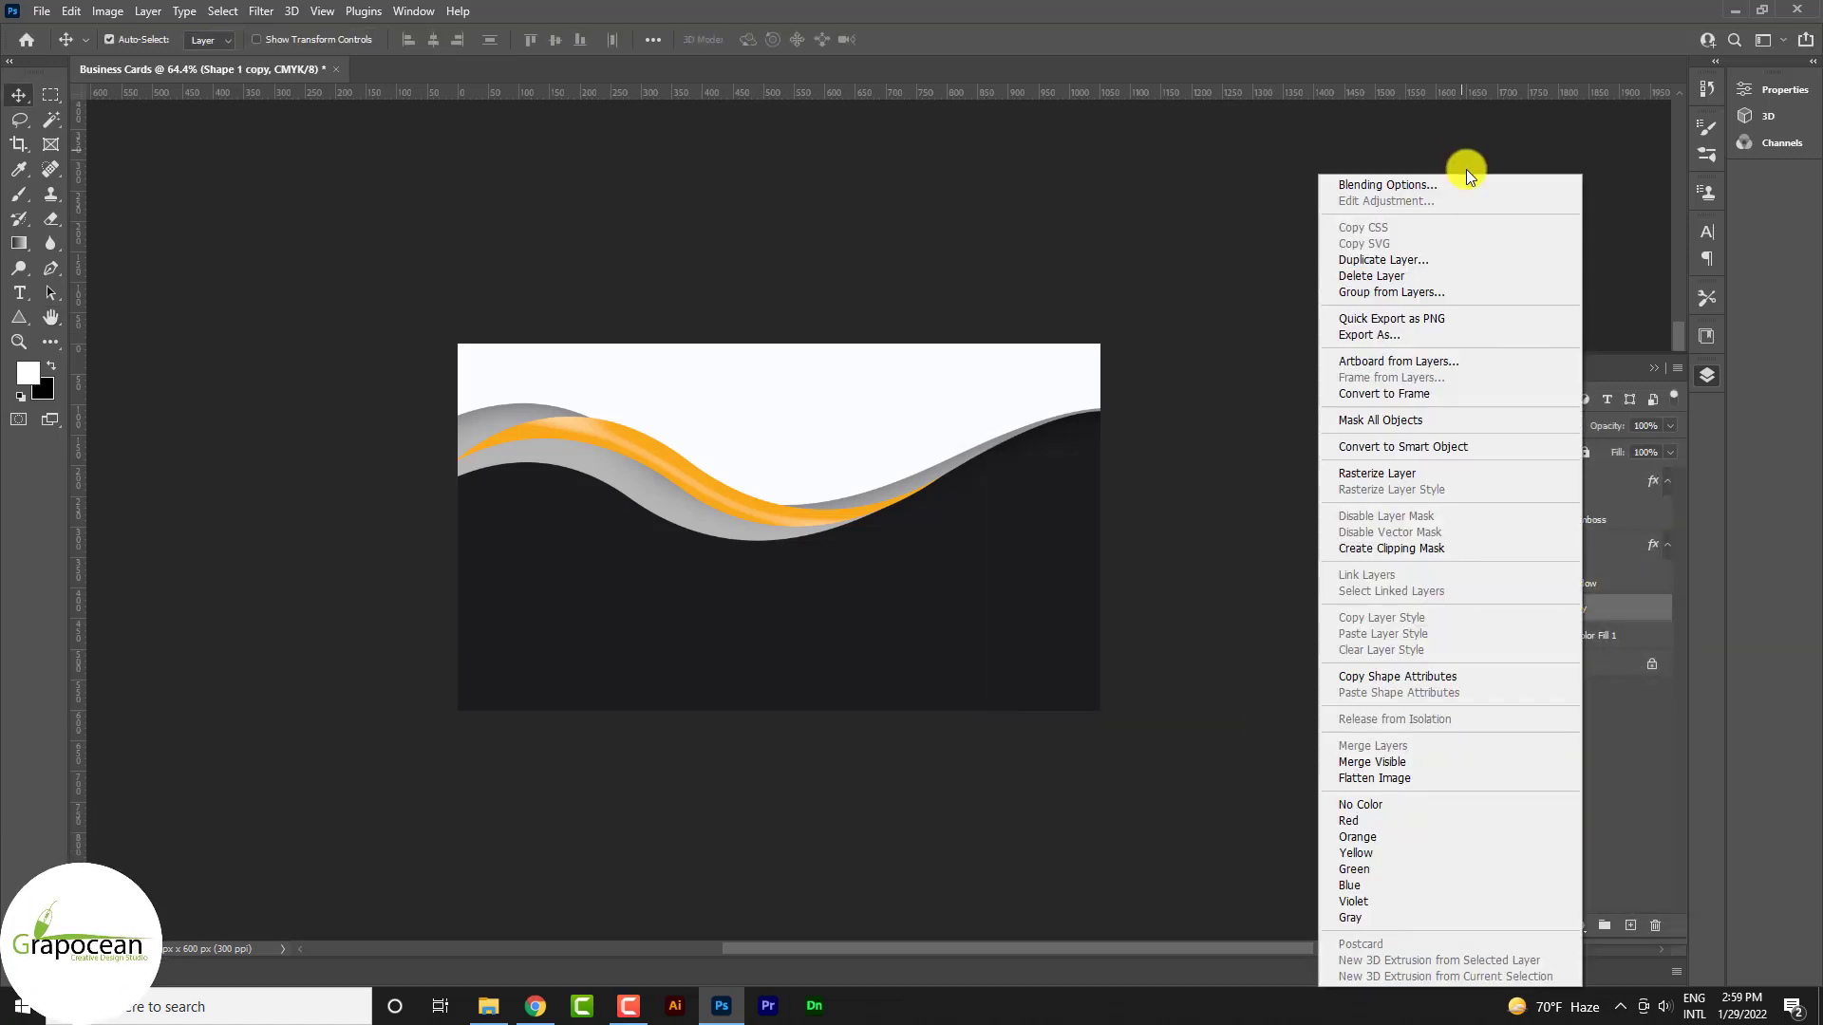
Add a 100% opacity drop shadow at 6 px distance to the Shape 1 copy wave
left_click(1466, 184)
left_click(1061, 817)
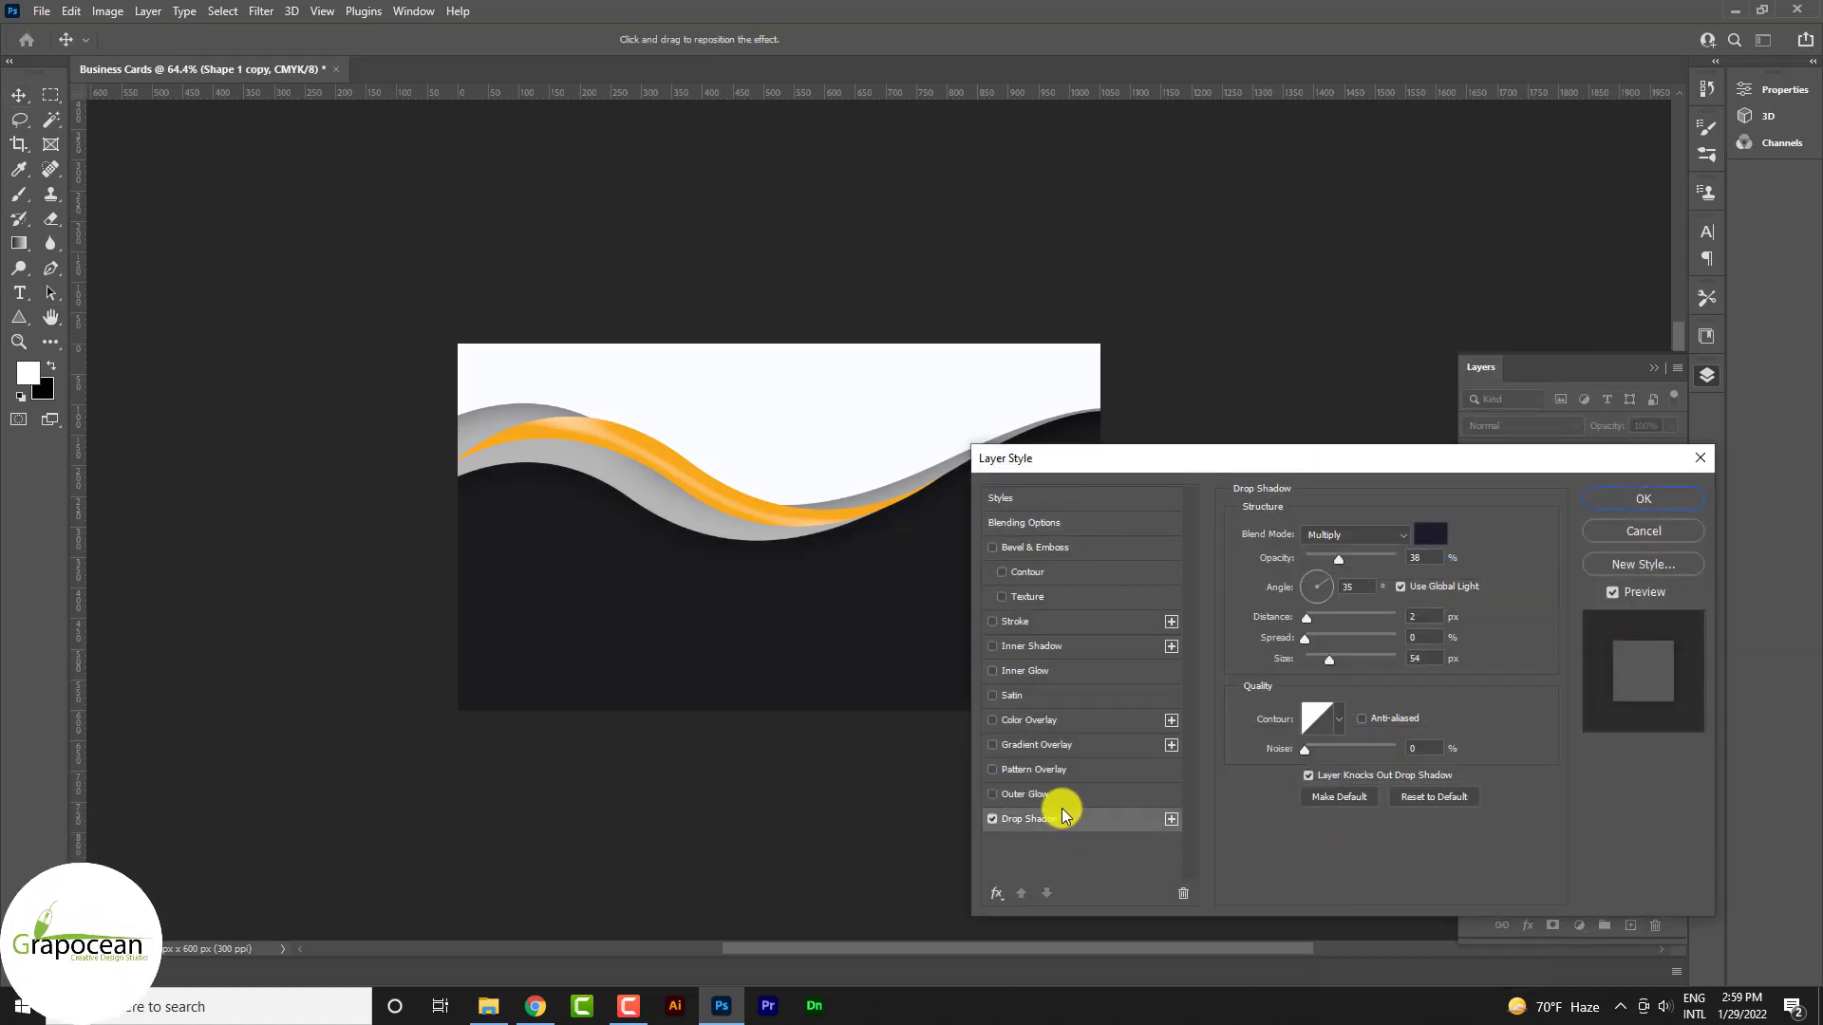
left_click_drag(1399, 563, 1447, 567)
left_click_drag(1320, 627, 1314, 639)
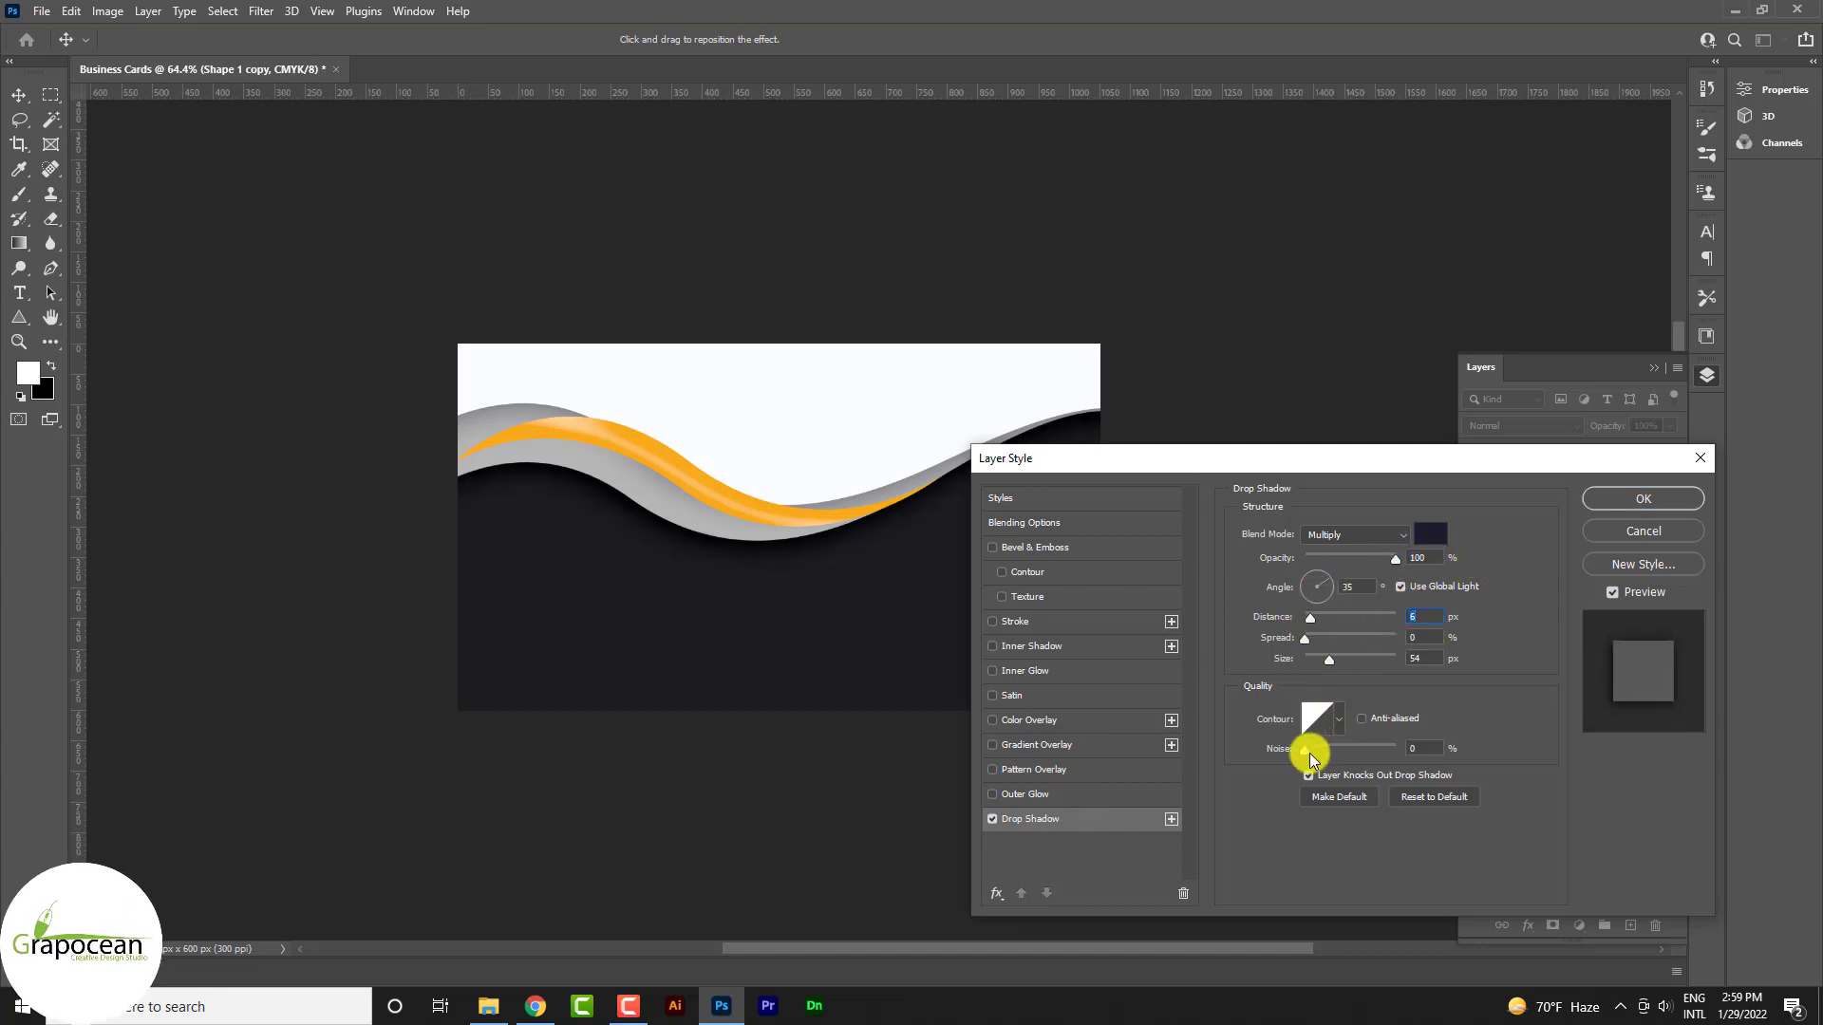
left_click(1644, 498)
right_click(1625, 547)
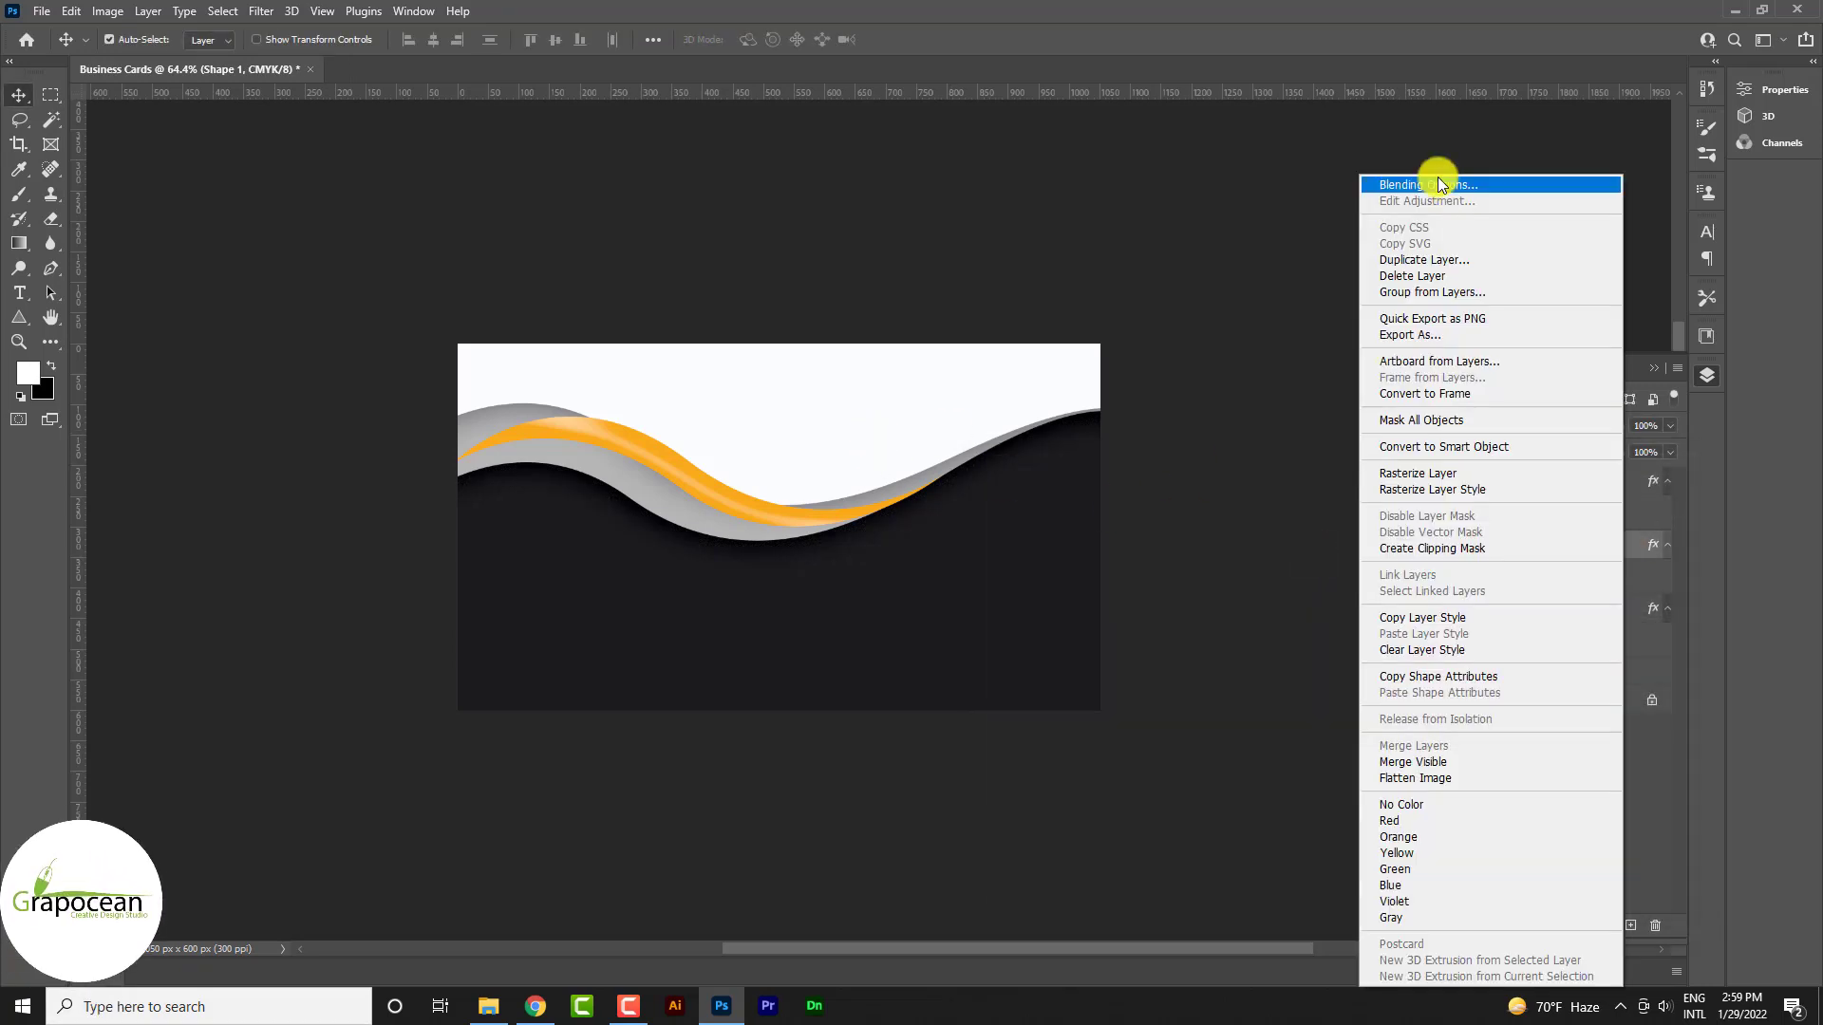
Enable Bevel & Emboss on Shape 1 with a light grey shadow colour sampled from the card
left_click(1439, 182)
right_click(1605, 545)
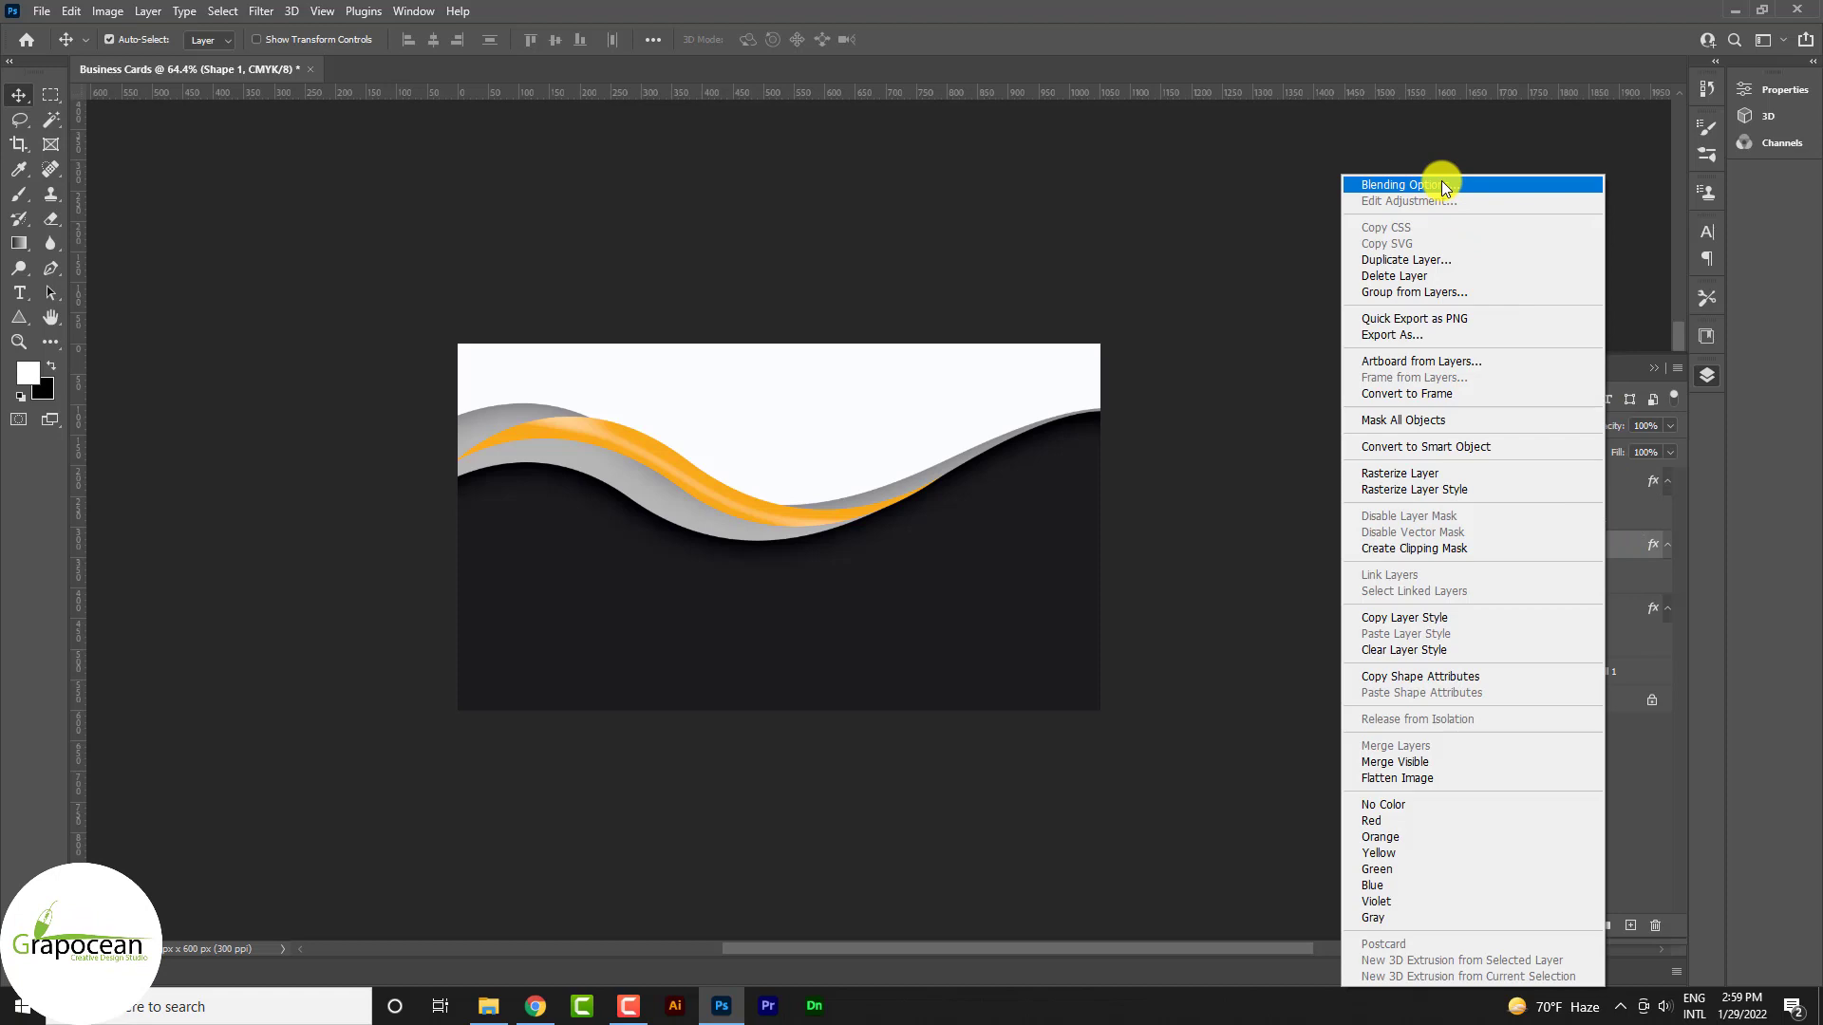
left_click(1441, 185)
left_click(1061, 549)
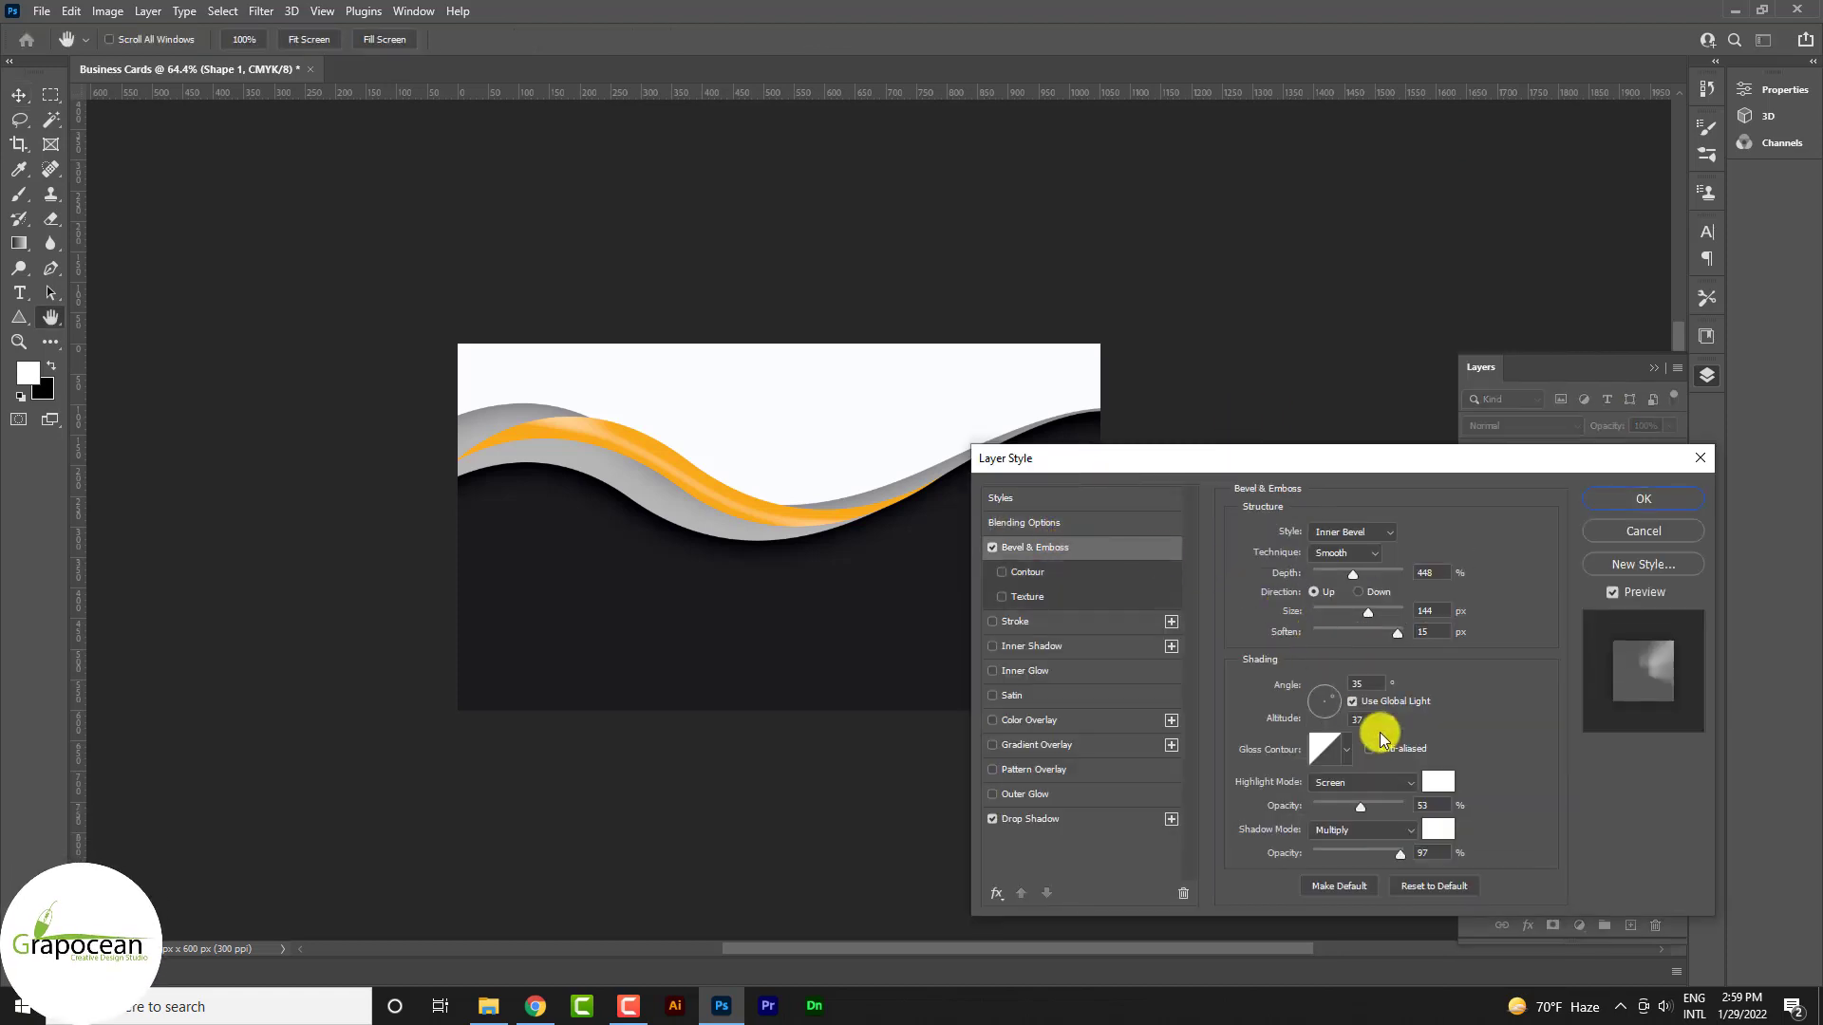
left_click_drag(1369, 614, 1270, 622)
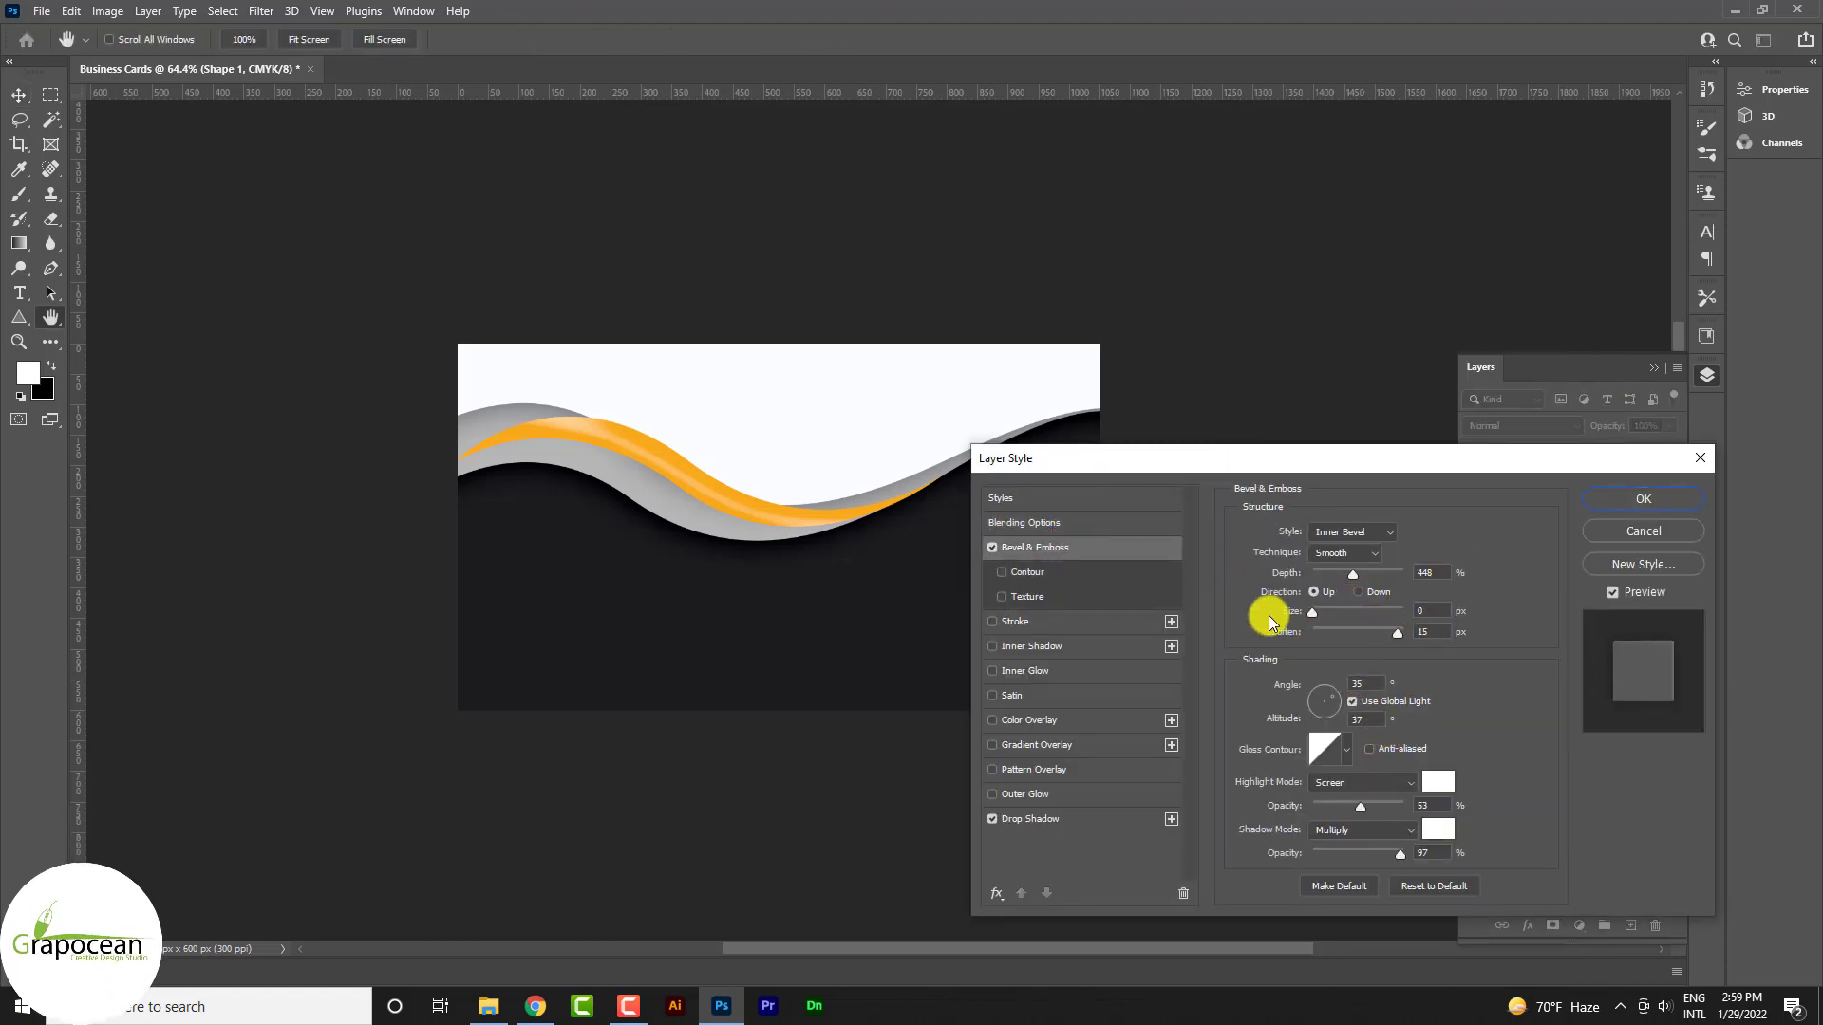
left_click(1437, 828)
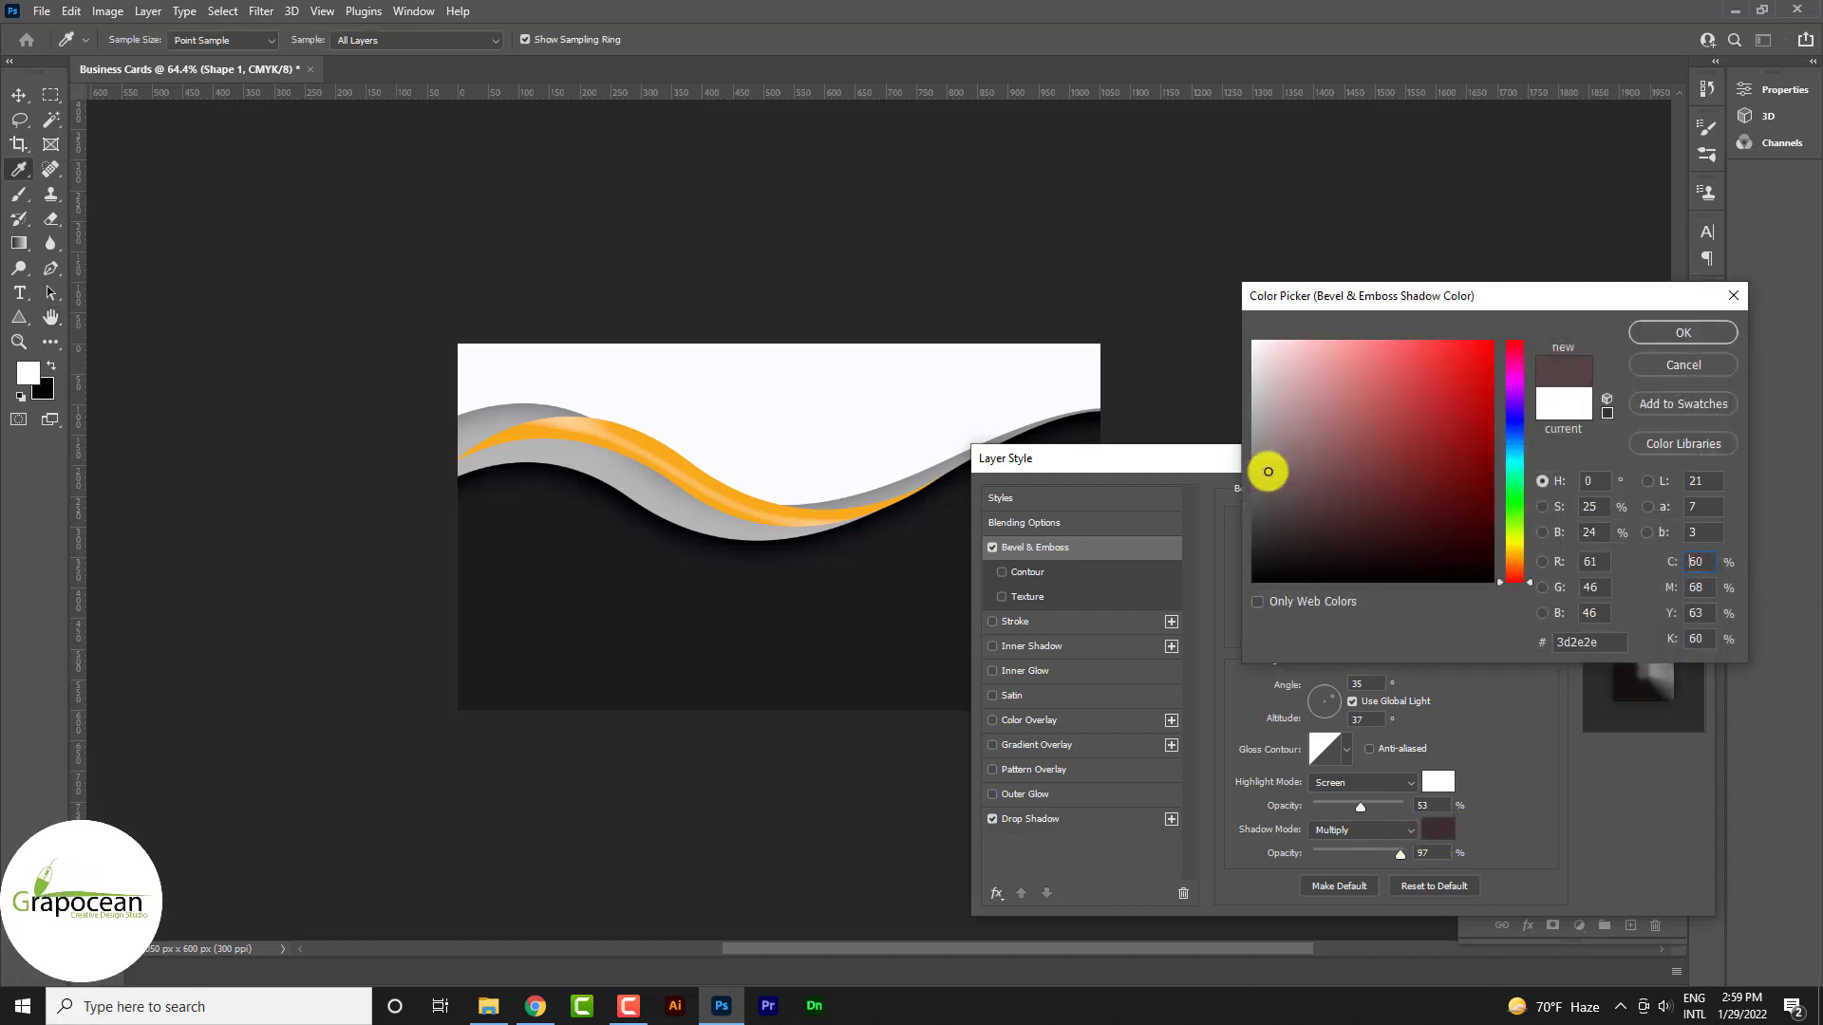
left_click(1099, 412)
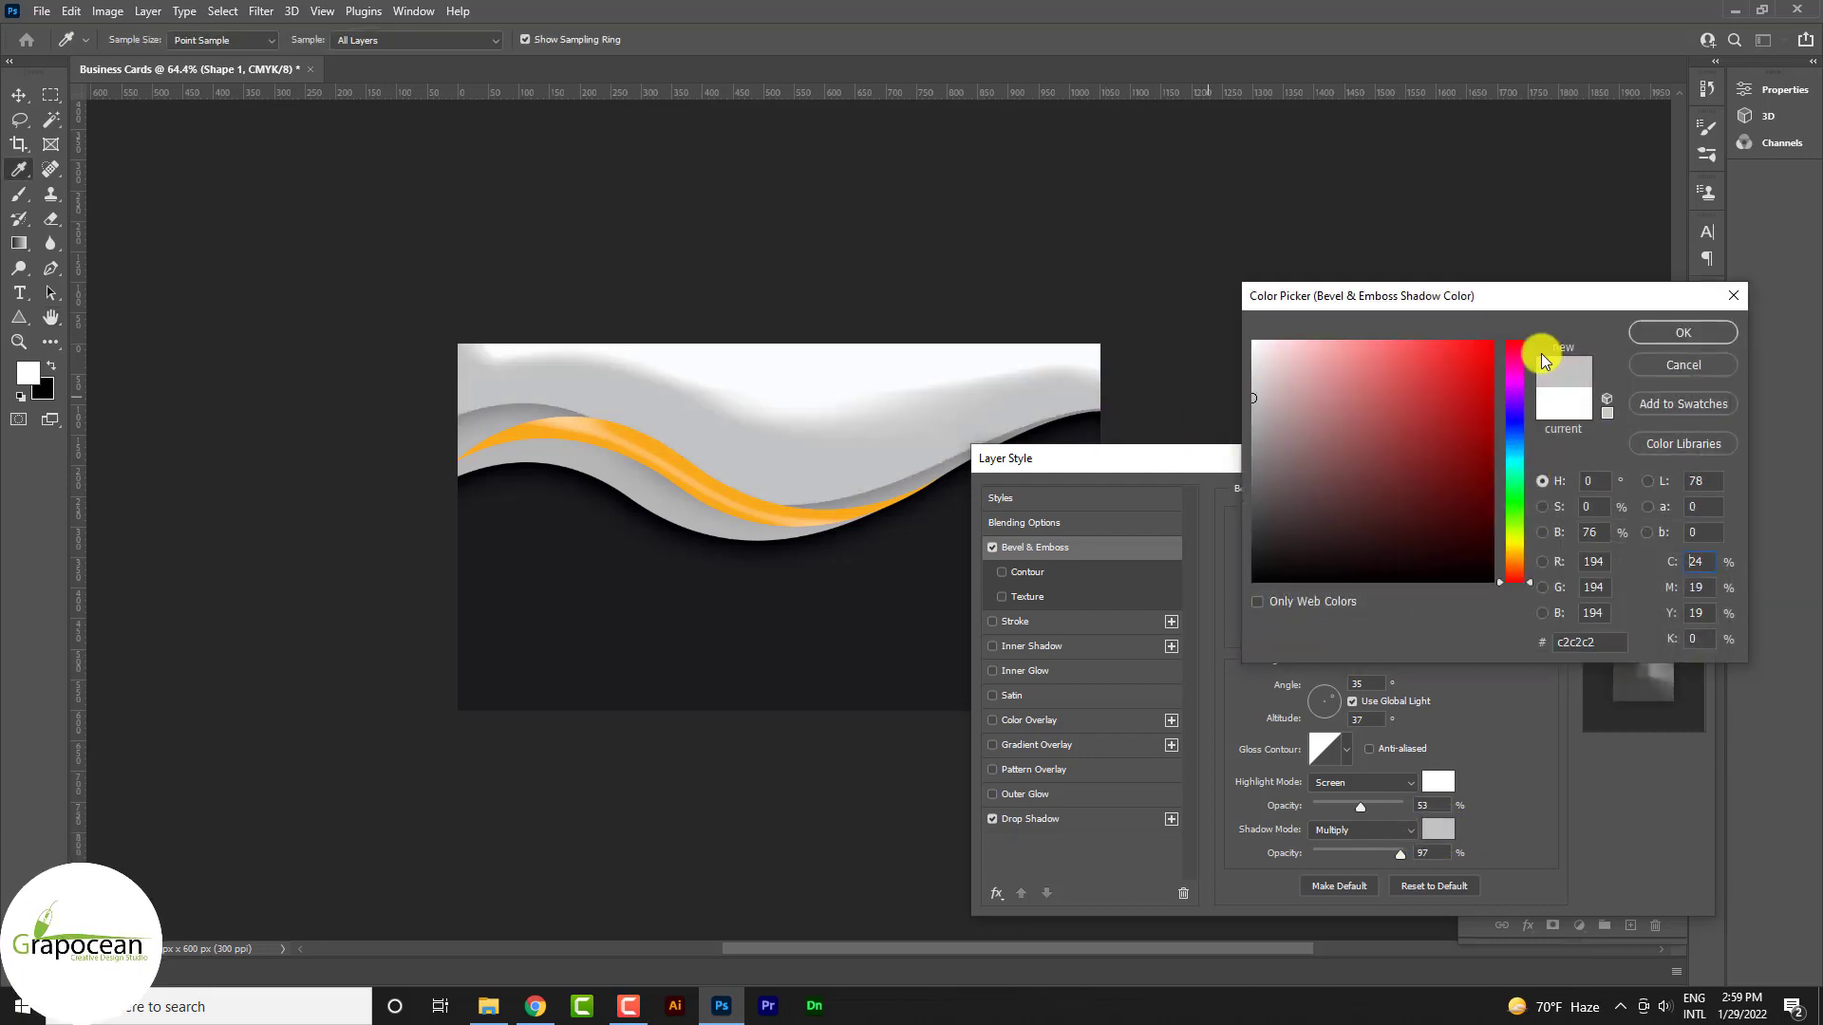
left_click(1705, 335)
Set the bevel to 92 px size, 16 px soften, 126% depth, lit at 85° angle, 37 altitude
left_click(1370, 617)
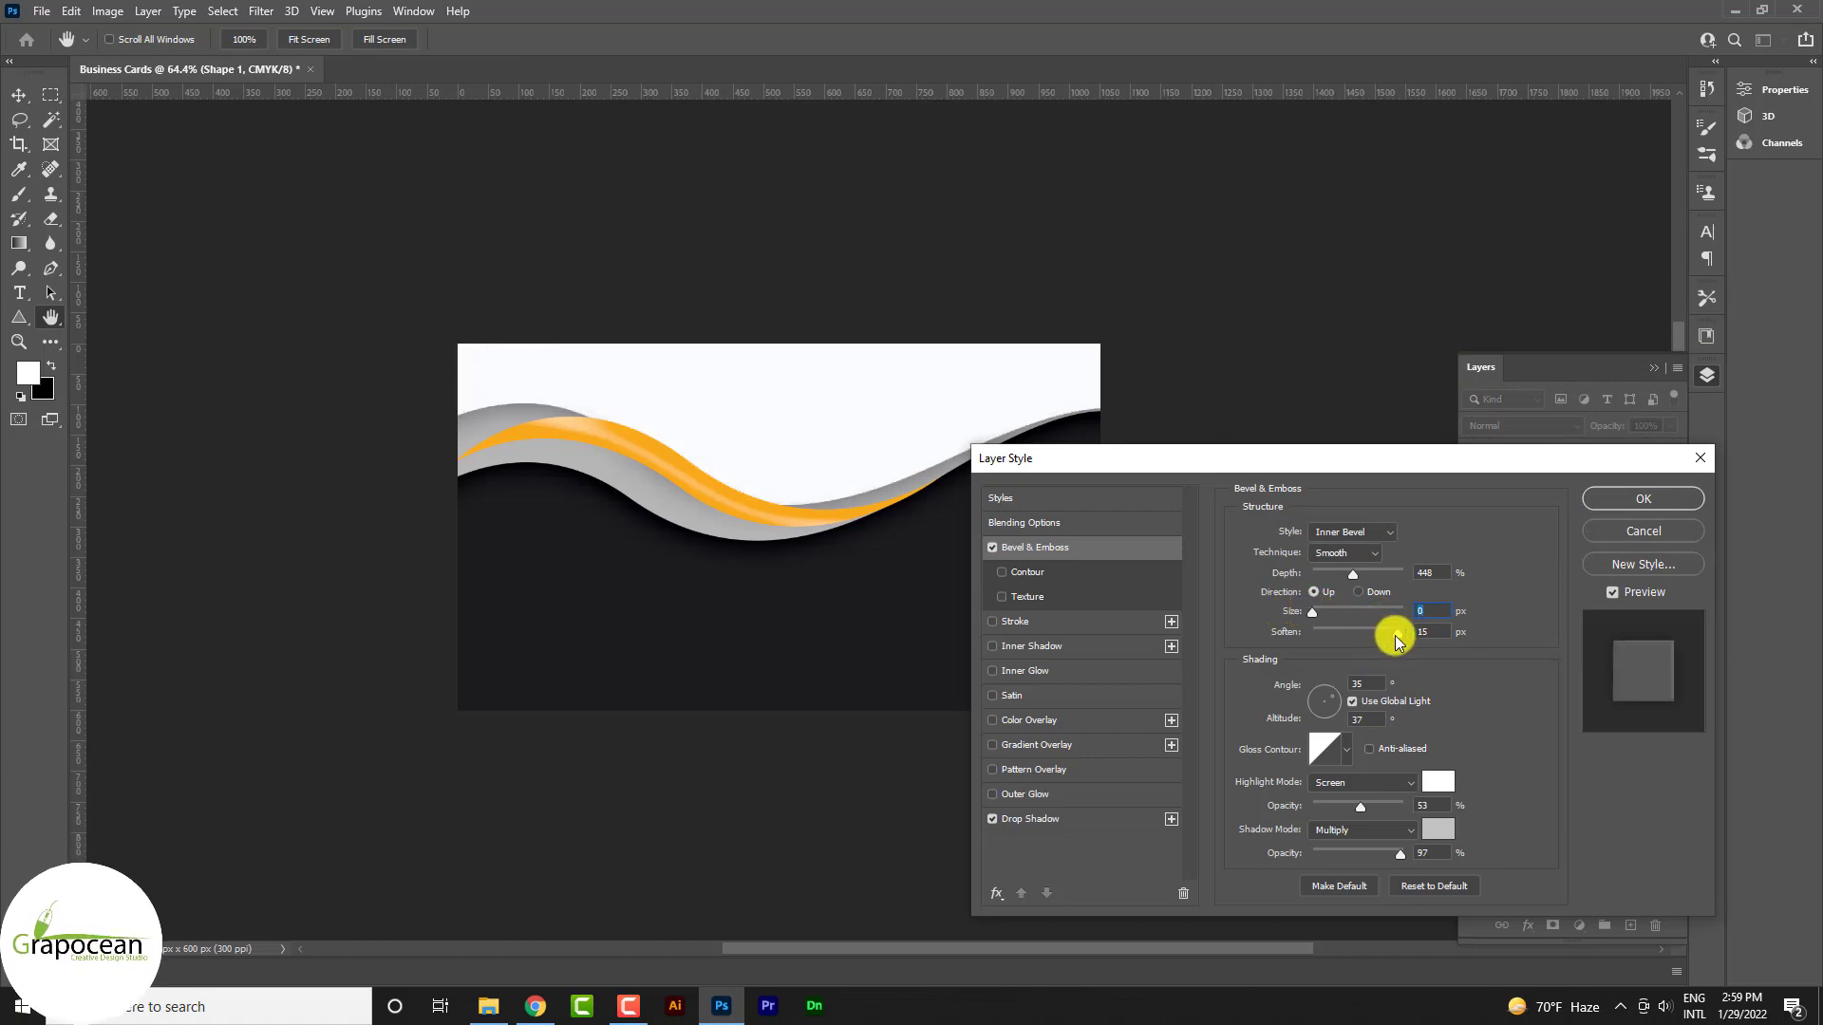
left_click_drag(1325, 617, 1354, 619)
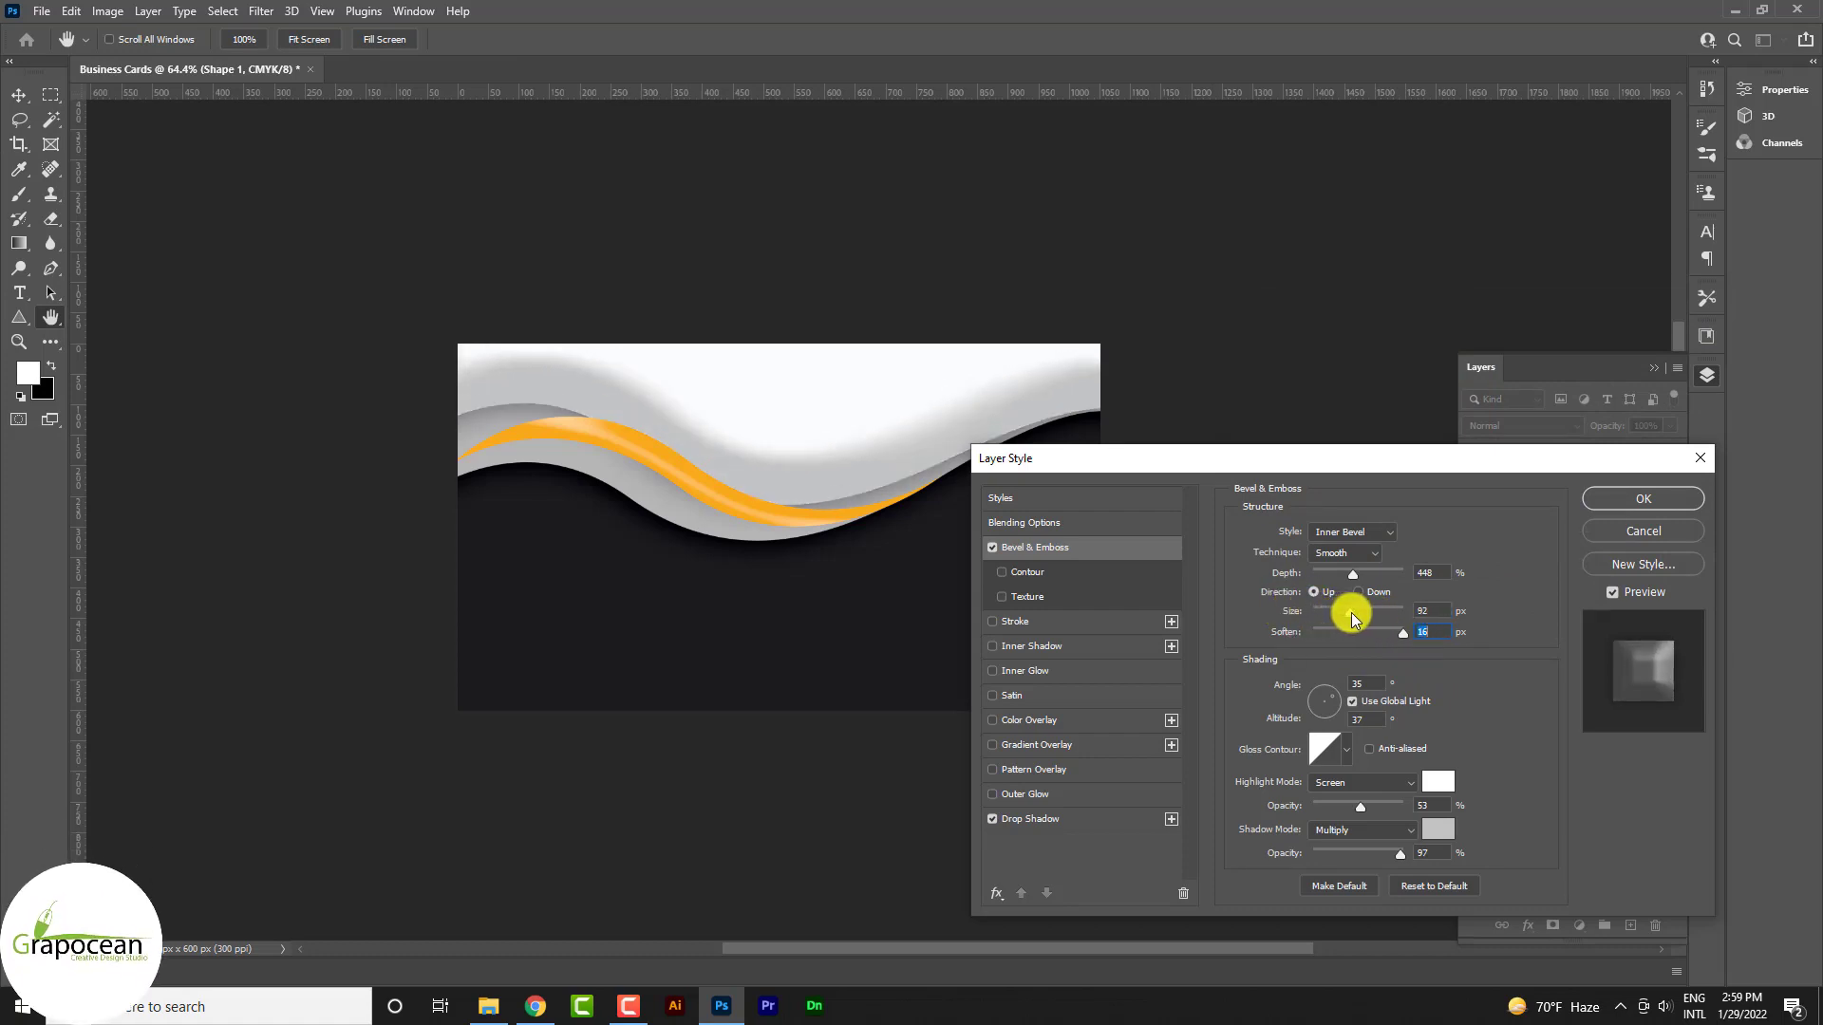
left_click(1326, 698)
mouse_move(1326, 717)
left_mouse_down()
mouse_move(1331, 682)
mouse_move(1328, 701)
left_mouse_up()
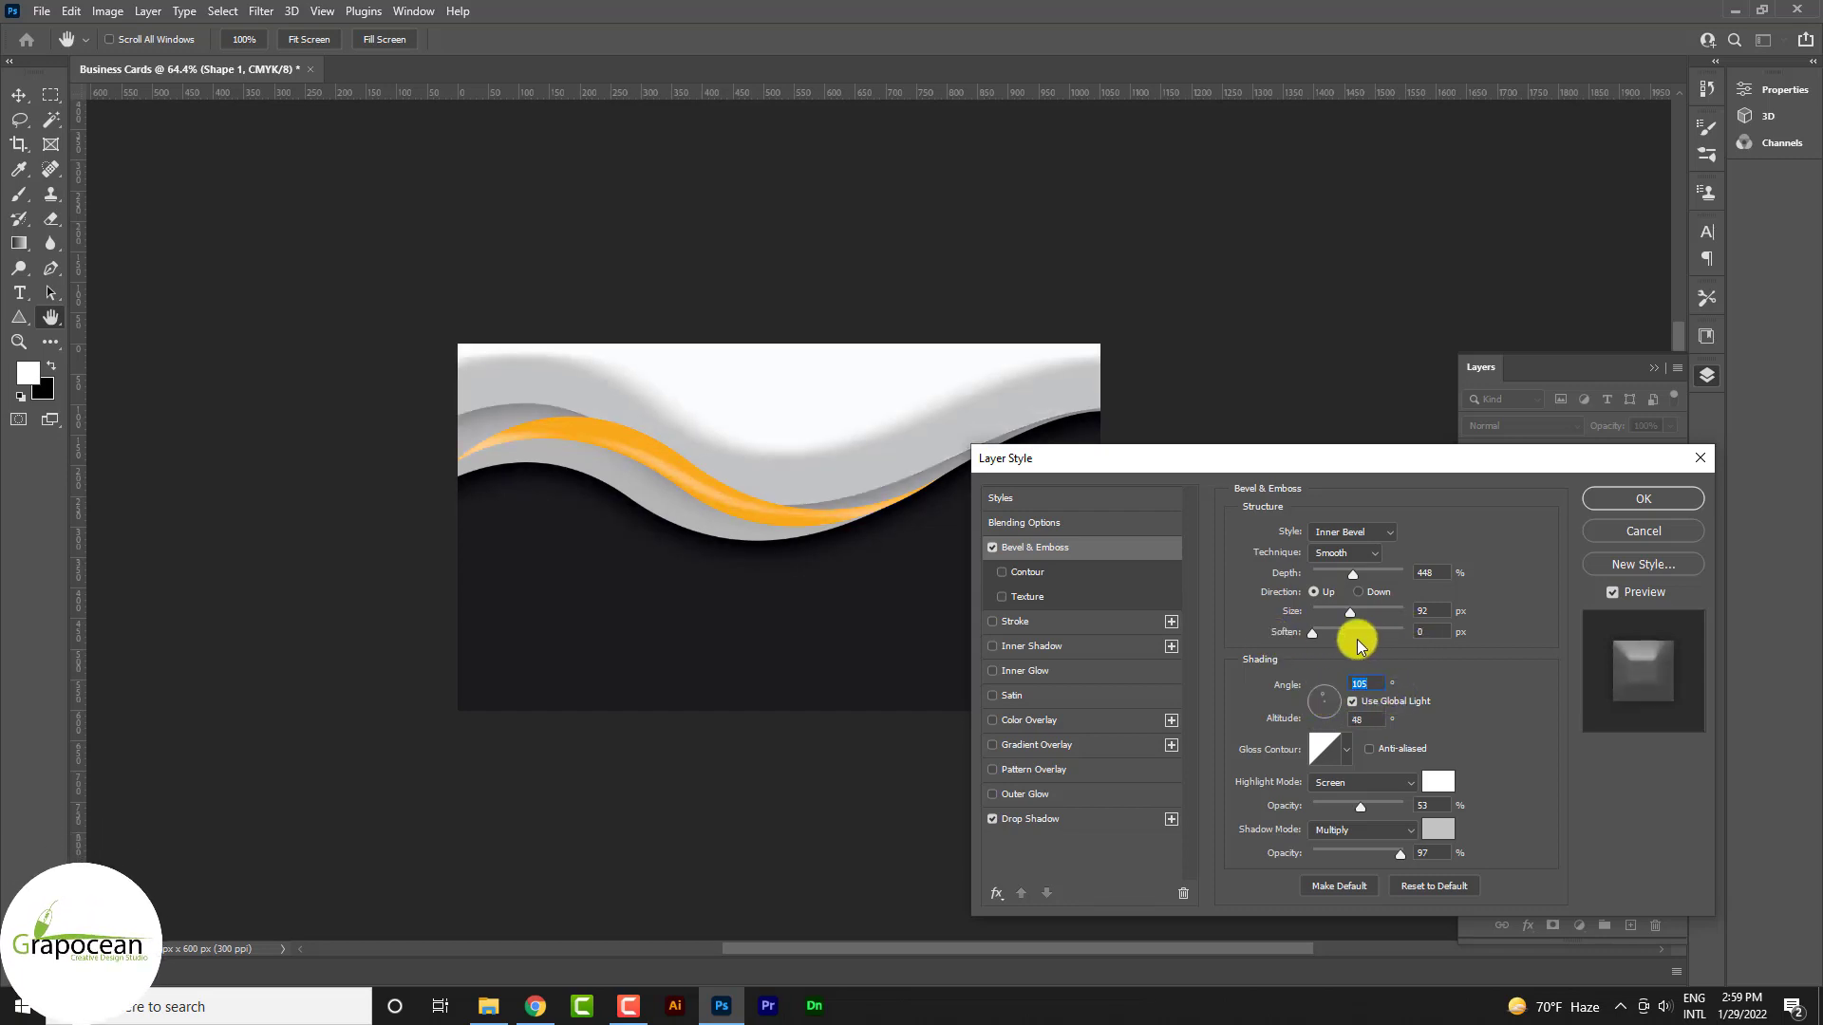
left_click(1361, 636)
mouse_move(1397, 854)
left_mouse_down()
mouse_move(1302, 844)
mouse_move(1429, 804)
mouse_move(1310, 802)
left_mouse_up()
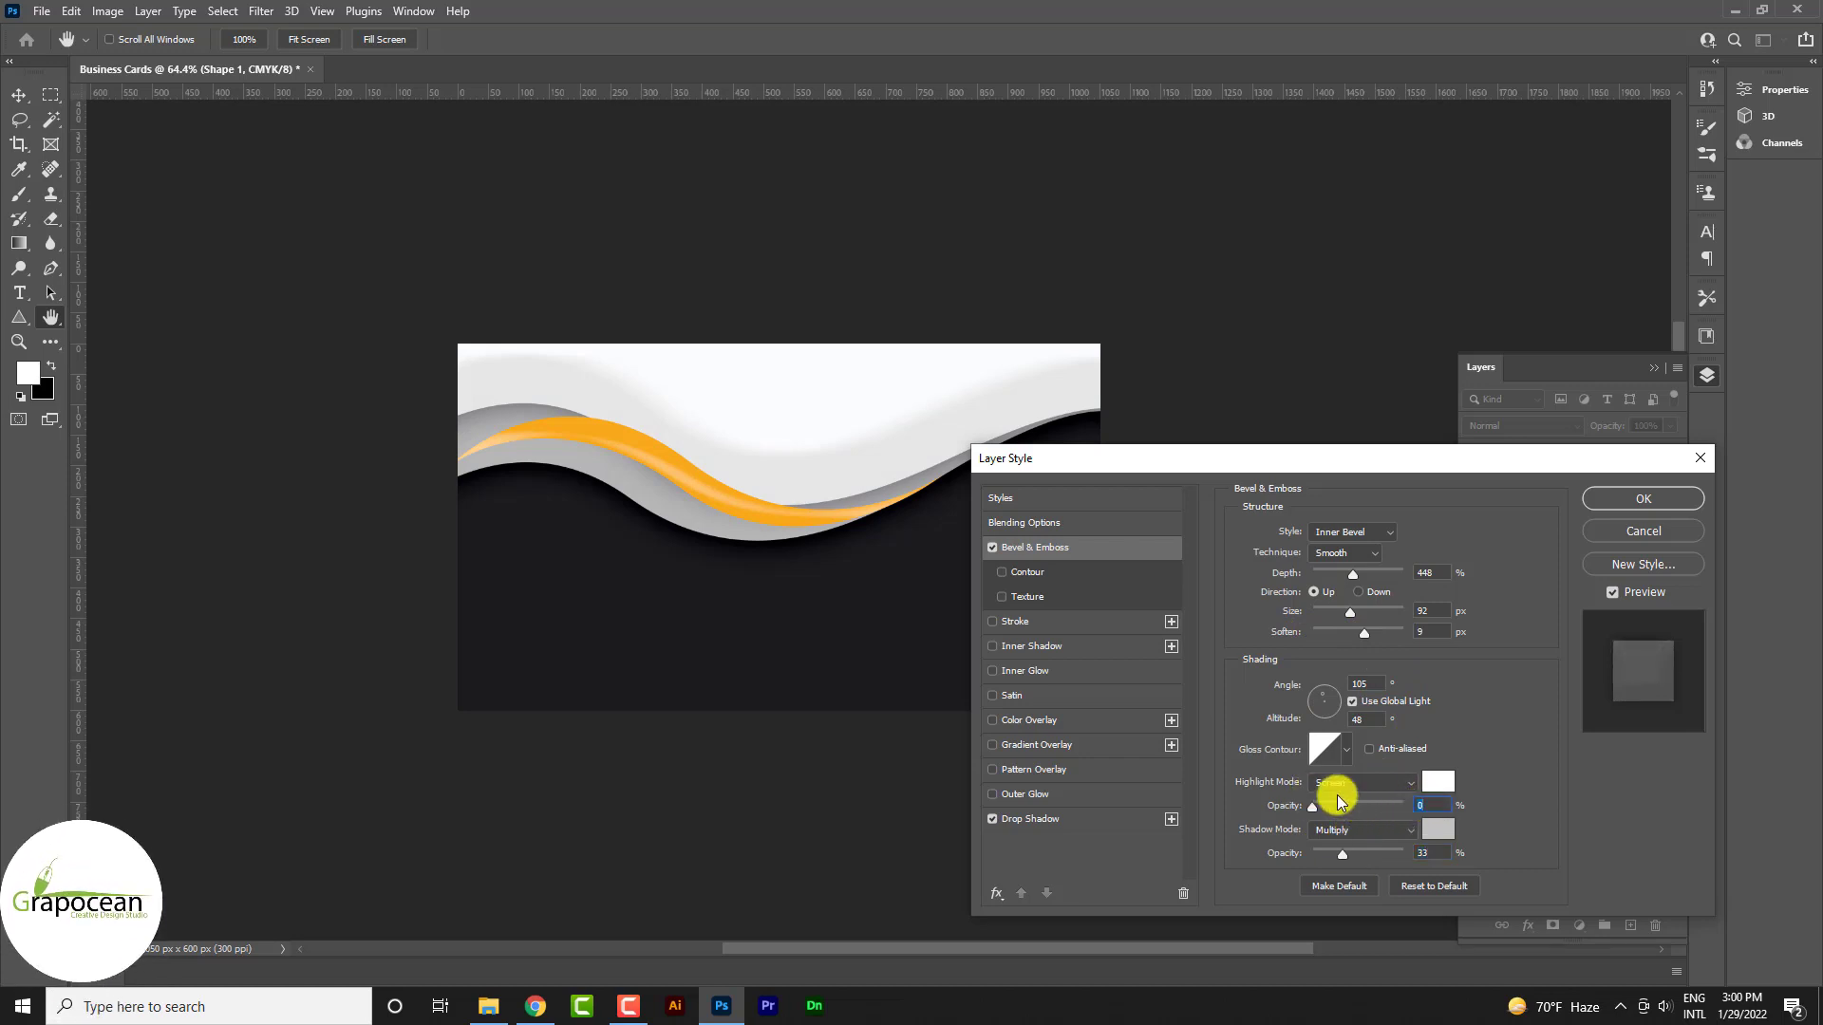
mouse_move(1353, 805)
left_mouse_down()
mouse_move(1404, 812)
mouse_move(1388, 818)
mouse_move(1409, 822)
mouse_move(1418, 864)
mouse_move(1355, 862)
mouse_move(1308, 811)
mouse_move(1380, 807)
left_mouse_up()
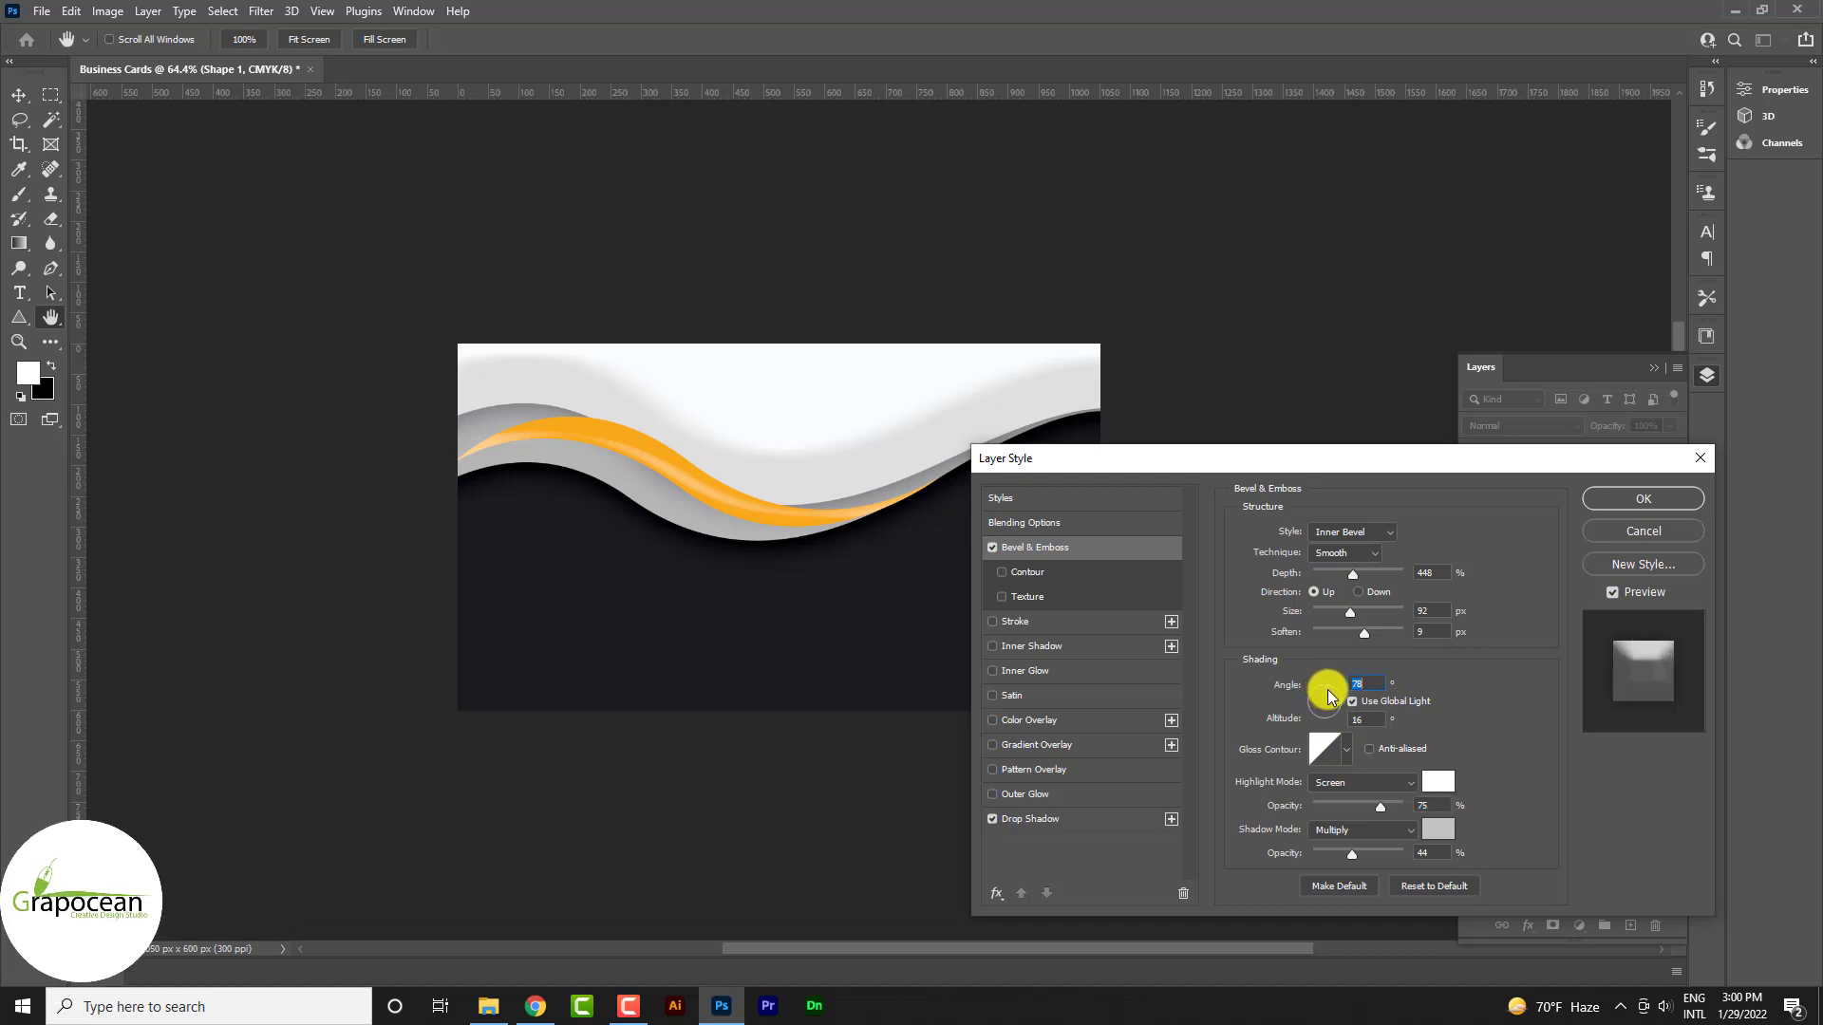
left_click_drag(1327, 691, 1325, 697)
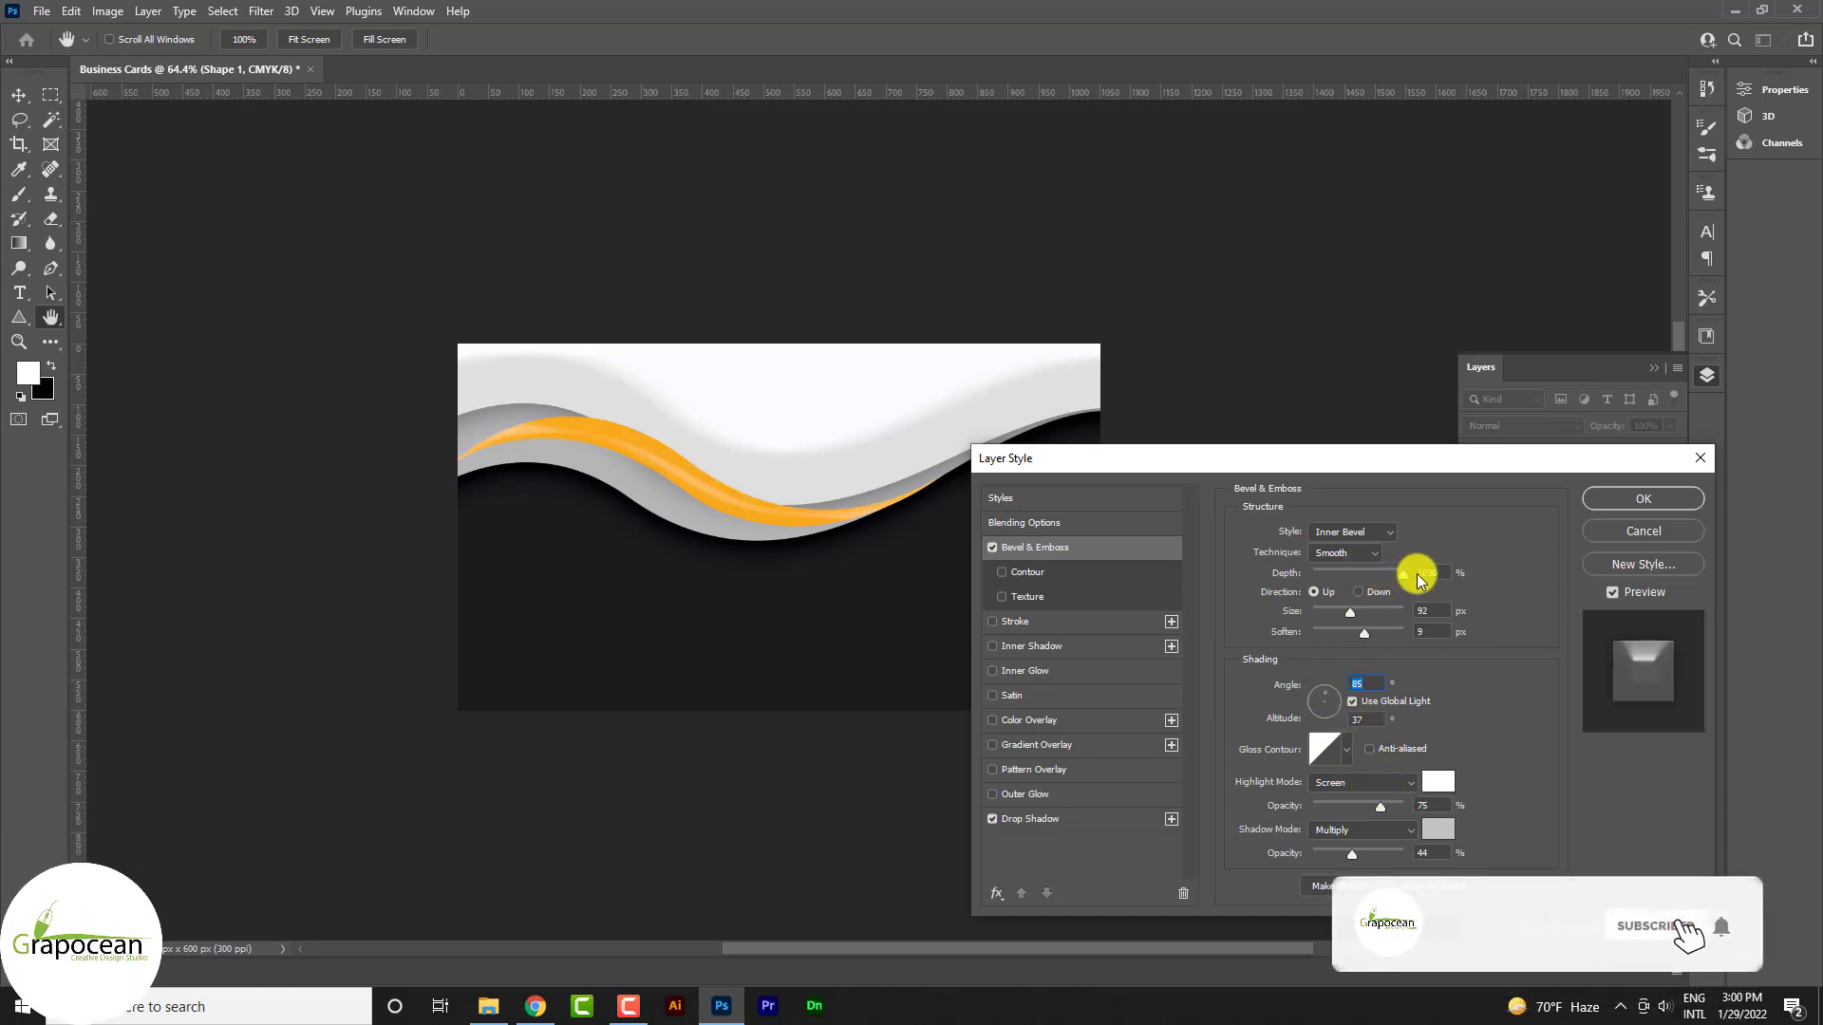
left_click_drag(1416, 573, 1400, 630)
left_click(1654, 499)
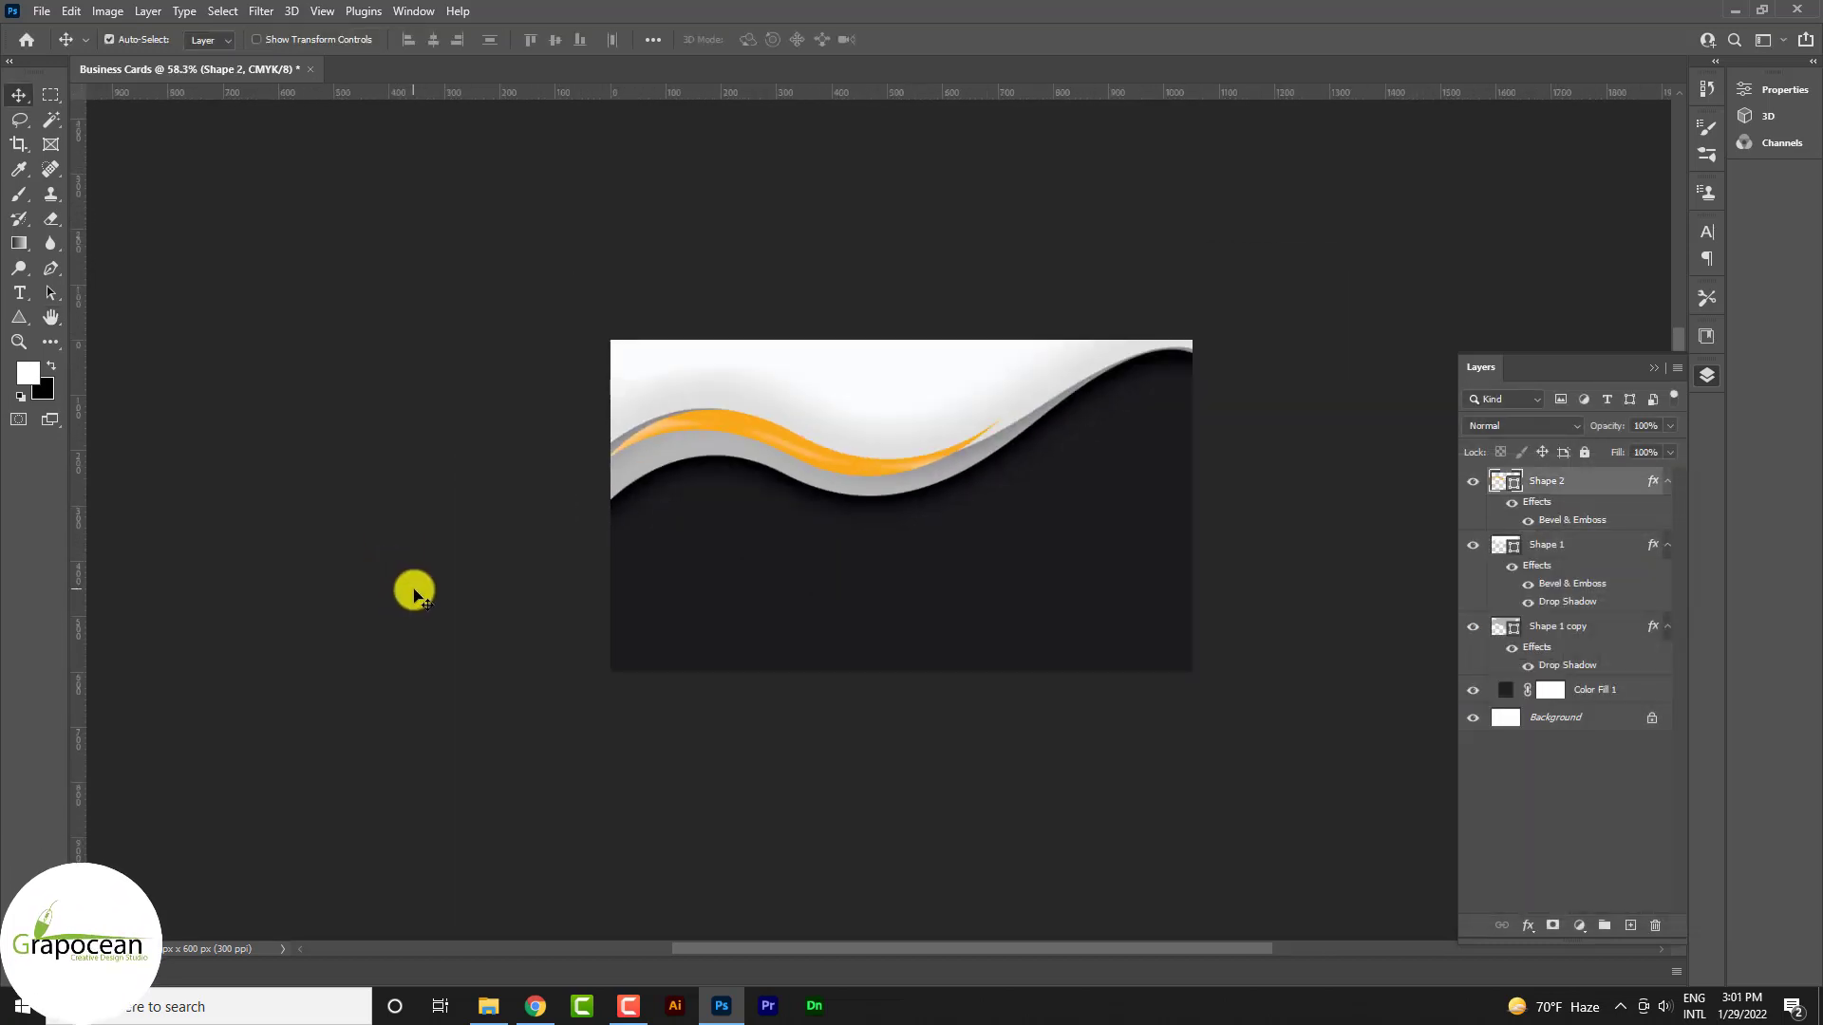
Duplicate the orange wave Shape 2, enlarge the copy to about 145%, and shift it up-right
left_click_drag(1624, 508, 1630, 925)
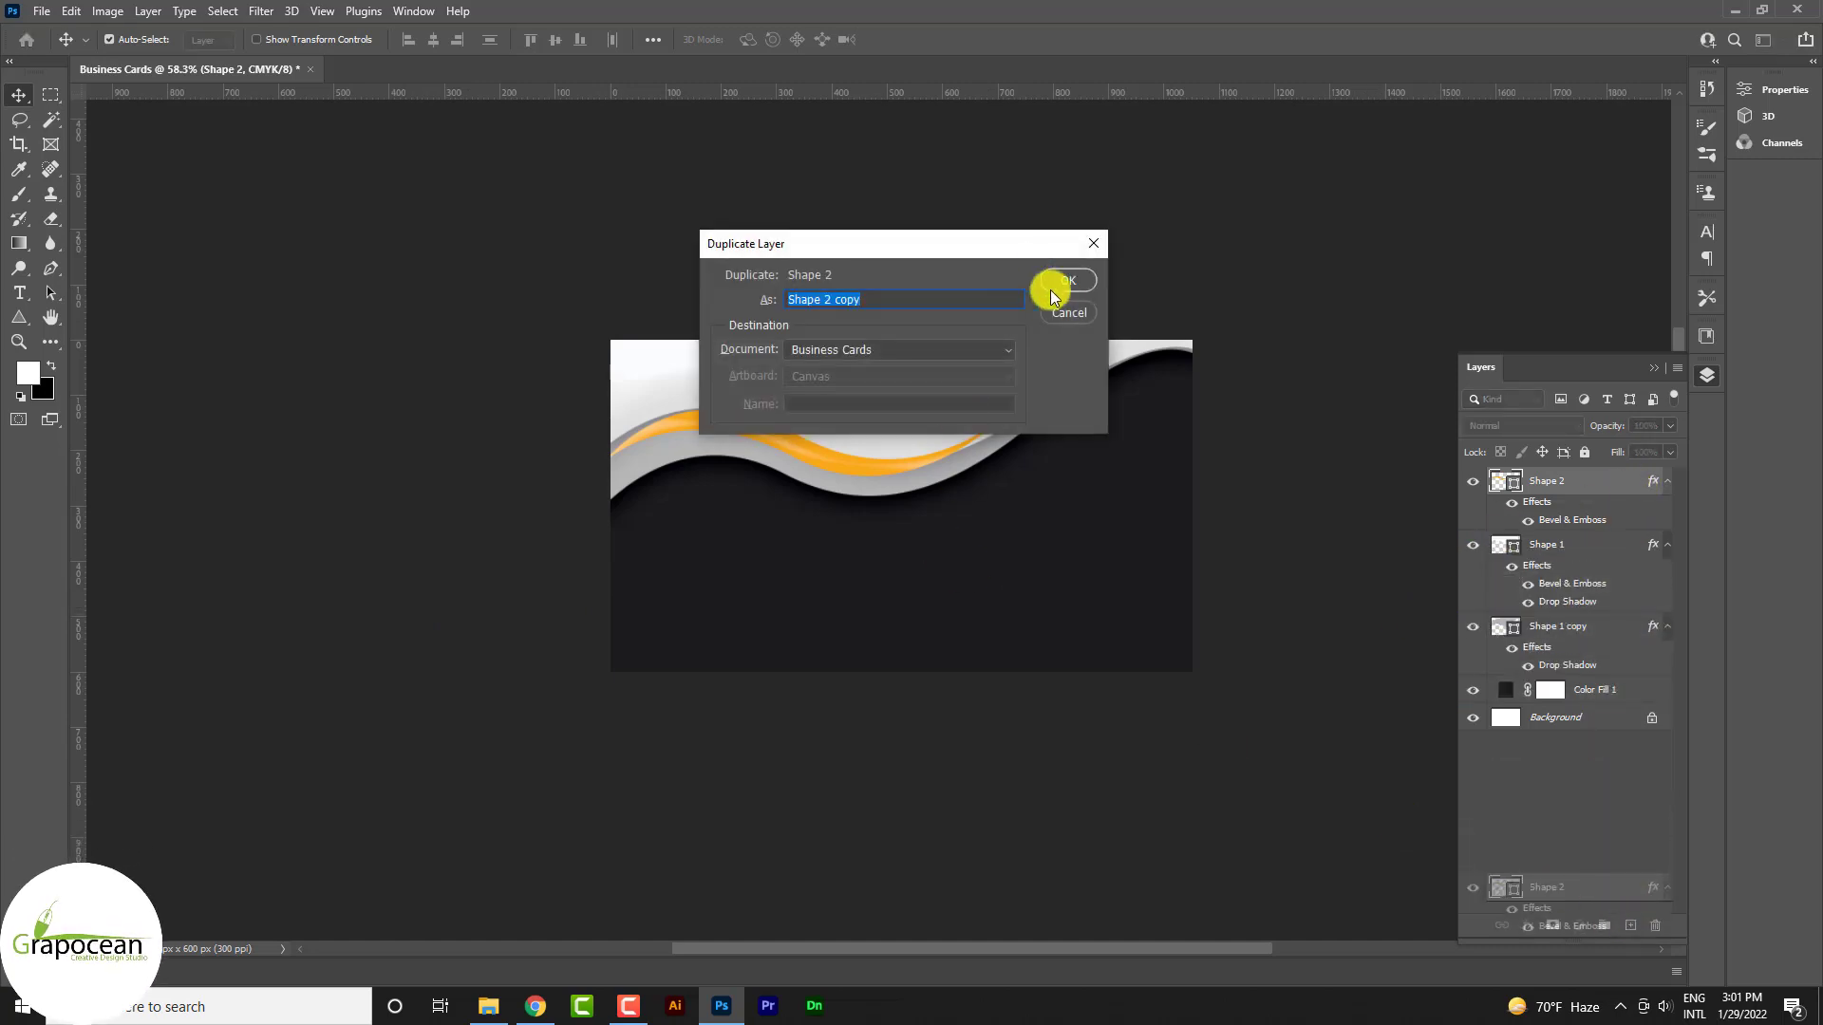
left_click(1050, 286)
scroll(909, 456, "up", 5)
scroll(674, 487, "down", 6)
key("ctrl+z")
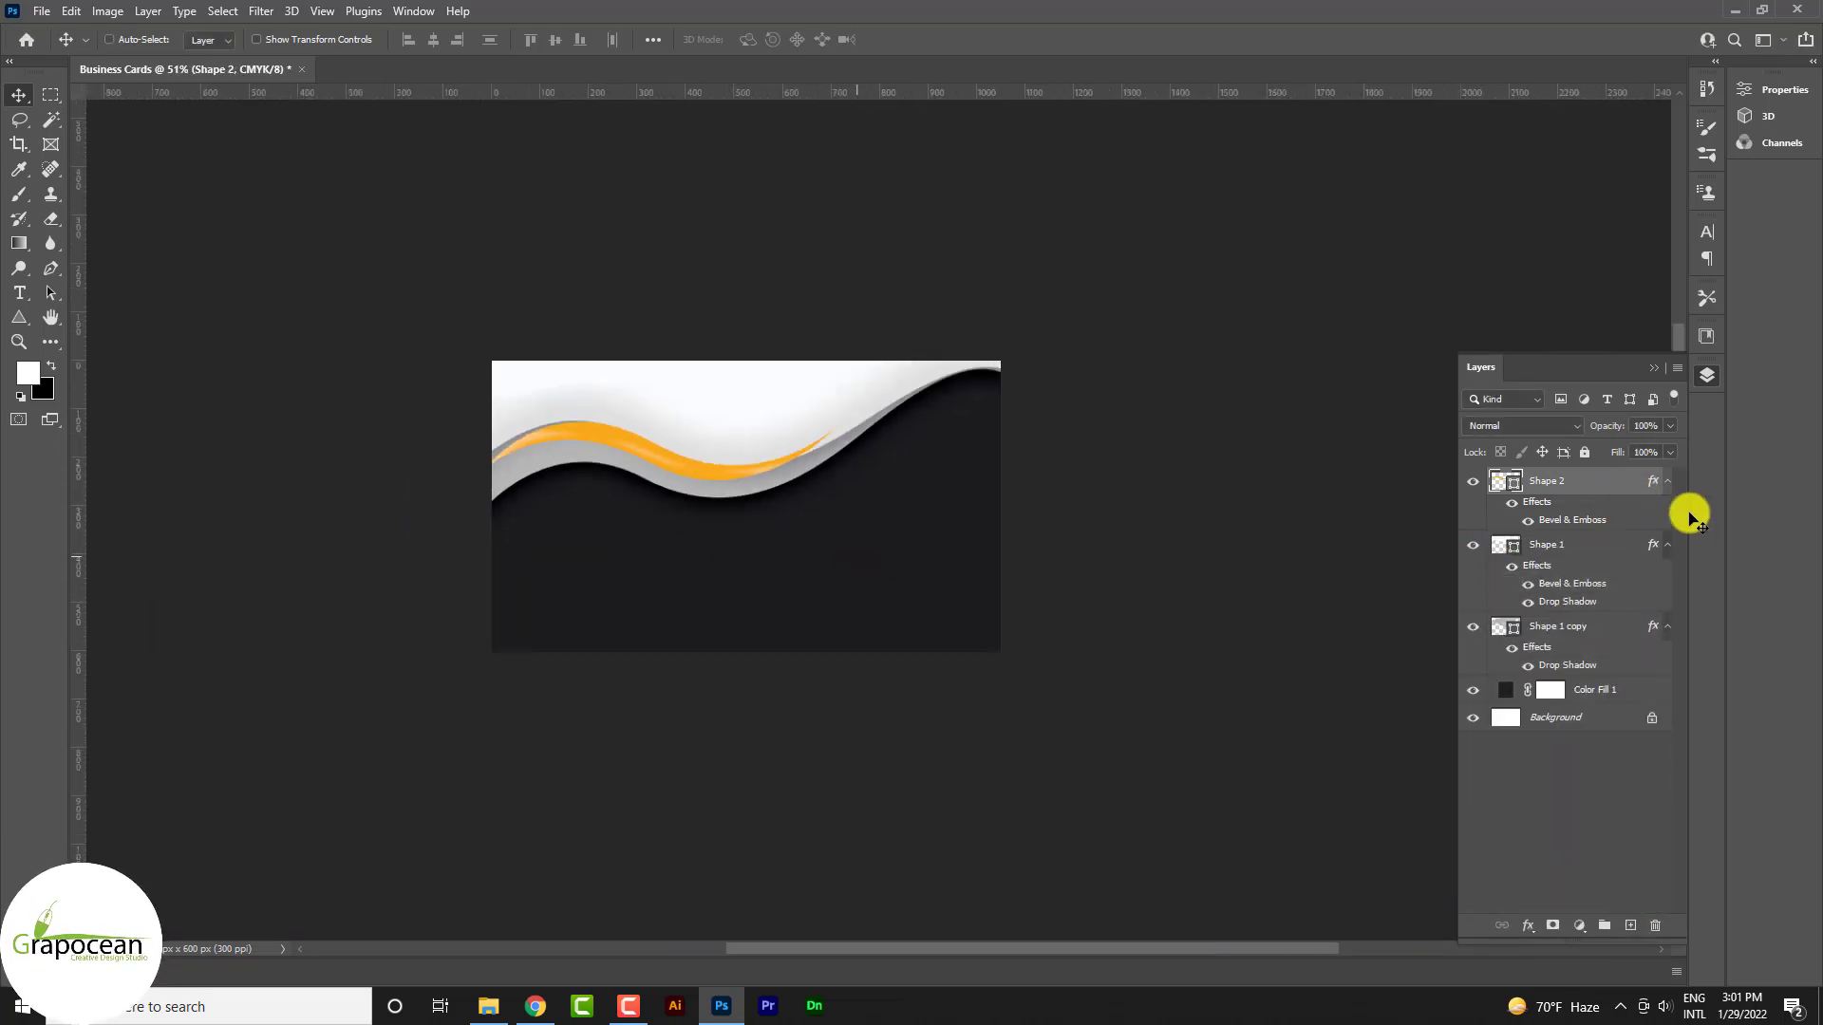
left_click_drag(1628, 663, 1627, 925)
key("ctrl+t")
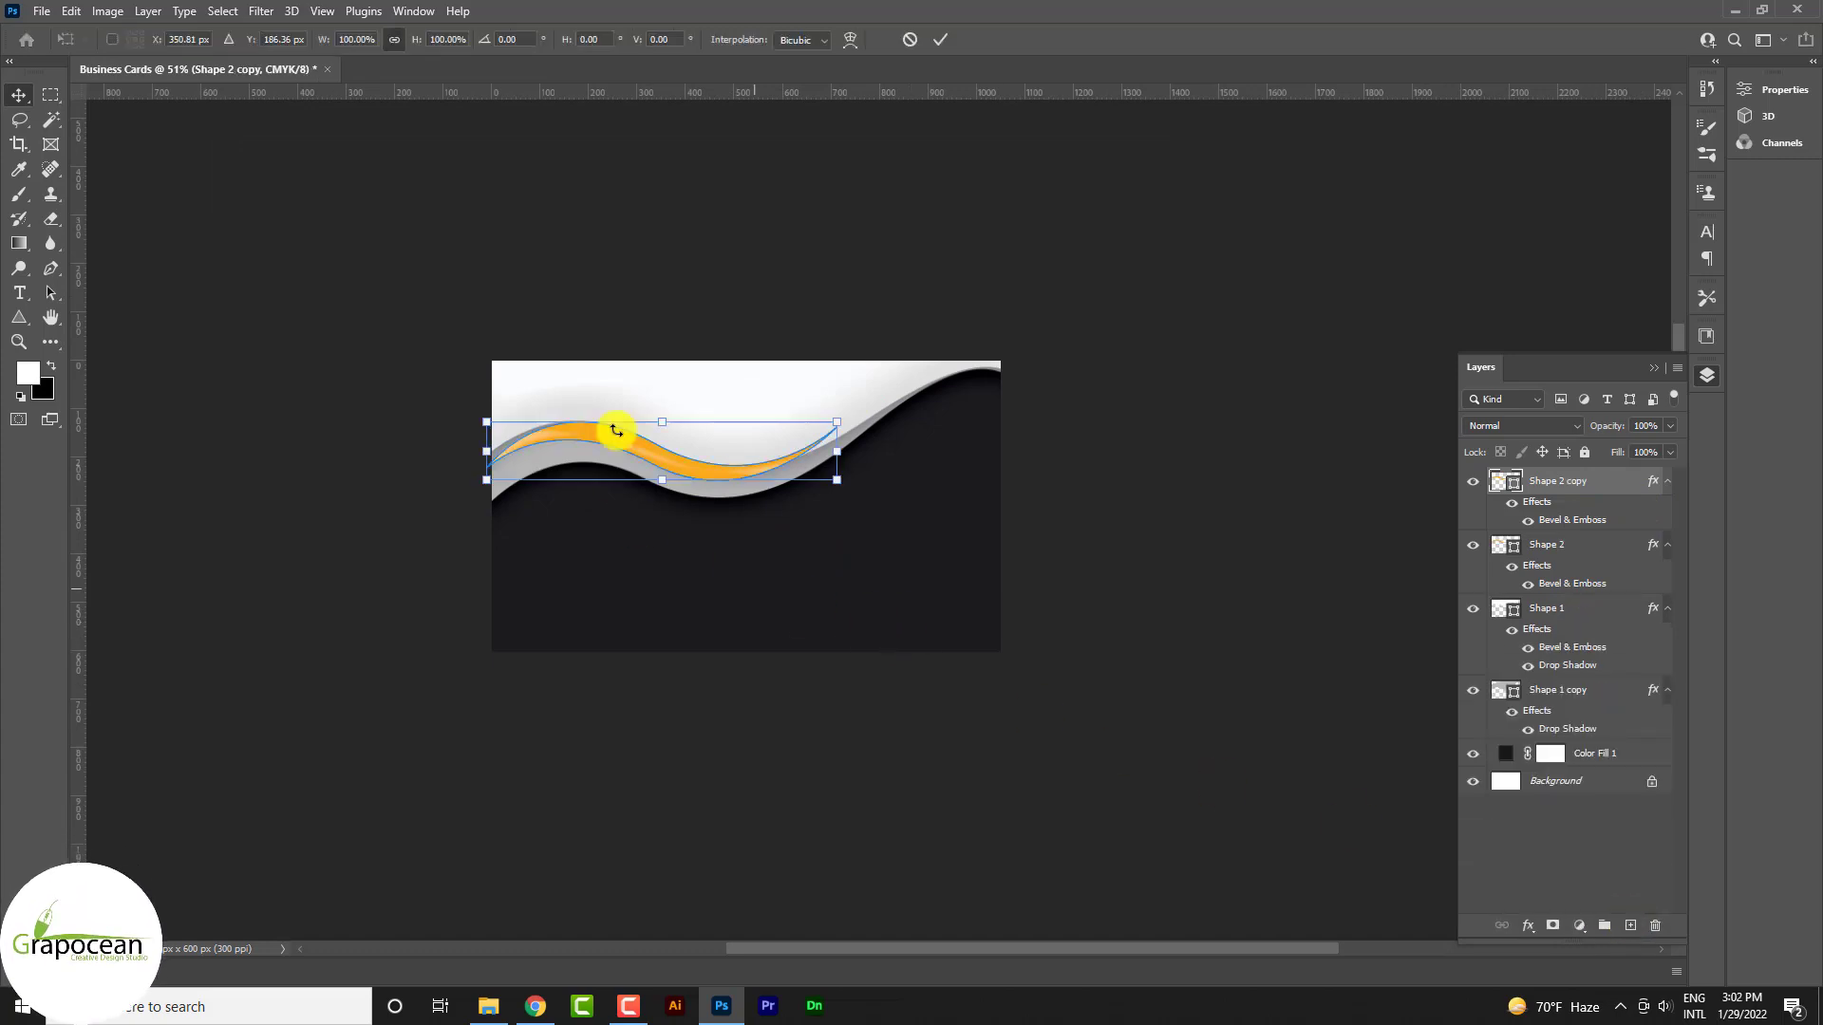
left_click_drag(836, 479, 915, 493)
left_click_drag(758, 487, 814, 475)
left_click(940, 39)
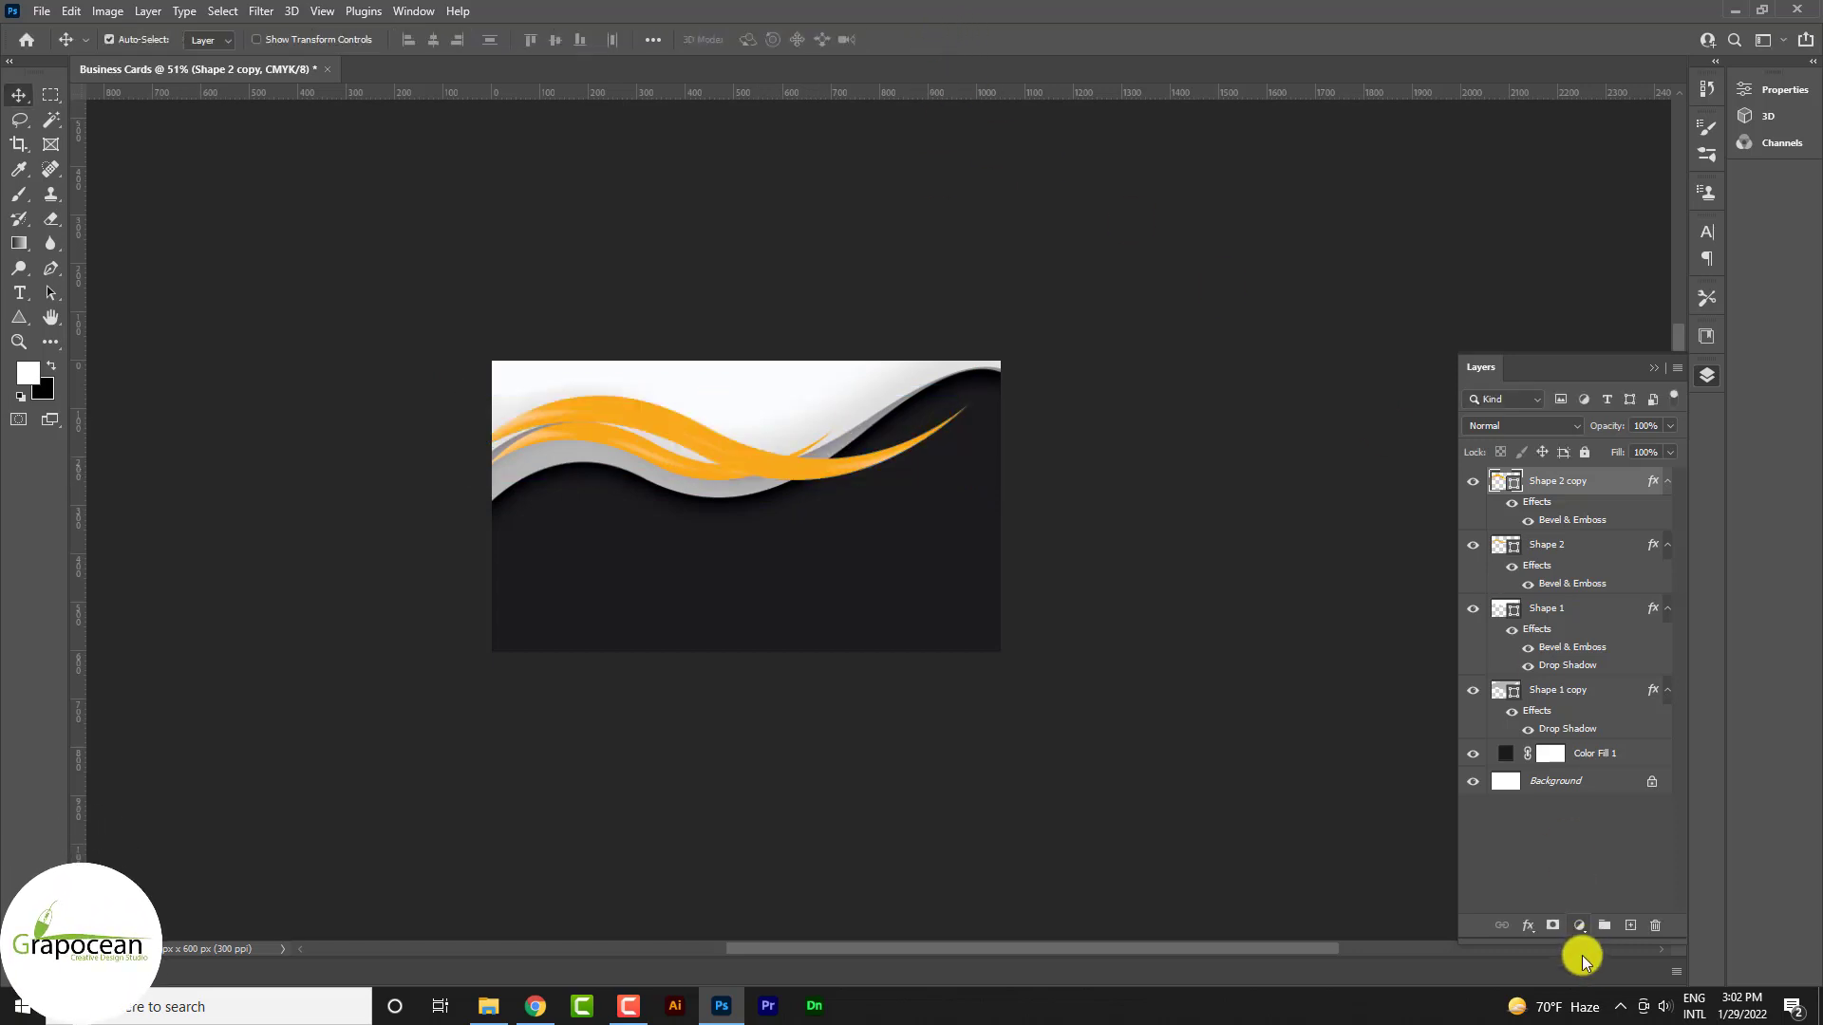
Fade the copy's right end with a black-to-white gradient on its layer mask
left_click(19, 243)
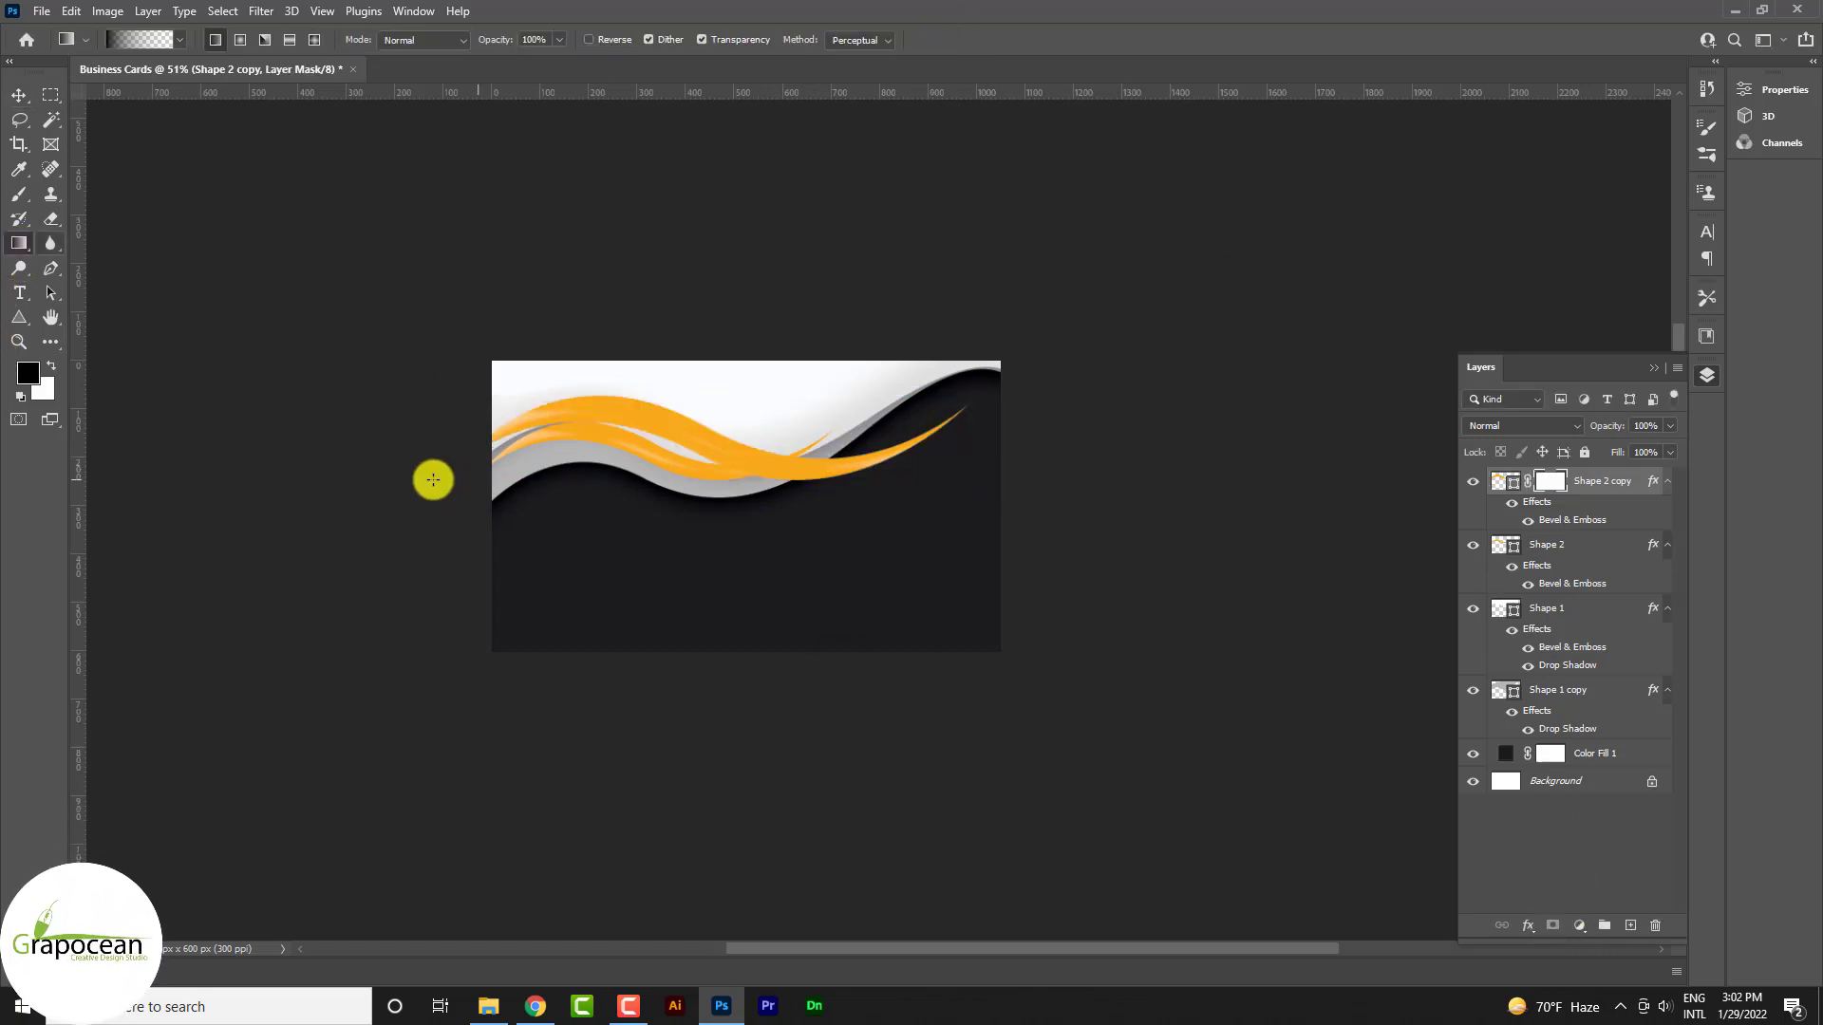
left_click_drag(710, 424, 1050, 487)
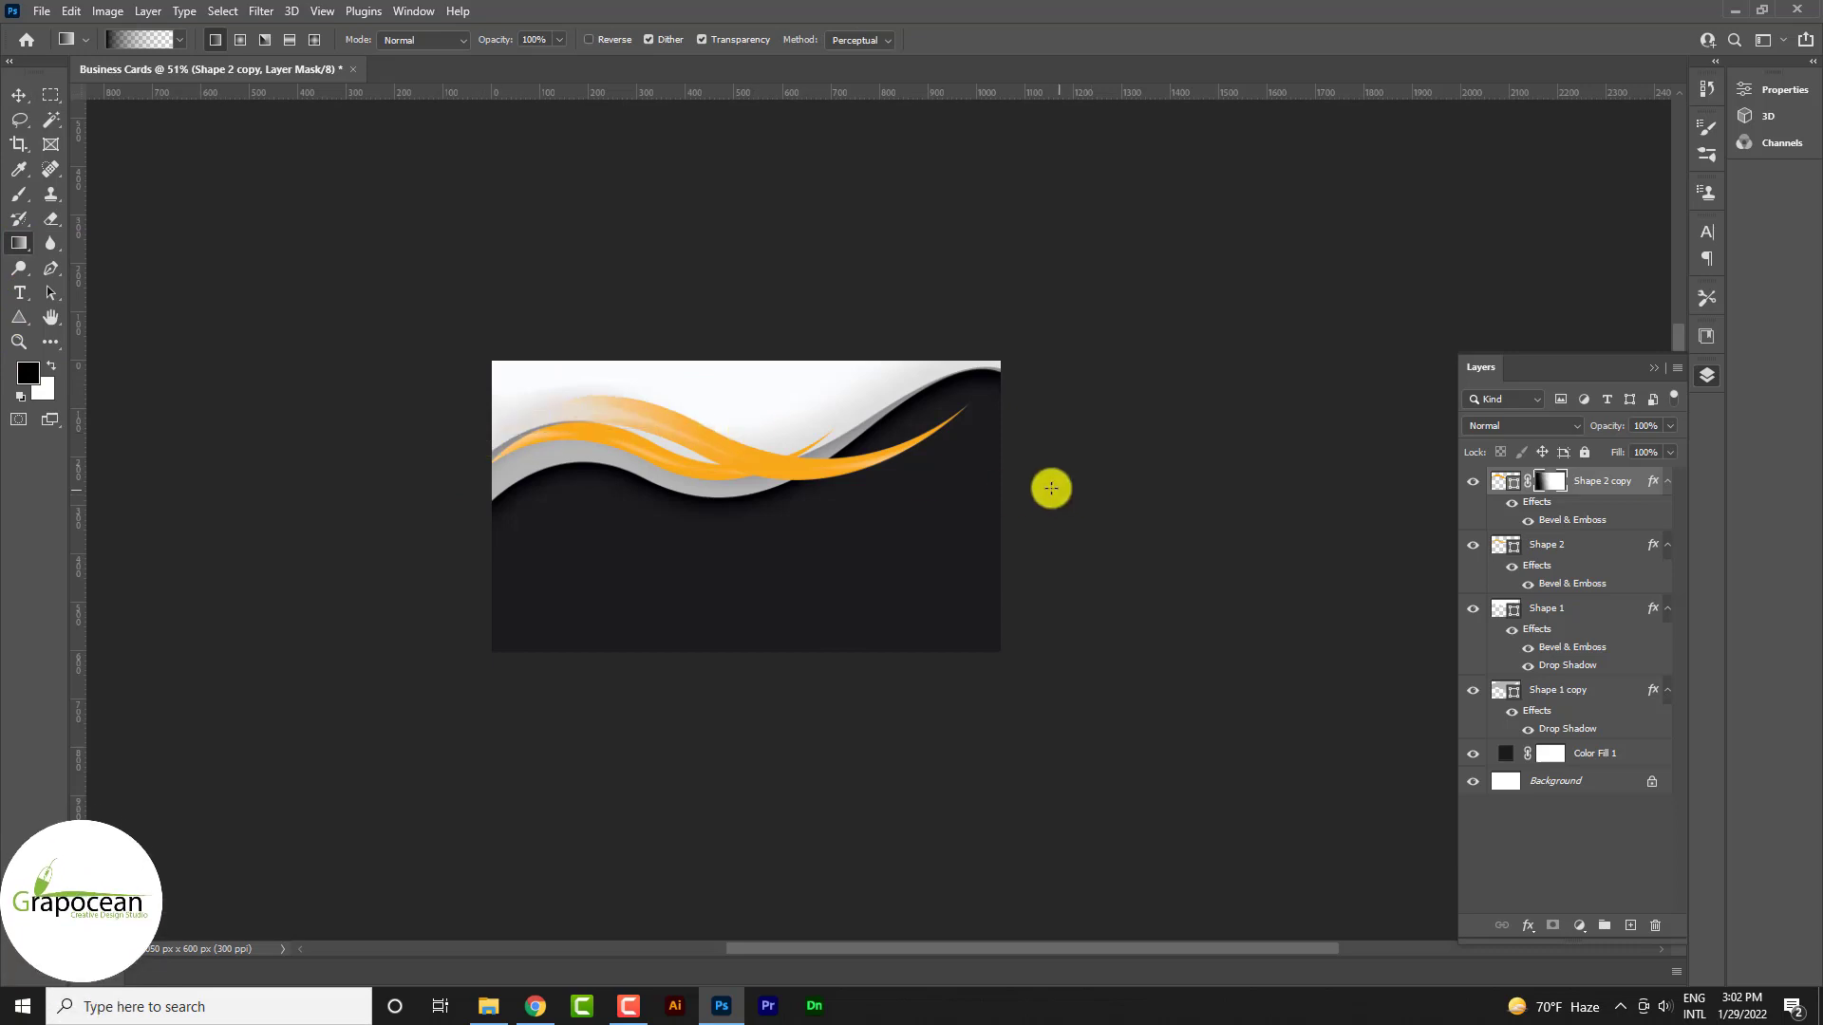
left_click_drag(672, 476, 672, 477)
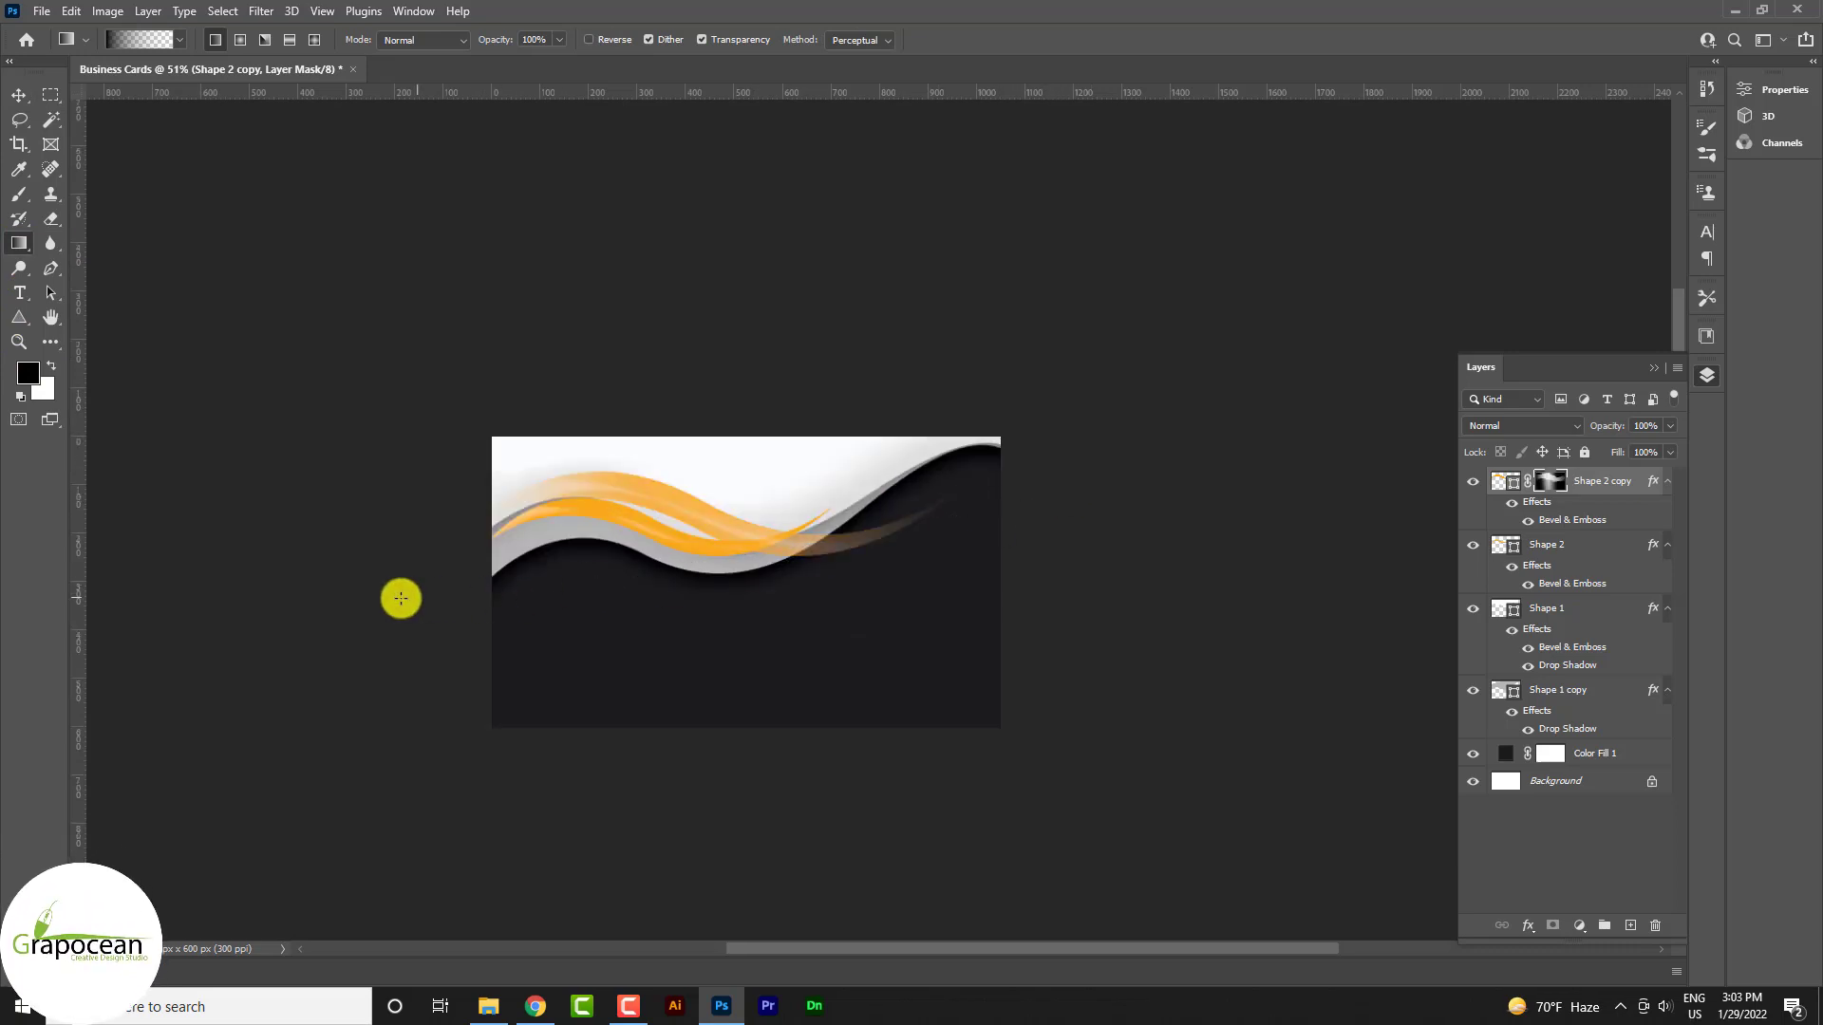
Duplicate the faded swoosh, then tilt and reposition the new copy over the card's upper right
left_click(19, 95)
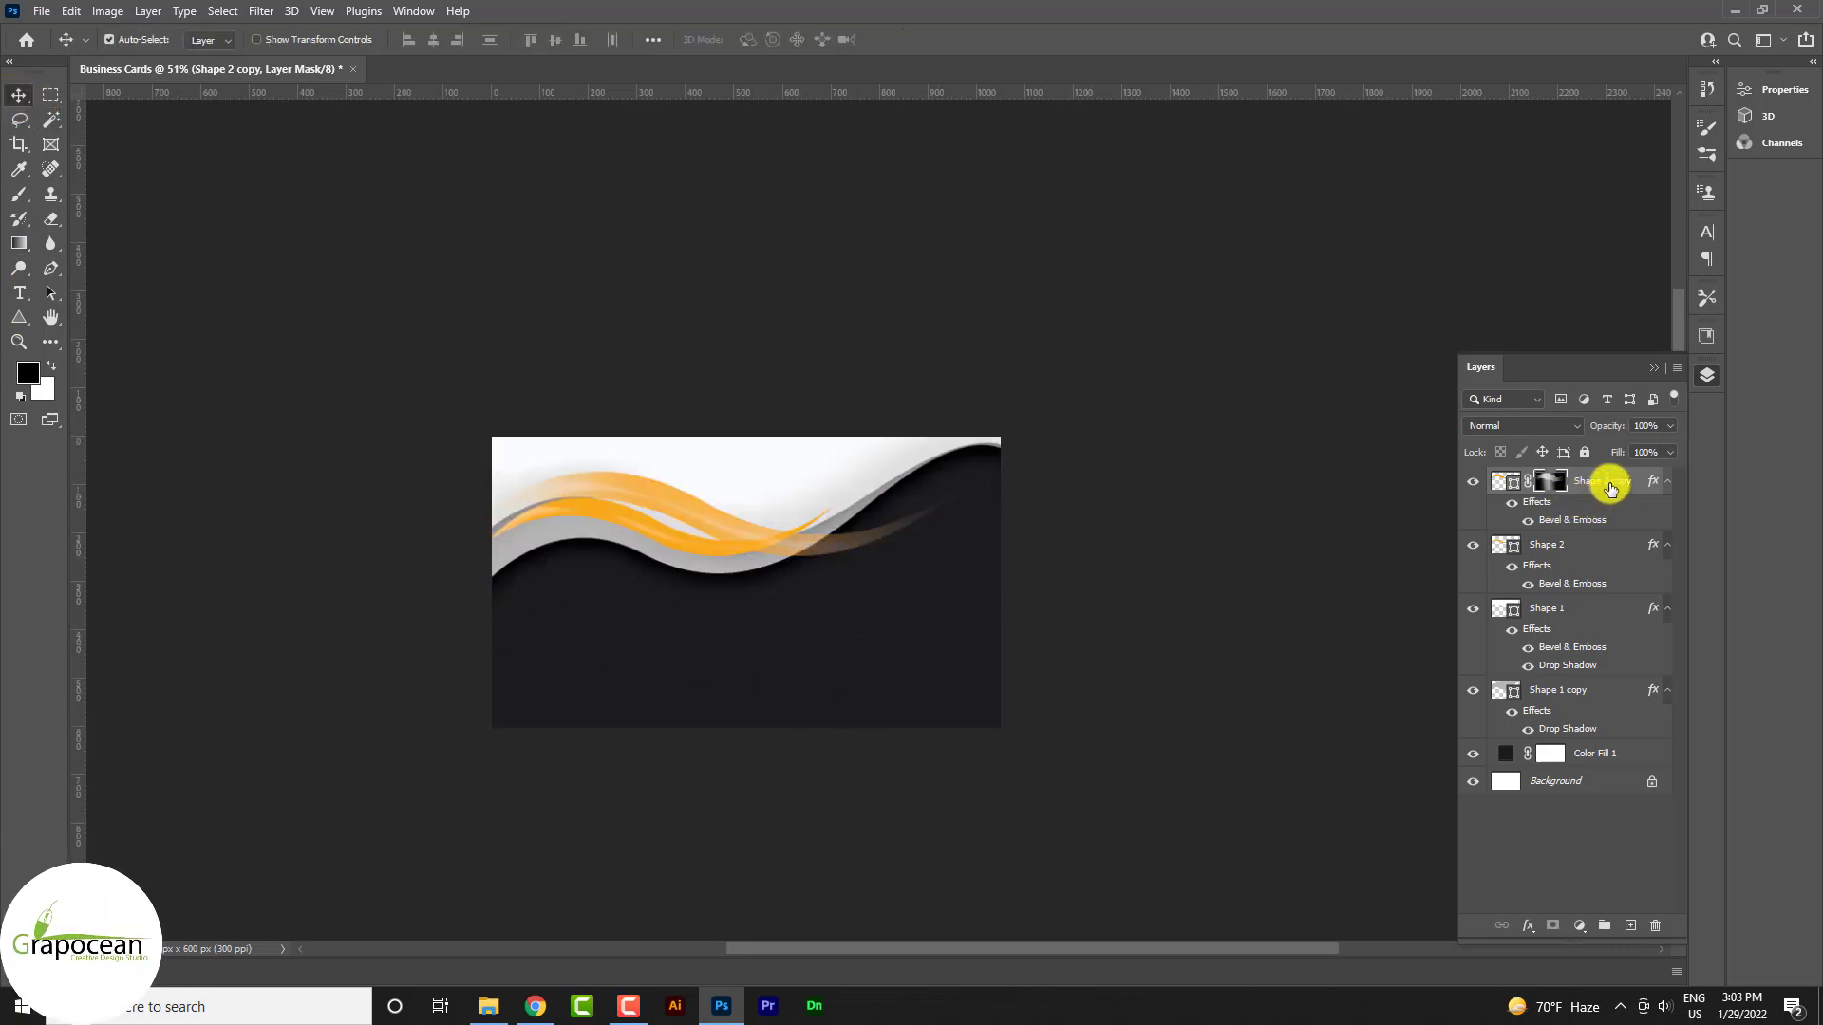
left_click_drag(1610, 488, 1630, 924)
key("ctrl+t")
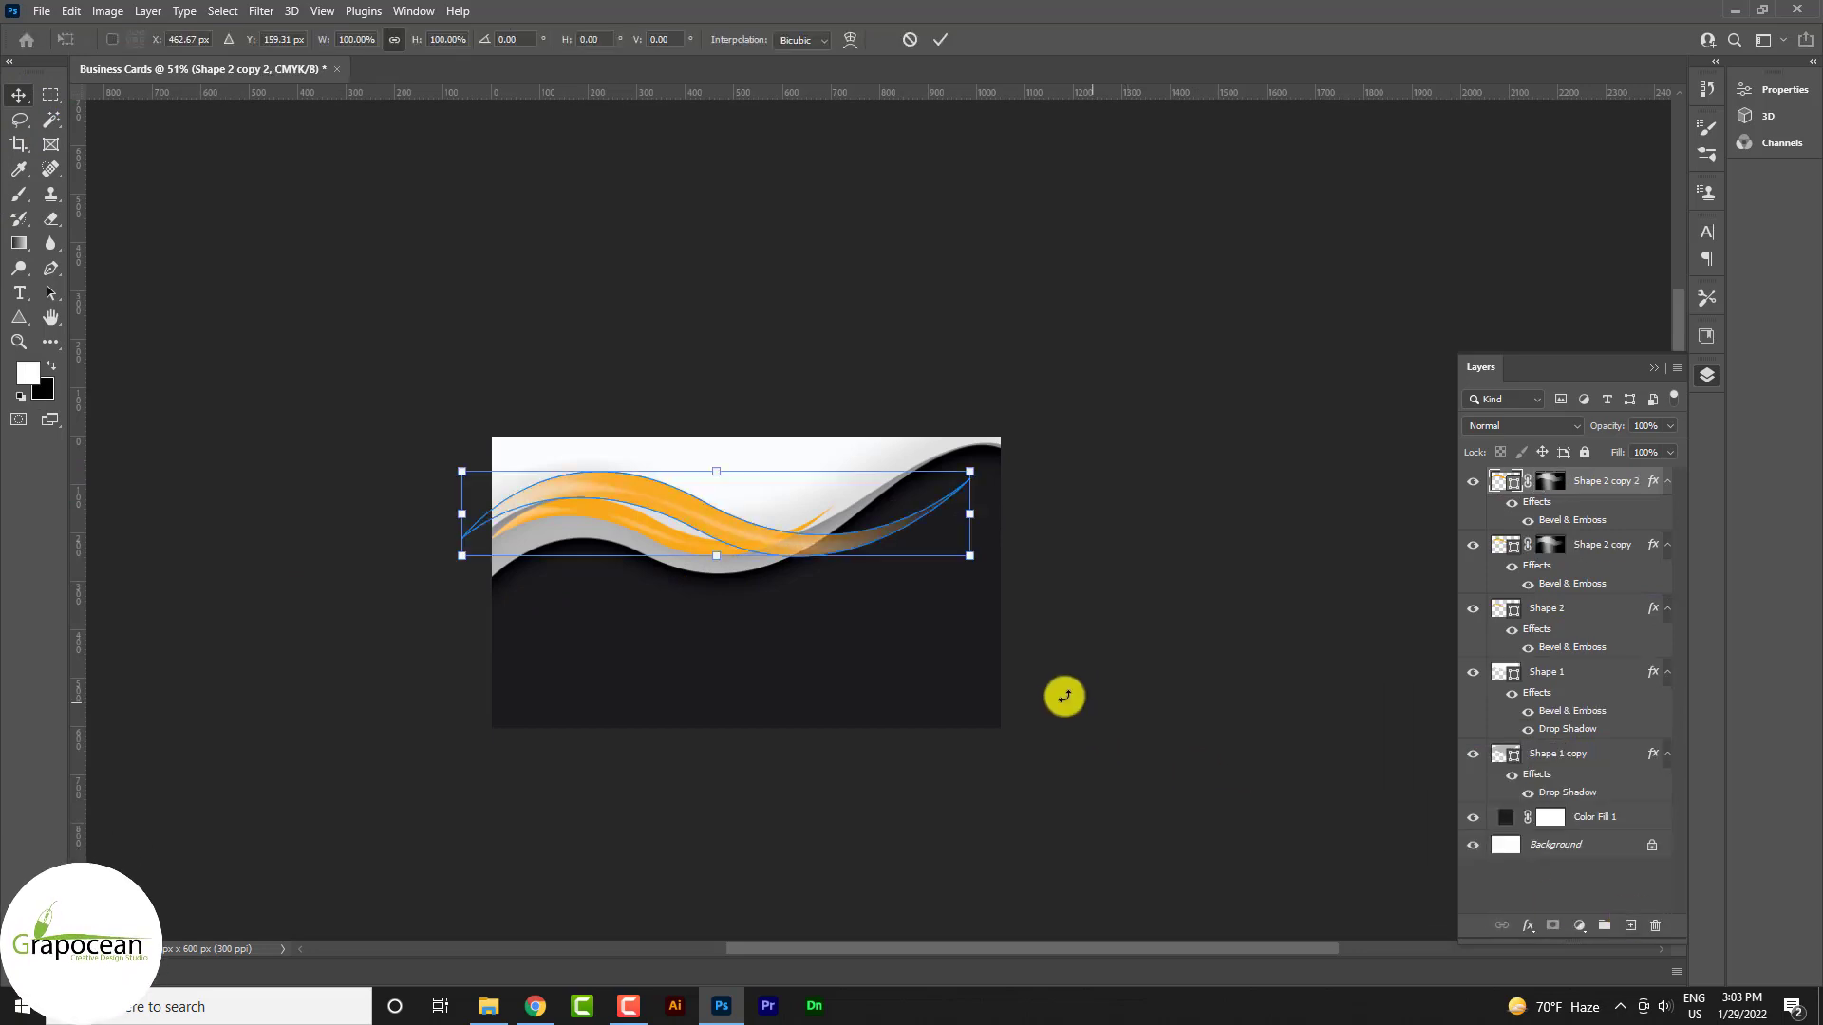
left_click_drag(1064, 696, 1051, 516)
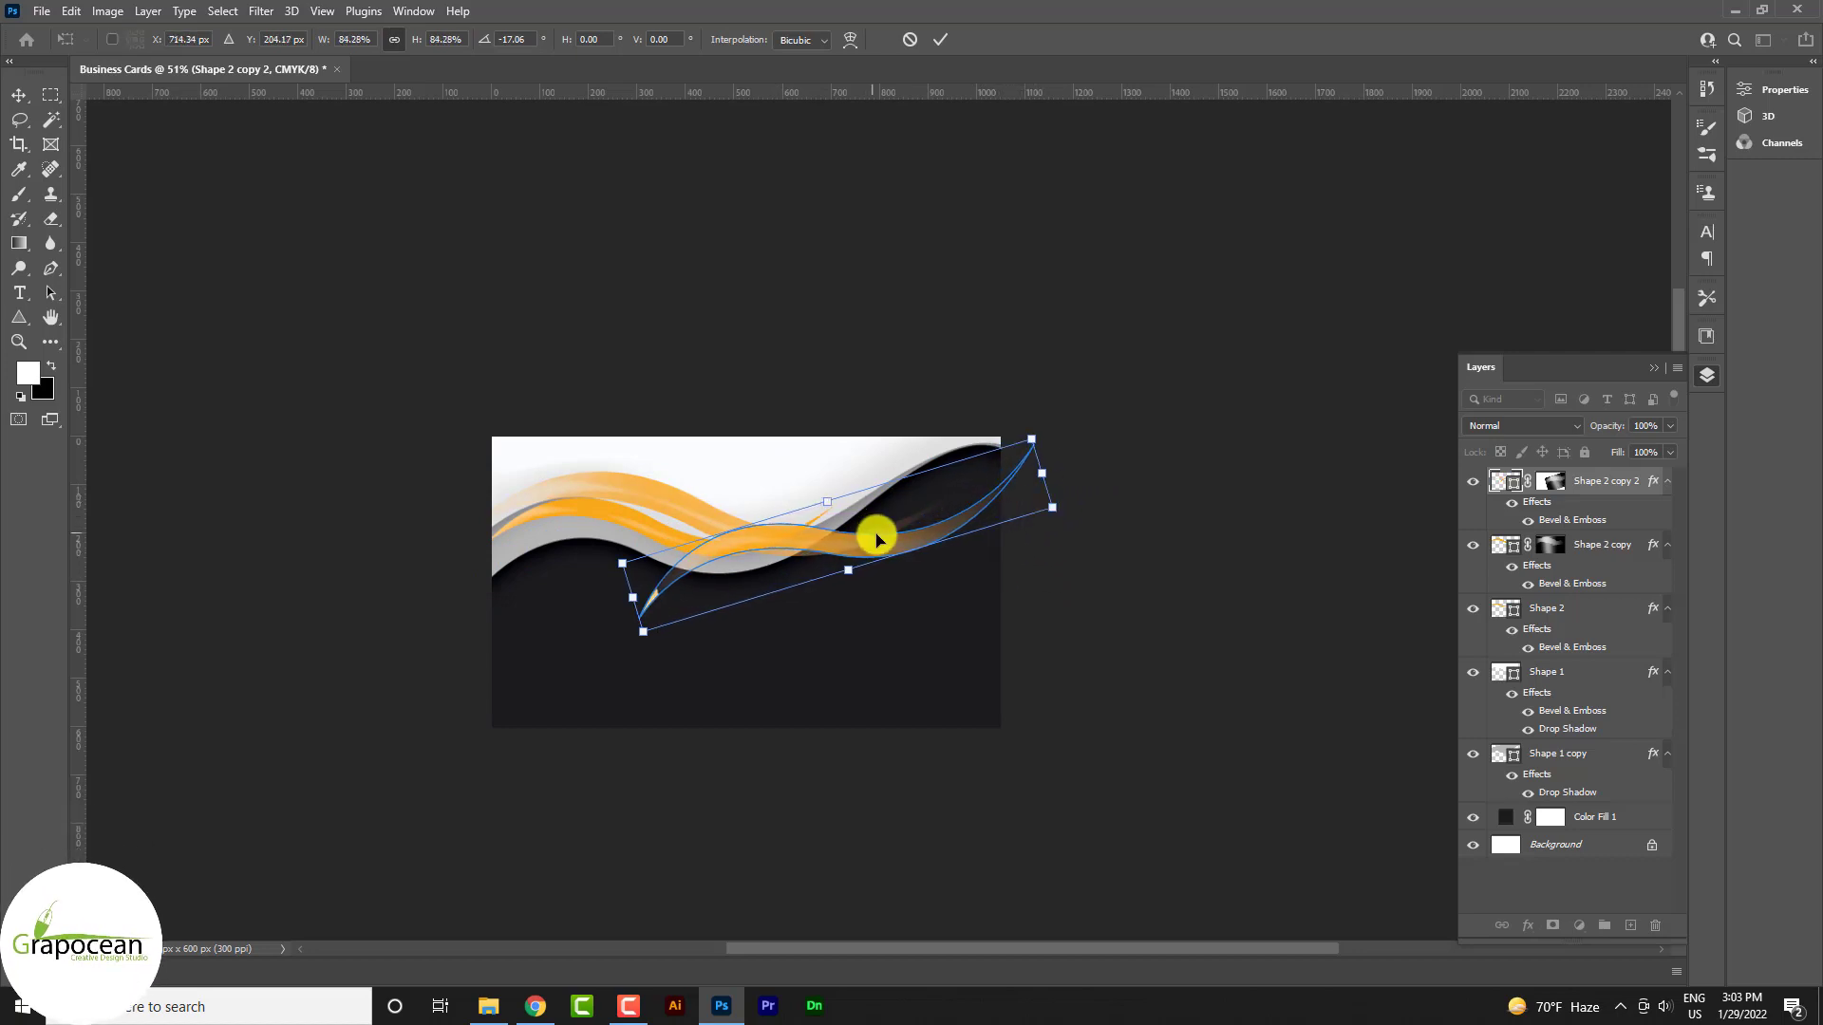
mouse_move(875, 538)
left_mouse_down()
mouse_move(911, 497)
mouse_move(883, 524)
left_mouse_up()
left_click_drag(1107, 517, 1045, 554)
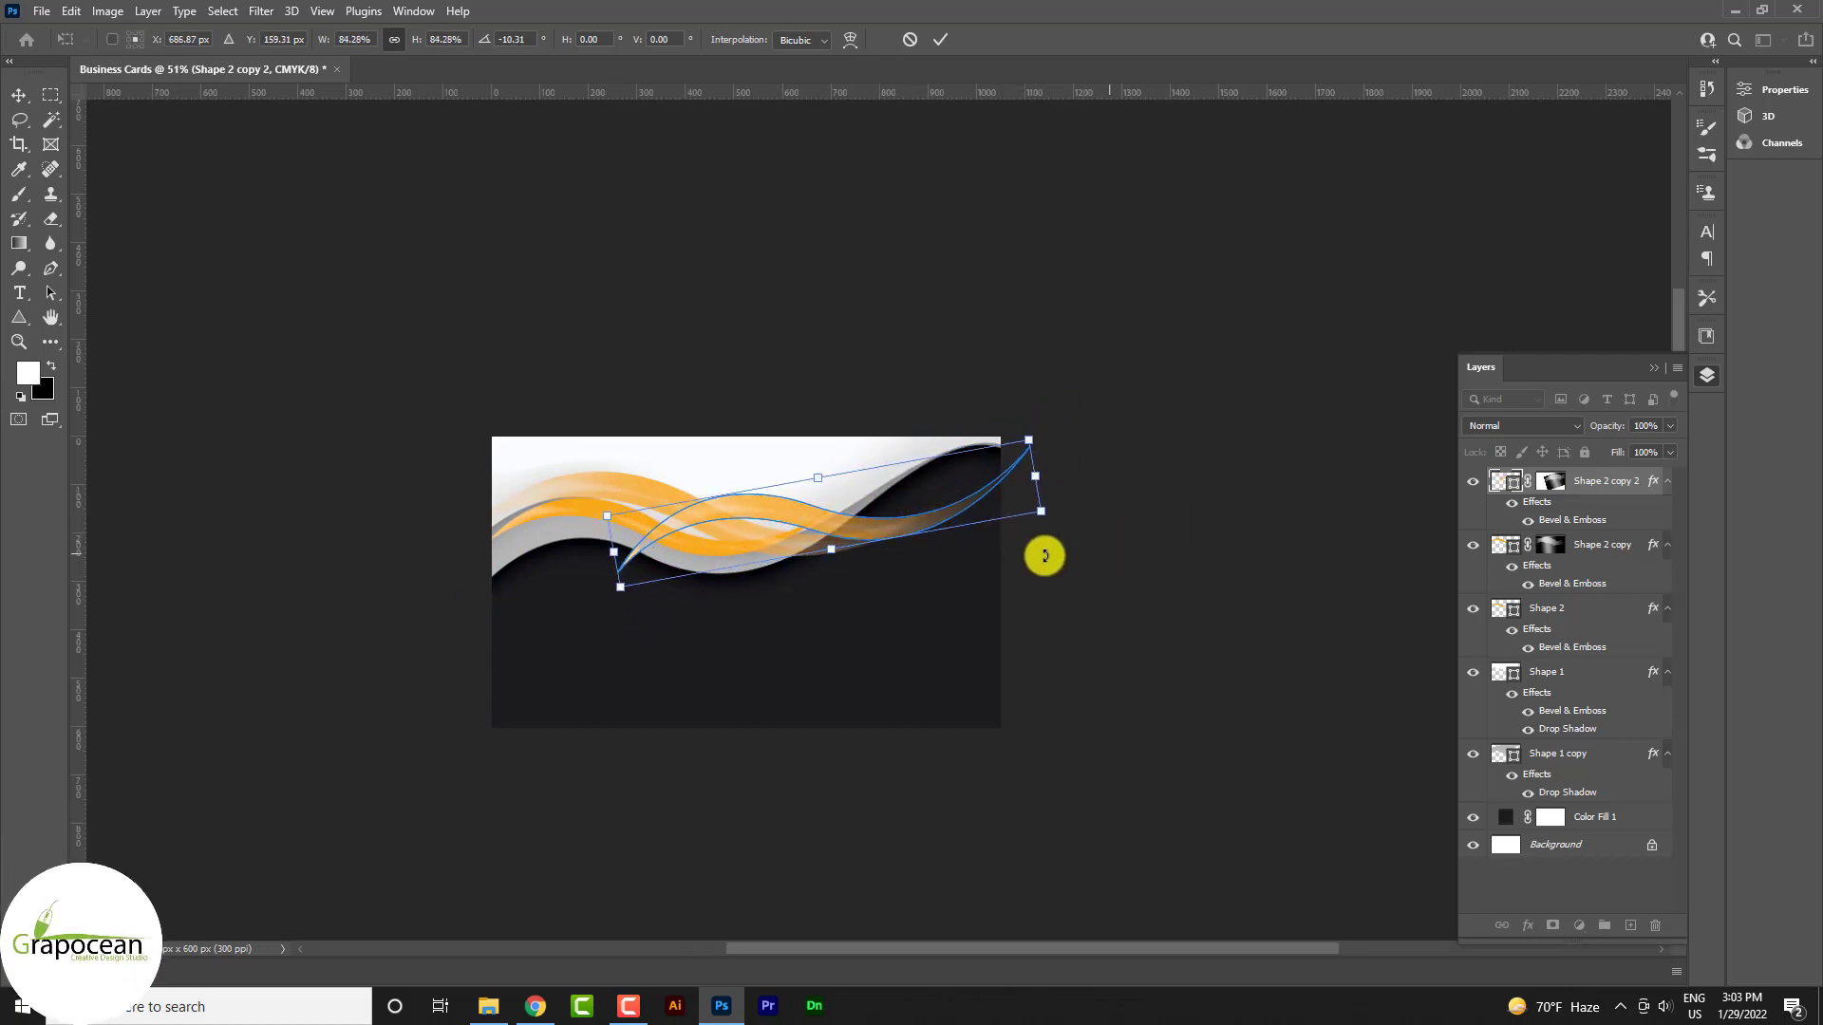
mouse_move(902, 532)
left_mouse_down()
mouse_move(899, 509)
mouse_move(923, 516)
left_mouse_up()
left_click(940, 39)
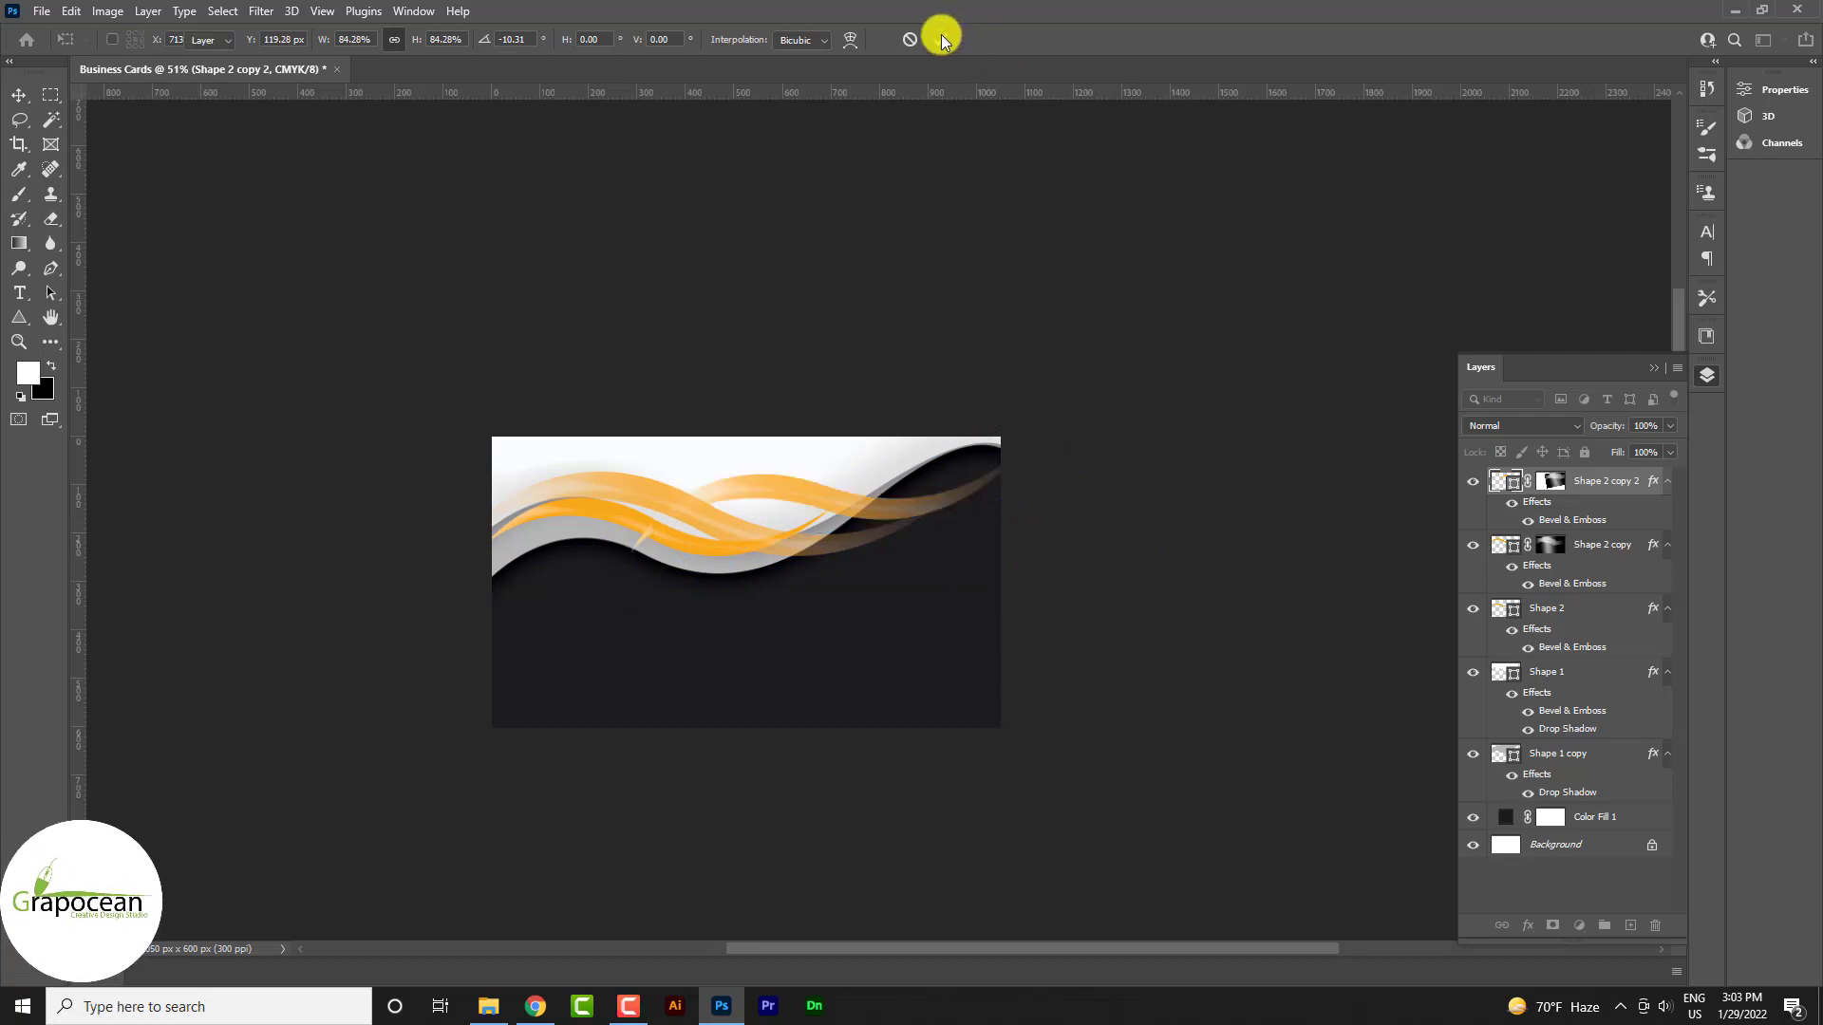
Zoom out to the whole card, hide the rulers, and nudge the faded swoosh into place
left_click(1273, 671)
key("ctrl+minus")
scroll(911, 602, "up", 6)
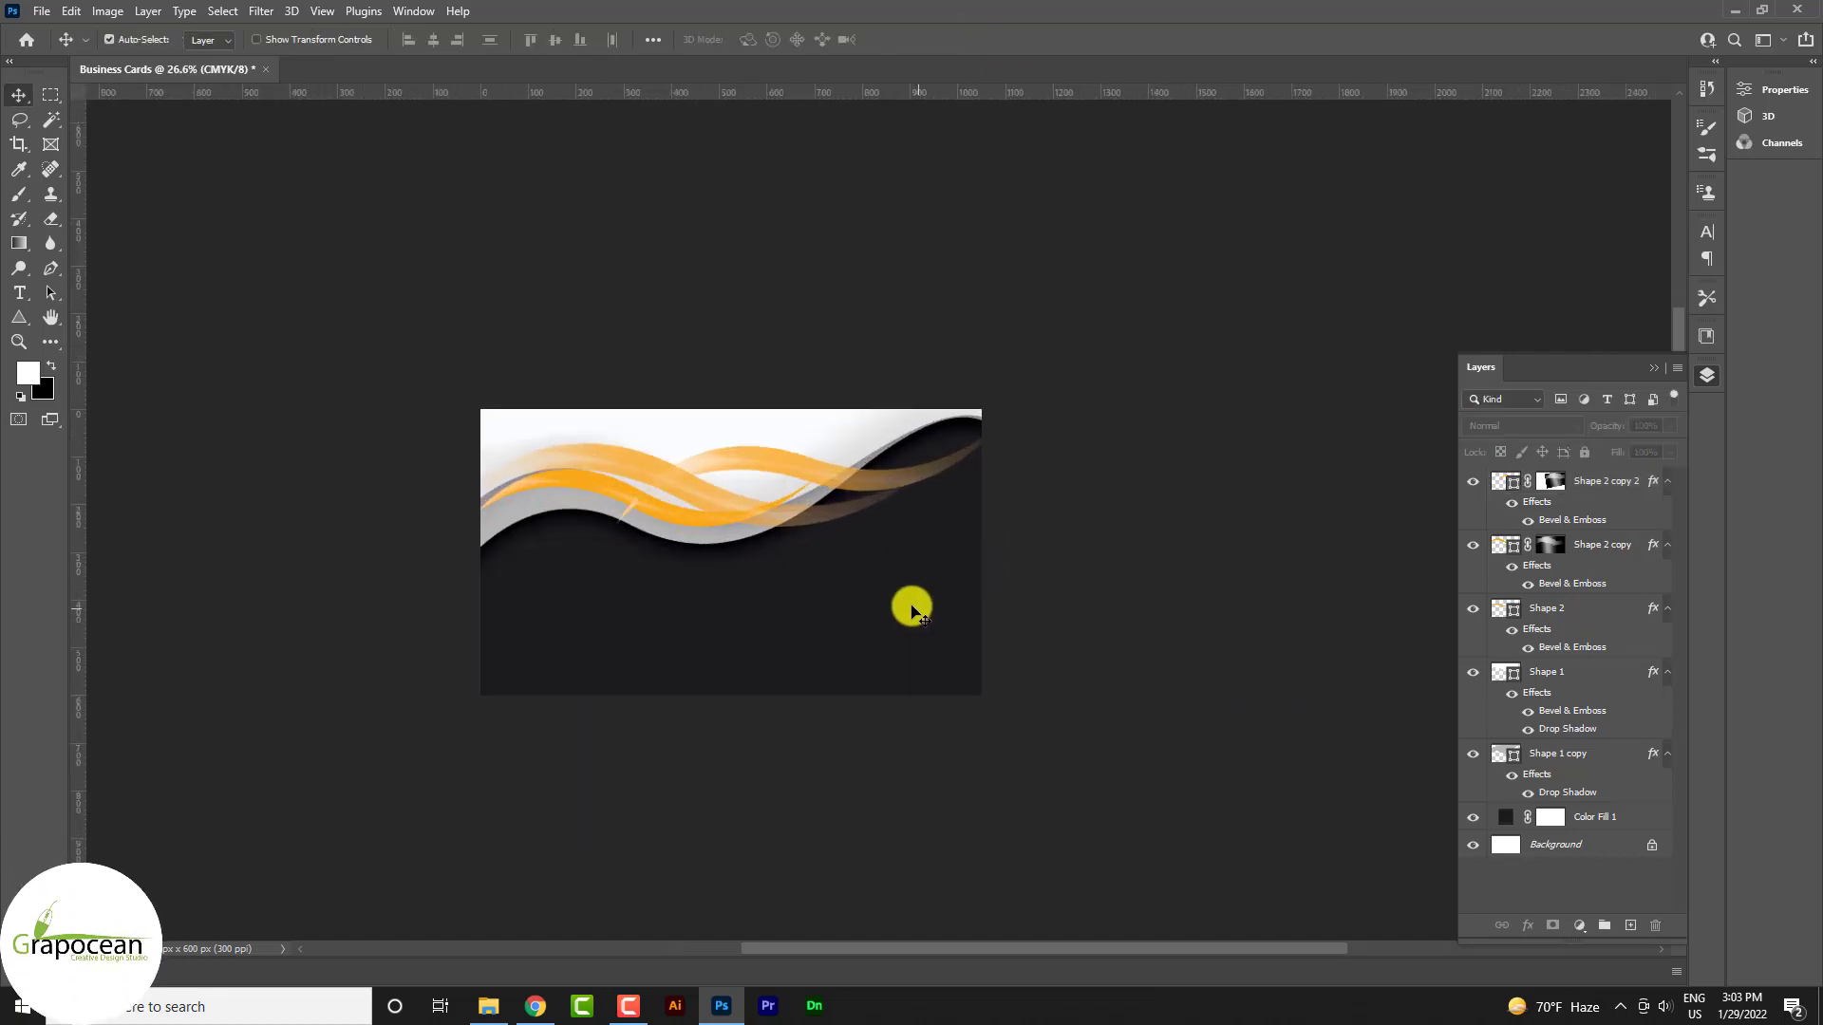
key("ctrl+r")
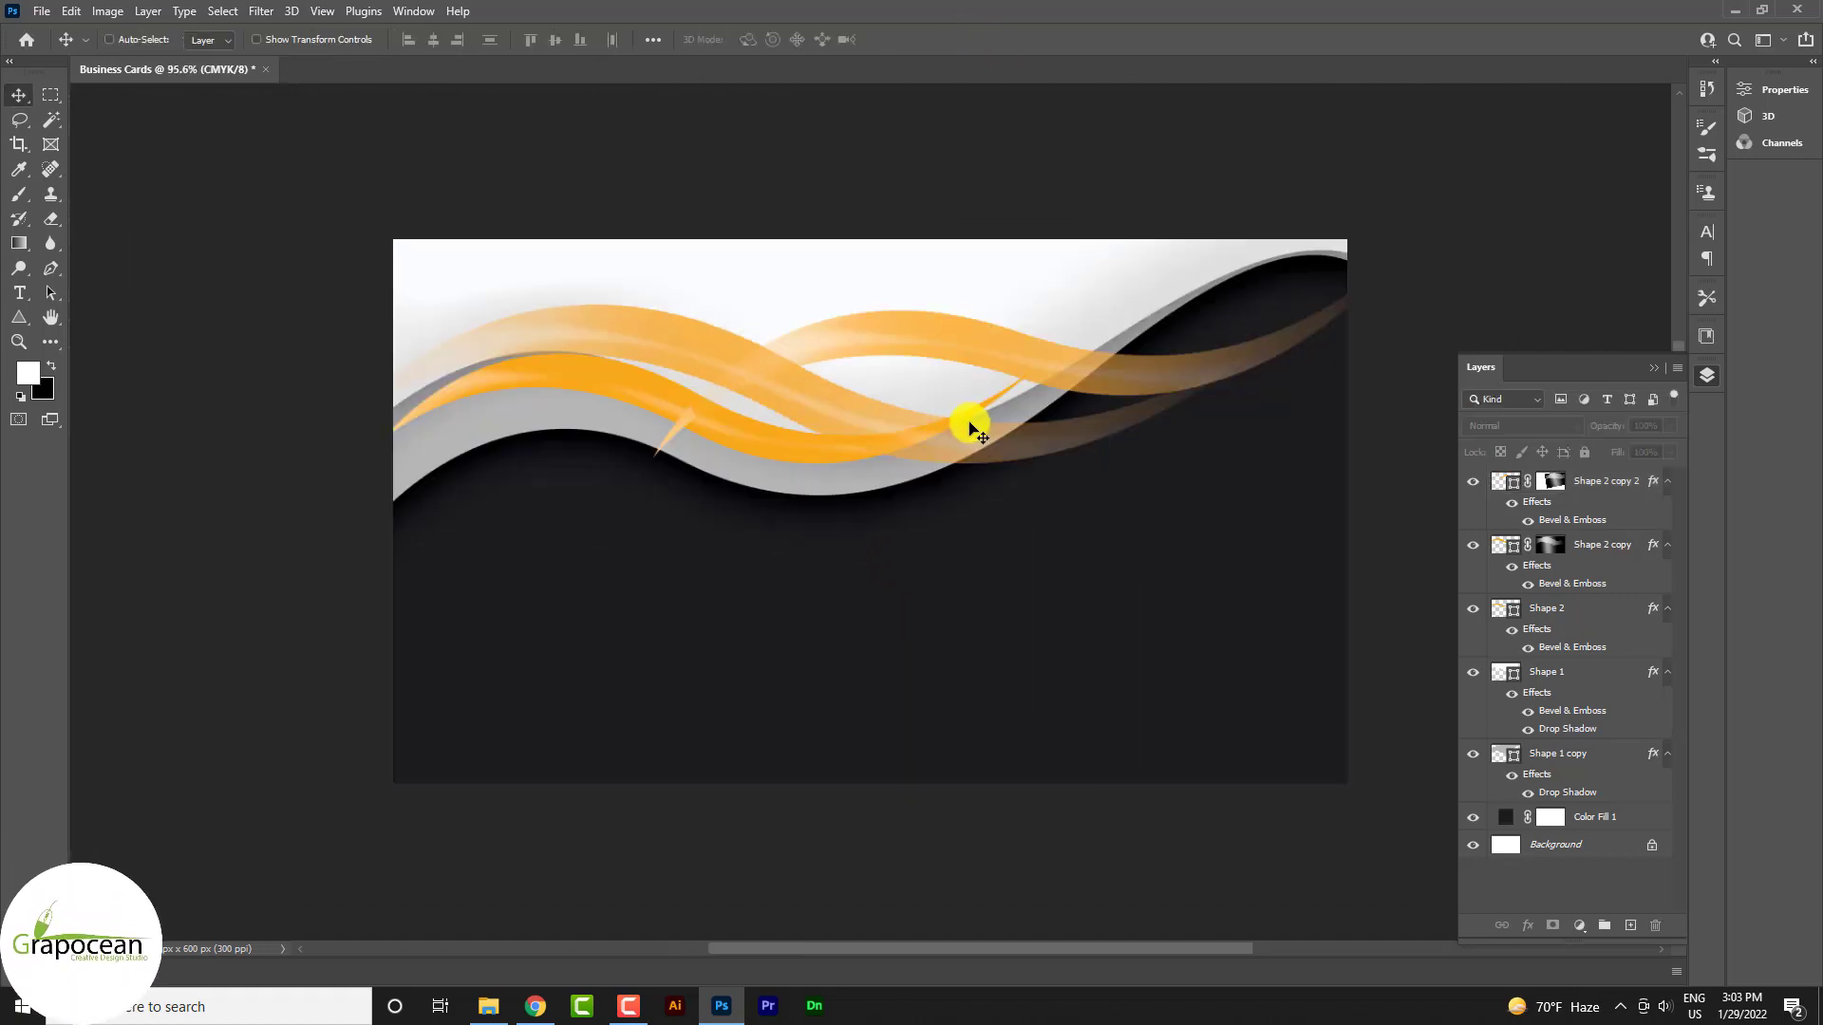
left_click_drag(1094, 365, 1054, 393)
Rotate Shape 2 copy 2 about -9° and move it beneath the grey waves, above Color Fill 1
key("ctrl+t")
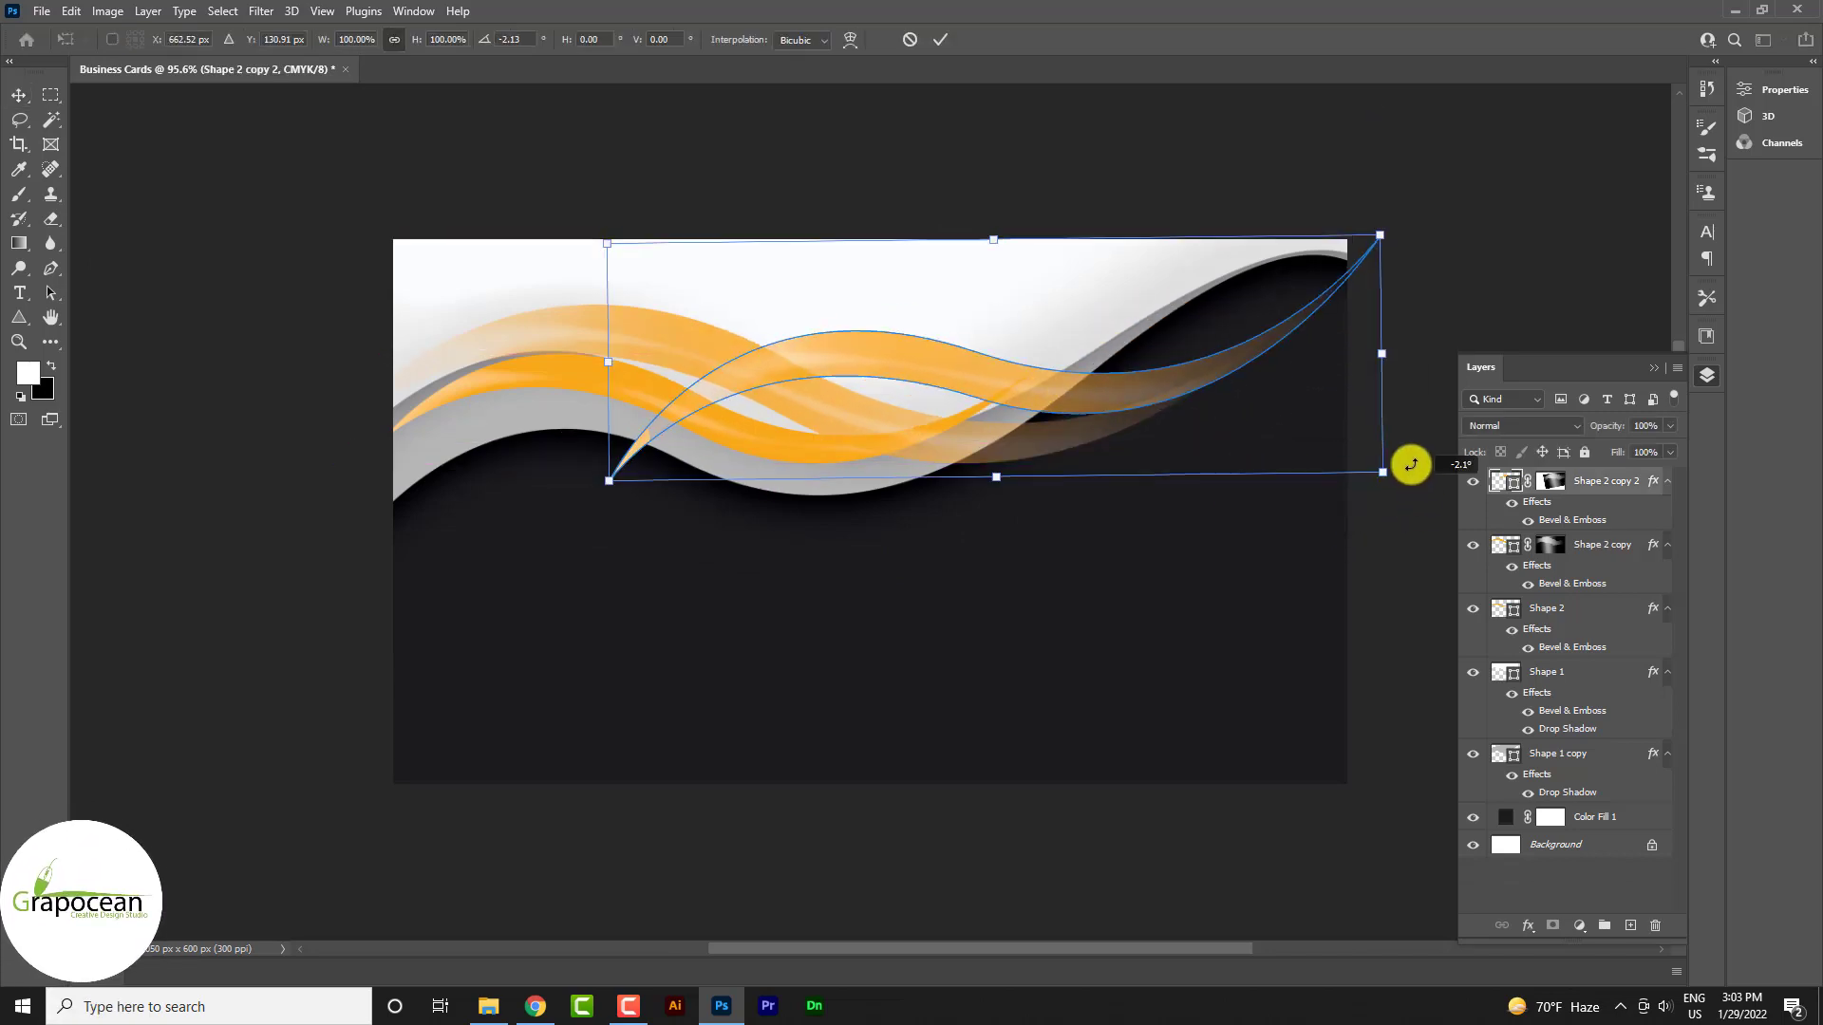
left_click_drag(1407, 460, 1384, 435)
left_click(938, 31)
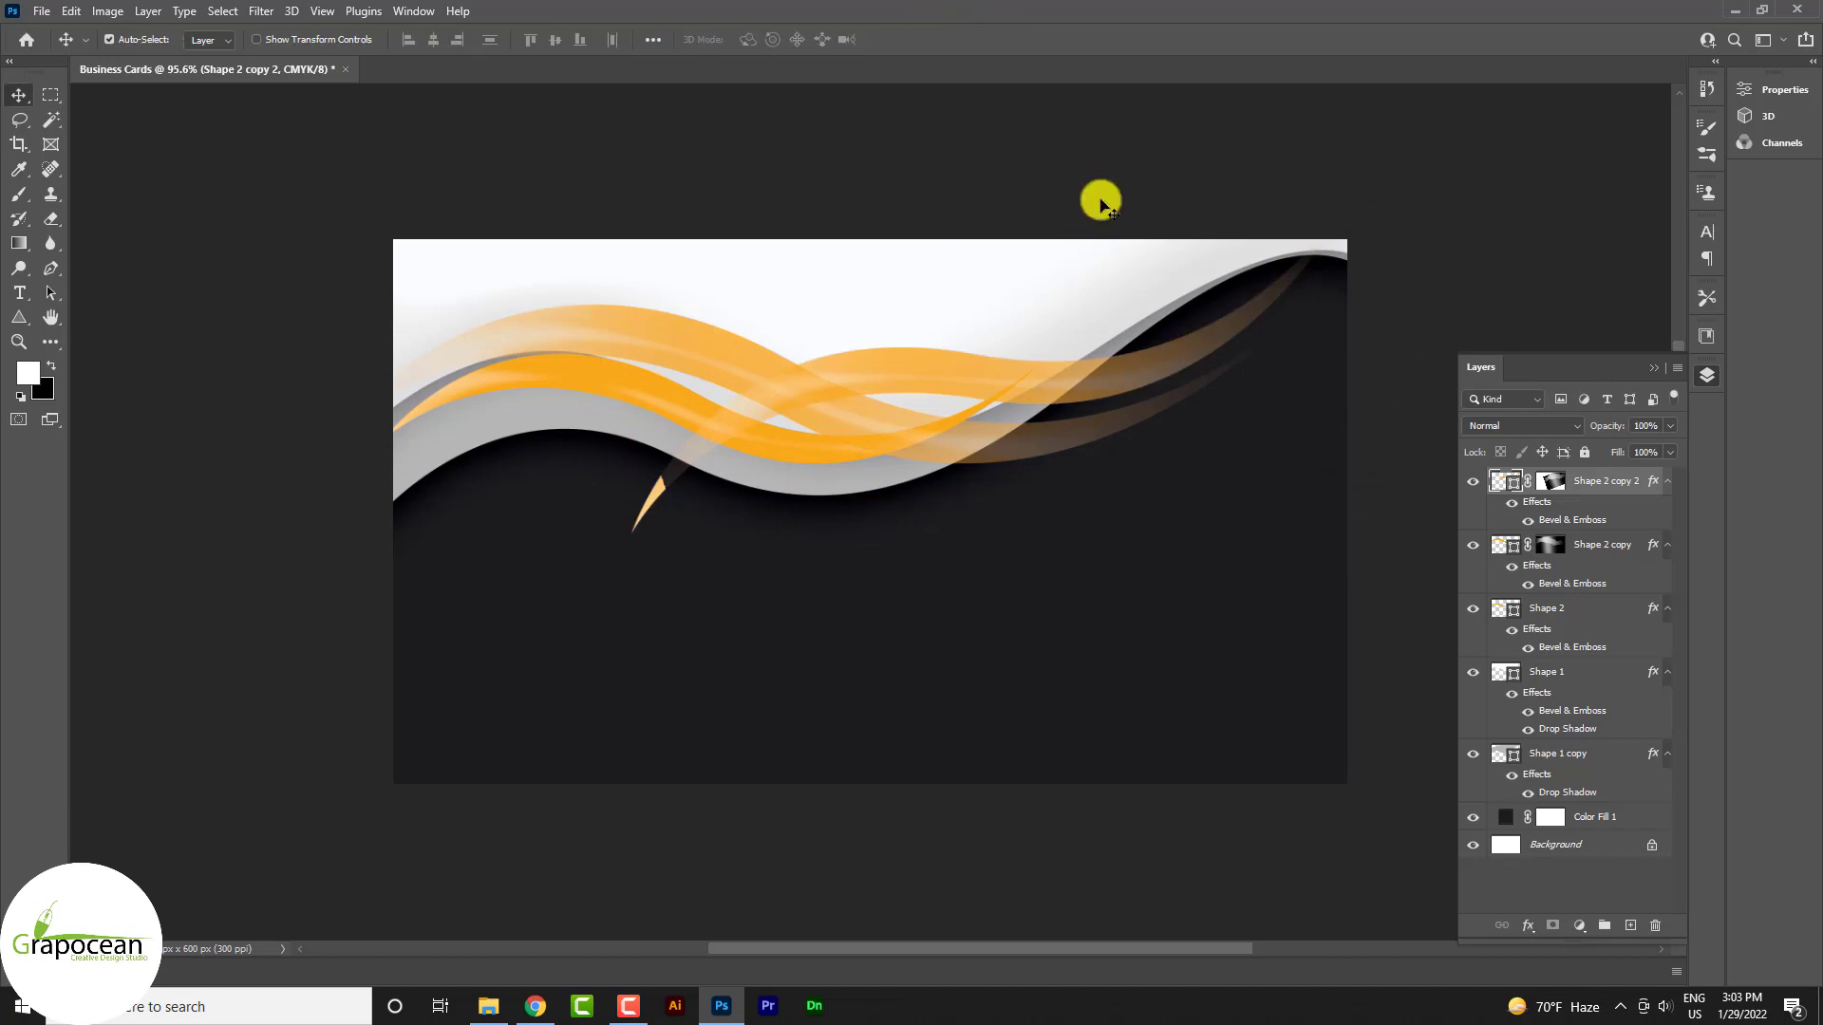
left_click_drag(1627, 481, 1563, 807)
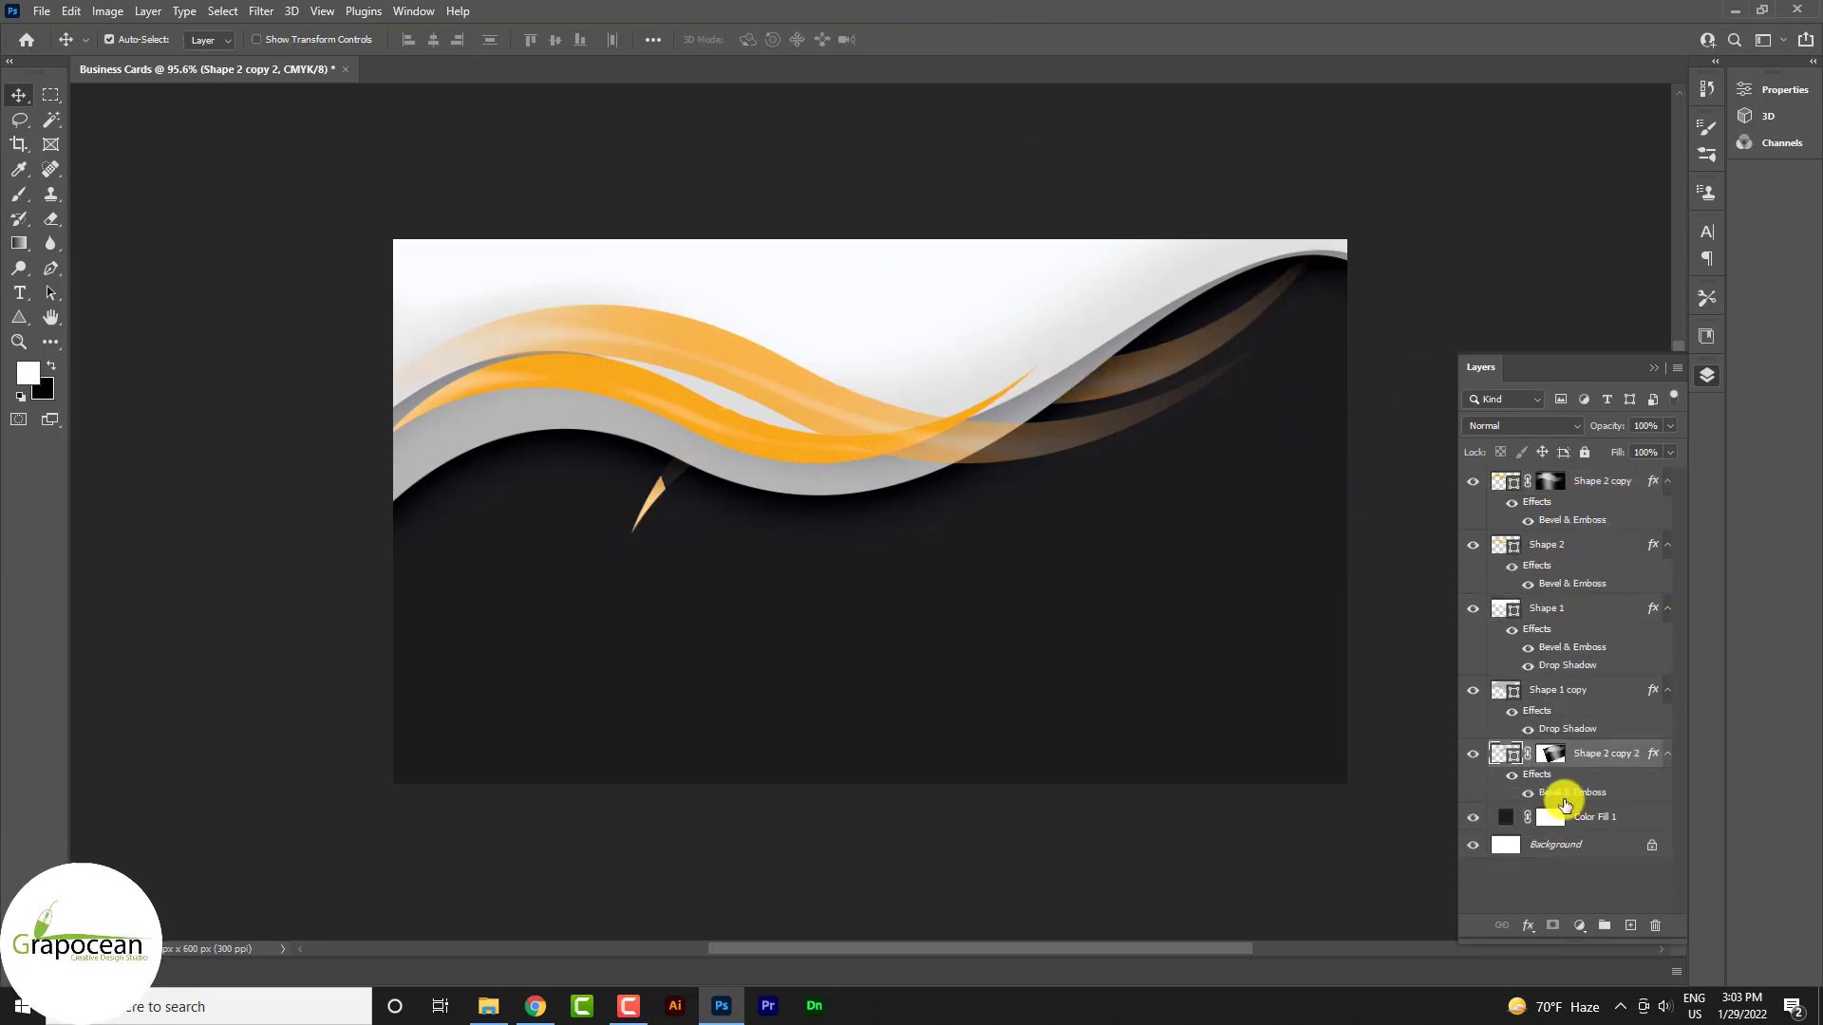
key("b")
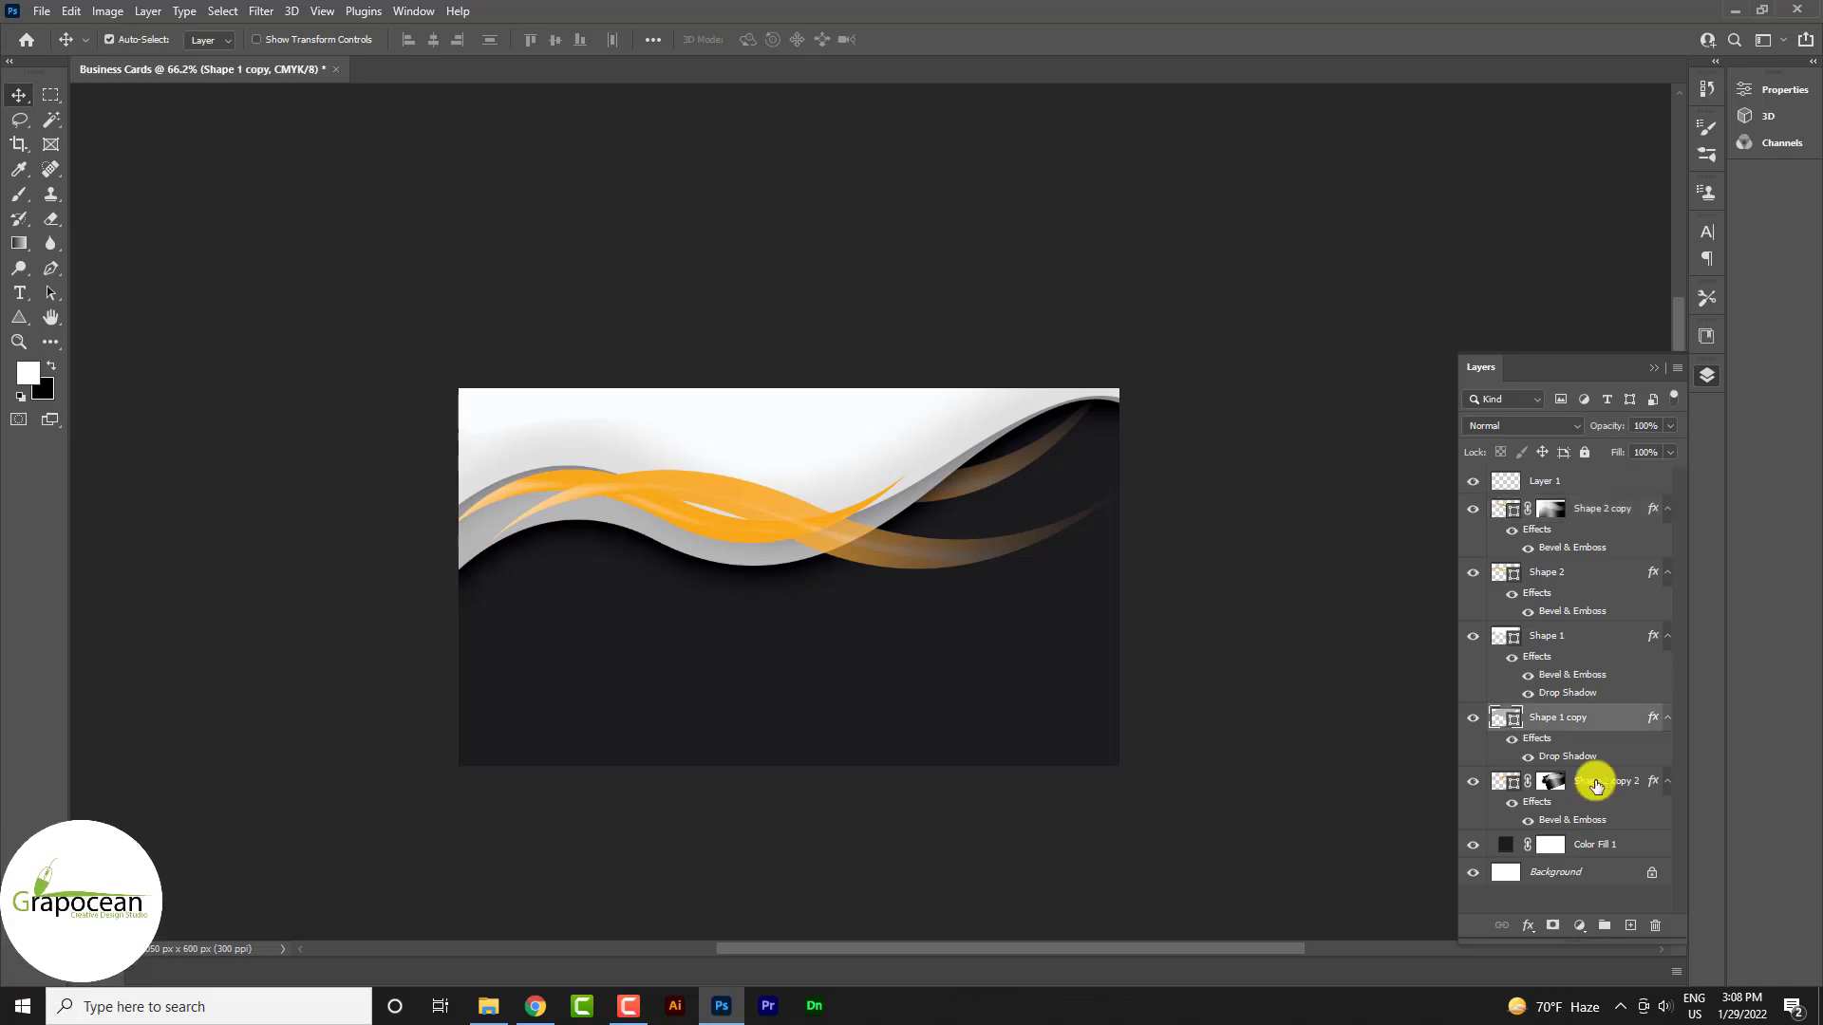
Duplicate Shape 1 copy, recolour the duplicate dark grey 4C4C4E, and send it below Shape 1 copy
left_click_drag(1620, 724, 1630, 926)
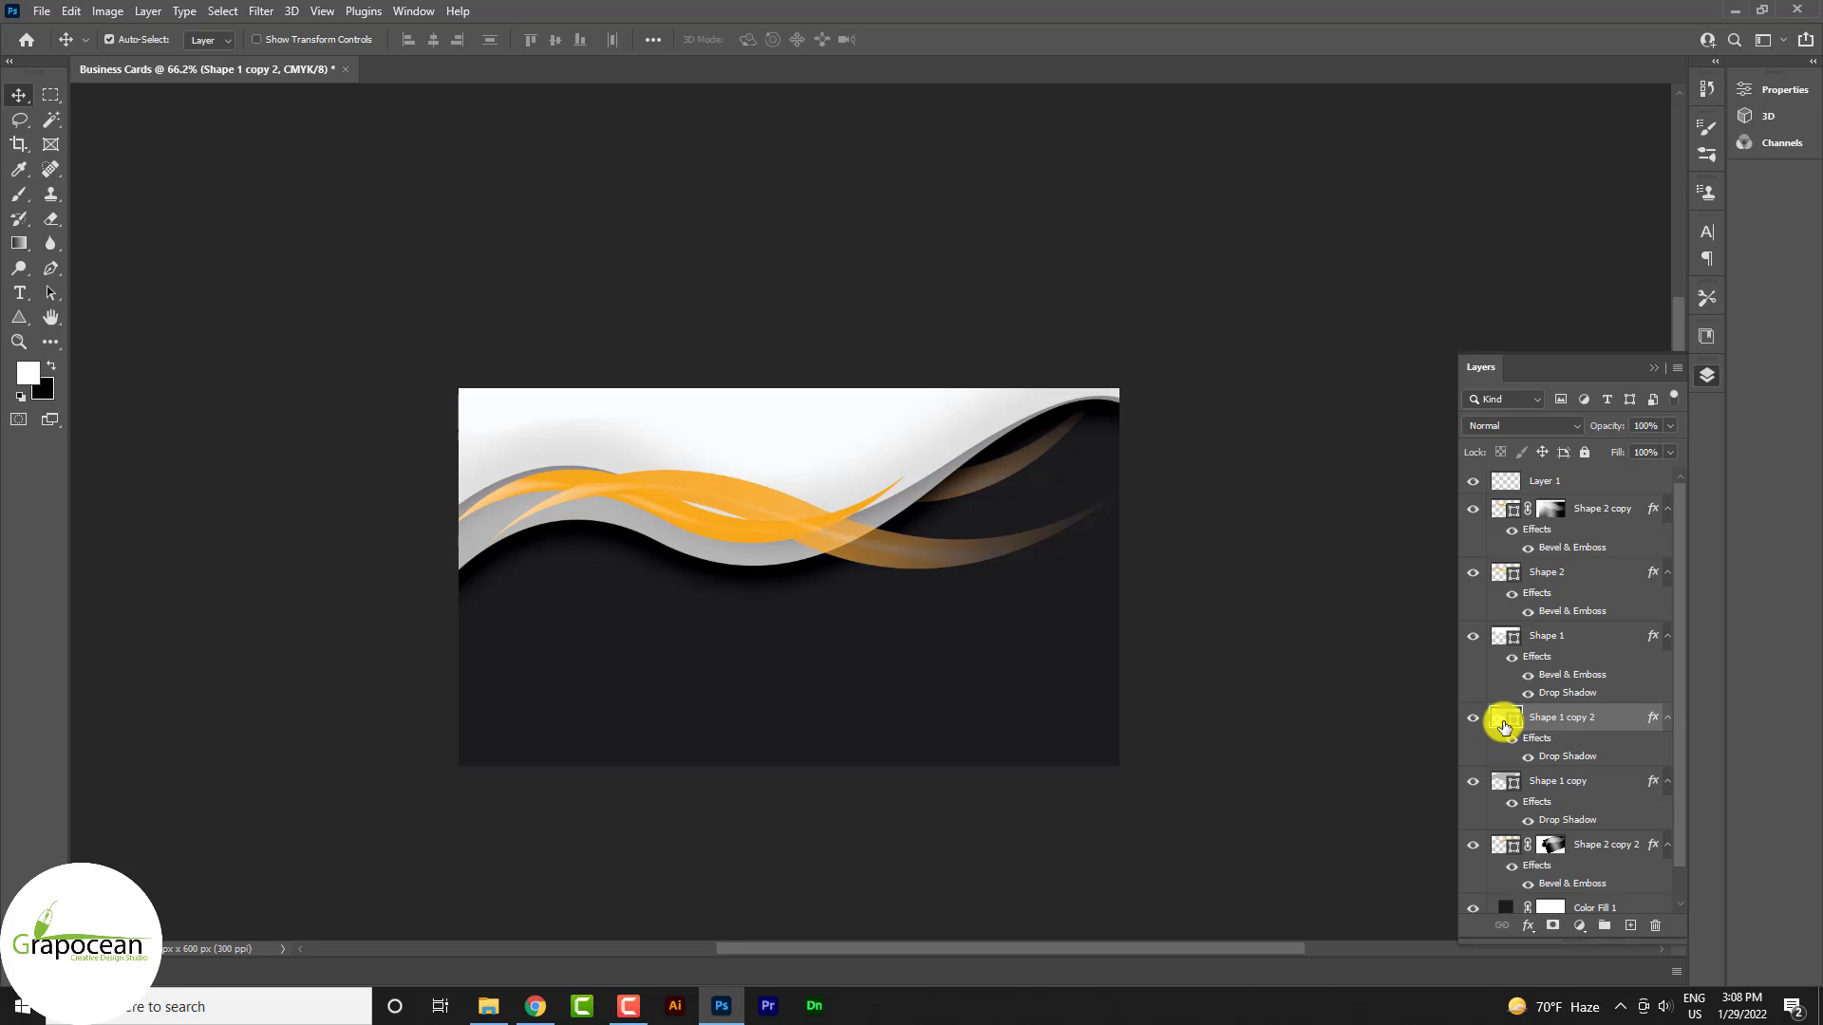
double_click(1504, 727)
mouse_move(1269, 532)
left_mouse_down()
mouse_move(1257, 493)
mouse_move(1257, 508)
left_mouse_up()
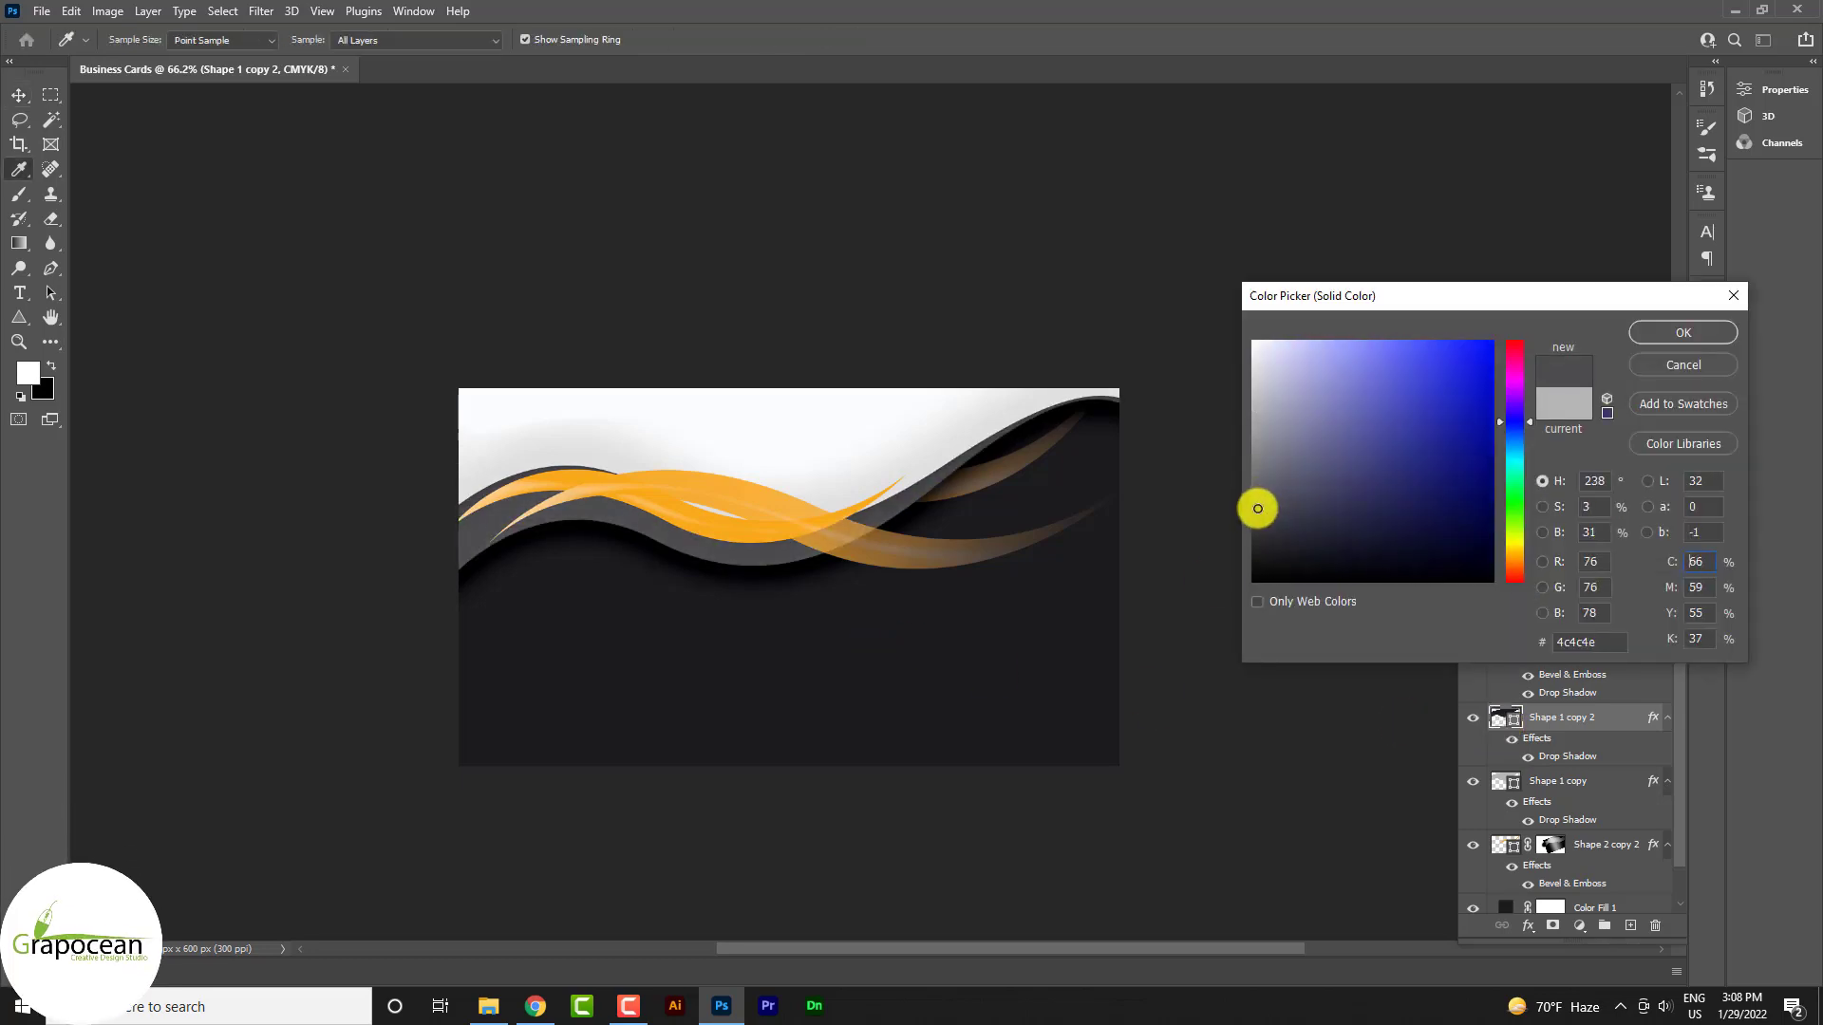
left_click(1693, 332)
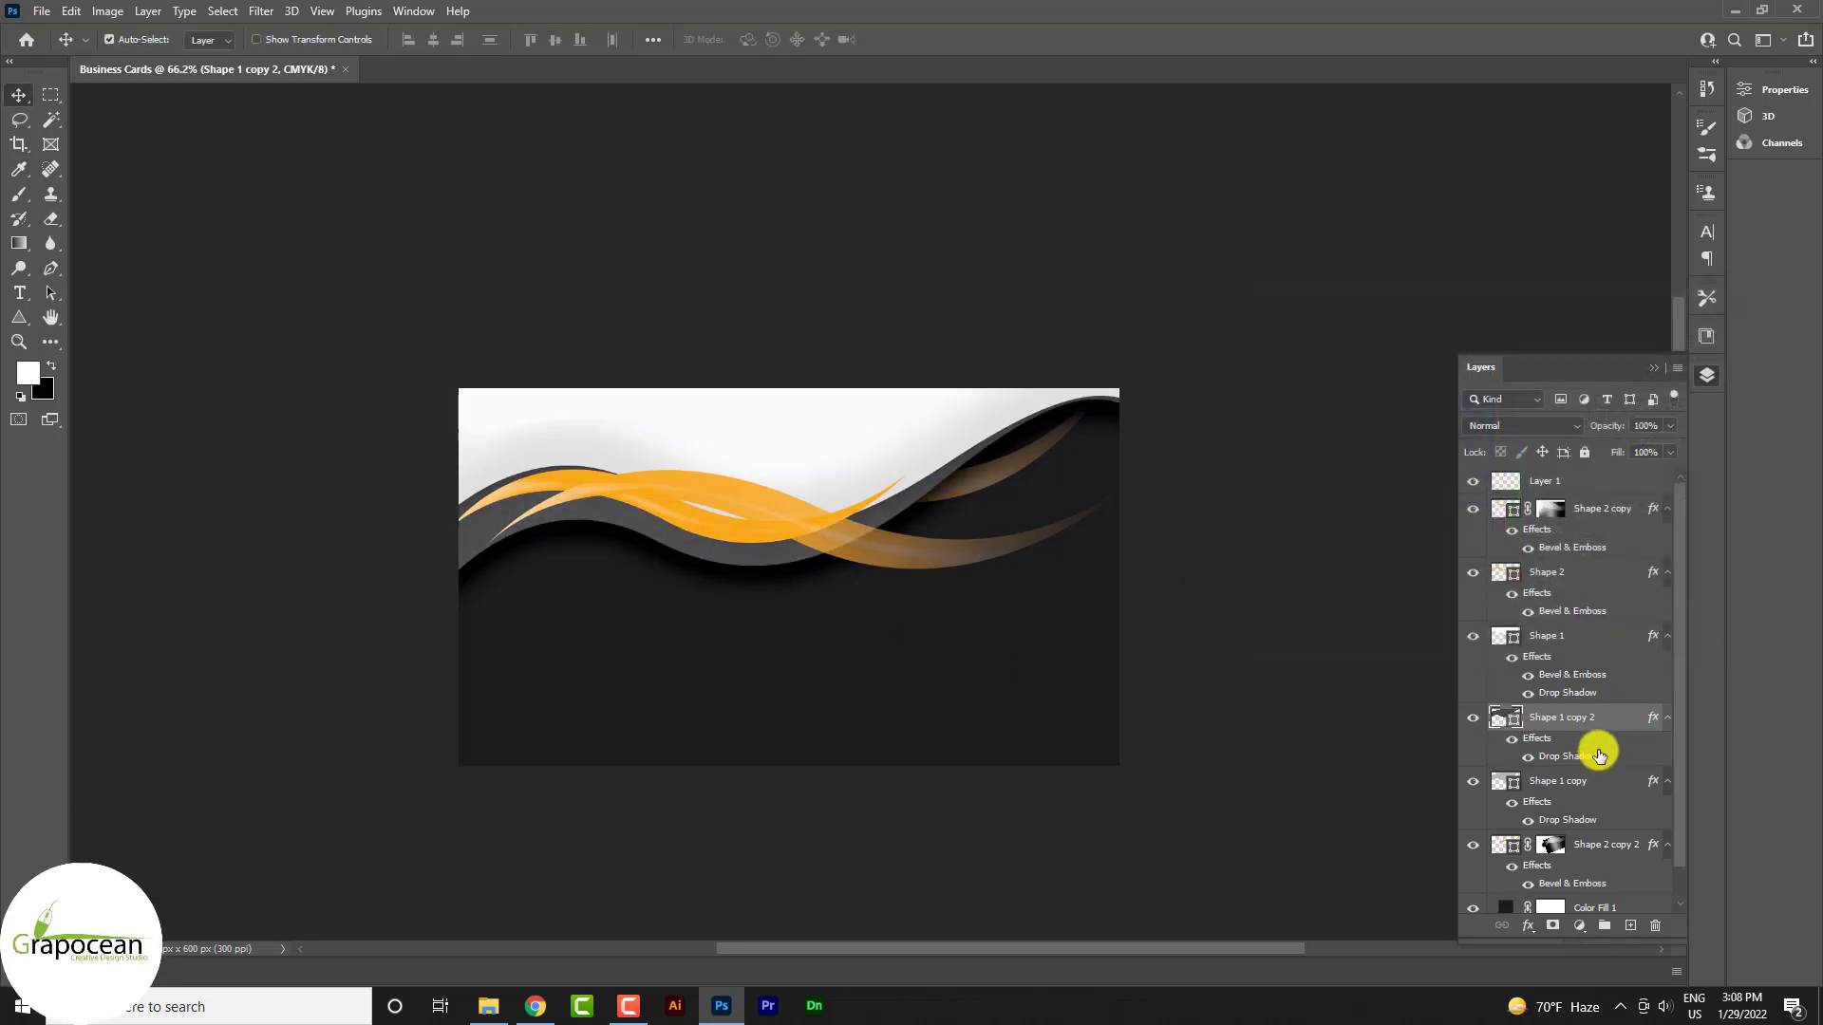
key("ctrl+bracketleft")
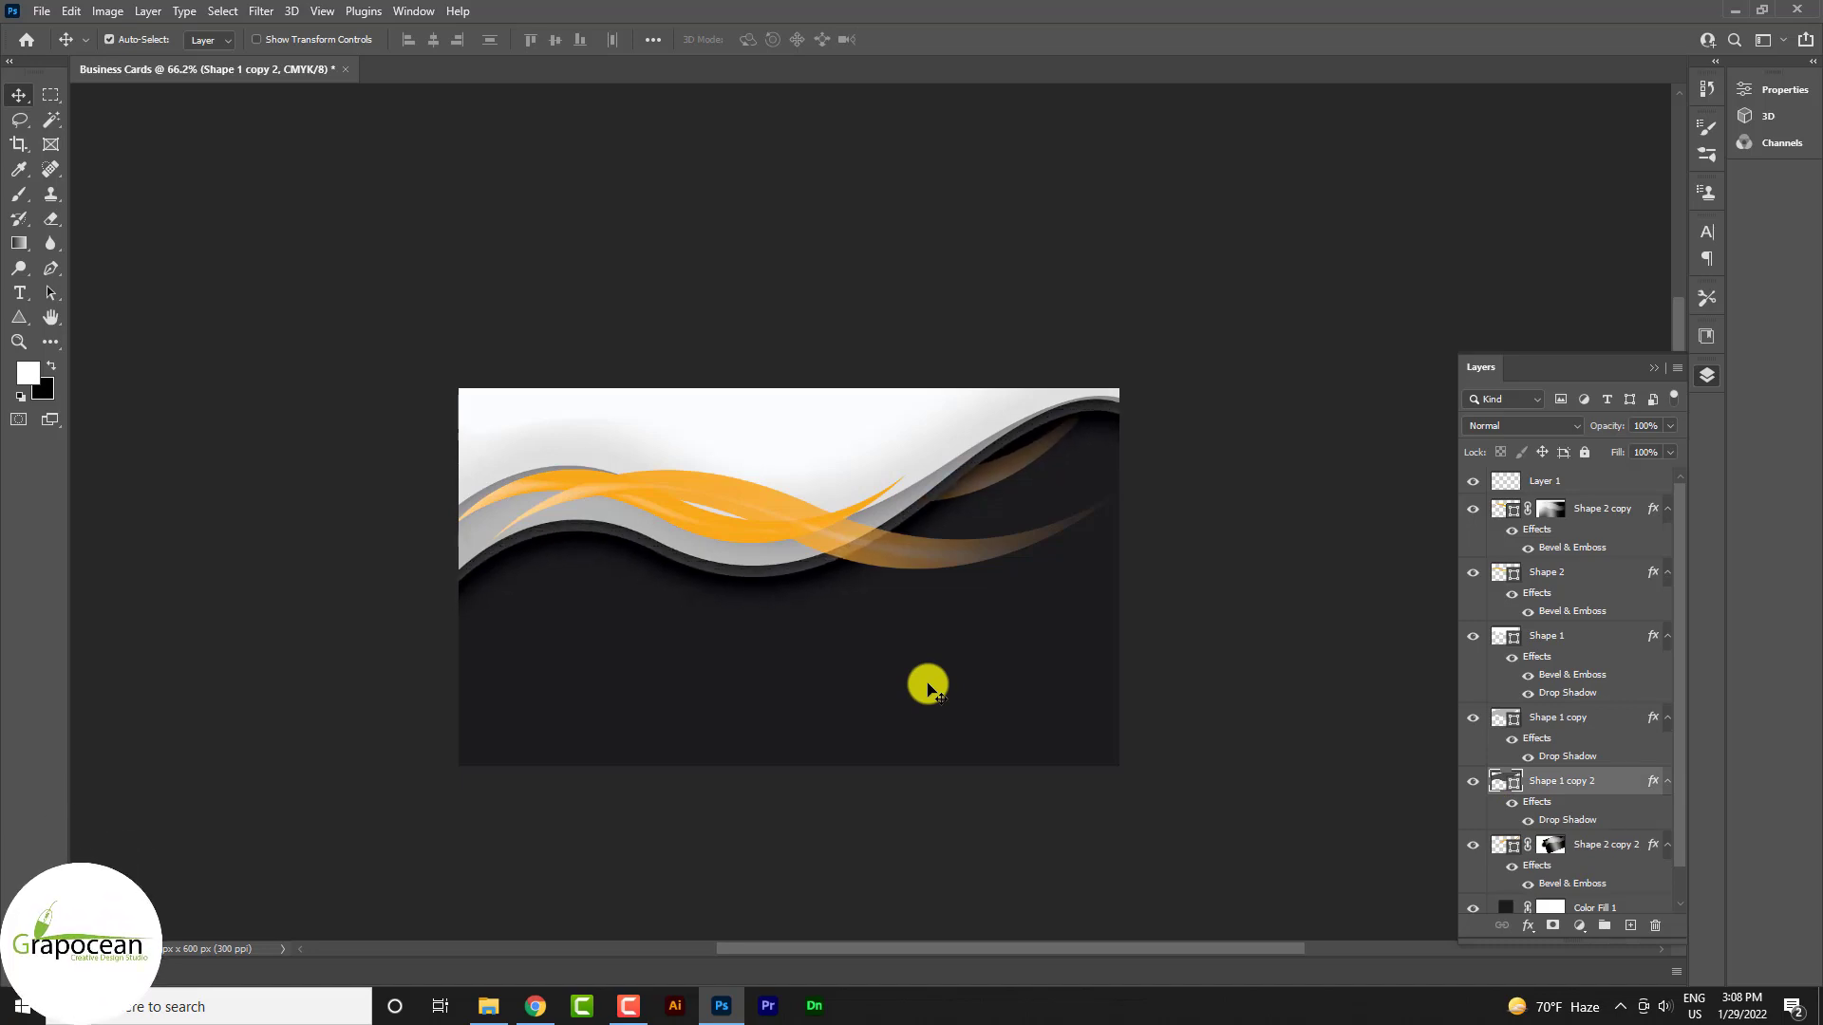
left_click(323, 632)
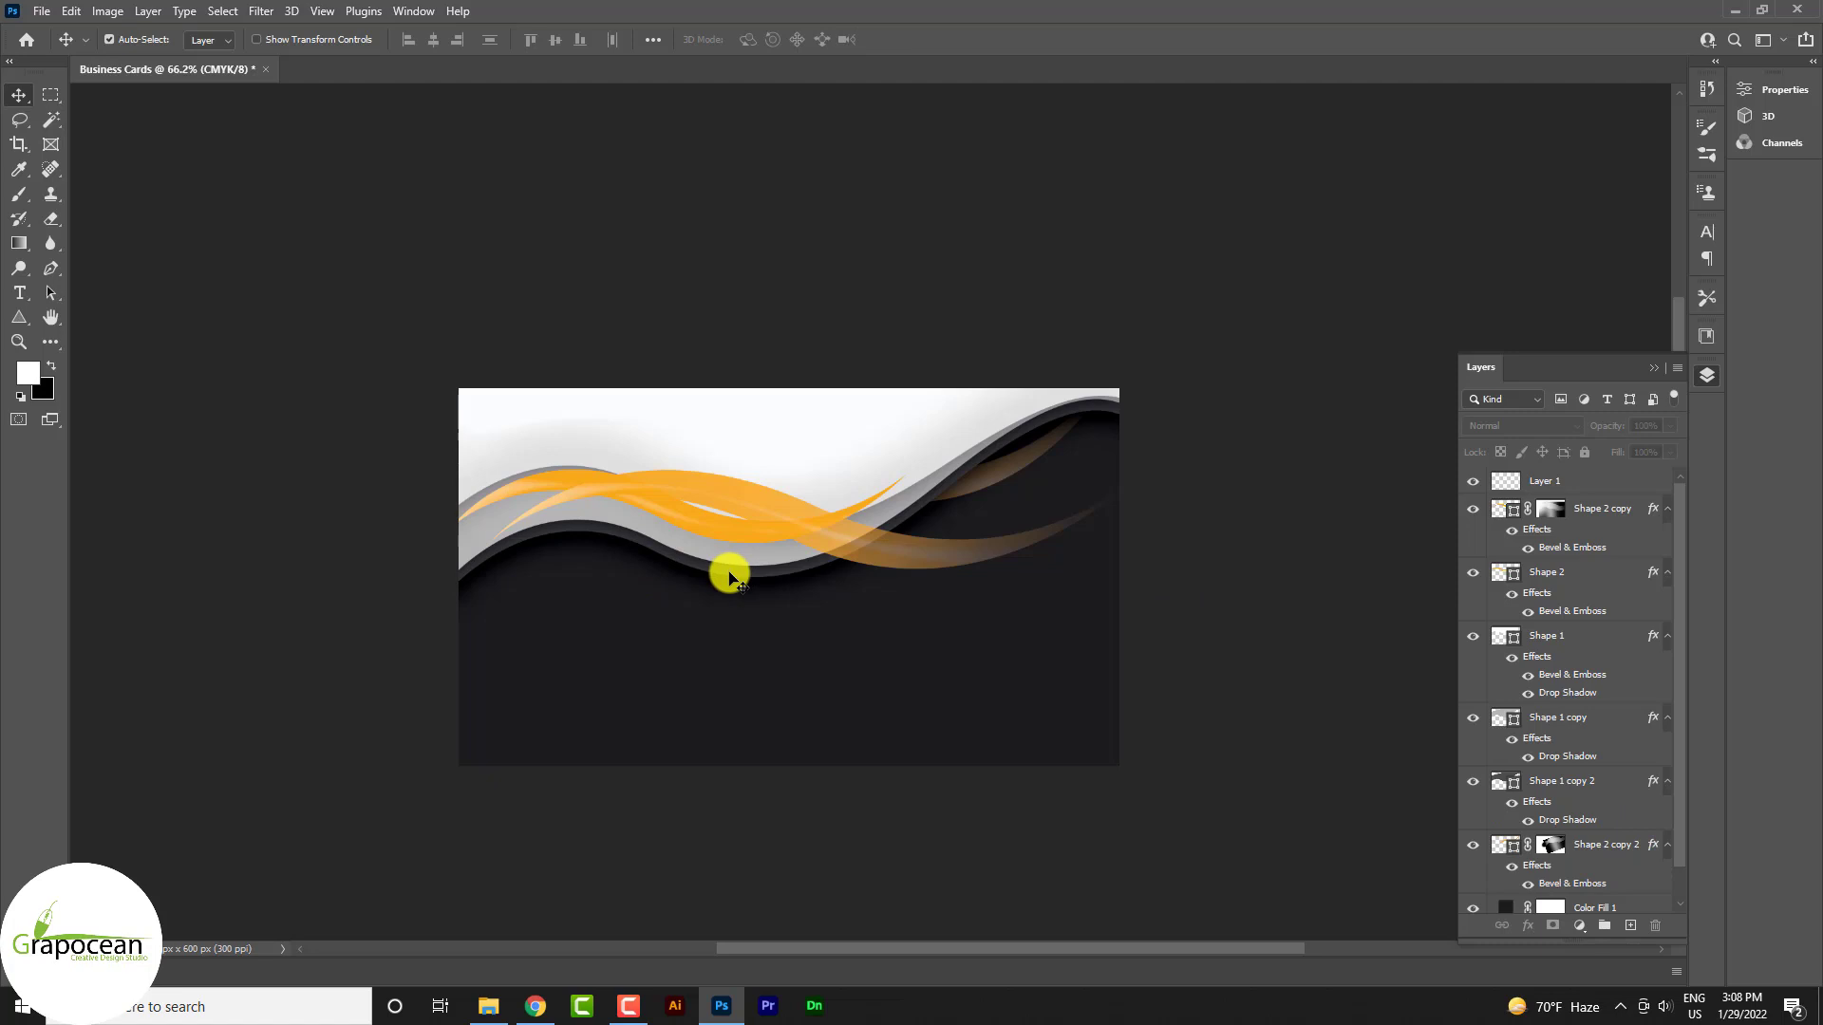
Shift the dark grey Shape 1 copy 2 wave lower and rotate it about 1.2° beneath the light band
left_click_drag(731, 576, 729, 610)
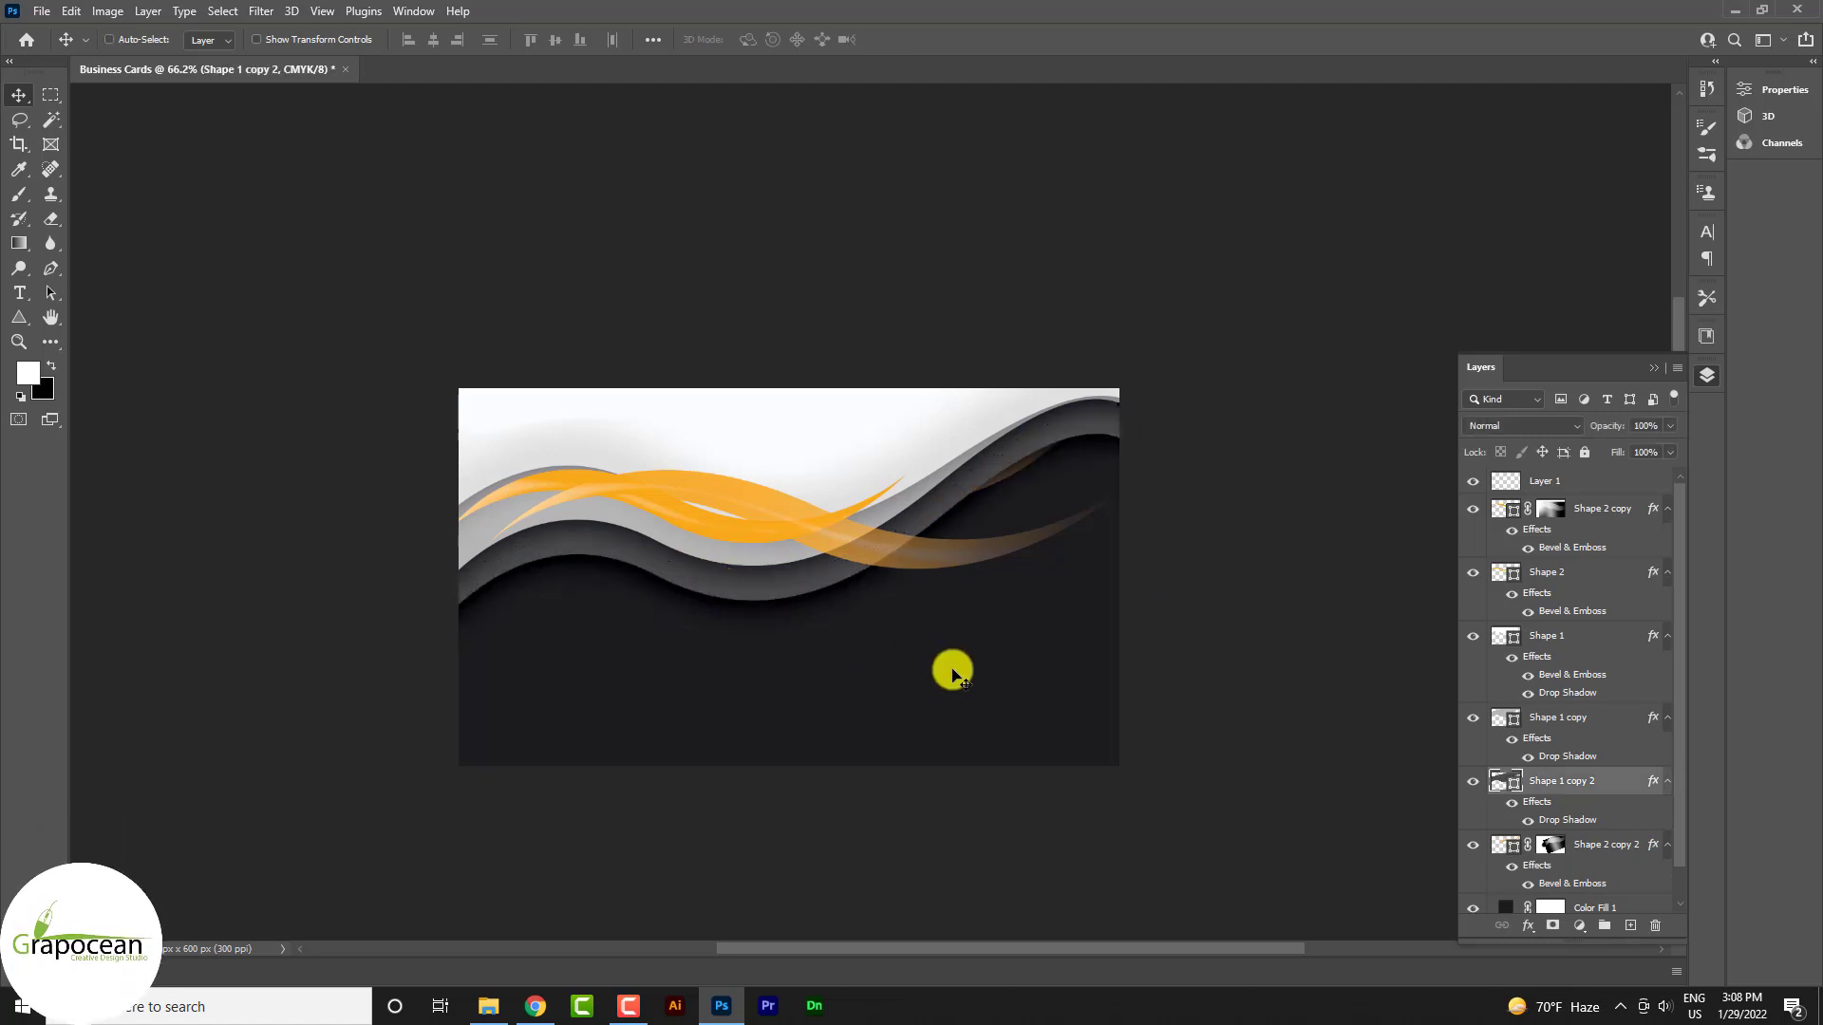
key("ctrl+t")
left_click_drag(1208, 700, 1151, 674)
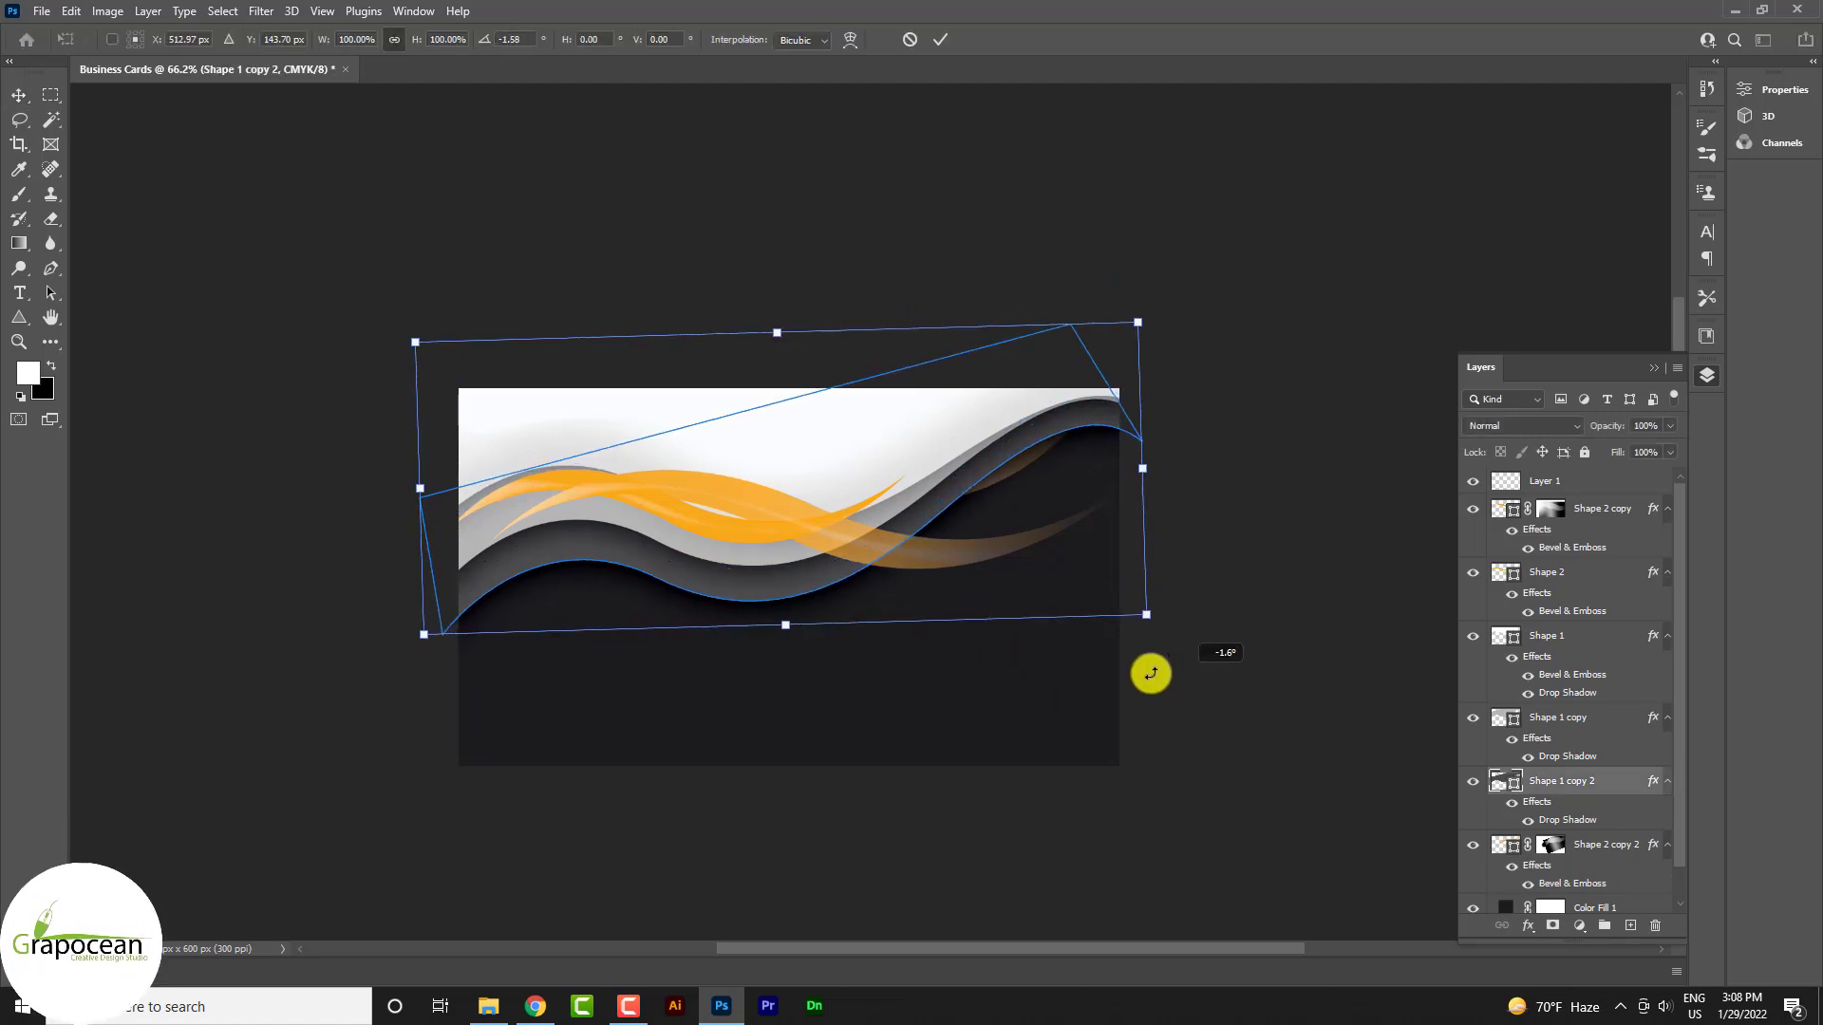
left_click_drag(699, 553, 700, 545)
left_click_drag(1259, 612, 1224, 663)
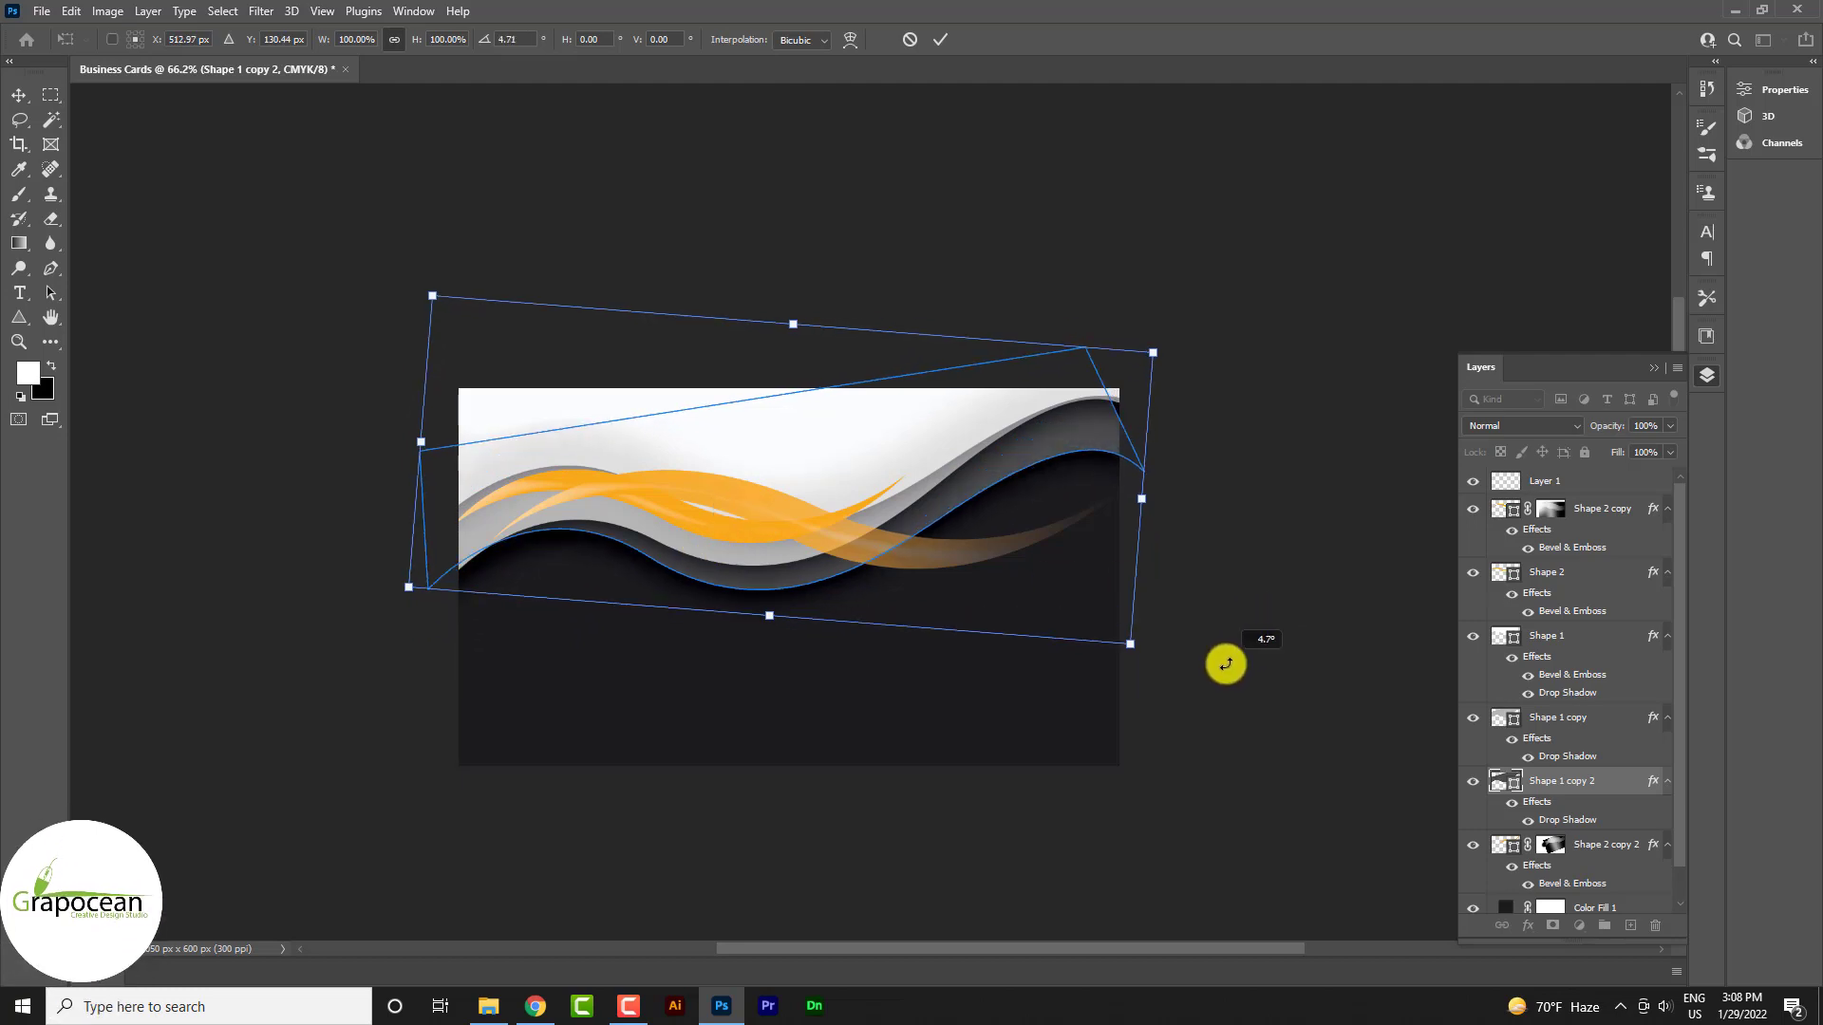
left_click_drag(942, 584, 940, 570)
left_click_drag(1221, 659, 1223, 624)
left_click_drag(1020, 580, 1017, 577)
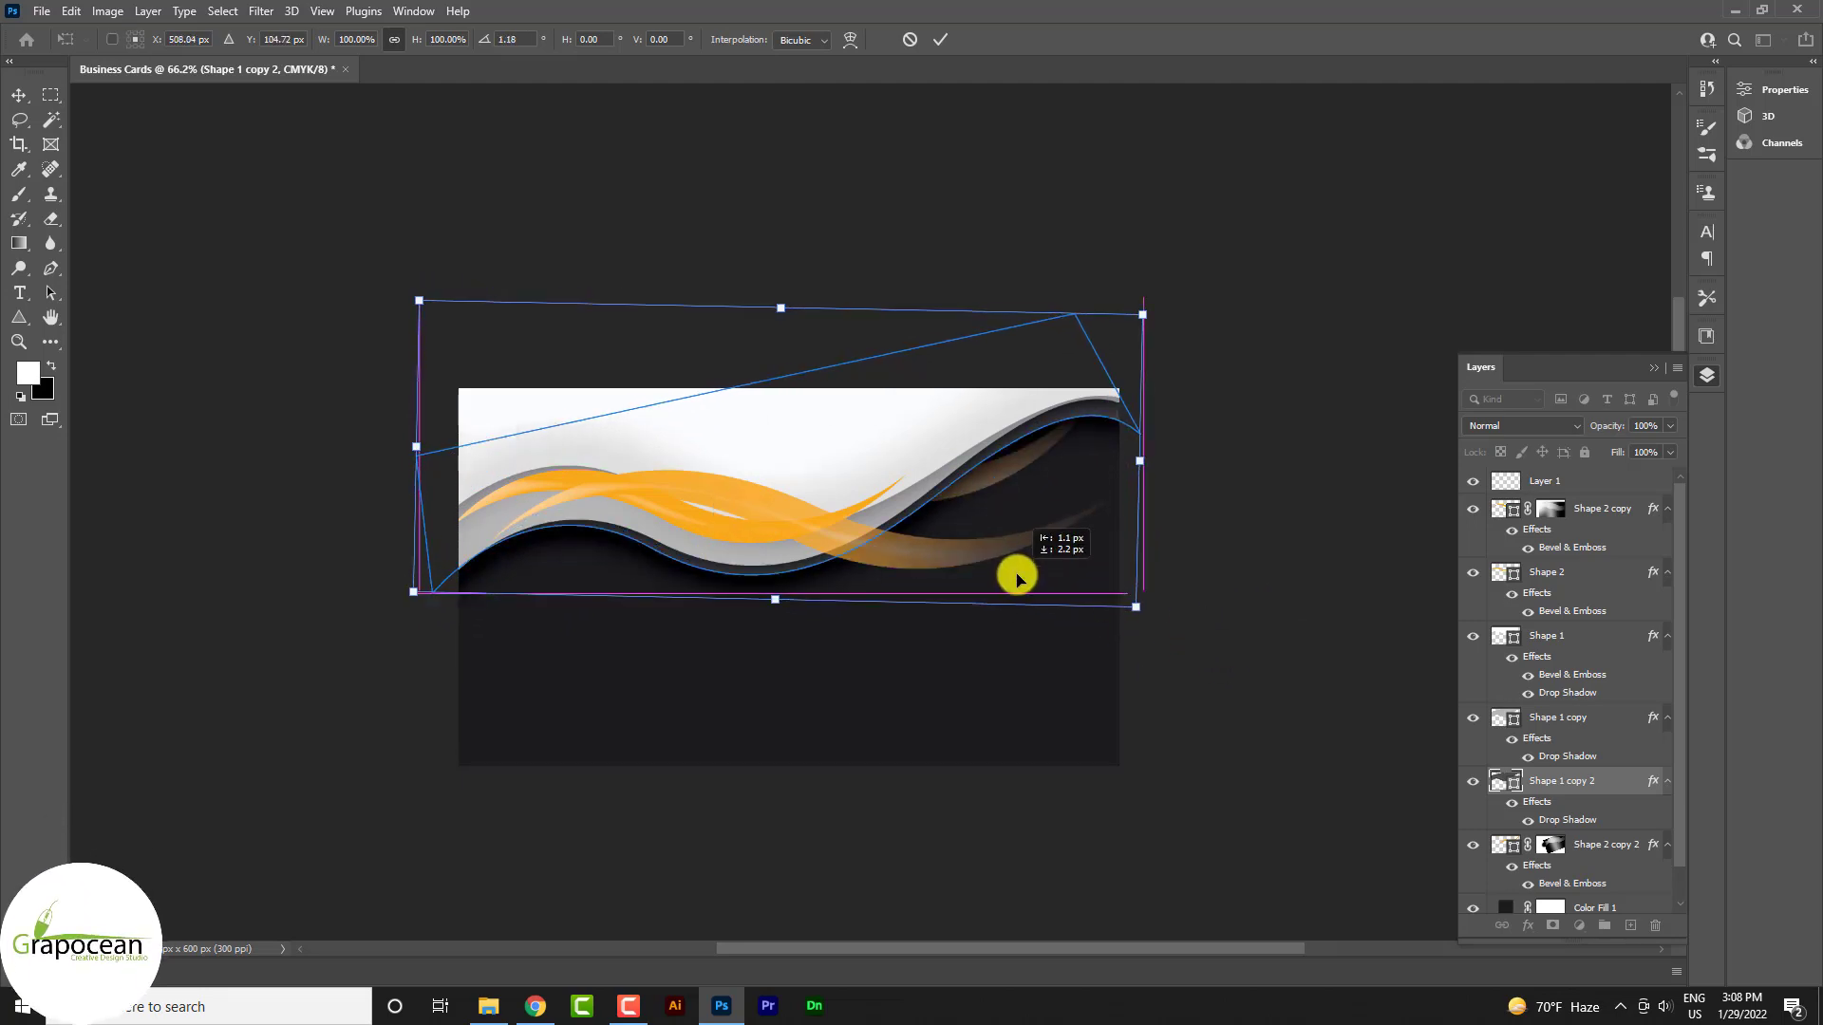
left_click(921, 48)
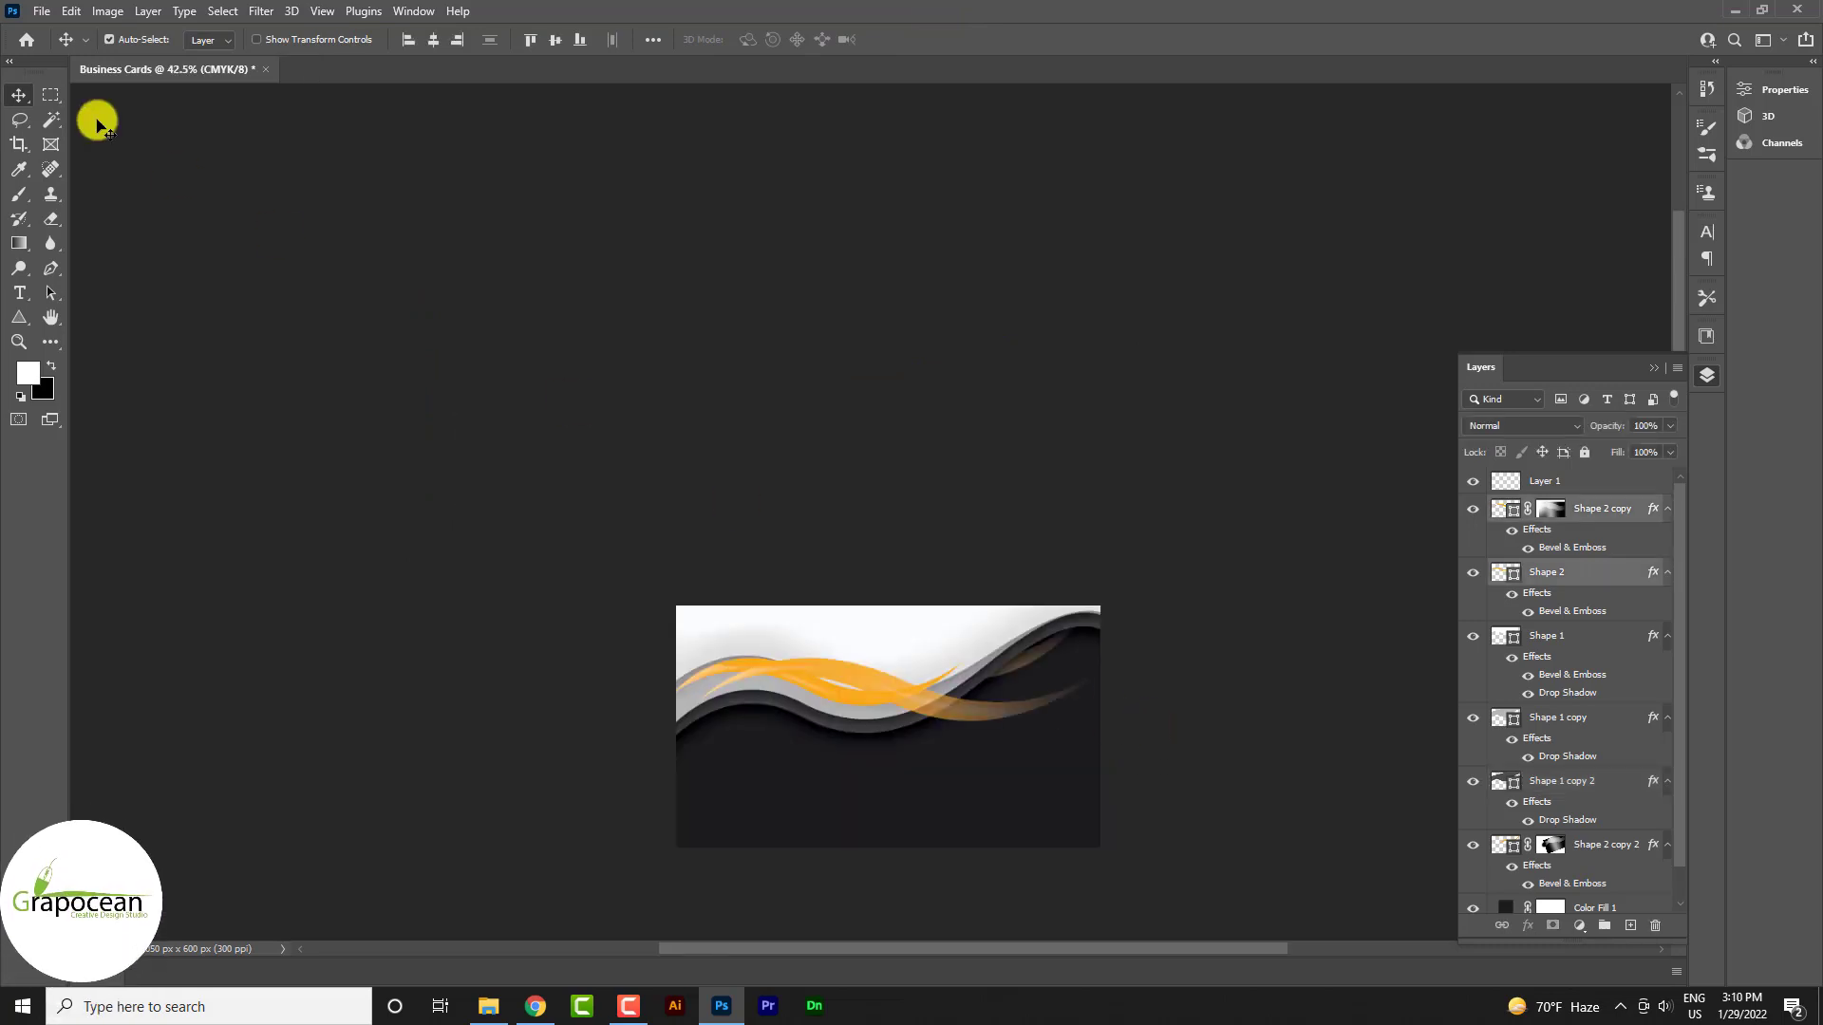
Open webhook_black_48dp.svg and bring the icon into the Business Cards document
left_click(42, 10)
left_click(57, 53)
left_click(1361, 465)
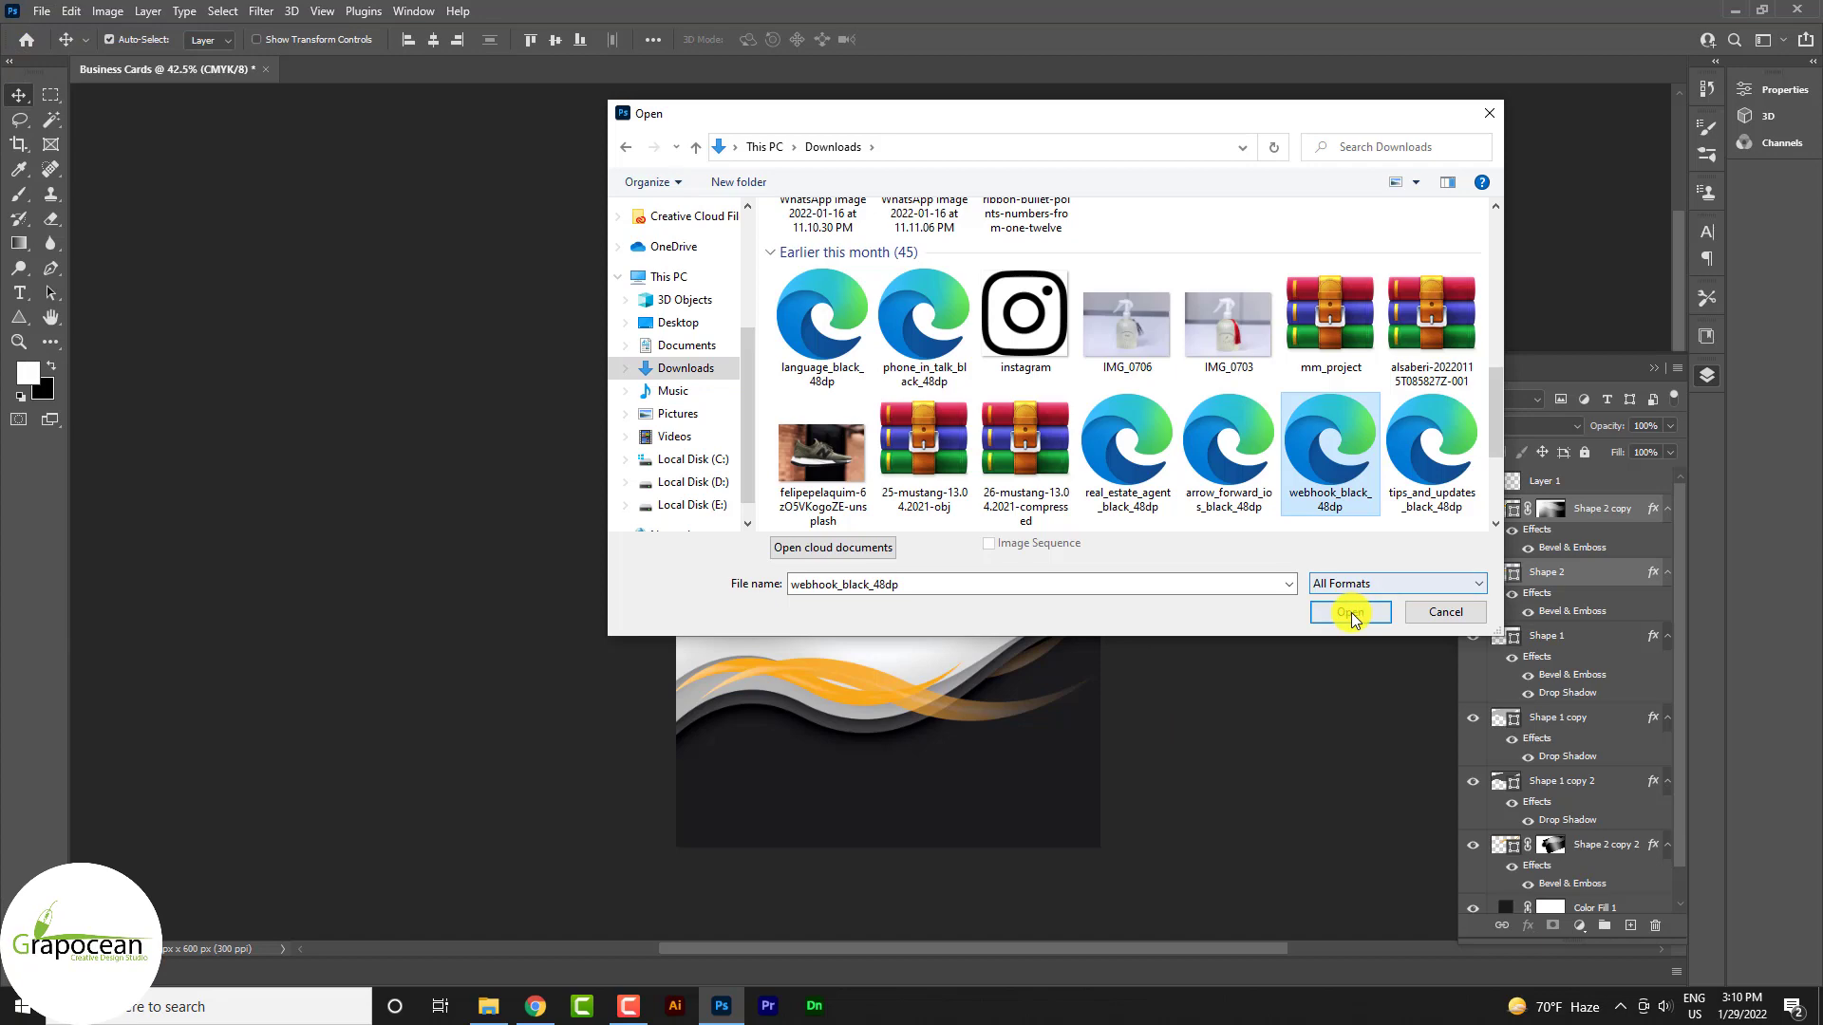
left_click(1350, 612)
left_click(1034, 270)
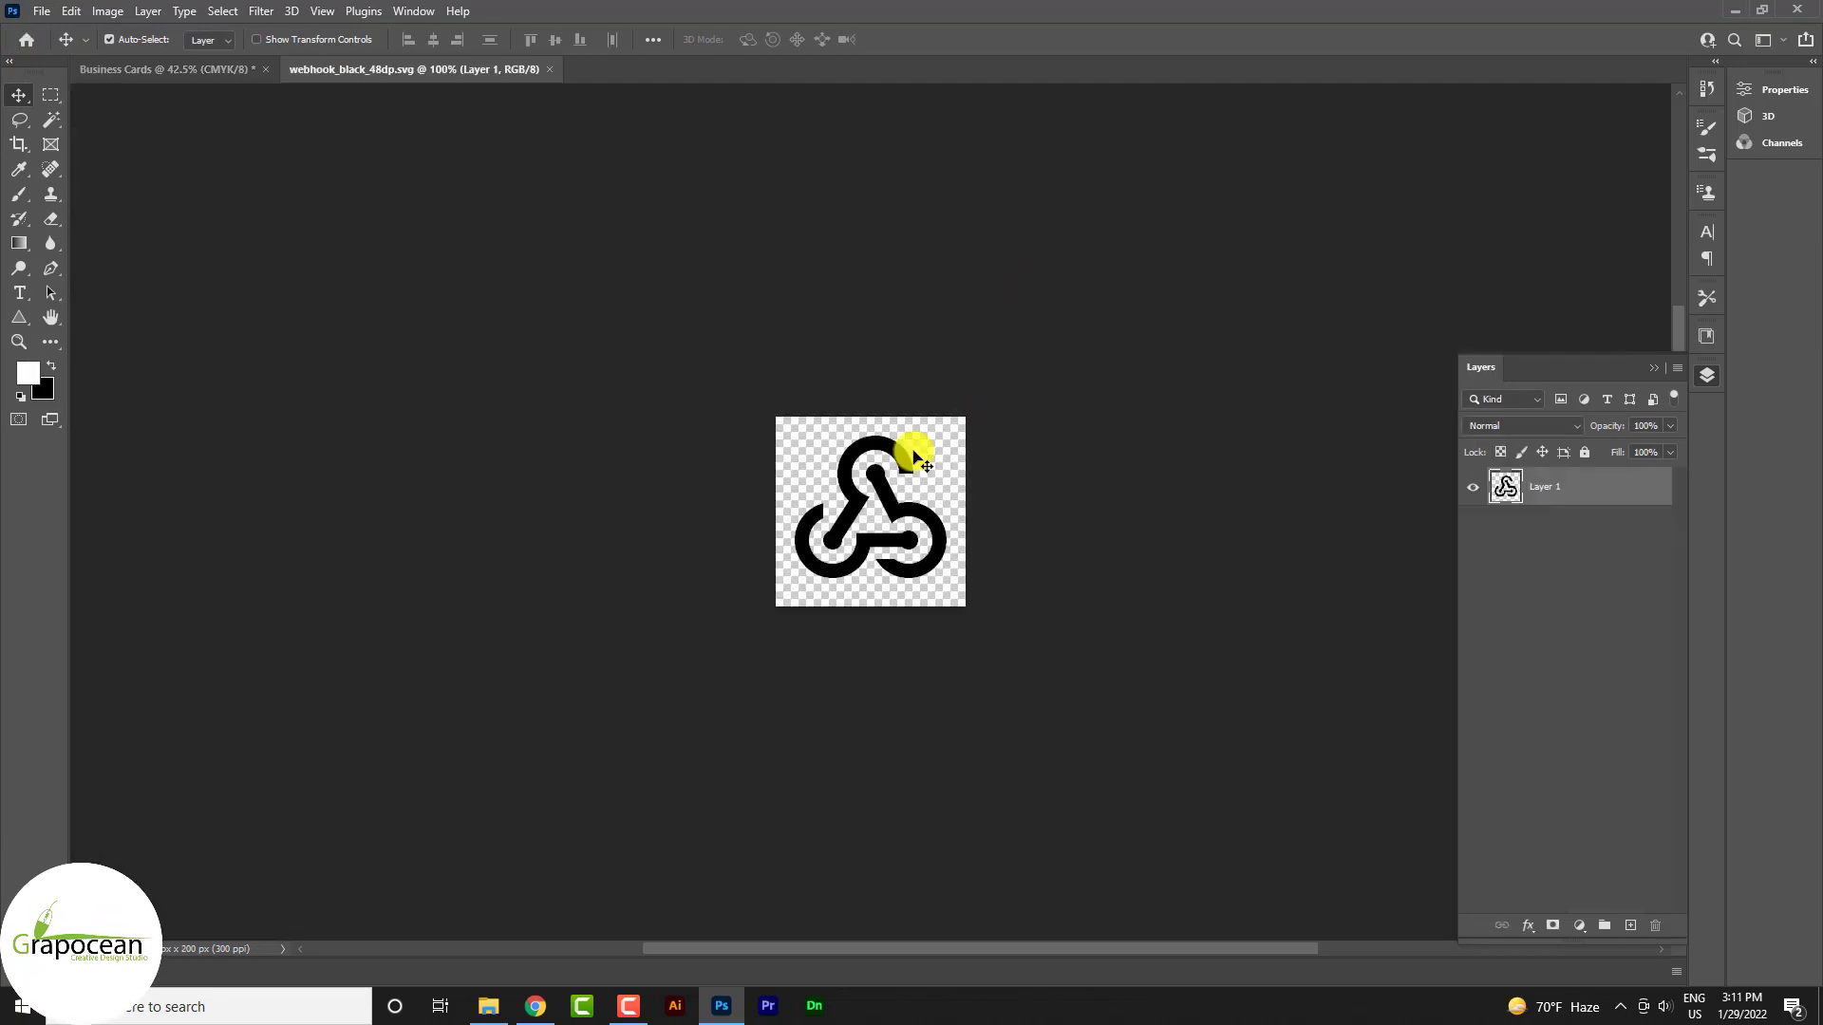
left_click_drag(919, 456, 864, 785)
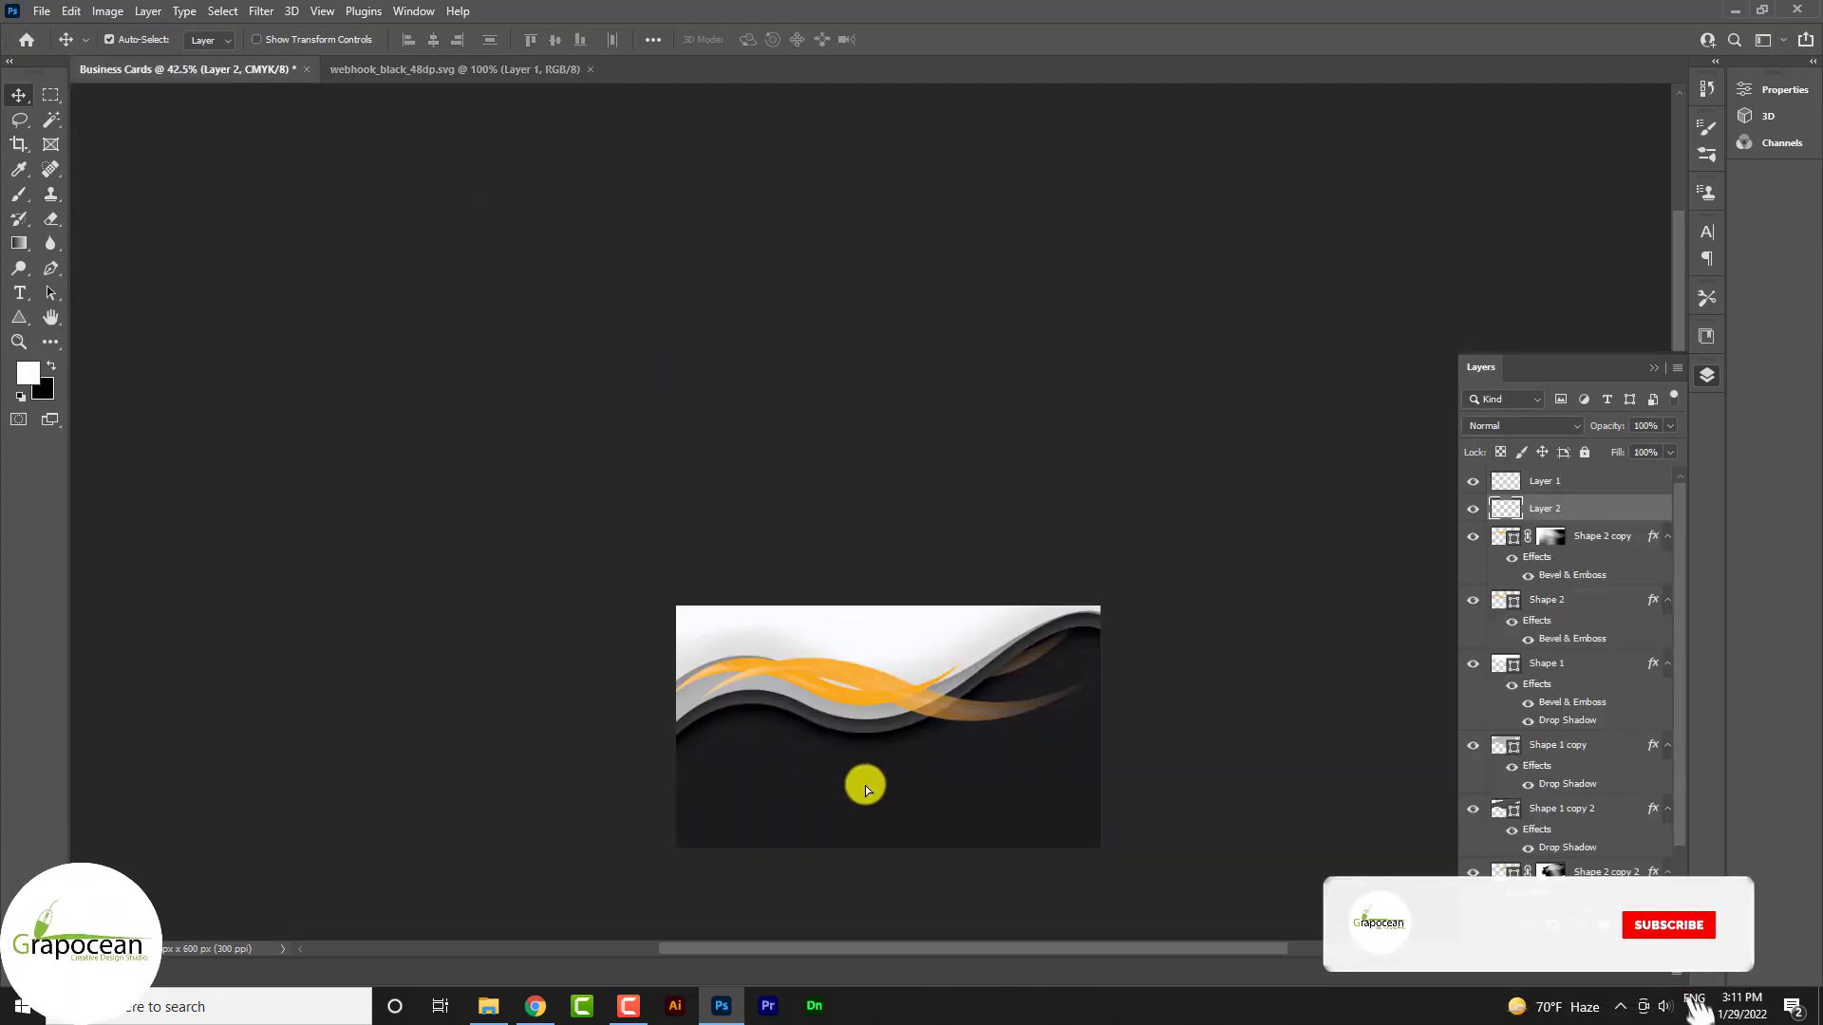
Give the icon an orange f7b13b Color Overlay sampled from the swoosh and centre it
right_click(1628, 504)
left_click(1424, 183)
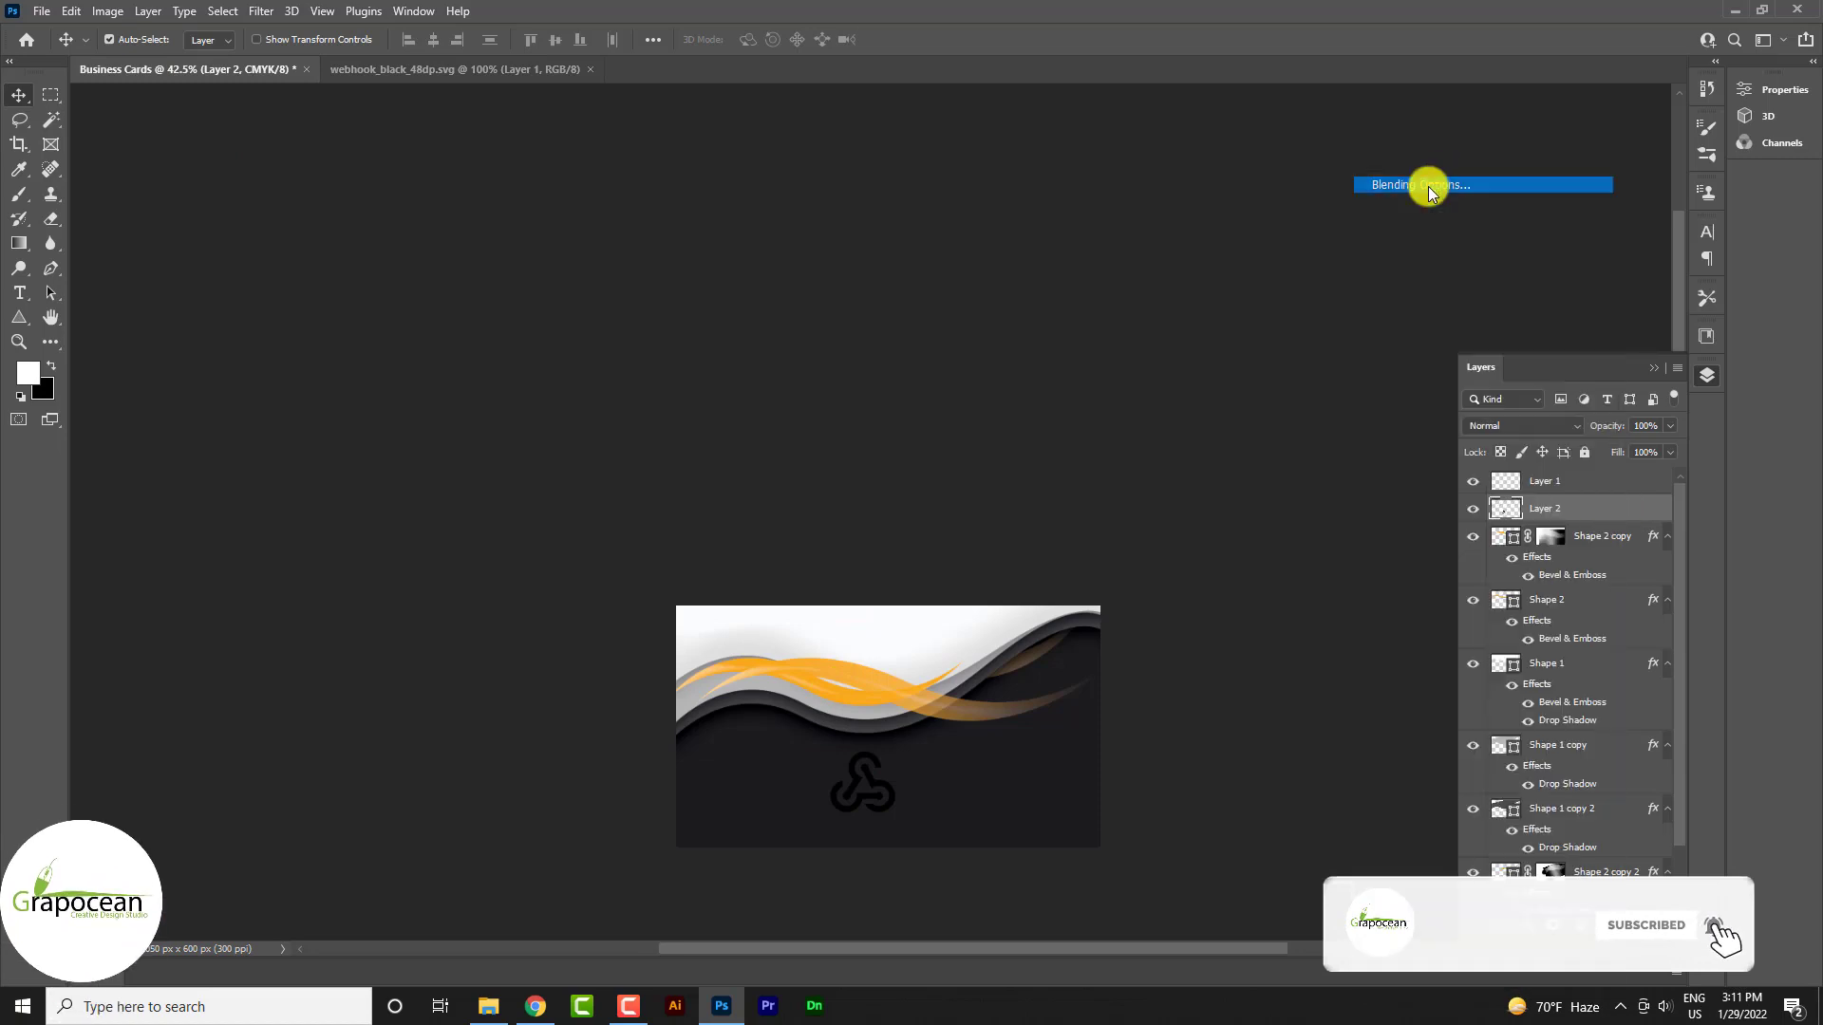
left_click(992, 718)
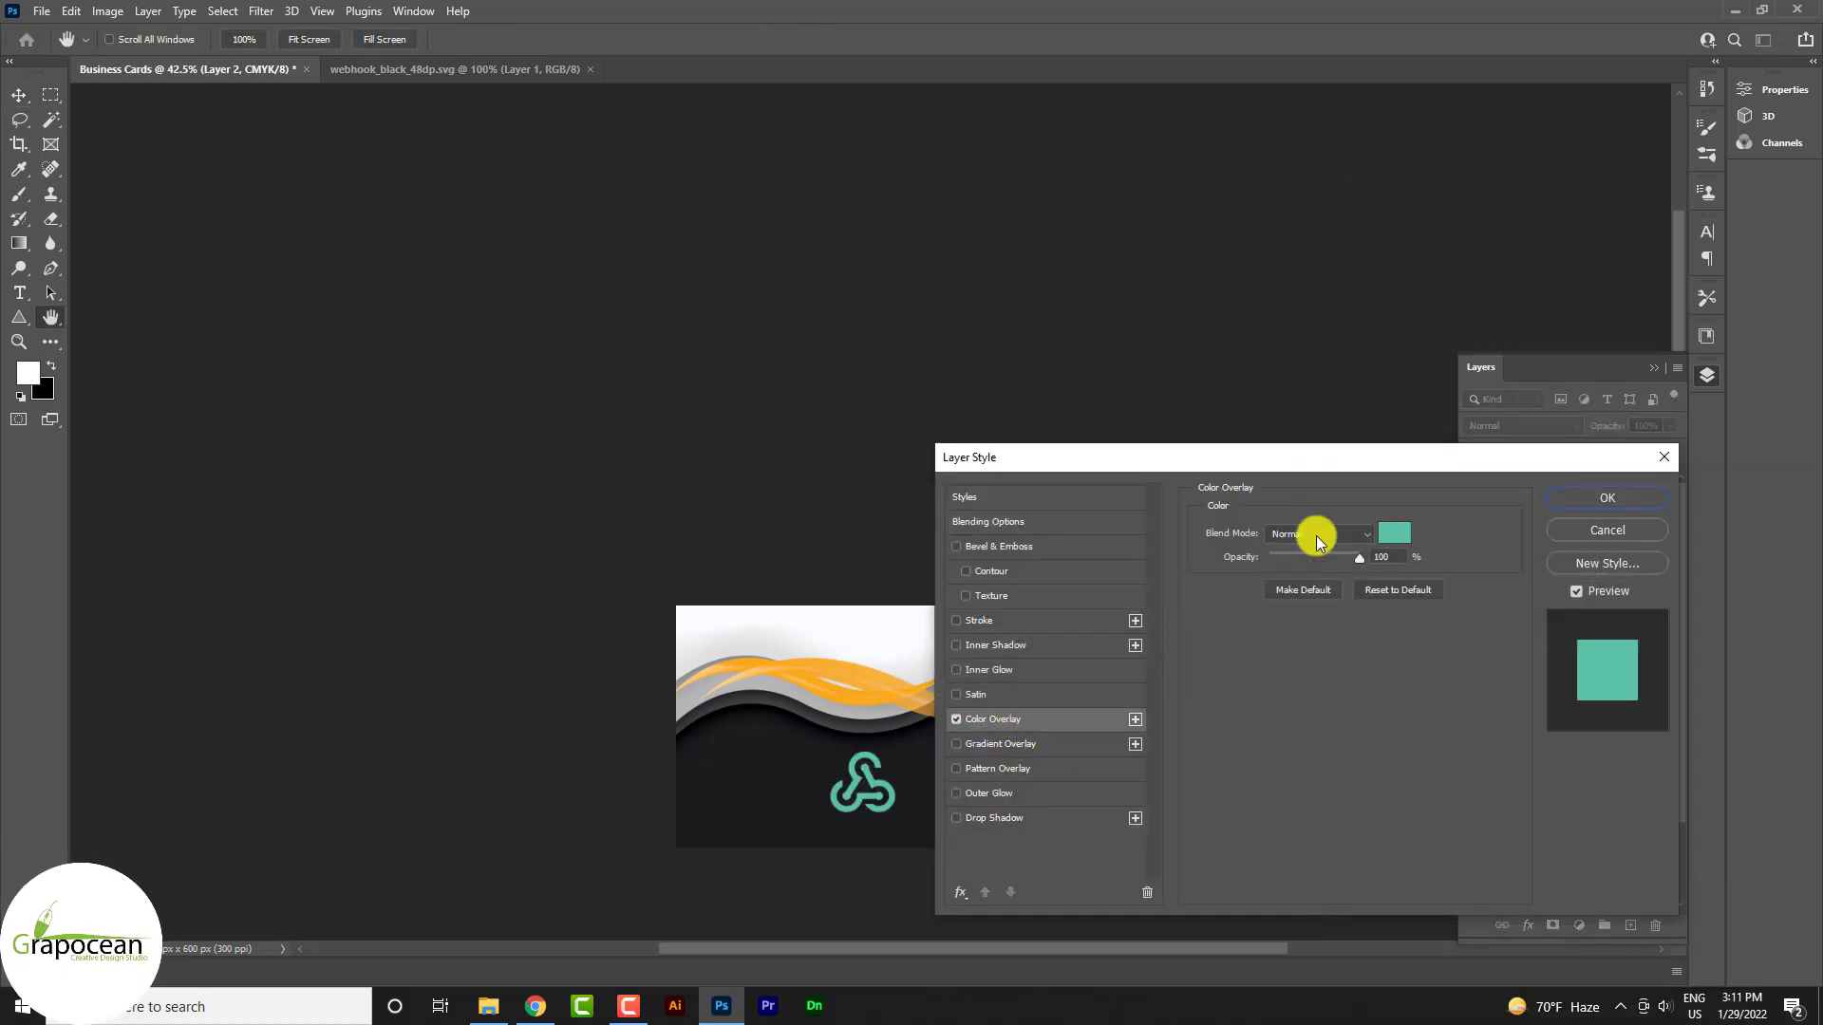
left_click(1395, 527)
left_click(879, 670)
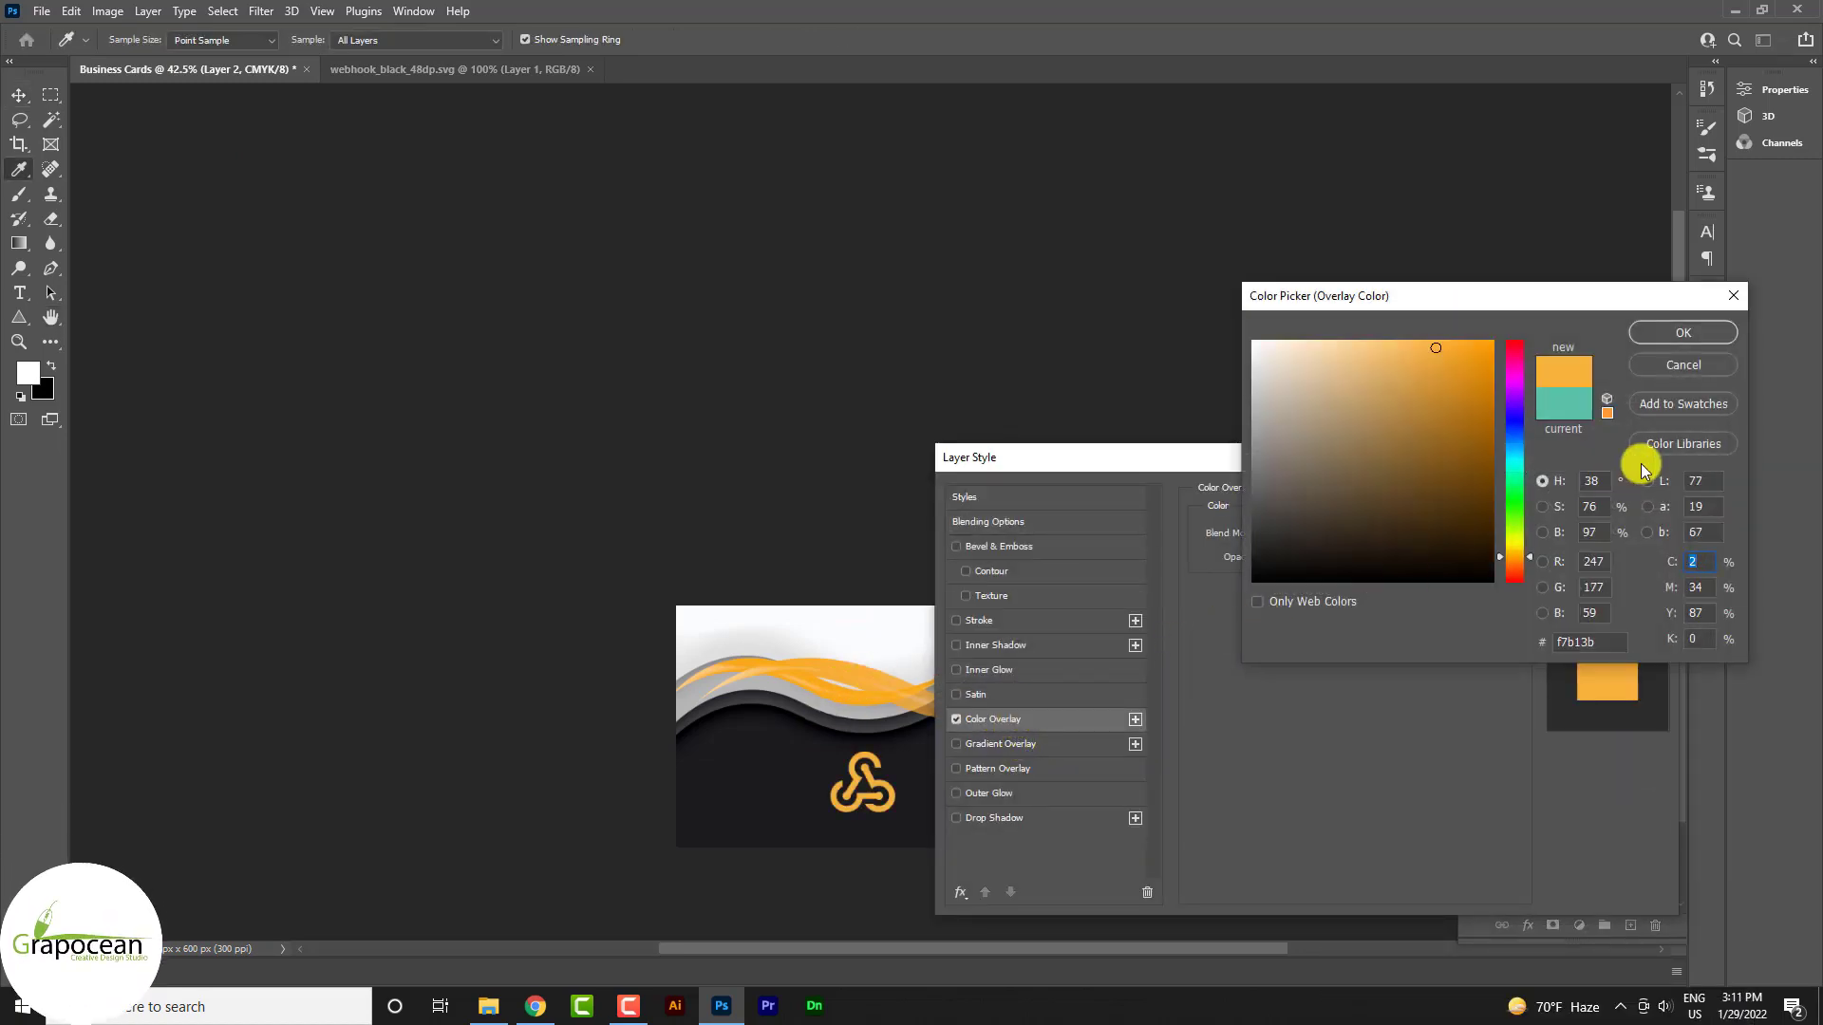
left_click(1678, 334)
left_click(1598, 512)
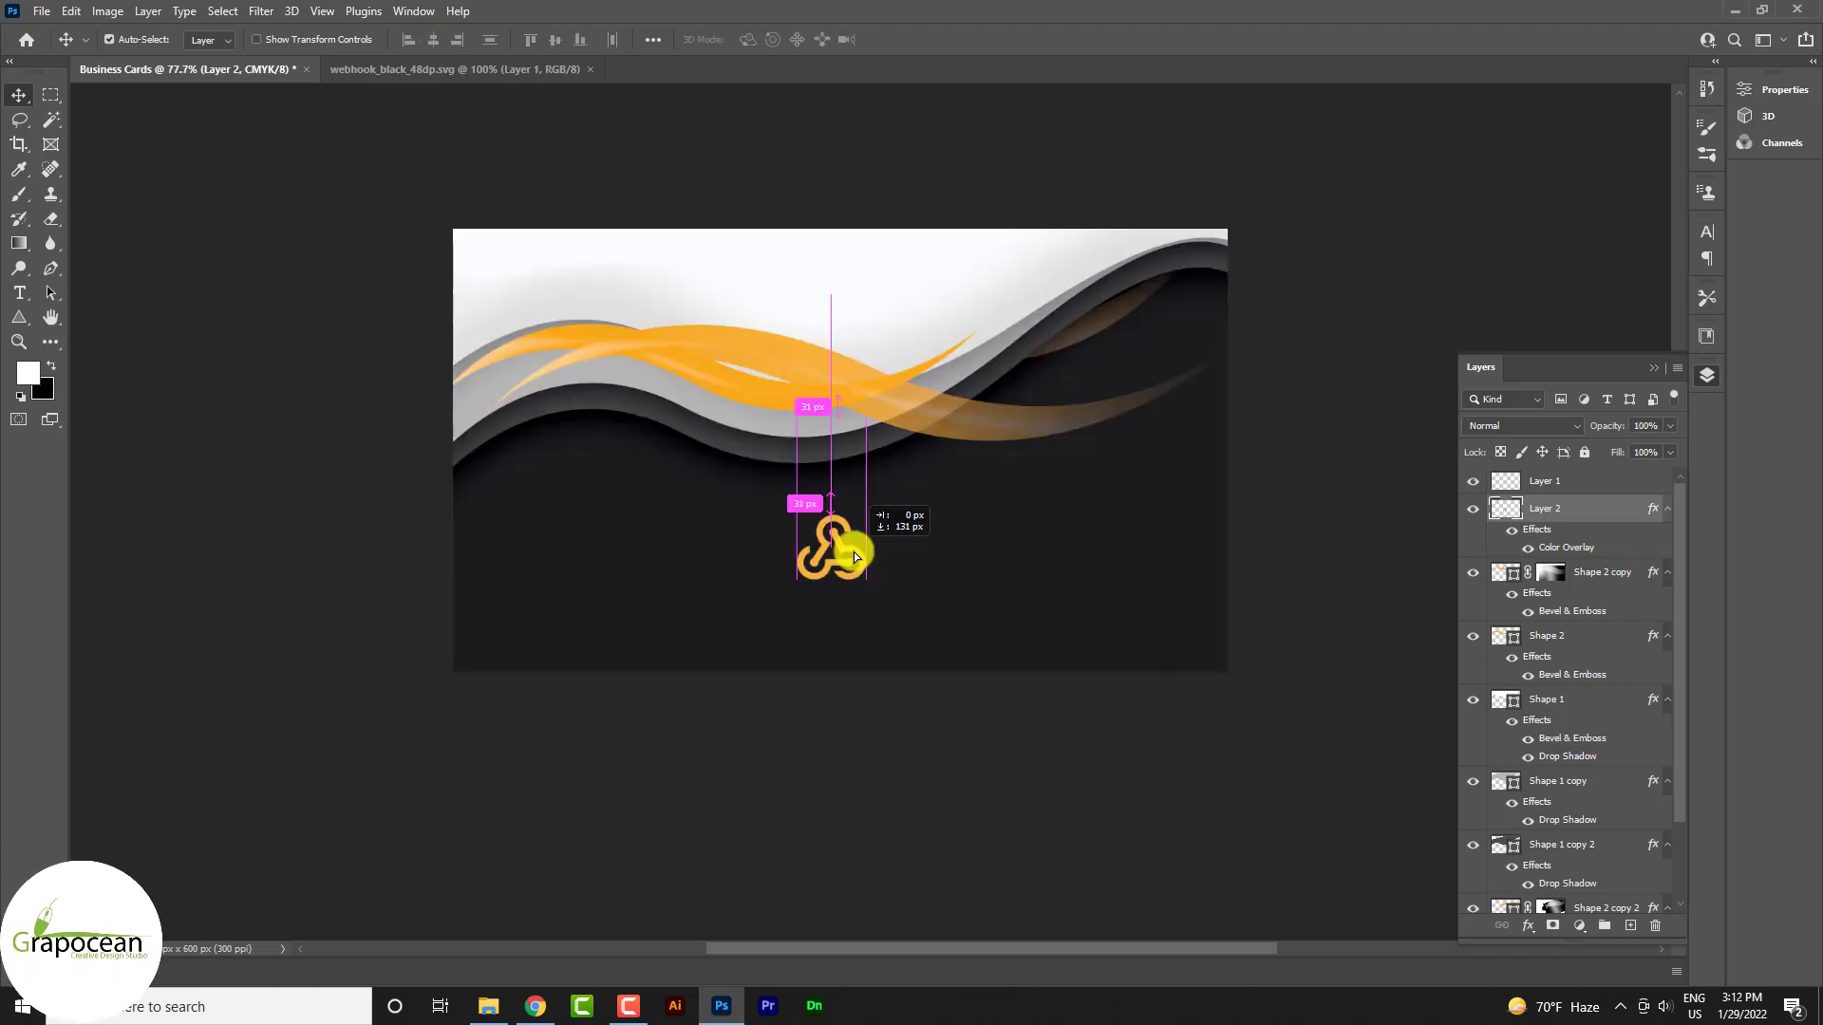
left_click_drag(851, 552, 852, 555)
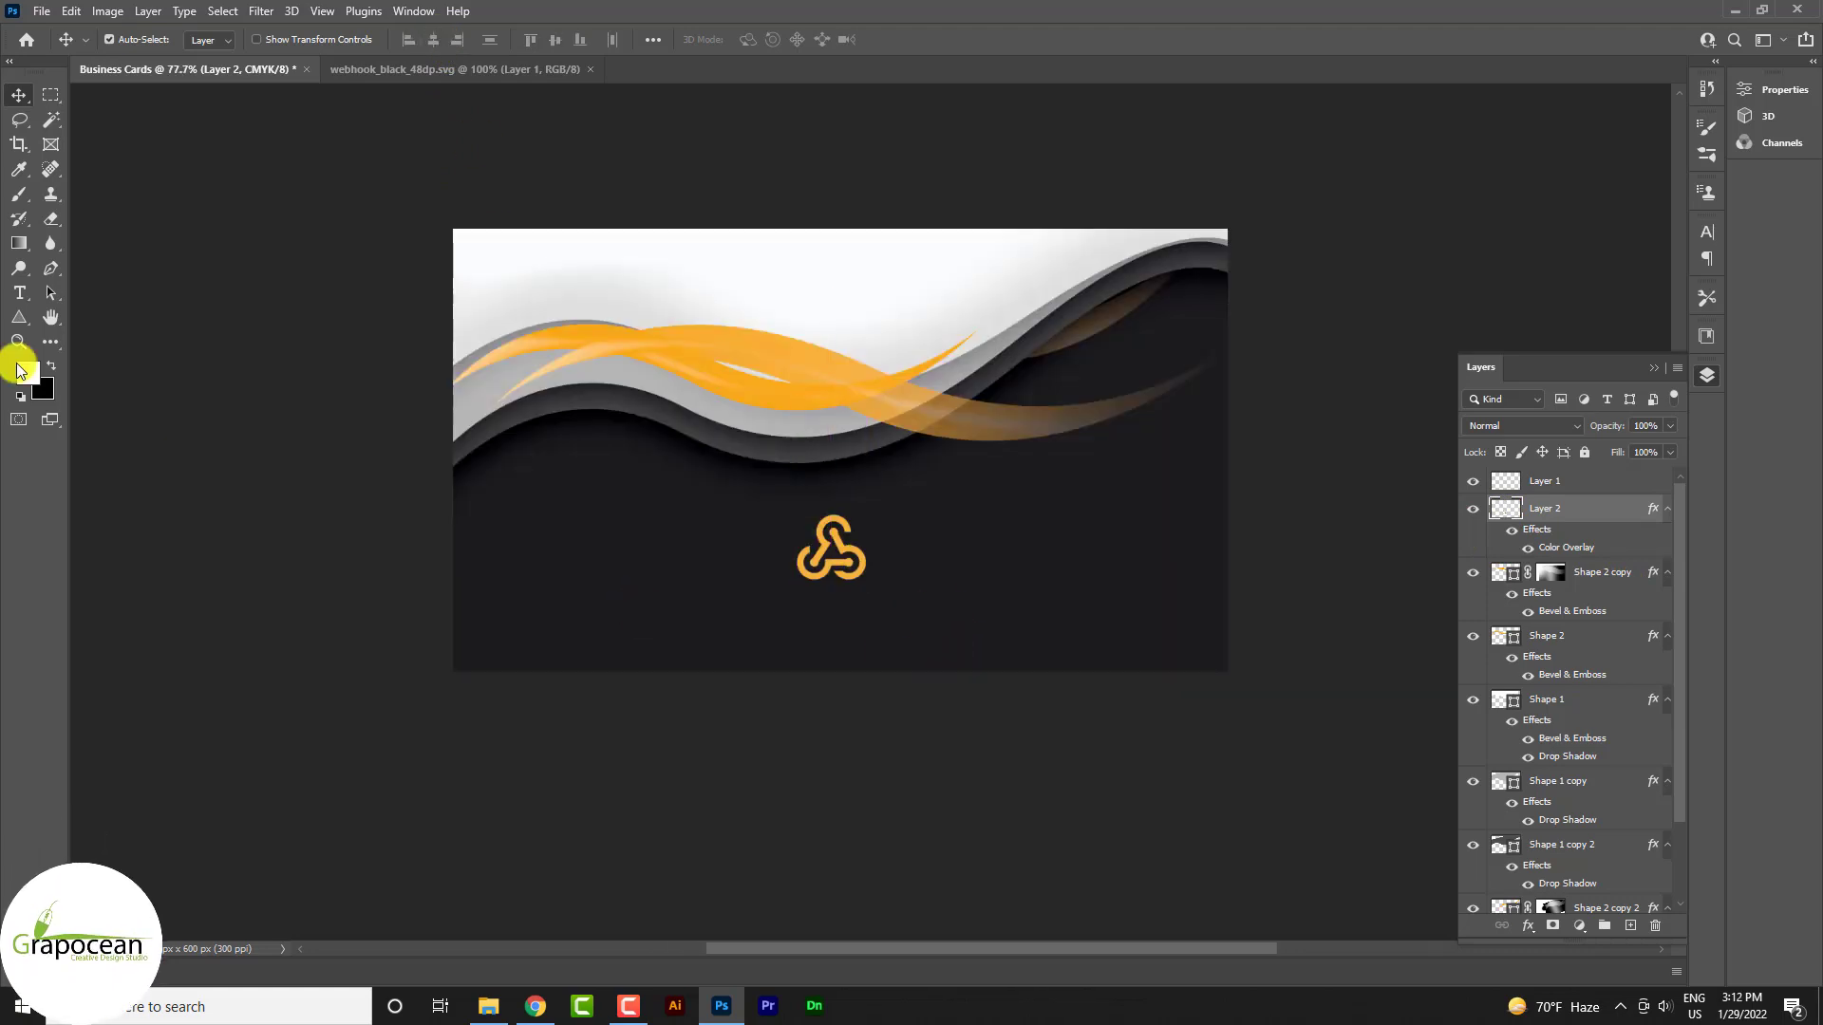
Type 'Business Logo' below the icon with the word Logo coloured orange f7b13b
left_click(17, 295)
left_click(1630, 925)
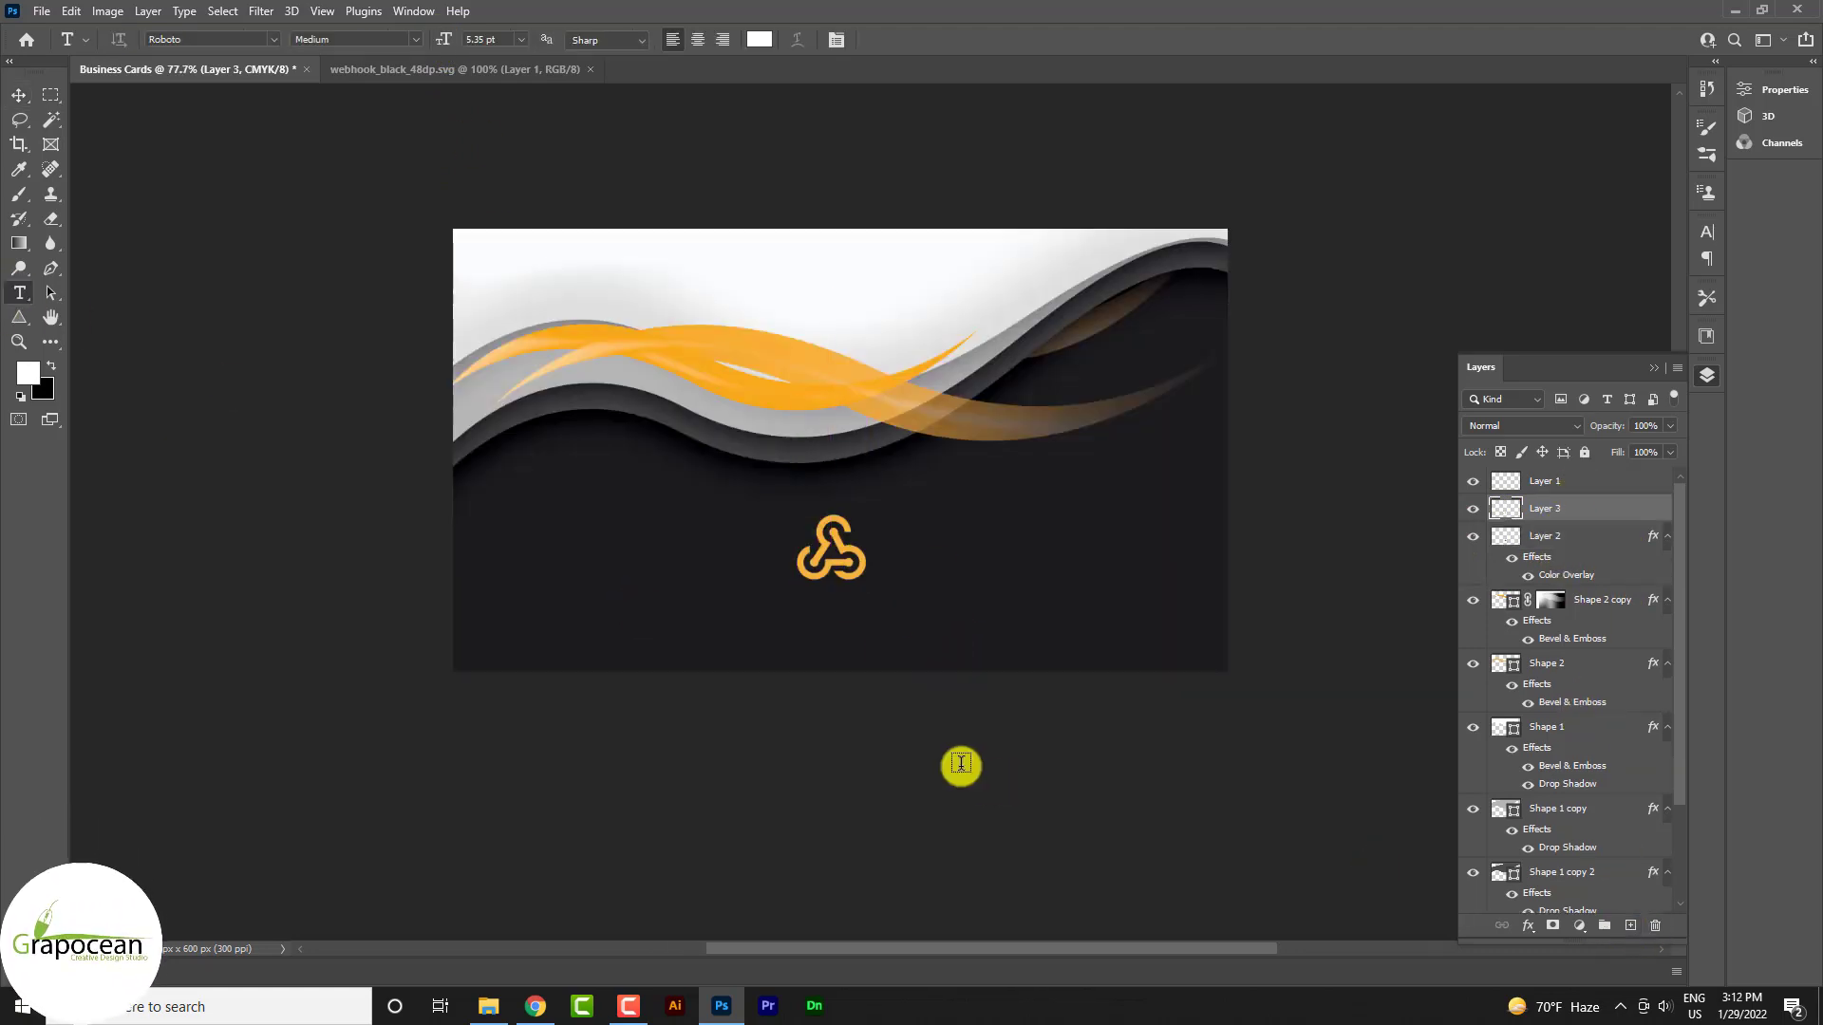
left_click(838, 635)
type("Business Logo")
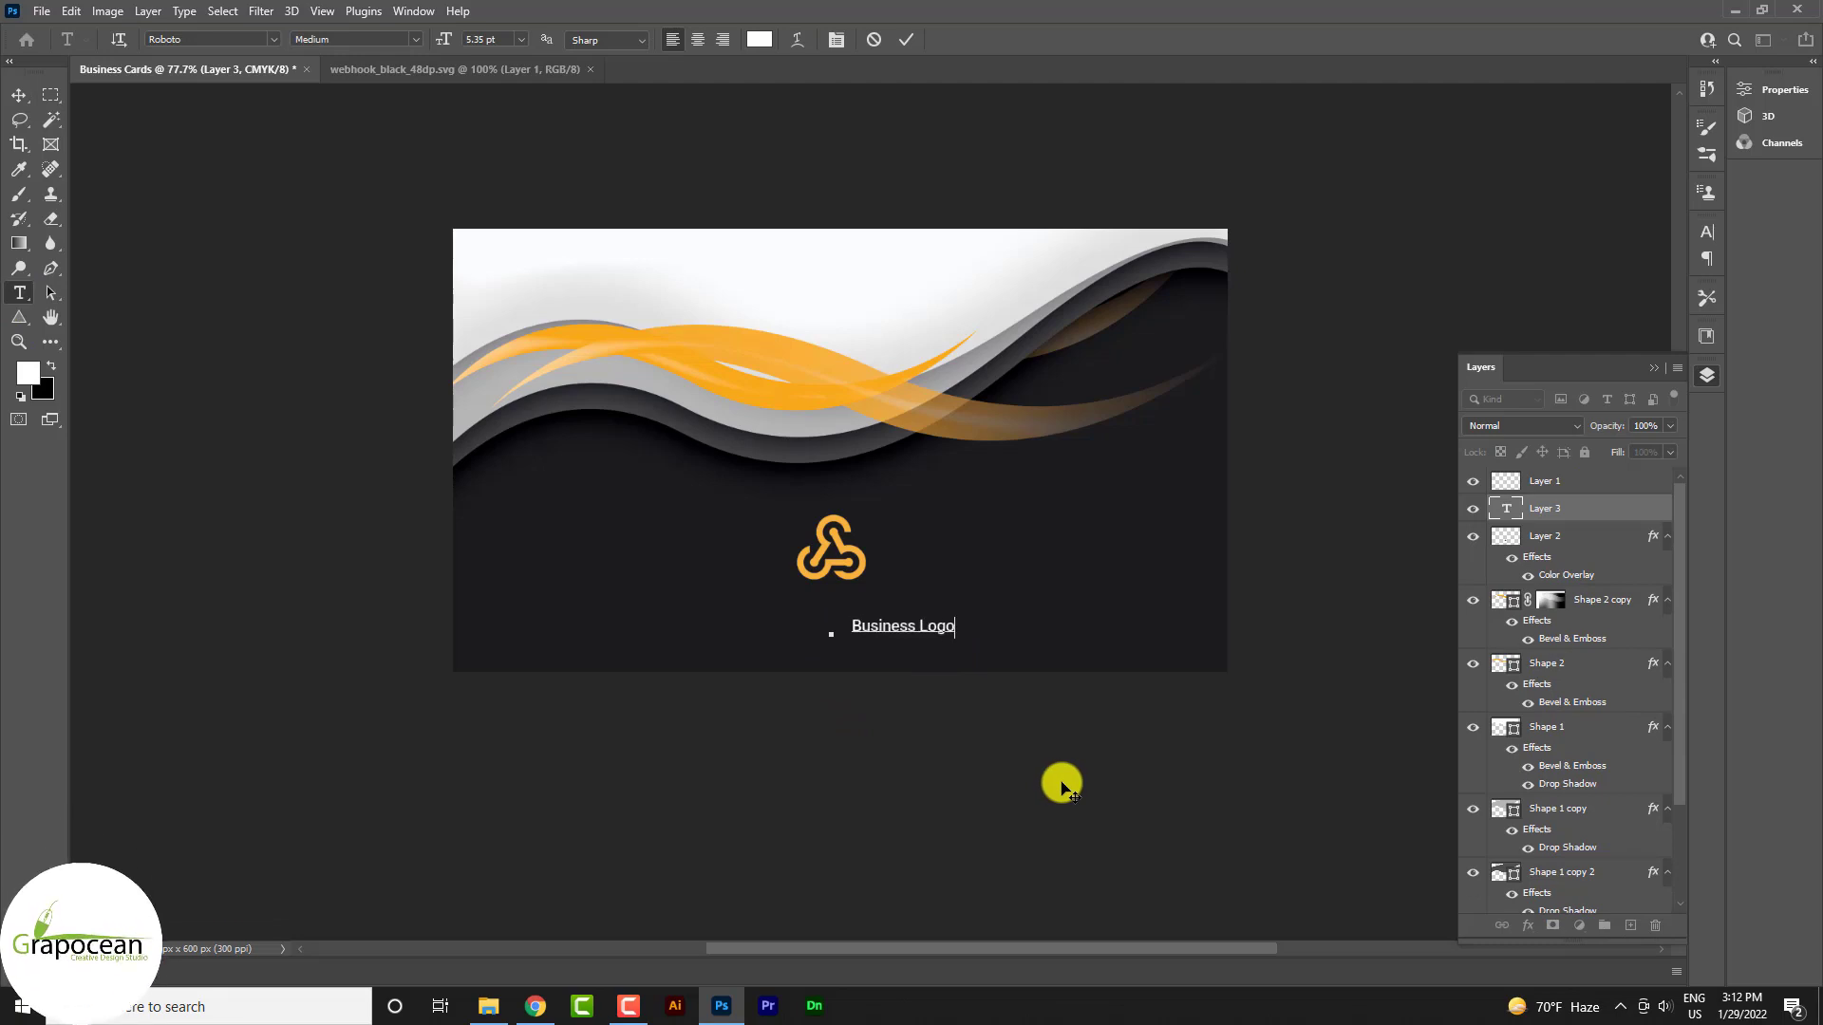
scroll(914, 656, "up", 5)
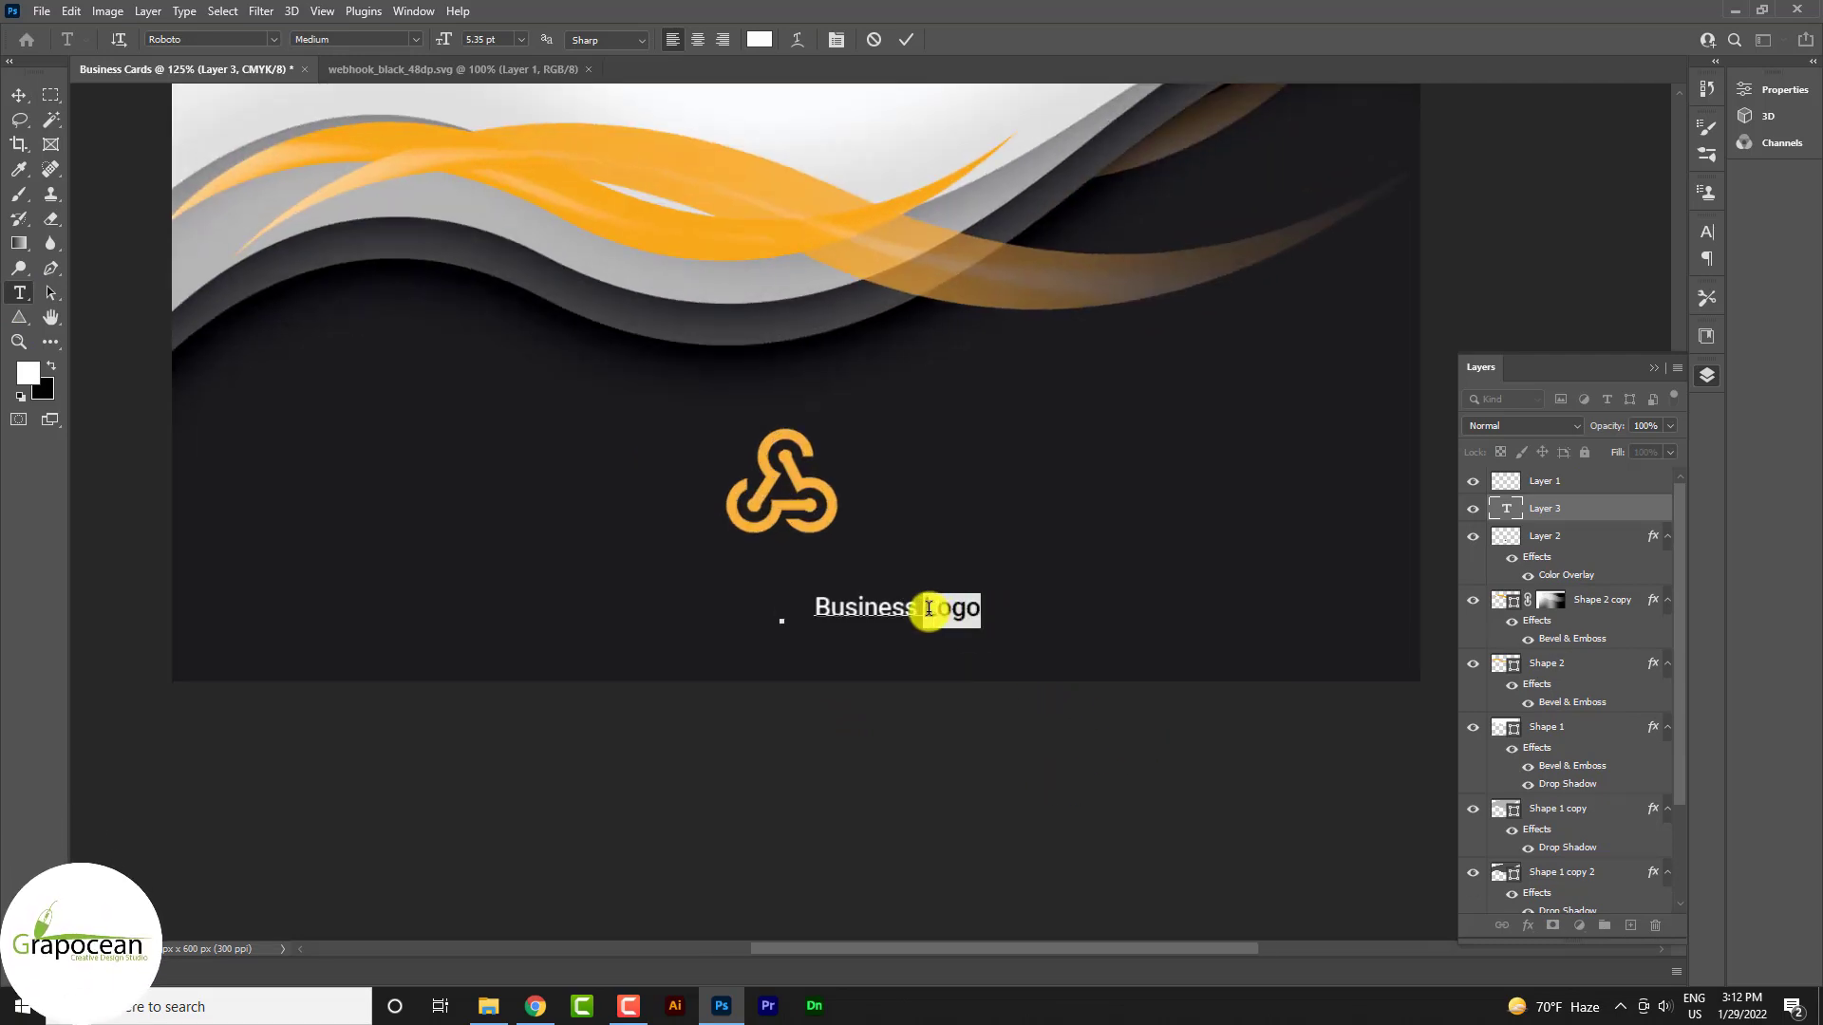
left_click(757, 38)
left_click(800, 435)
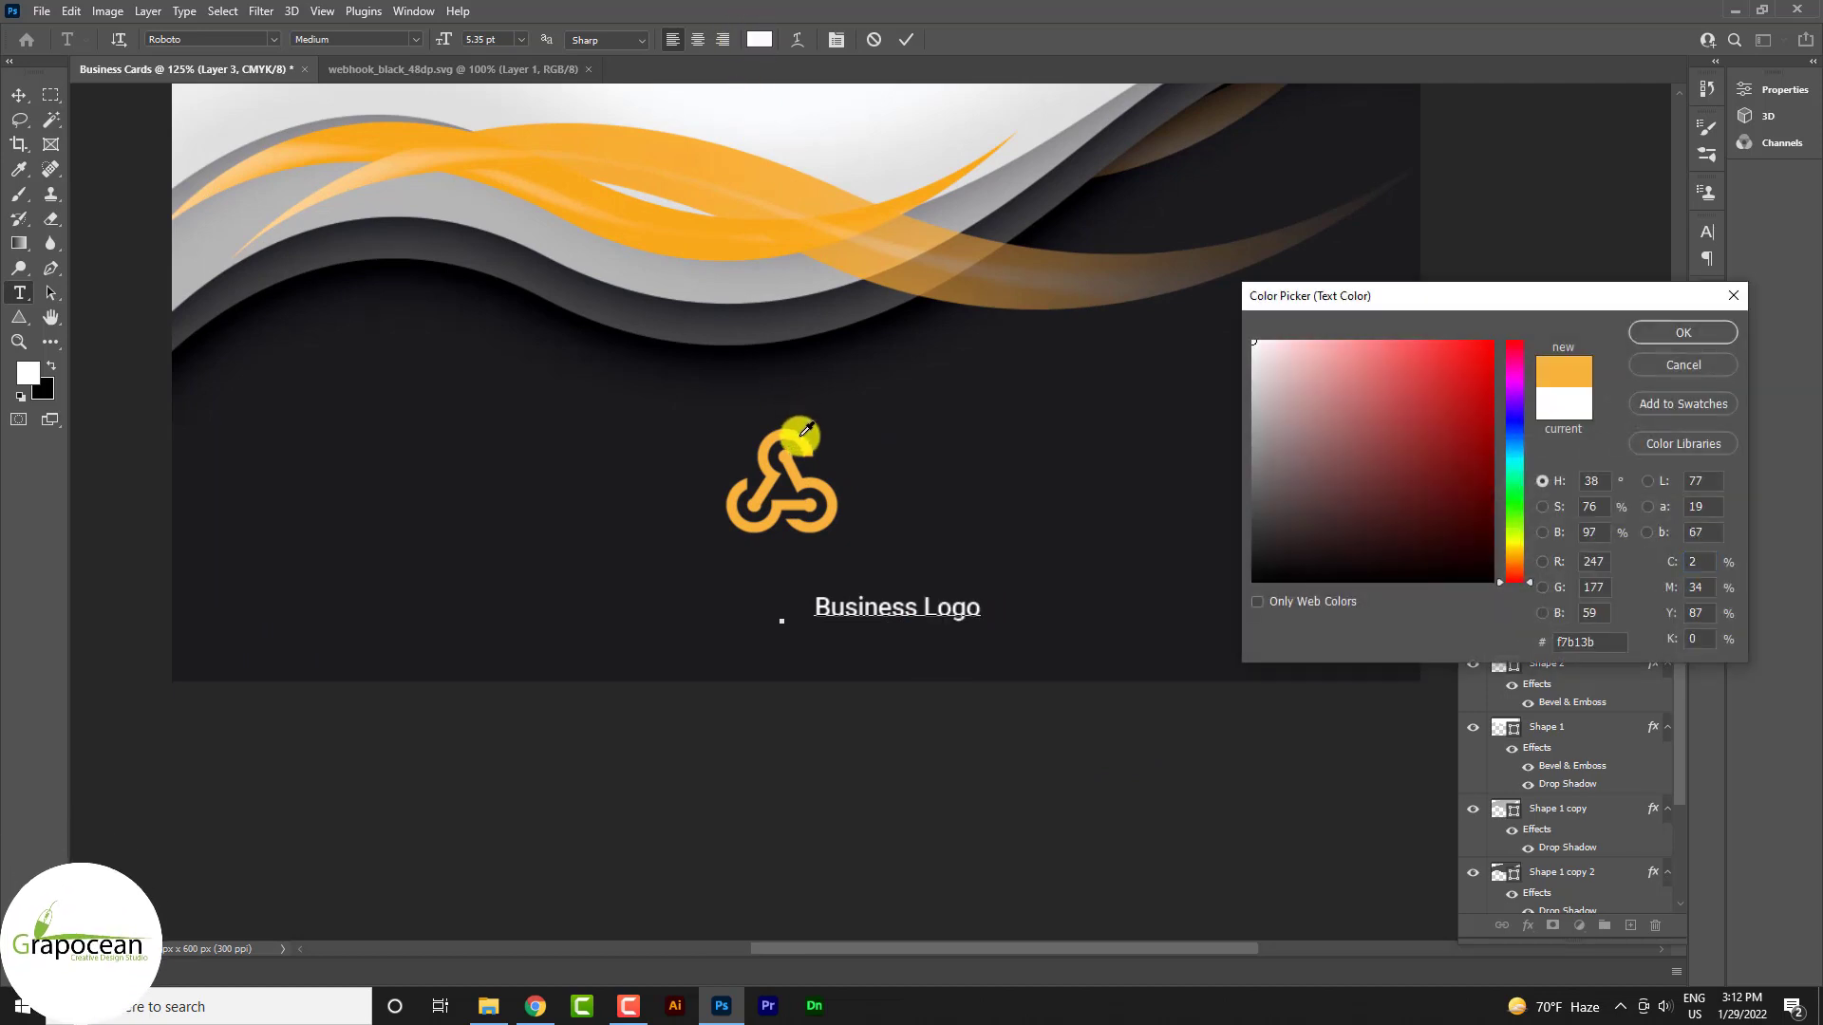
key("Return")
key("ctrl+Return")
Centre the Business Logo text under the icon and select both the icon and text layers
key("v")
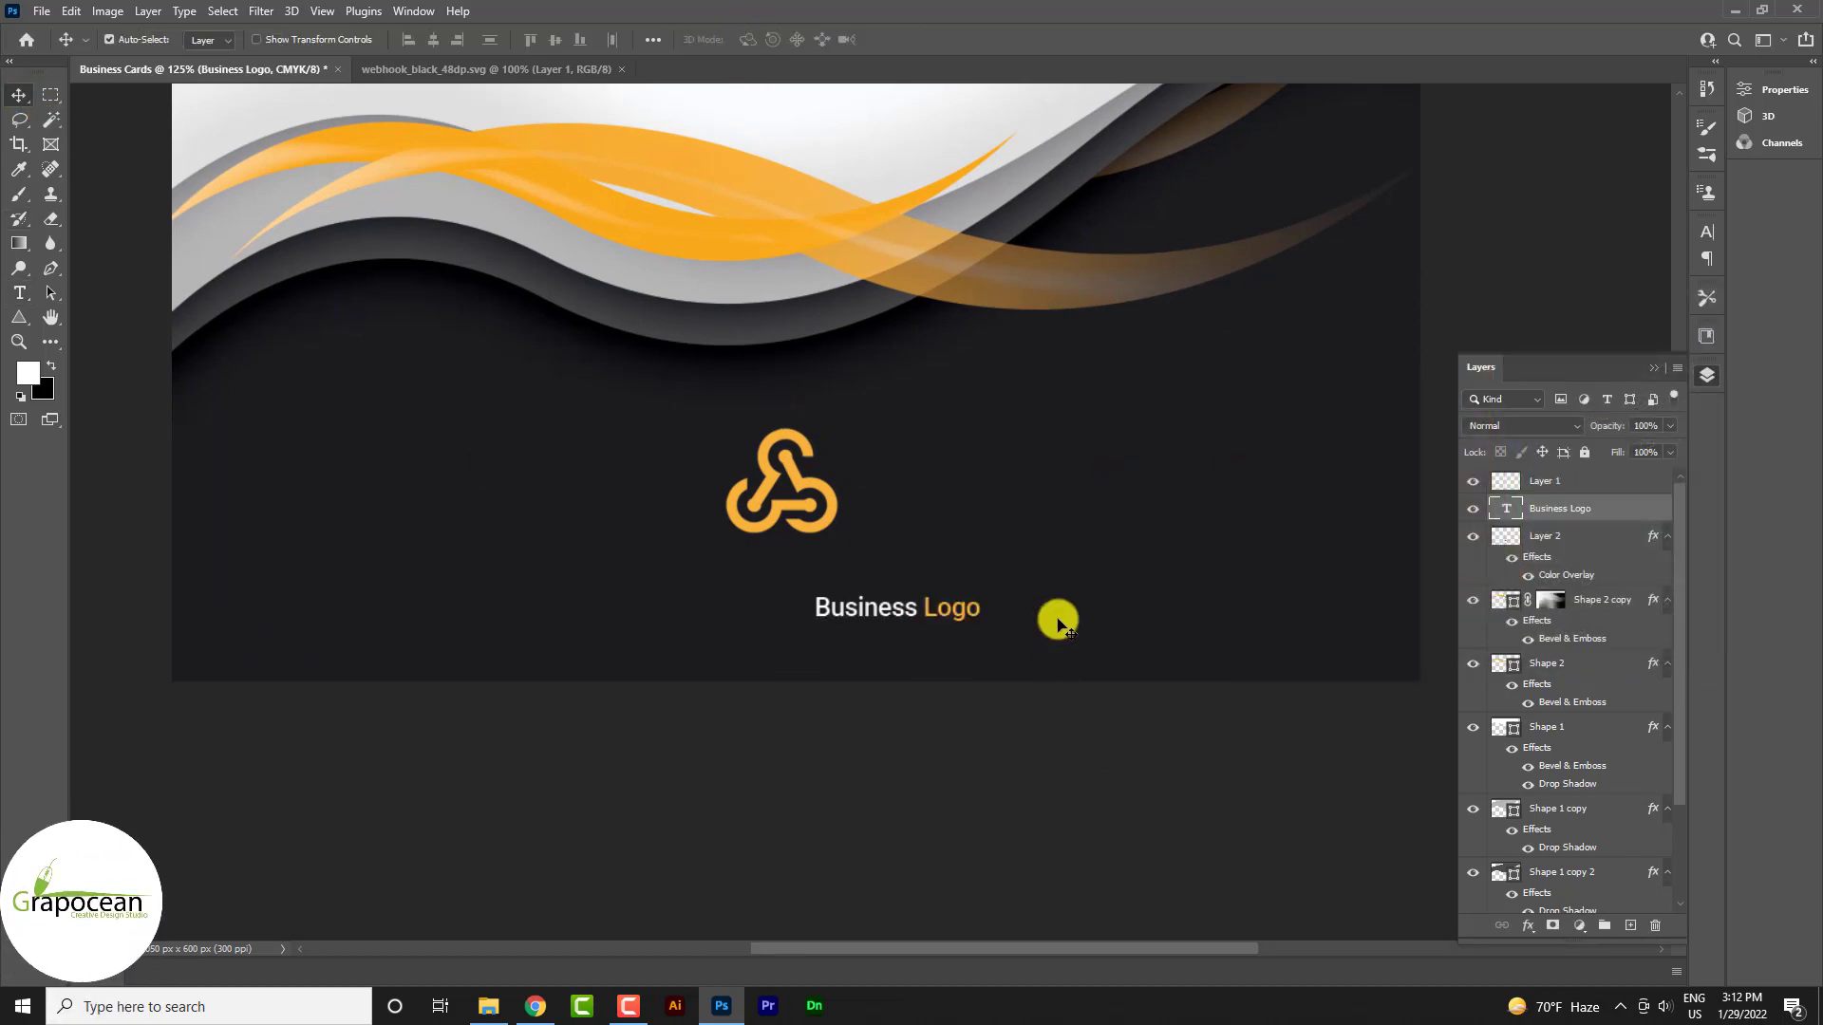
left_click_drag(903, 610, 766, 541)
scroll(813, 569, "up", 5)
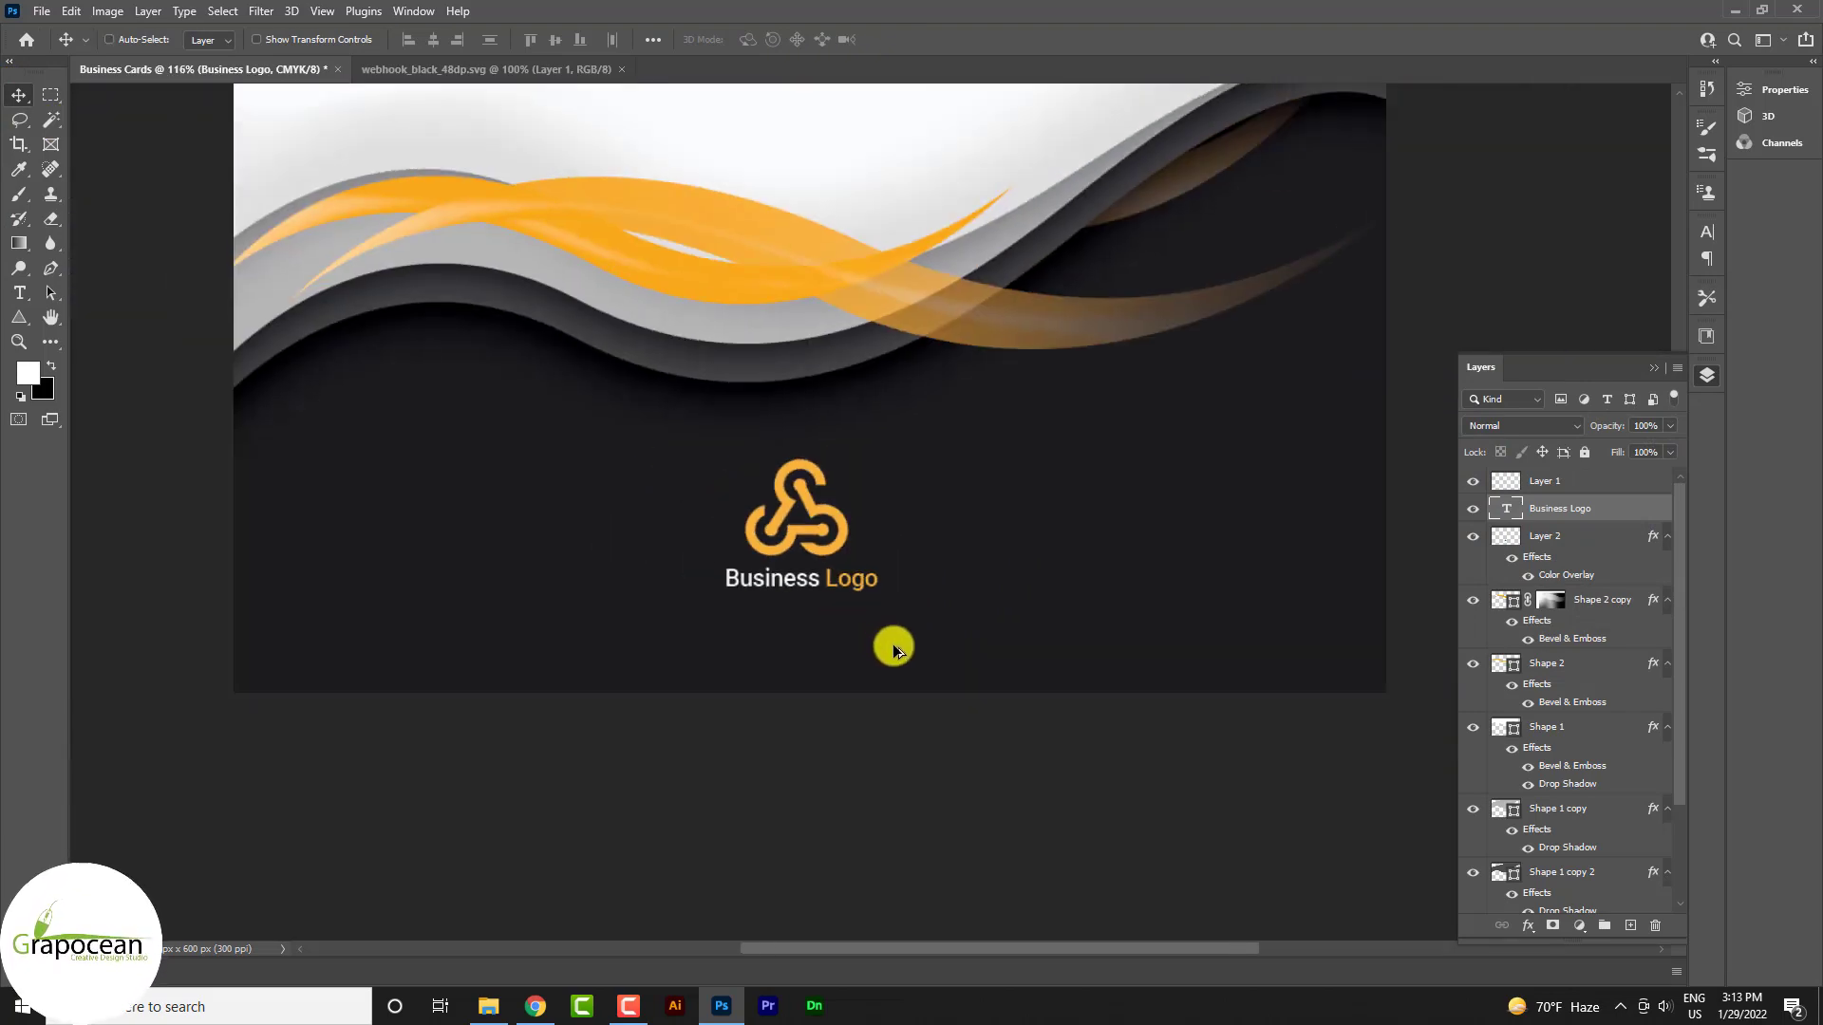
scroll(892, 642, "down", 3)
left_click(1473, 536)
left_click(1567, 515, "ctrl")
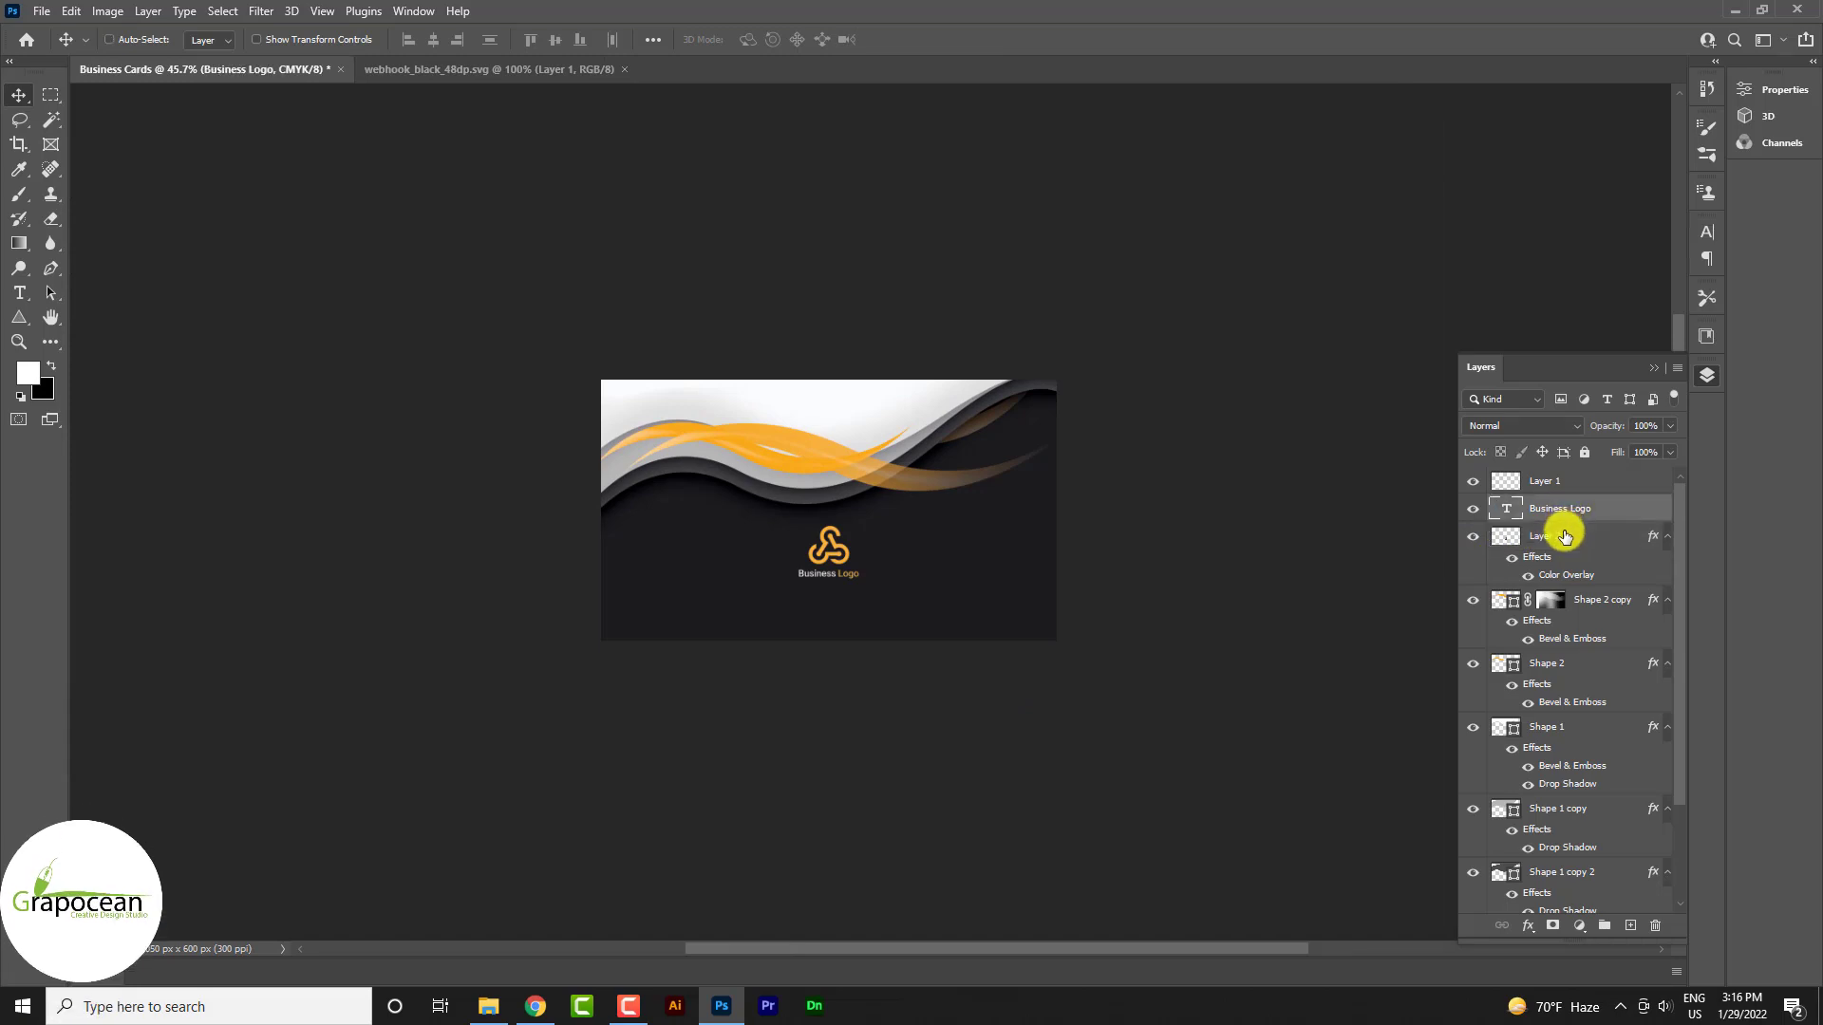
Scale the logo icon and text together to 161.8%
key("ctrl+t")
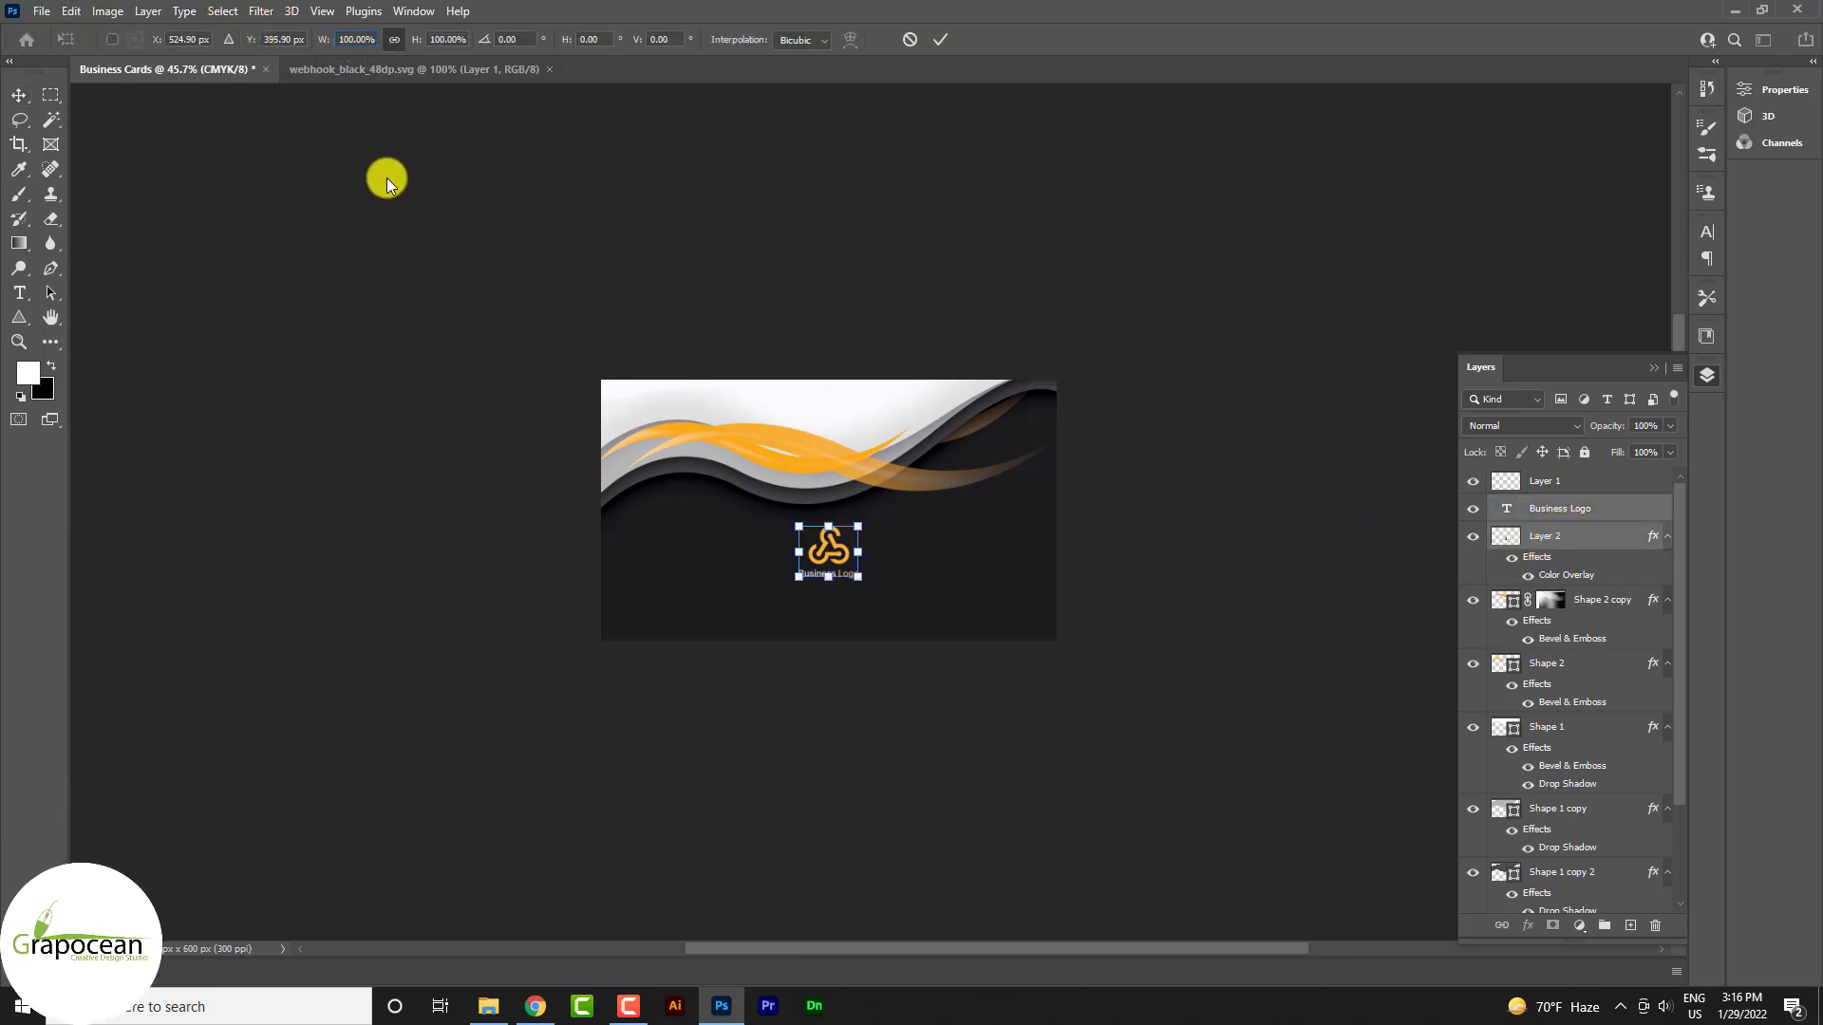
type("161.8")
key("Return")
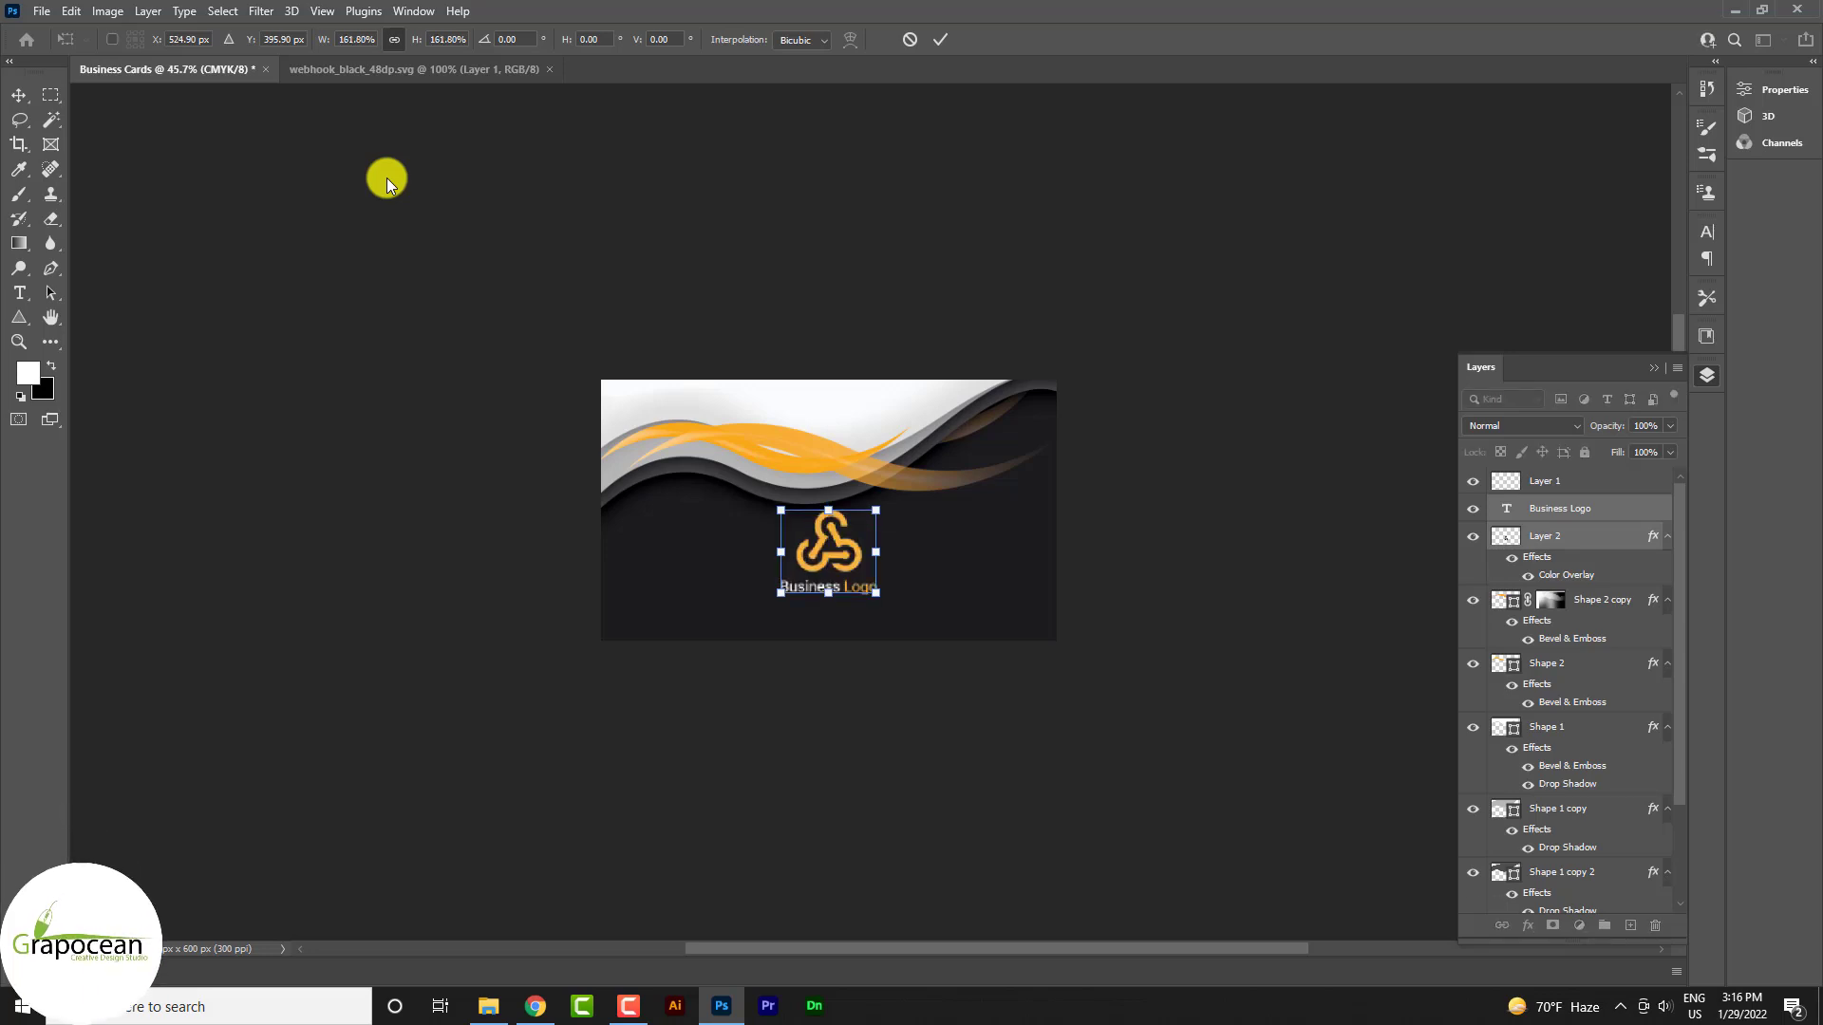
left_click(21, 93)
Group Layer 1 through Shape 2 copy 2 and name the group 'Part 1'
scroll(1101, 697, "down", 3)
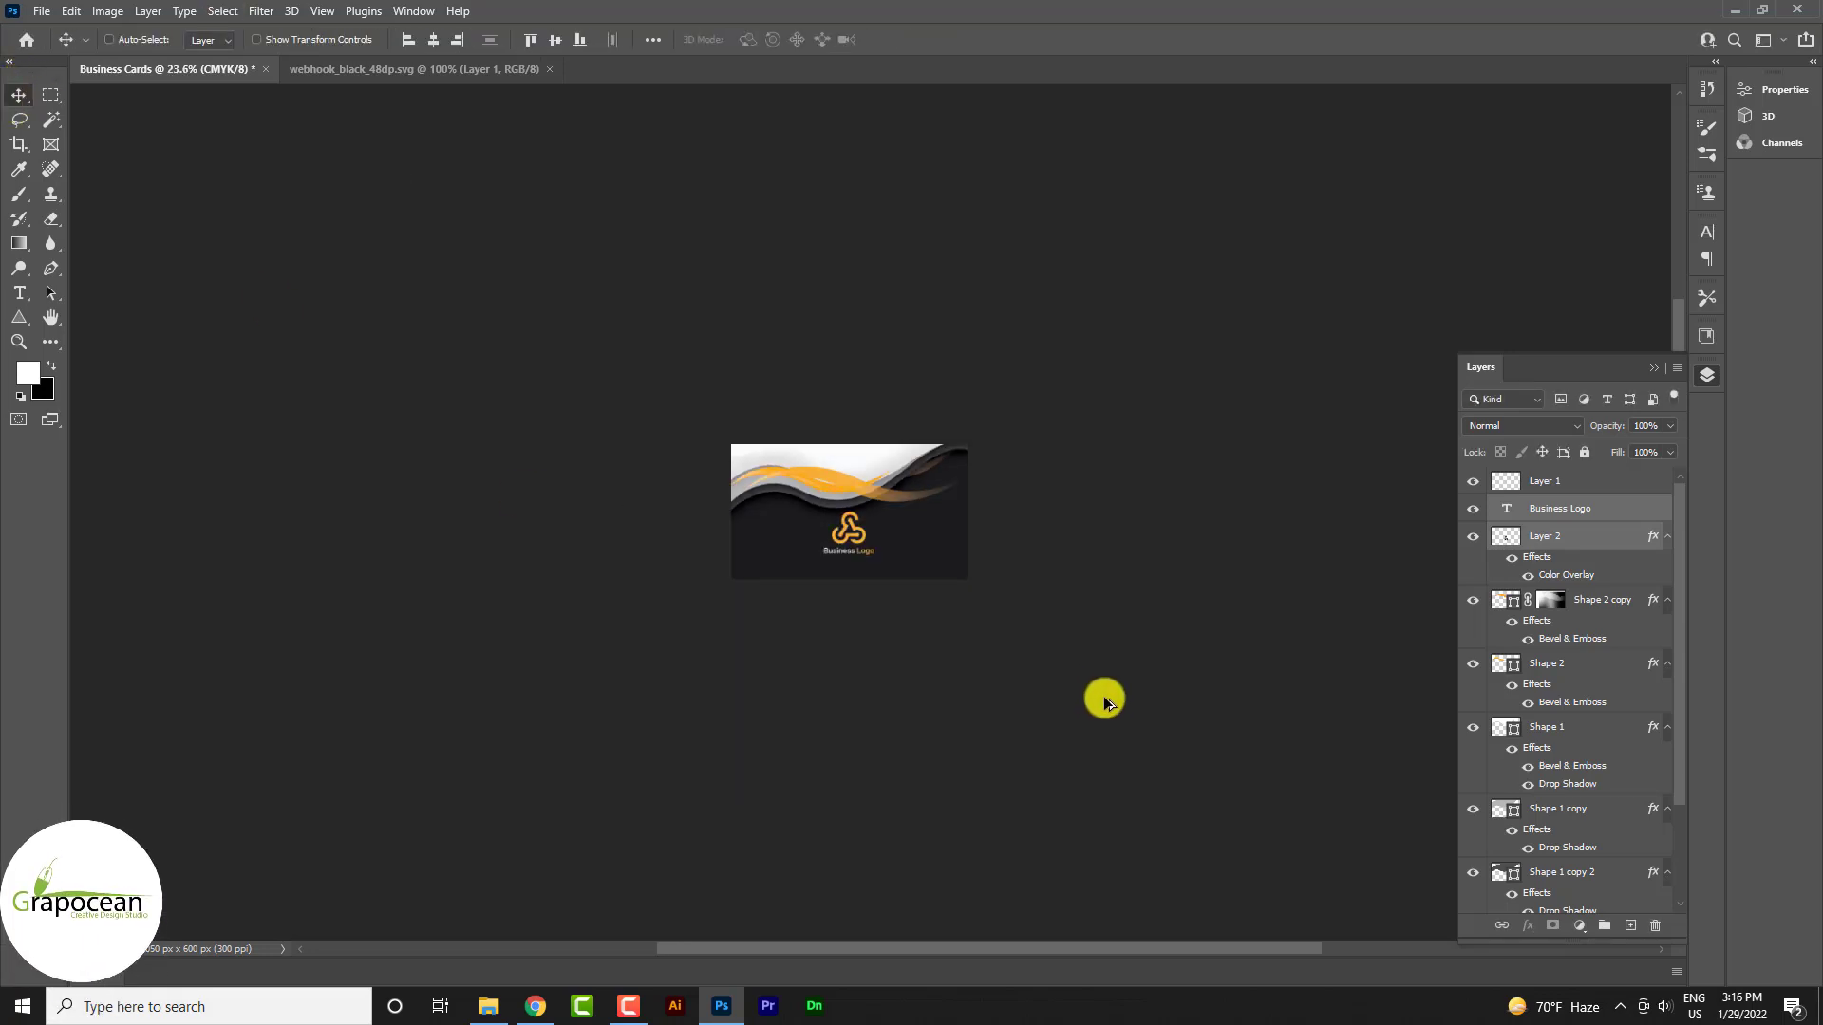
scroll(1124, 697, "up", 4)
scroll(1116, 761, "up", 2)
scroll(1115, 762, "down", 3)
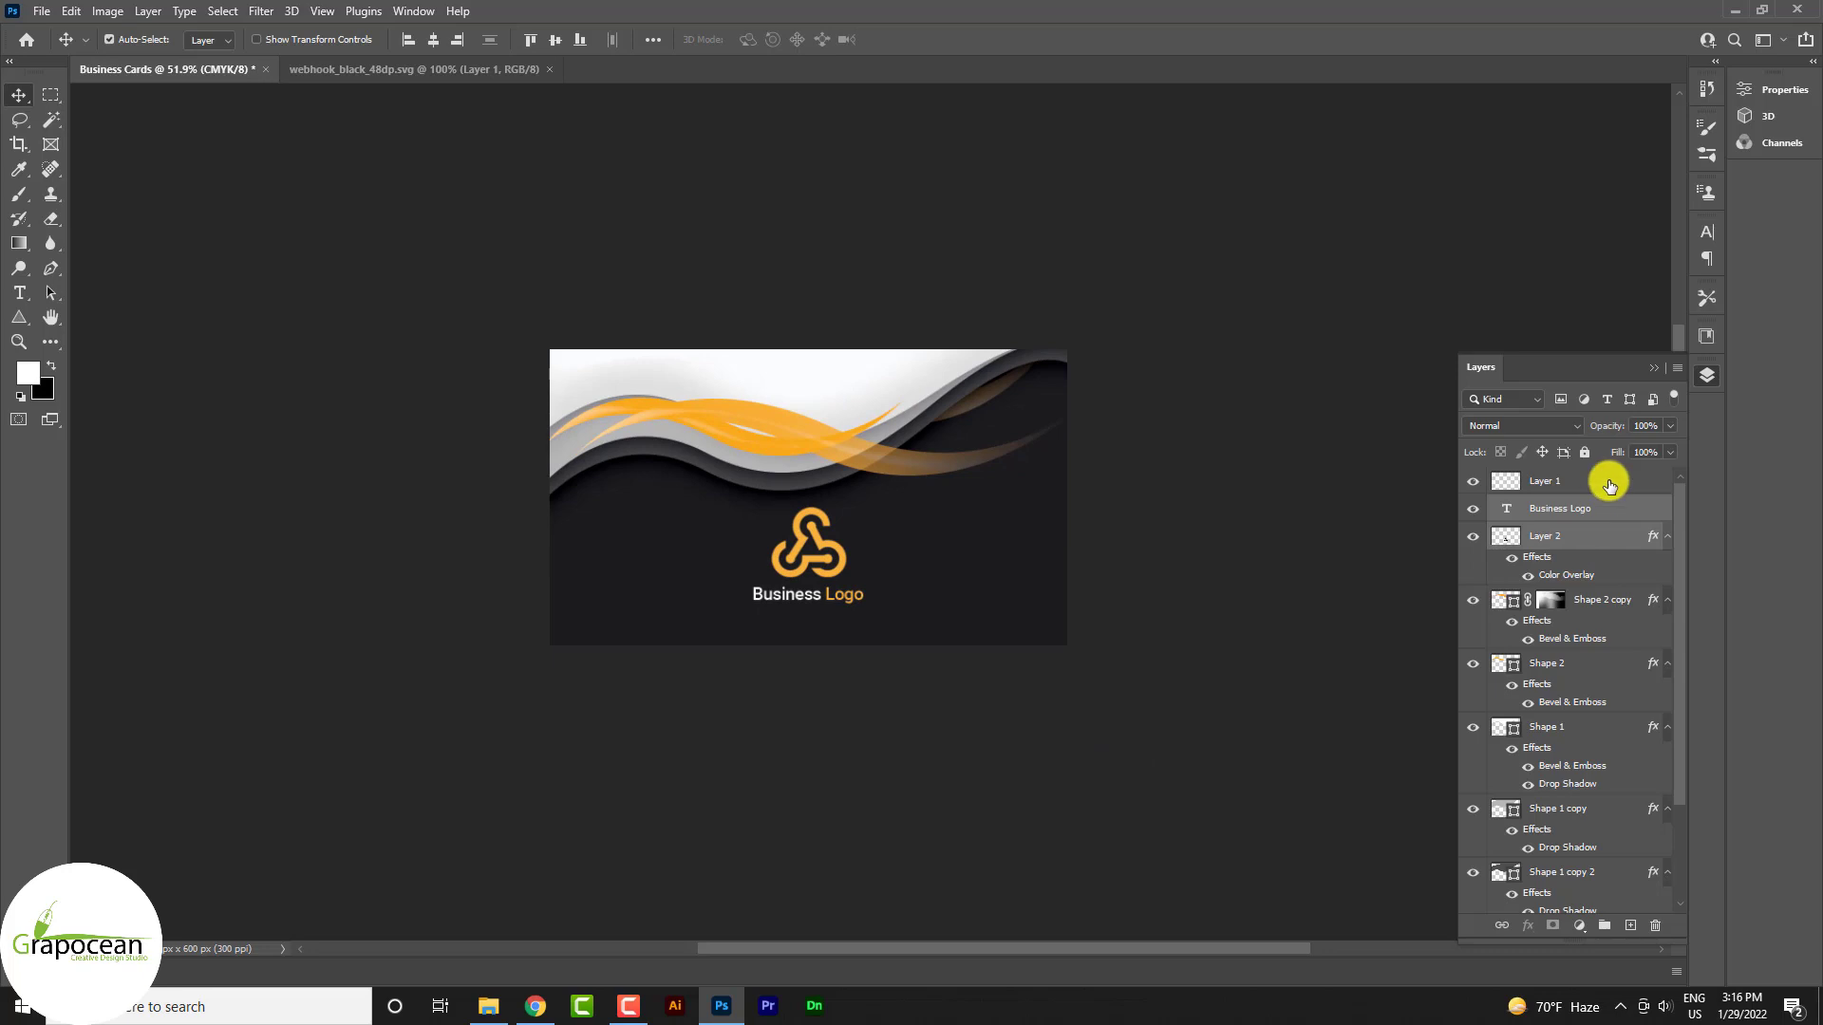
left_click(1603, 486)
scroll(1618, 552, "down", 1)
scroll(1619, 553, "down", 1)
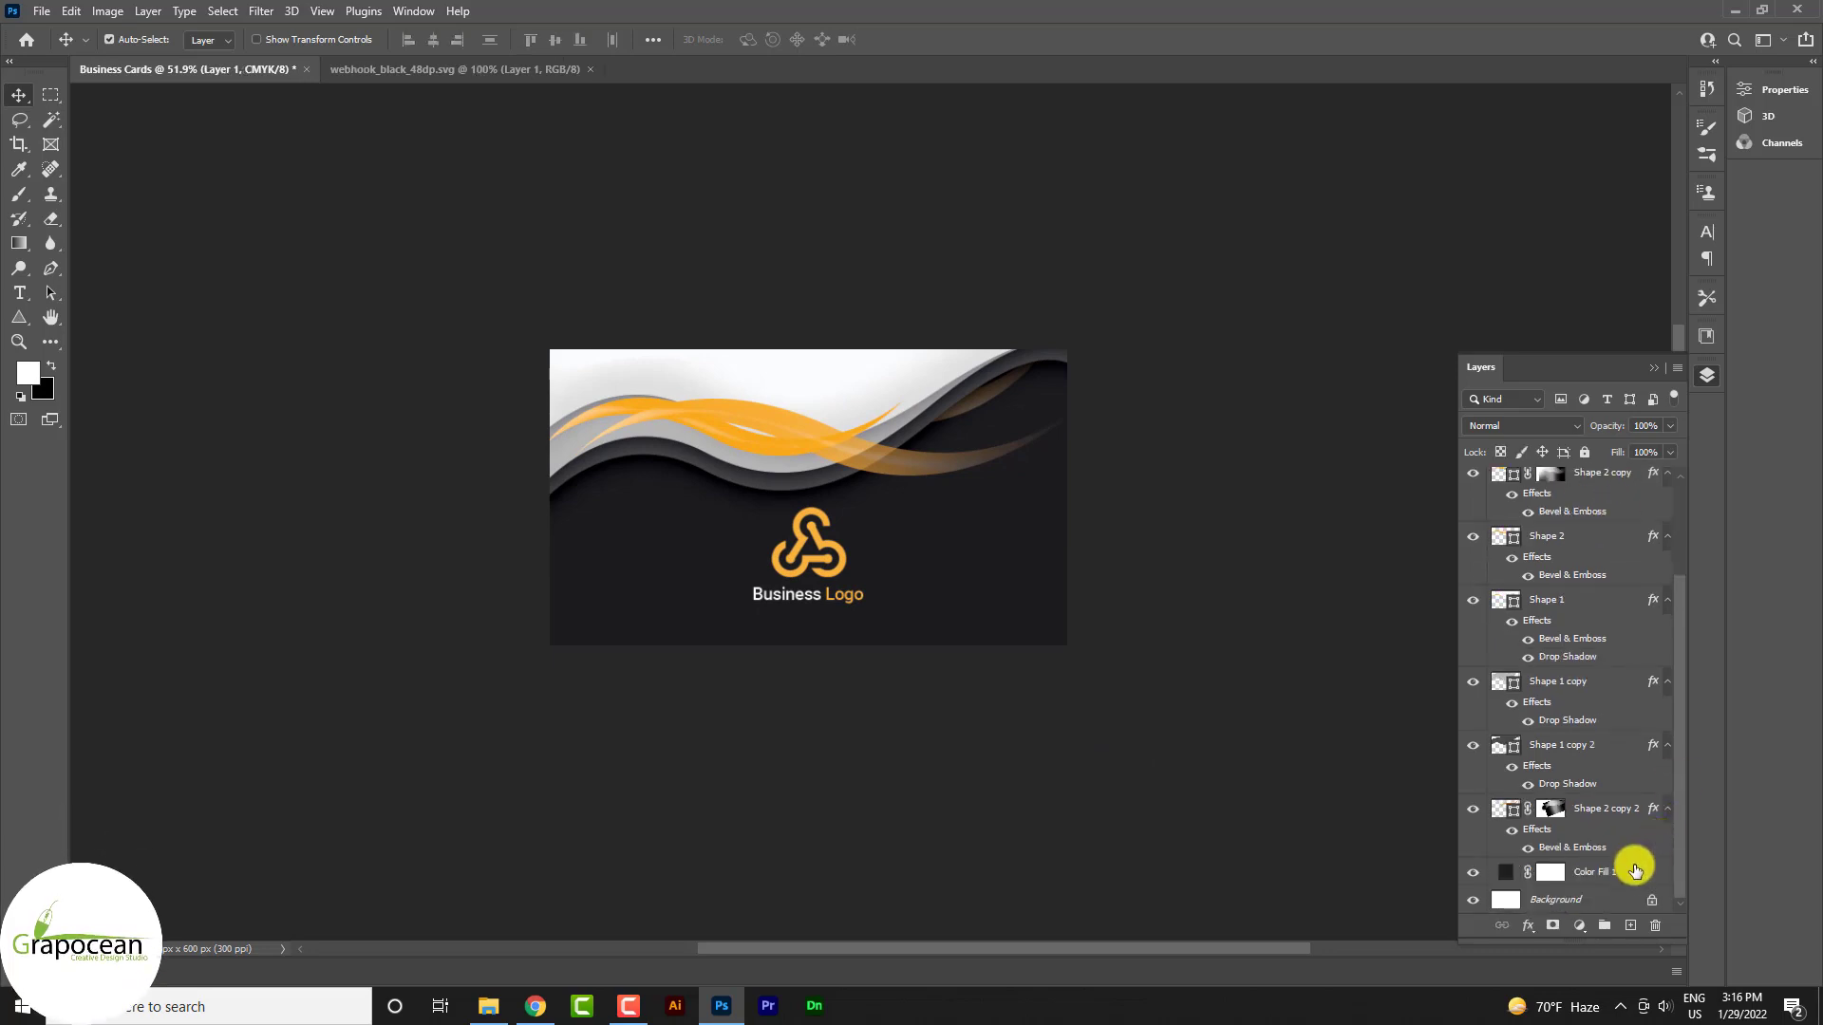
left_click(1600, 815, "shift")
key("ctrl+g")
double_click(1549, 479)
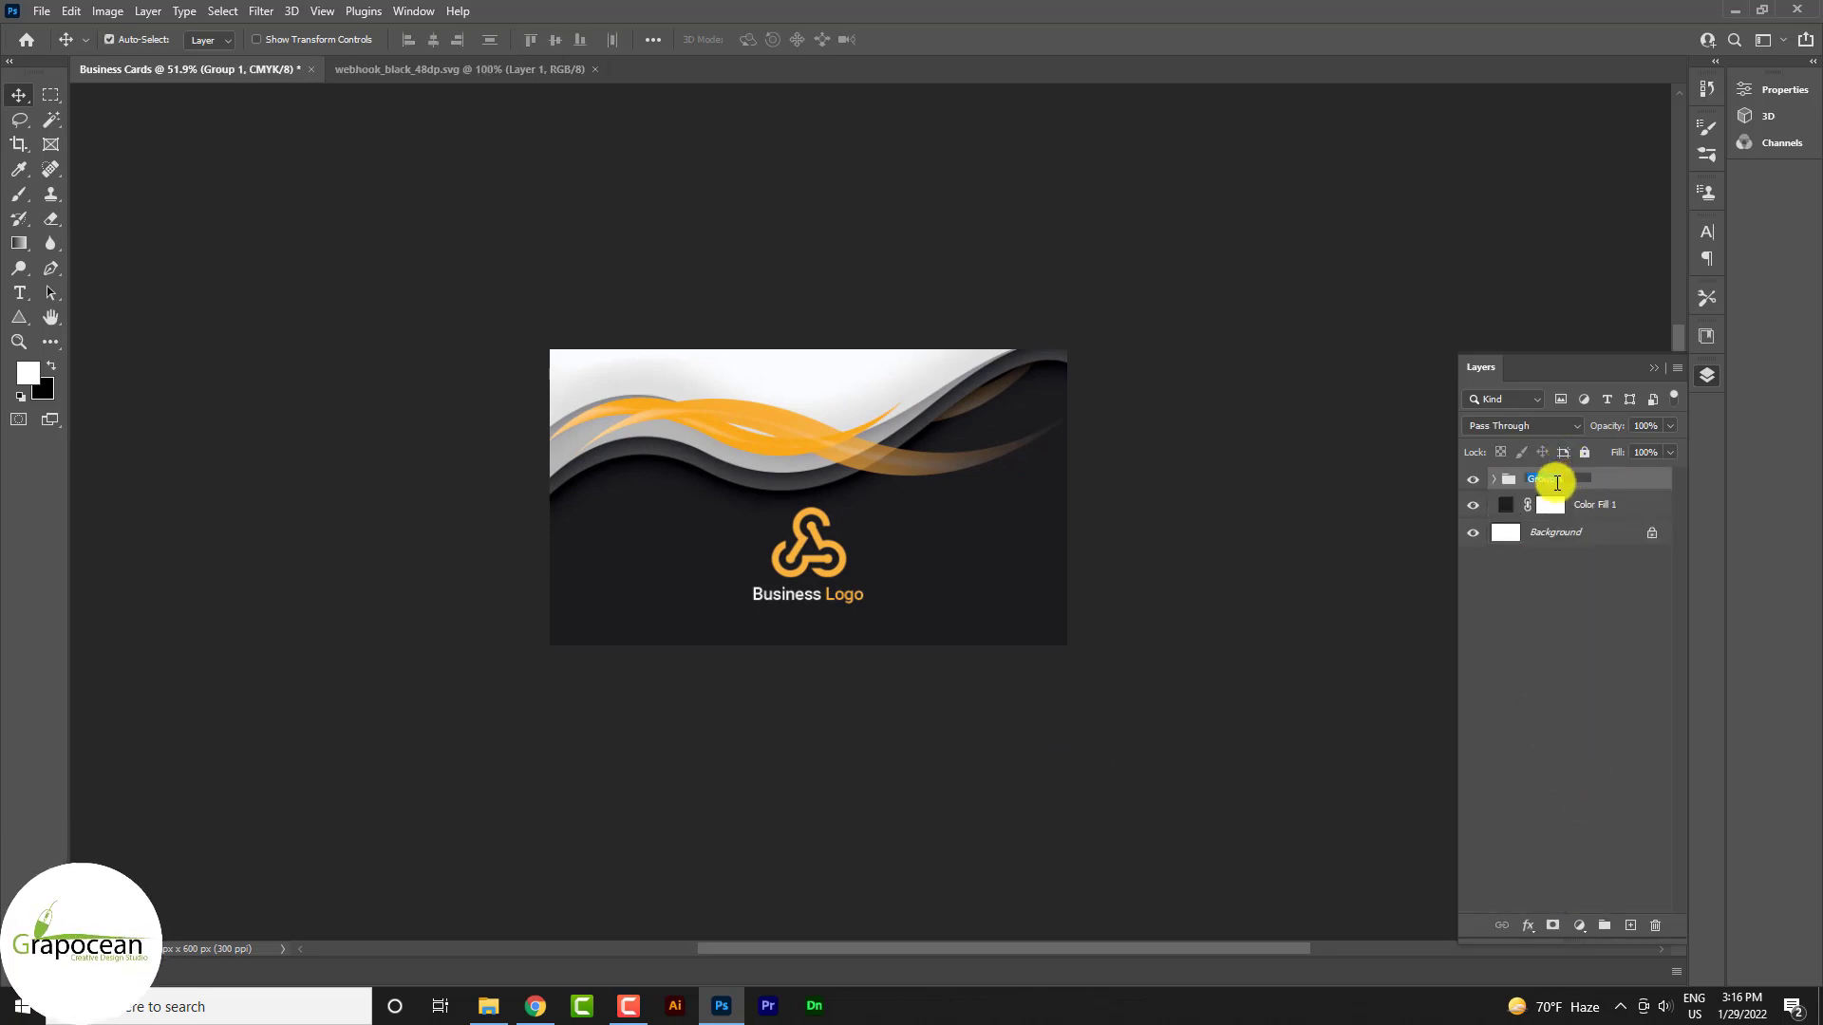
type("Part 1")
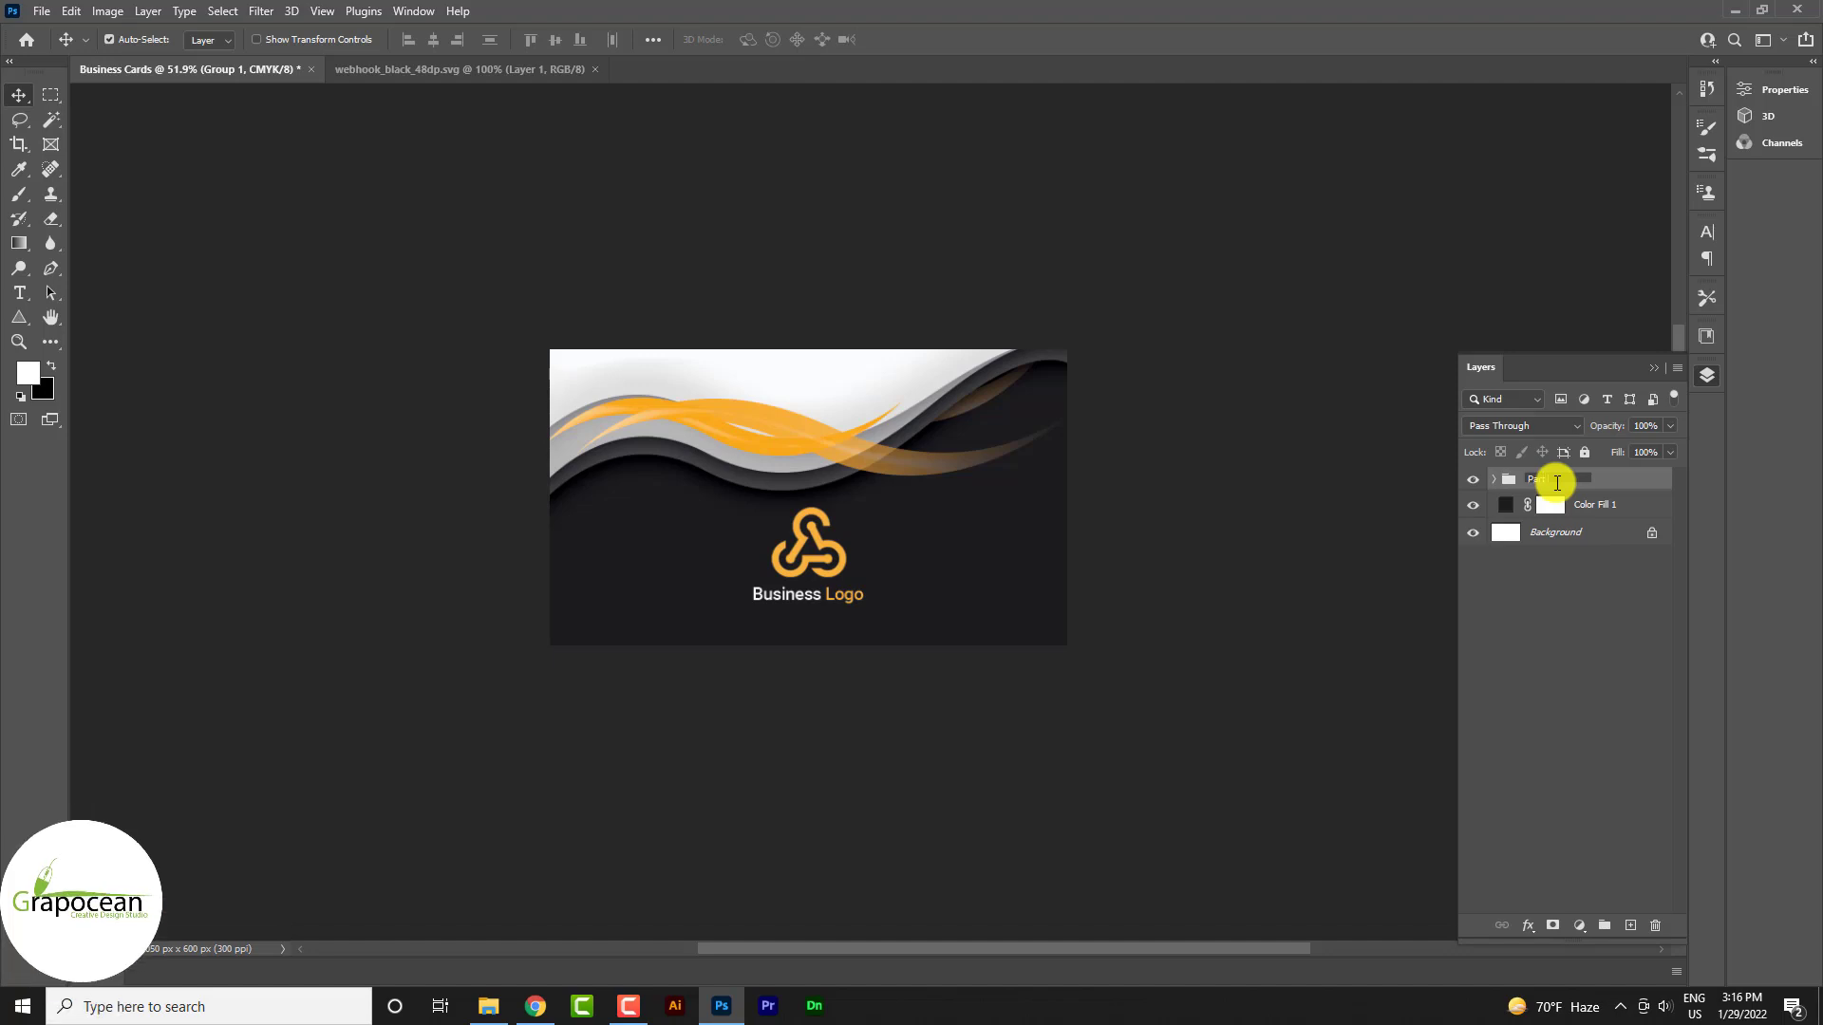
key("Return")
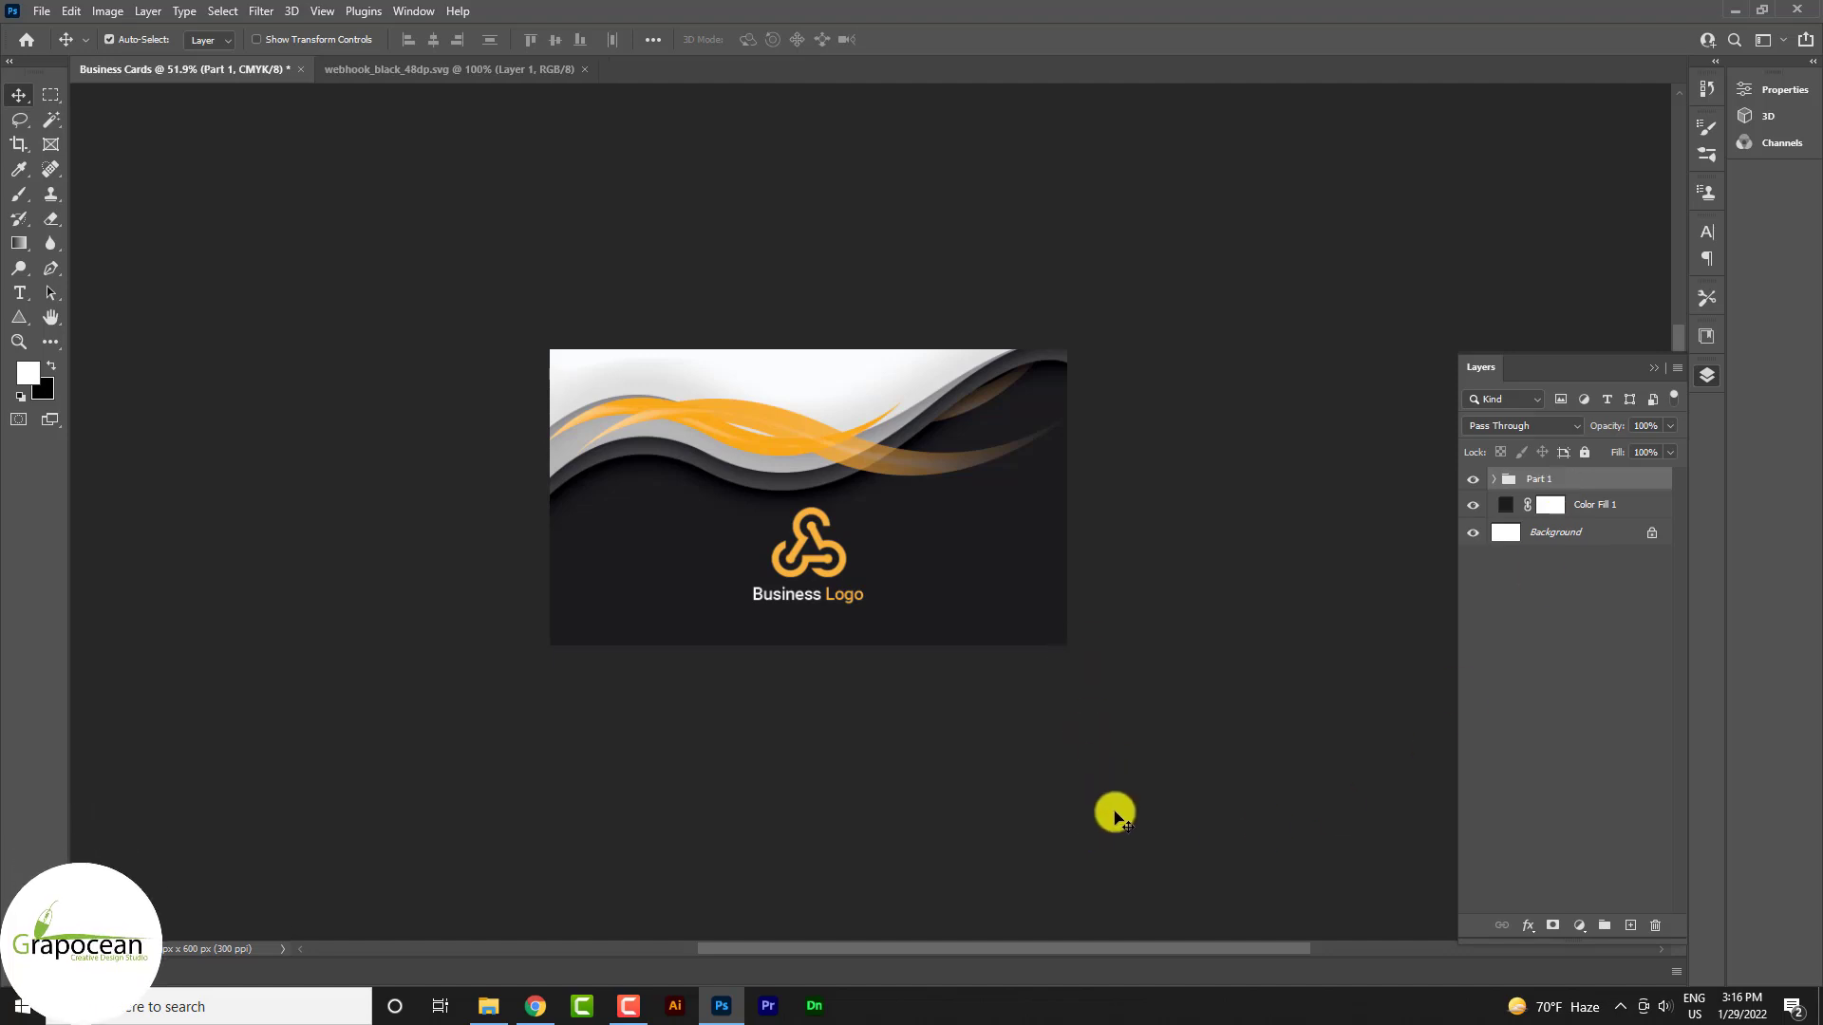
Duplicate the Part 1 group and rename the copy 'Part 2'
left_click(1115, 843)
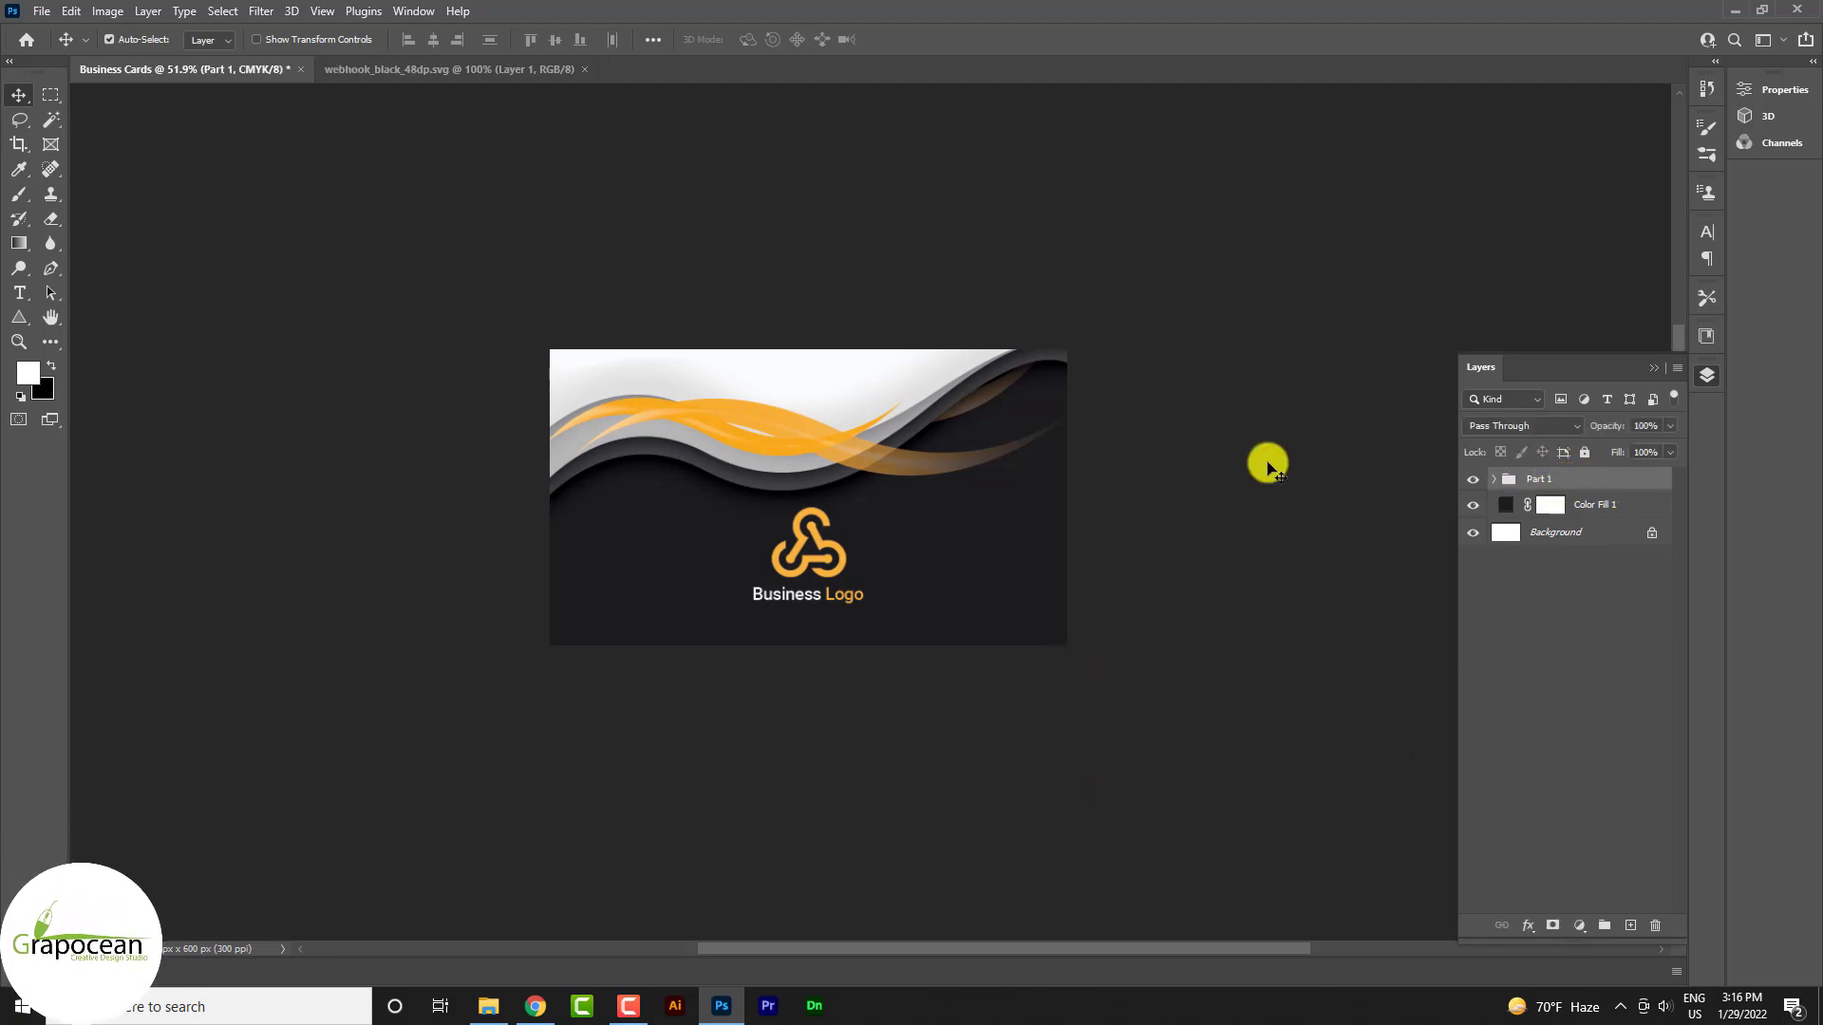
key("ctrl+j")
double_click(1544, 479)
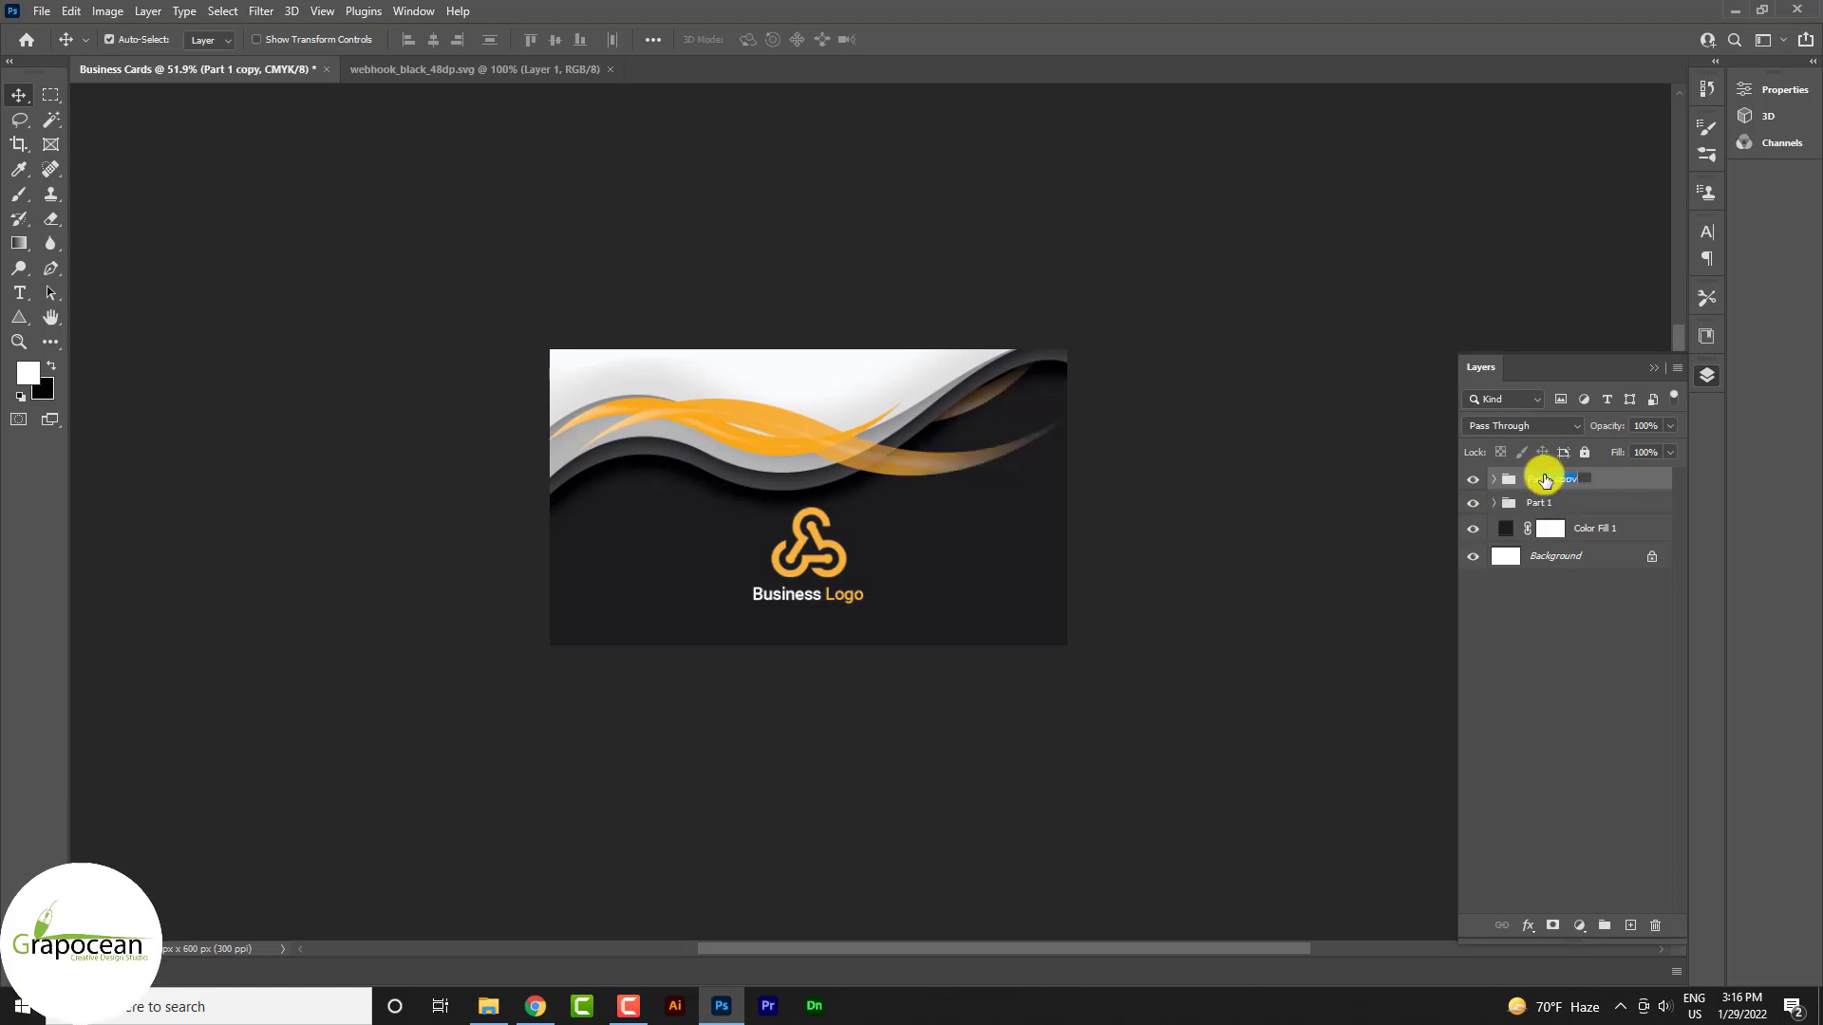
type("2")
key("Return")
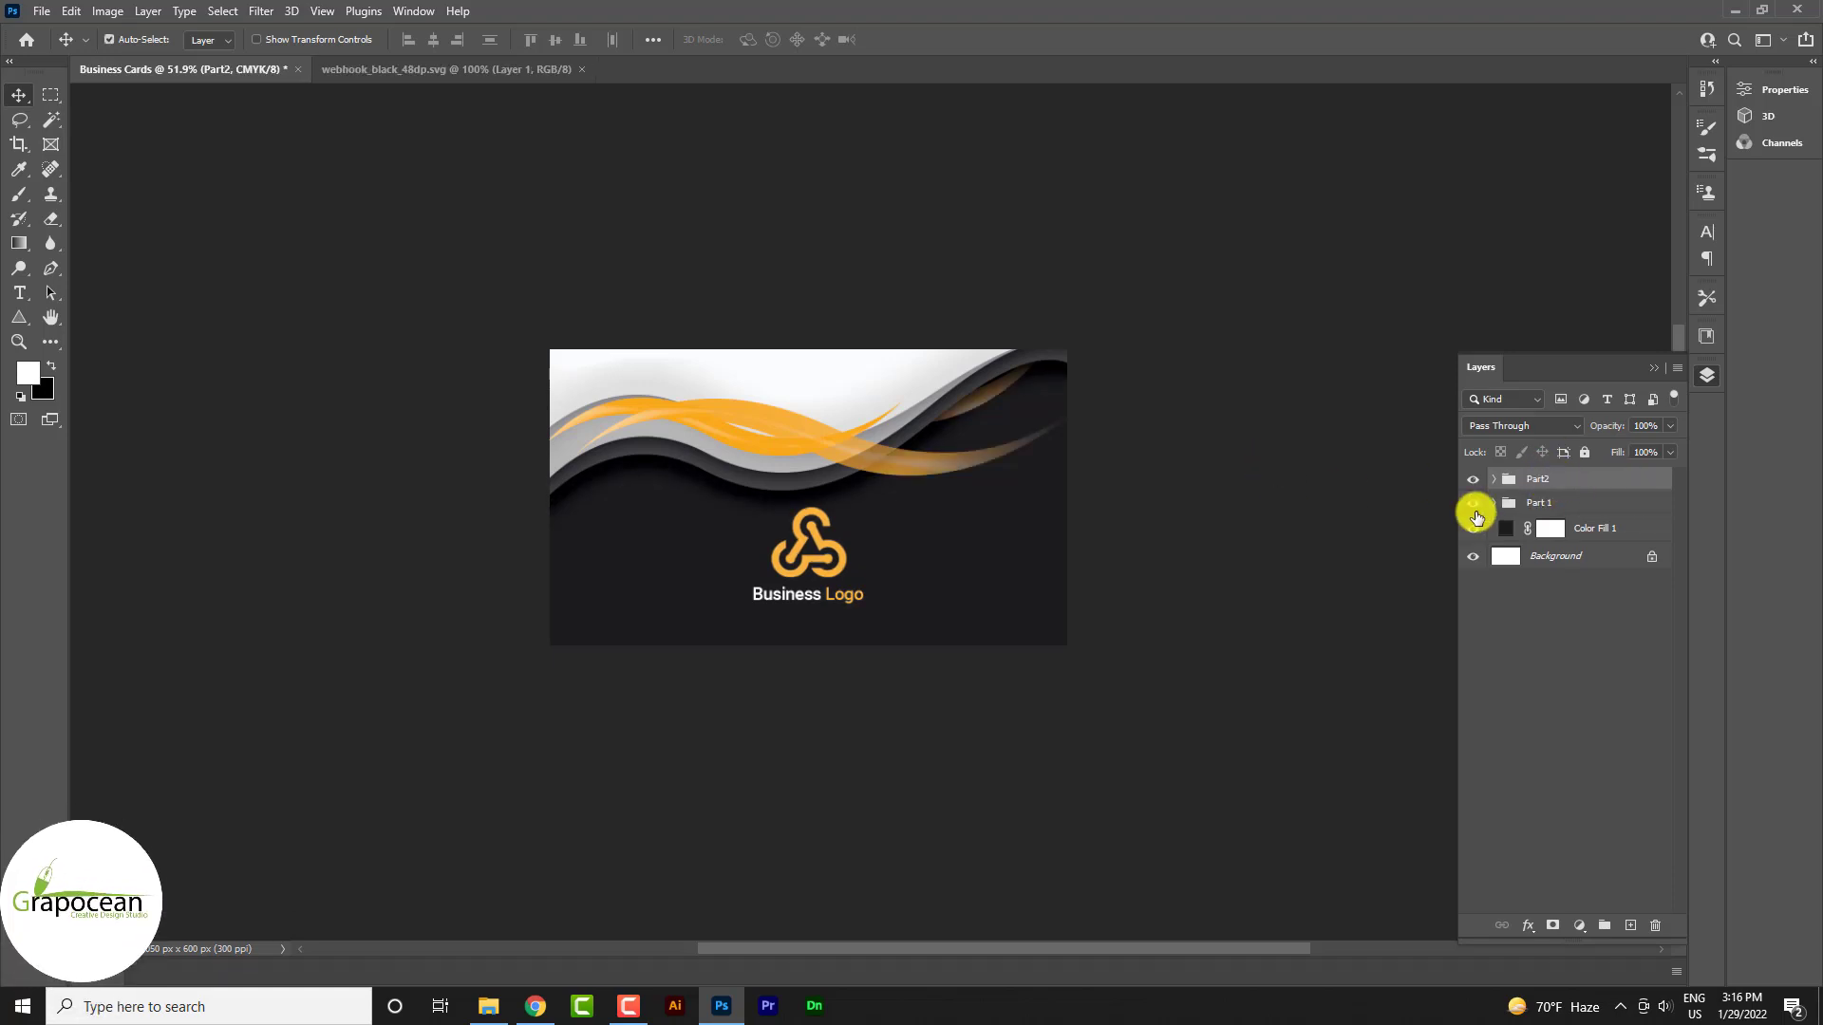
right_click(1548, 482)
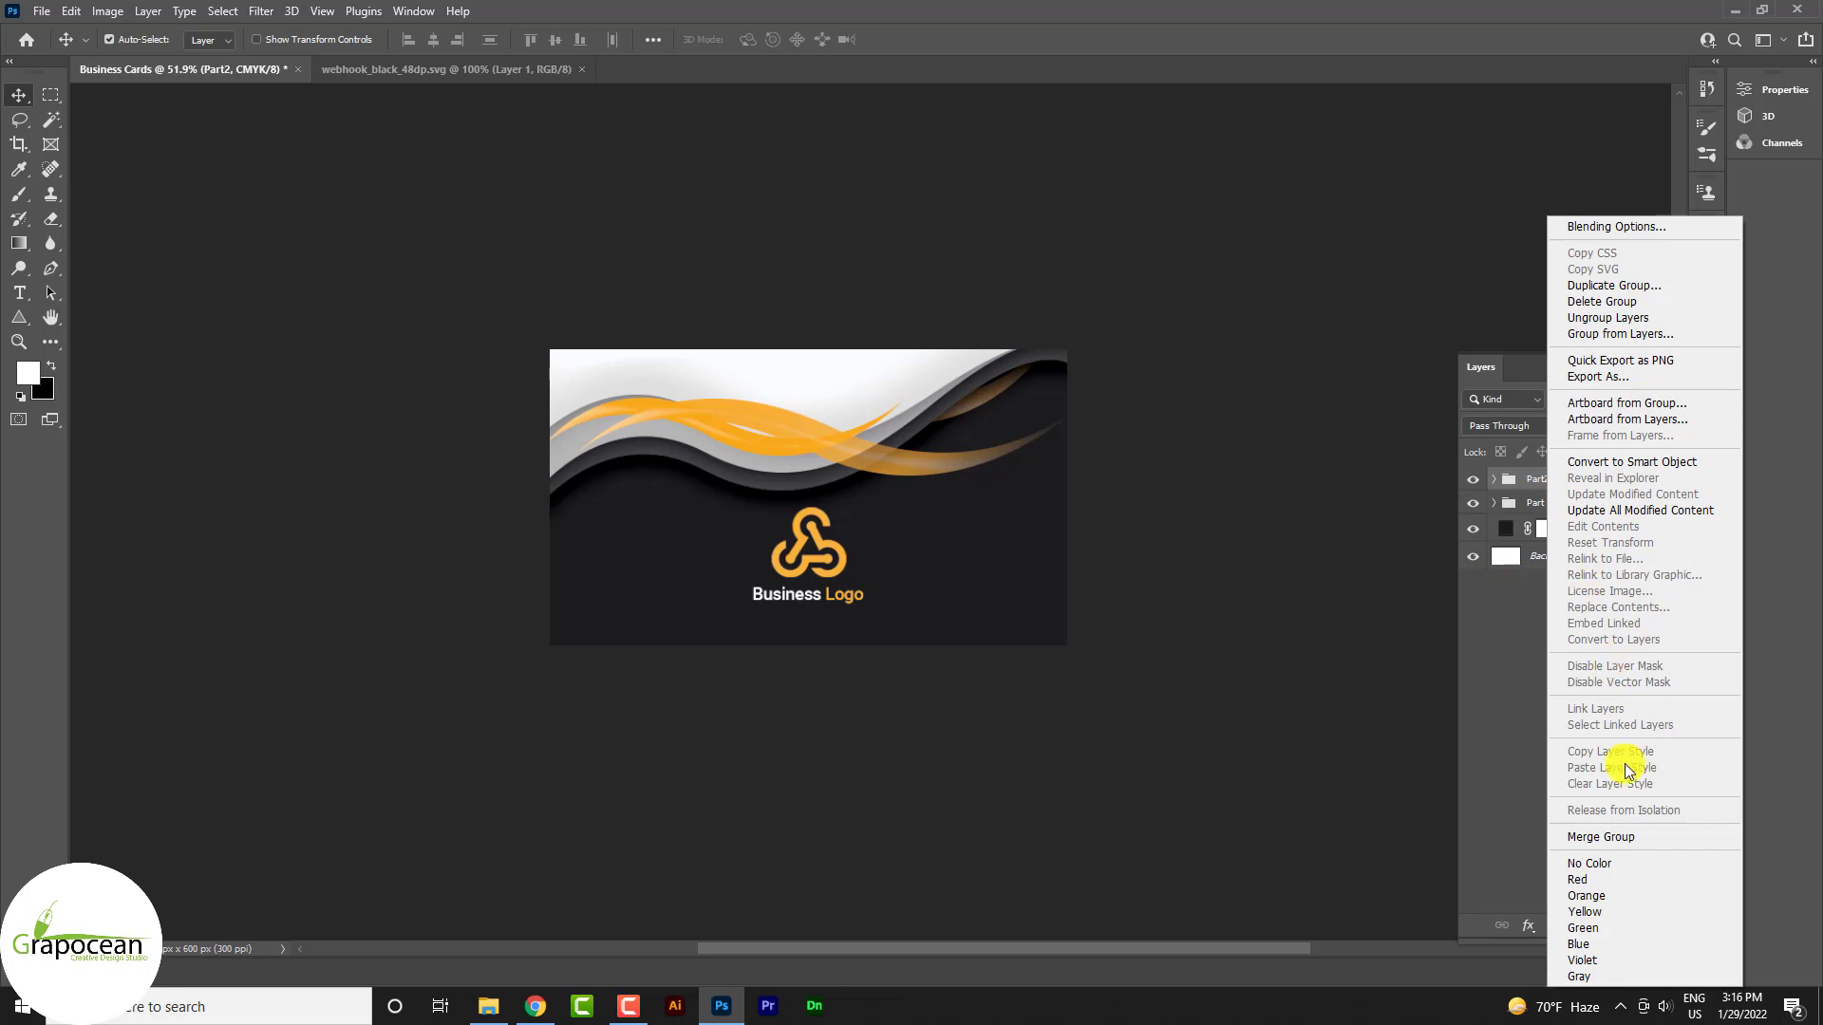
left_click(1372, 691)
right_click(1537, 482)
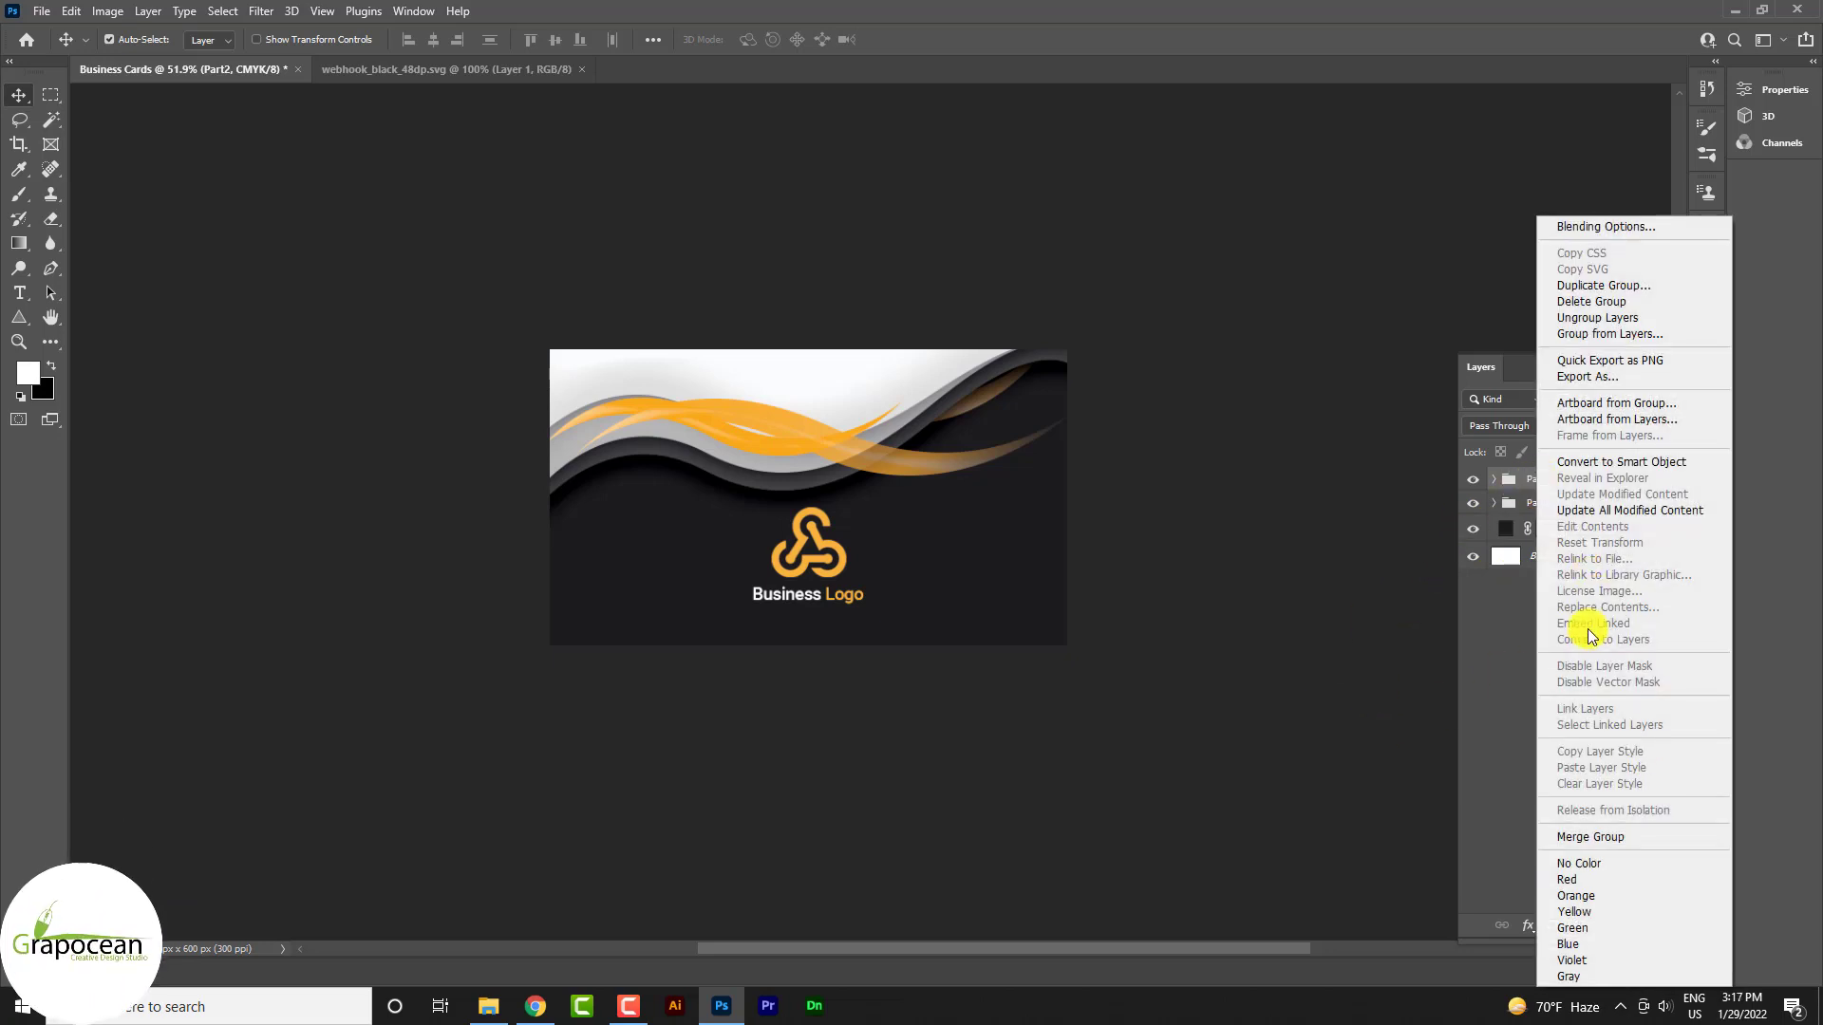
left_click(1519, 479)
double_click(1542, 479)
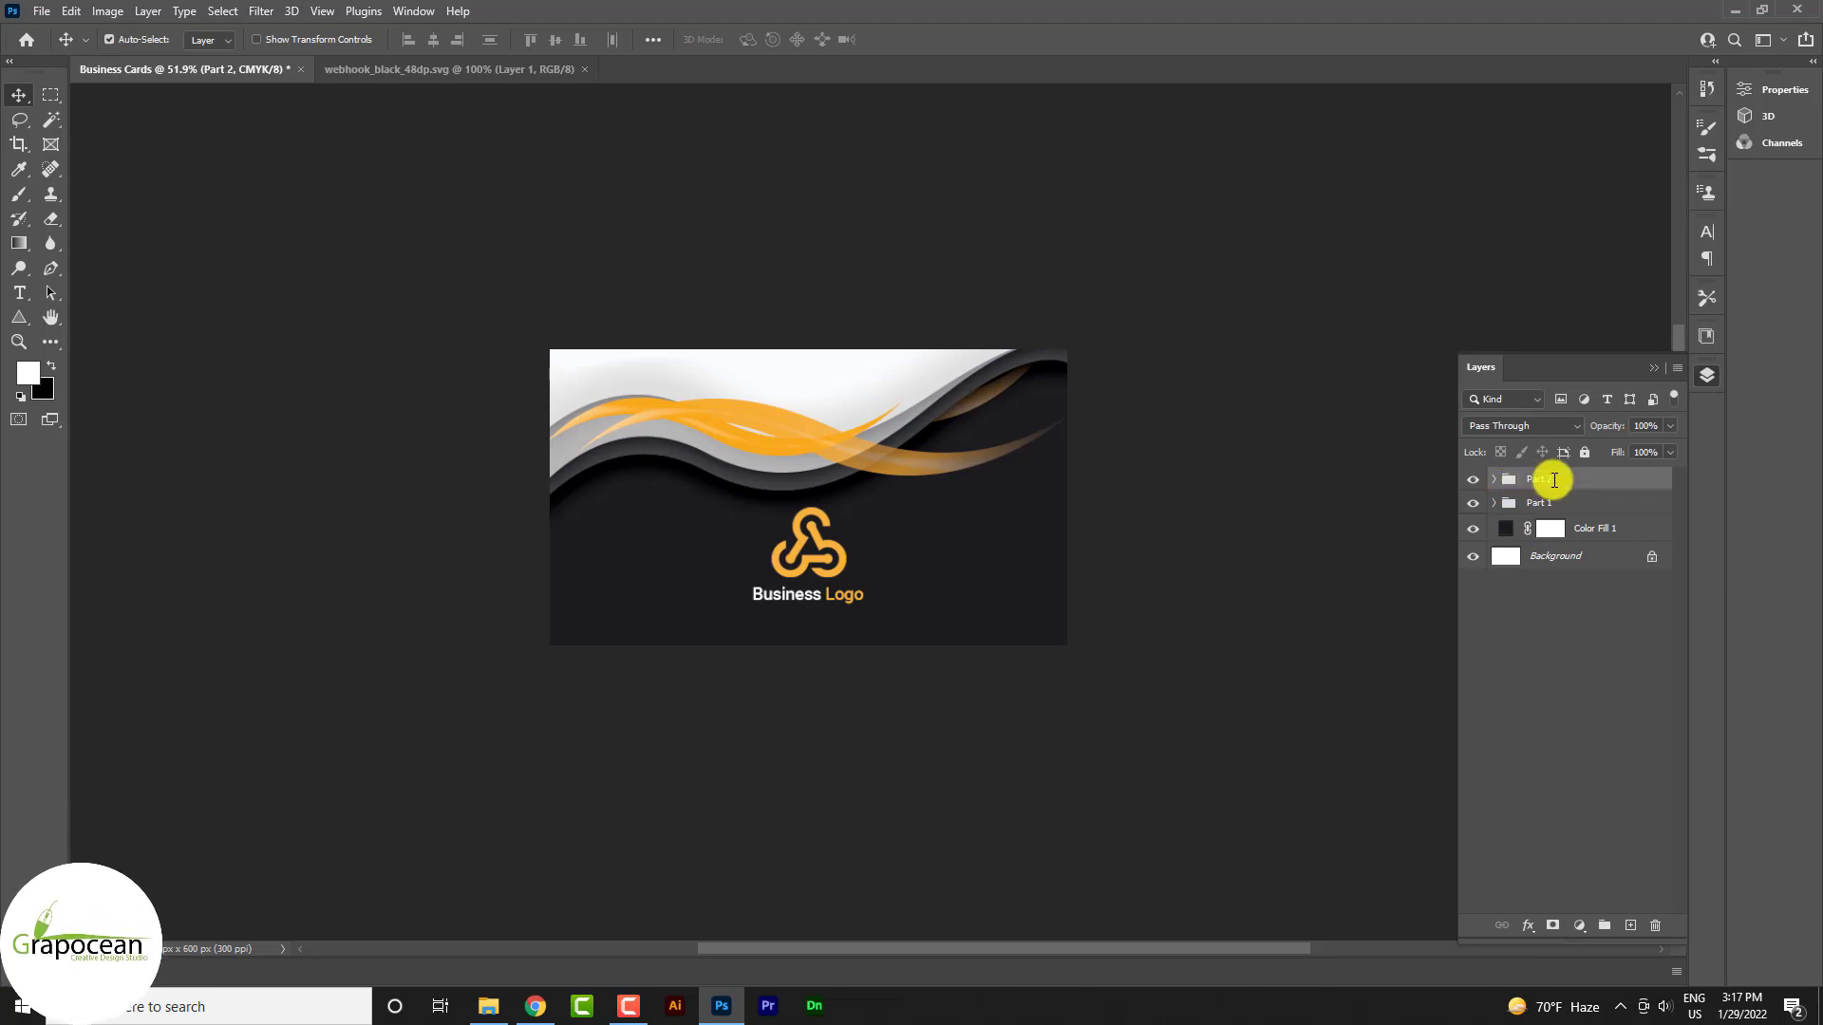
Hide Part 1, then hide the Business Logo text and icon inside Part 2
left_click(1472, 503)
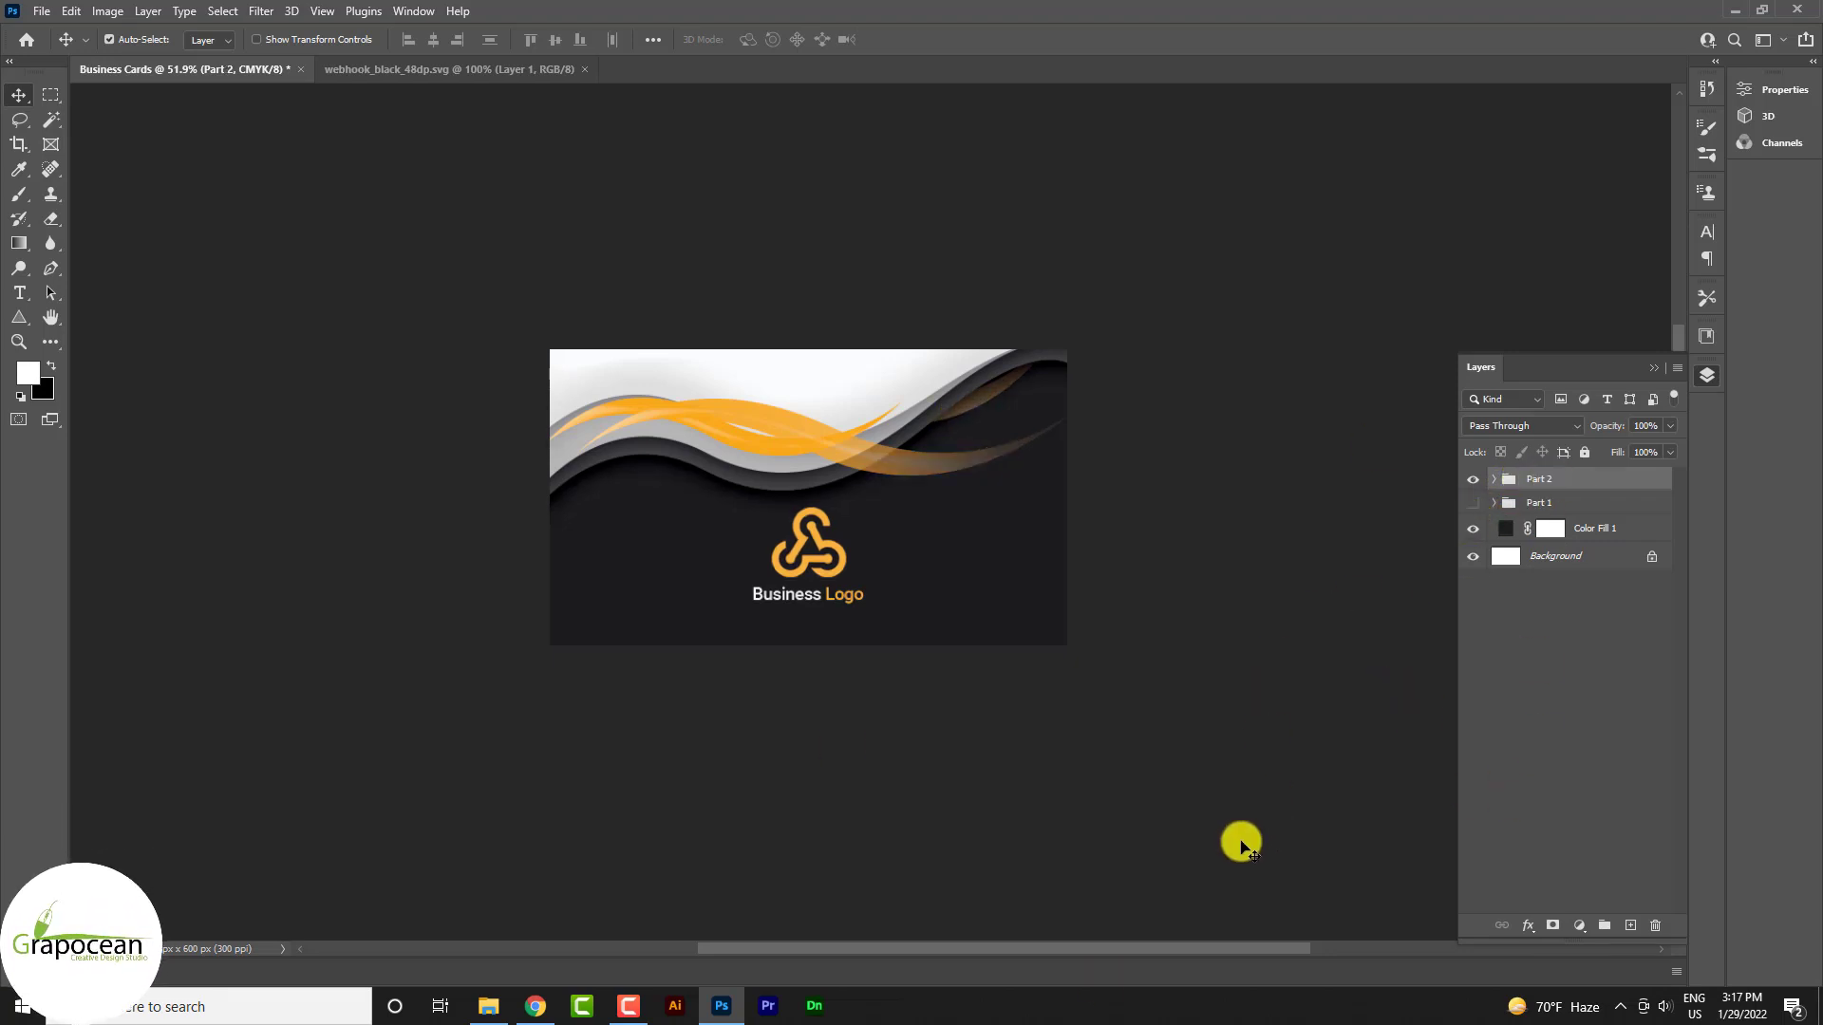
left_click(1029, 773)
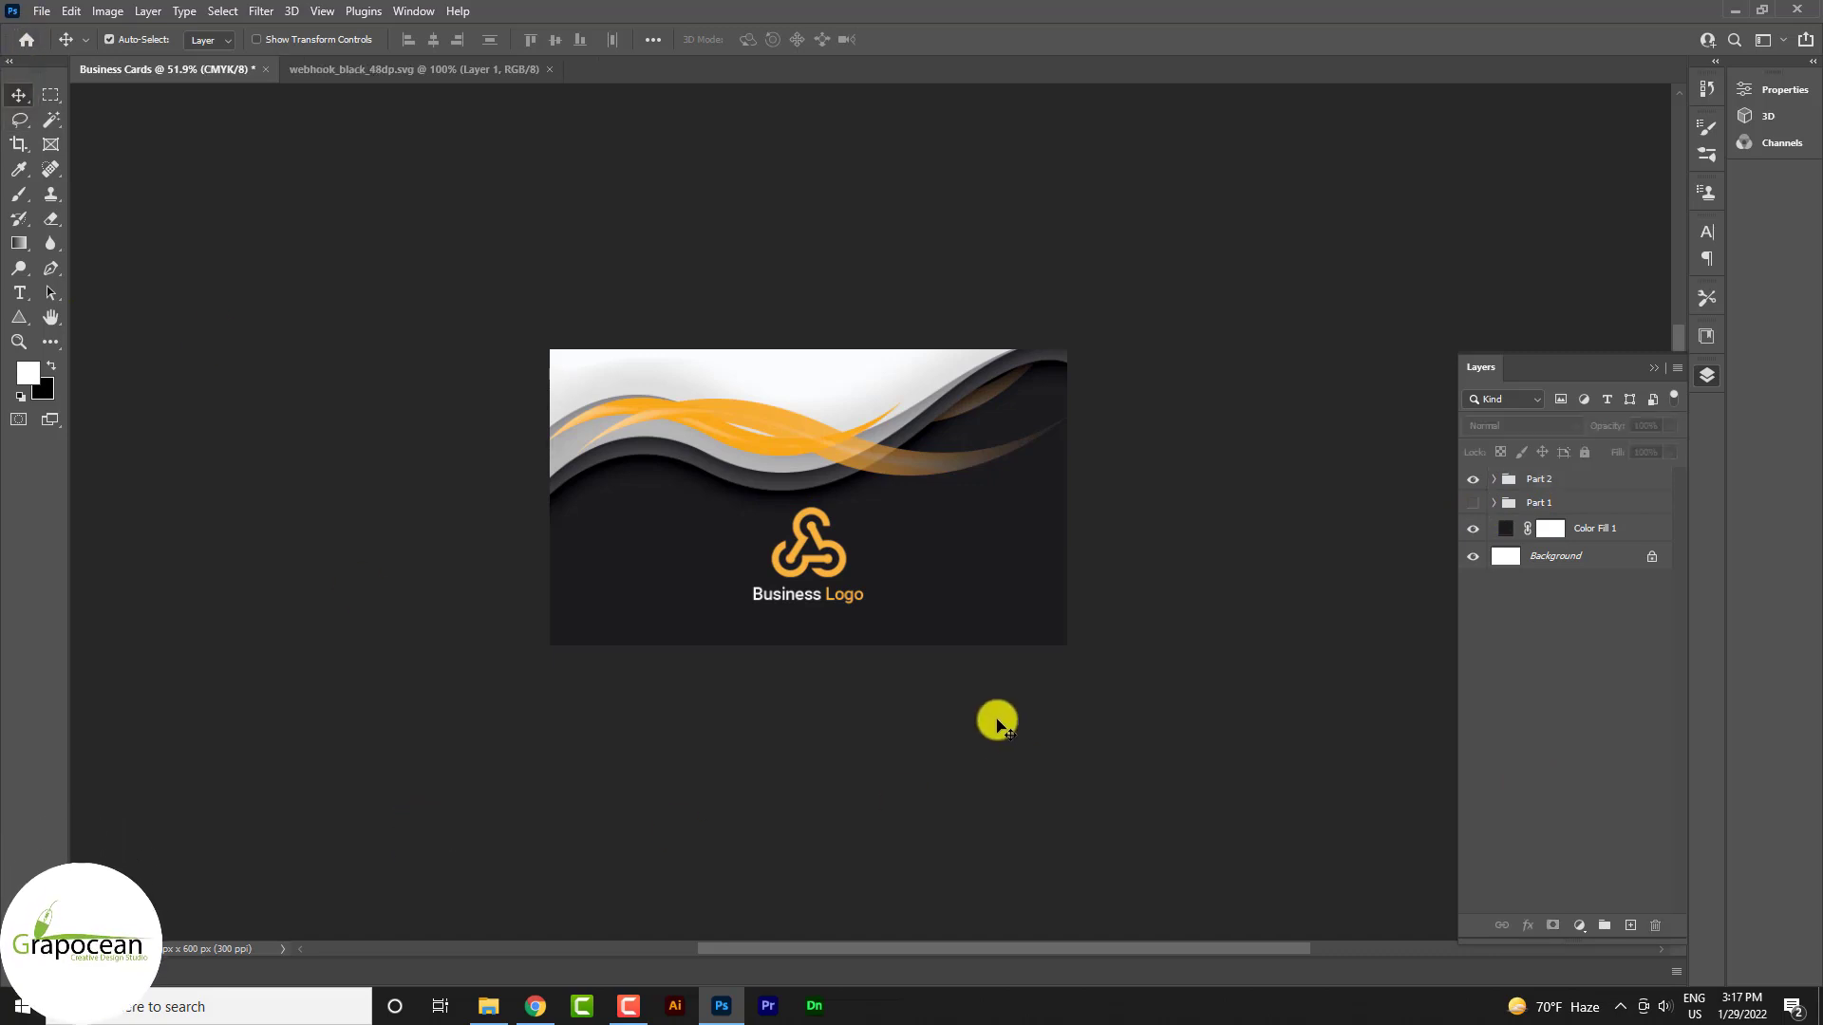
scroll(995, 726, "down", 3)
scroll(953, 707, "up", 5)
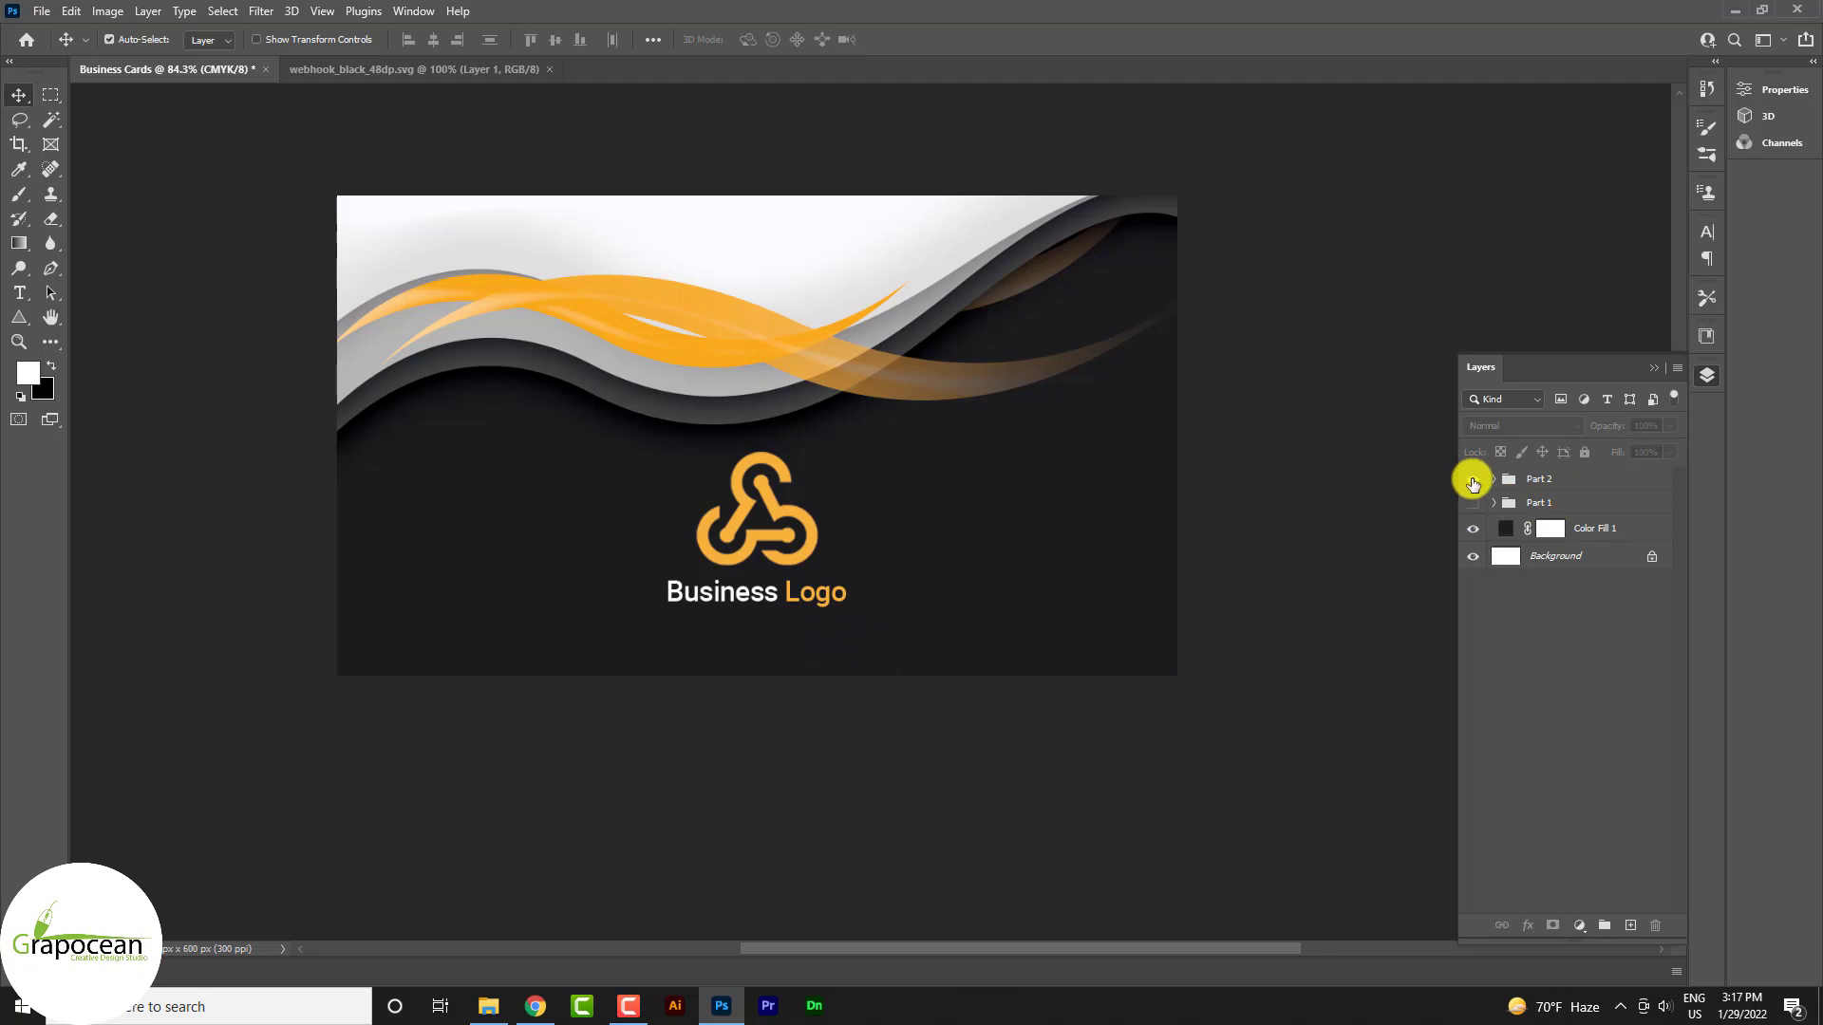
left_click(1509, 482)
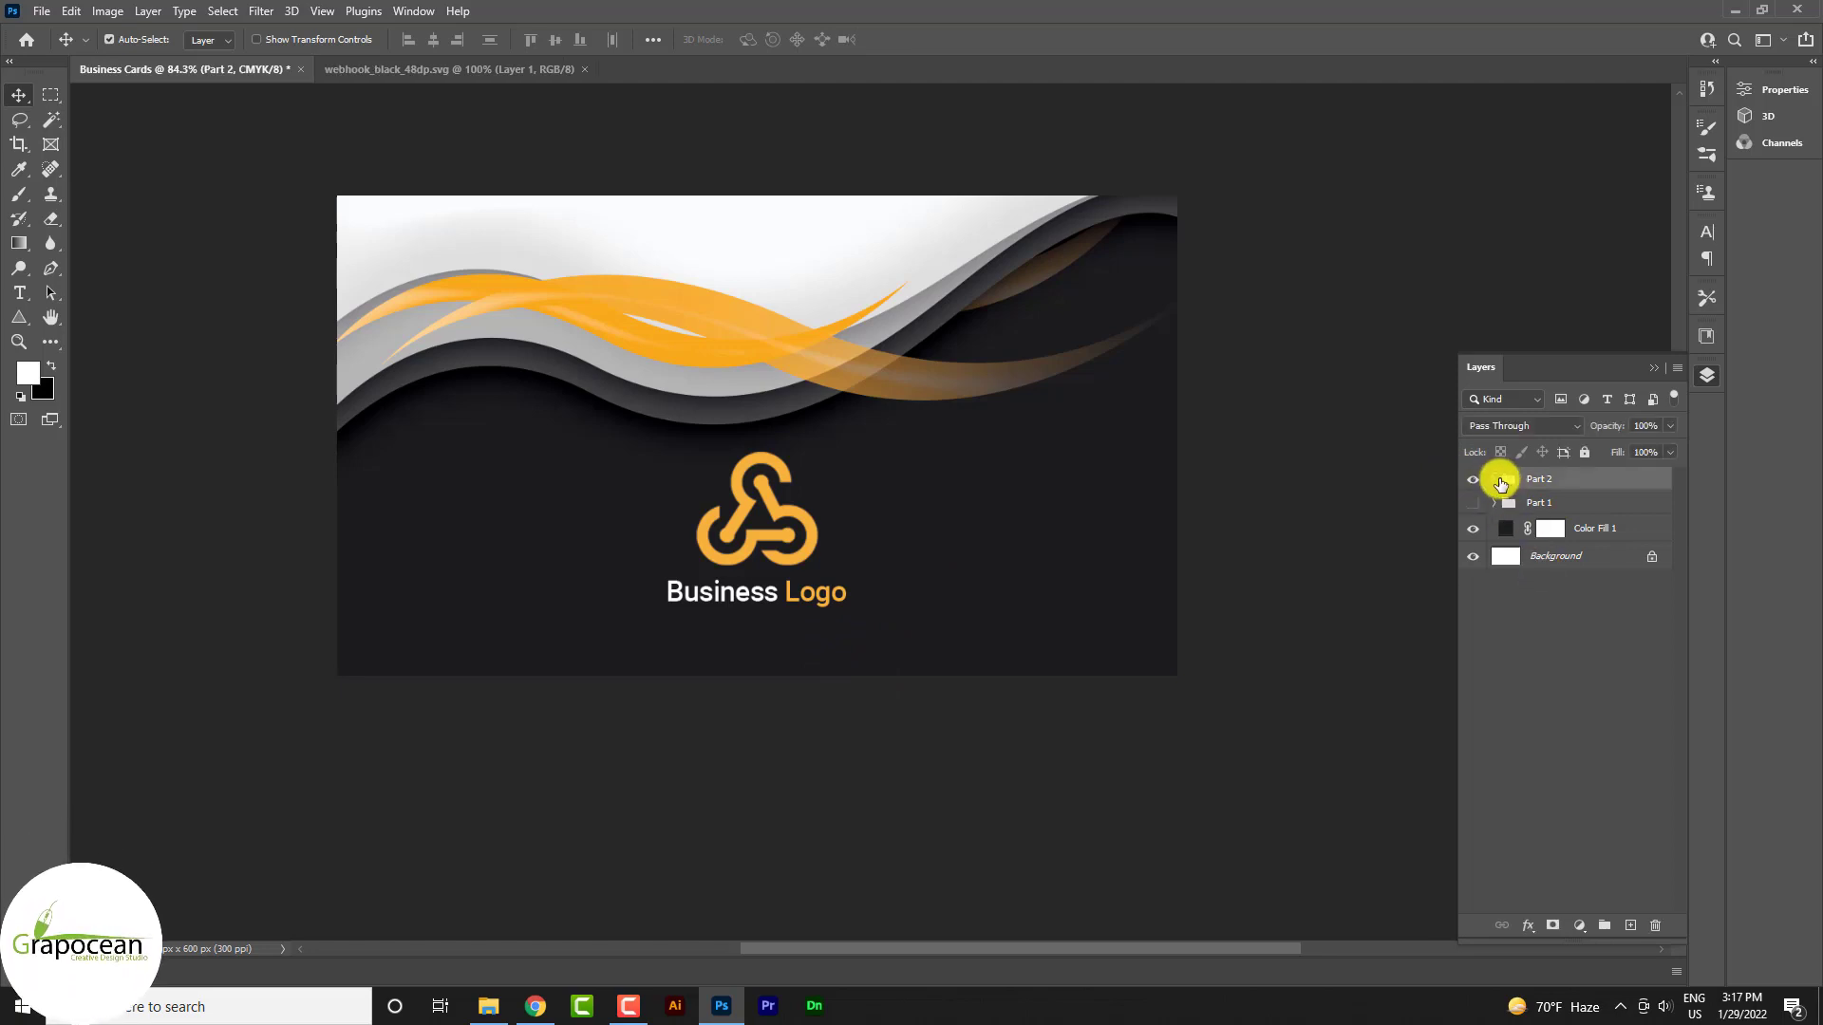
left_click(1495, 480)
left_click(1469, 544)
left_click(1469, 562)
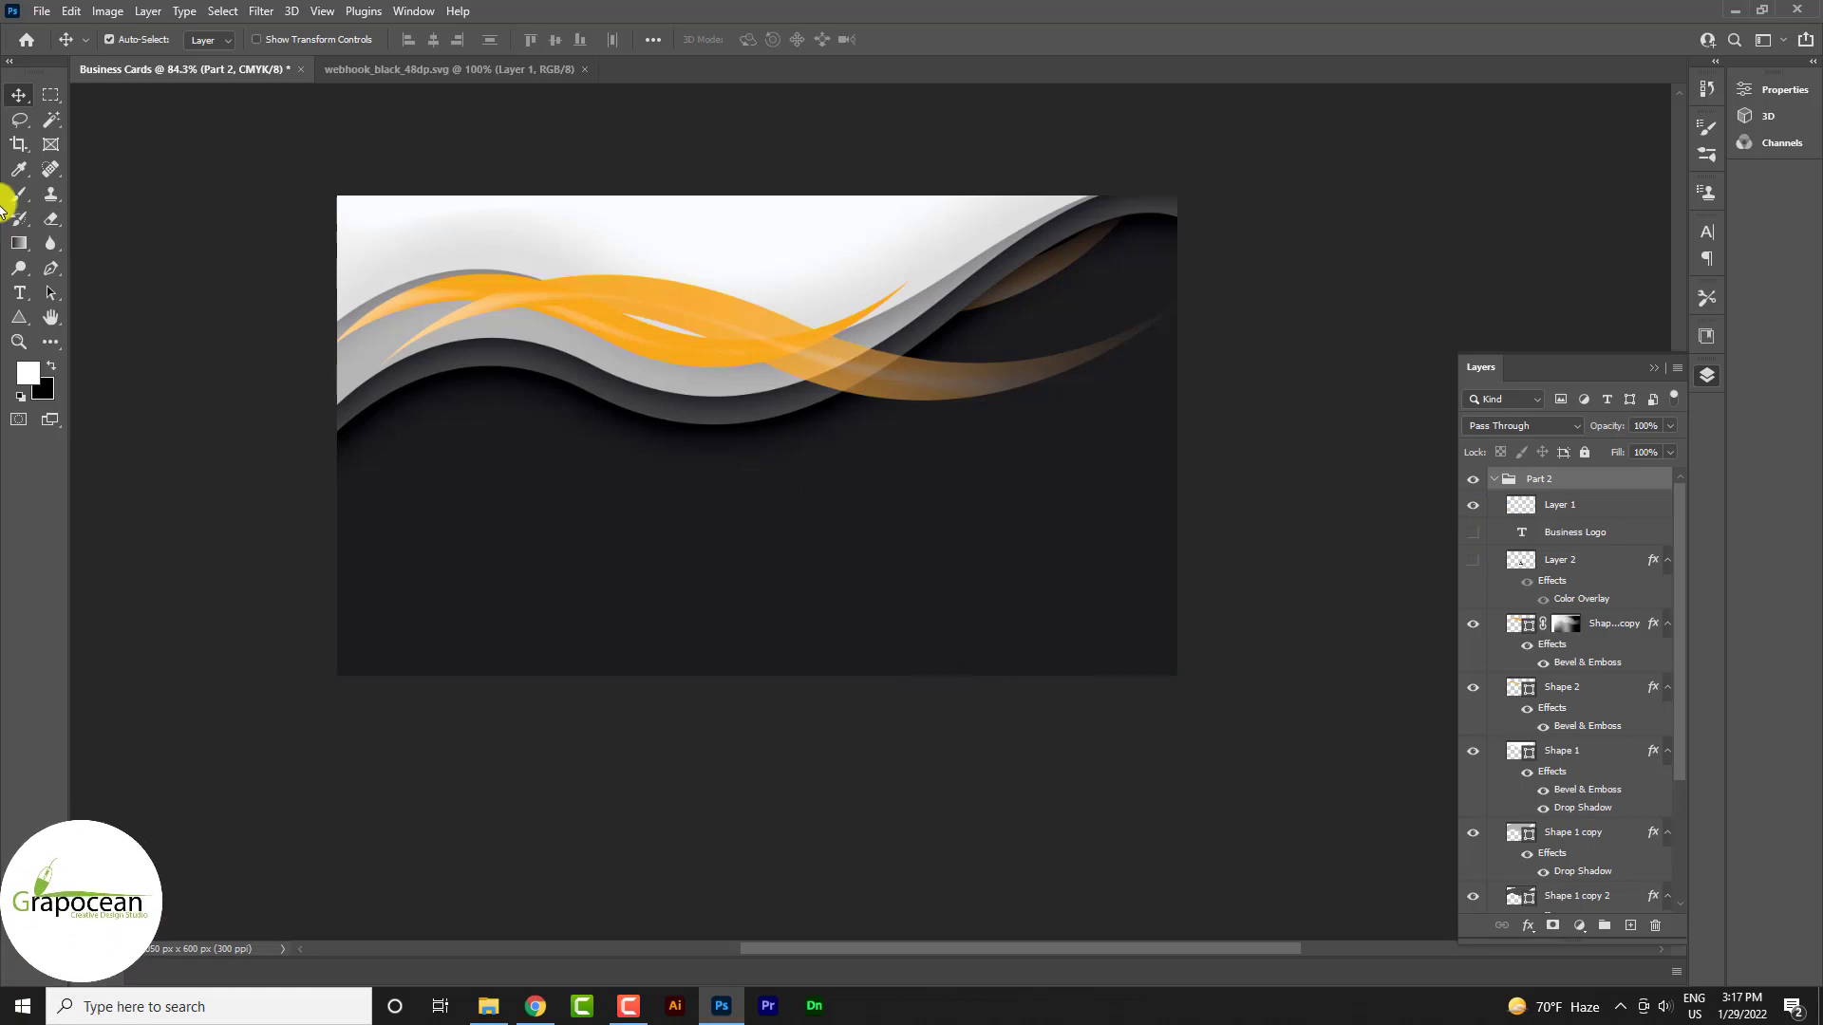
Create a 100×100 px orange-filled rectangle in the card's lower-left dark area
left_click_drag(19, 317, 99, 337)
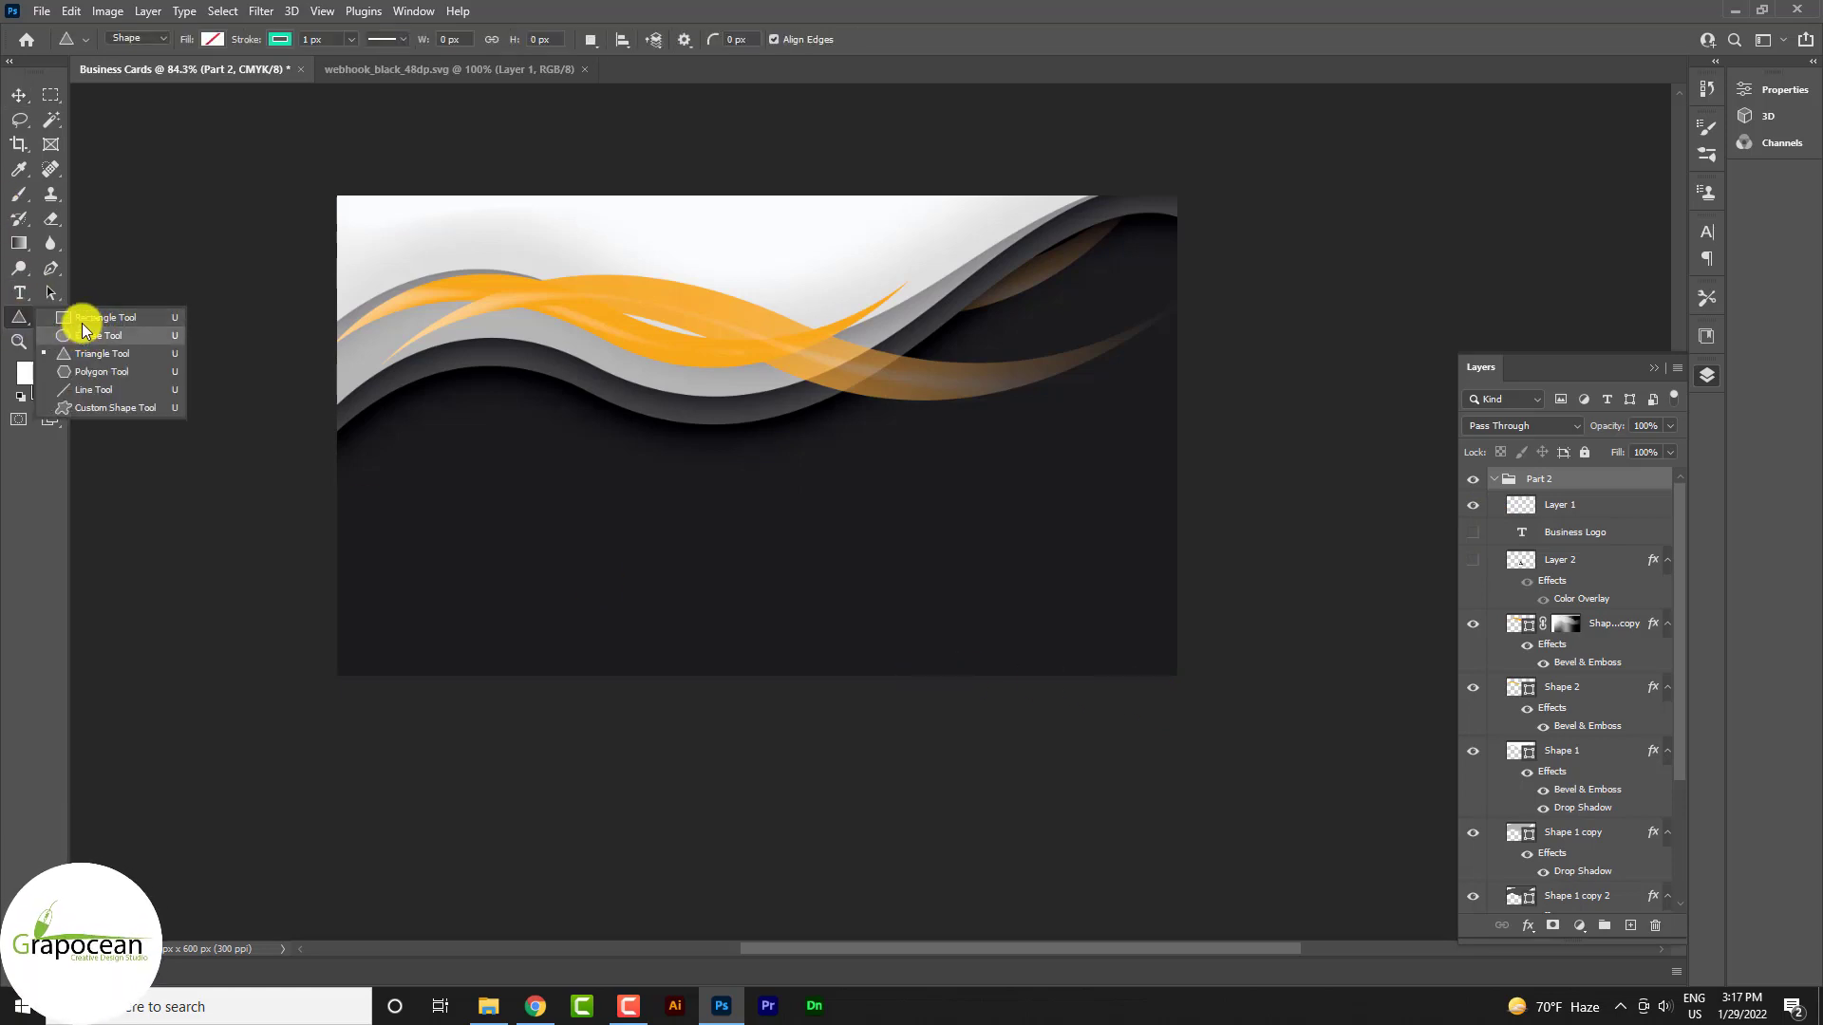
left_click(91, 317)
left_click(482, 534)
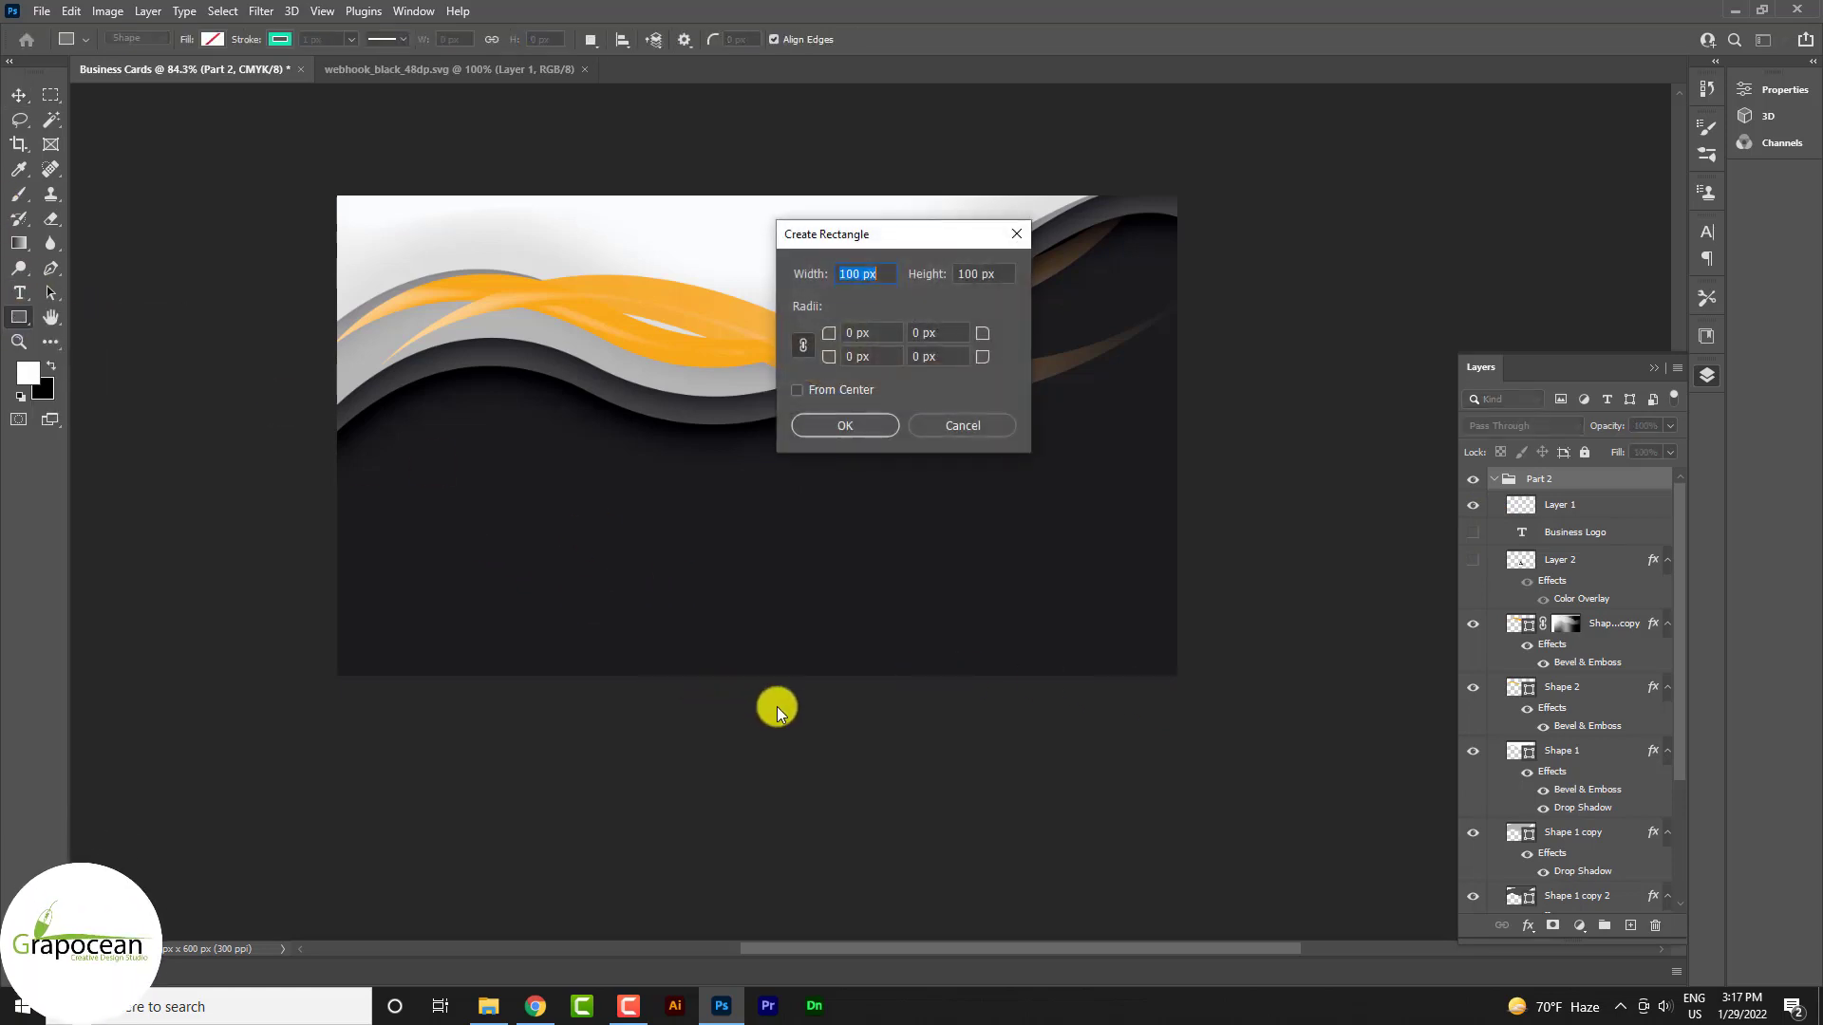
left_click(855, 427)
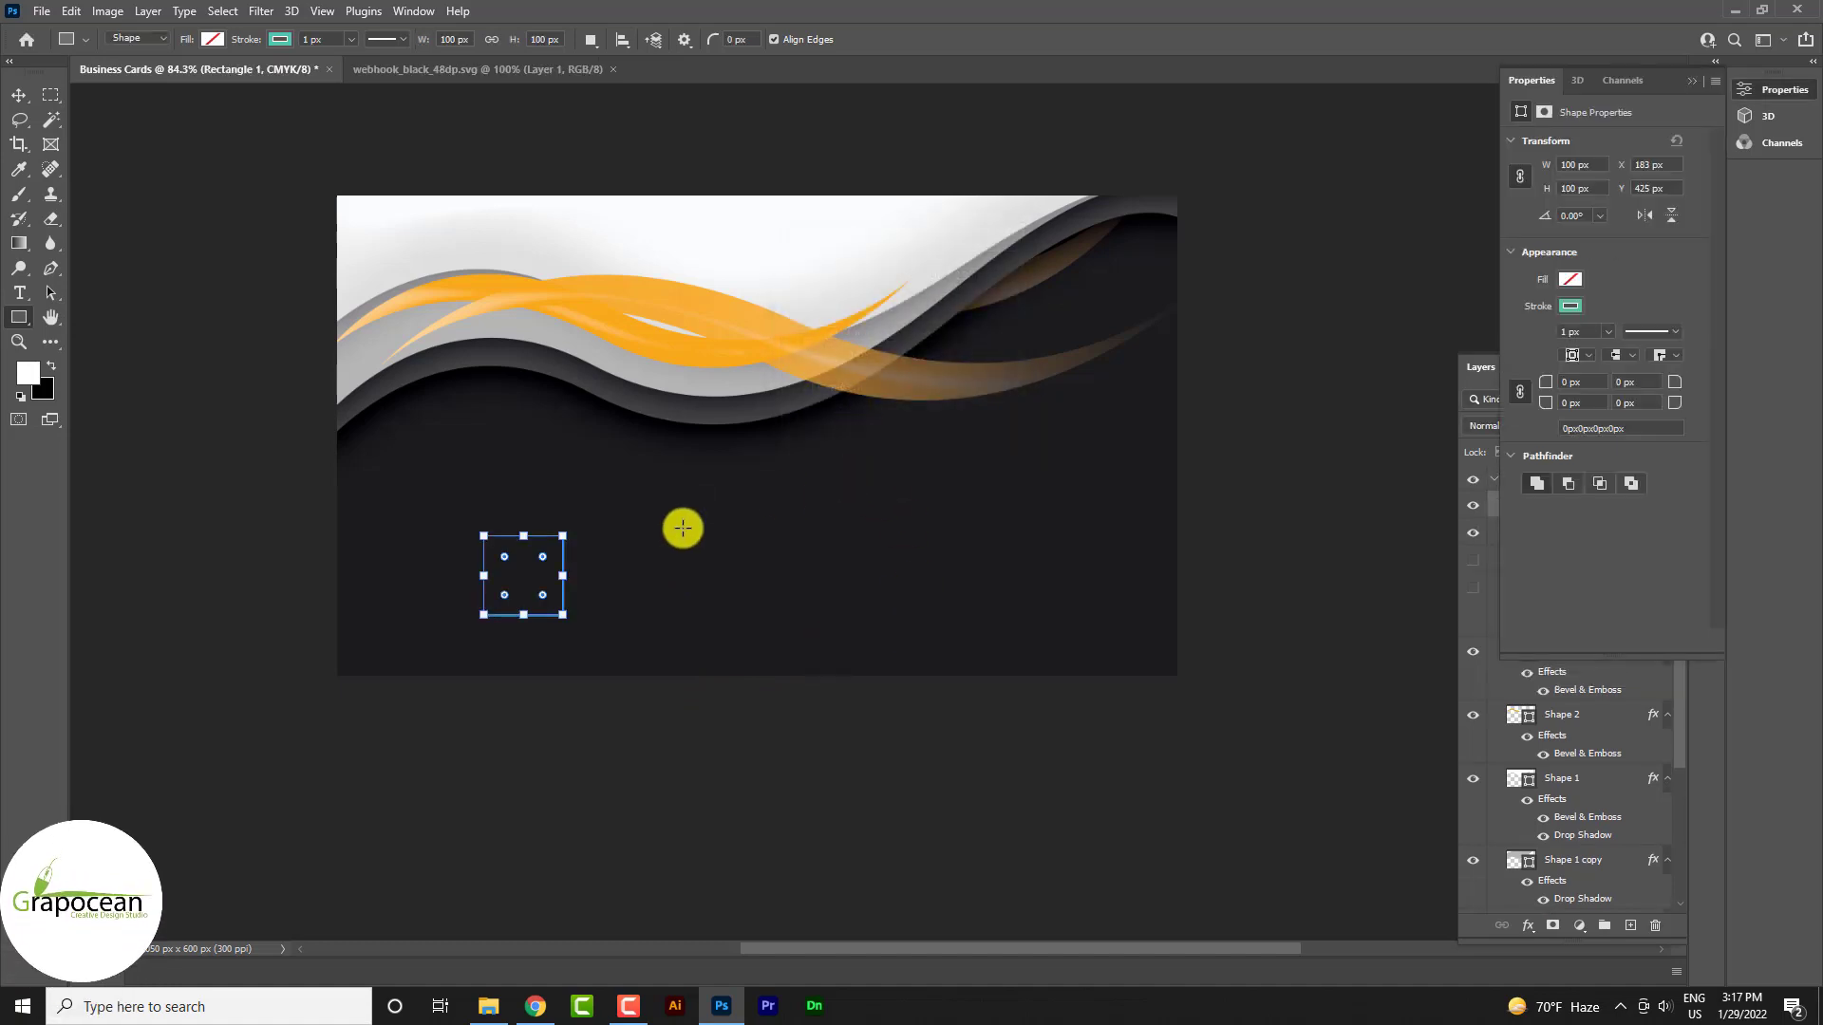
left_click(214, 41)
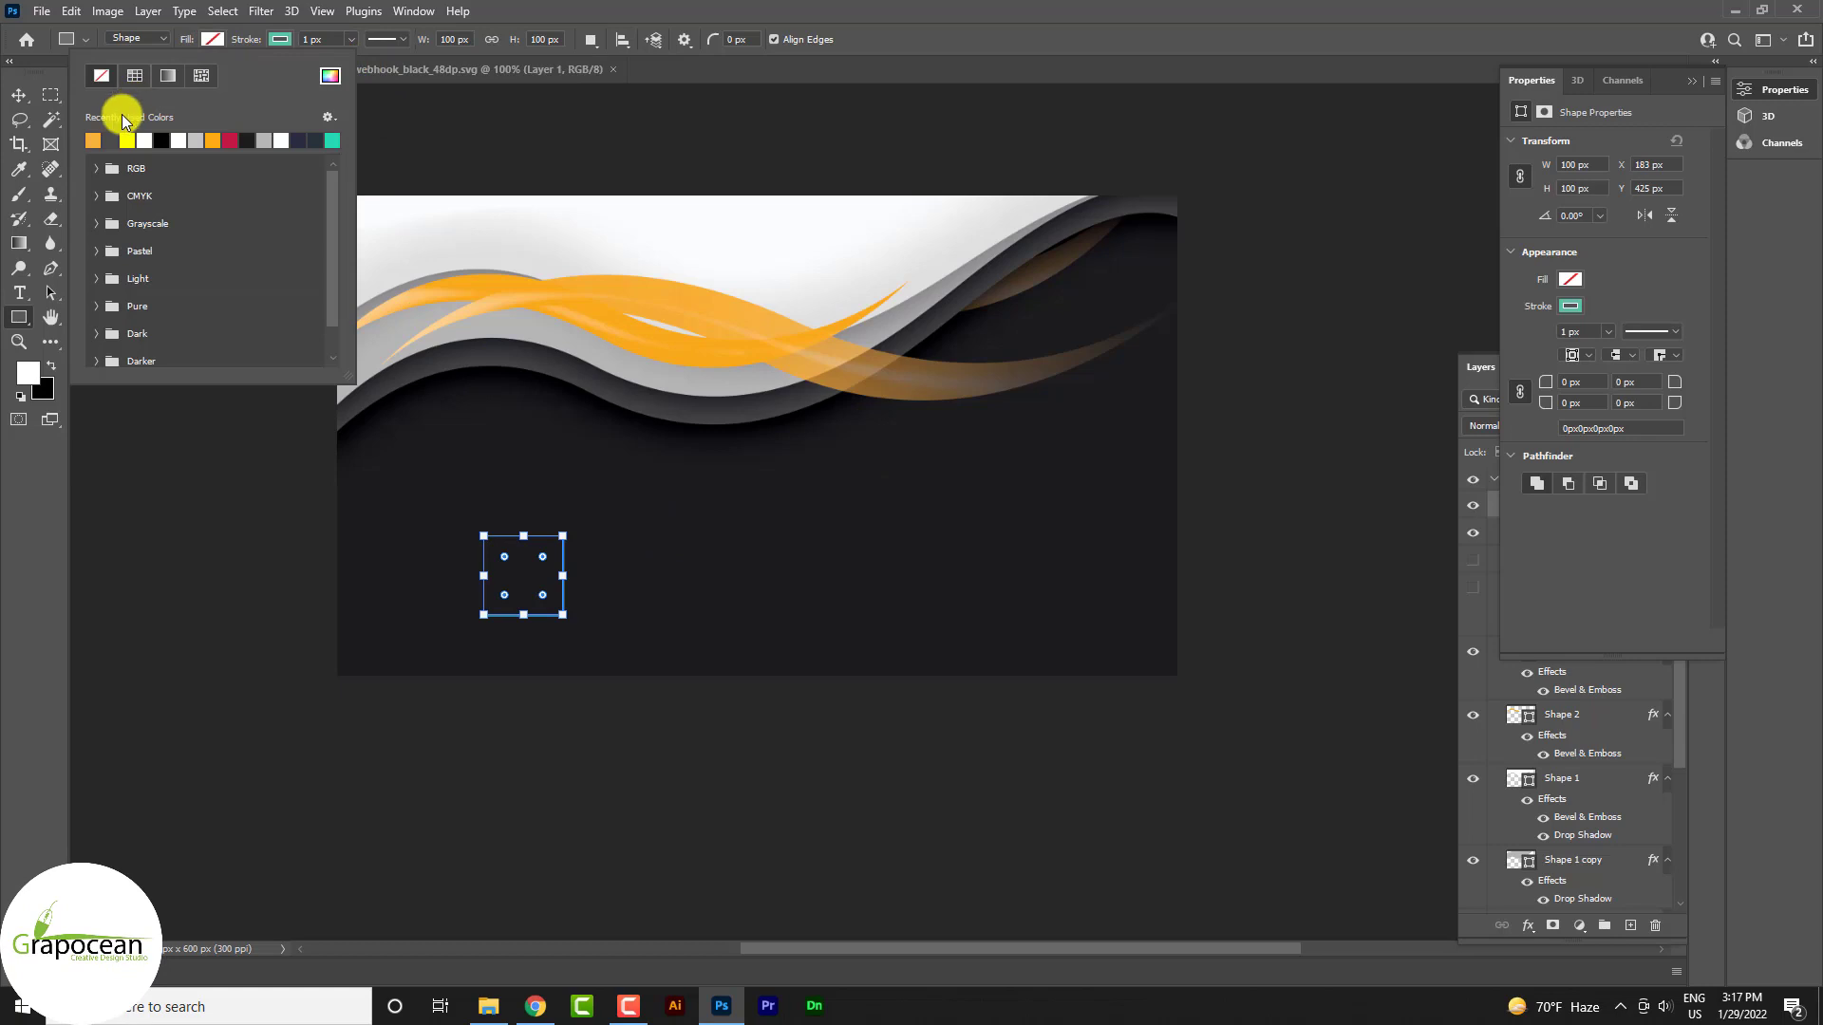
left_click(92, 140)
left_click(21, 95)
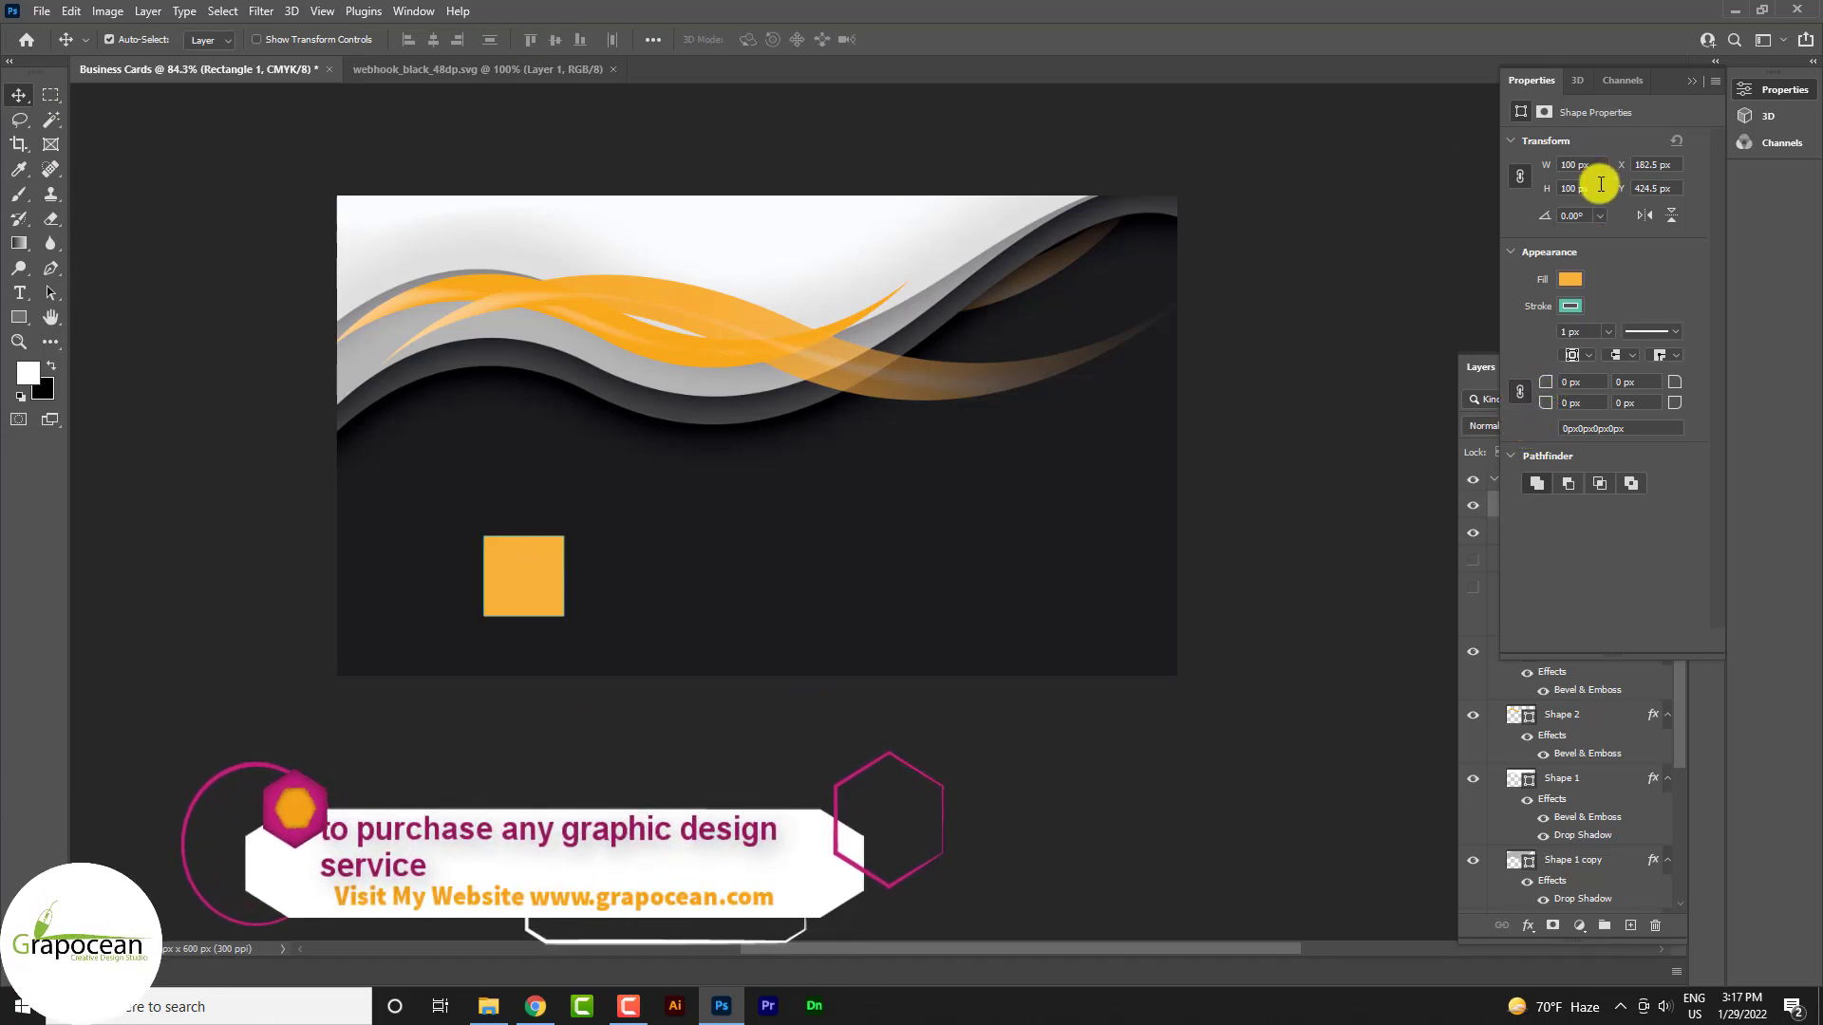
Shrink the square to 61.8 px wide (100/1.617) and round its corners to 13.9 px
left_click(1576, 164)
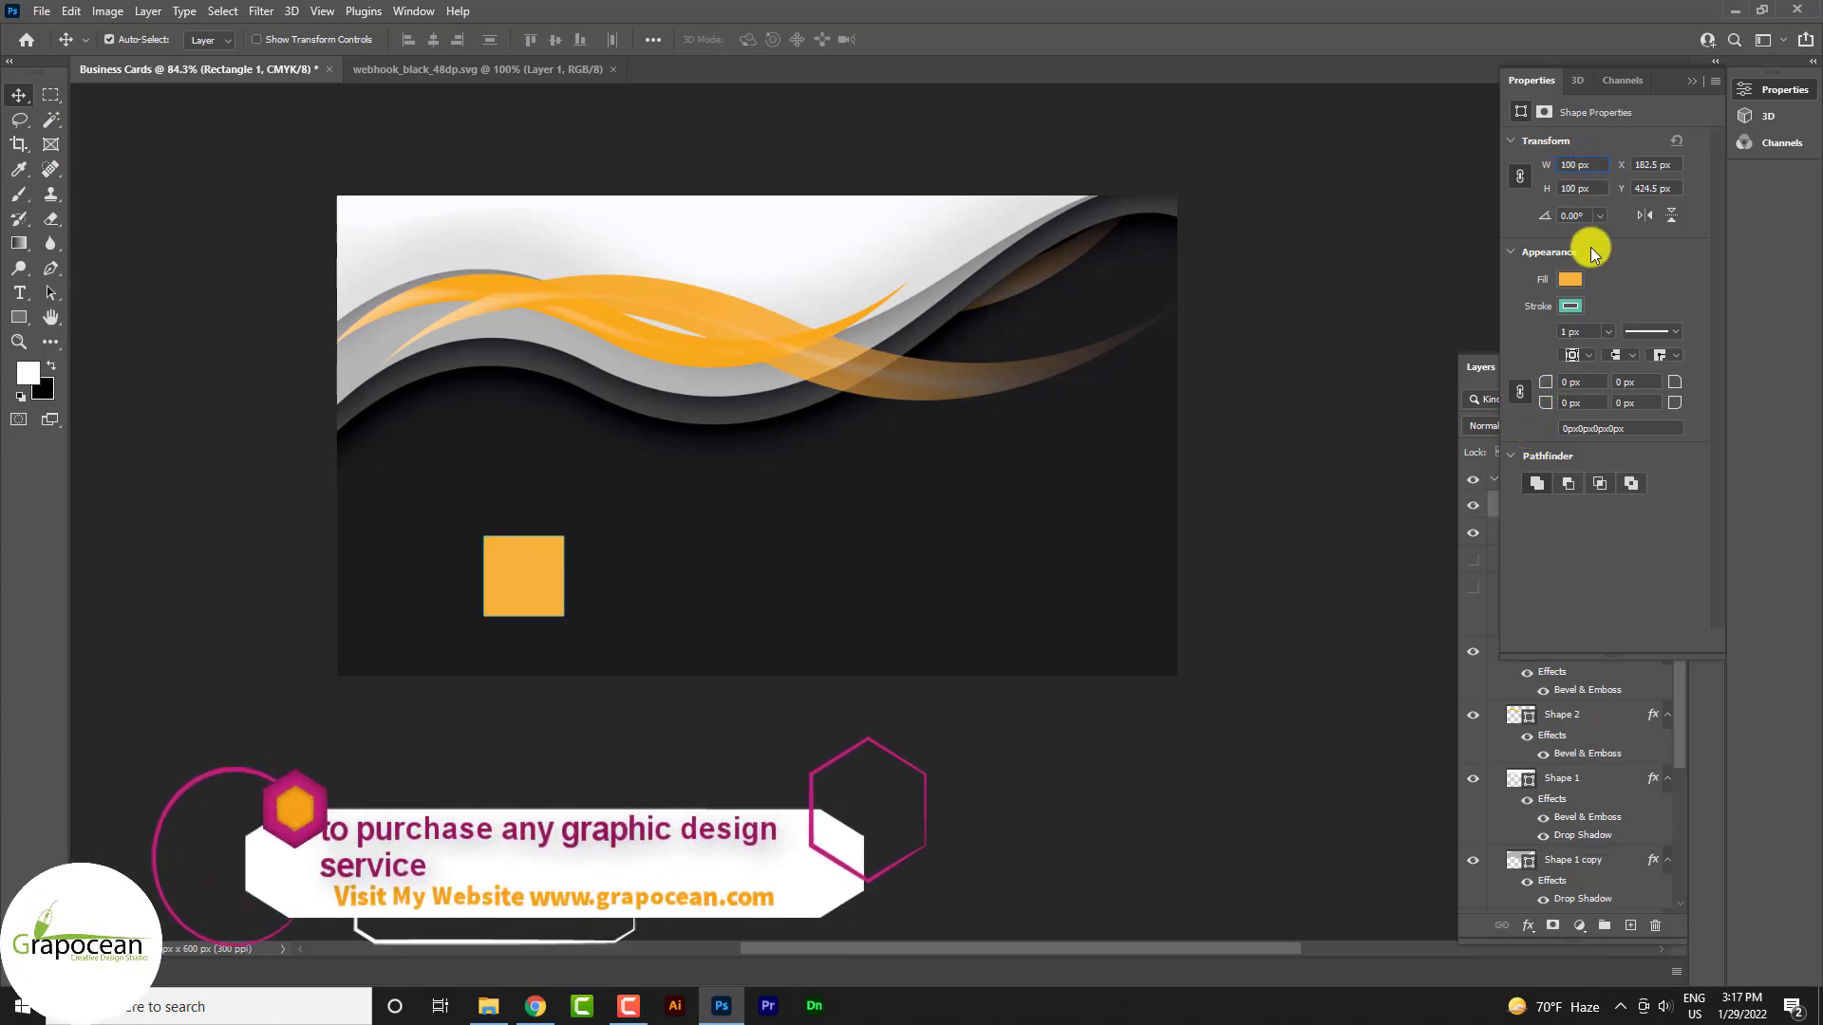
type("/")
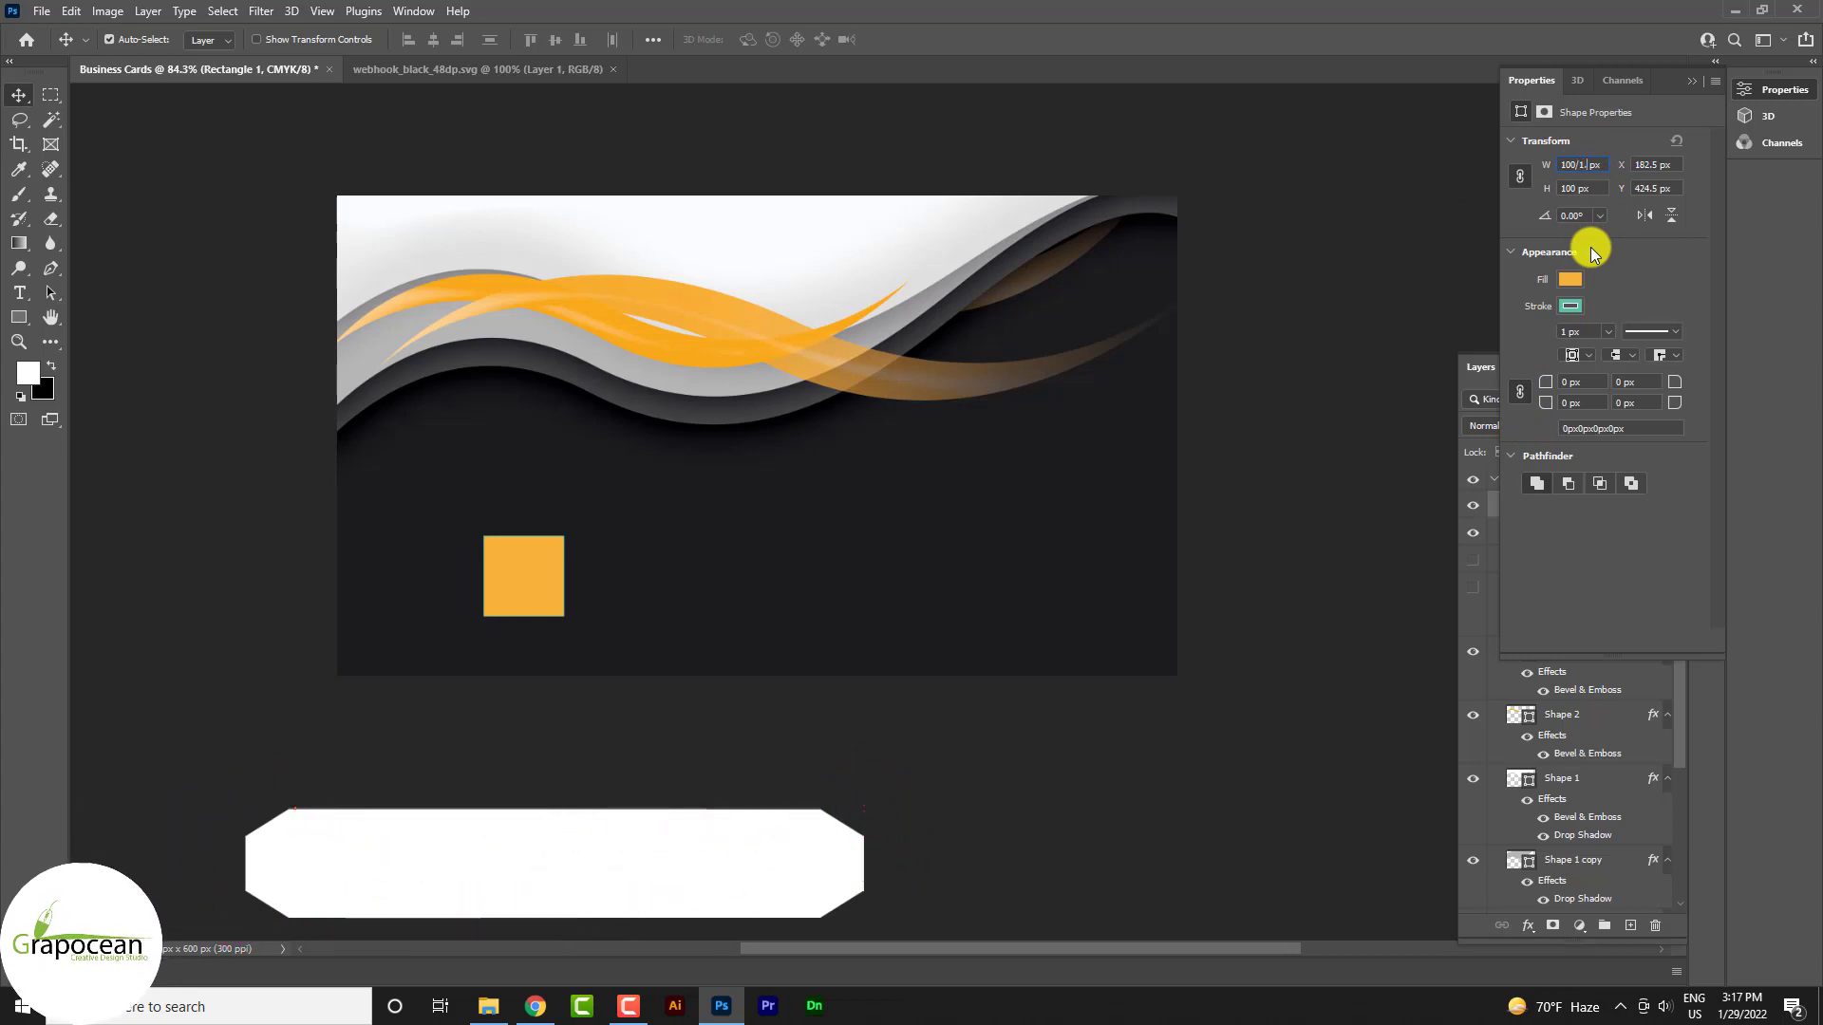
type("1.617")
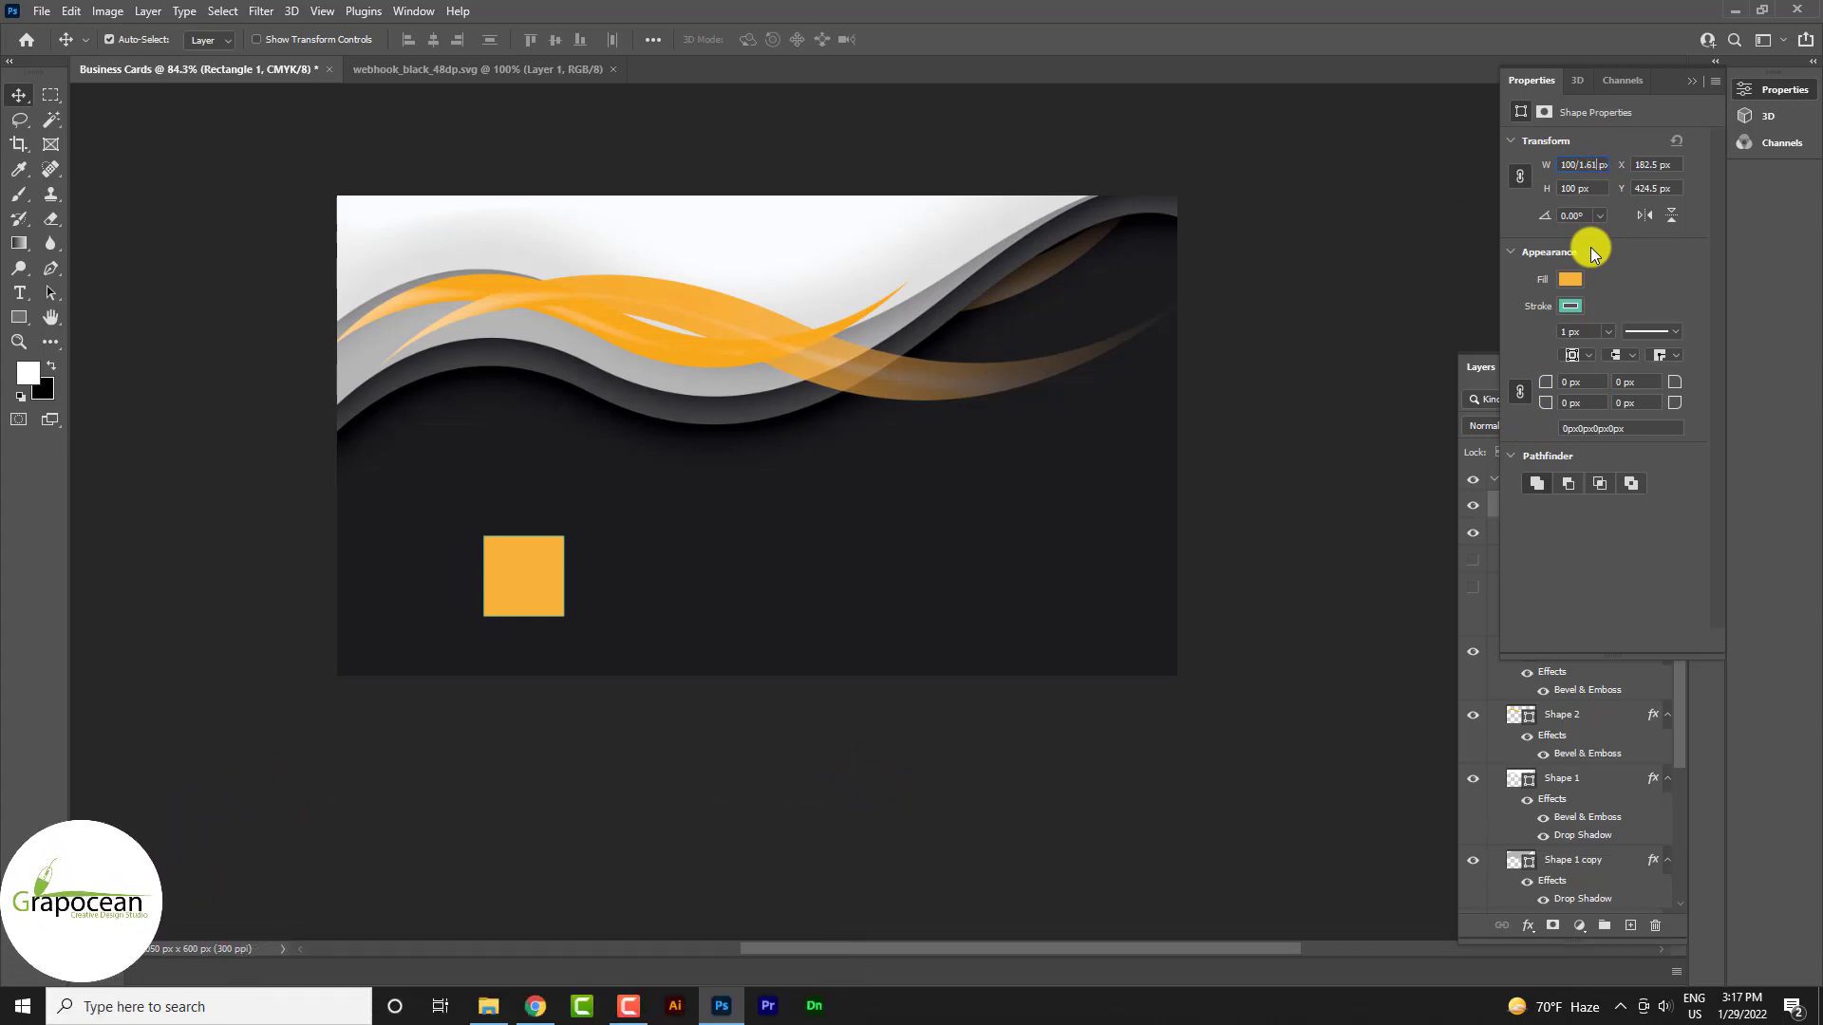
key("Return")
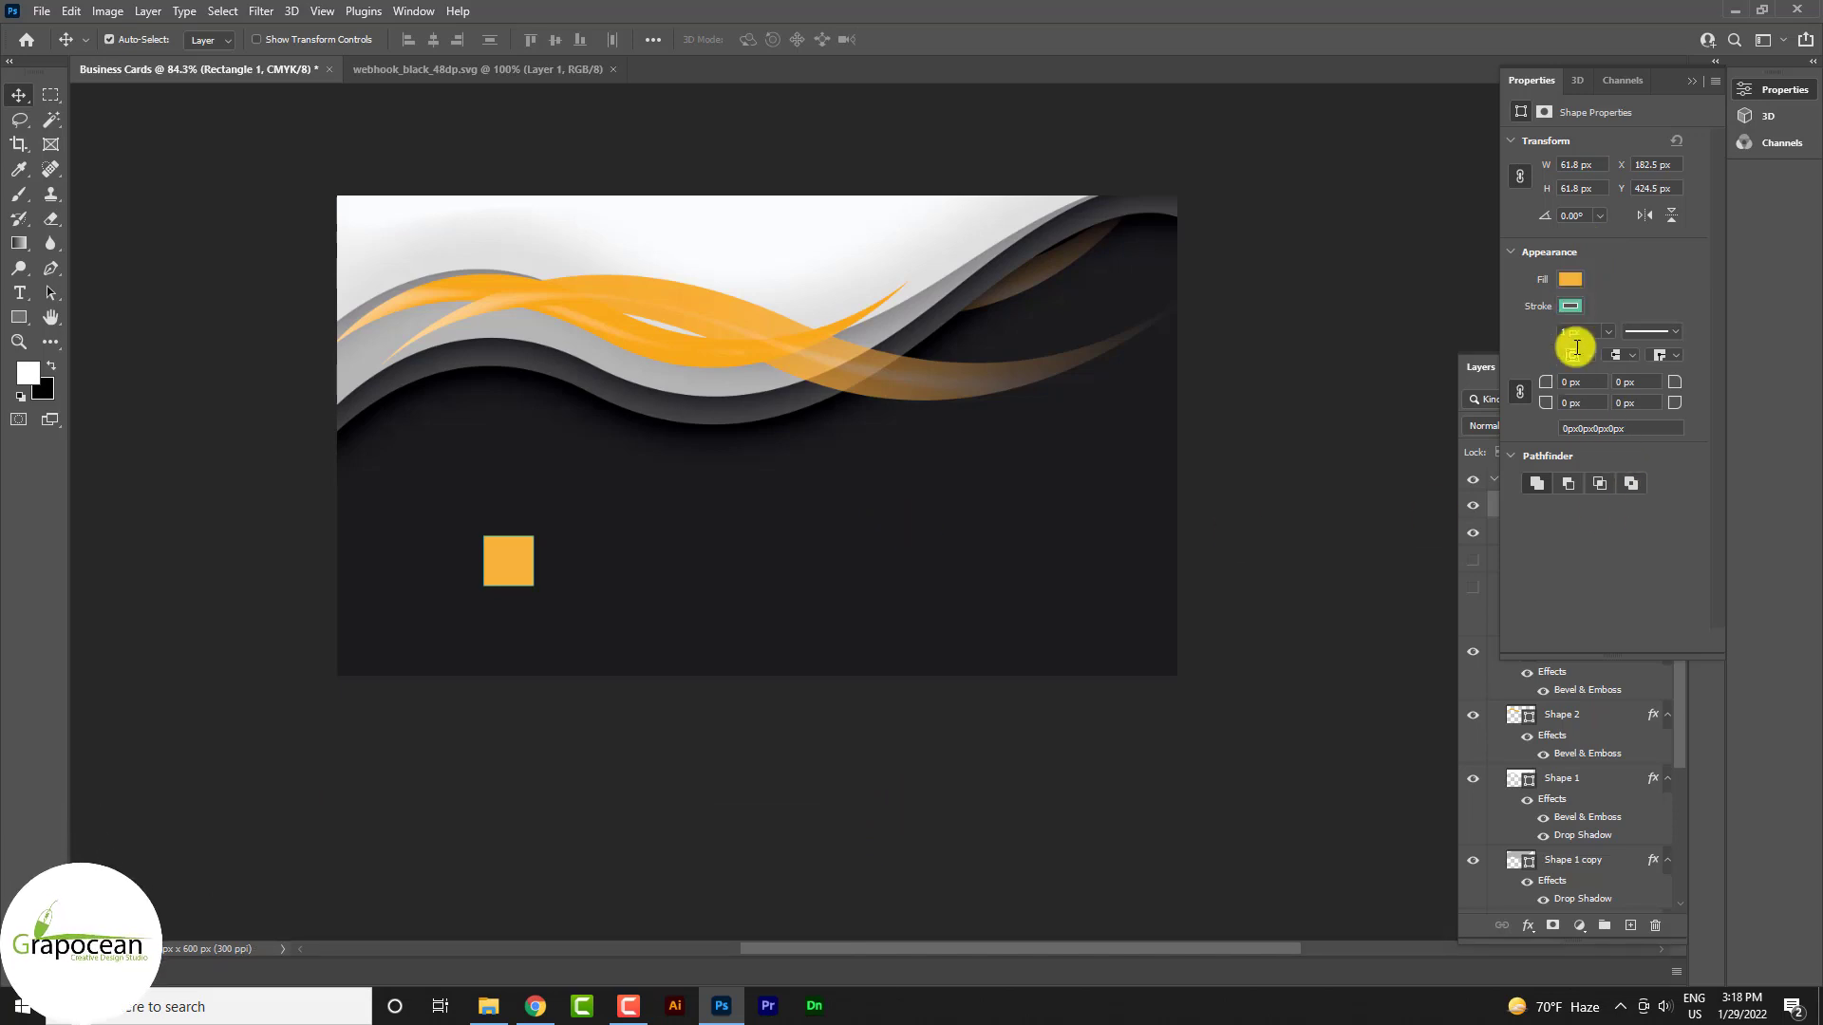
mouse_move(1566, 385)
left_mouse_down()
mouse_move(1582, 385)
mouse_move(1534, 387)
left_mouse_up()
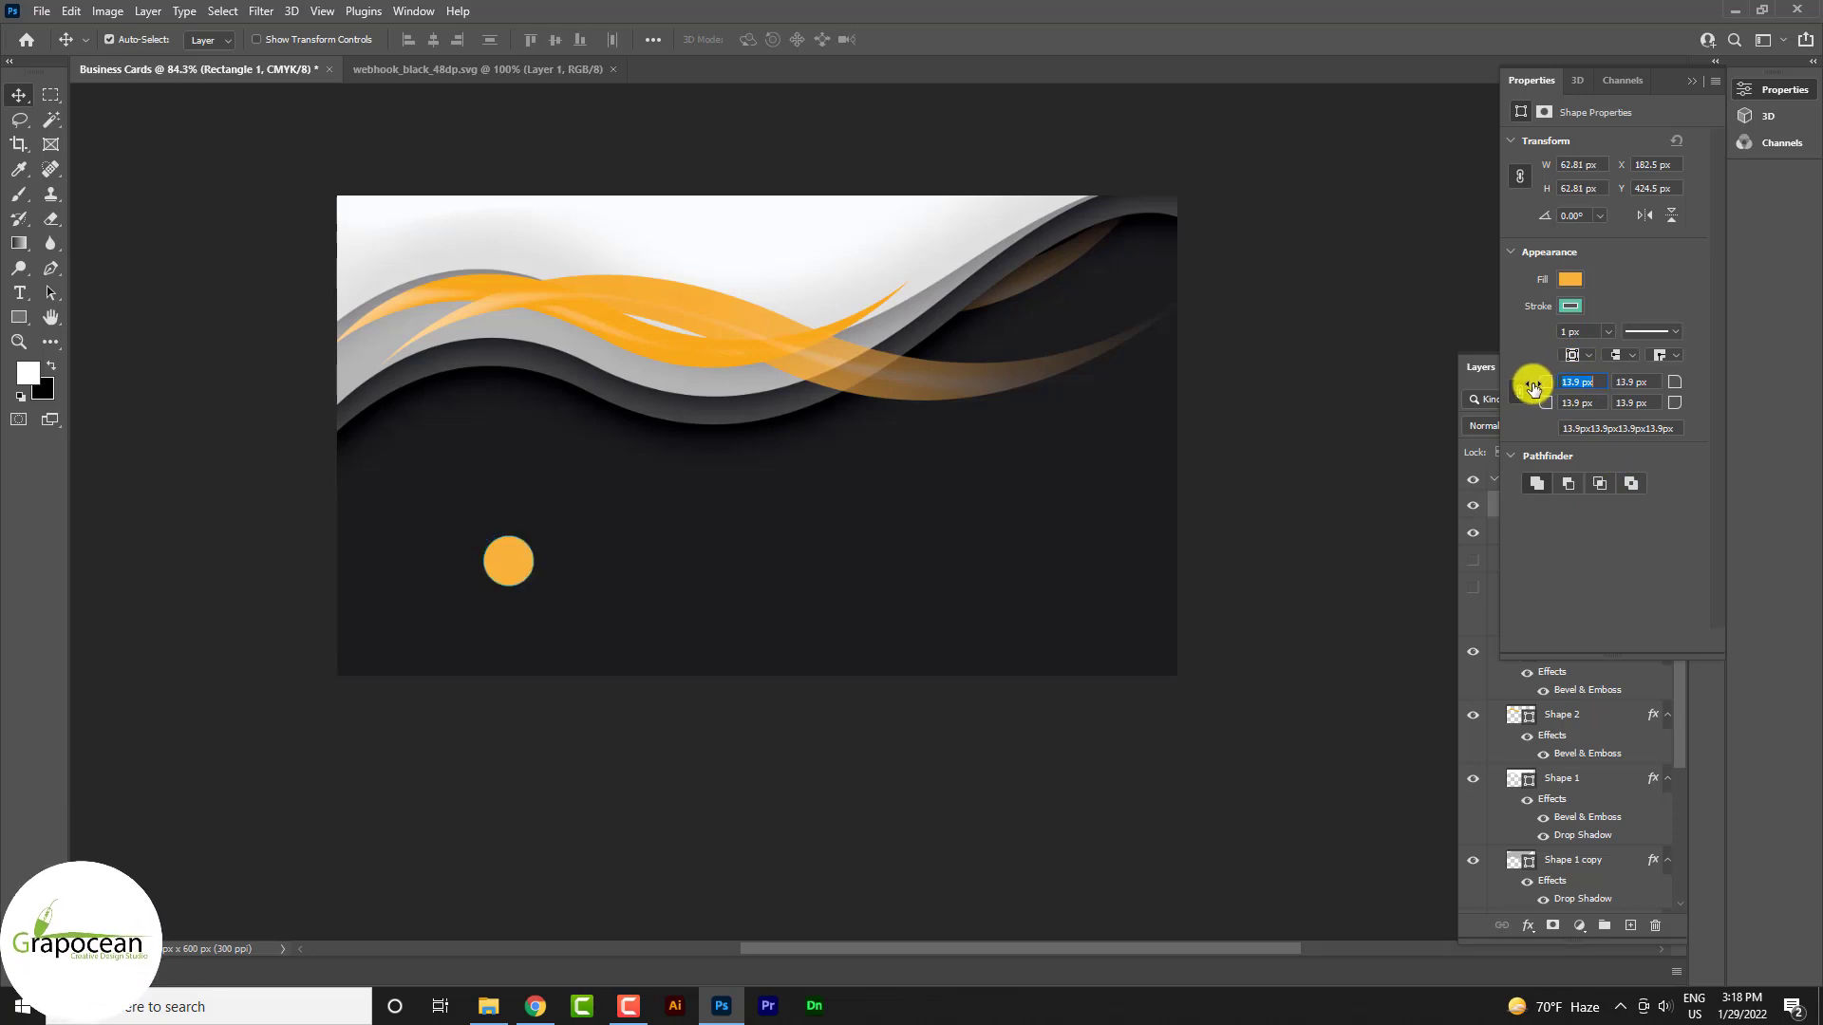
left_click(185, 608)
scroll(503, 545, "up", 2)
Move the three rectangle layers above Part 2 and group them as Group 1
left_click_drag(501, 569, 1166, 476)
left_click_drag(1667, 81, 1664, 87)
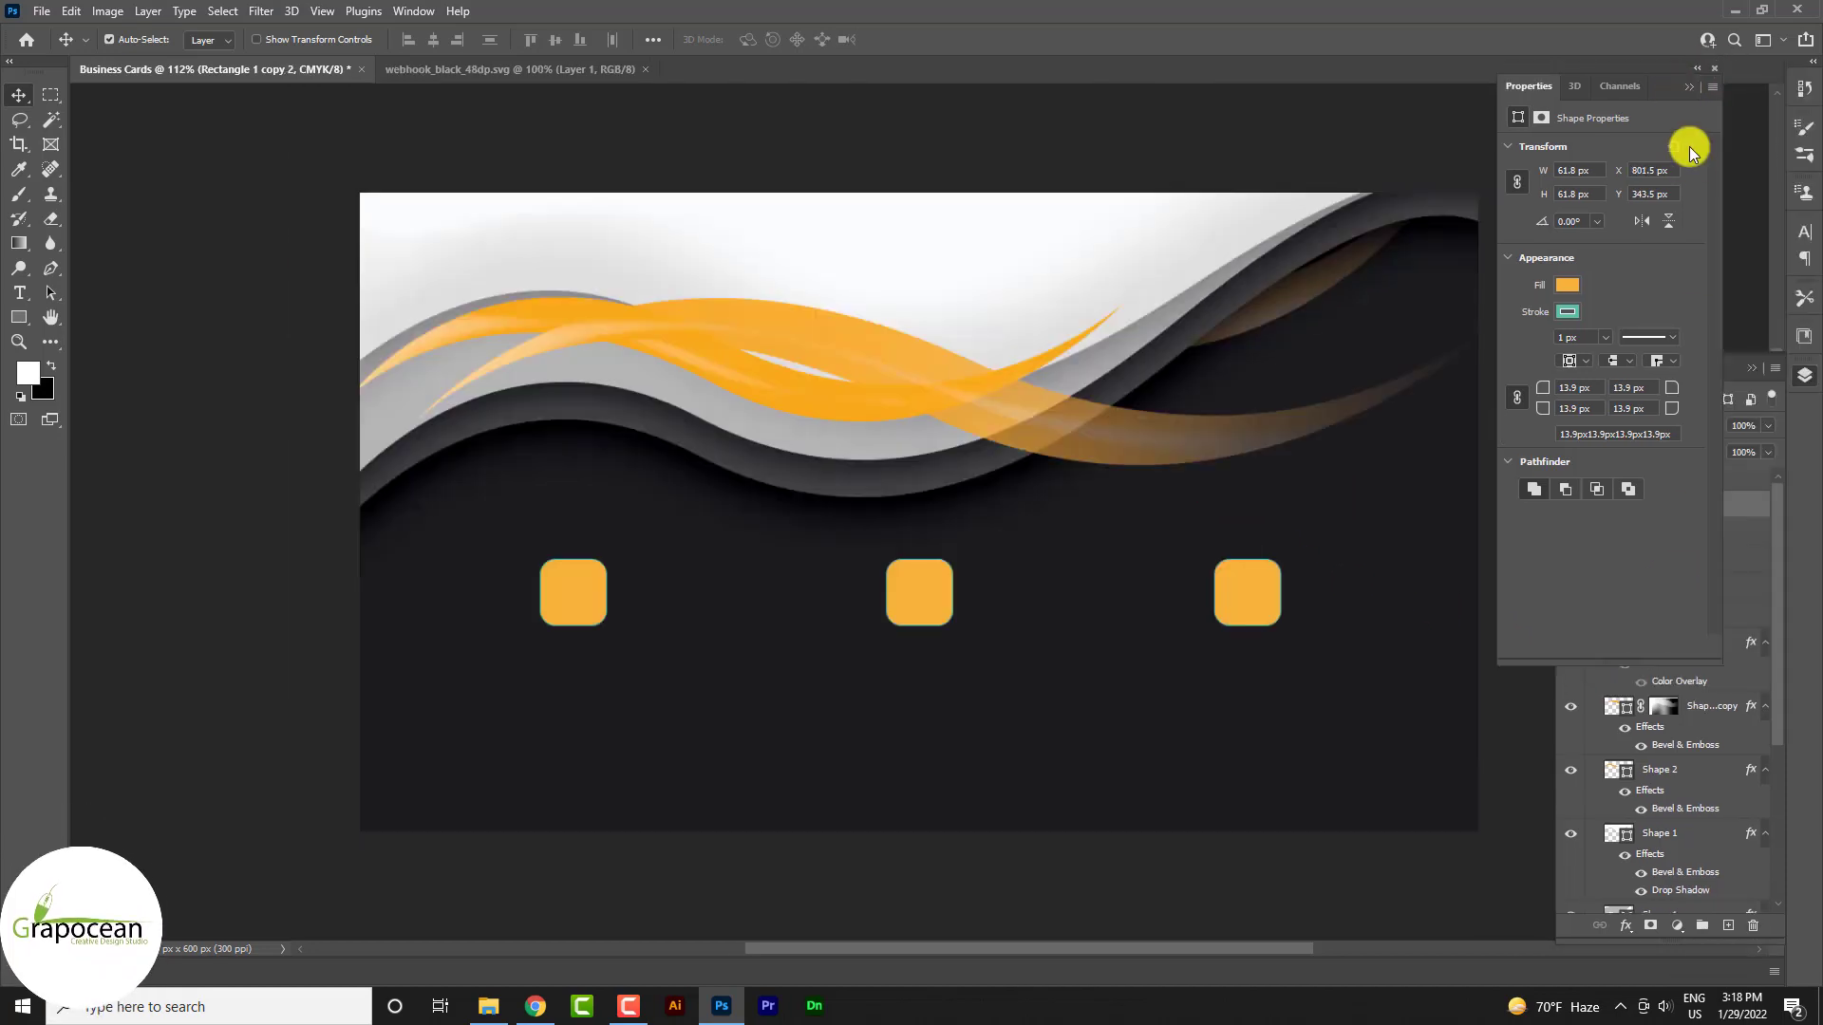
left_click(1693, 86)
left_click(1706, 561, "shift")
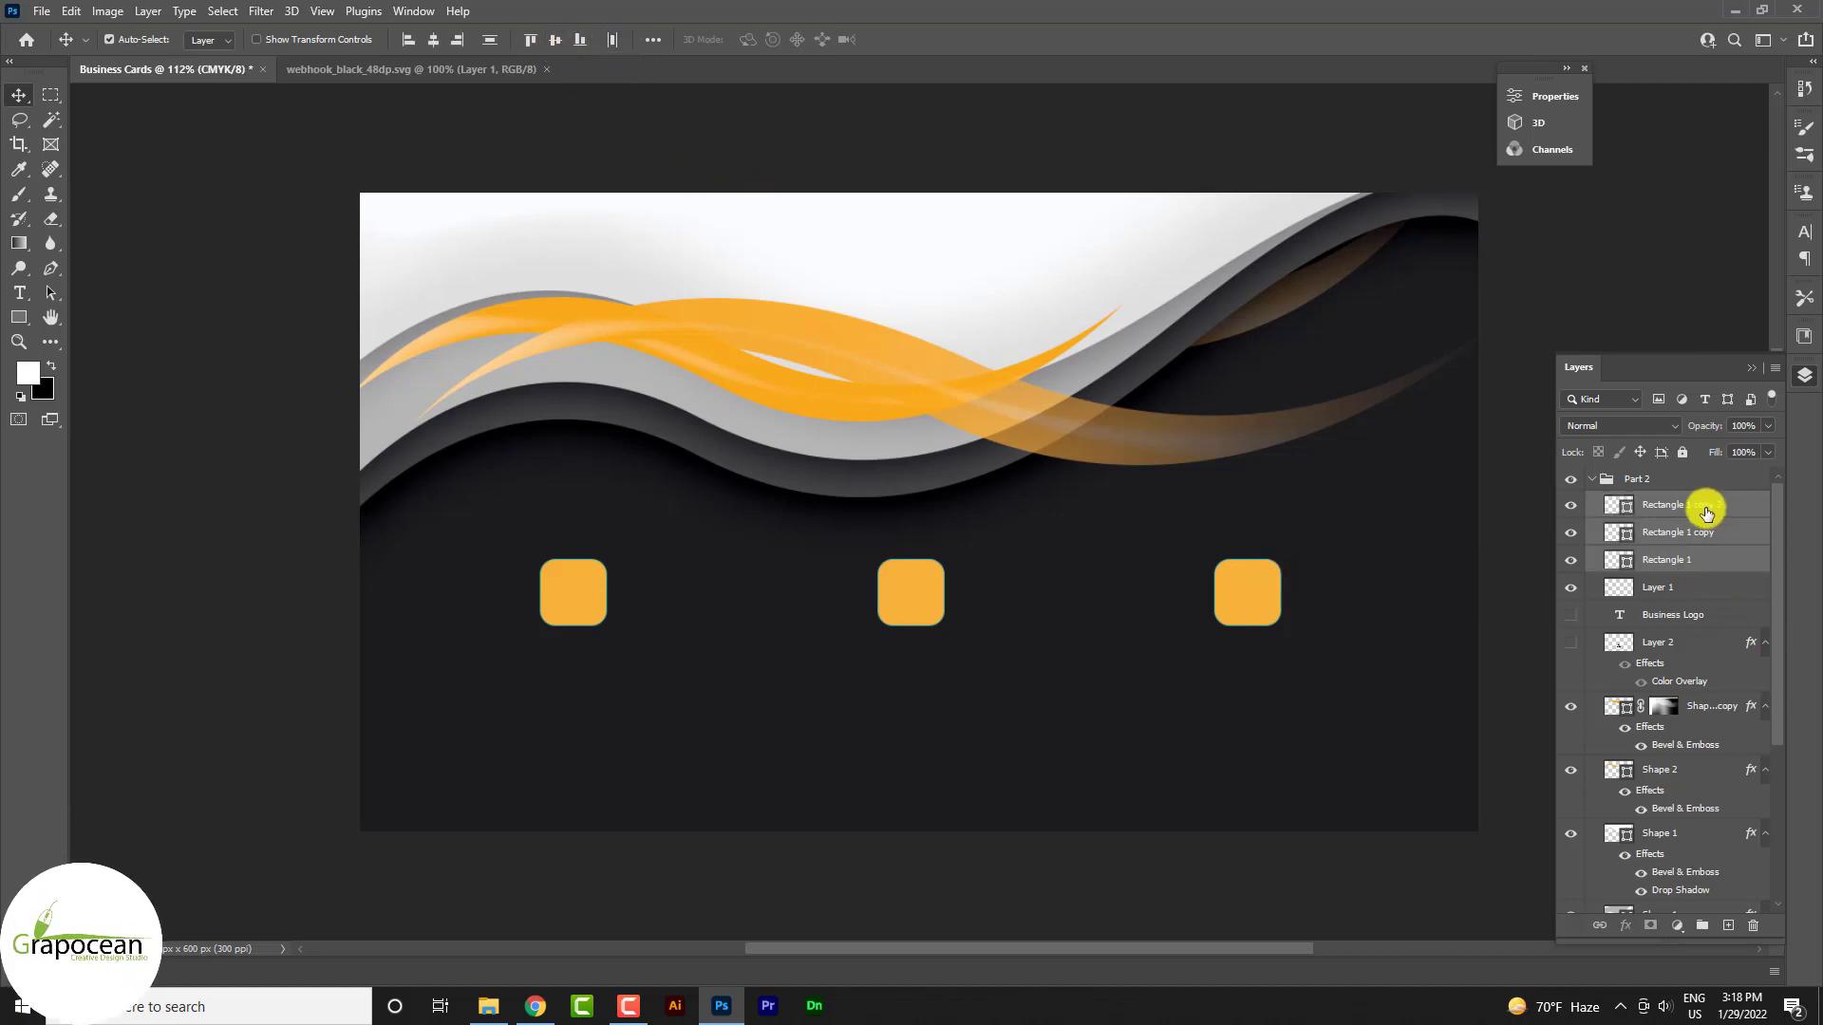
left_click_drag(1623, 495, 1664, 472)
key("ctrl+g")
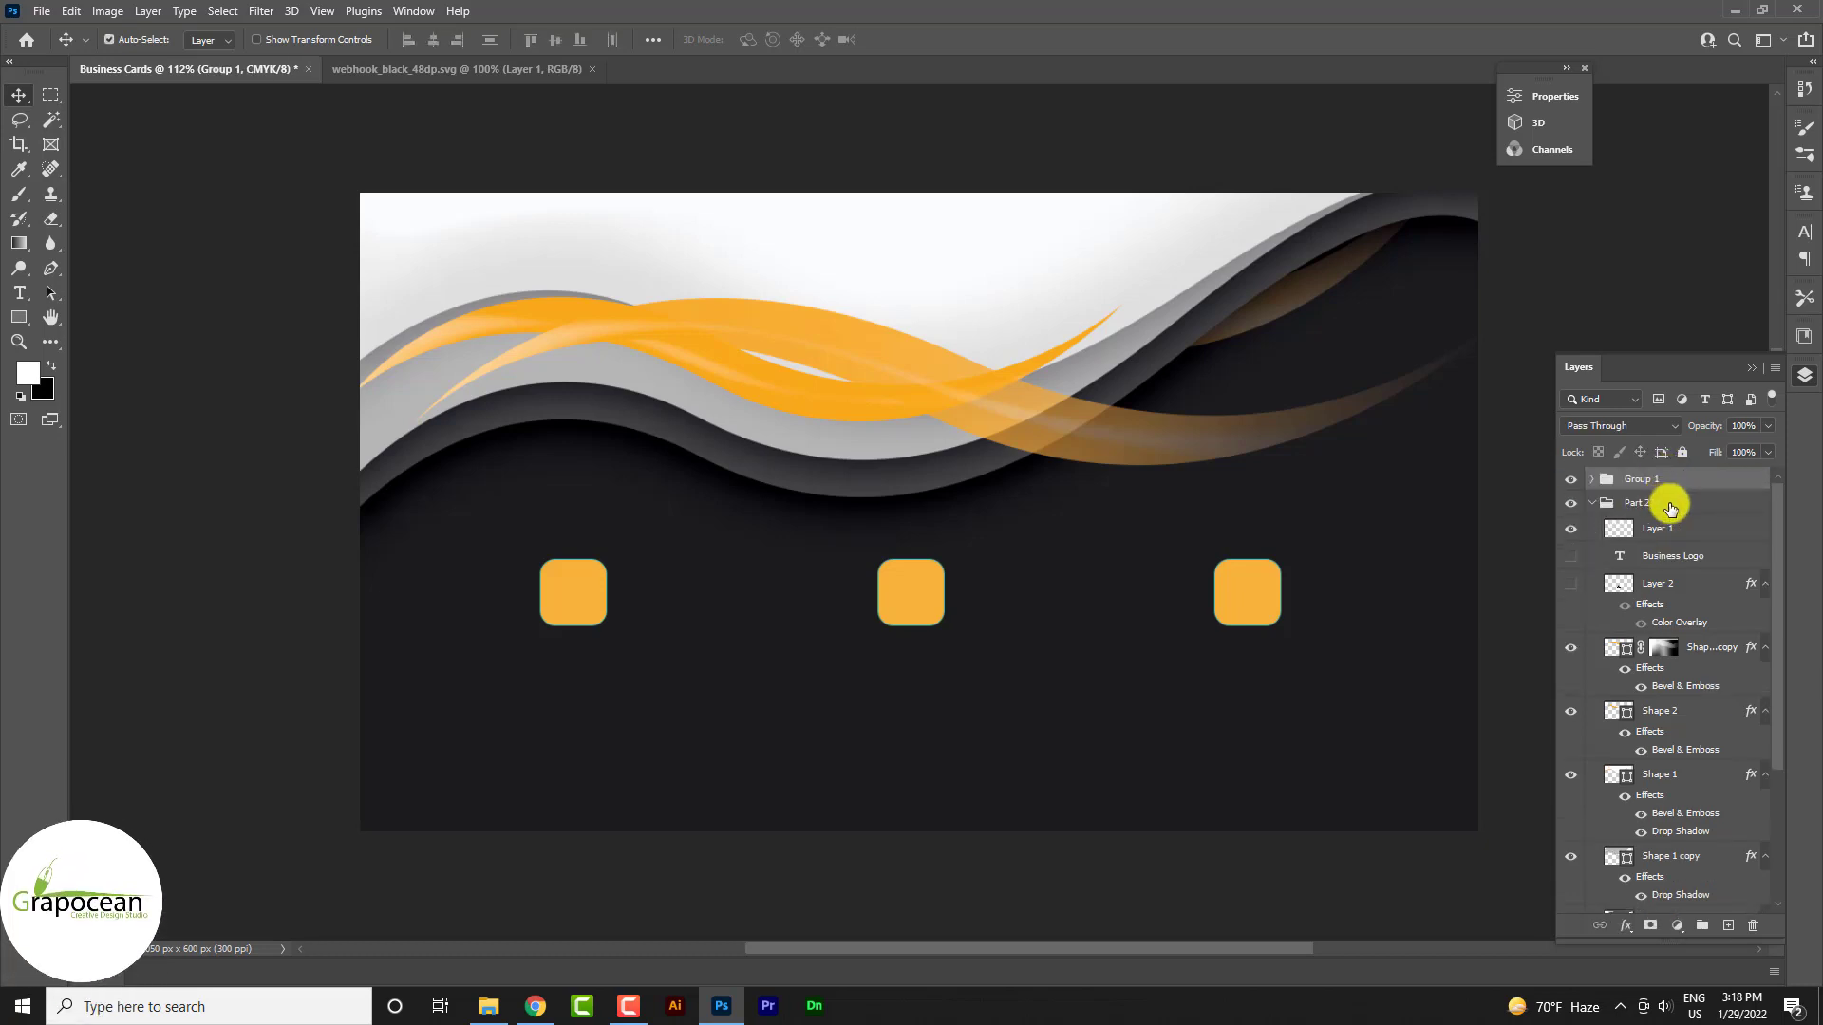
Select the whole canvas and align the square group to the card's horizontal centre
key("ctrl+a")
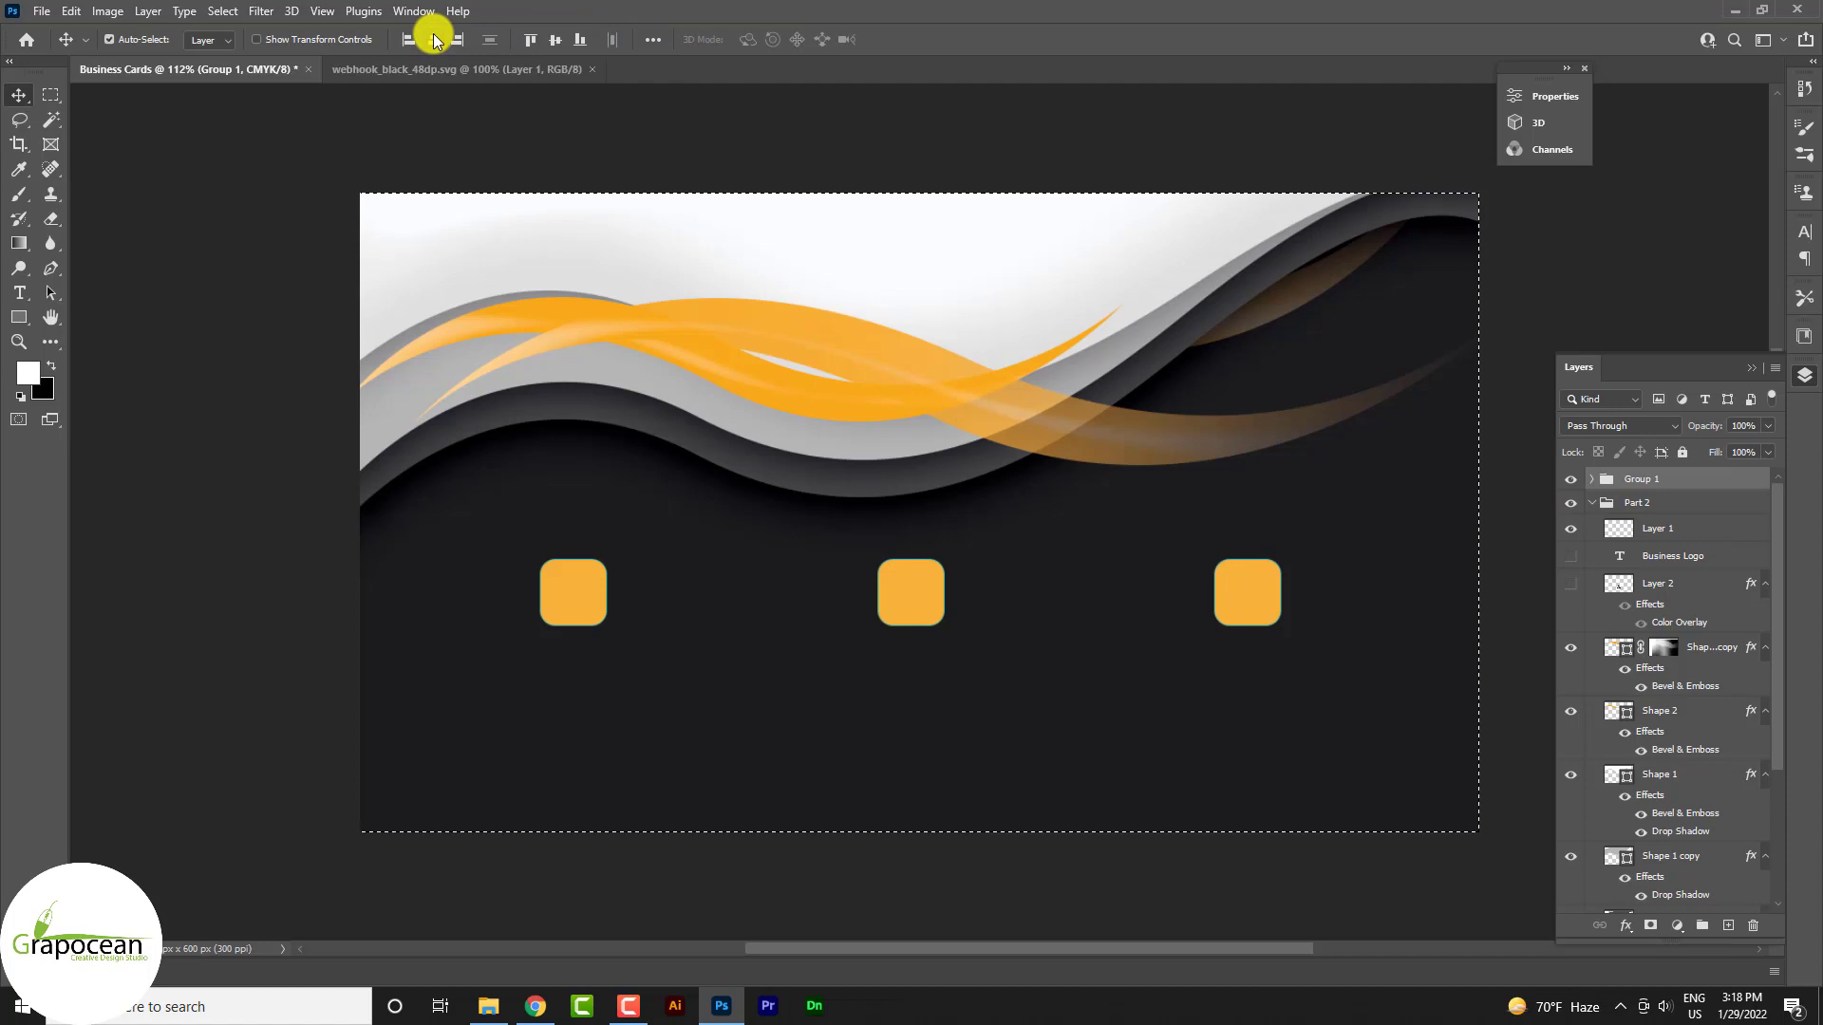
left_click(436, 38)
left_click(50, 94)
left_click(395, 645)
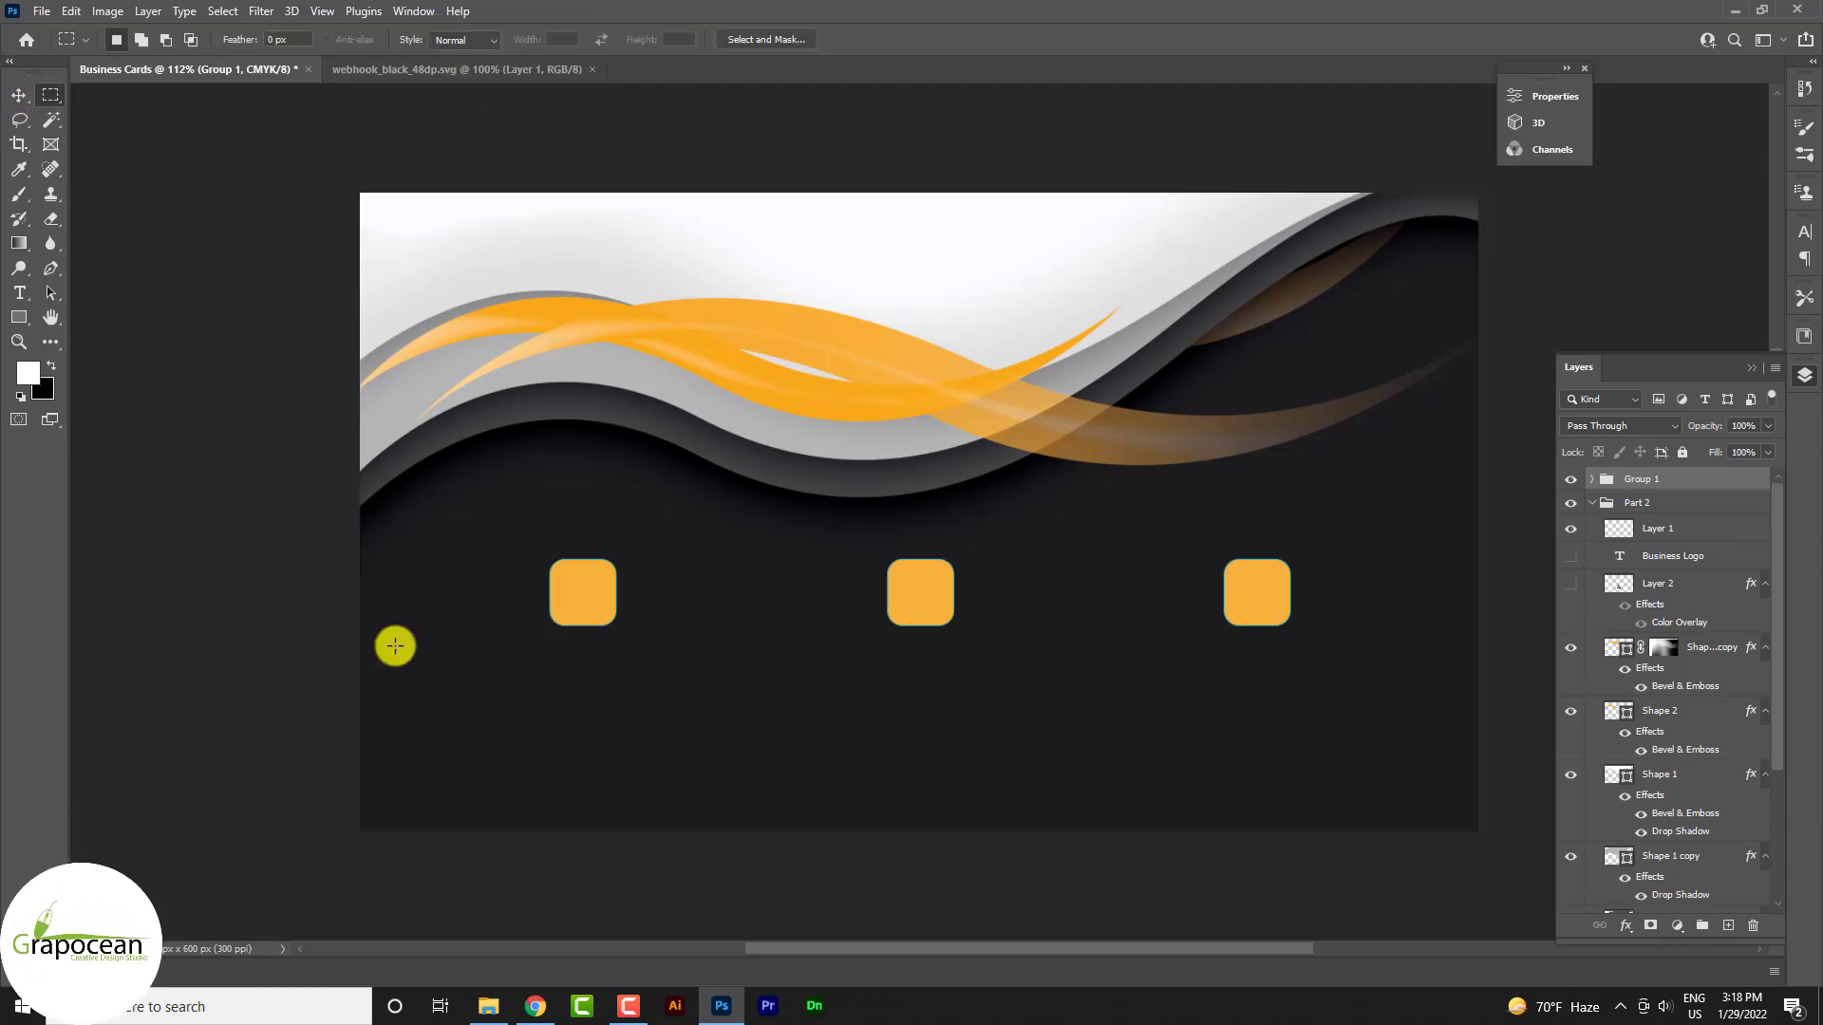
scroll(180, 727, "down", 4)
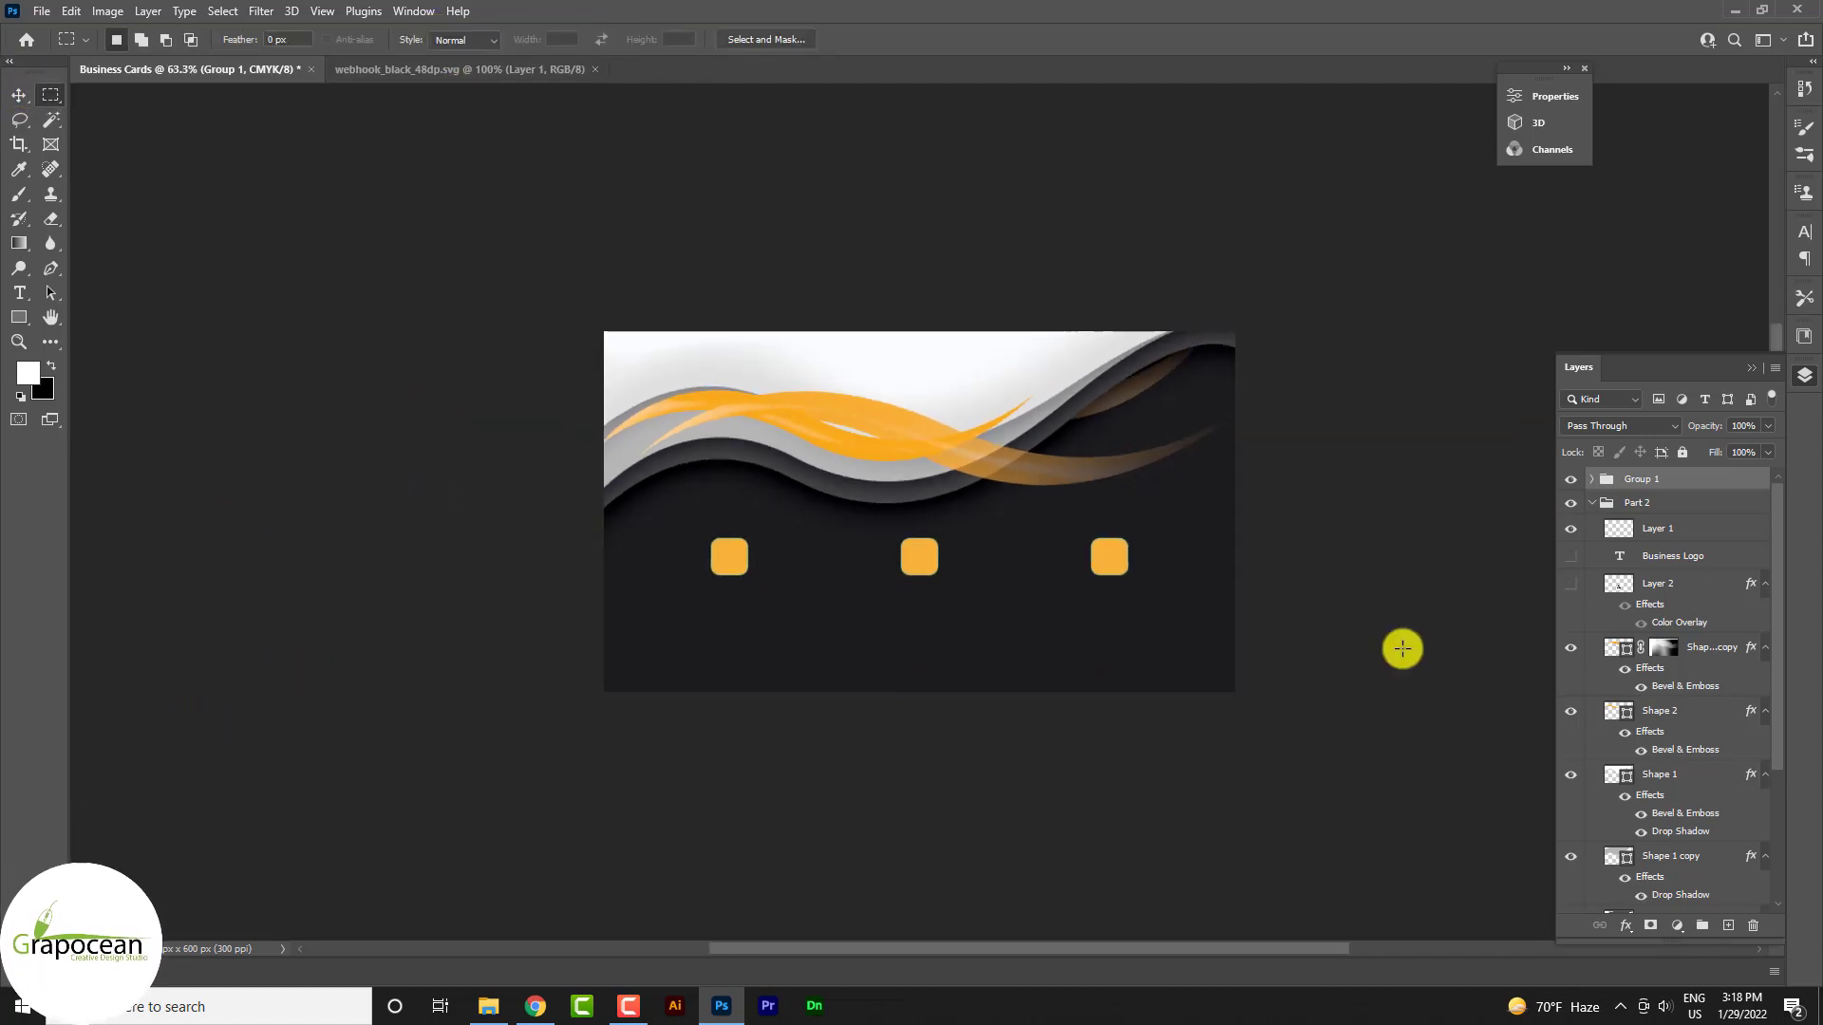
scroll(1403, 645, "up", 2)
Open phone_in_talk_black_48dp.svg, rasterizing it at 200 px
left_click(38, 10)
left_click(52, 54)
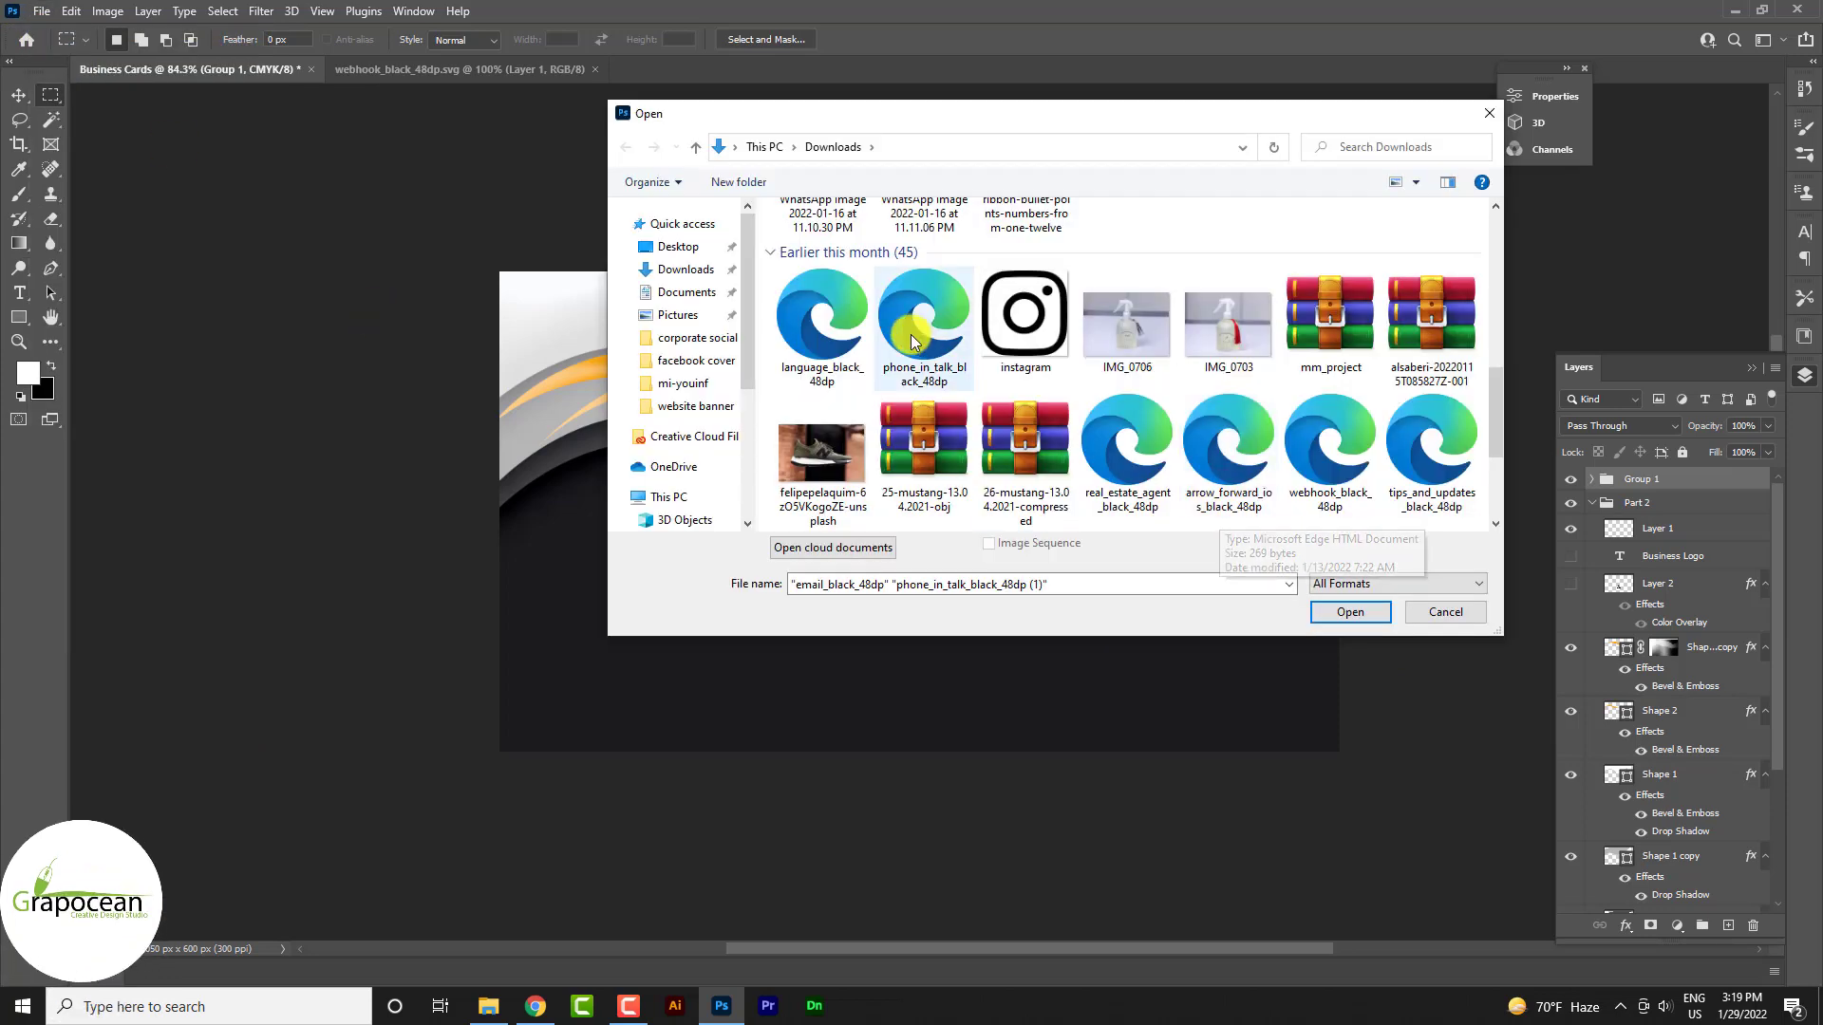
left_click(923, 323)
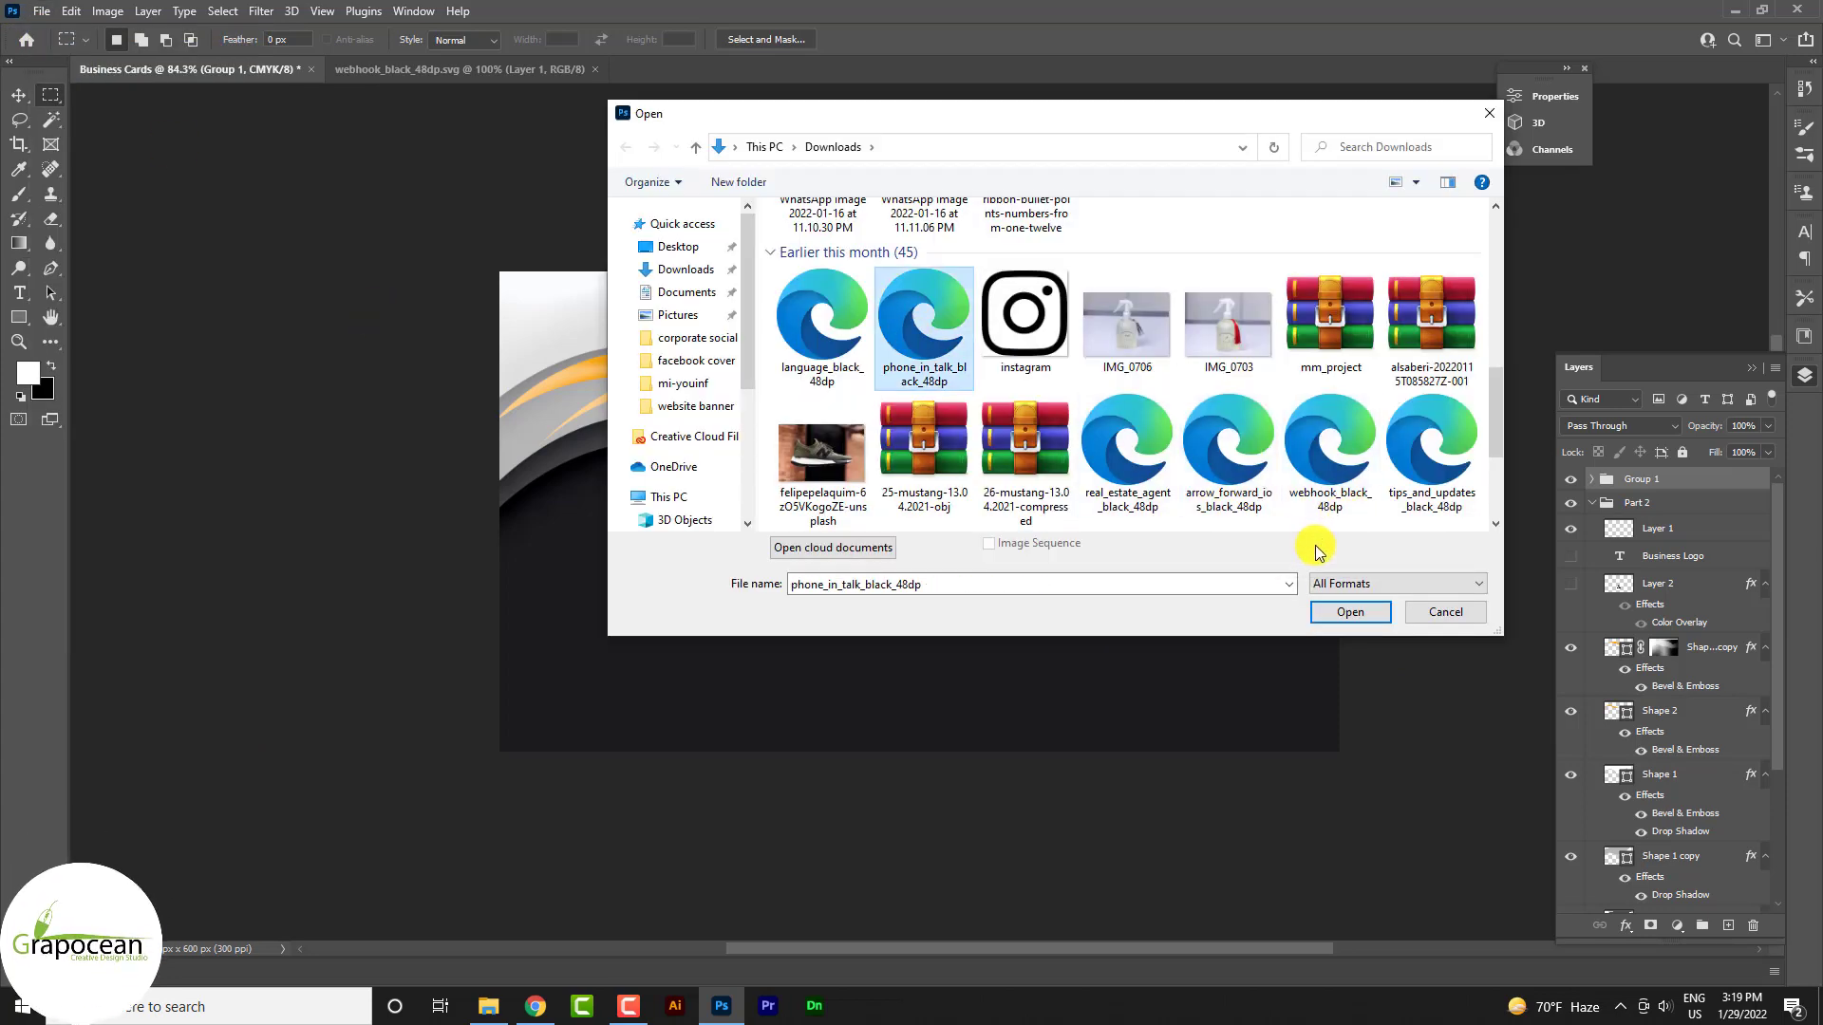
left_click(1348, 612)
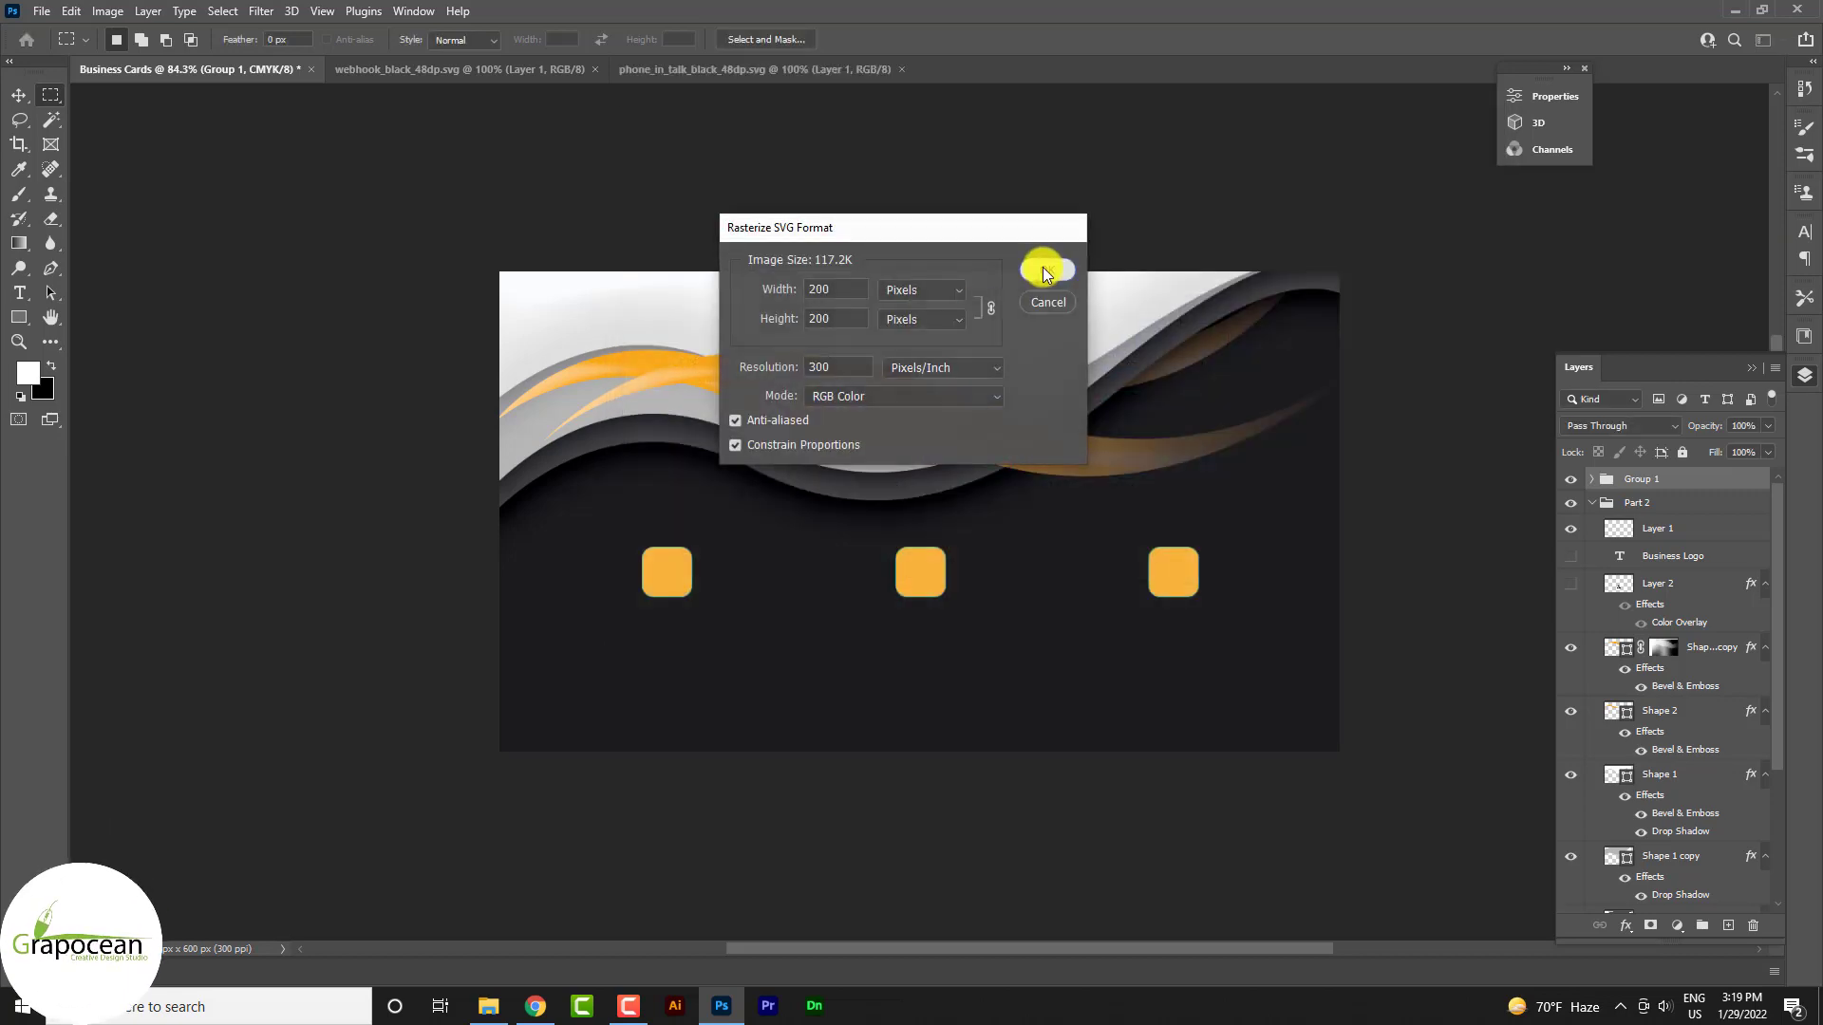
left_click(1045, 265)
left_click(500, 71)
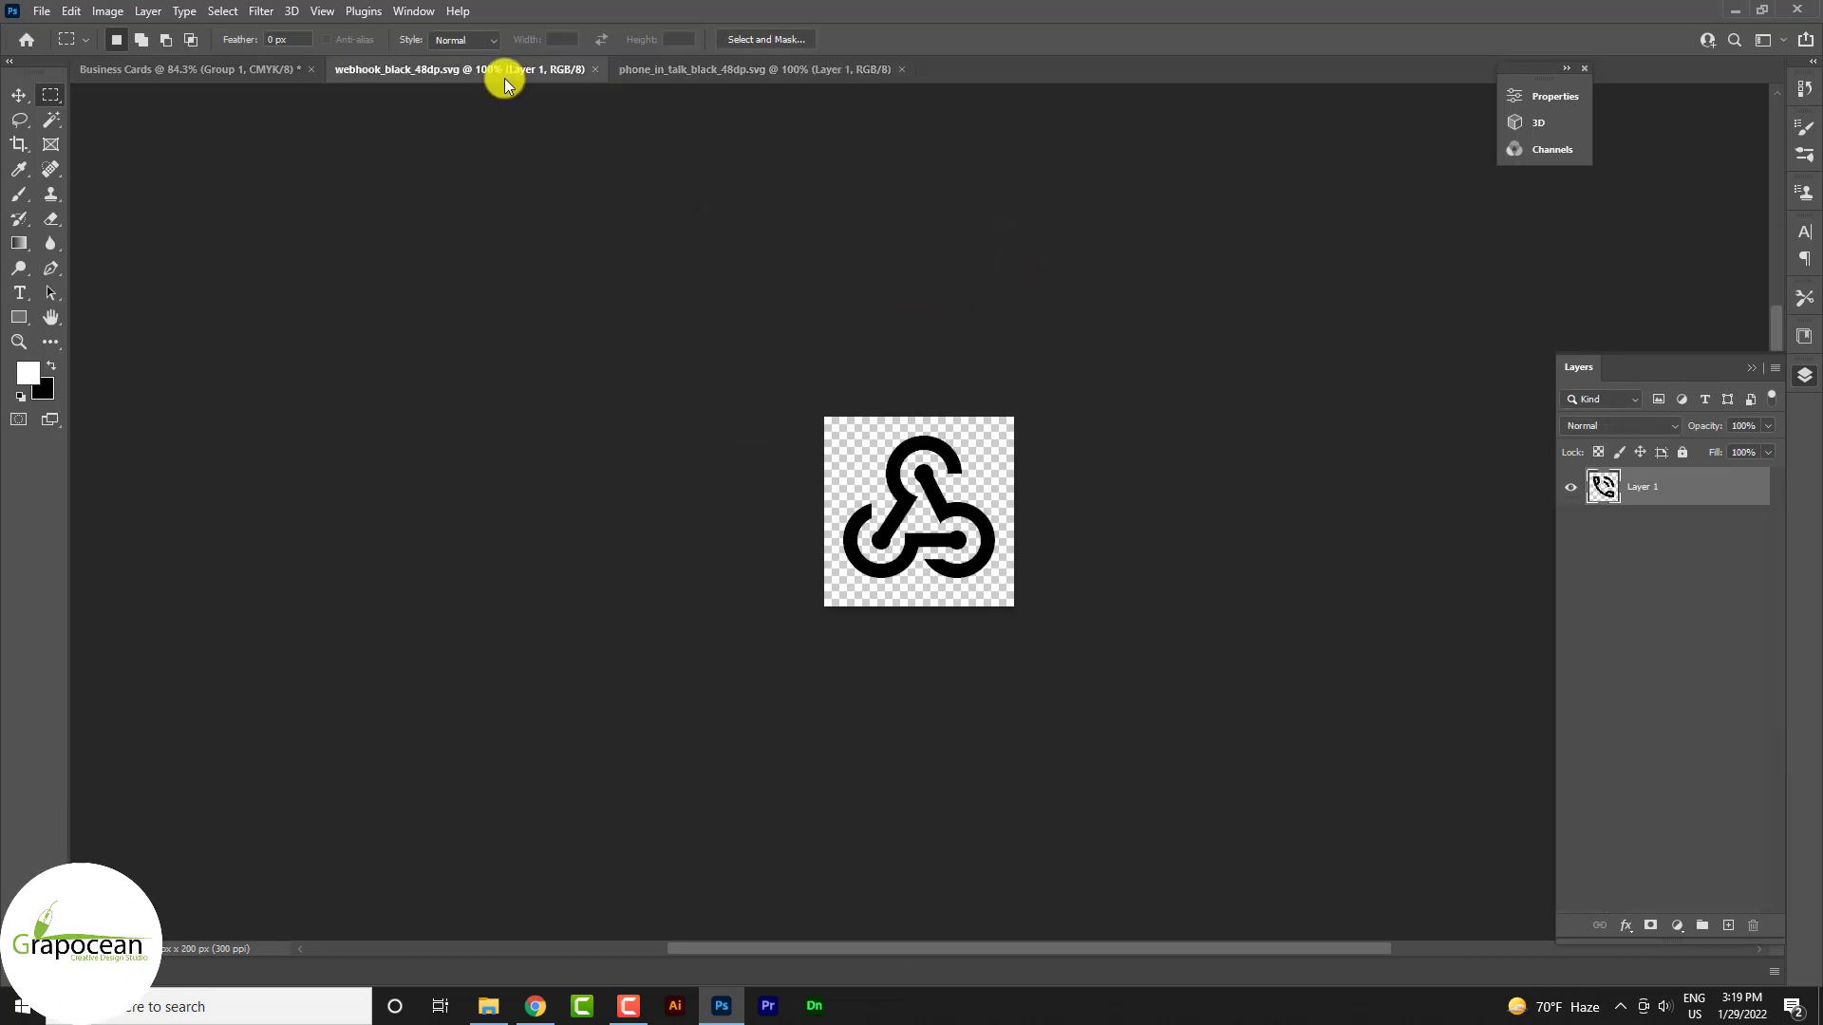
left_click(706, 71)
Move the phone icon onto the card and scale it into the first orange square
left_click(22, 97)
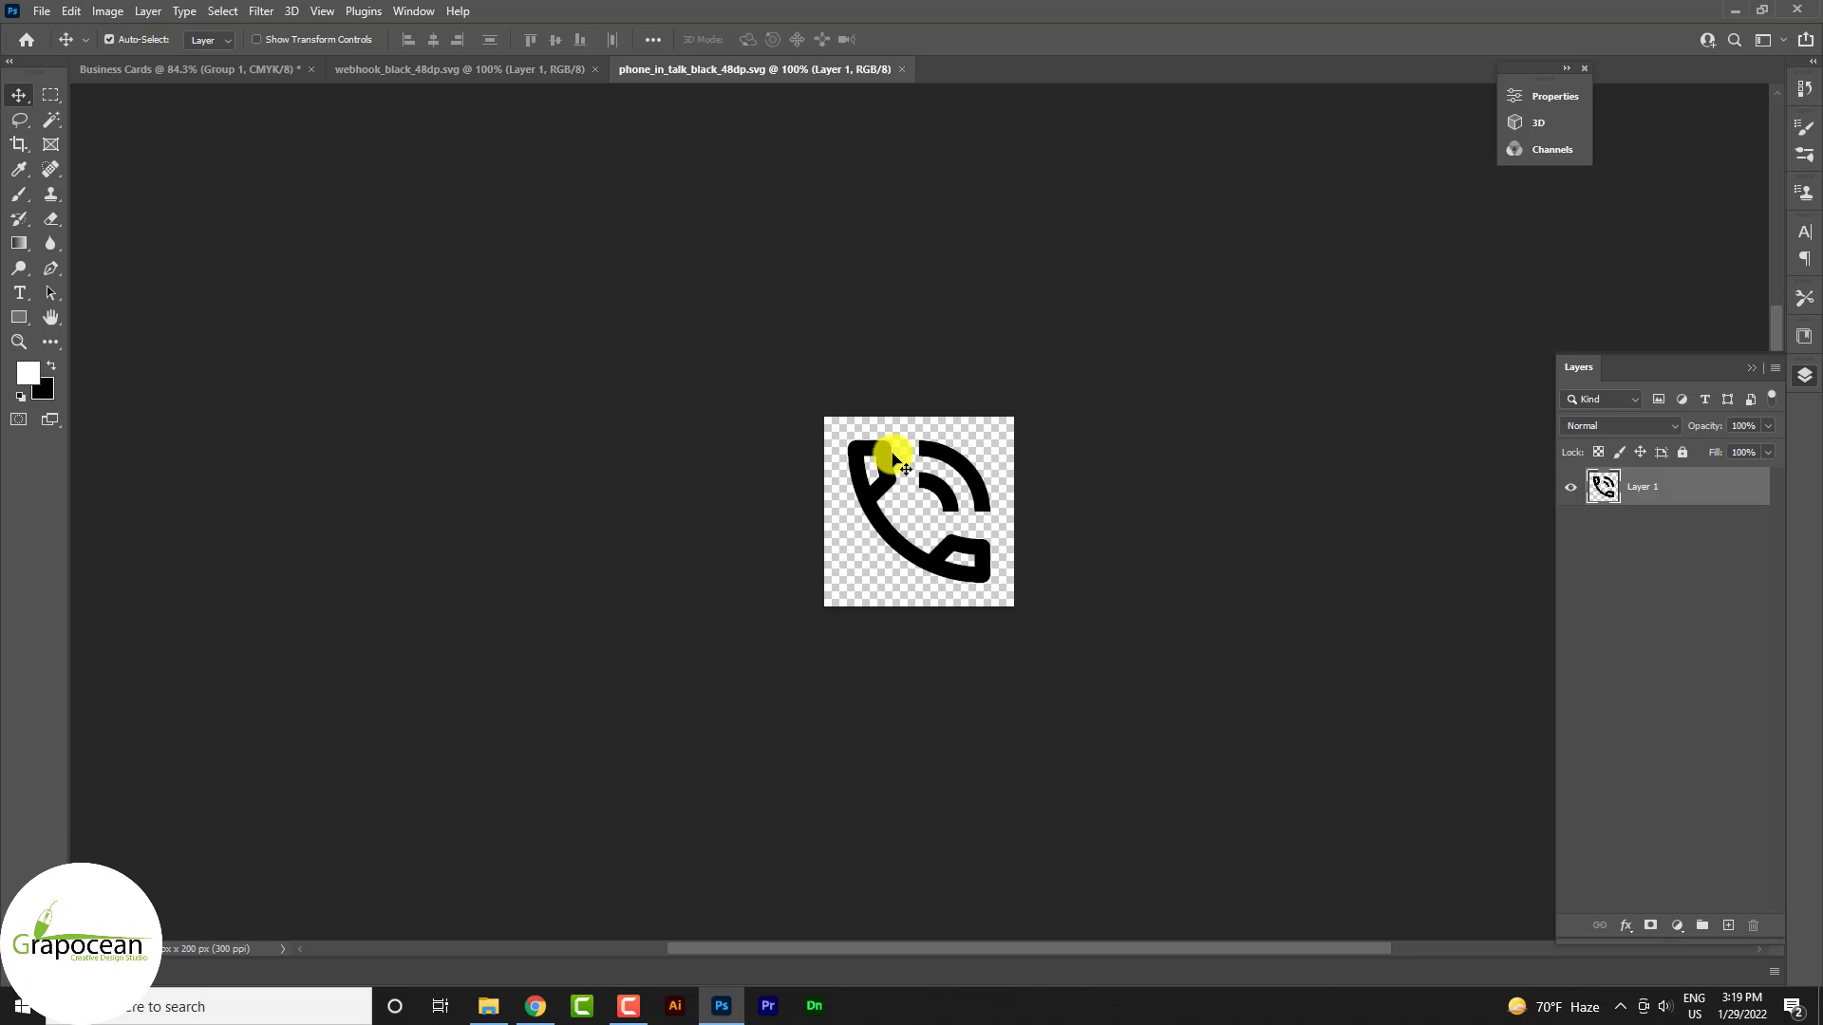
left_click_drag(893, 454, 679, 465)
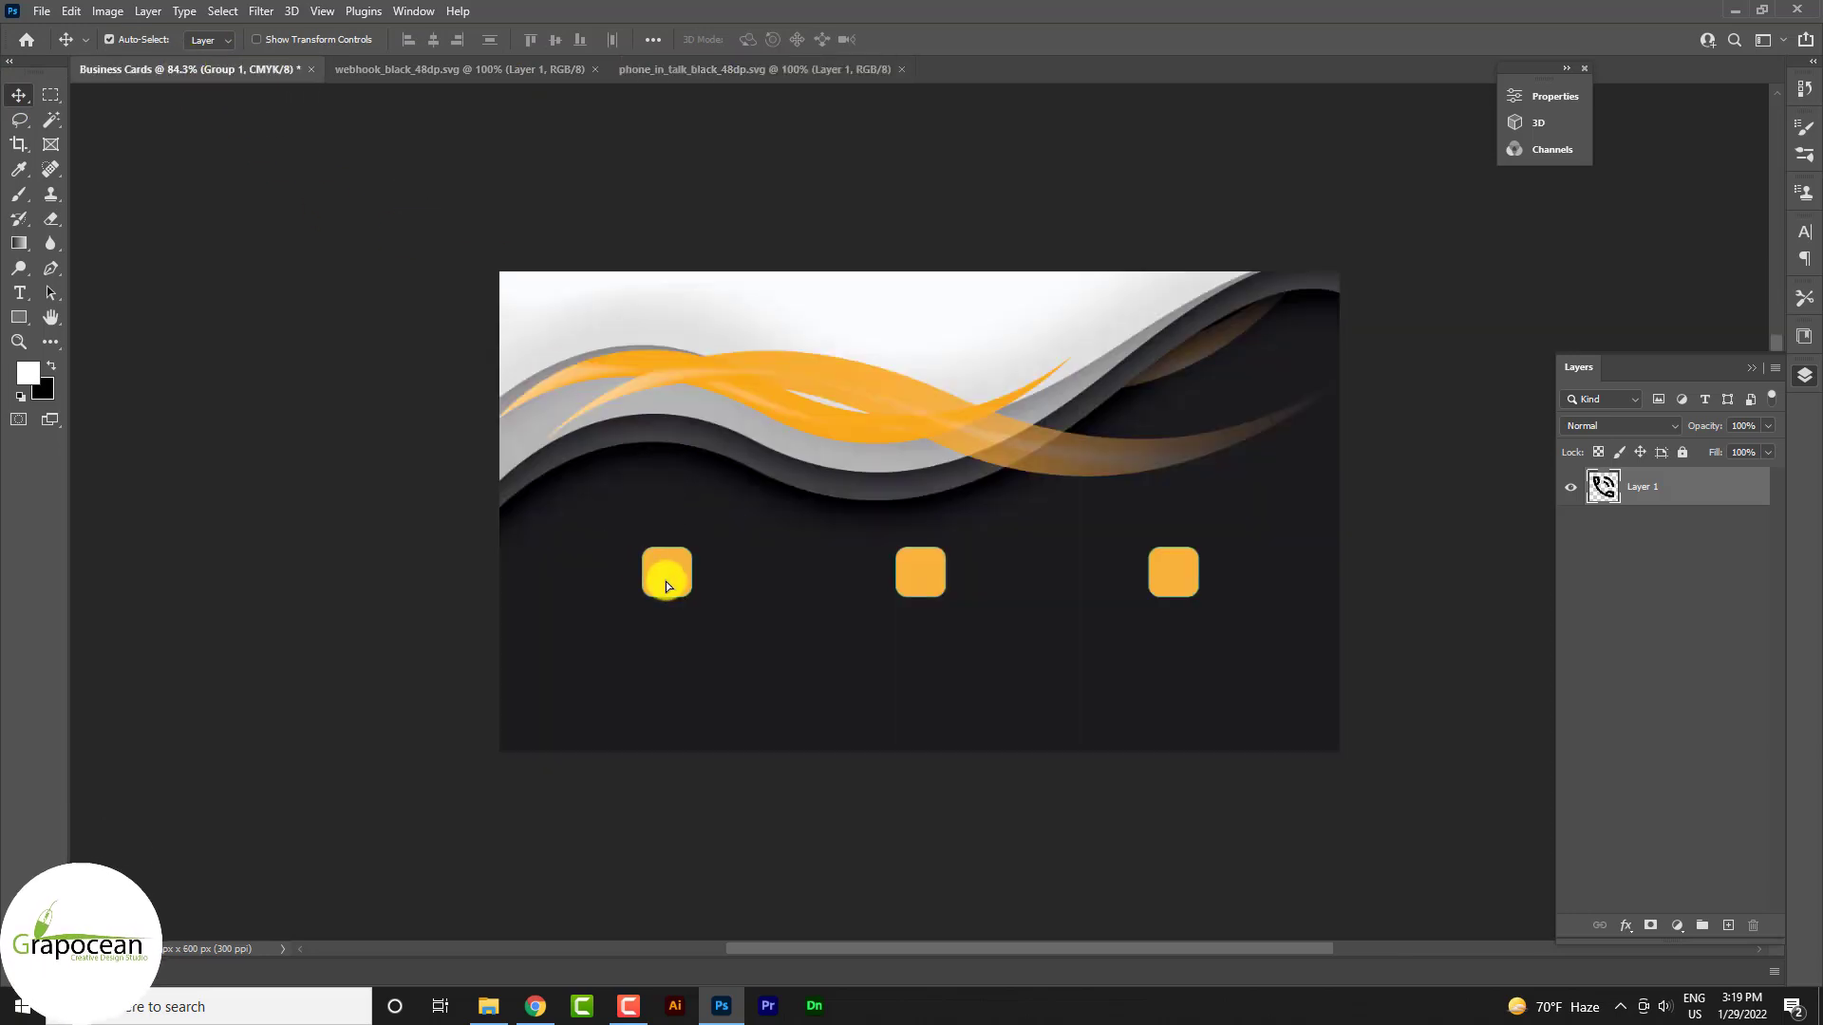
left_click_drag(667, 585, 713, 566)
key("ctrl+t")
scroll(658, 602, "up", 5)
scroll(680, 570, "up", 3)
left_click(940, 39)
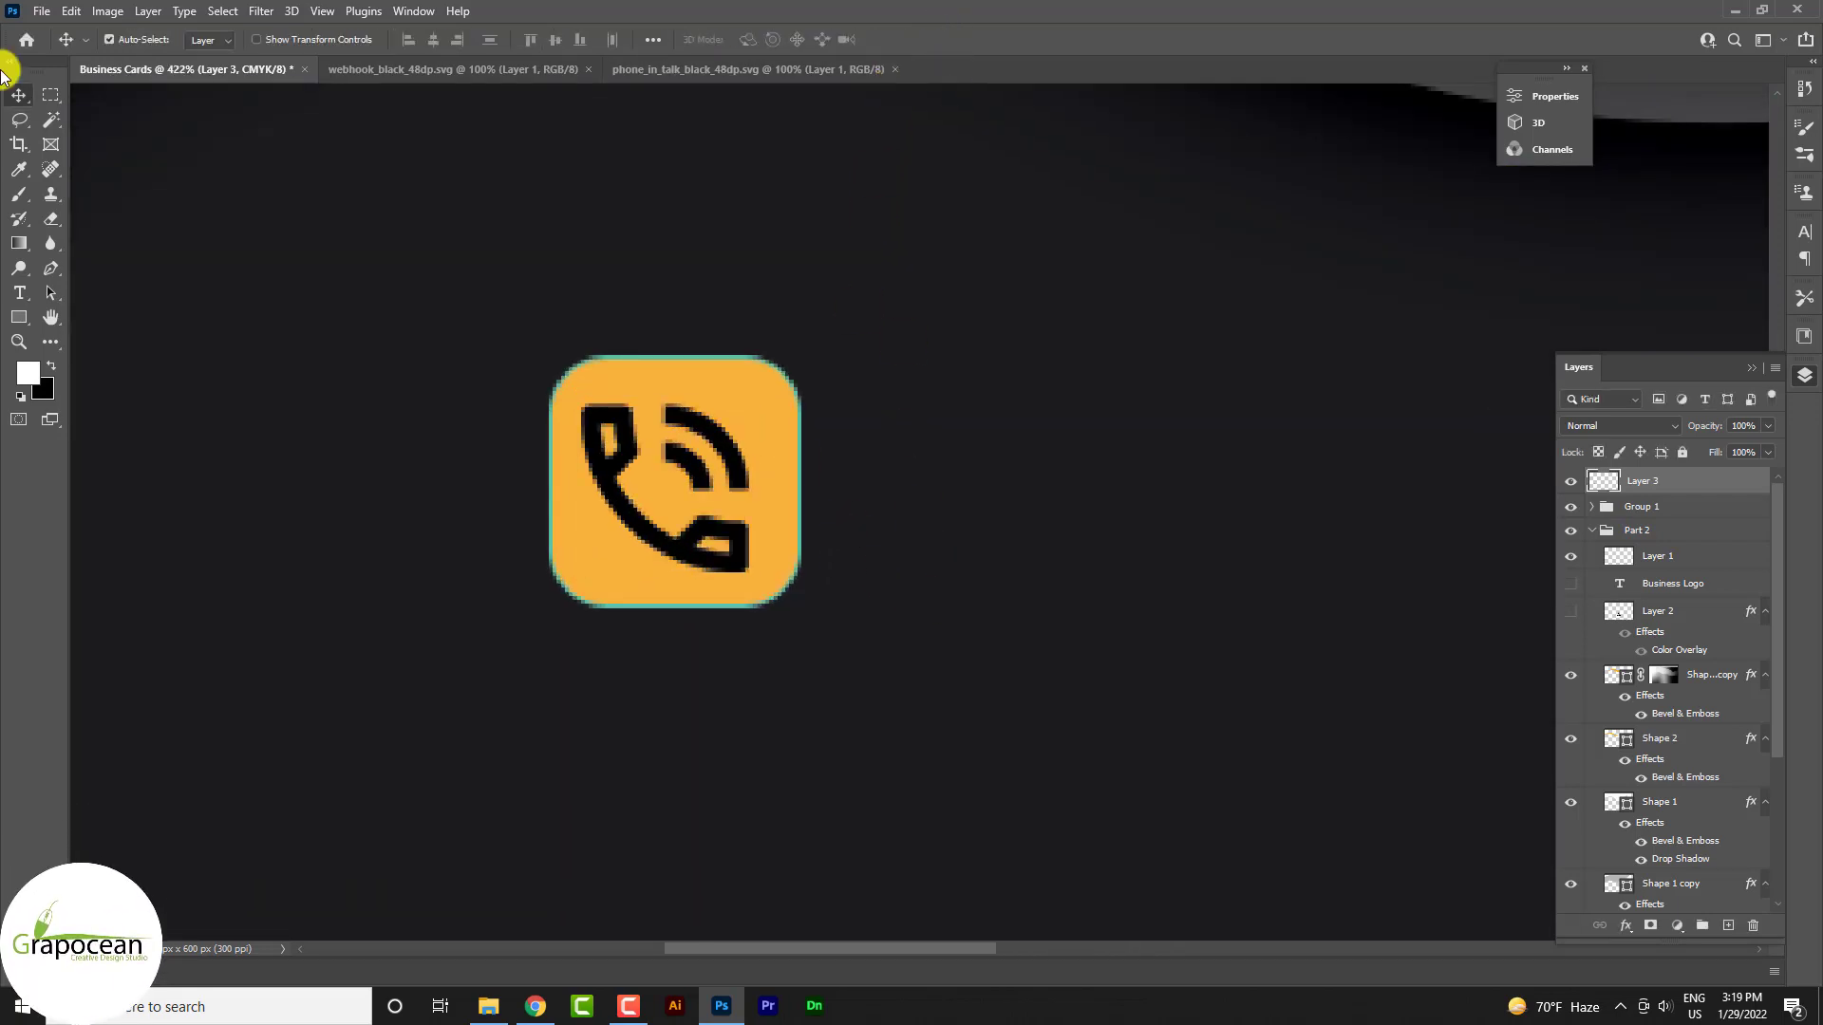
Set the orange squares' stroke to none, removing the teal outline
left_click(773, 488)
left_click(19, 317)
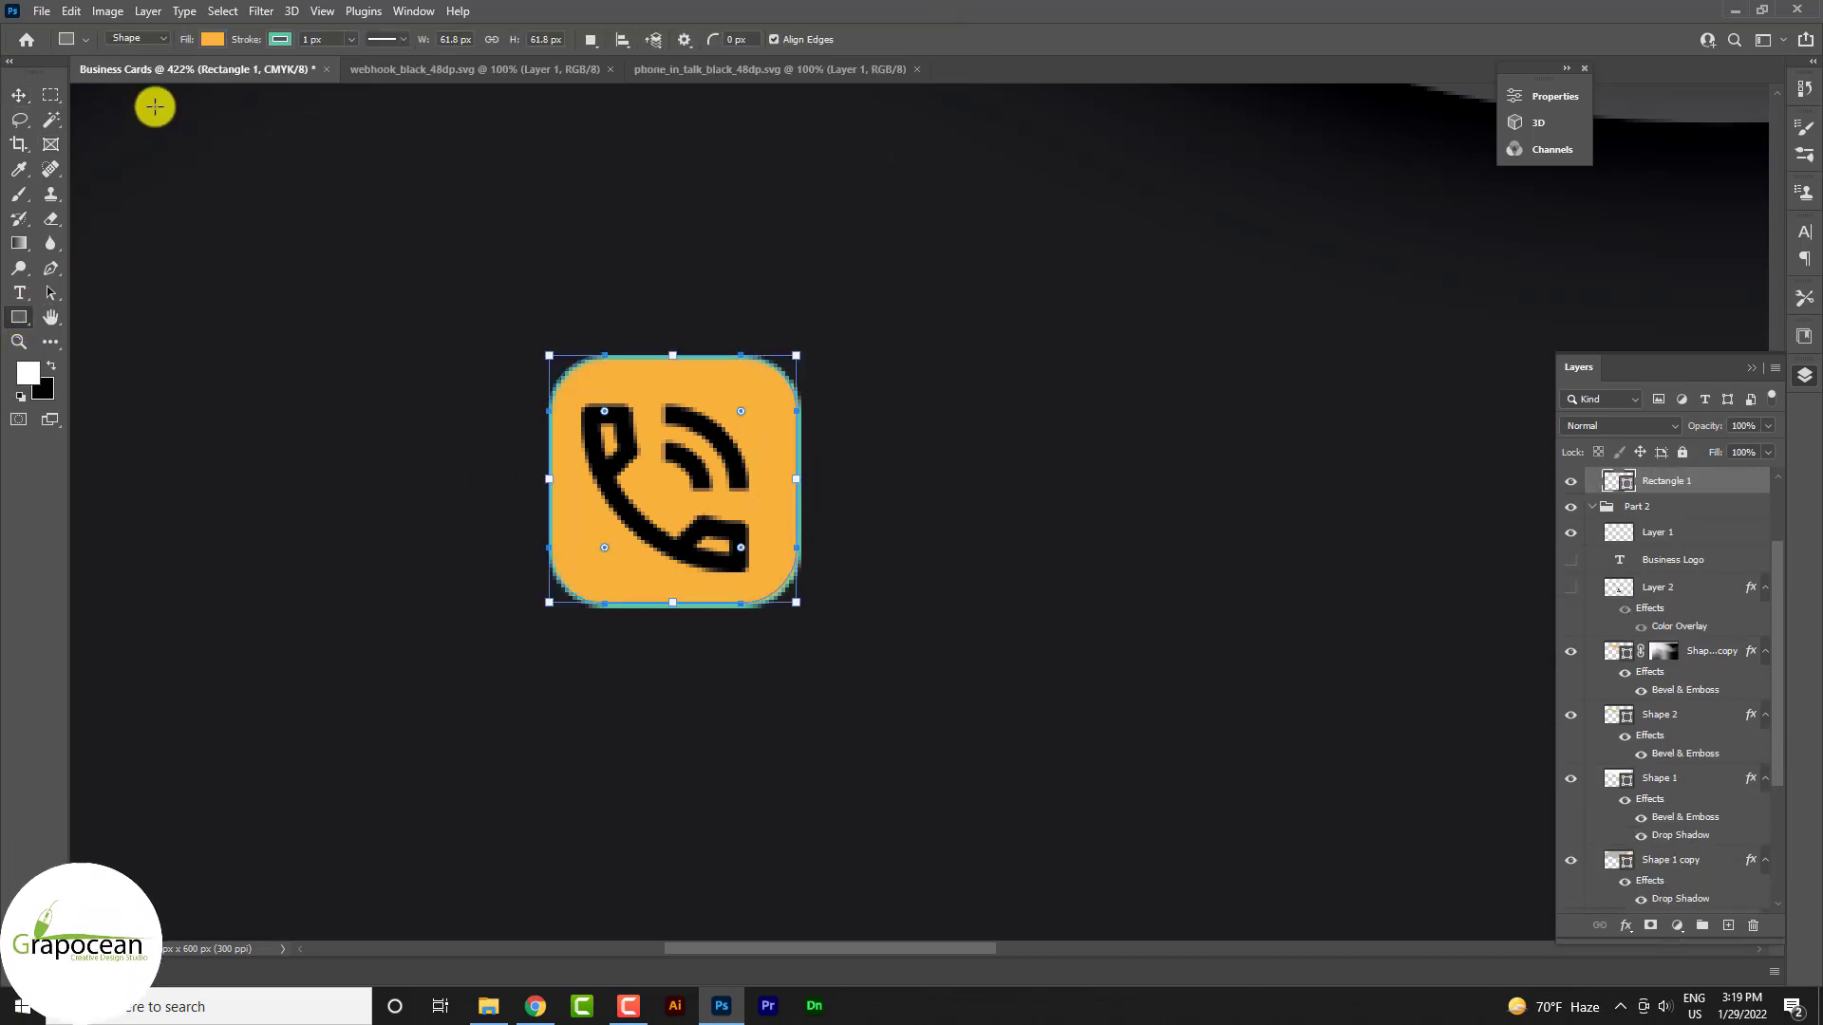
left_click(282, 38)
left_click(19, 95)
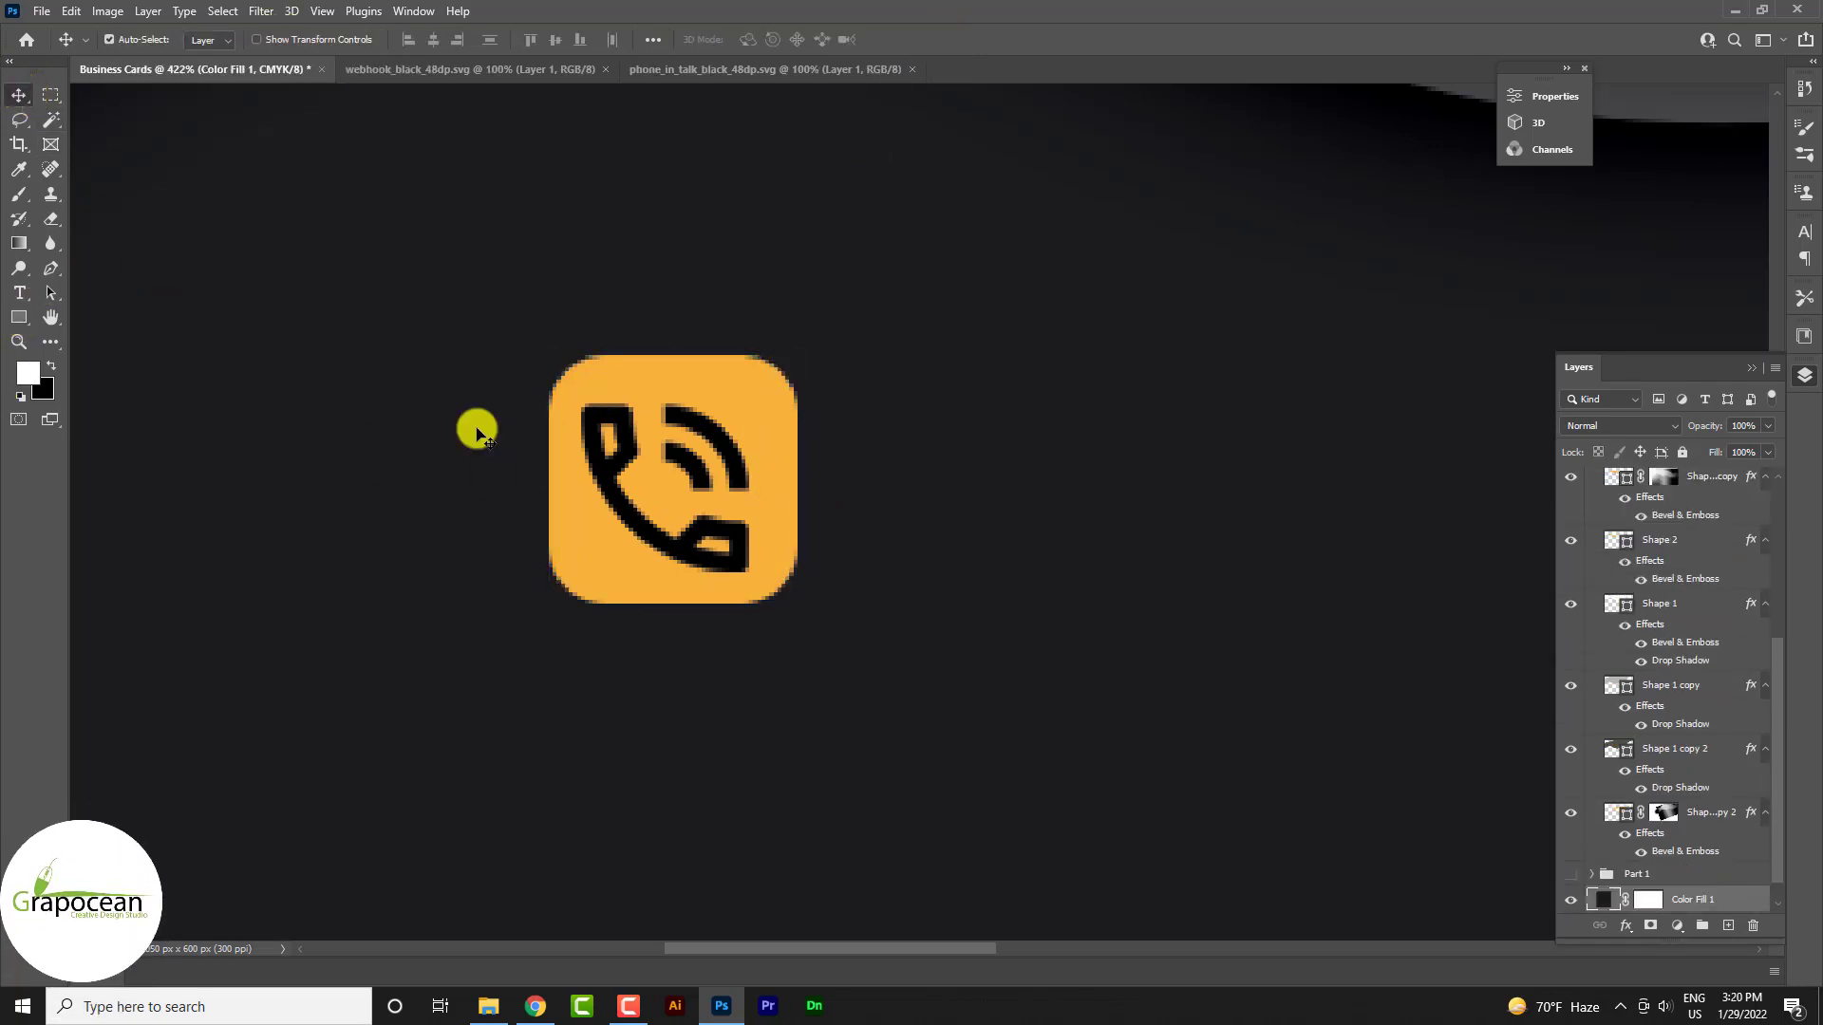
key("ctrl+0")
scroll(798, 548, "up", 5)
scroll(769, 541, "down", 2)
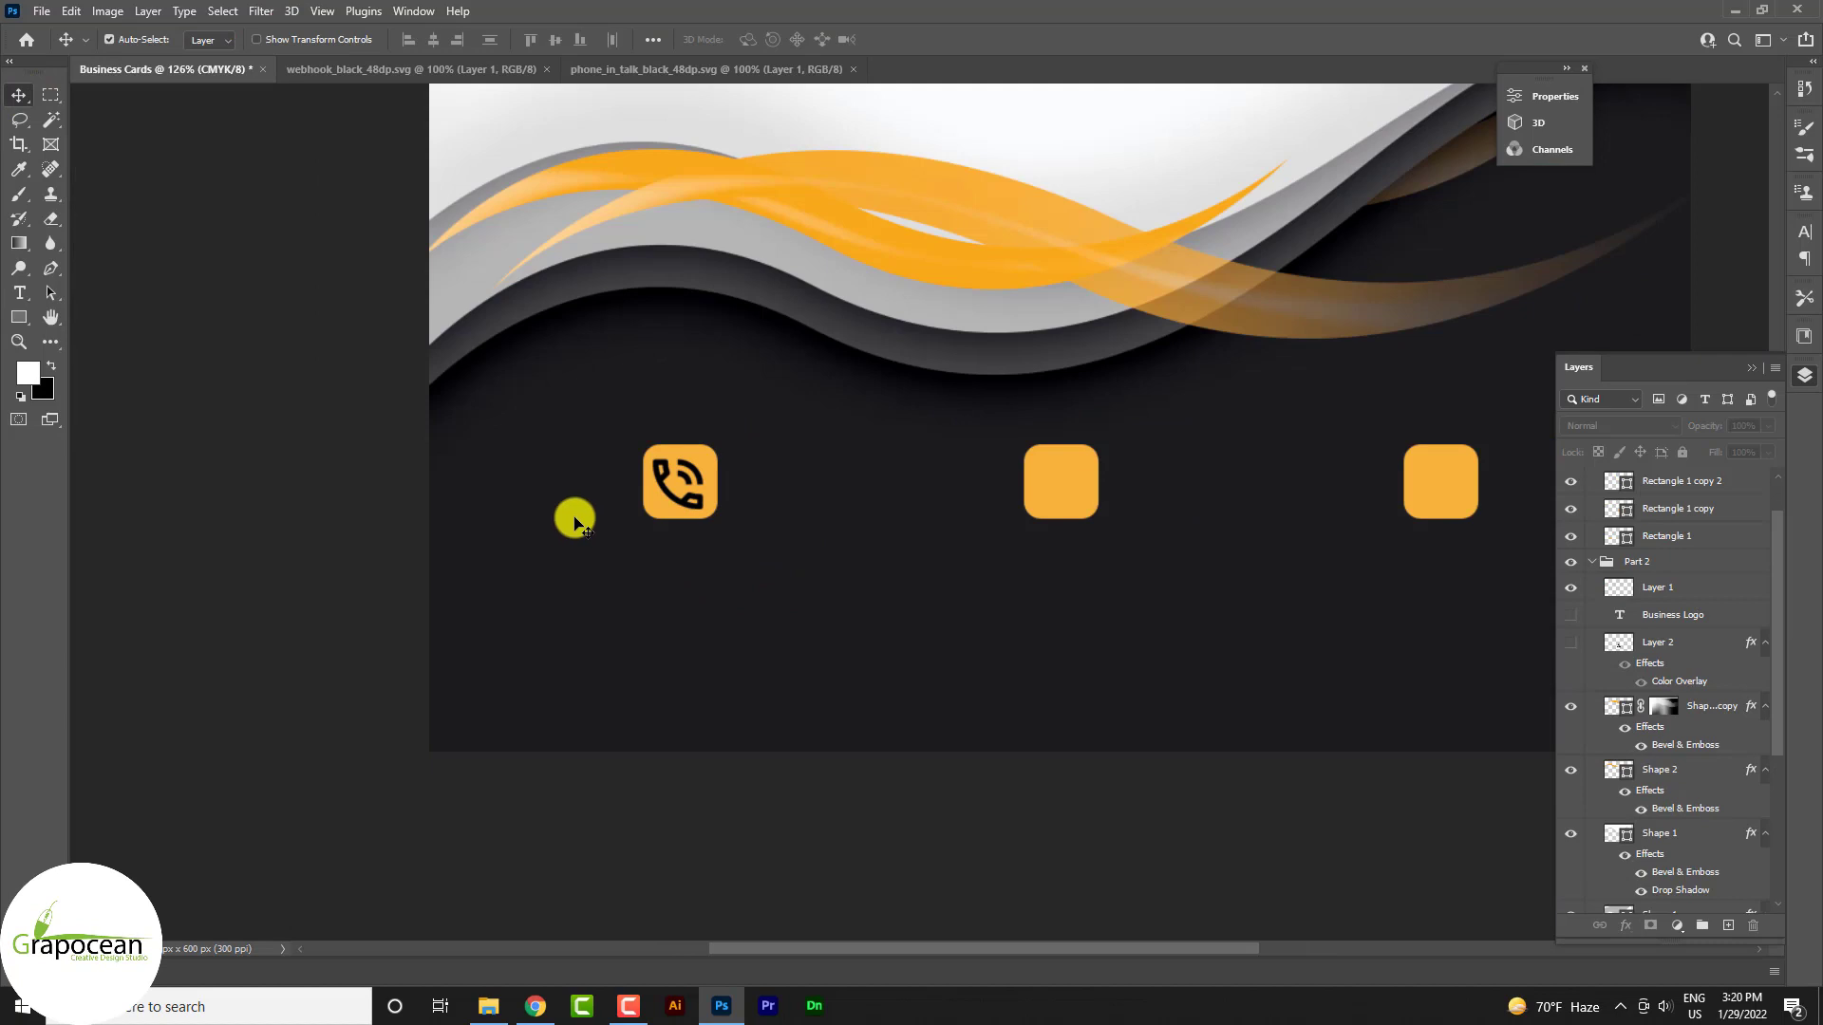
Add a sample phone number in Source Serif 4 Variable below the phone icon
left_click(19, 292)
left_click(594, 600)
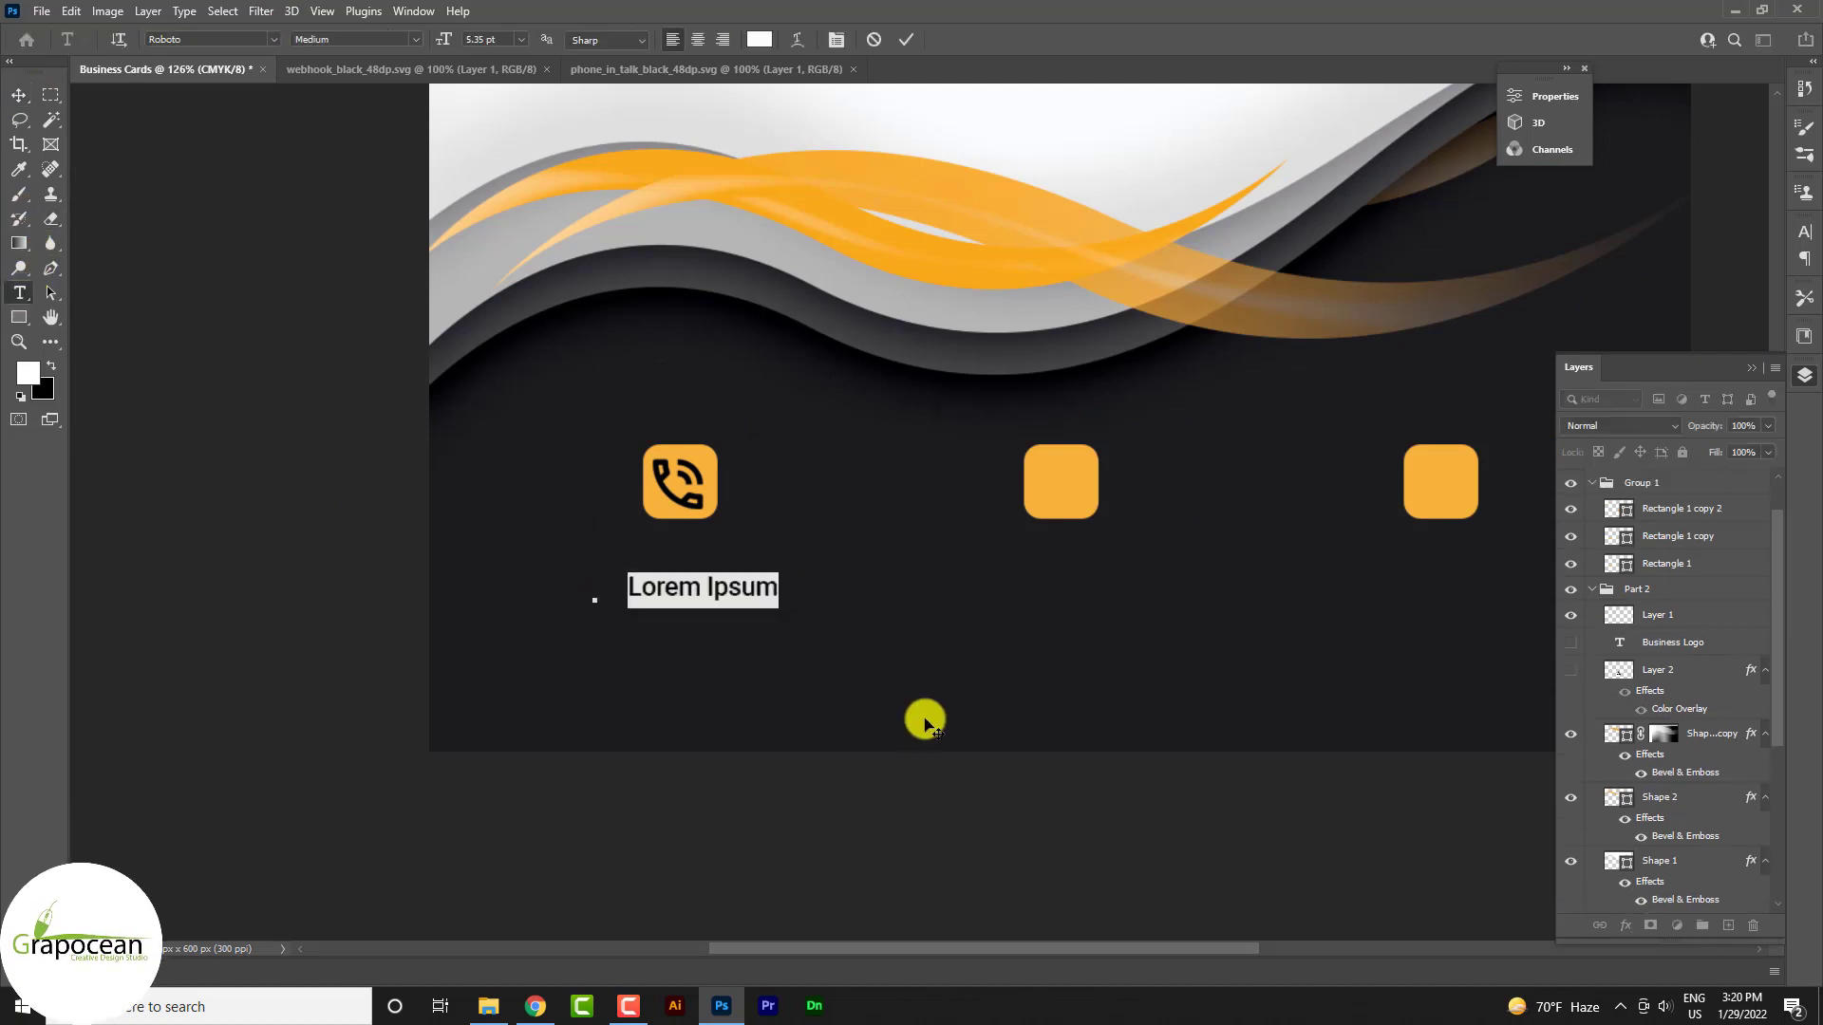
left_click(273, 39)
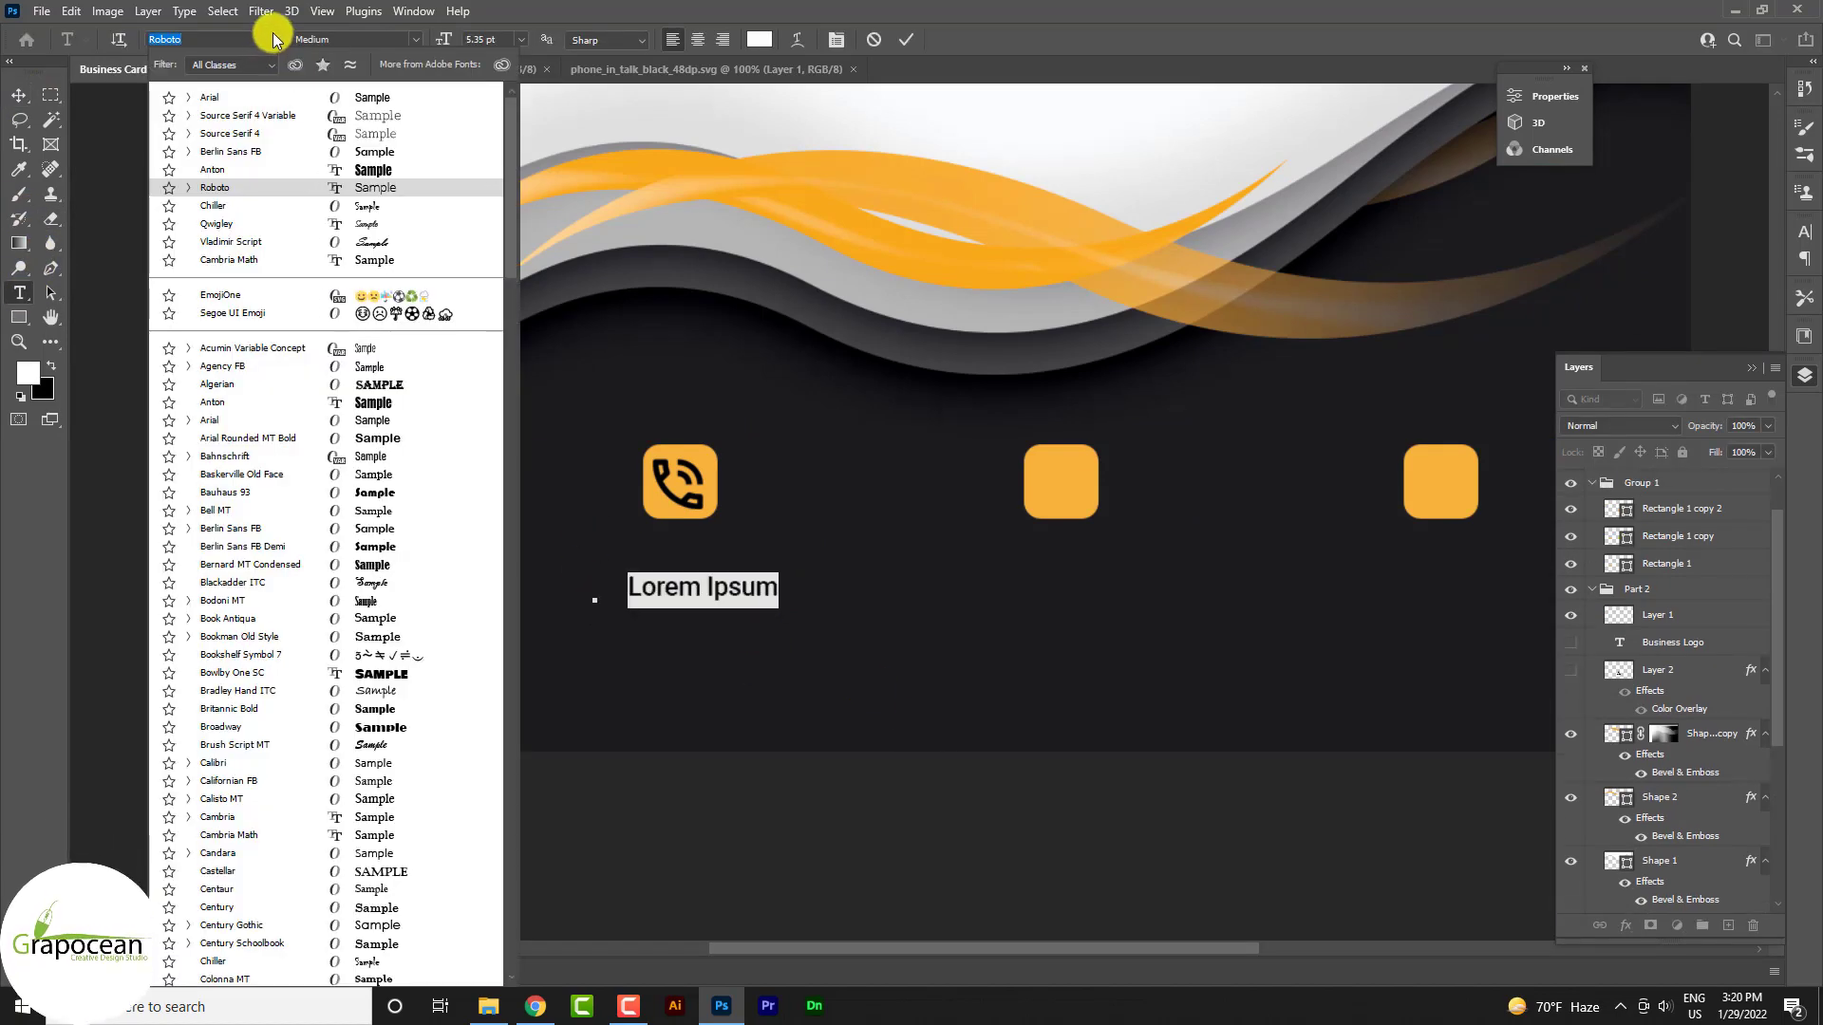
left_click(366, 115)
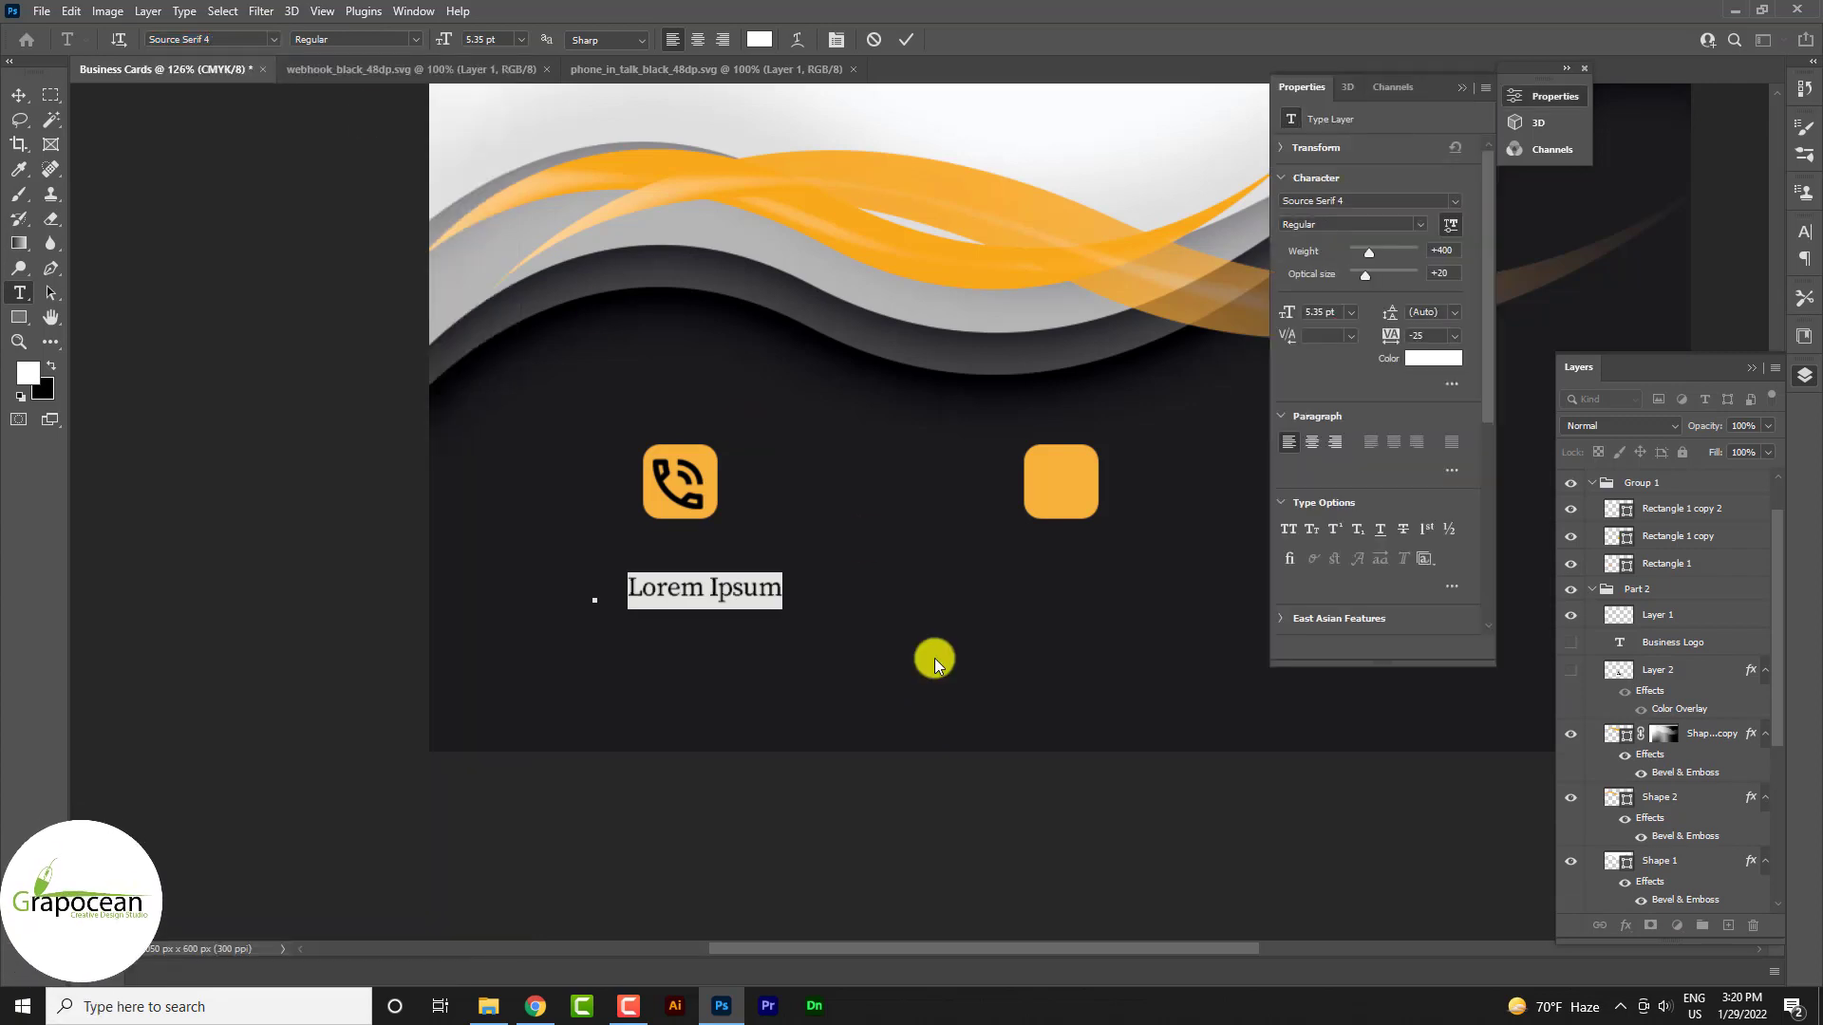
left_click(770, 590)
left_click_drag(632, 596, 518, 594)
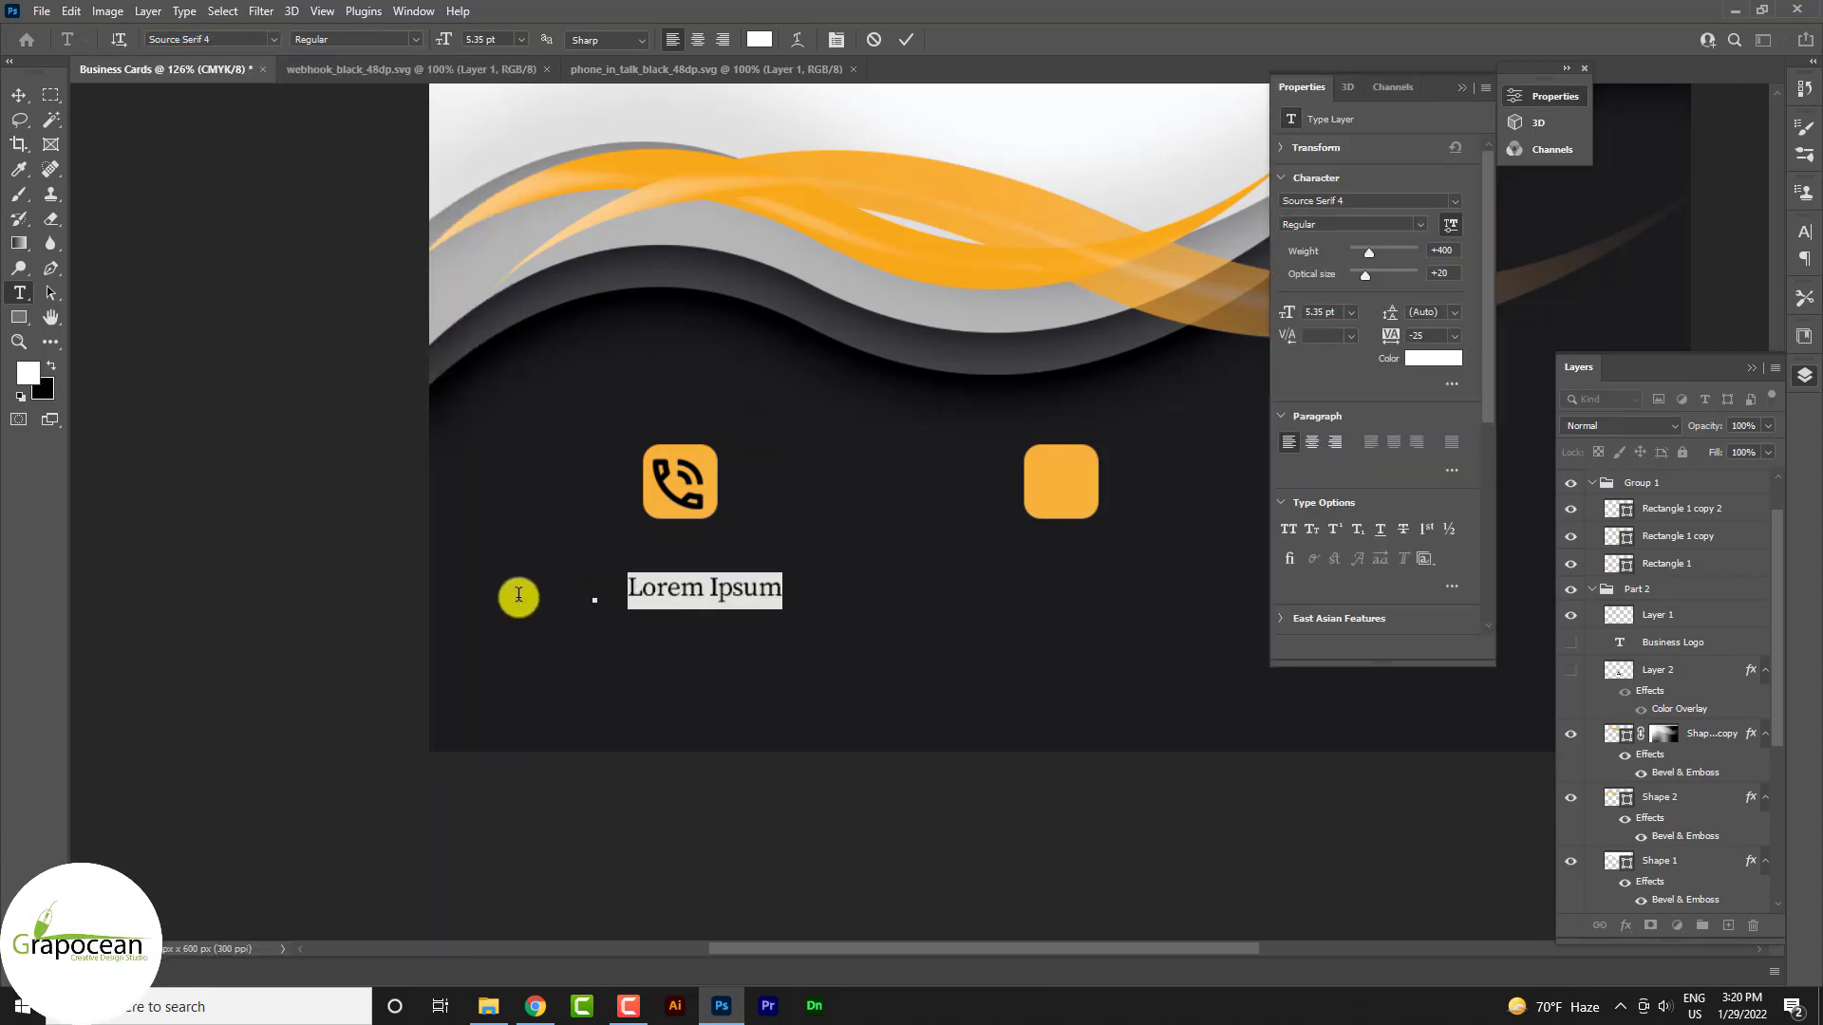
type("+8801")
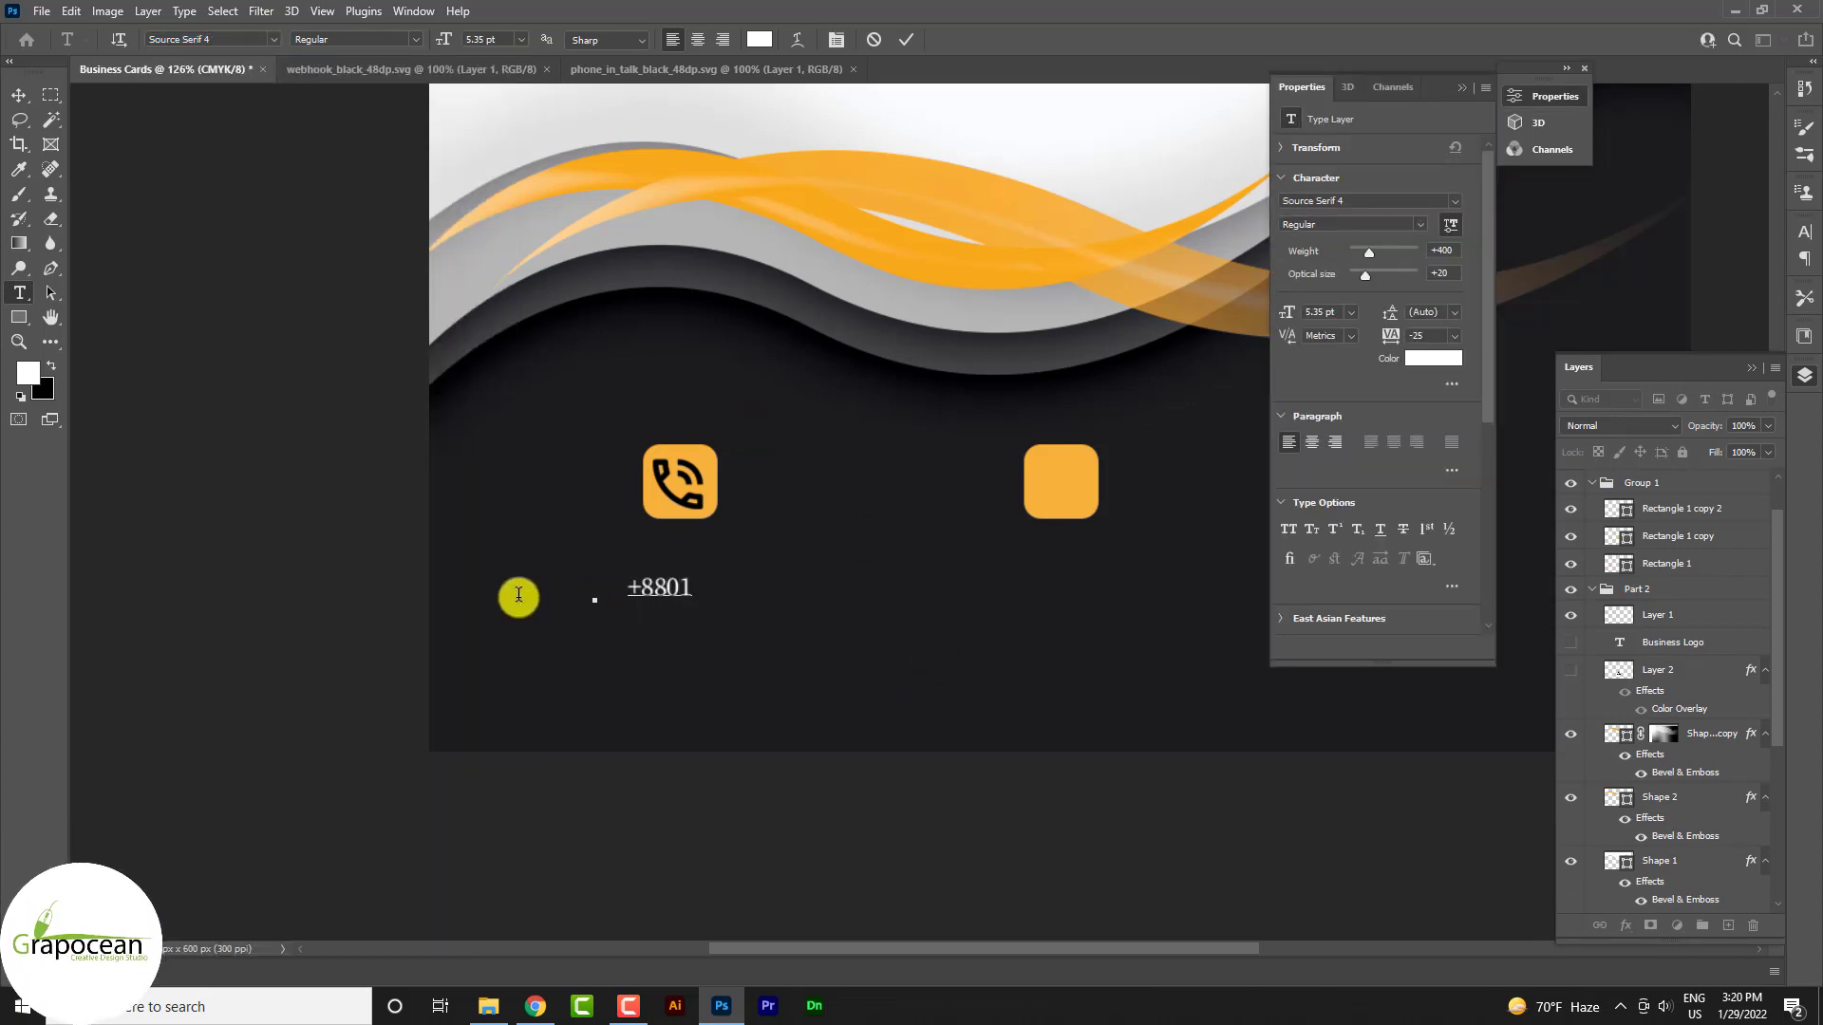
type("11")
key("BackSpace")
key("BackSpace")
key("BackSpace")
type("1111")
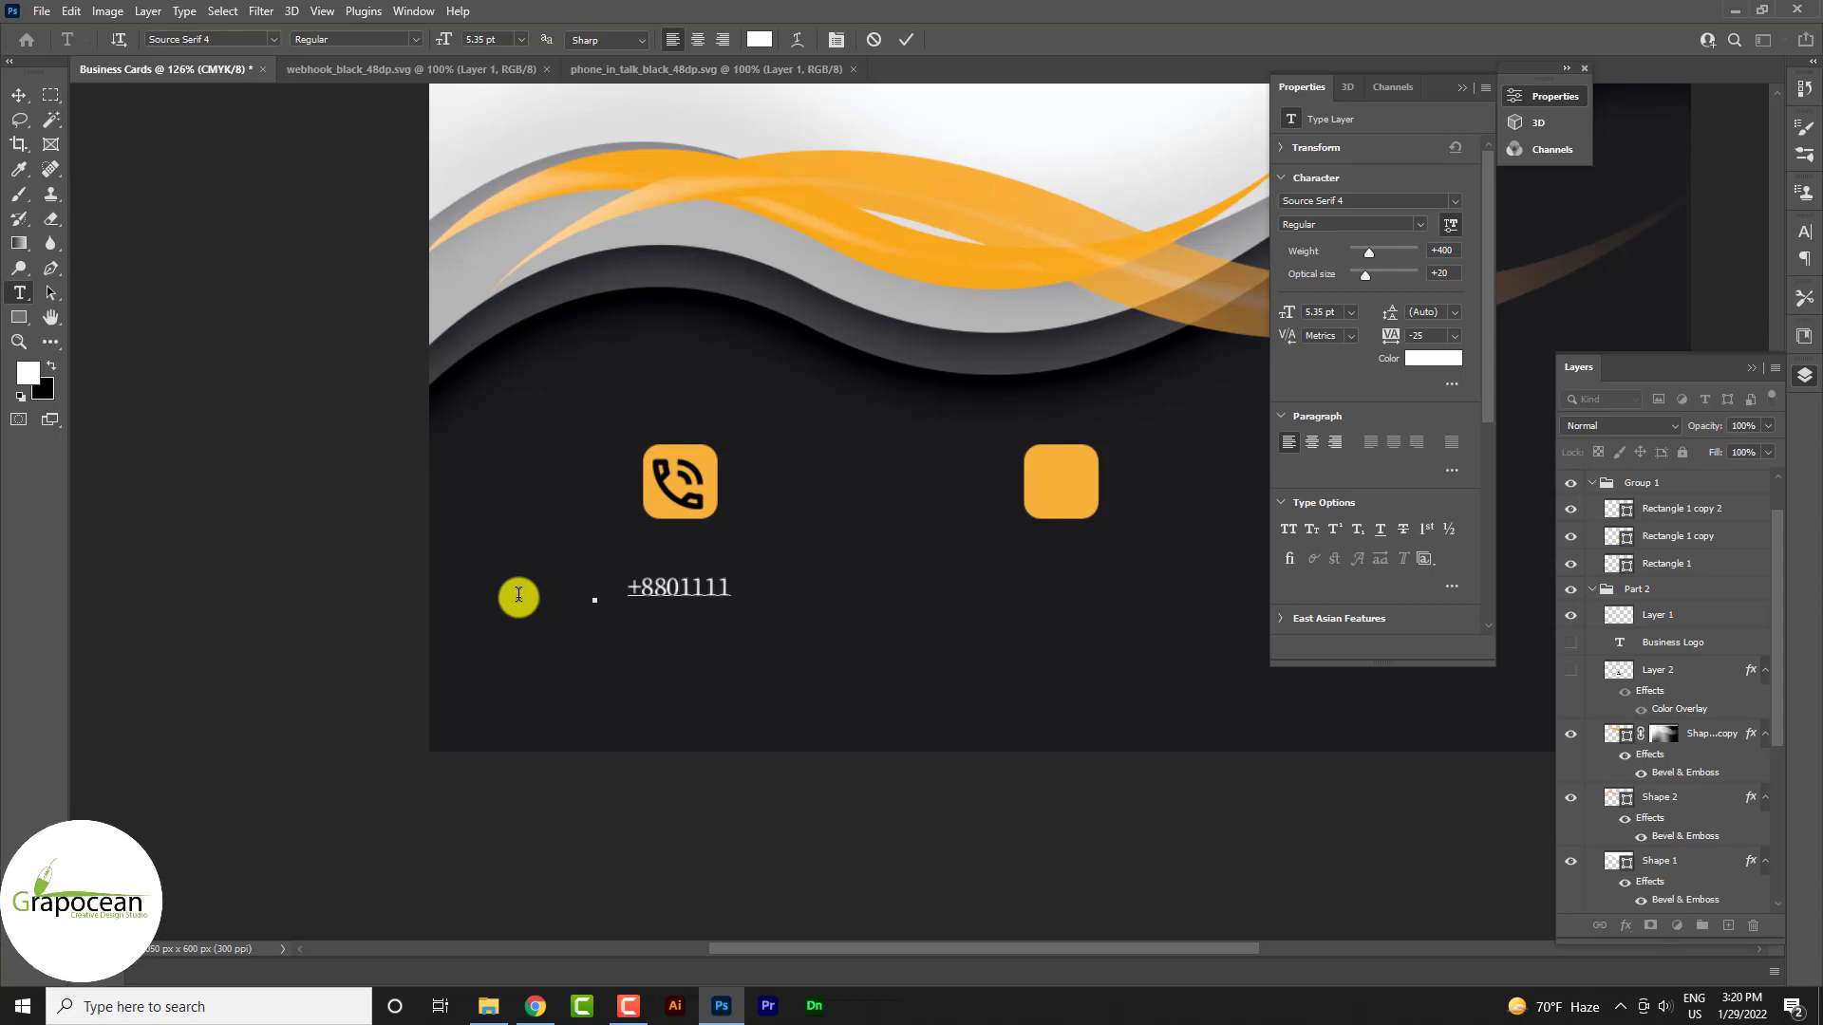
type(" (2")
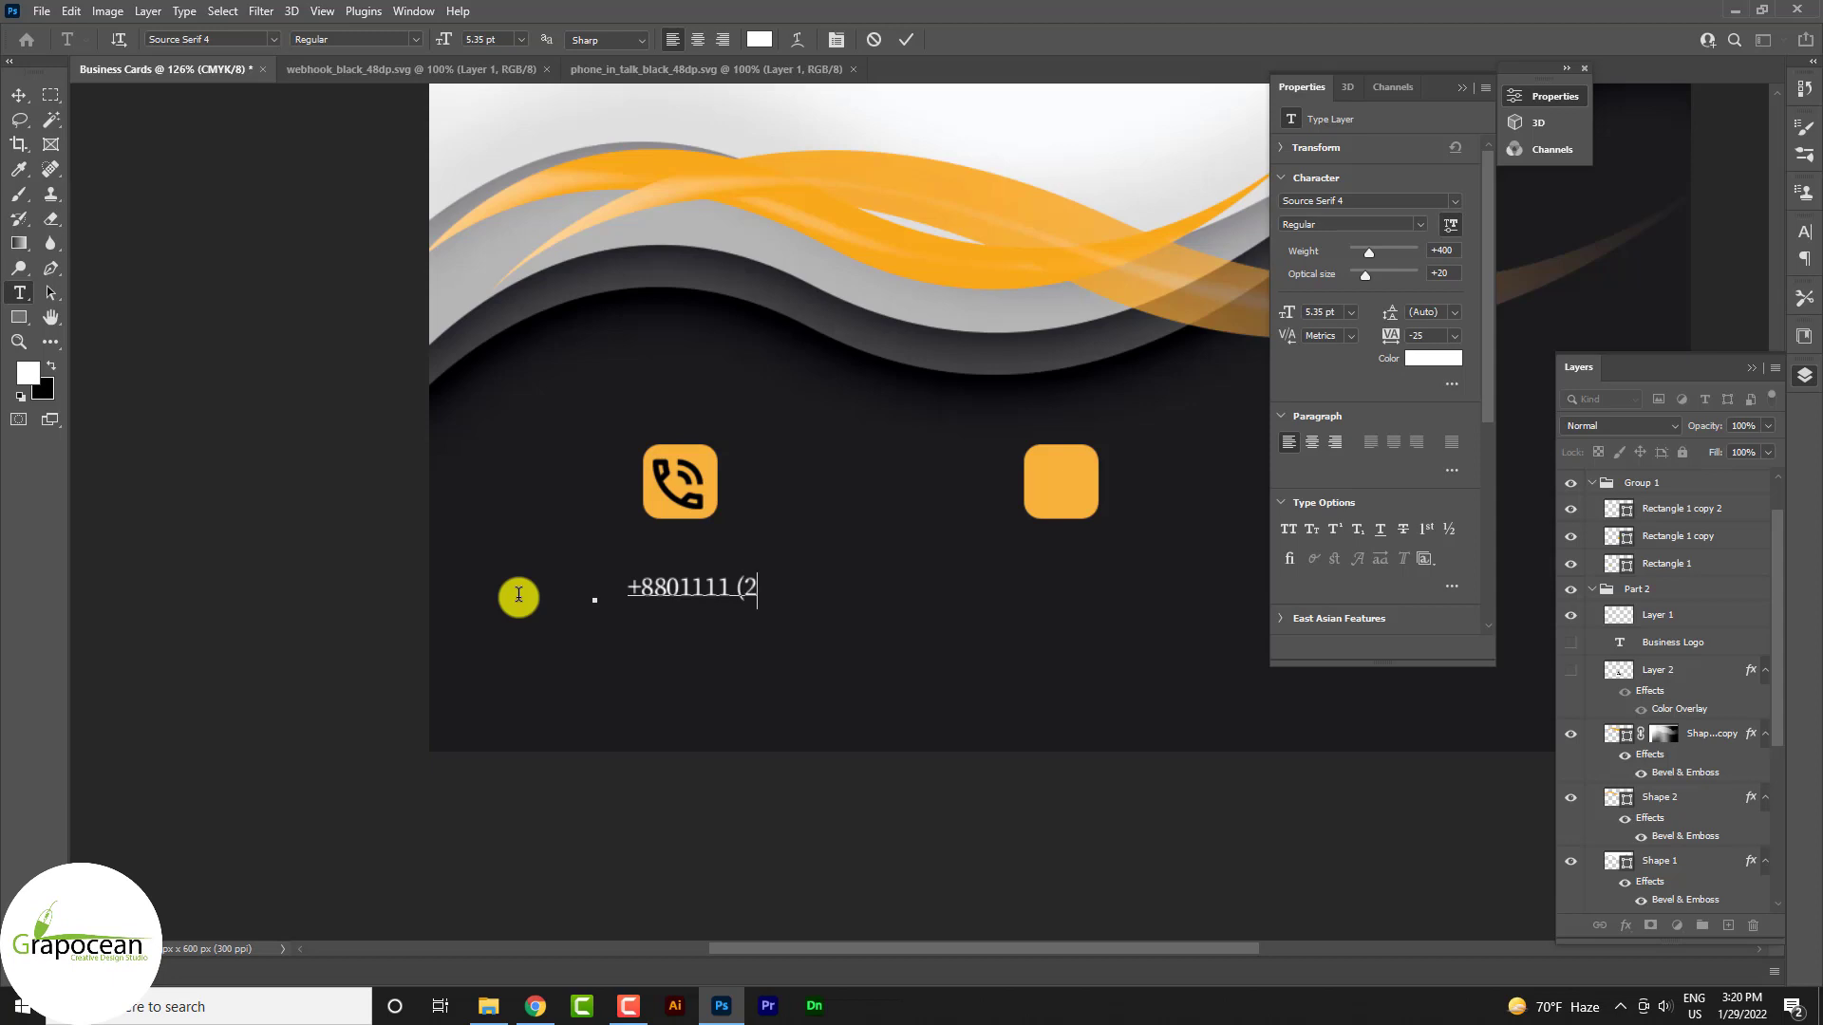
type("222) 33333")
left_click(673, 588)
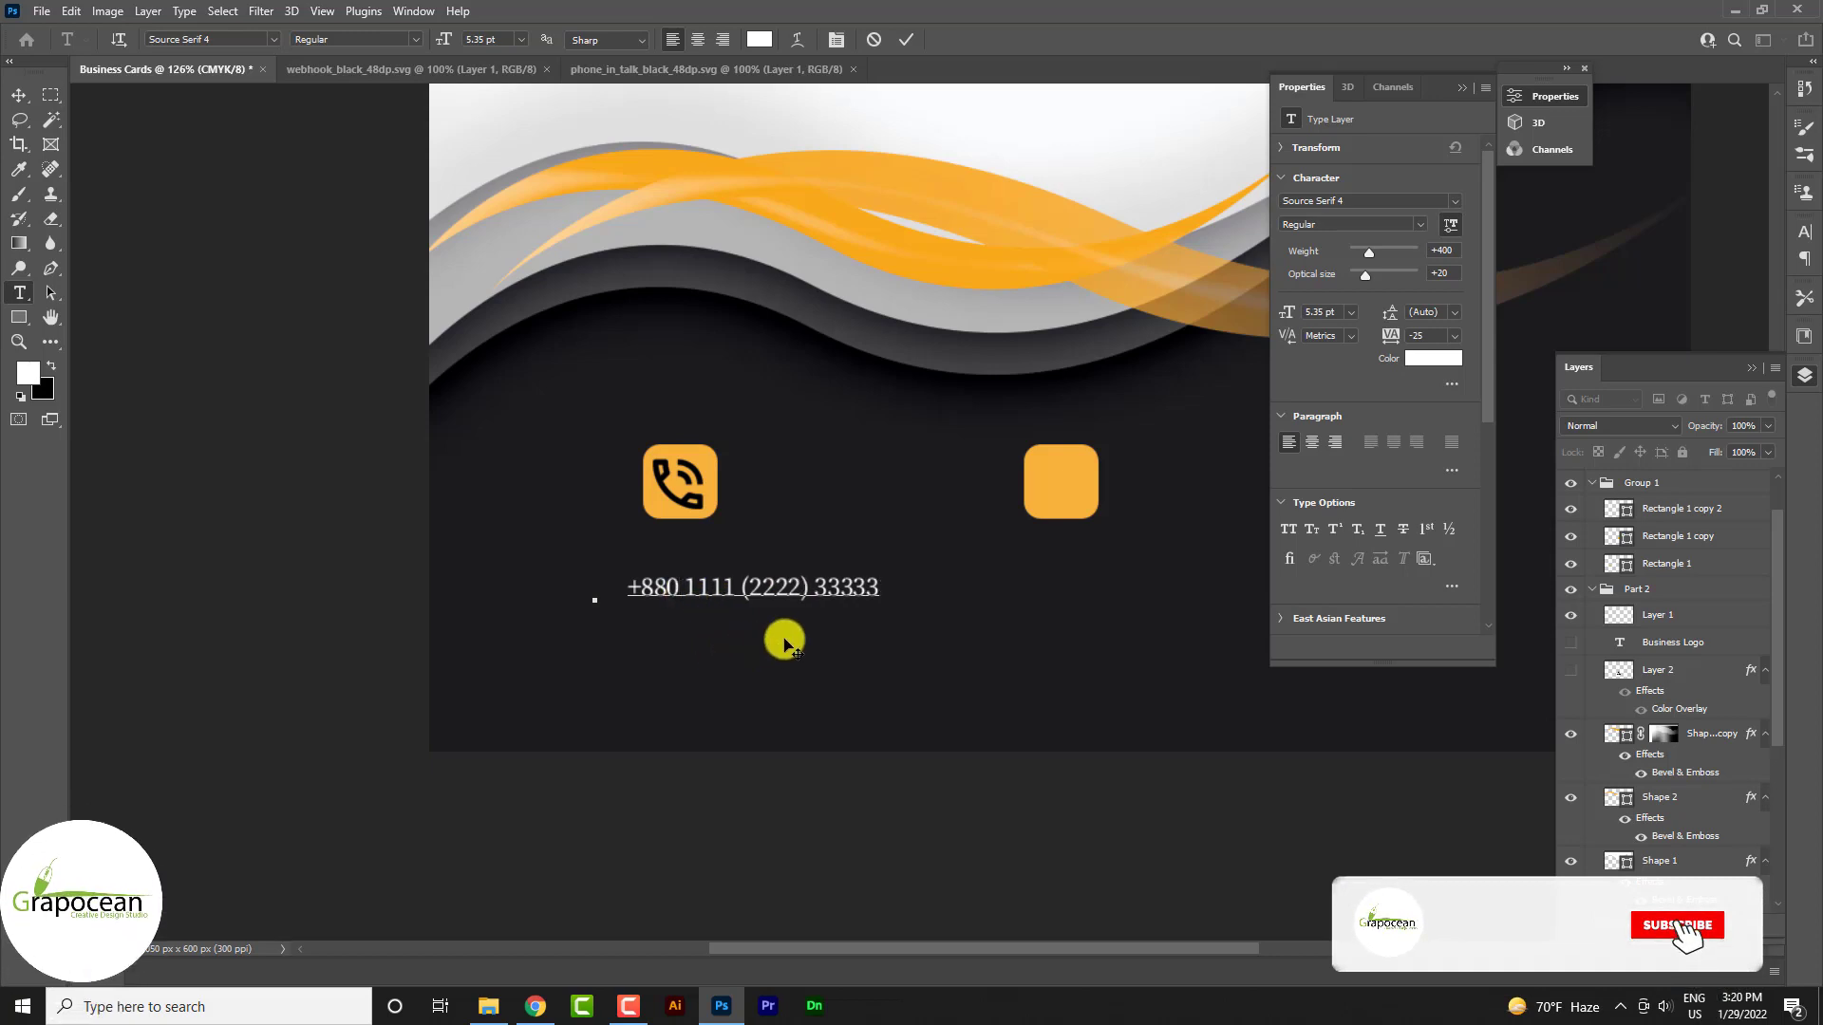
left_click(853, 586)
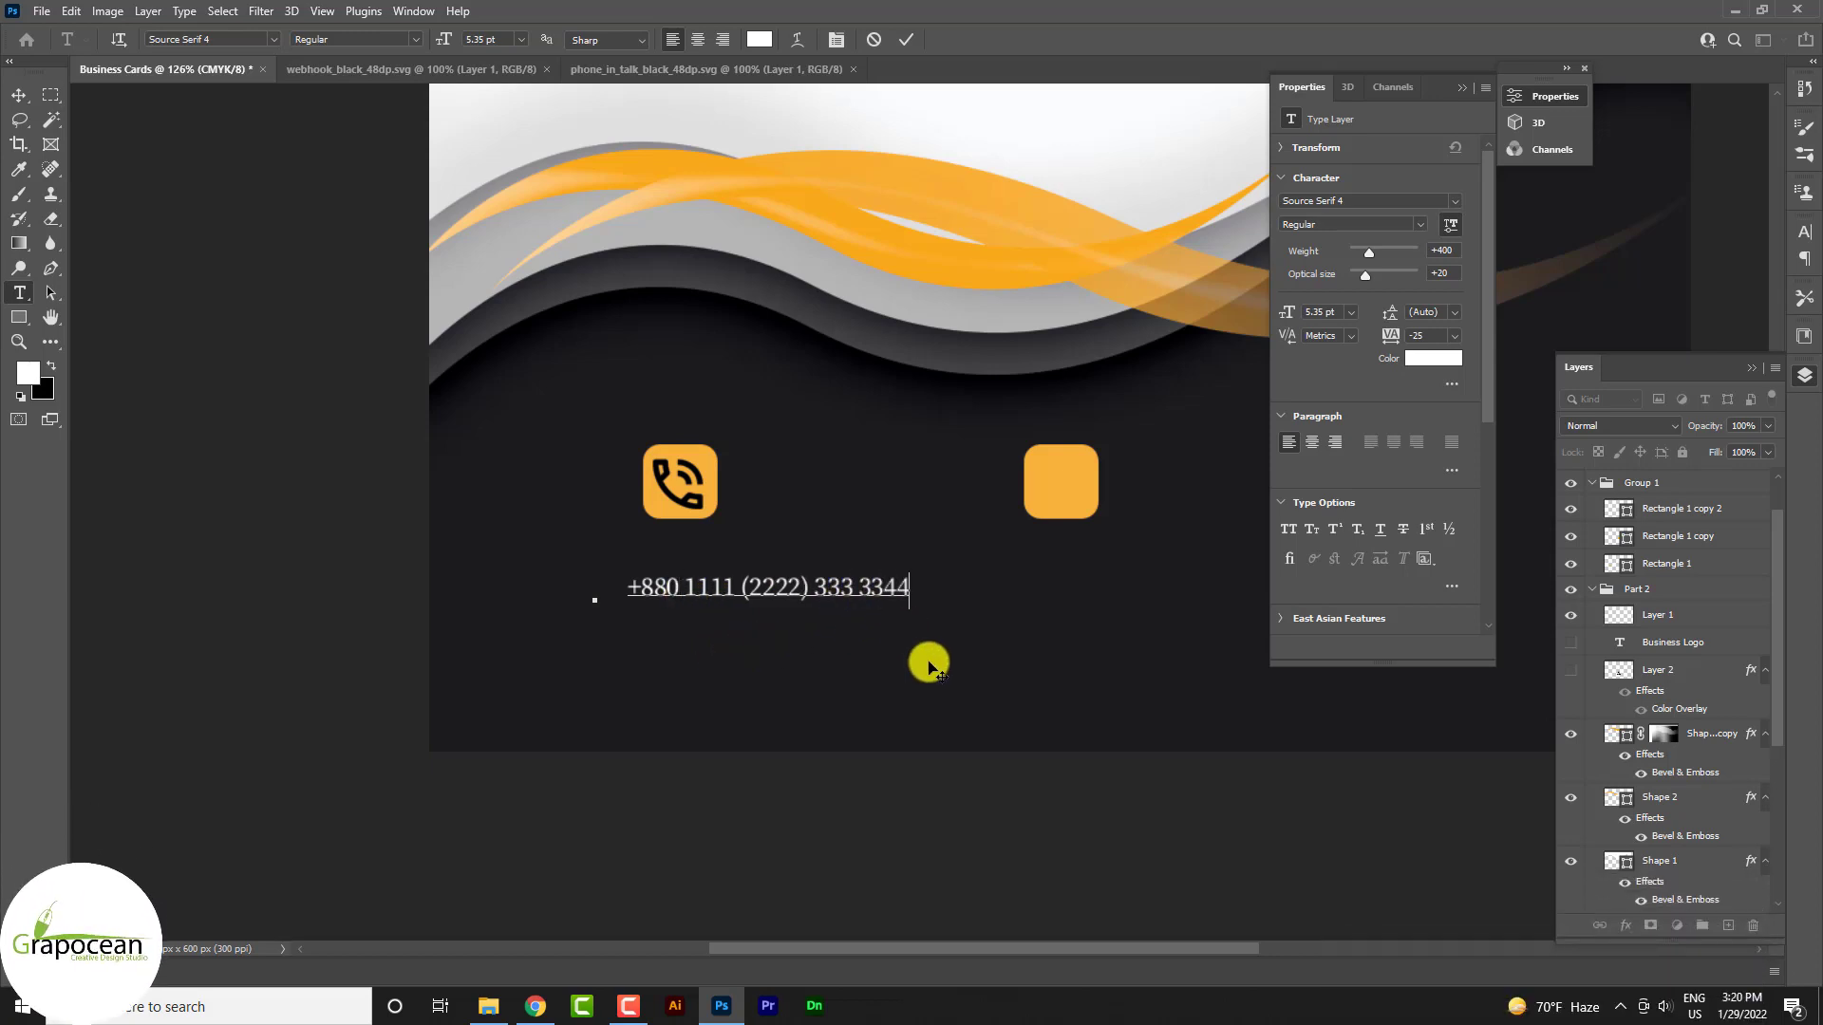
left_click(19, 95)
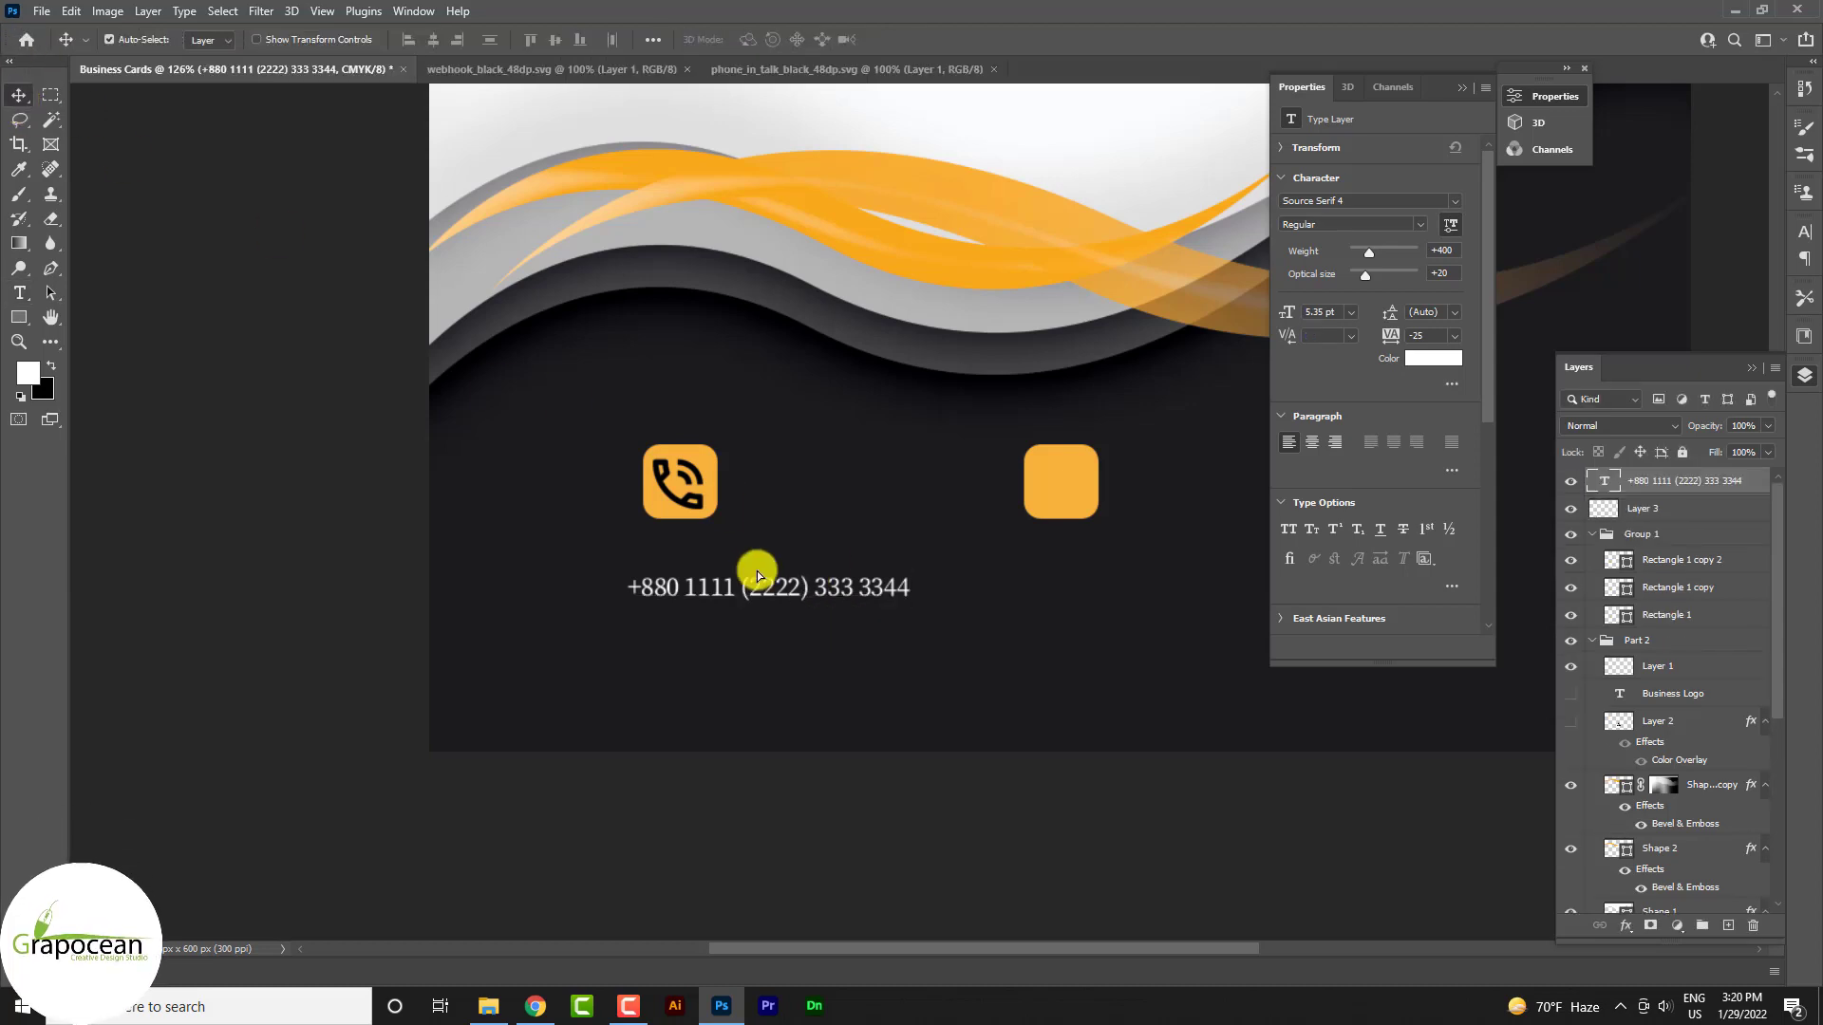
Position the phone number under the icon and copy it under the middle square
left_click_drag(812, 586, 724, 590)
scroll(887, 724, "down", 5)
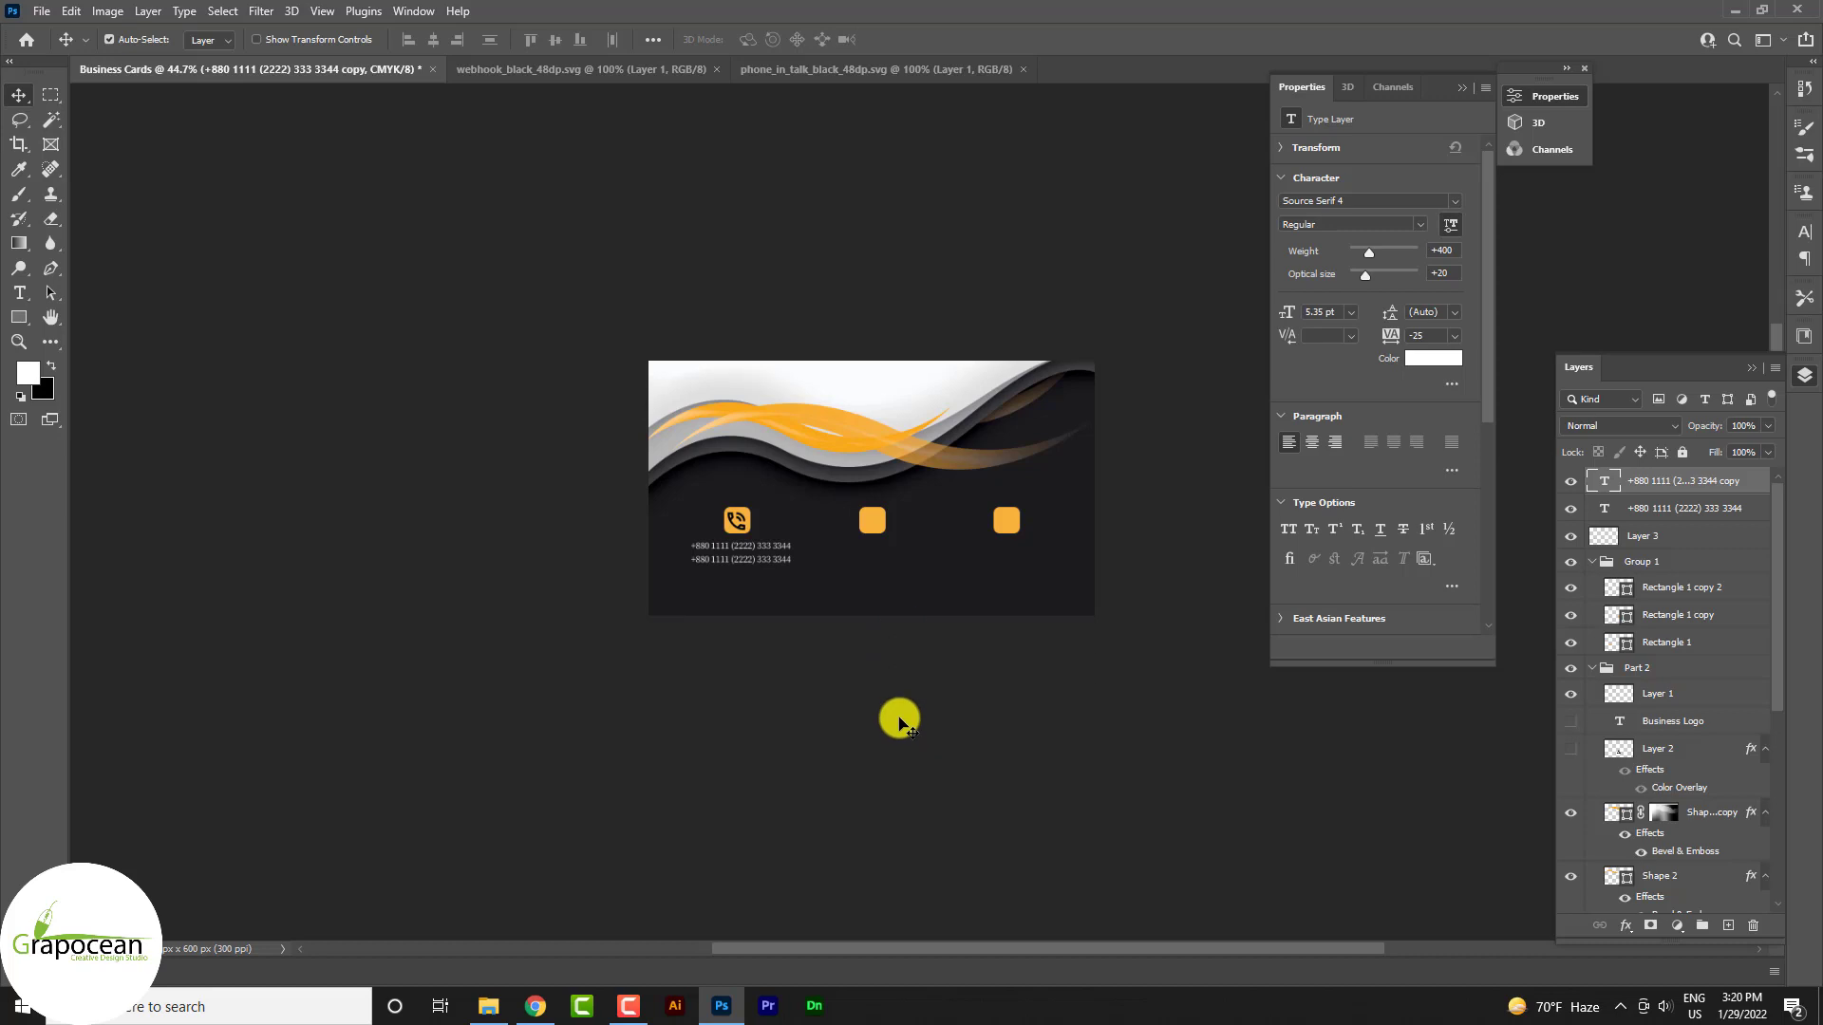
scroll(895, 721, "up", 3)
scroll(756, 554, "up", 3)
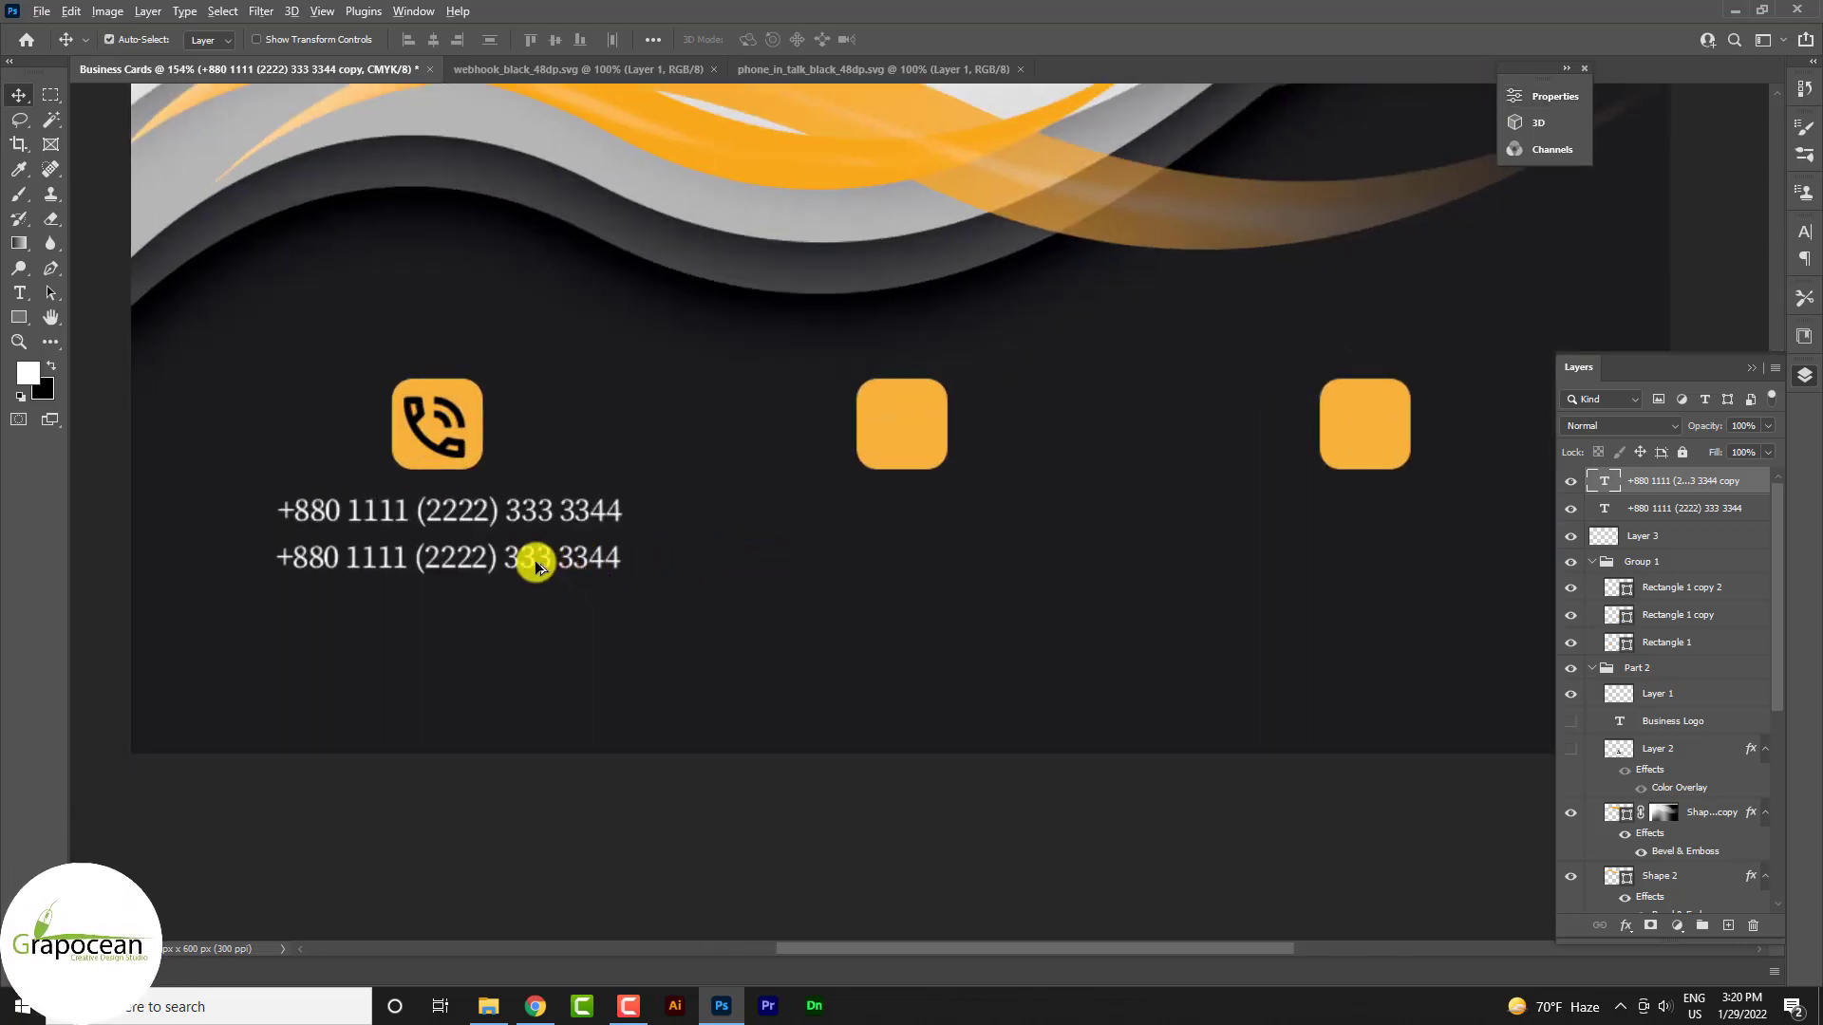
left_click_drag(533, 561, 986, 572, "alt")
left_click(20, 294)
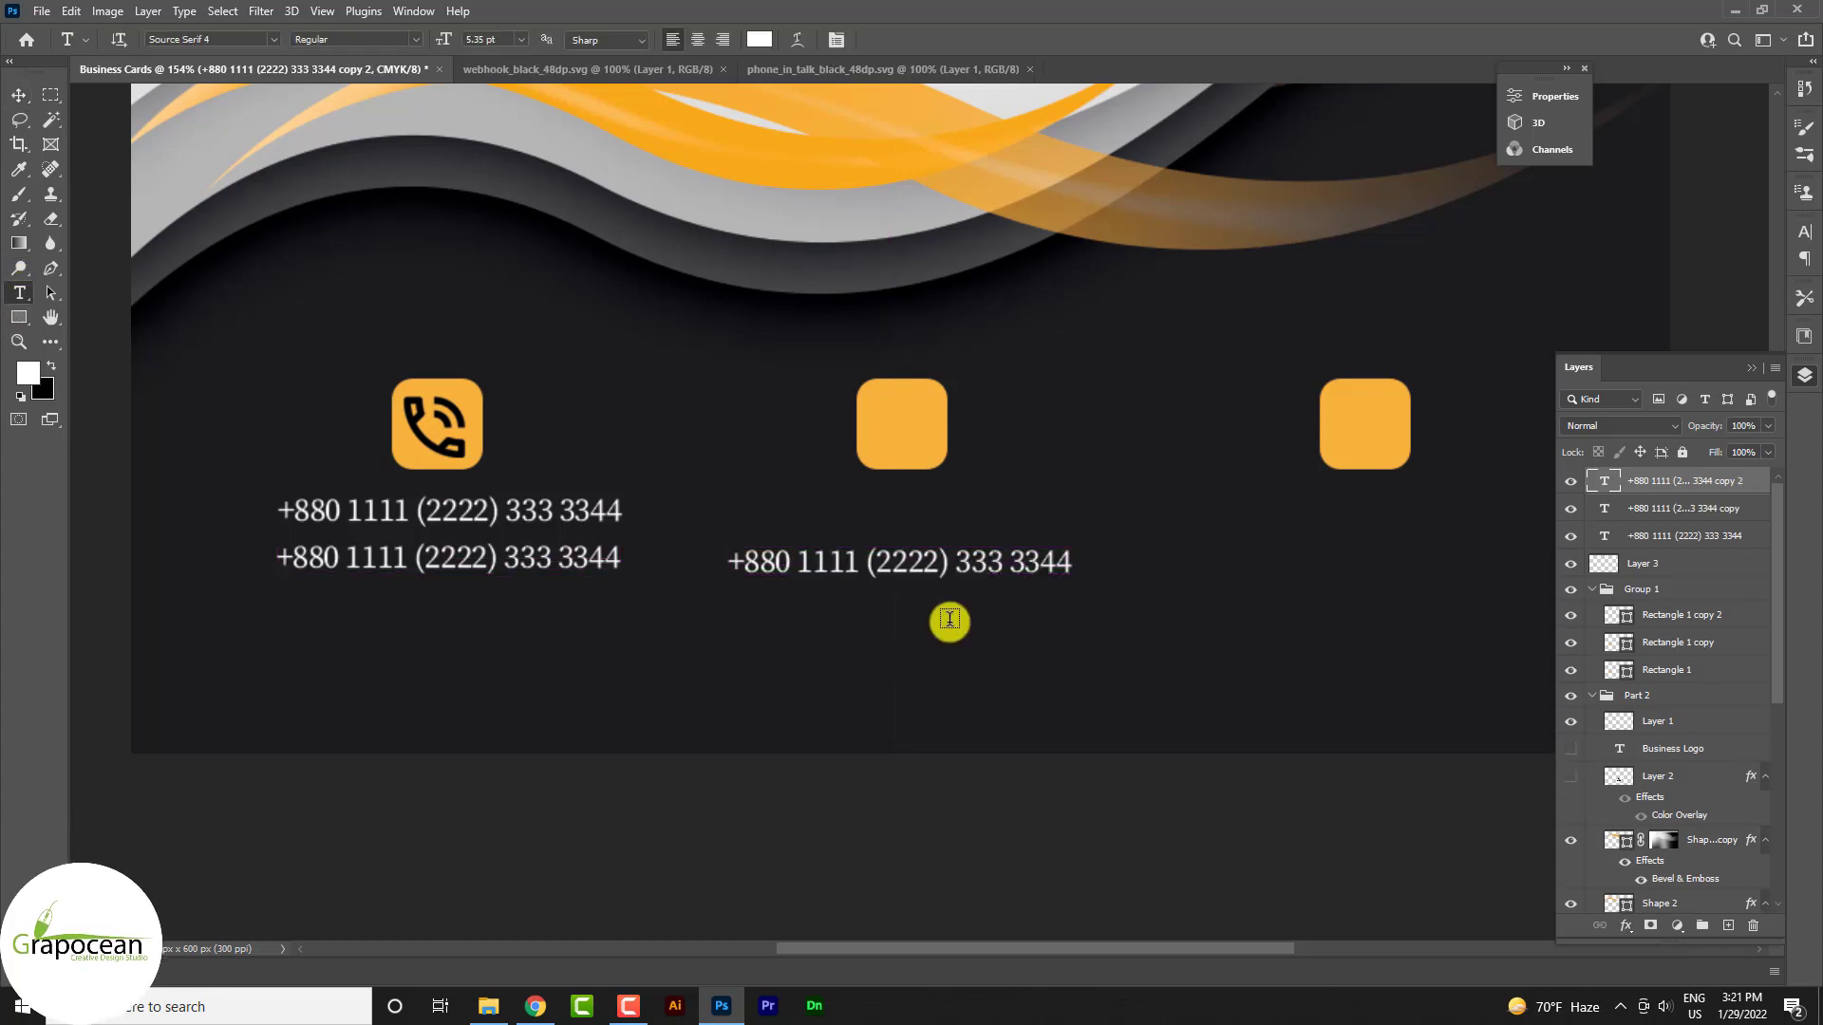
Replace the copied number under the middle square with a sample e-mail address
left_click_drag(730, 563, 1170, 584)
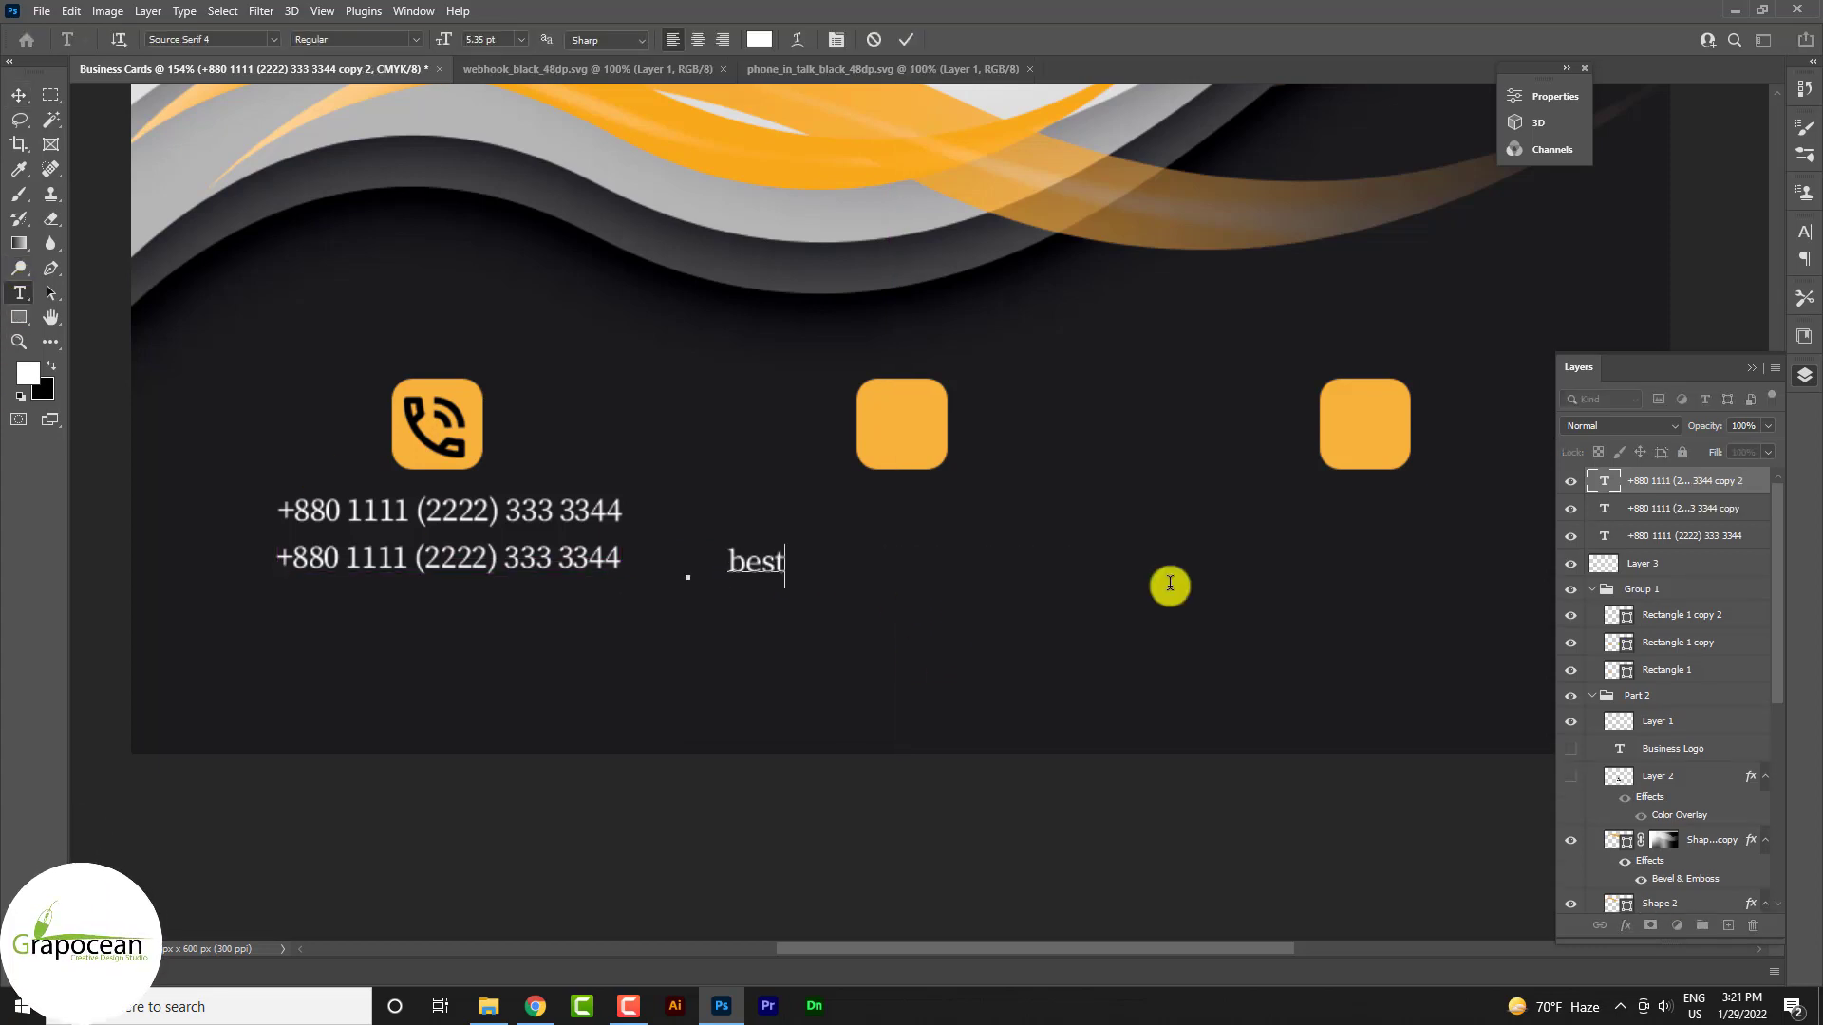
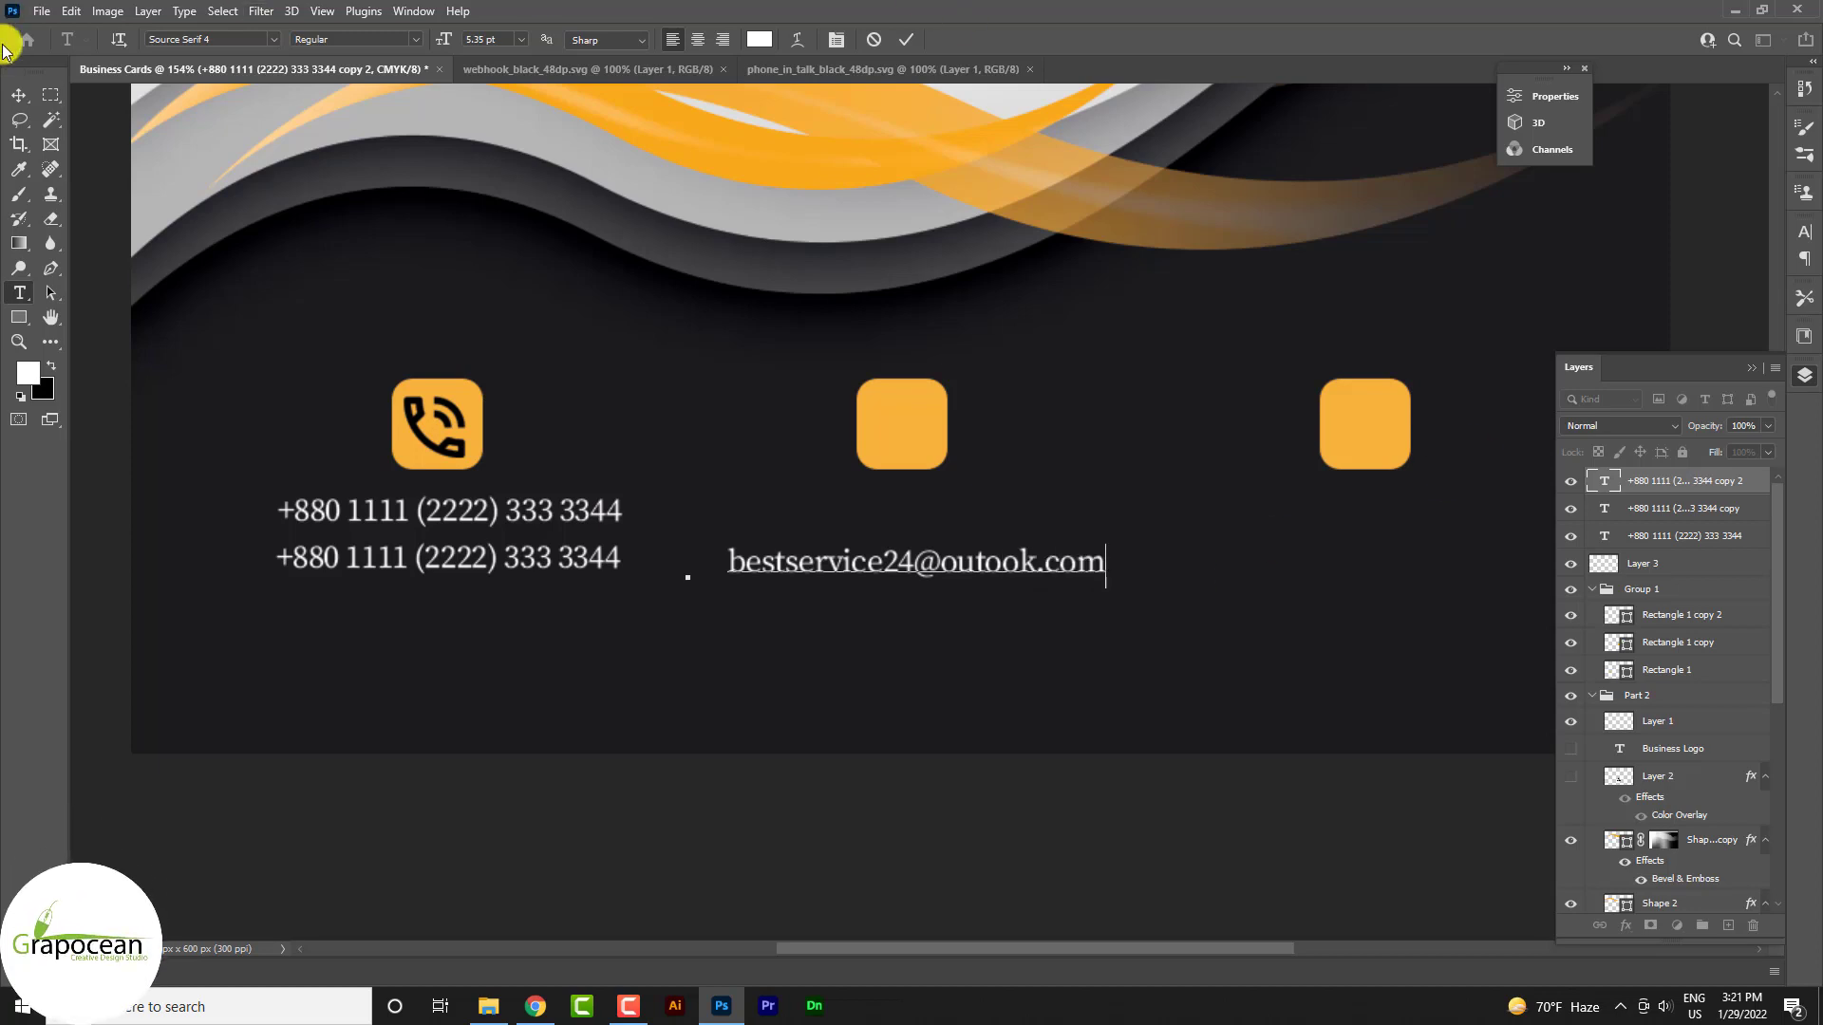
left_click(19, 95)
Duplicate the e-mail line and place the copy under the third orange square
mouse_move(940, 549)
left_mouse_down()
mouse_move(943, 524)
mouse_move(967, 568)
left_mouse_up()
scroll(886, 639, "down", 4)
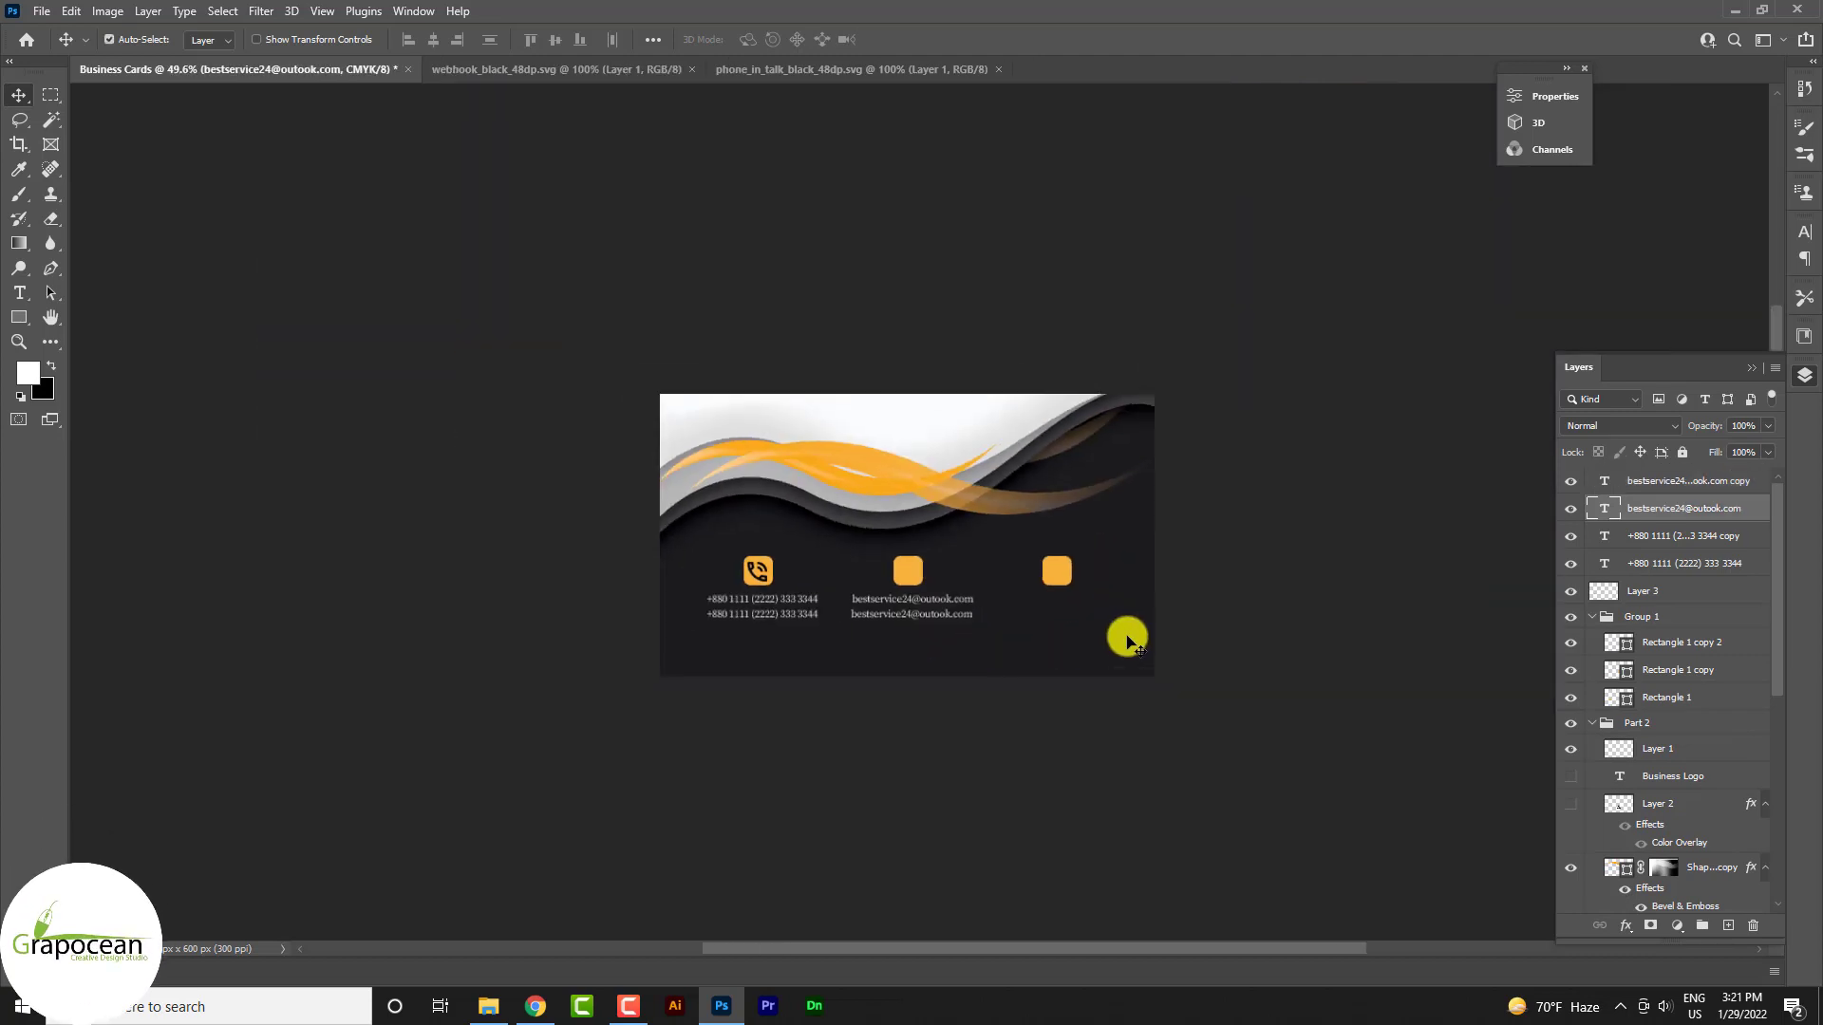
scroll(948, 639, "up", 3)
left_click_drag(836, 611, 1174, 618)
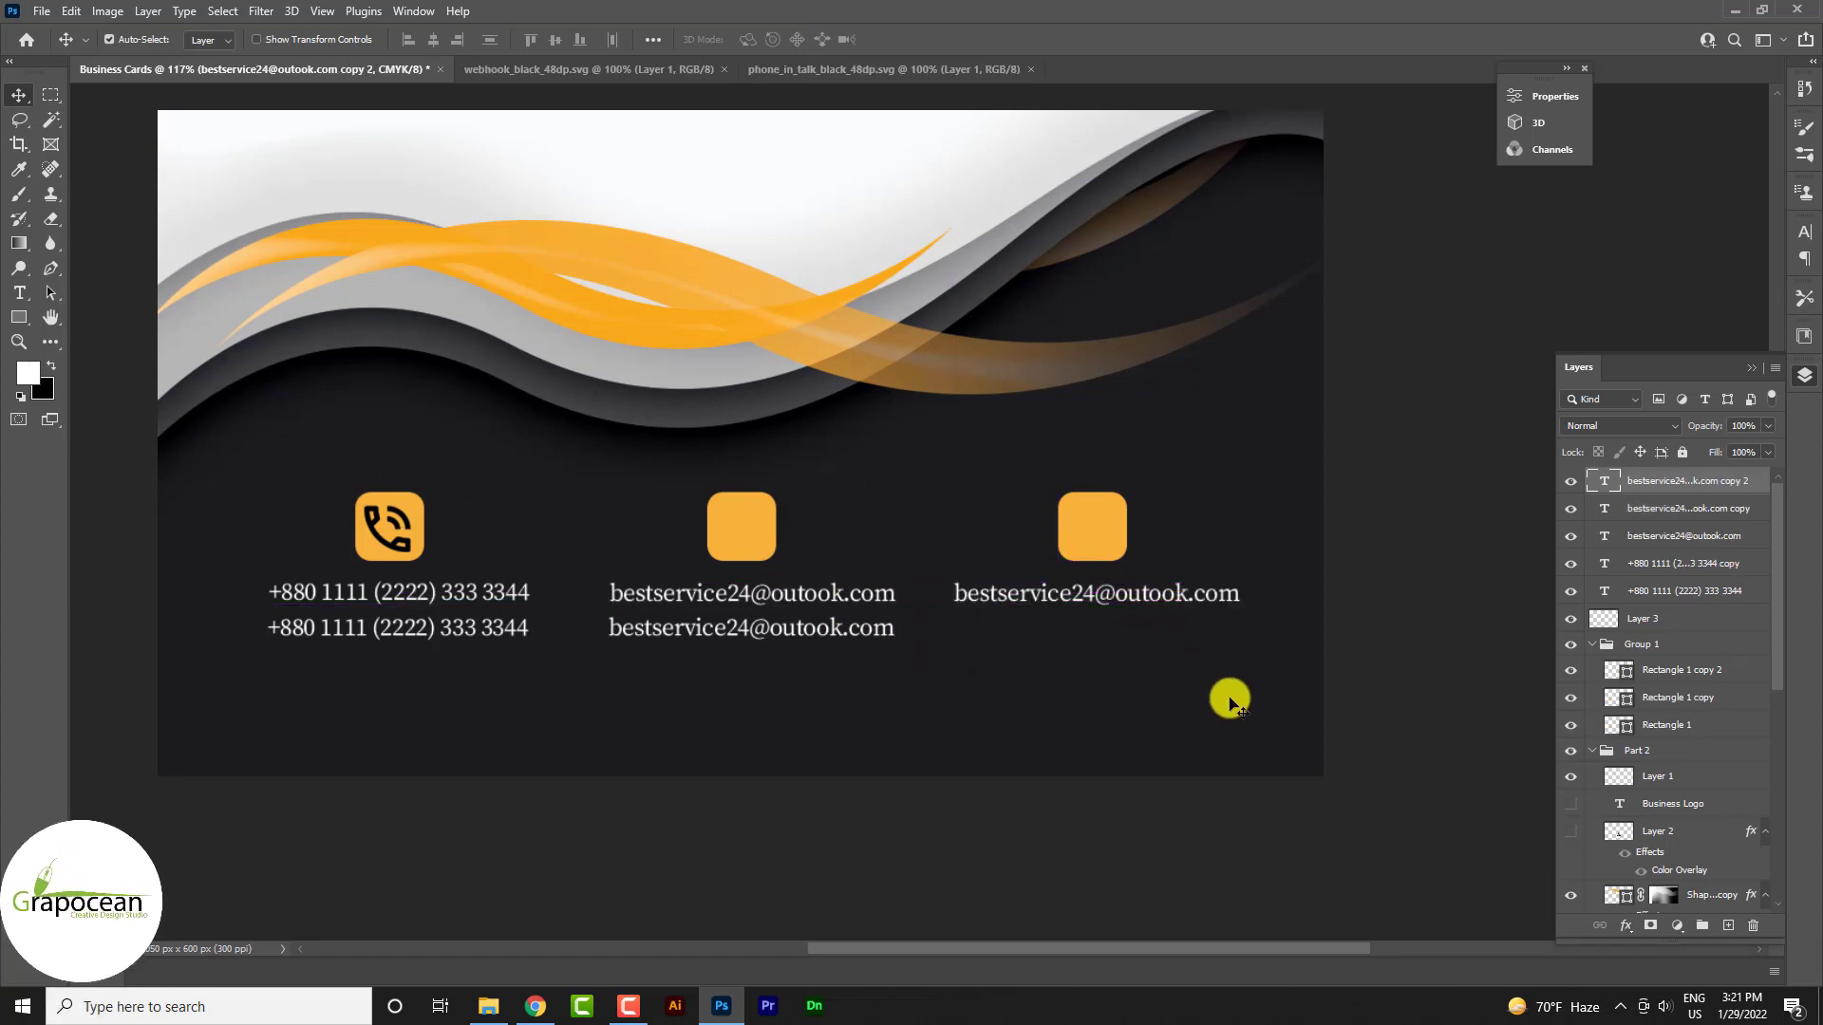
scroll(1146, 605, "up", 2)
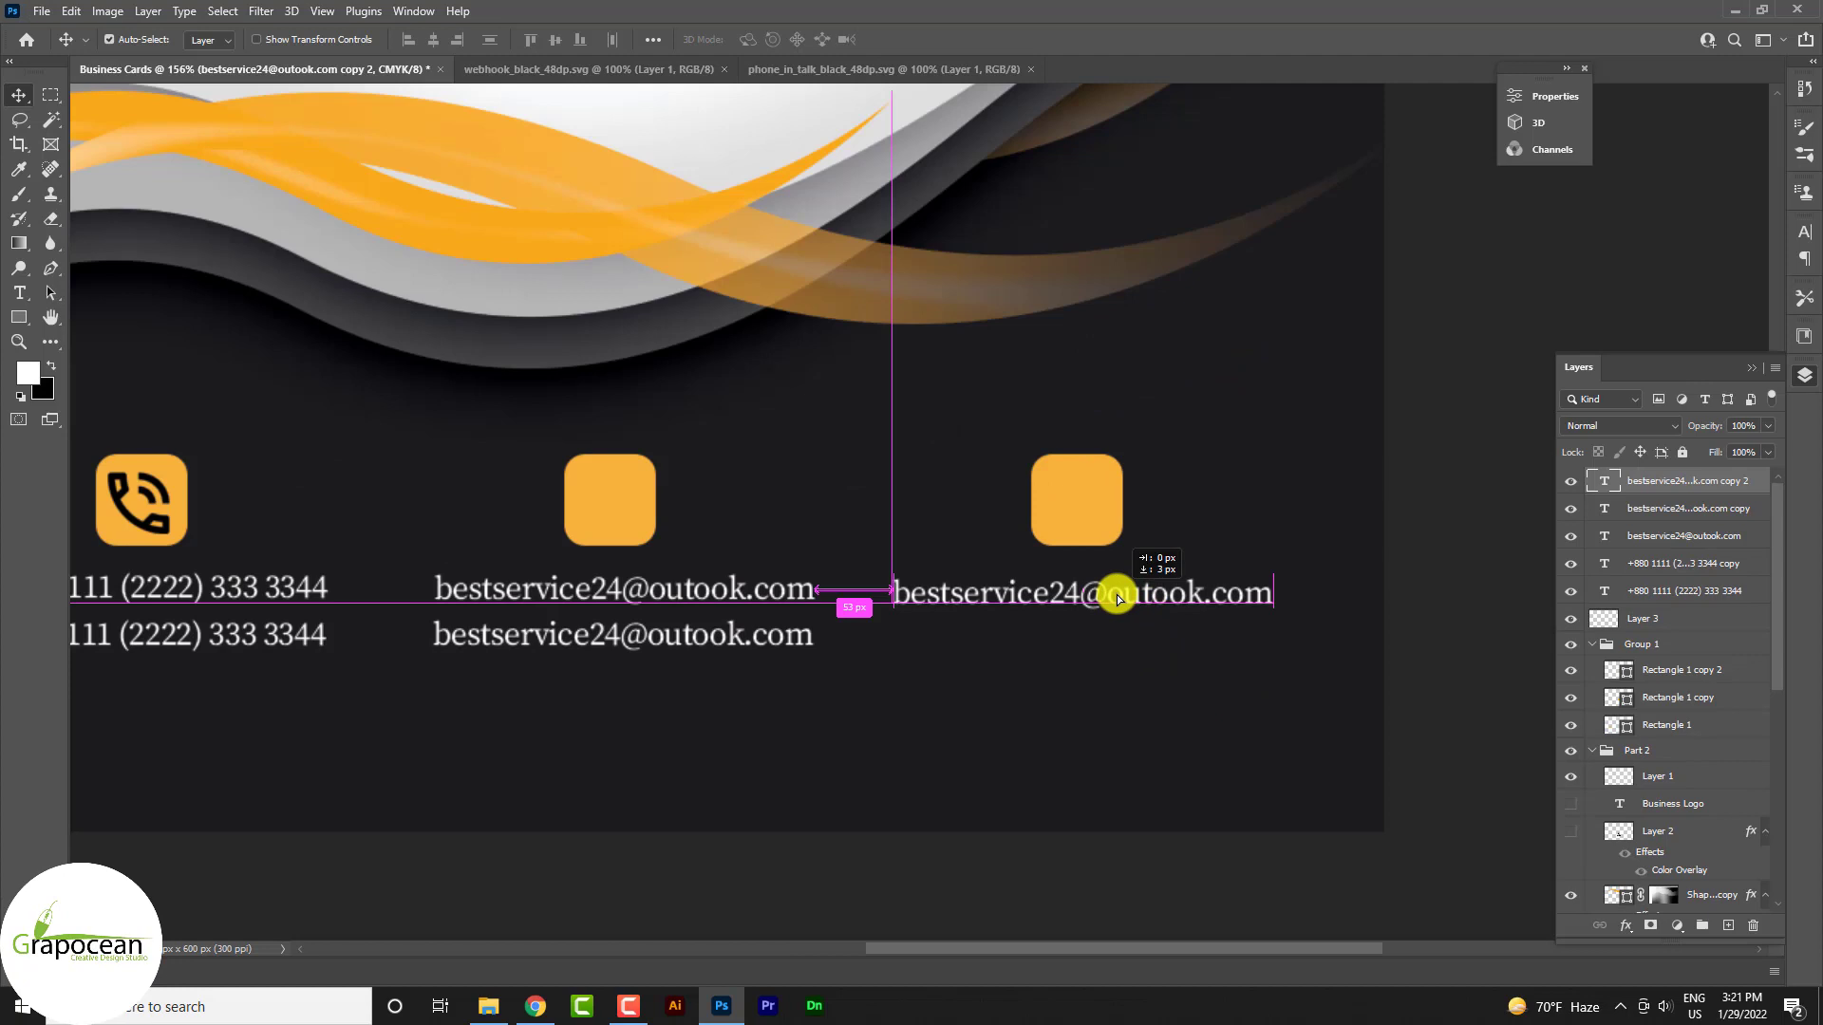
scroll(1078, 604, "up", 2)
Duplicate the right e-mail line onto a second row and retype the top line as the address's first line
left_click_drag(1077, 591, 1086, 654)
scroll(1068, 686, "down", 3)
left_click(18, 298)
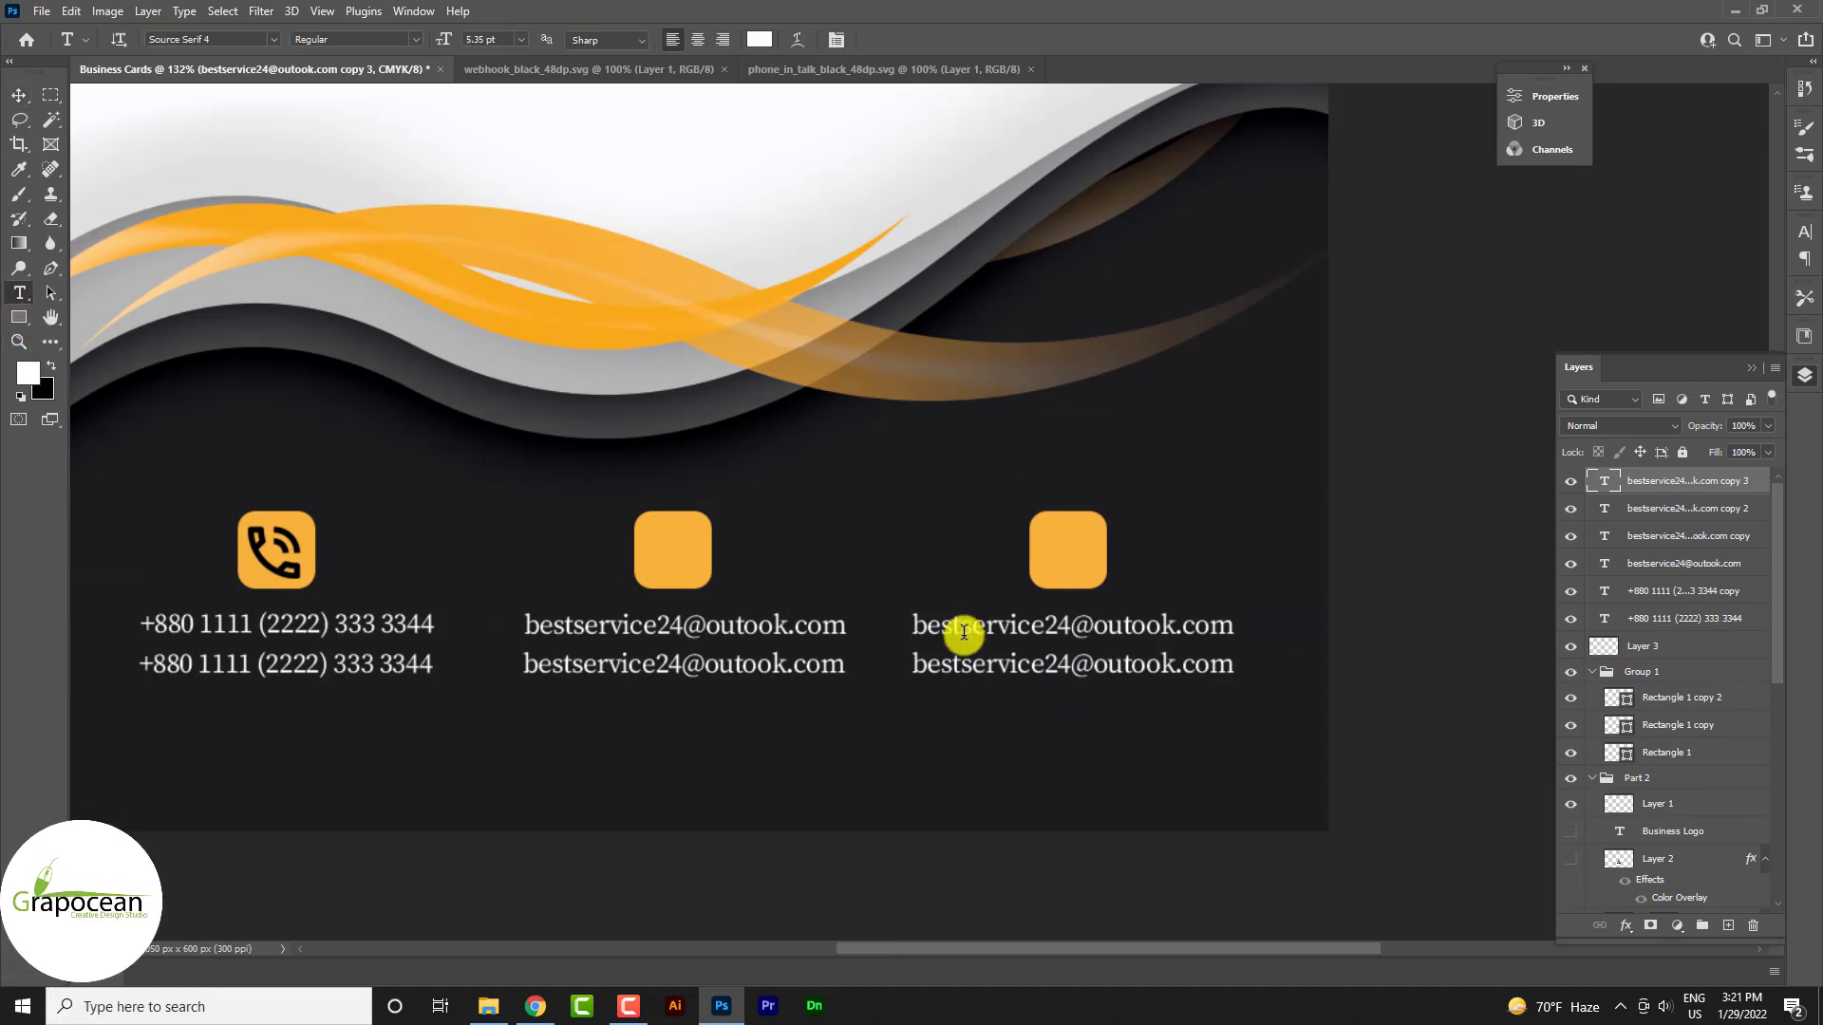
left_click_drag(912, 623, 1257, 635)
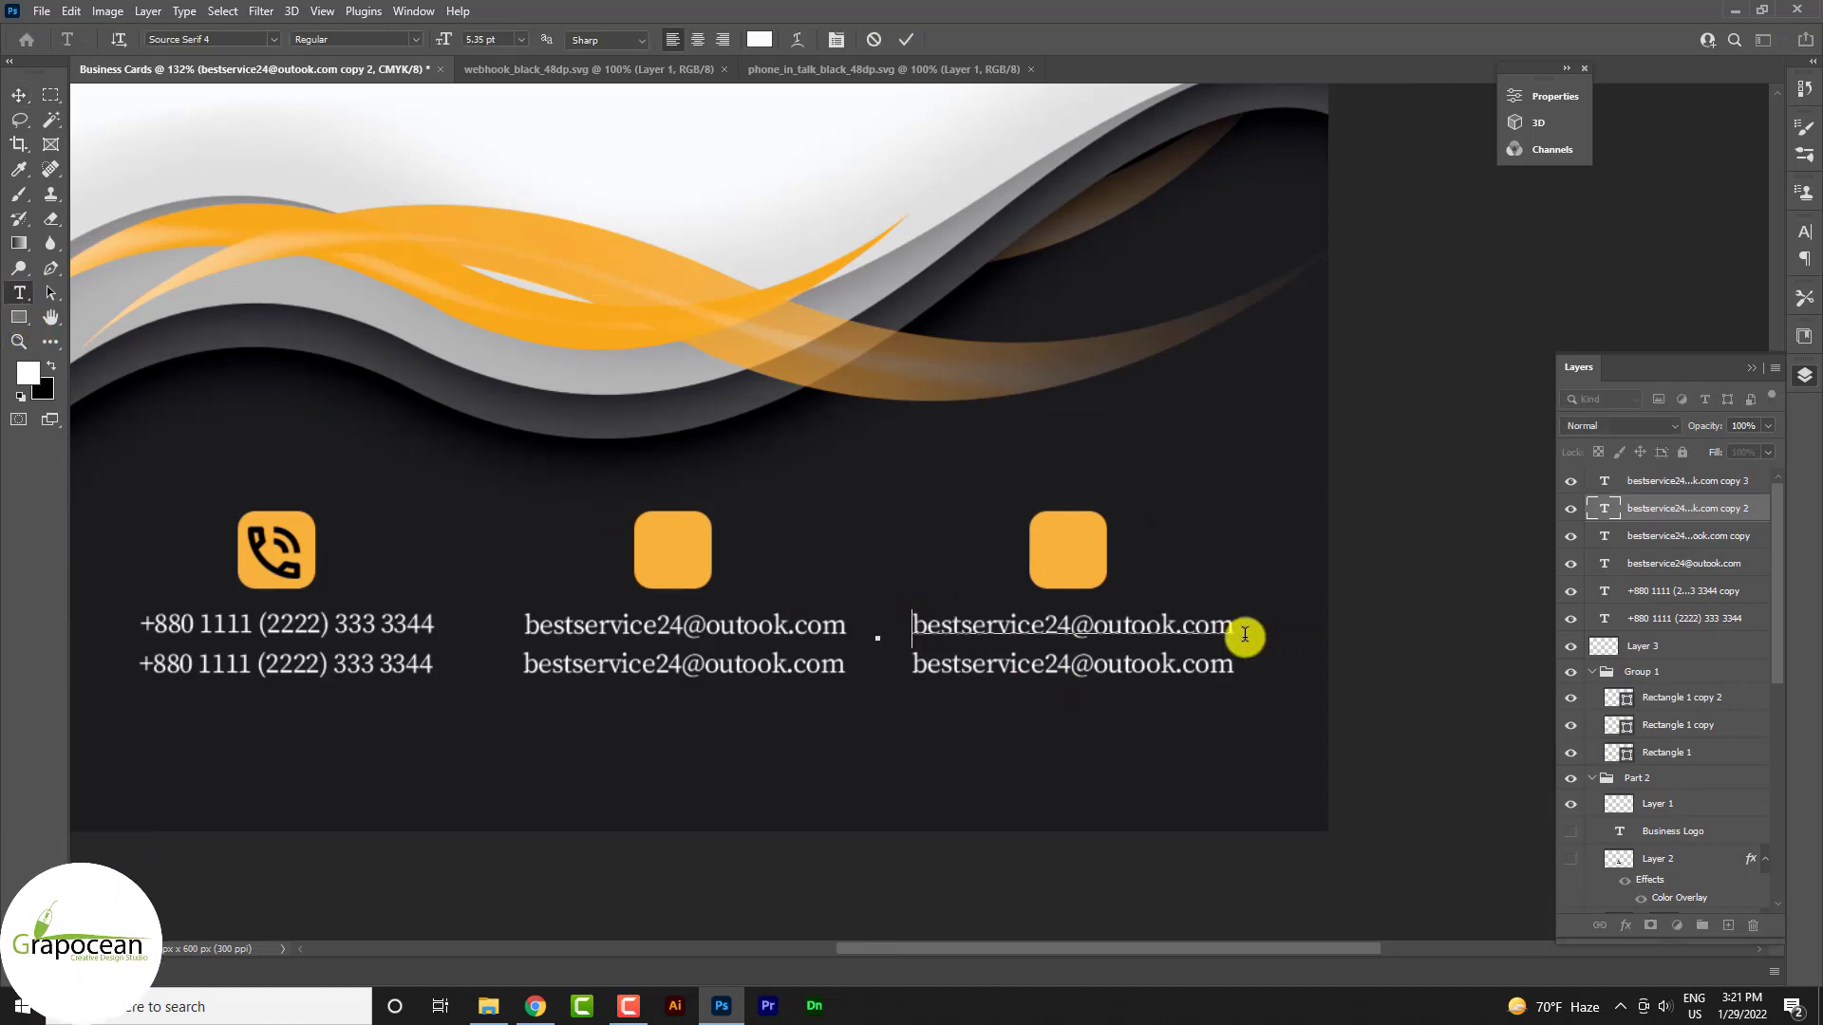
key("BackSpace")
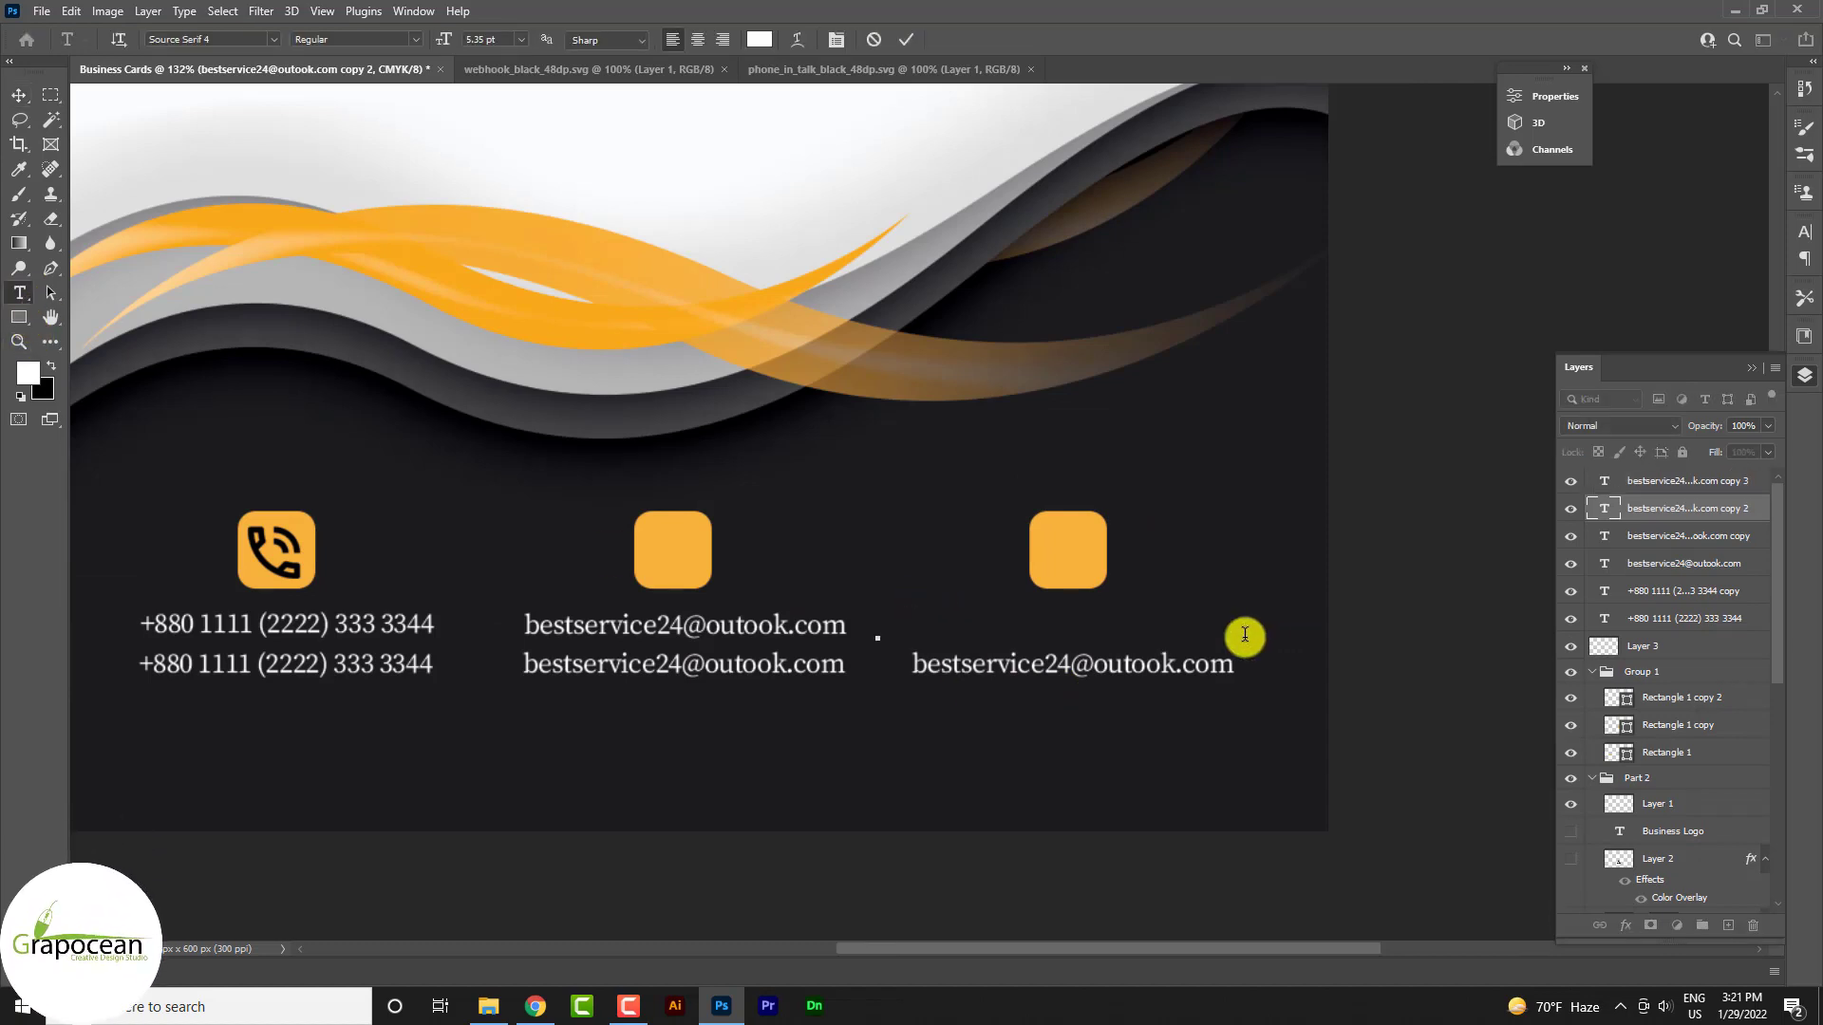
type("Address ")
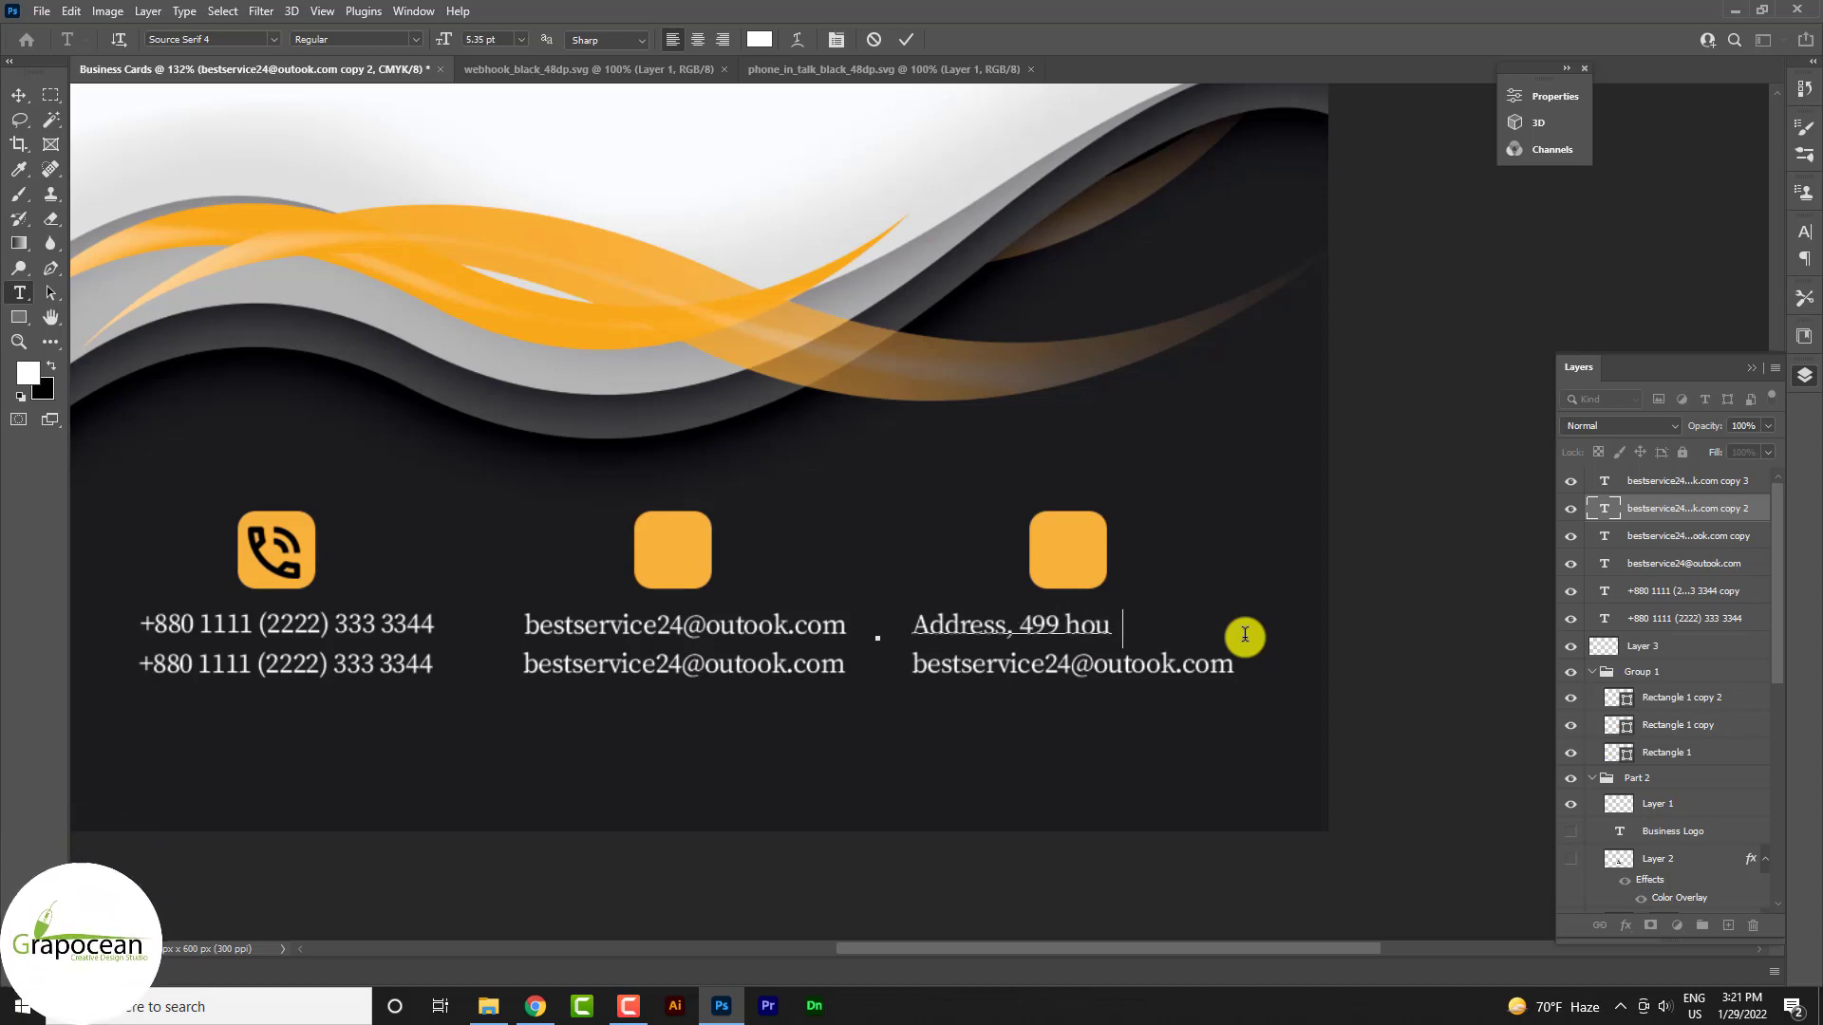
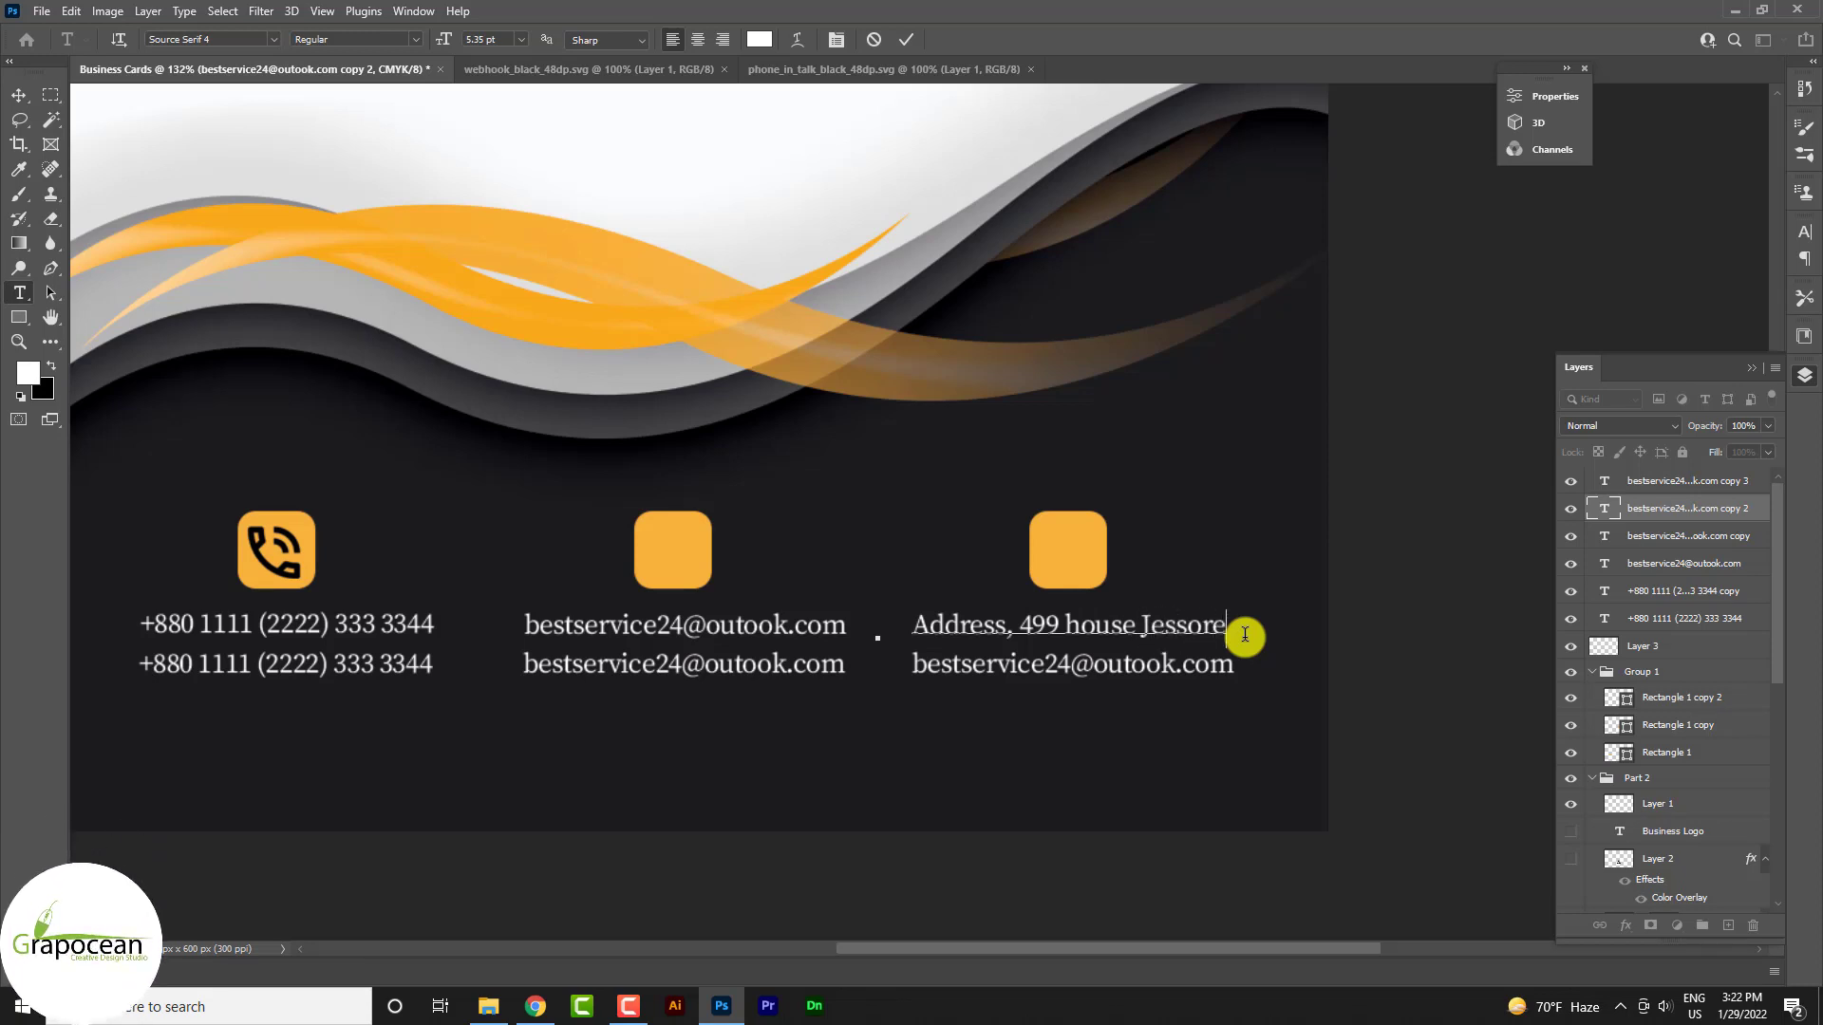
left_click(906, 39)
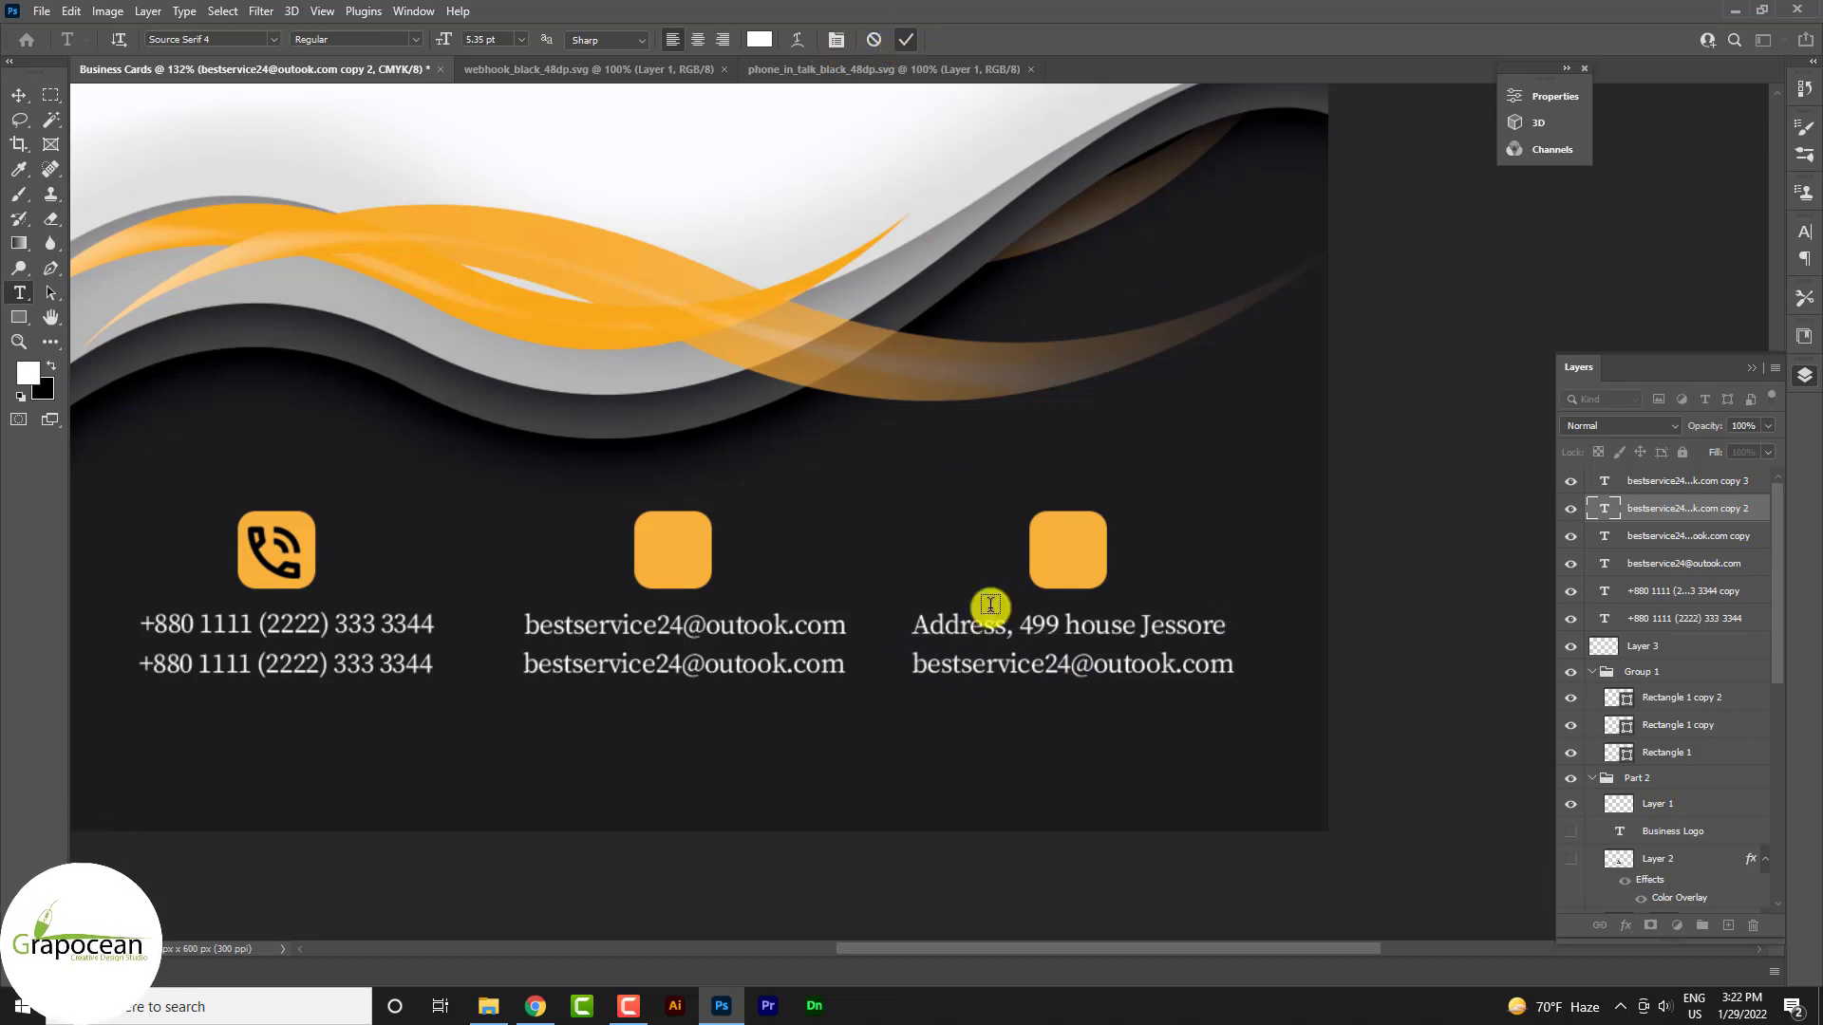
Replace the lower right line with the address's second line
left_click_drag(912, 665, 1218, 683)
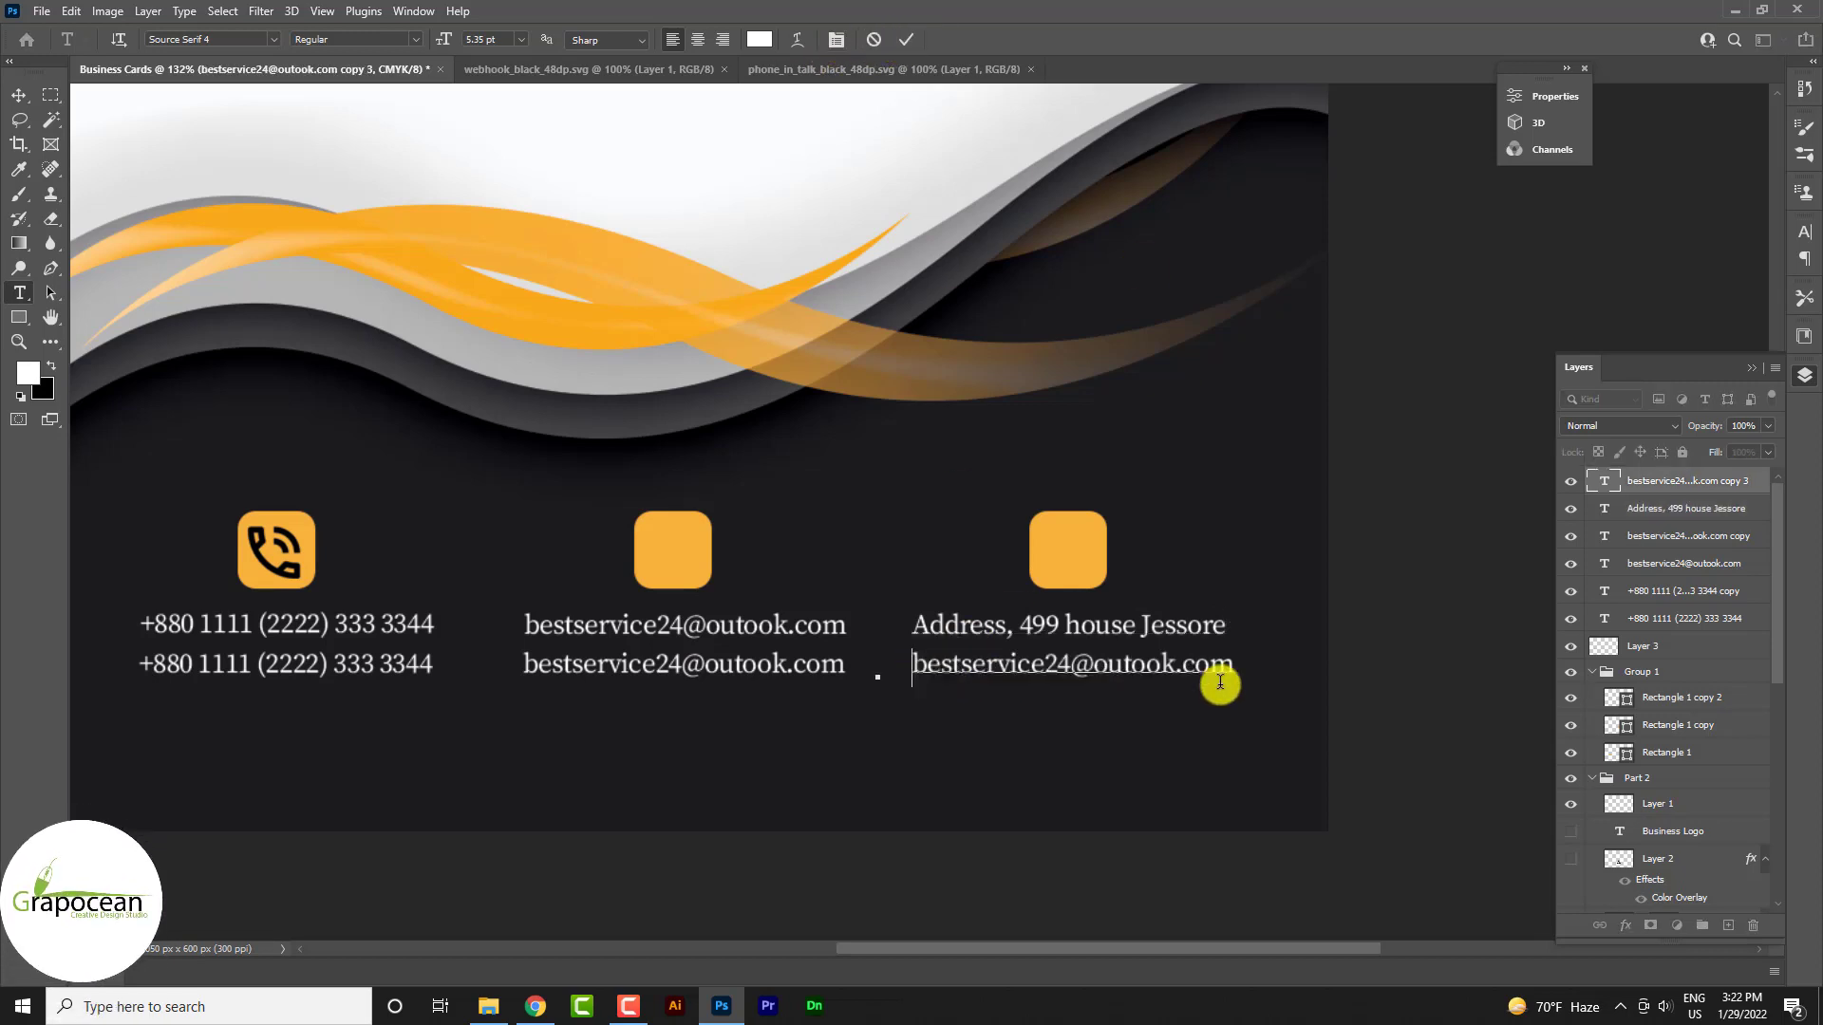
type("m")
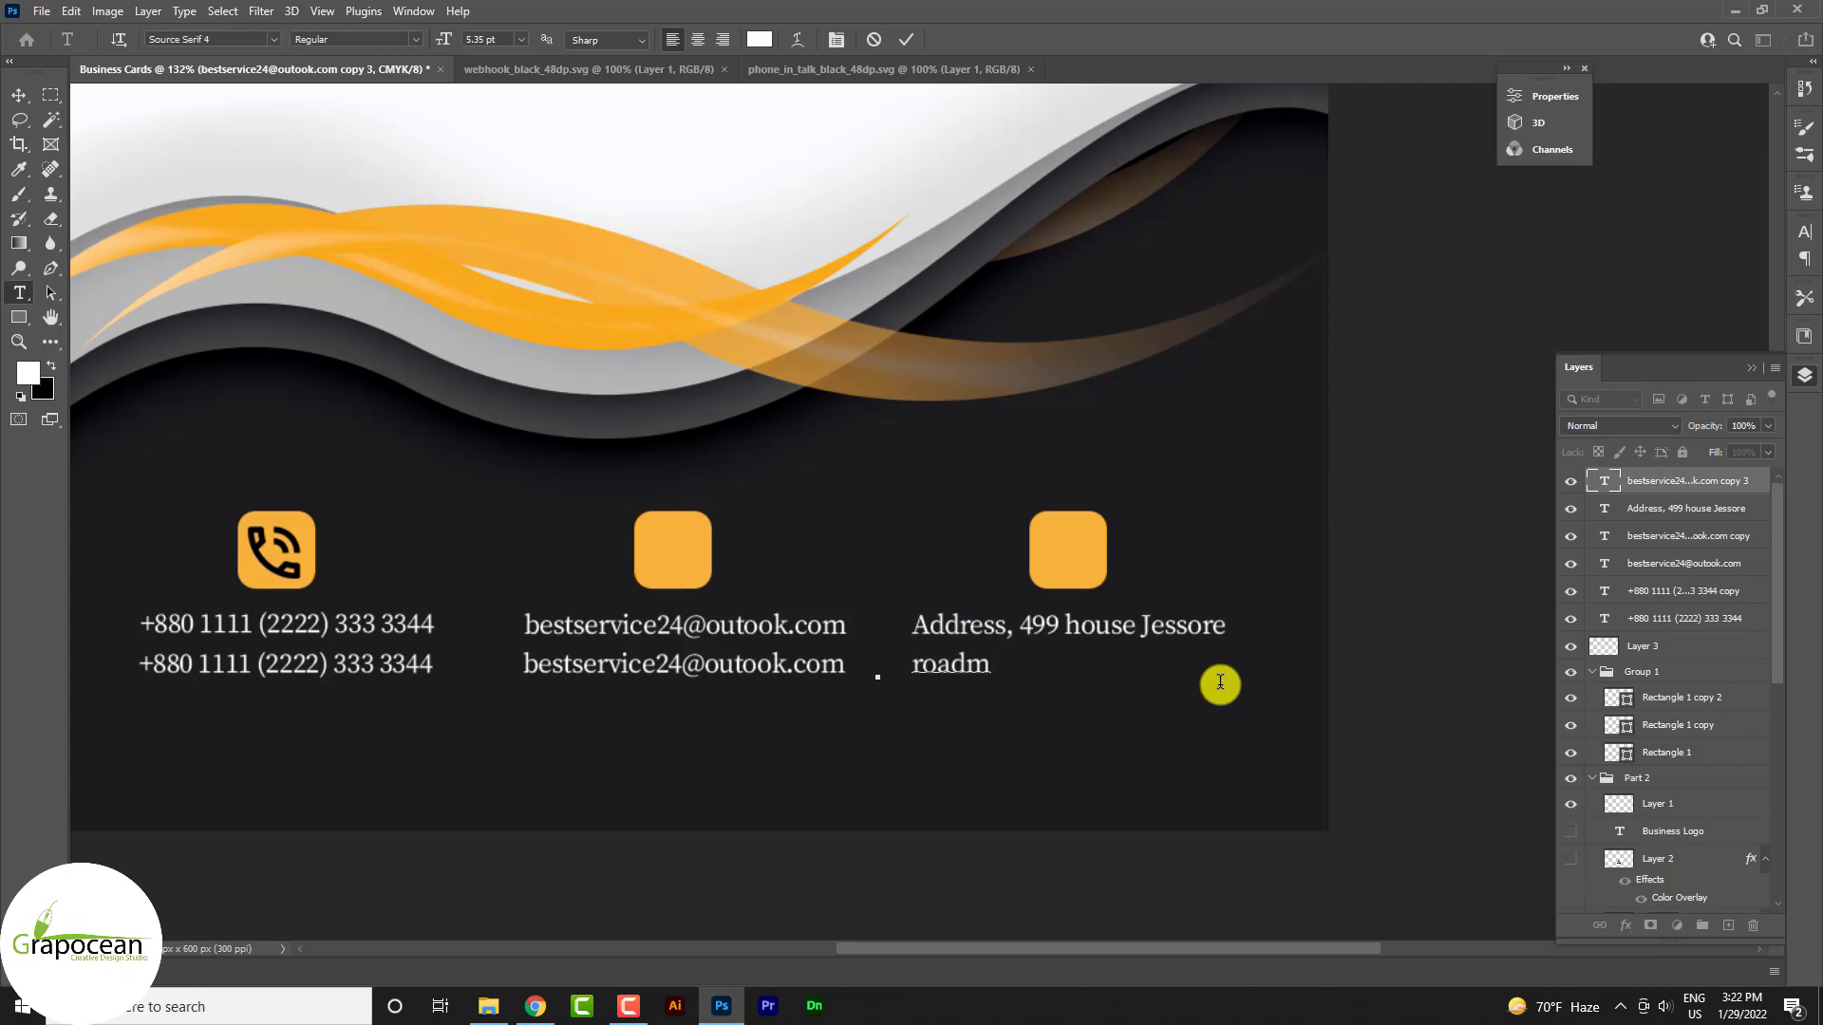
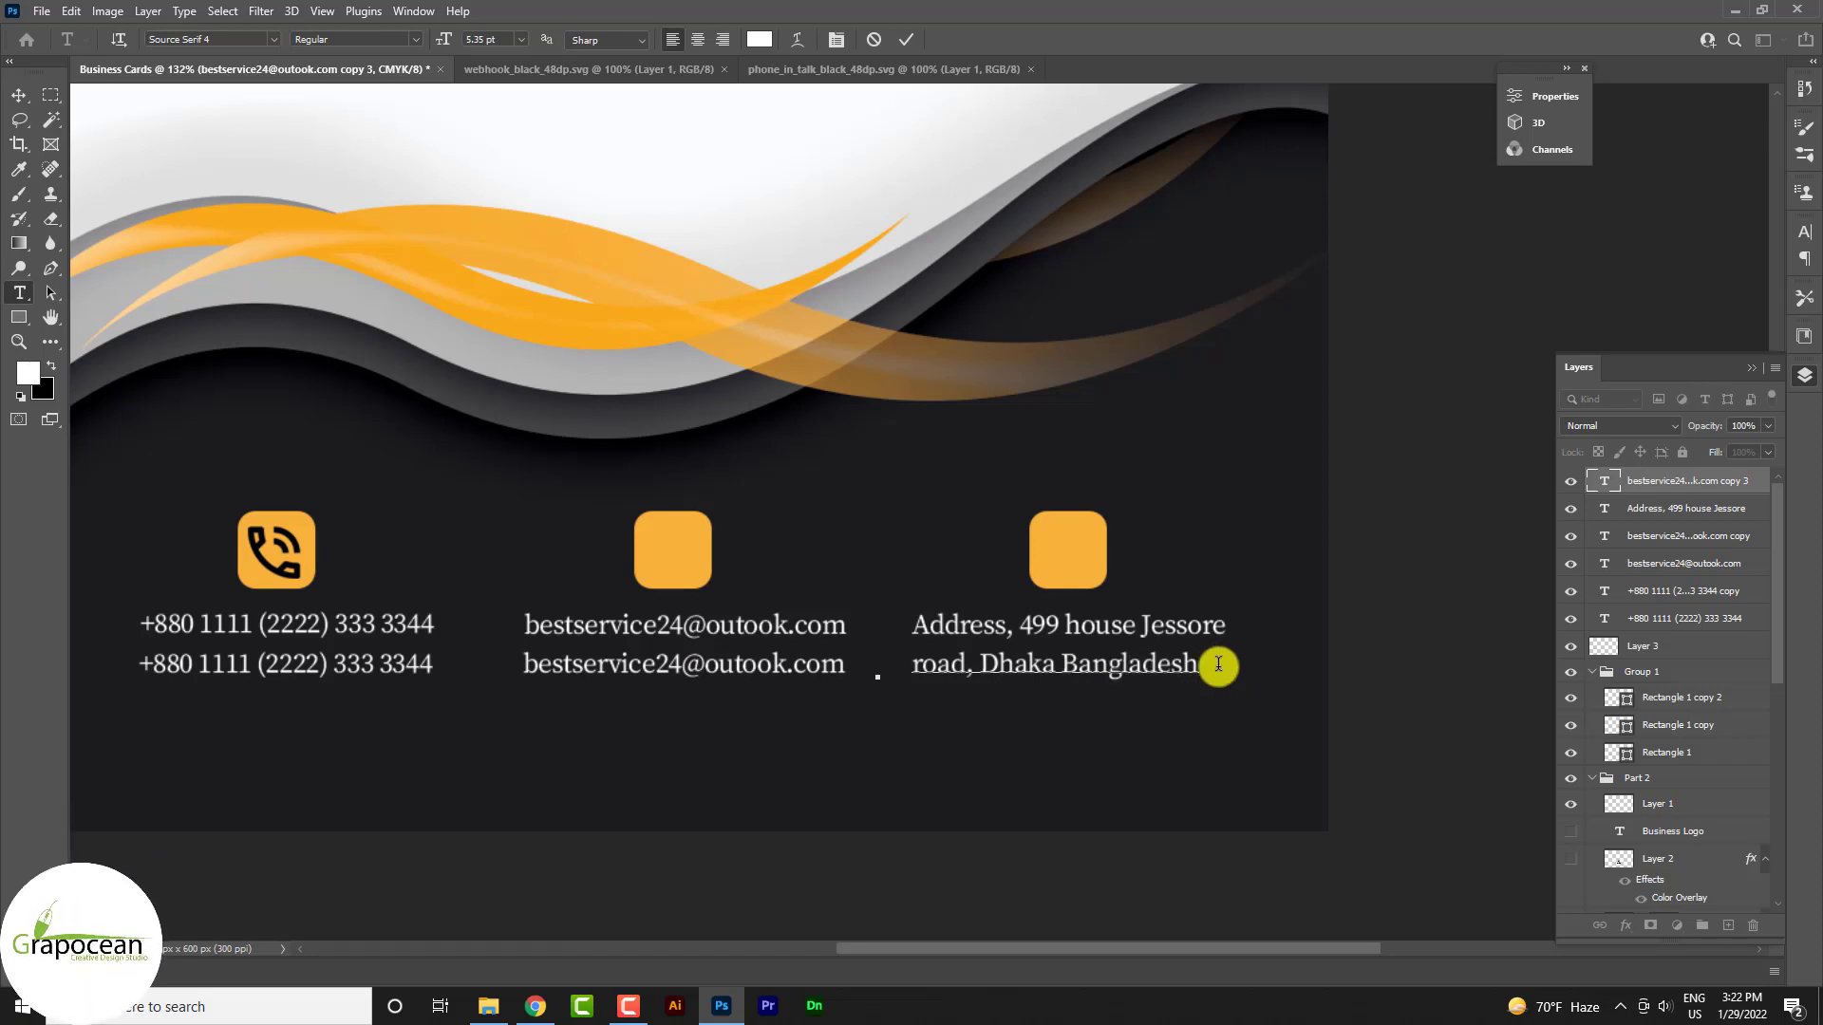
left_click(18, 95)
left_click(19, 293)
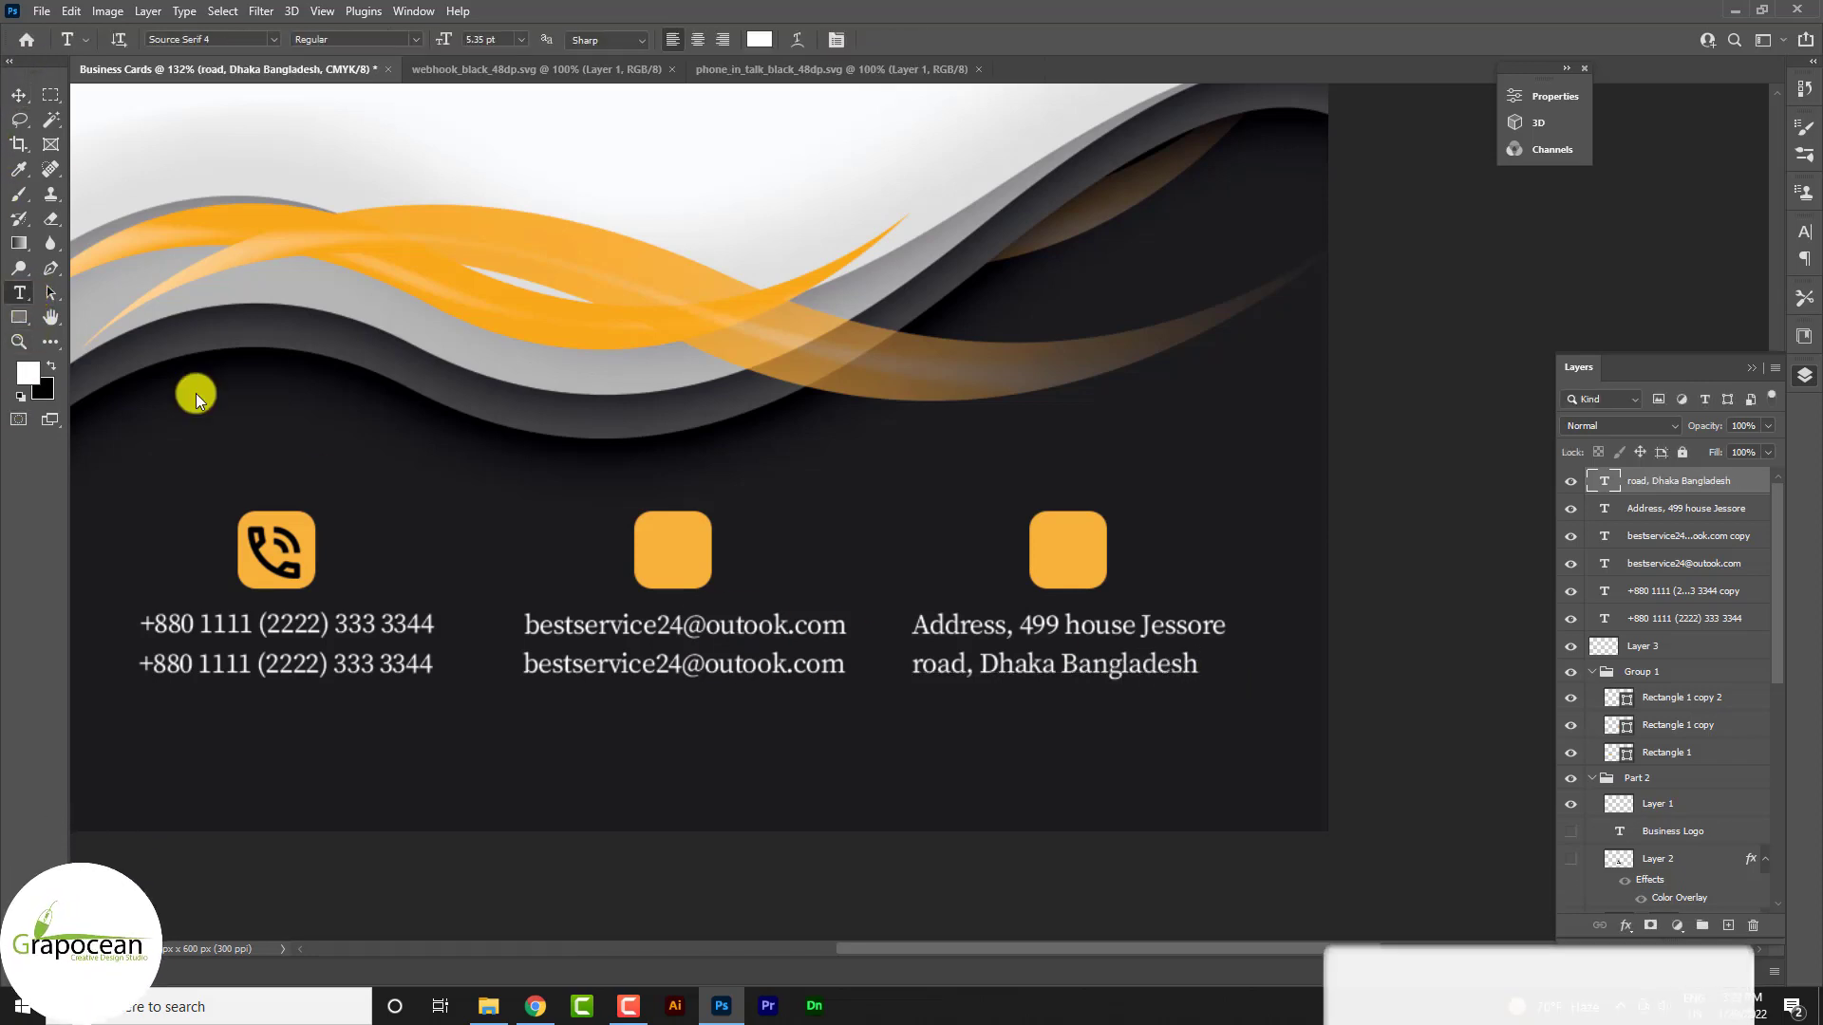
mouse_move(523, 664)
left_mouse_down()
mouse_move(842, 670)
mouse_move(525, 671)
left_mouse_up()
type("www.")
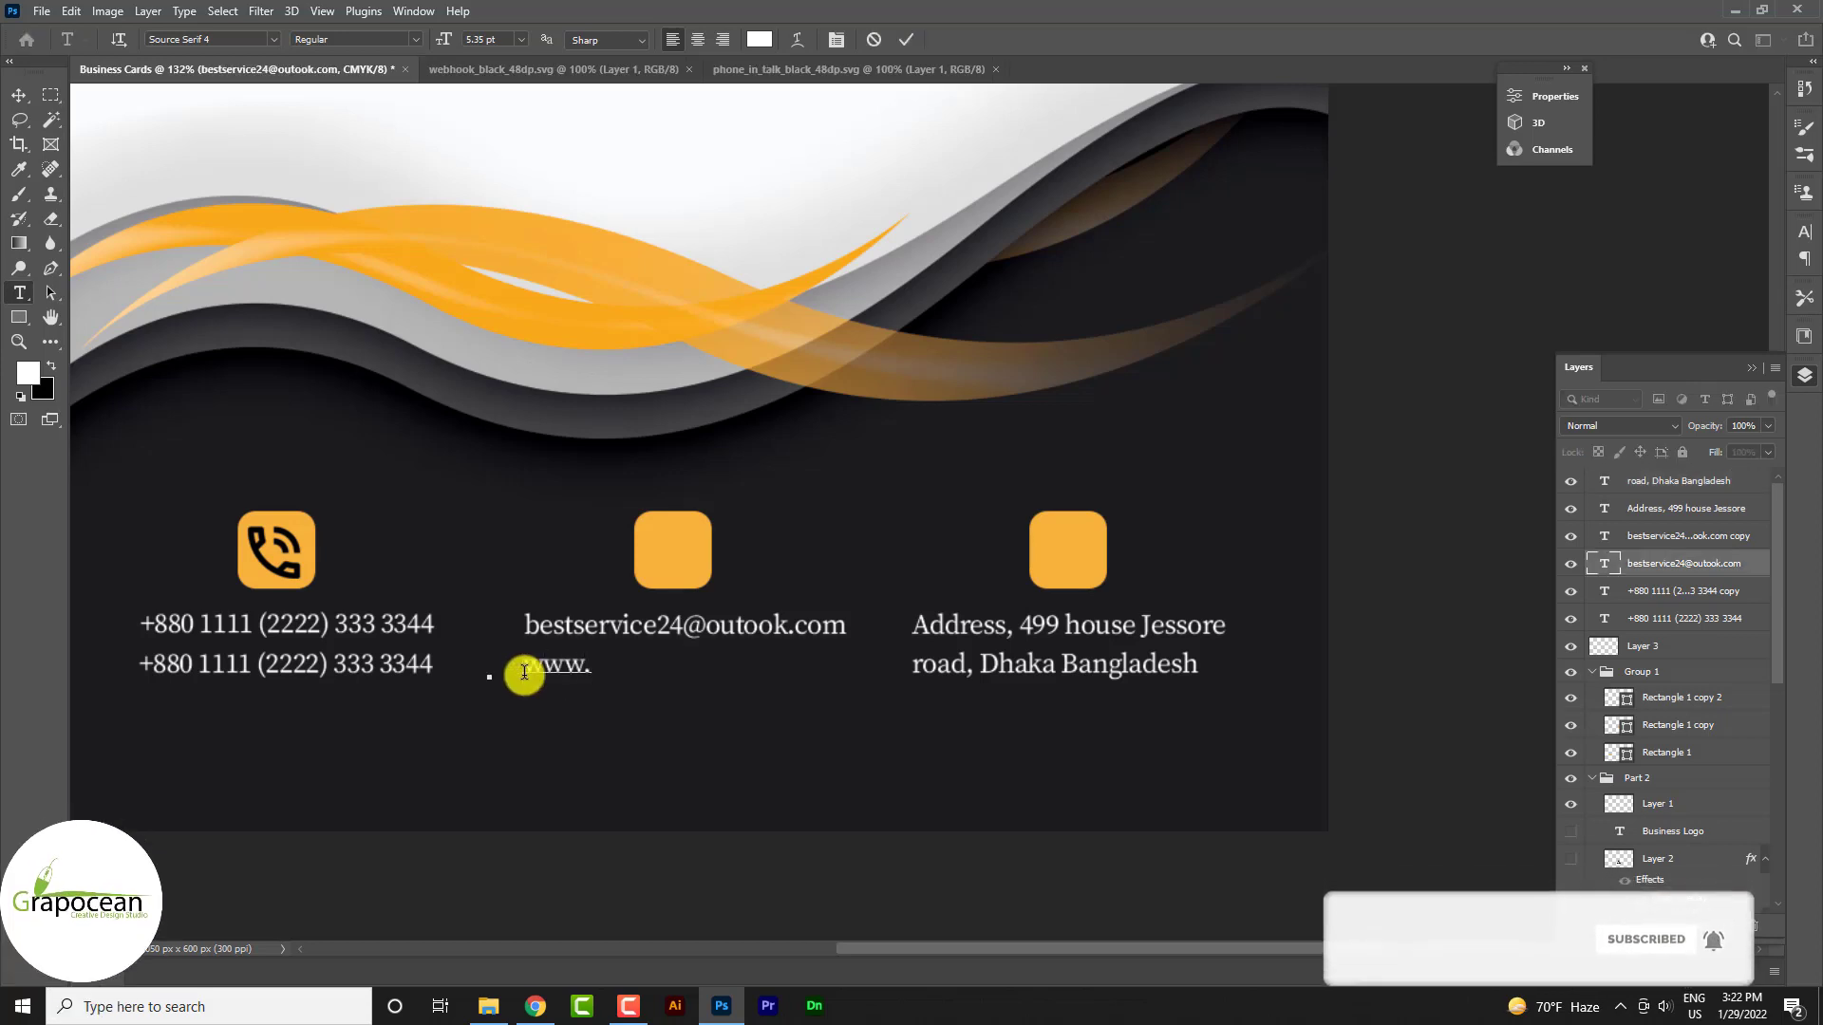
type("grapocean.")
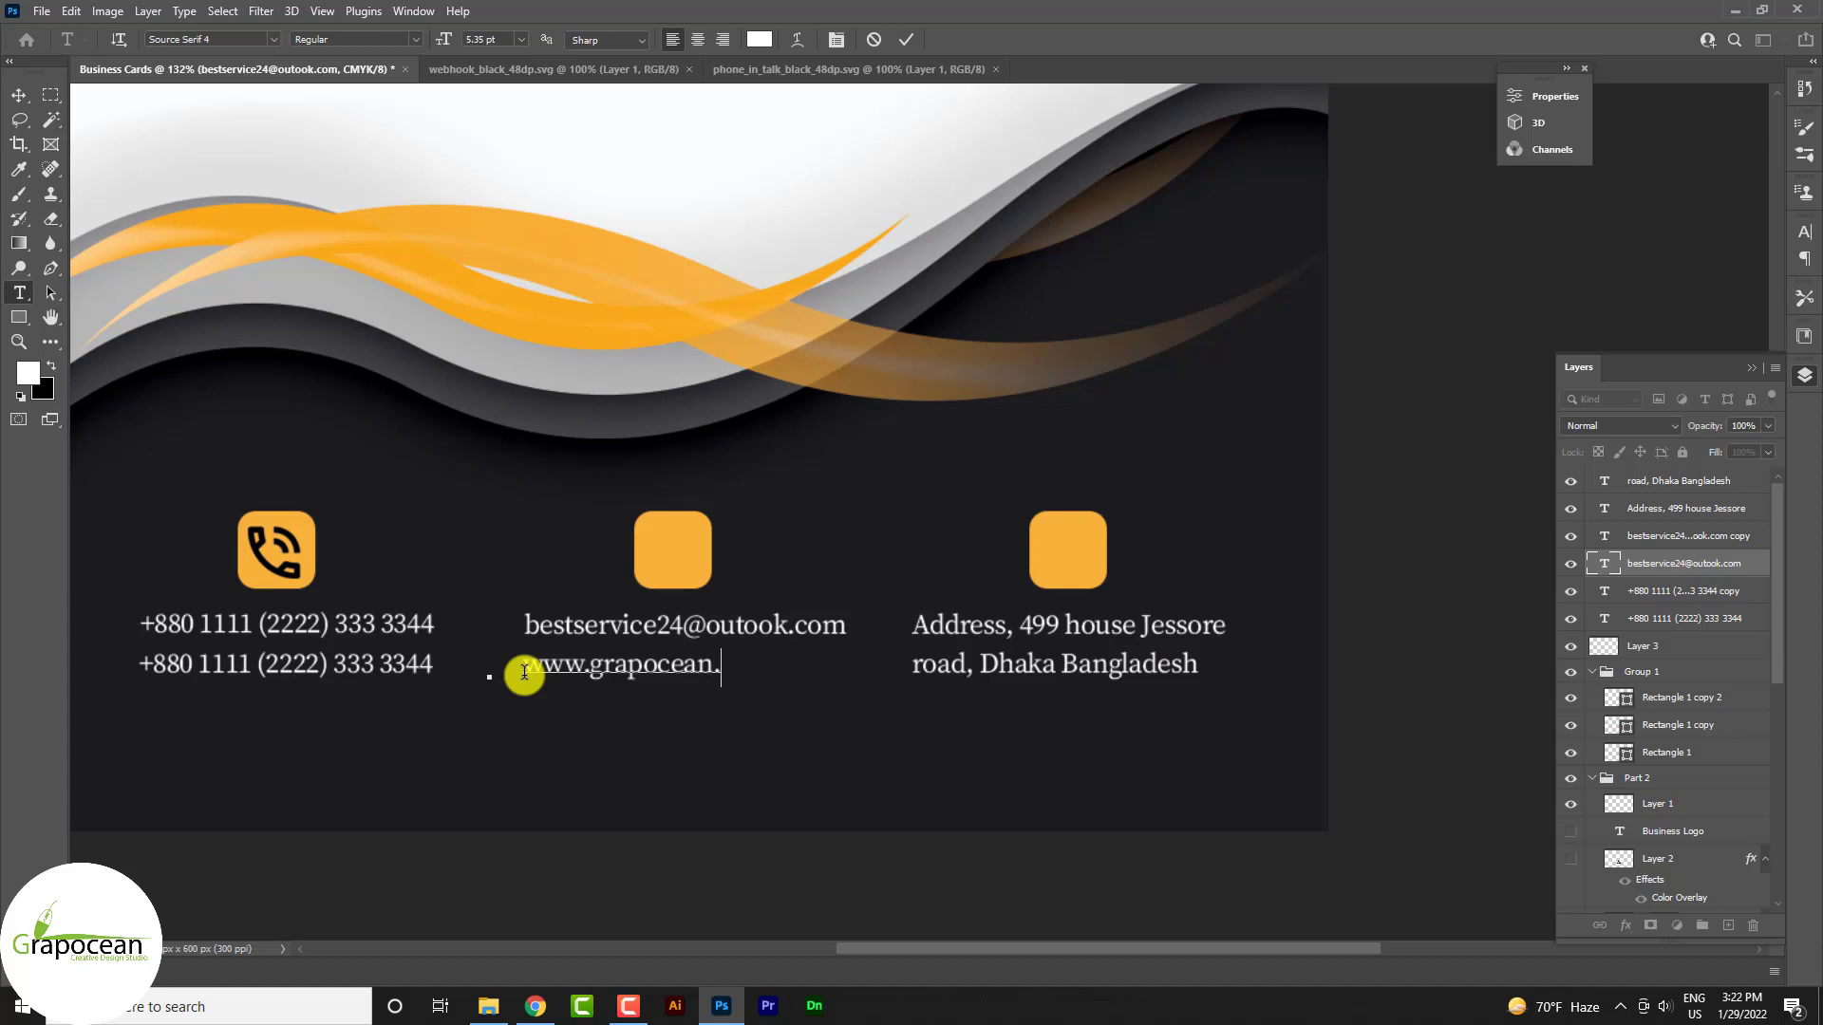
type("com")
left_click(19, 97)
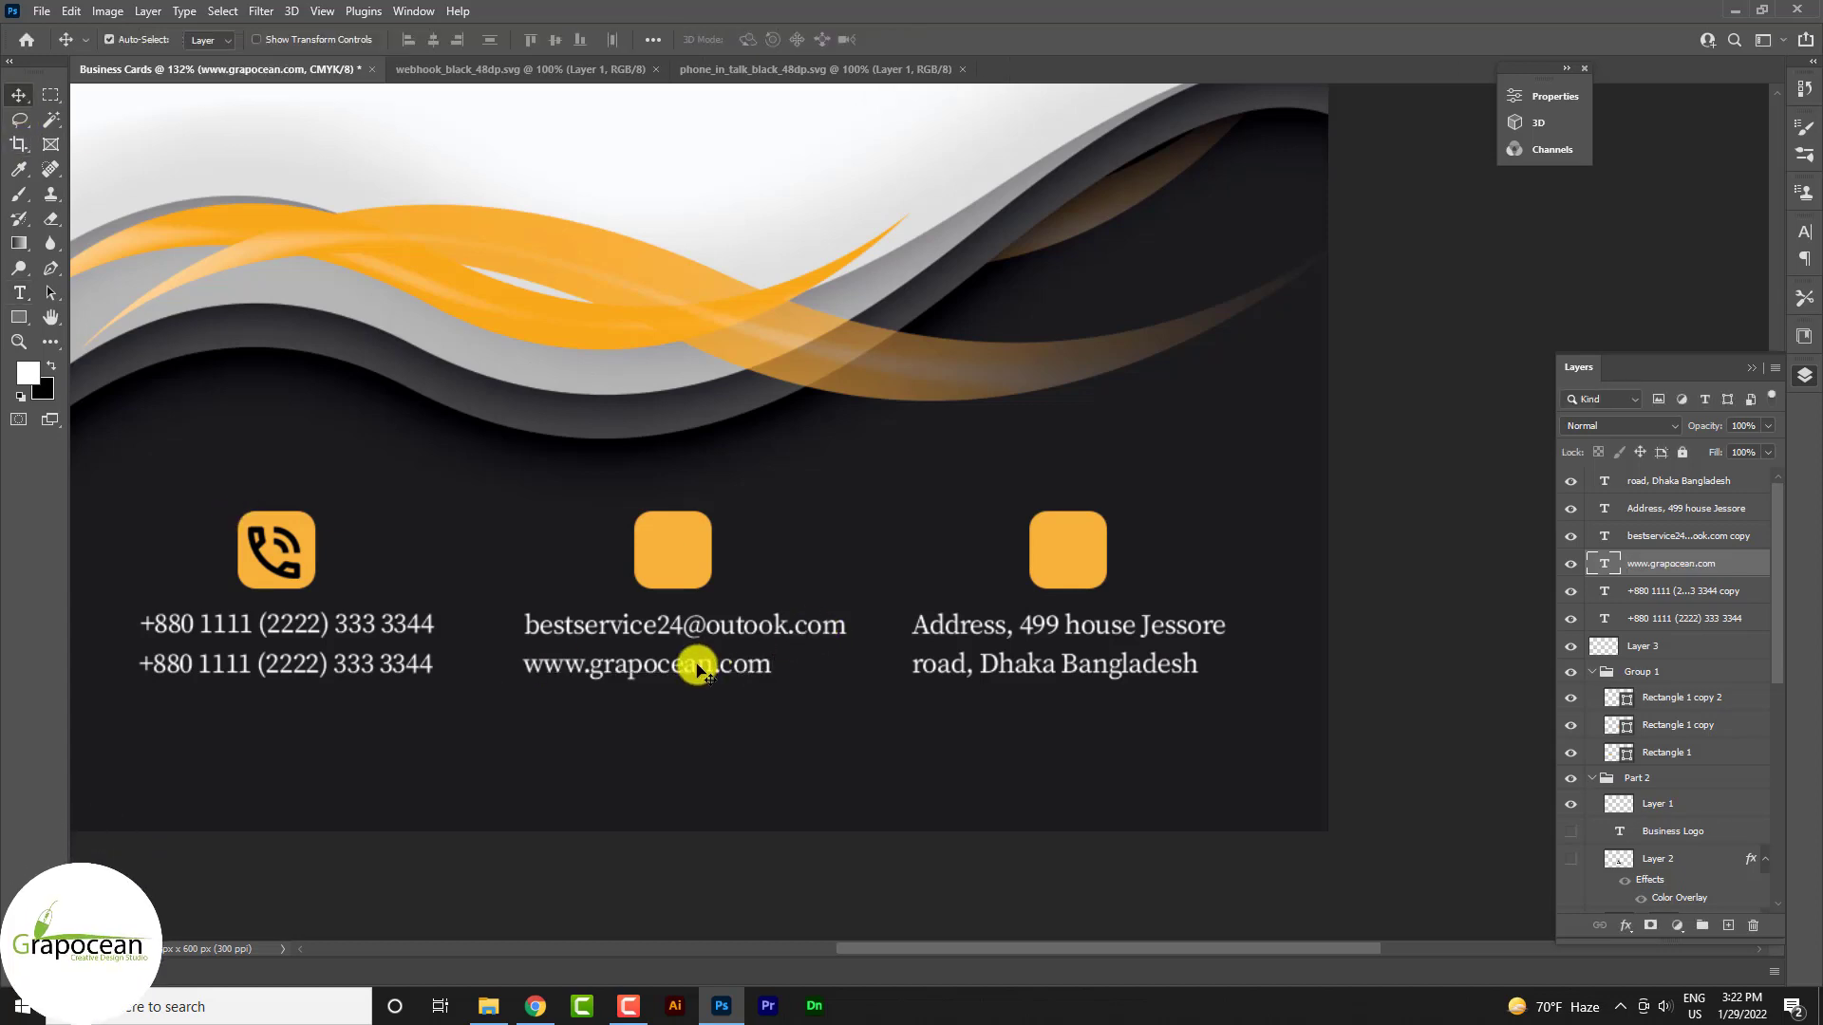
mouse_move(700, 664)
left_mouse_down()
mouse_move(734, 666)
mouse_move(716, 655)
left_mouse_up()
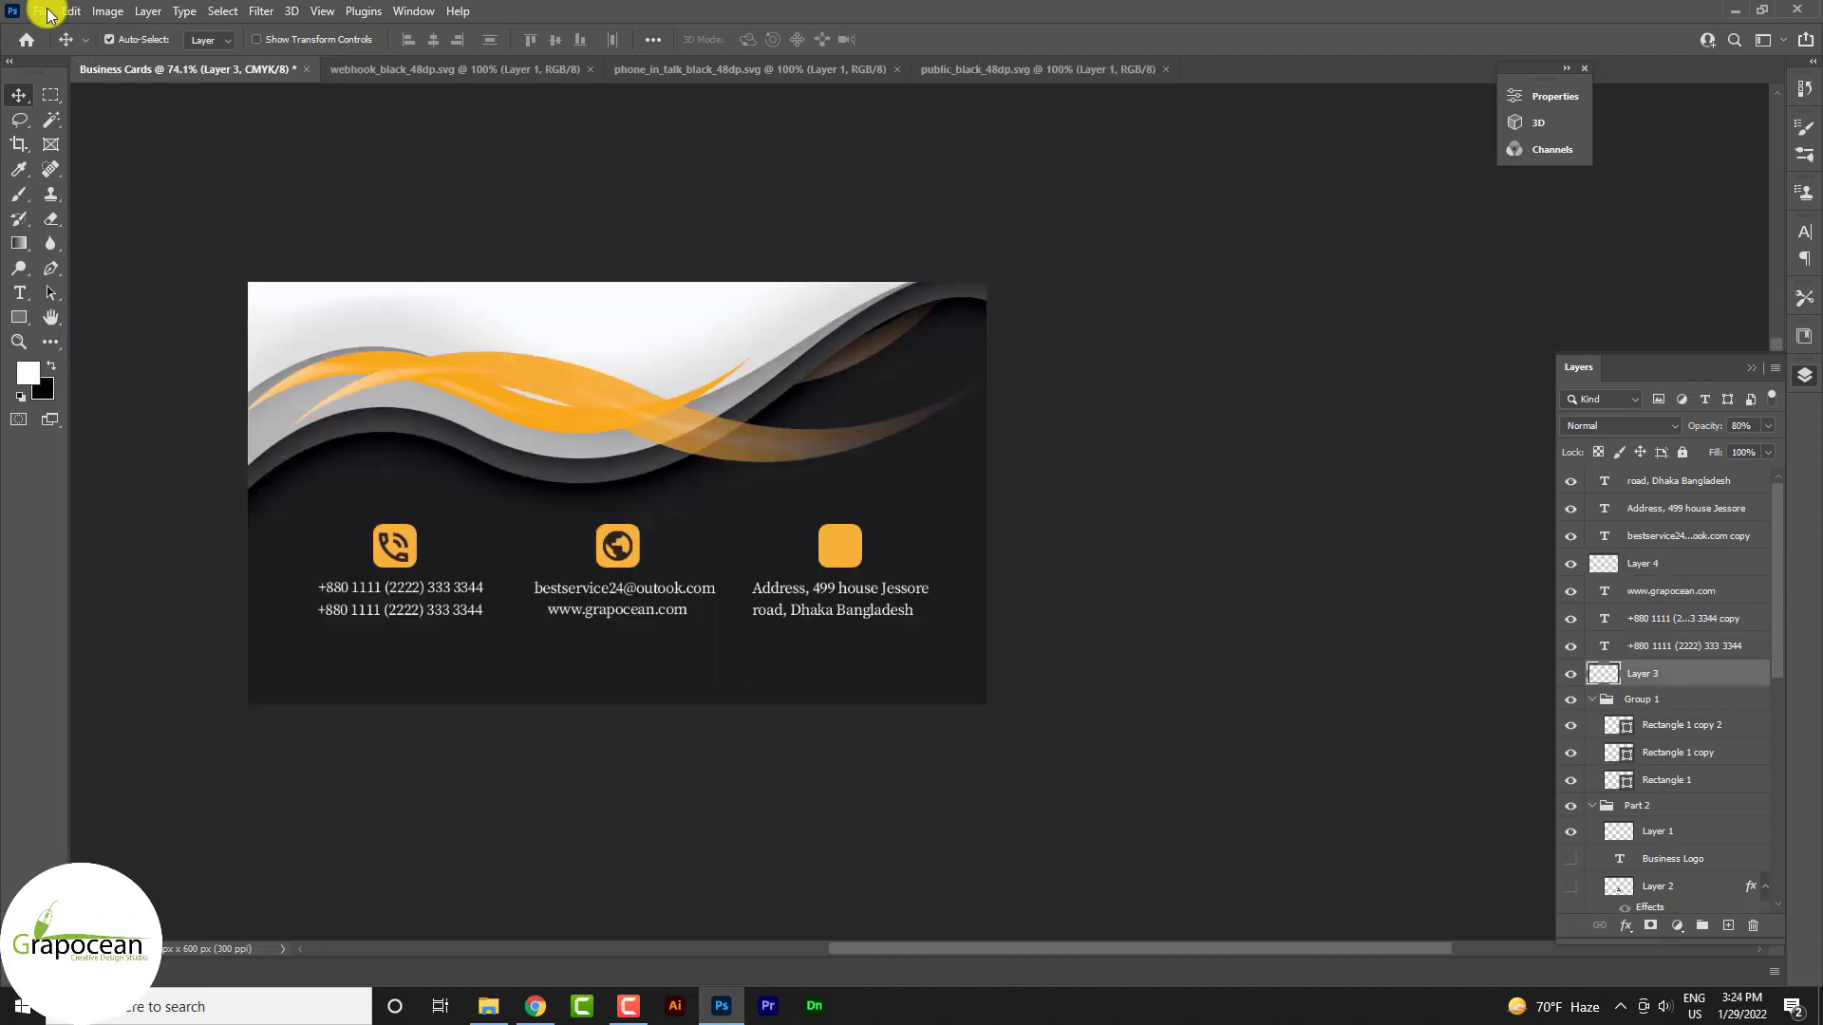
left_click(48, 17)
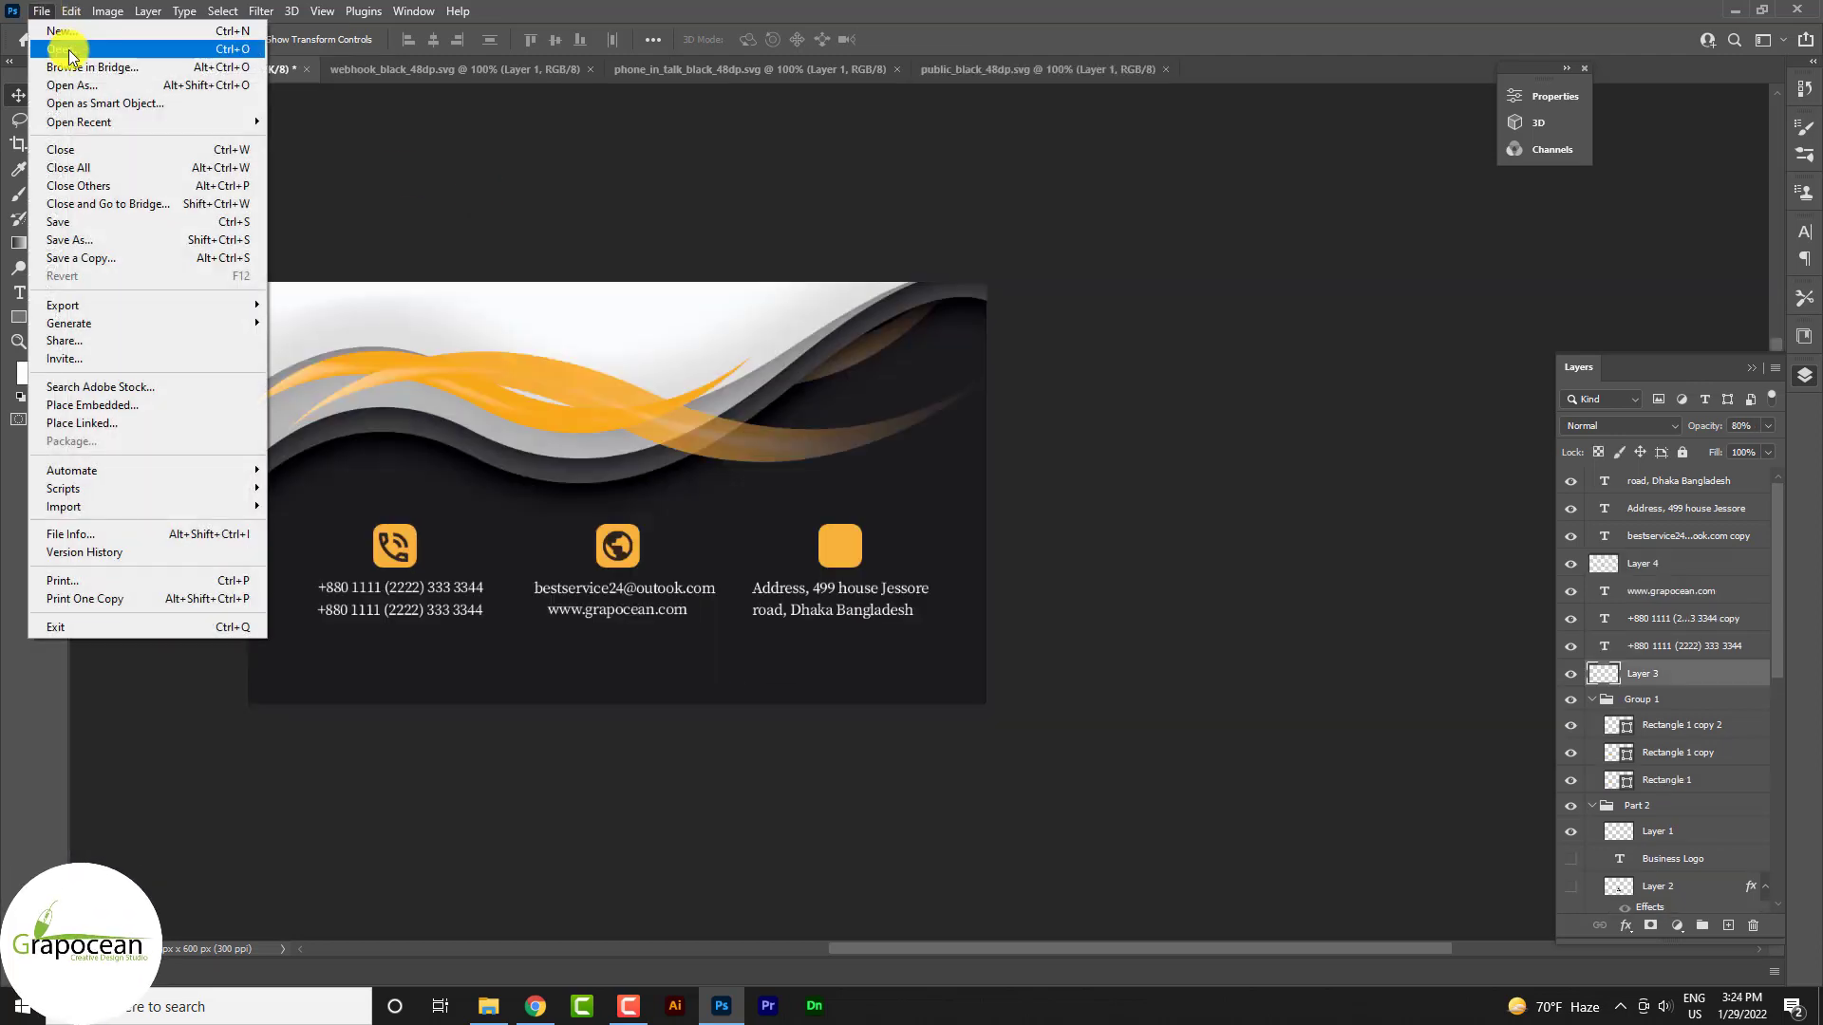
Open and rasterize search_black_48dp.svg, then bring it into the business card
left_click(66, 51)
left_click(822, 457)
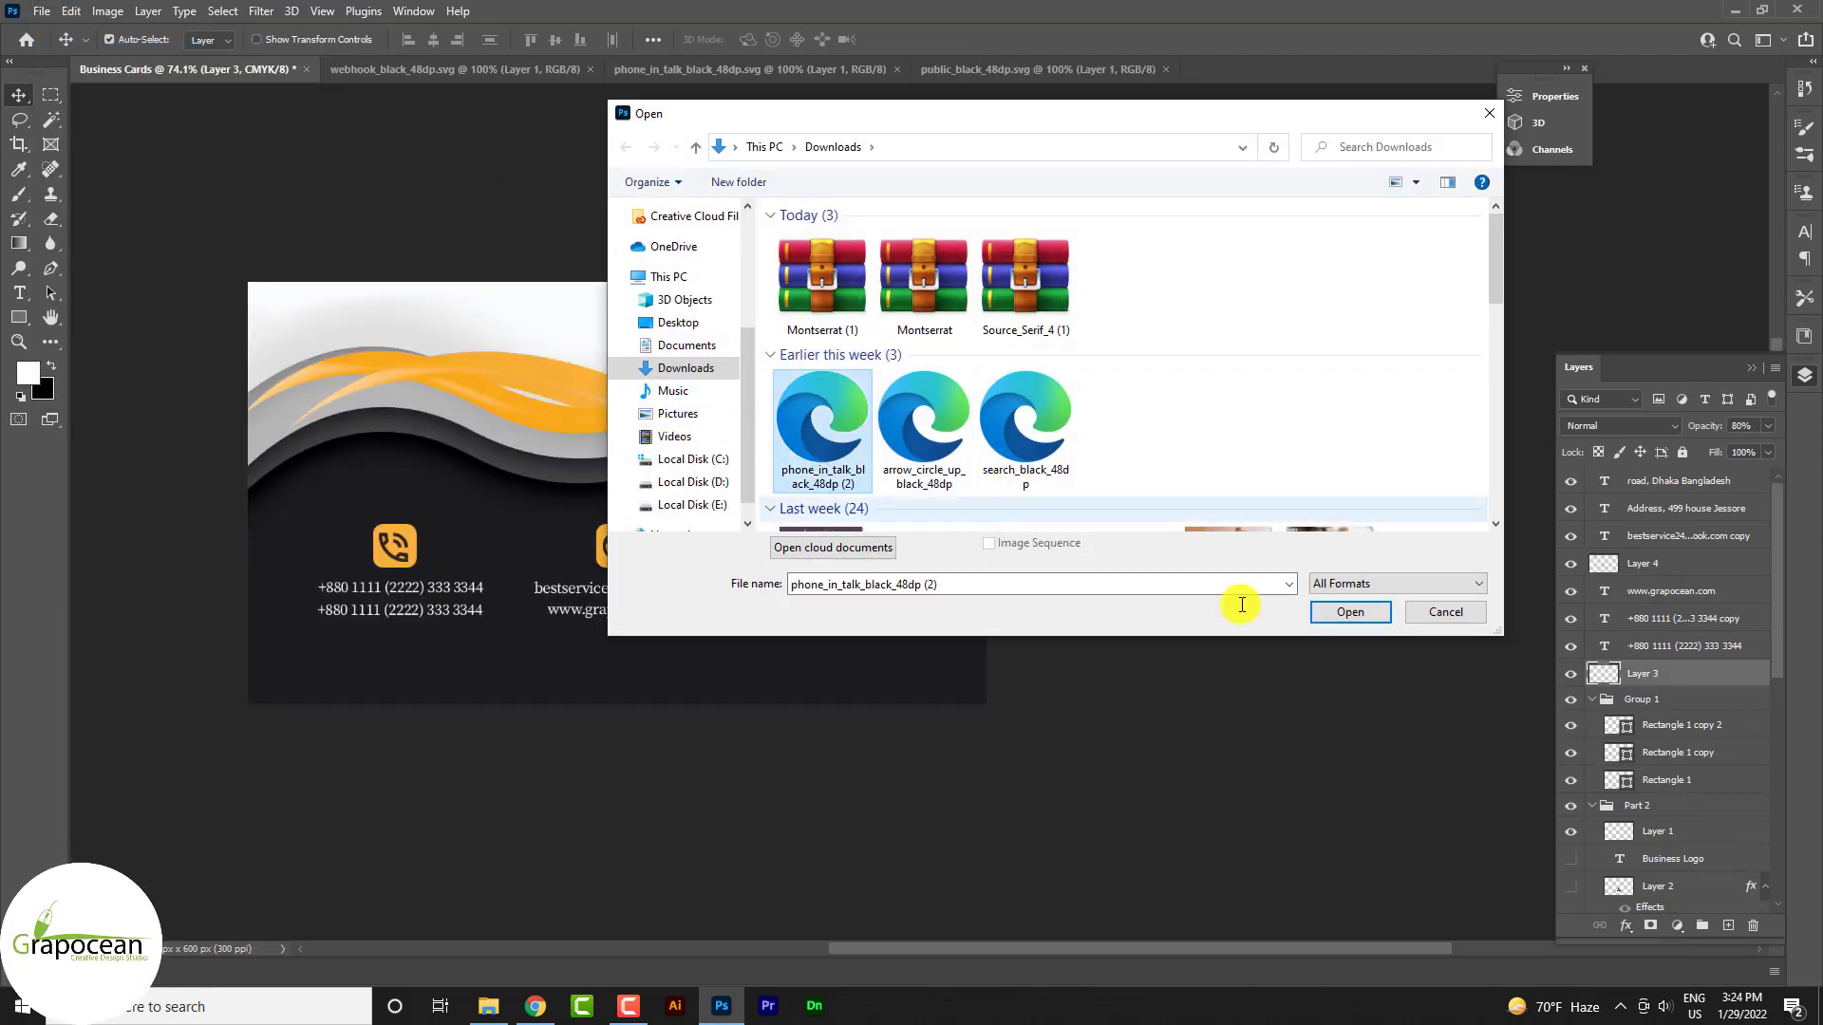
left_click(1029, 459)
left_click(1316, 613)
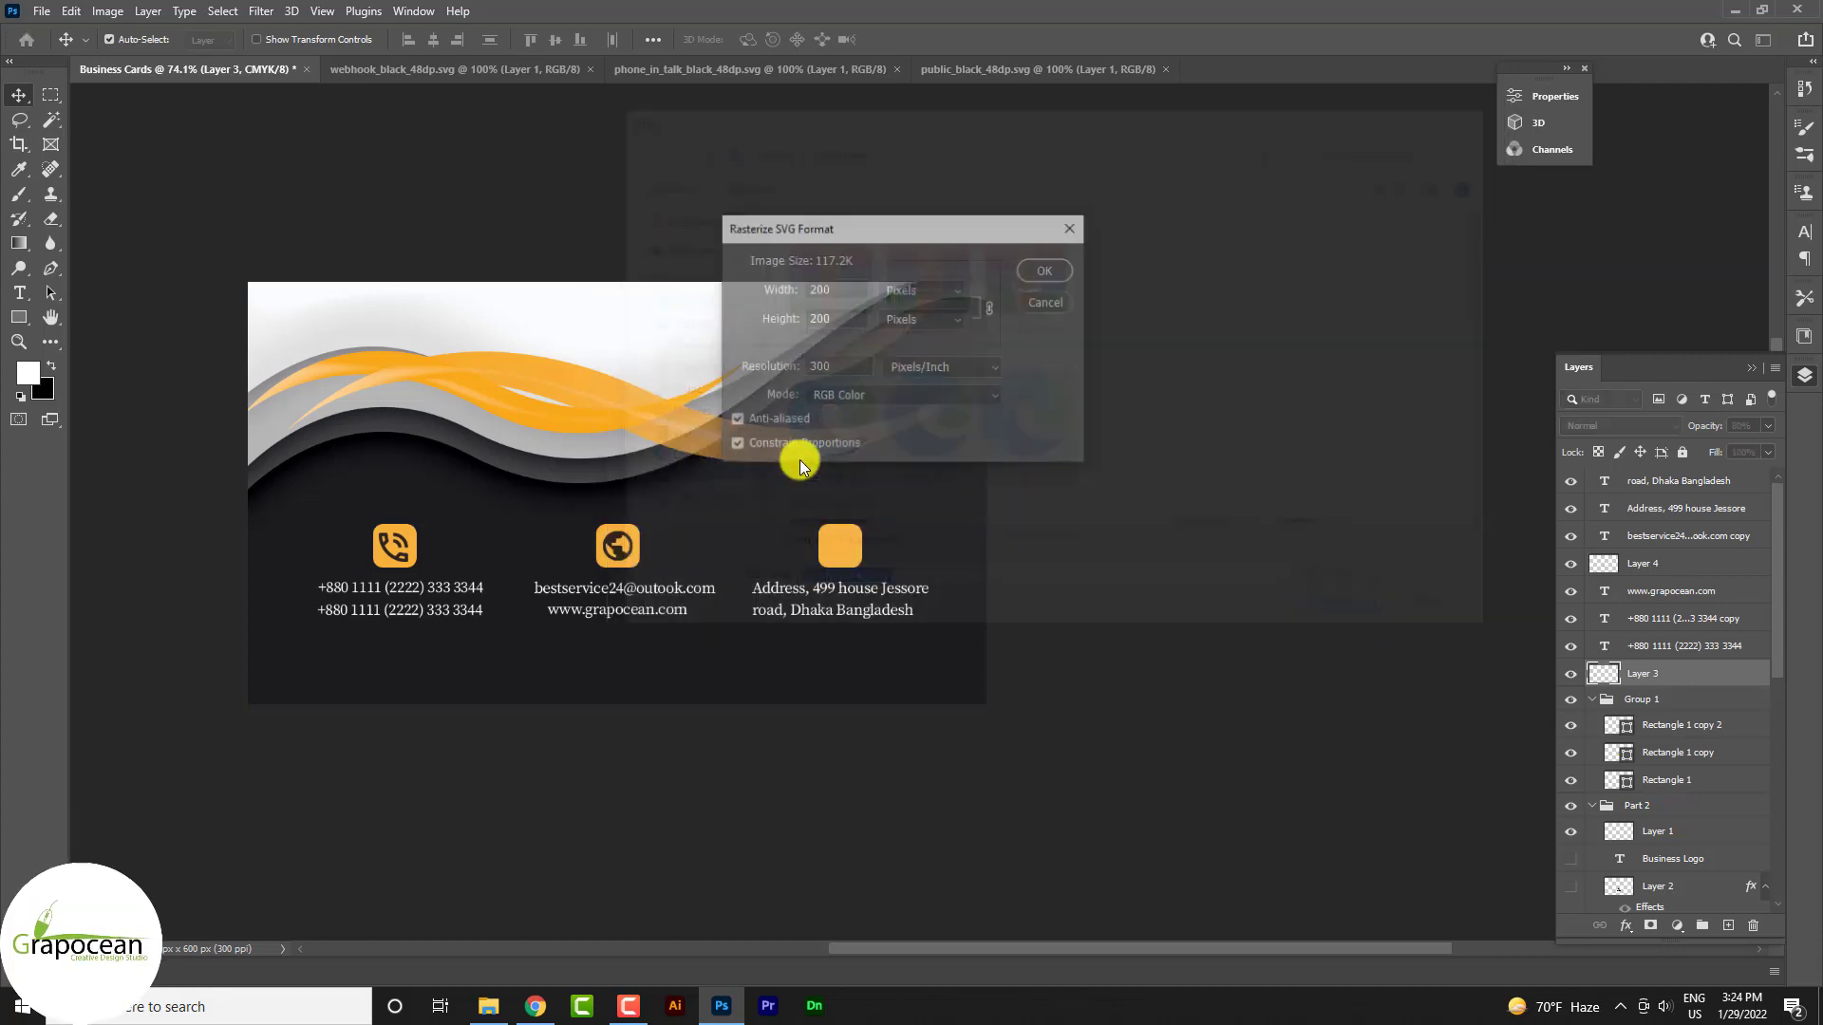
key("Return")
left_click_drag(949, 475, 643, 500)
Scale the search icon to fit over the third orange square
mouse_move(835, 563)
left_mouse_down()
mouse_move(883, 582)
mouse_move(848, 589)
left_mouse_up()
key("ctrl+t")
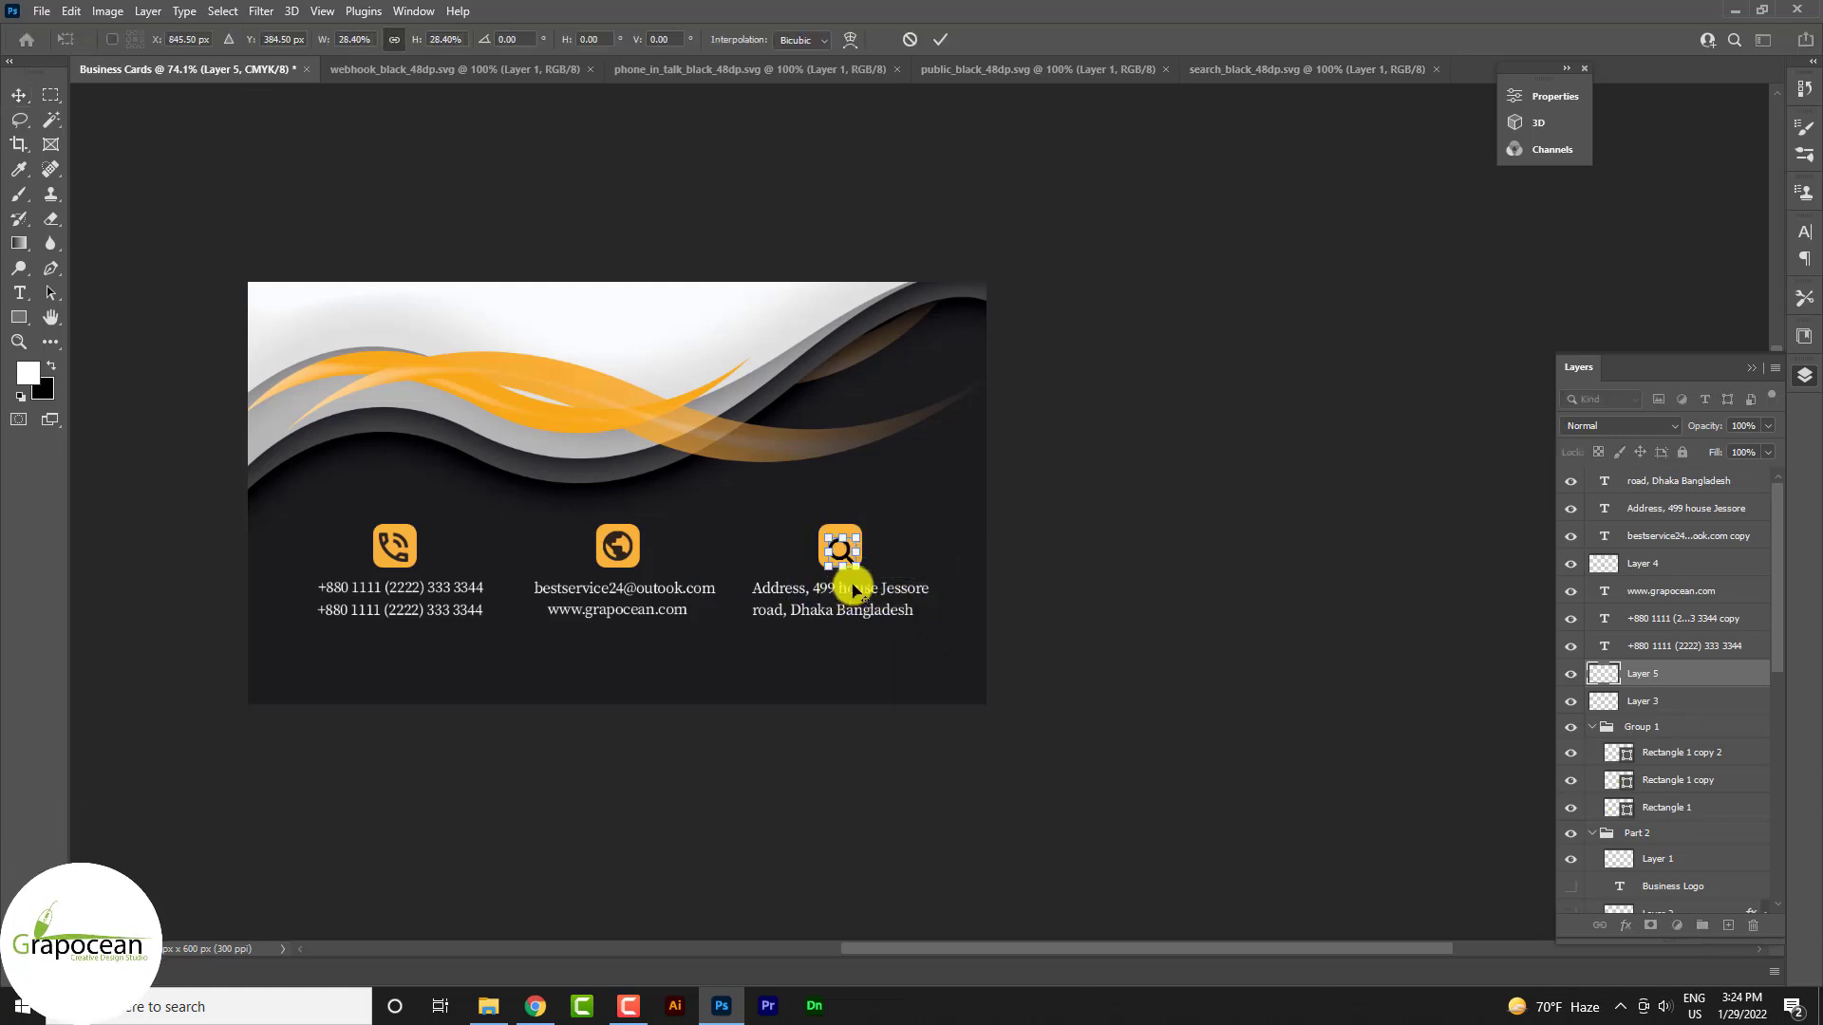
scroll(852, 591, "up", 5)
left_click(939, 40)
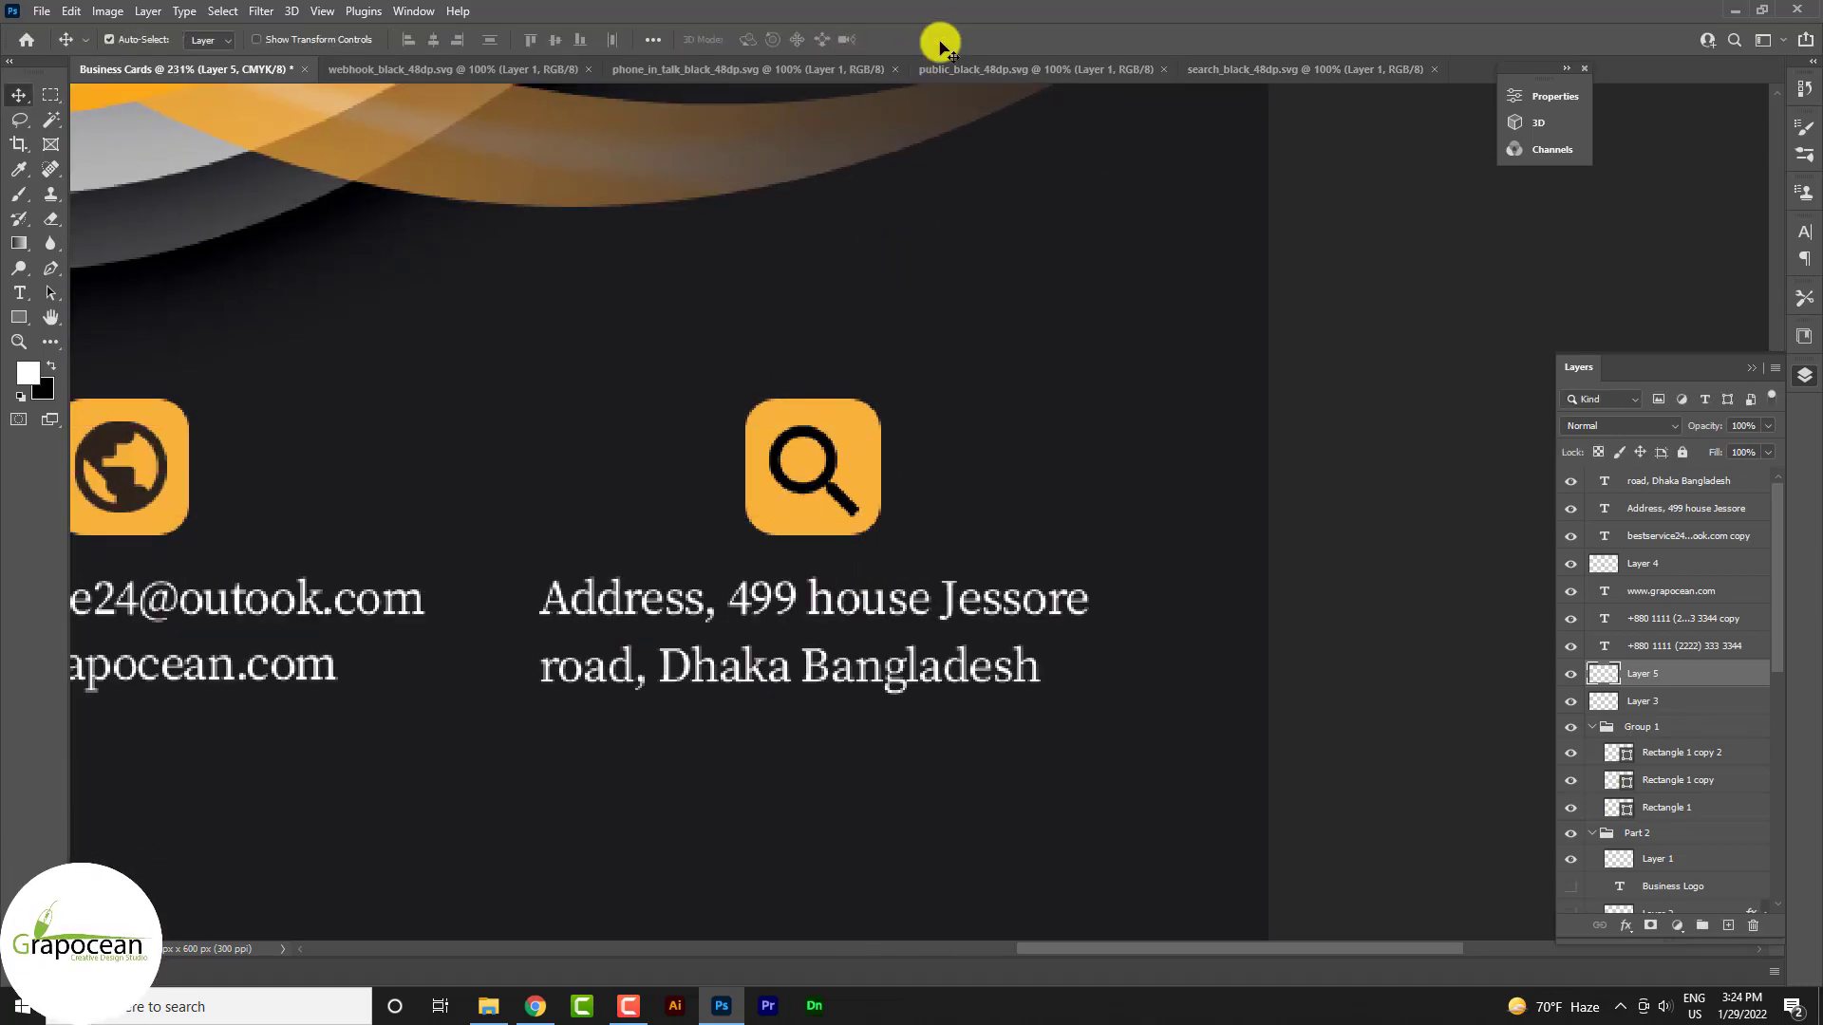
scroll(1105, 572, "down", 5)
scroll(1173, 633, "down", 2)
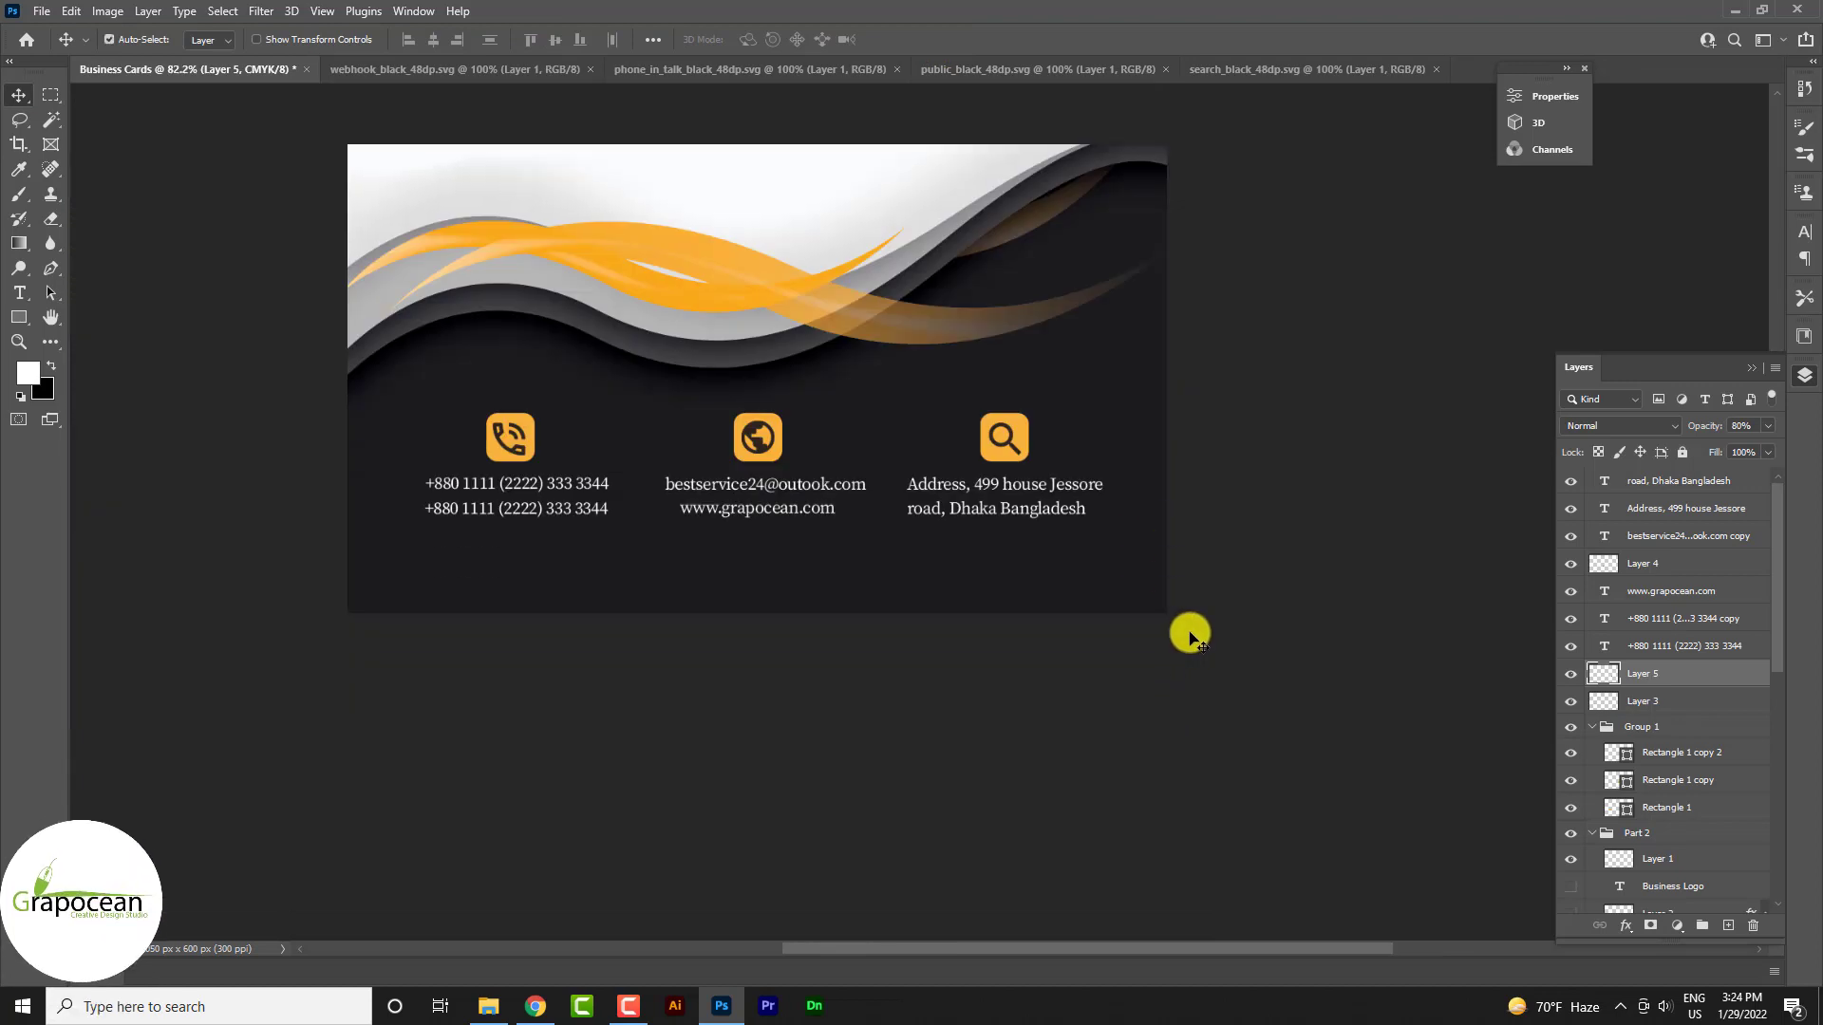
scroll(1195, 630, "down", 3)
scroll(798, 578, "up", 3)
scroll(760, 560, "up", 2)
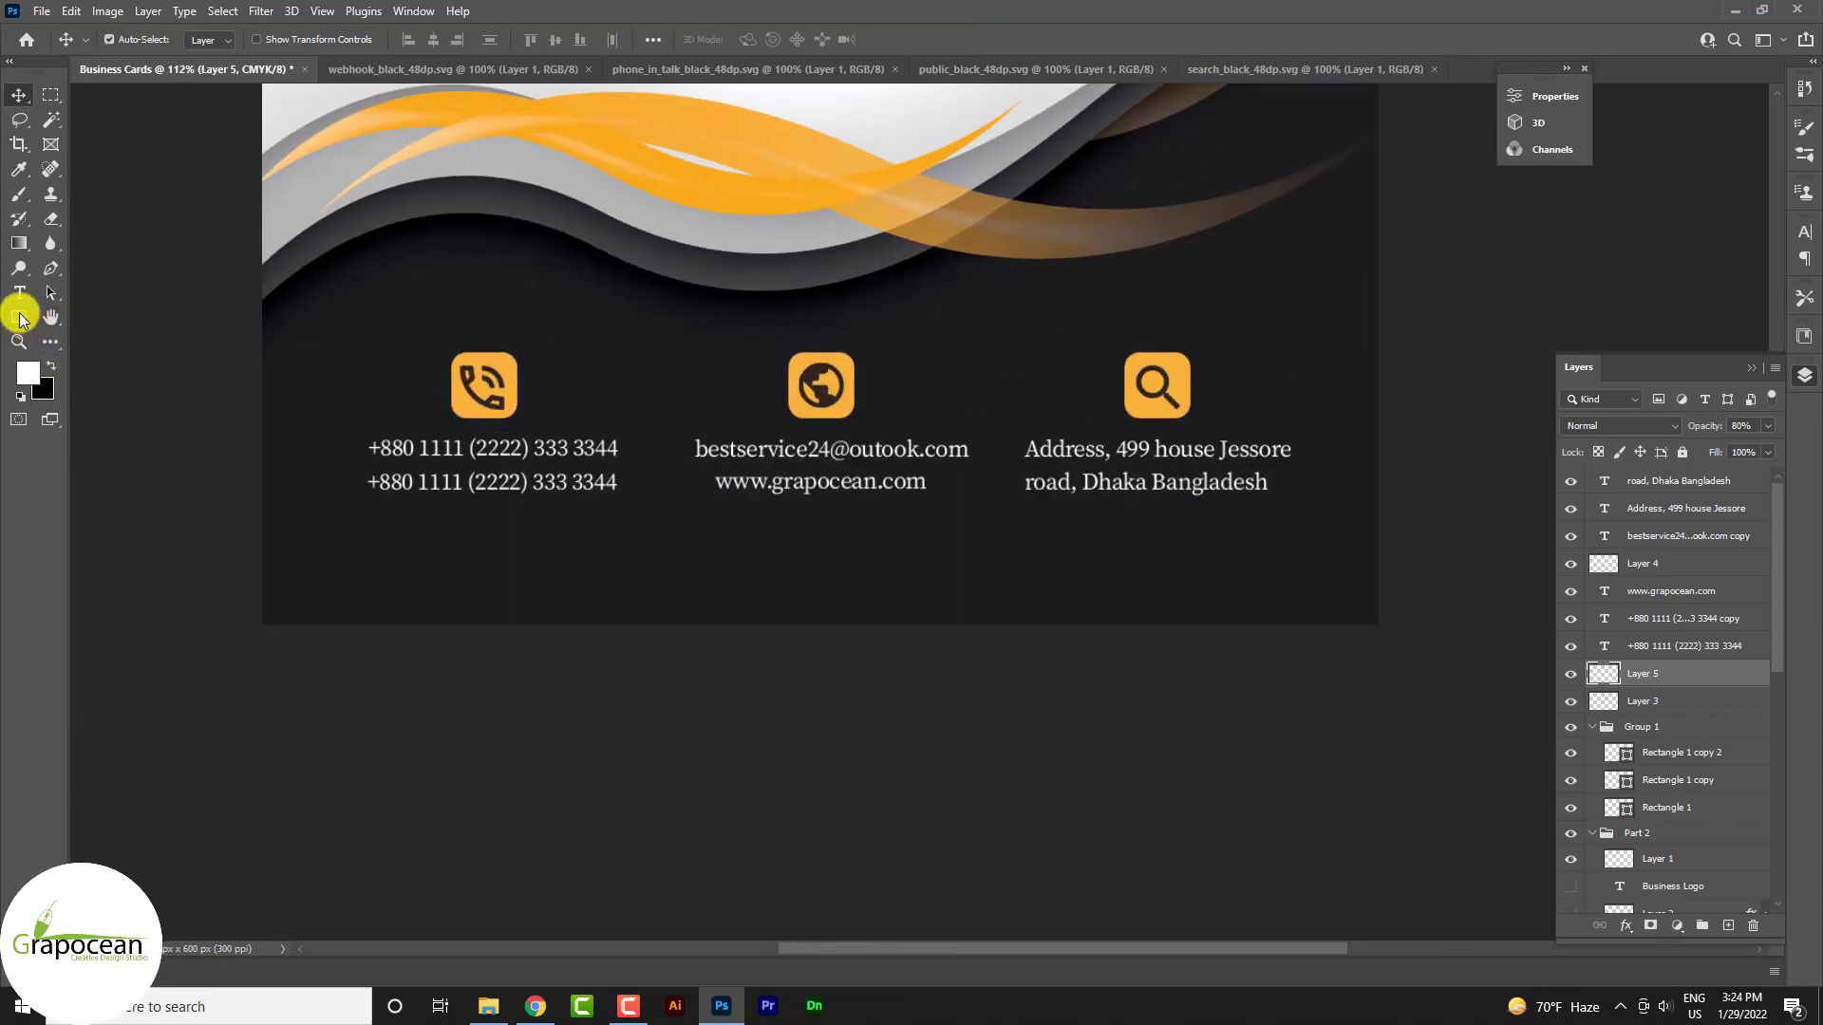
left_click(19, 315)
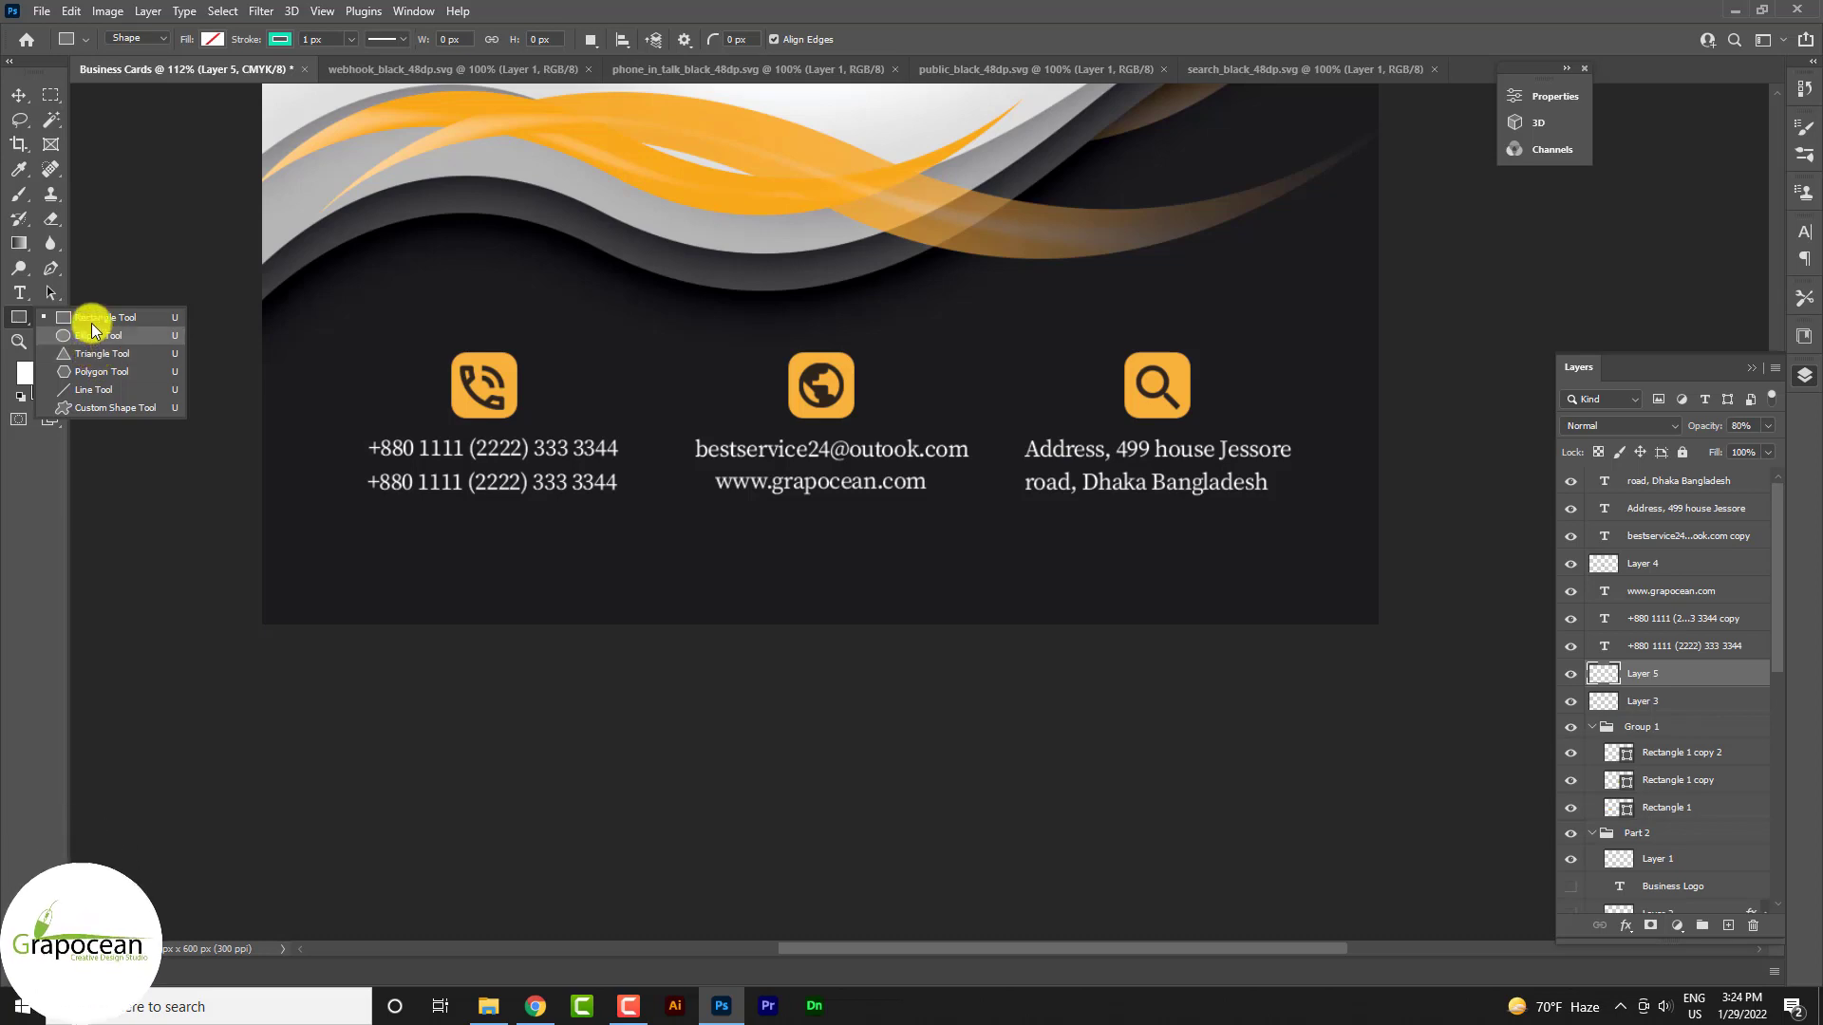
Draw a thin vertical orange bar with no outline beside the phone text
left_click(95, 318)
scroll(660, 415, "up", 2)
mouse_move(656, 486)
left_mouse_down()
mouse_move(655, 510)
mouse_move(656, 495)
left_mouse_up()
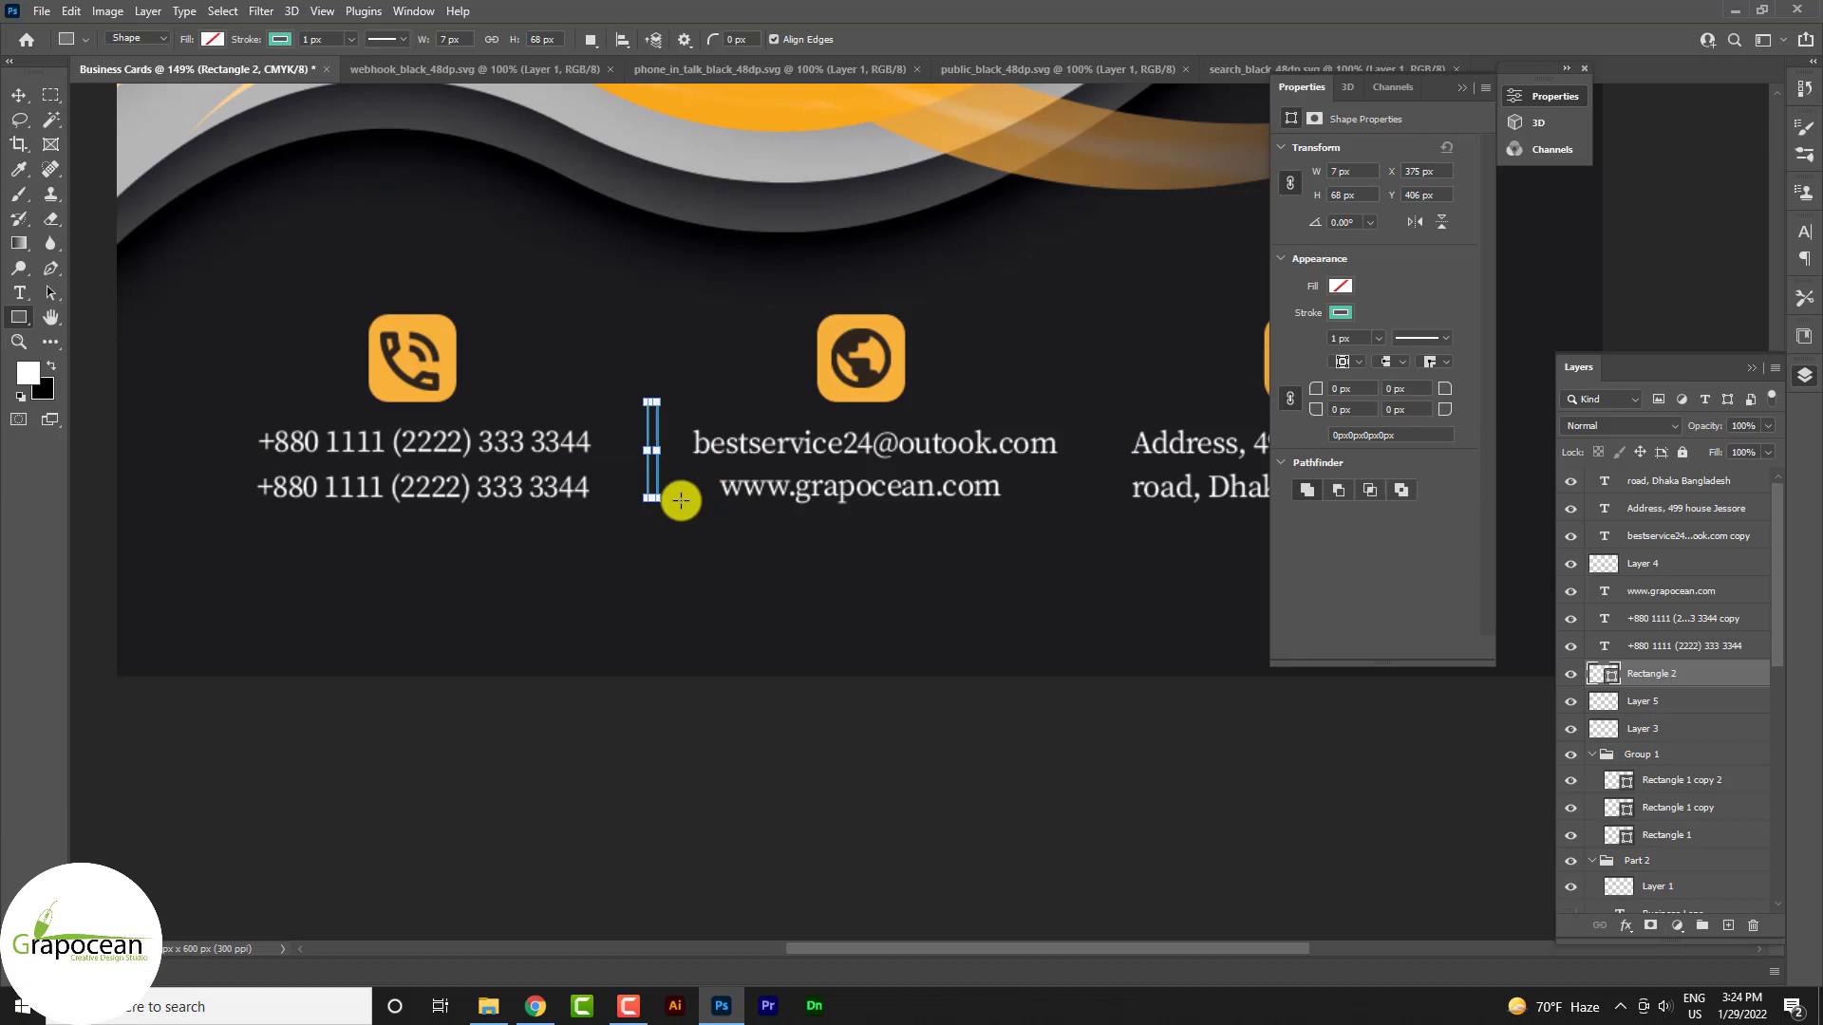
left_click(212, 39)
left_click(169, 78)
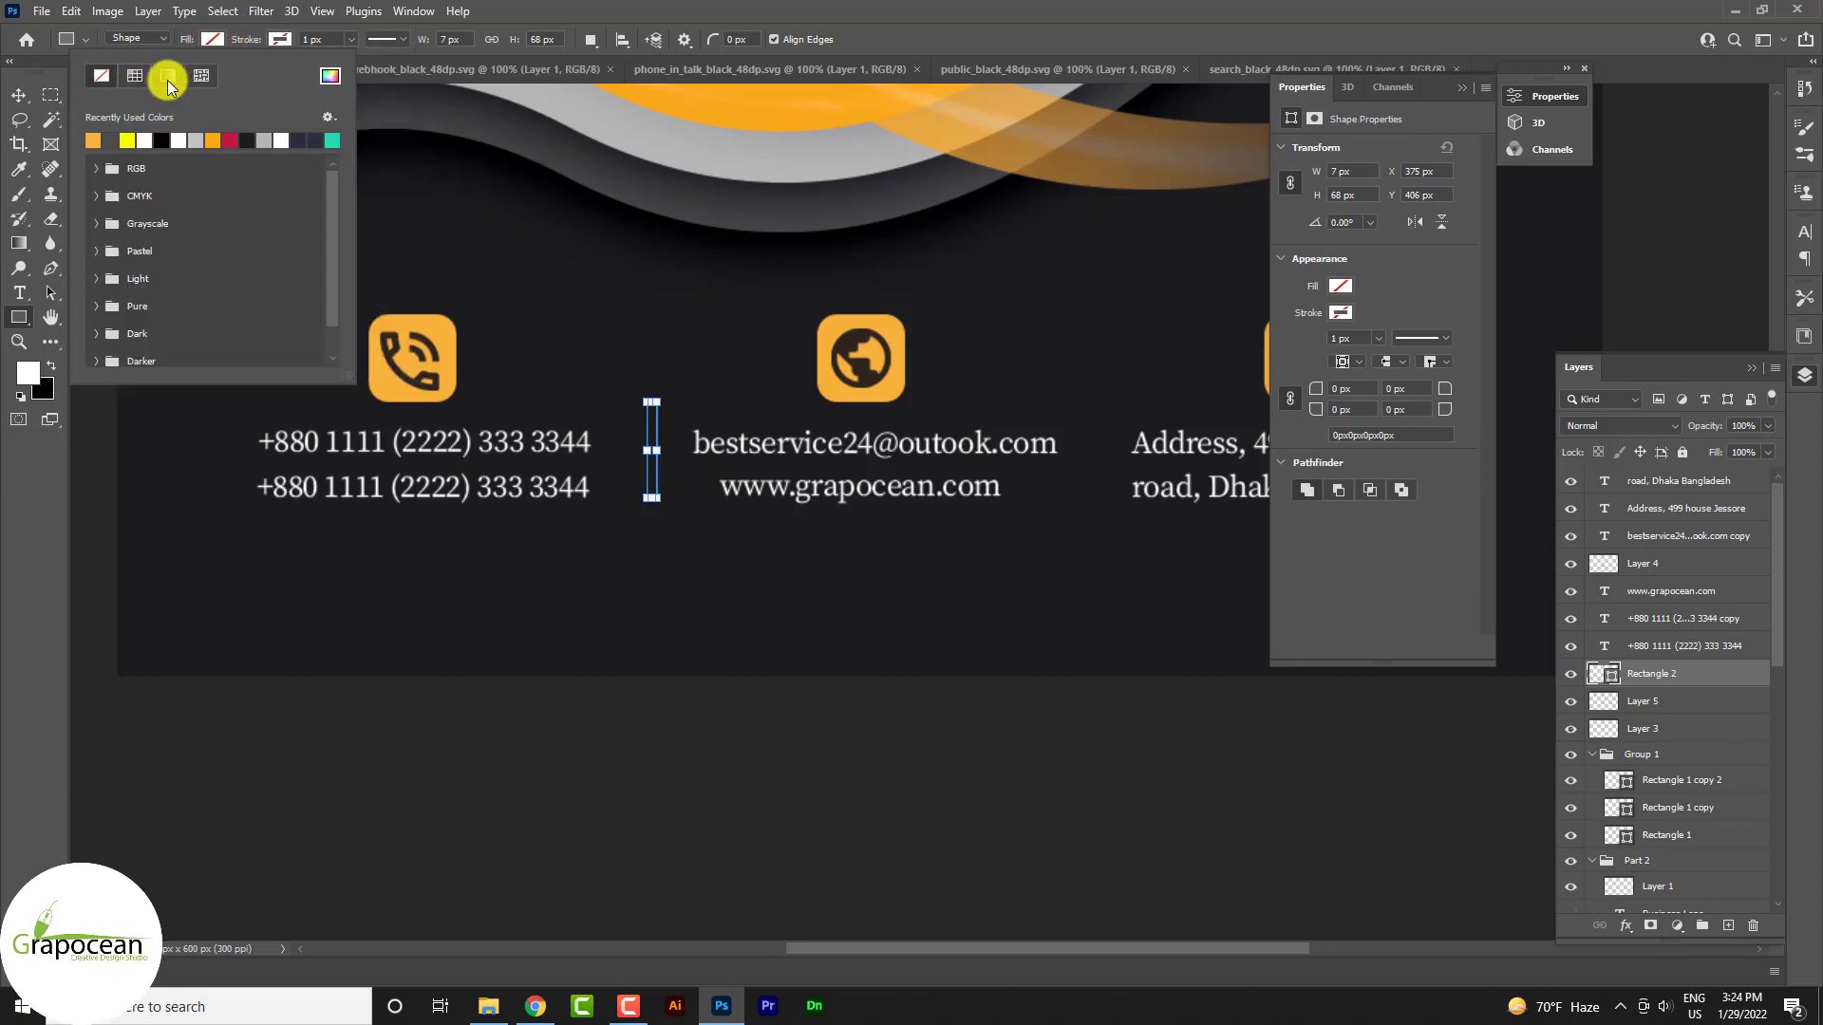
Centre the orange divider between the phone and email columns
left_click(18, 93)
scroll(668, 657, "down", 1)
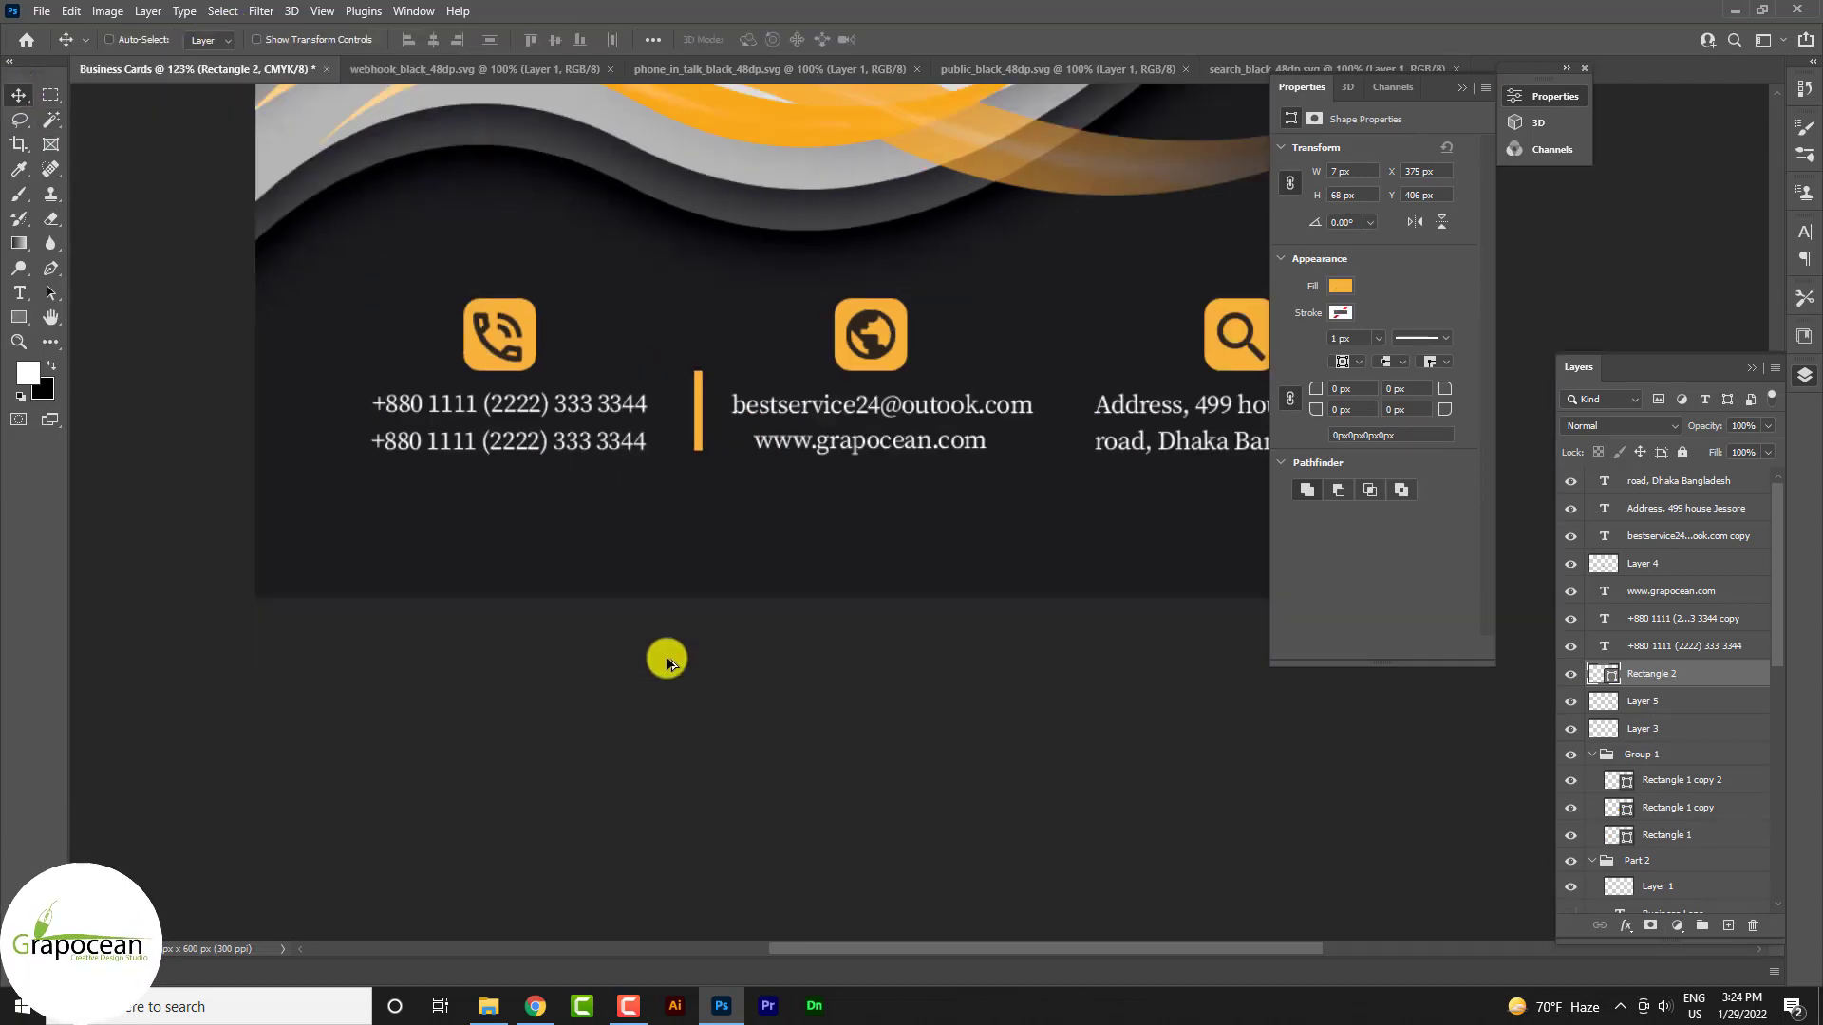
left_click(734, 739)
scroll(719, 418, "up", 2)
left_click_drag(690, 408, 1031, 466)
scroll(740, 448, "down", 2)
scroll(755, 617, "down", 1)
scroll(949, 703, "down", 3)
scroll(996, 724, "up", 3)
scroll(1028, 681, "down", 4)
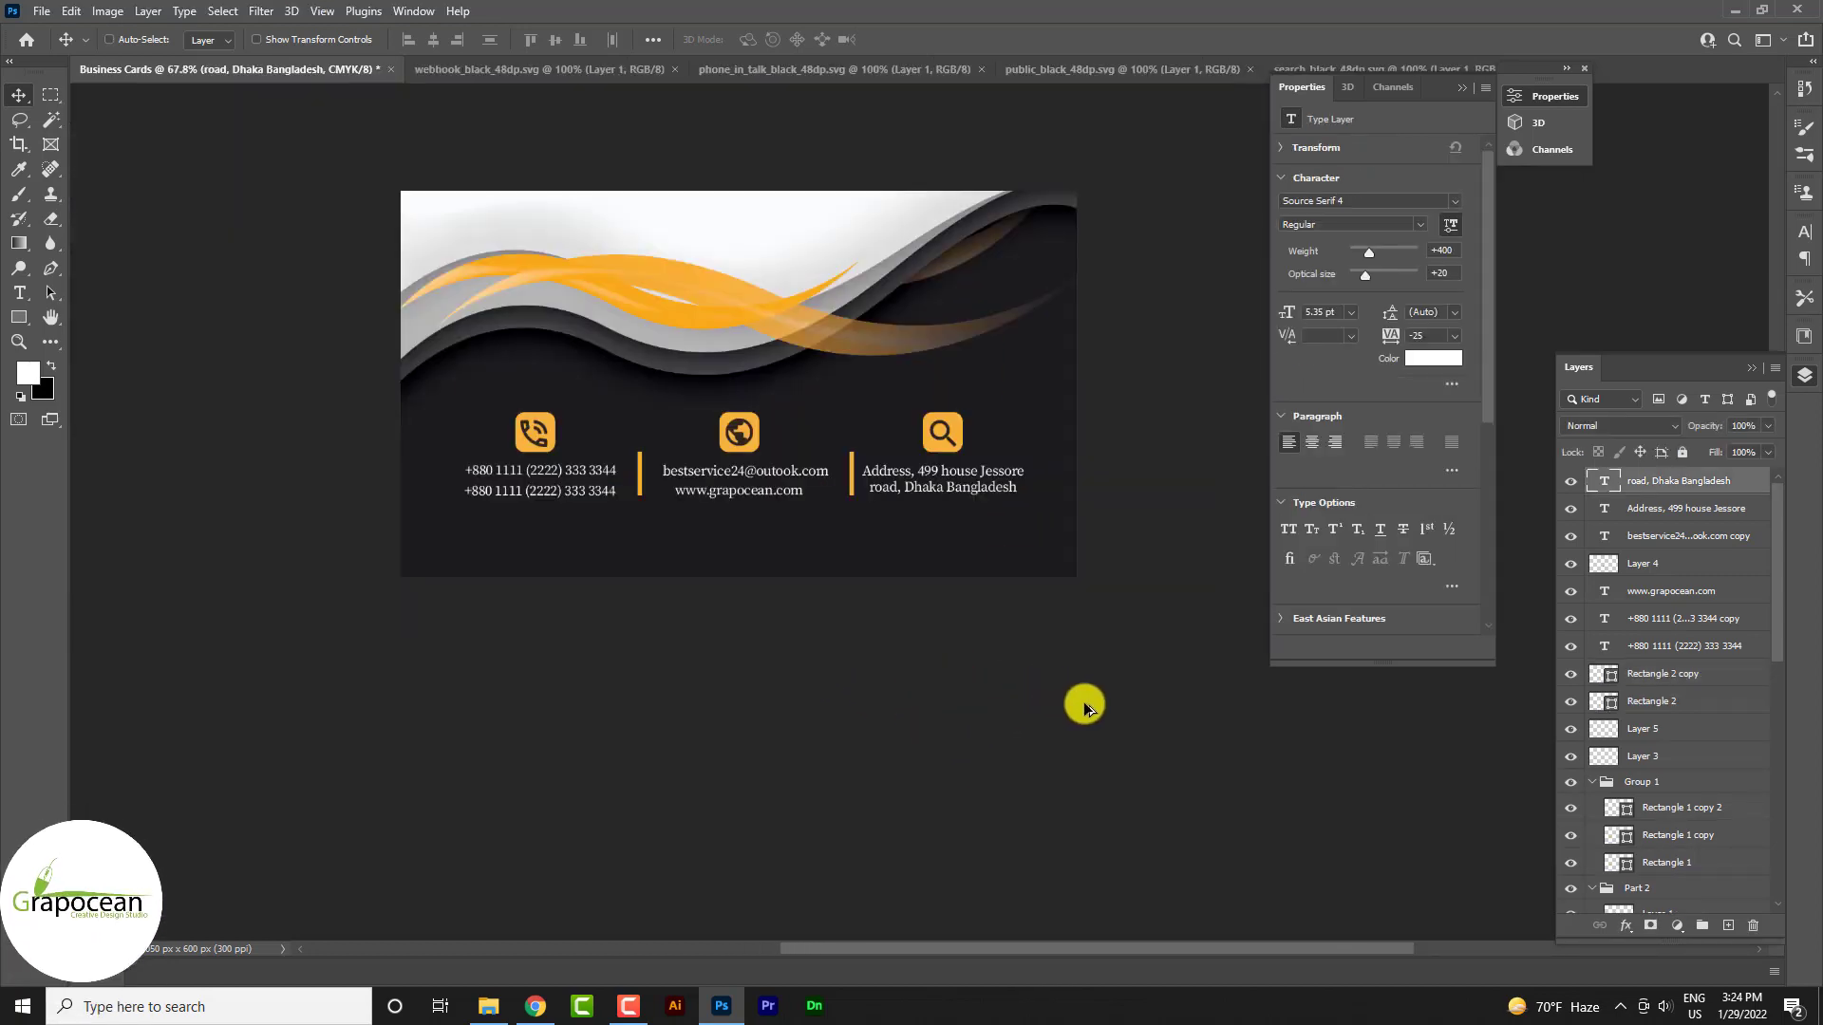